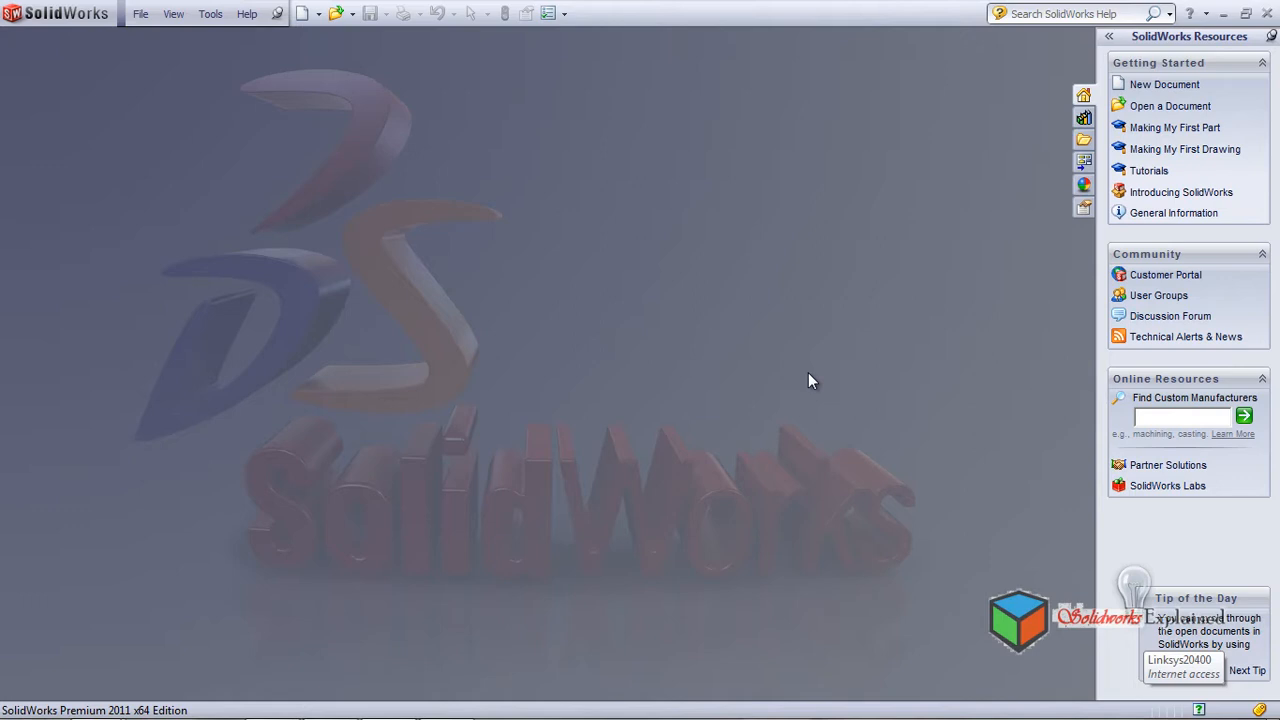
Step: Create a new part document from the tutorial part template
{"action": "left_click", "coordinate": [302, 14]}
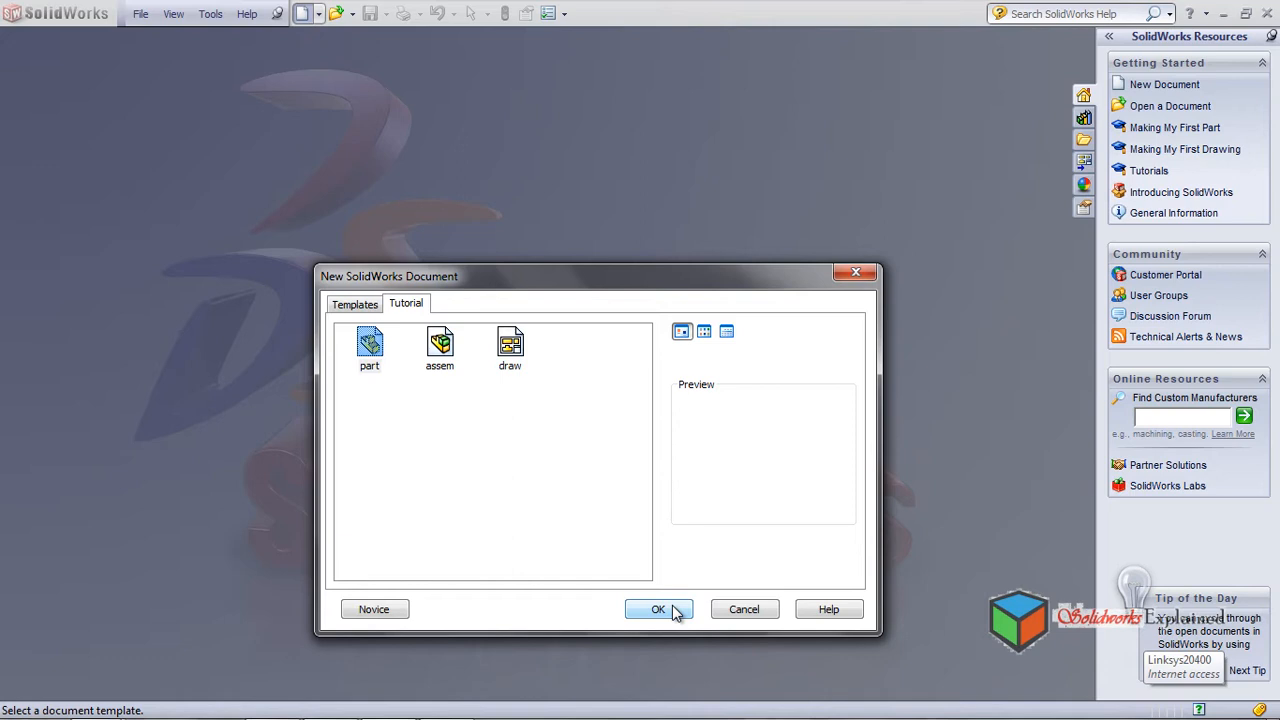
{"action": "left_click", "coordinate": [658, 609]}
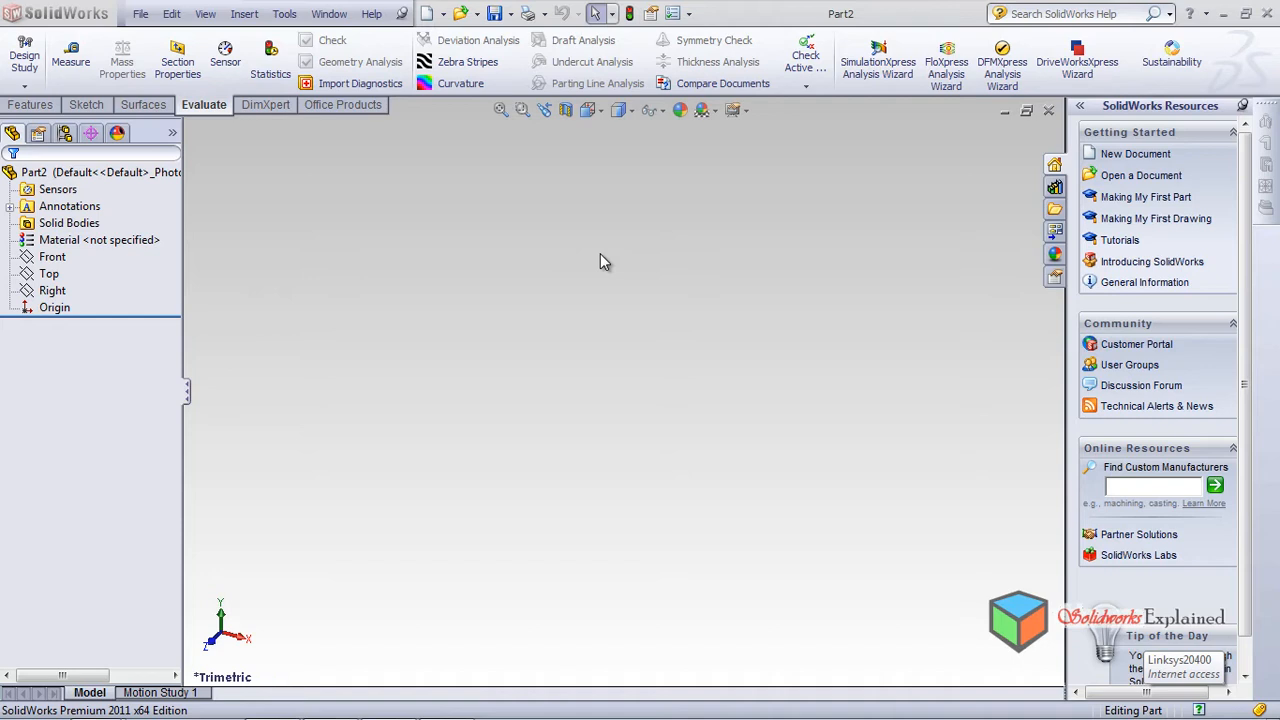
{"action": "left_click", "coordinate": [29, 105]}
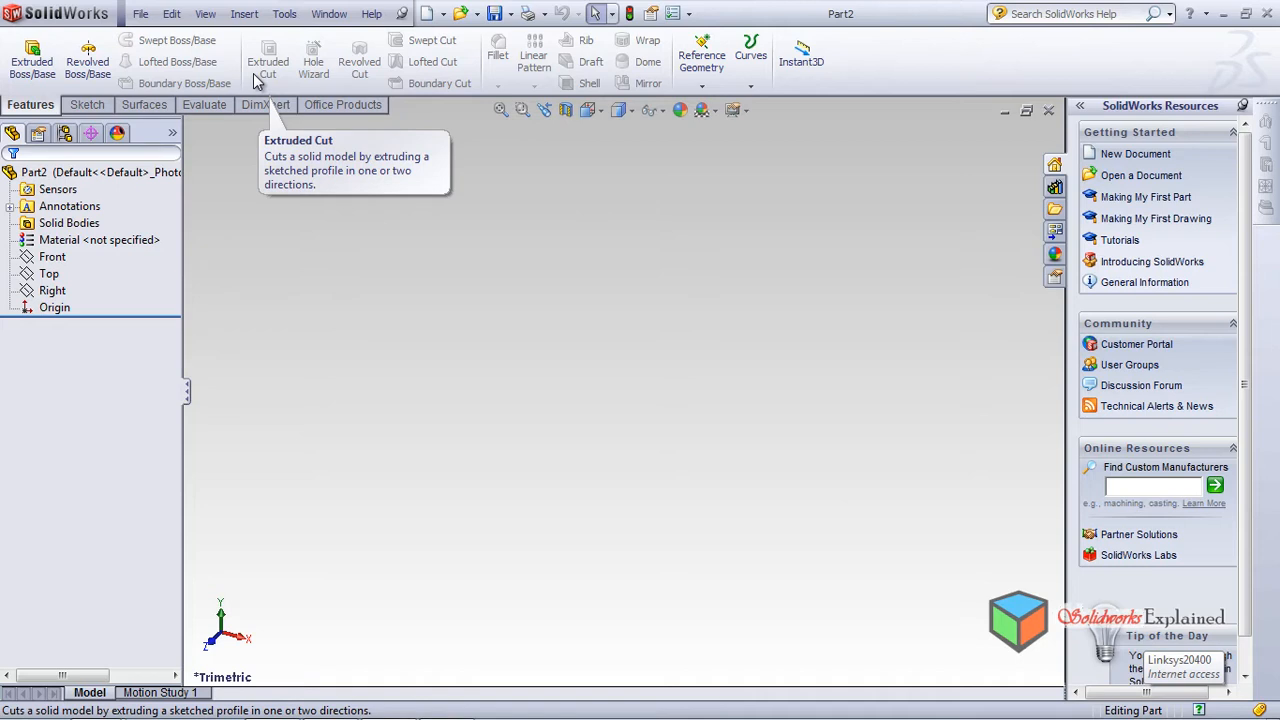
Step: Sketch a circle with a 50 mm radius centred on the origin on the Front plane
{"action": "left_click", "coordinate": [55, 259]}
{"action": "left_click", "coordinate": [57, 266]}
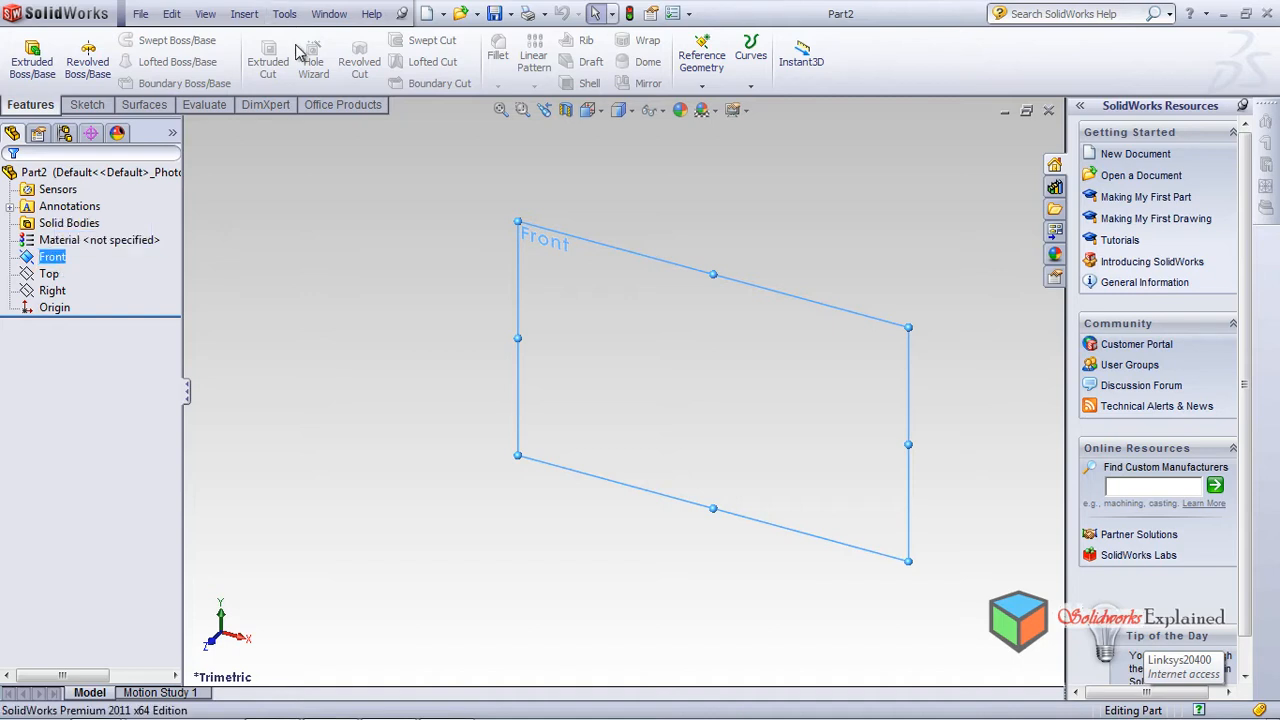
{"action": "left_click", "coordinate": [54, 257]}
{"action": "left_click", "coordinate": [129, 243]}
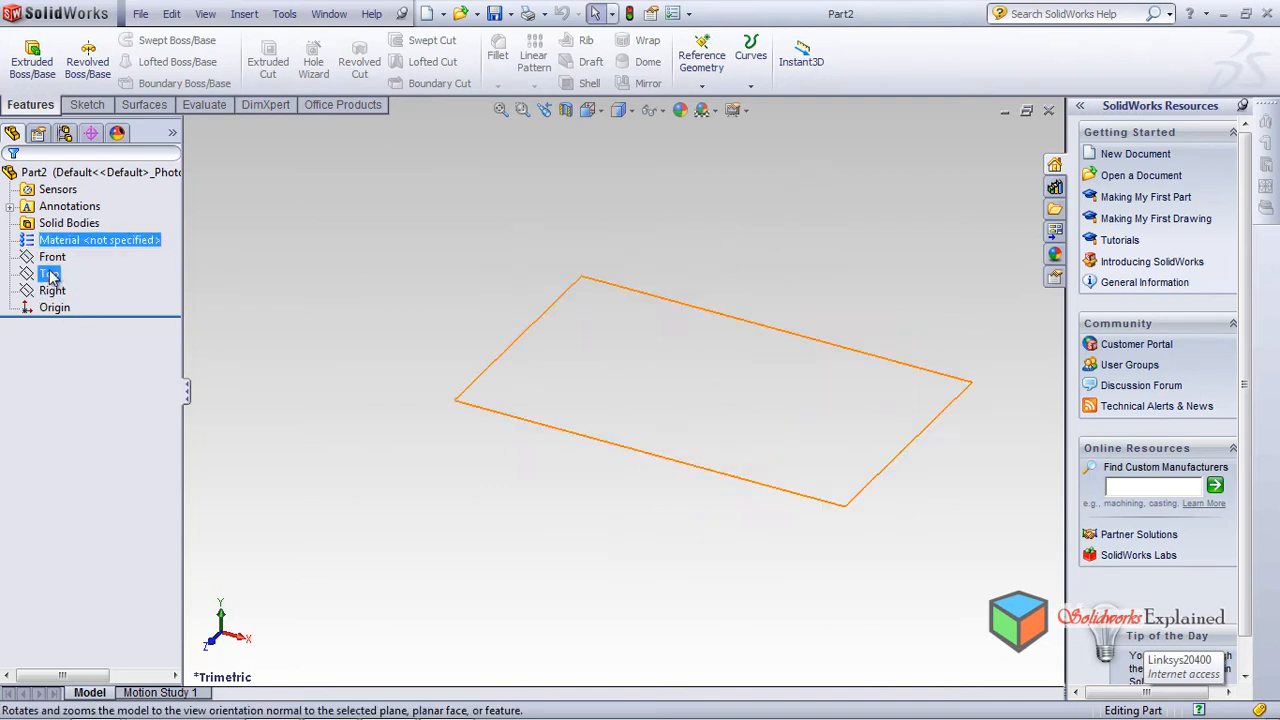
{"action": "left_click", "coordinate": [62, 260]}
{"action": "left_click", "coordinate": [137, 229]}
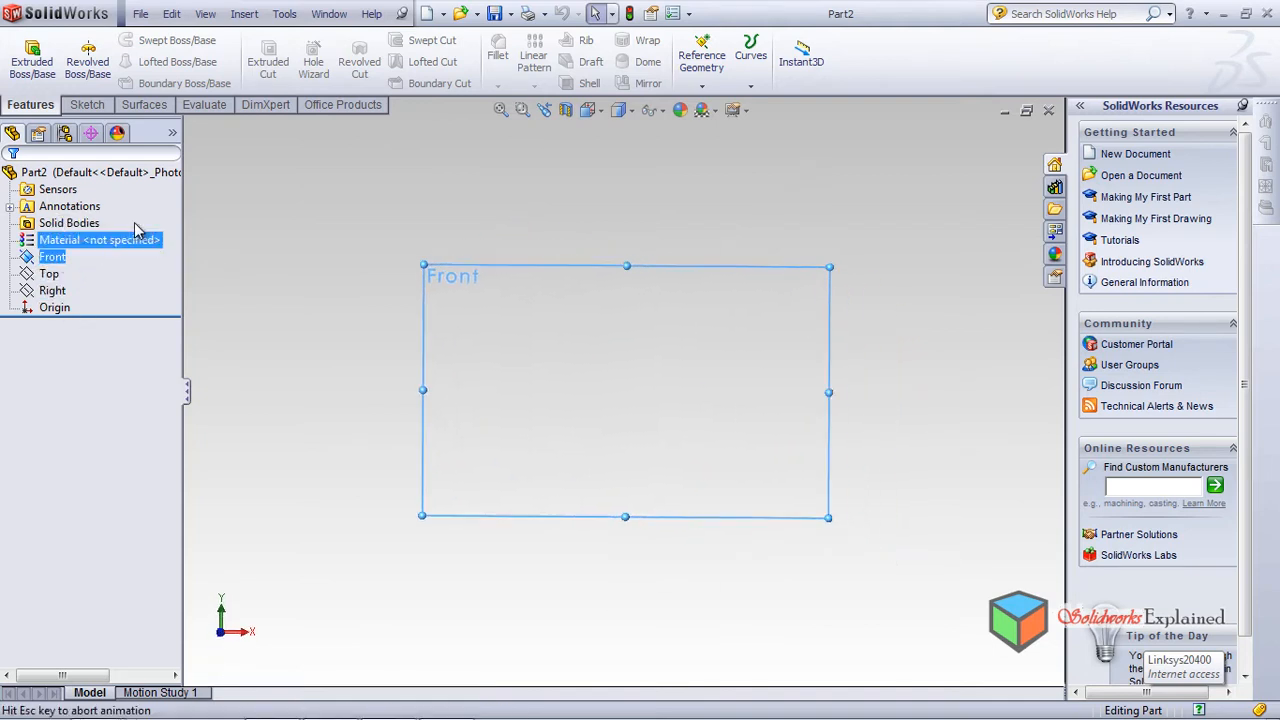
{"action": "left_click", "coordinate": [87, 105]}
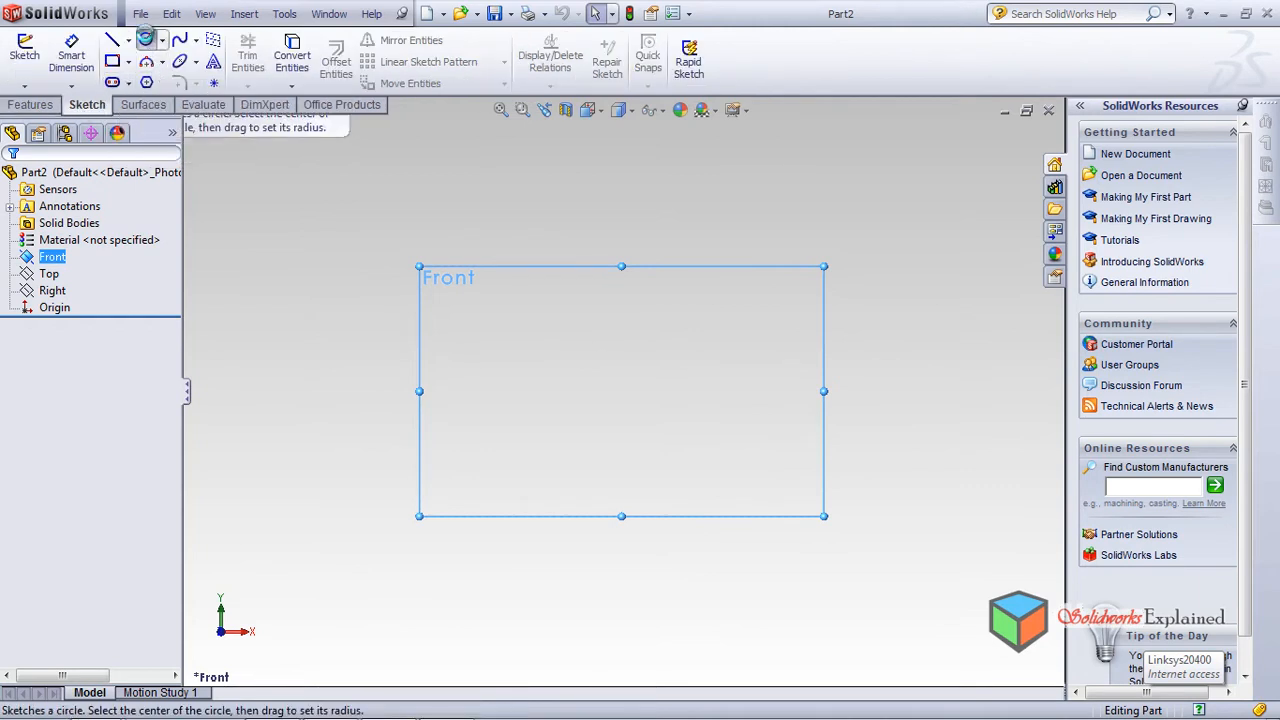
{"action": "left_click", "coordinate": [146, 39]}
{"action": "left_click", "coordinate": [621, 391]}
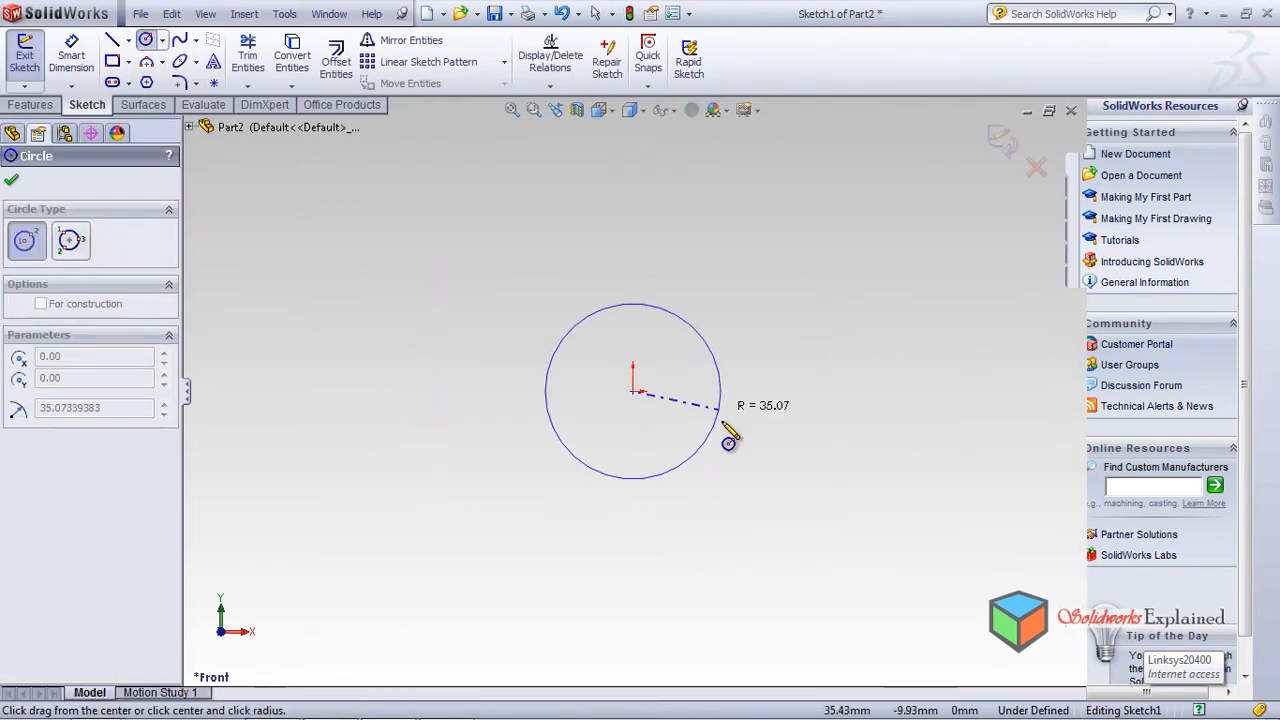
{"action": "left_click", "coordinate": [758, 415]}
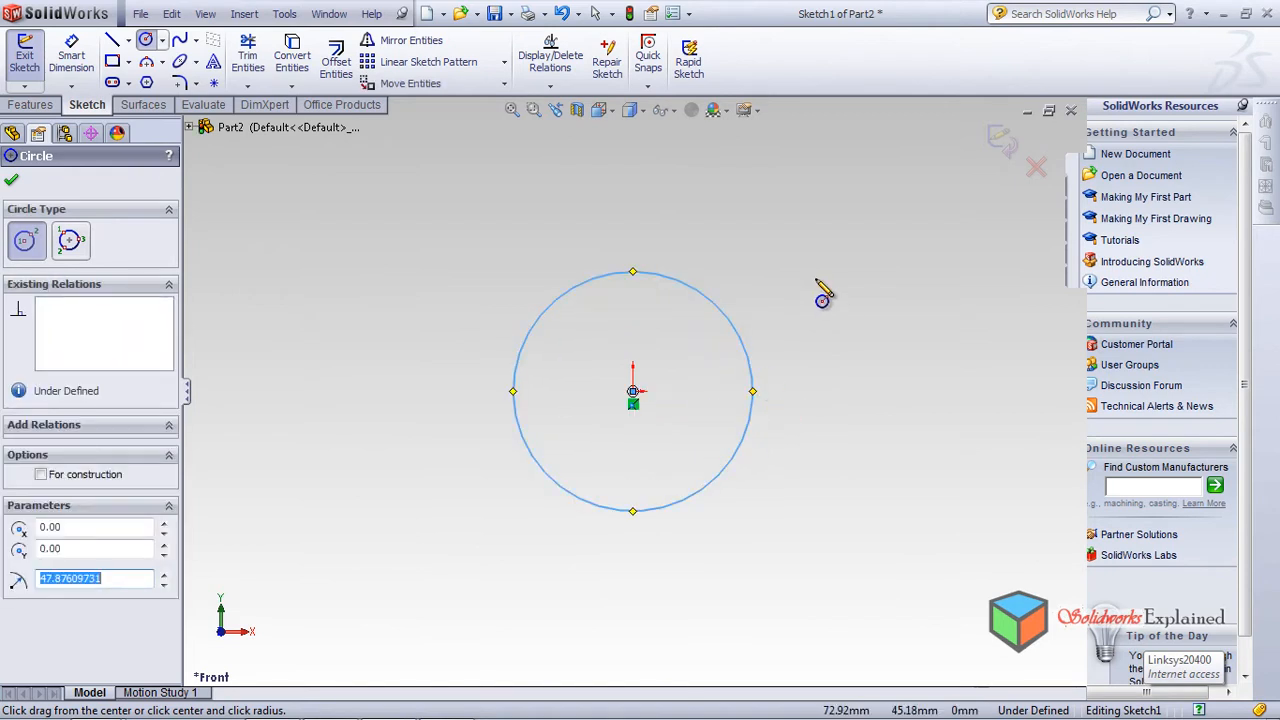
{"action": "type", "text": "50"}
{"action": "key", "text": "Return"}
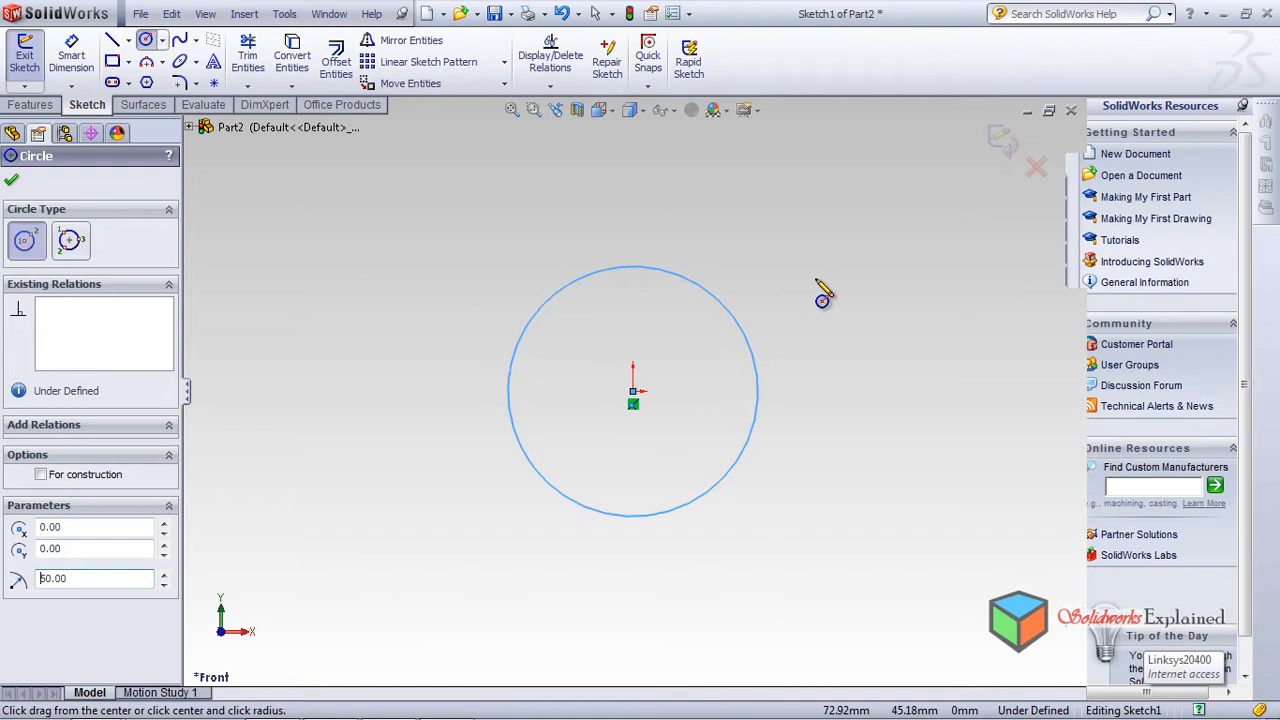
{"action": "left_click", "coordinate": [13, 179]}
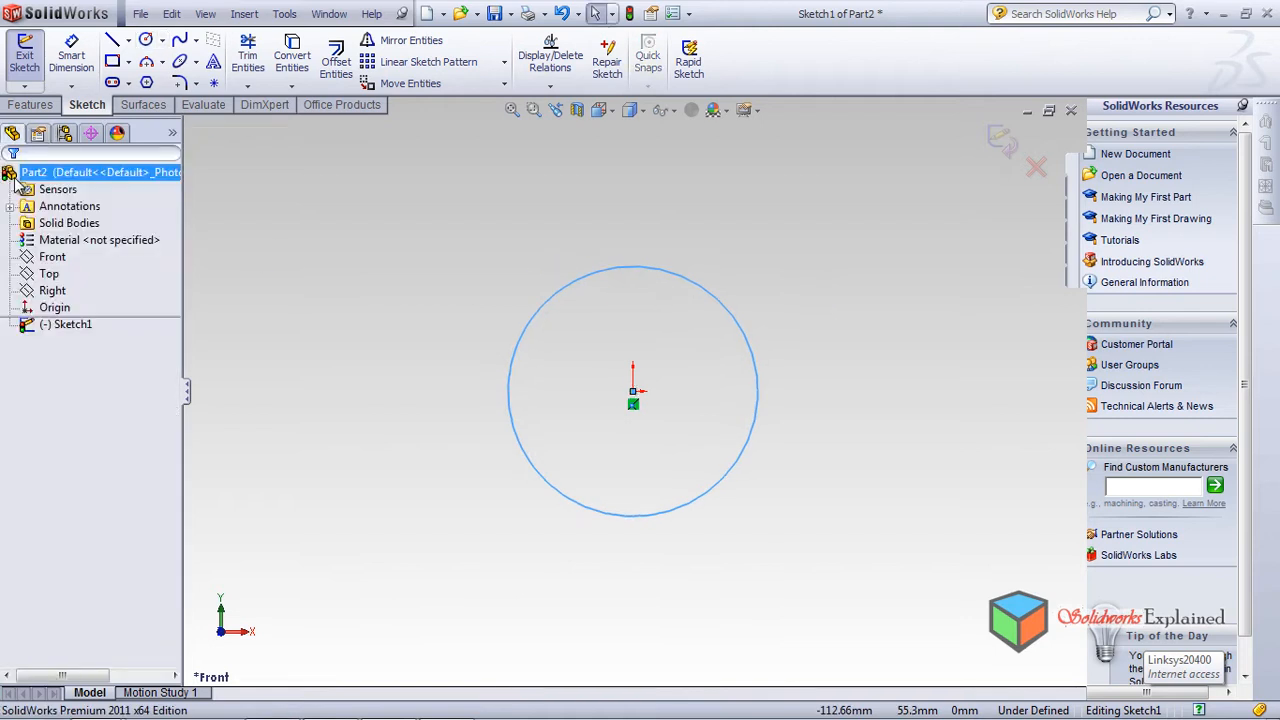
Step: Extrude the circle sketch as a 100 mm Blind boss to form a solid cylinder
{"action": "left_click", "coordinate": [29, 105]}
{"action": "left_click", "coordinate": [32, 60]}
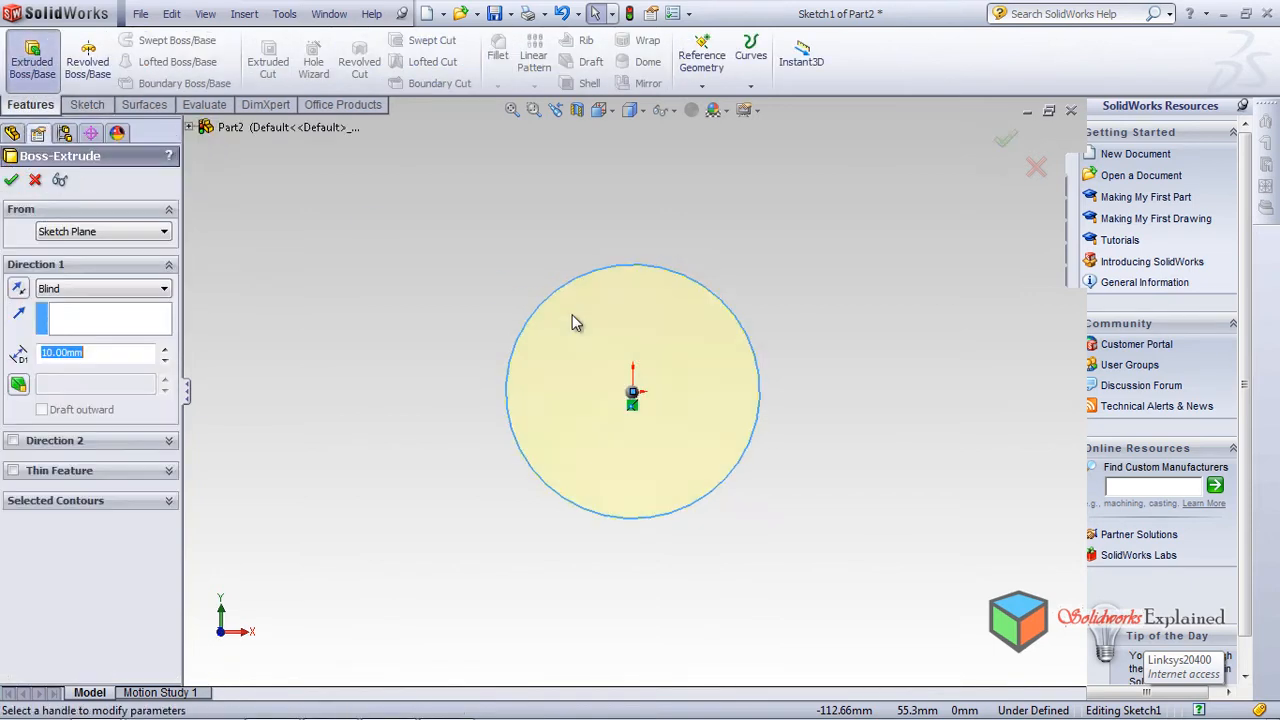
{"action": "type", "text": "100"}
{"action": "key", "text": "Return"}
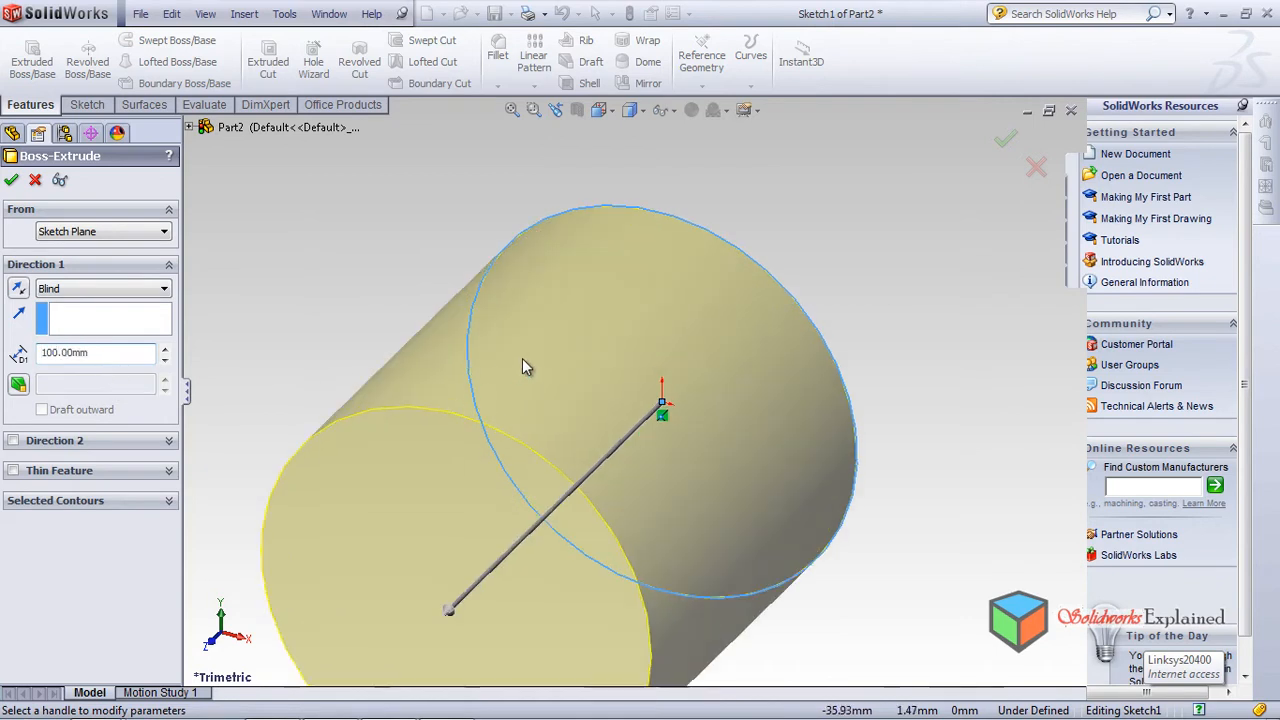
{"action": "left_click", "coordinate": [10, 181]}
{"action": "mouse_move", "coordinate": [686, 343]}
{"action": "middle_mouse_down"}
{"action": "mouse_move", "coordinate": [471, 548]}
{"action": "mouse_move", "coordinate": [606, 509]}
{"action": "mouse_move", "coordinate": [680, 277]}
{"action": "mouse_move", "coordinate": [723, 449]}
{"action": "mouse_move", "coordinate": [584, 640]}
{"action": "mouse_move", "coordinate": [686, 506]}
{"action": "mouse_move", "coordinate": [689, 349]}
{"action": "middle_mouse_up"}
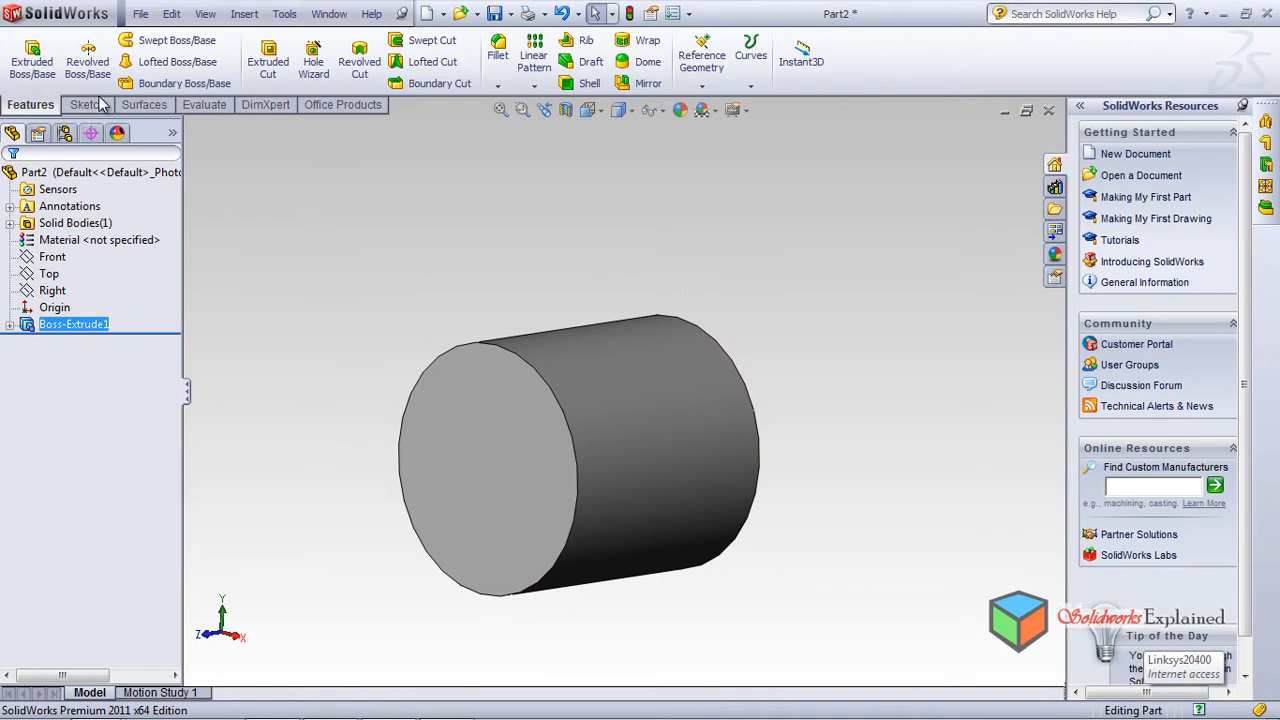
Step: Sketch a circle with a 20 mm radius centred on the origin on the cylinder's front end face
{"action": "left_click", "coordinate": [464, 494]}
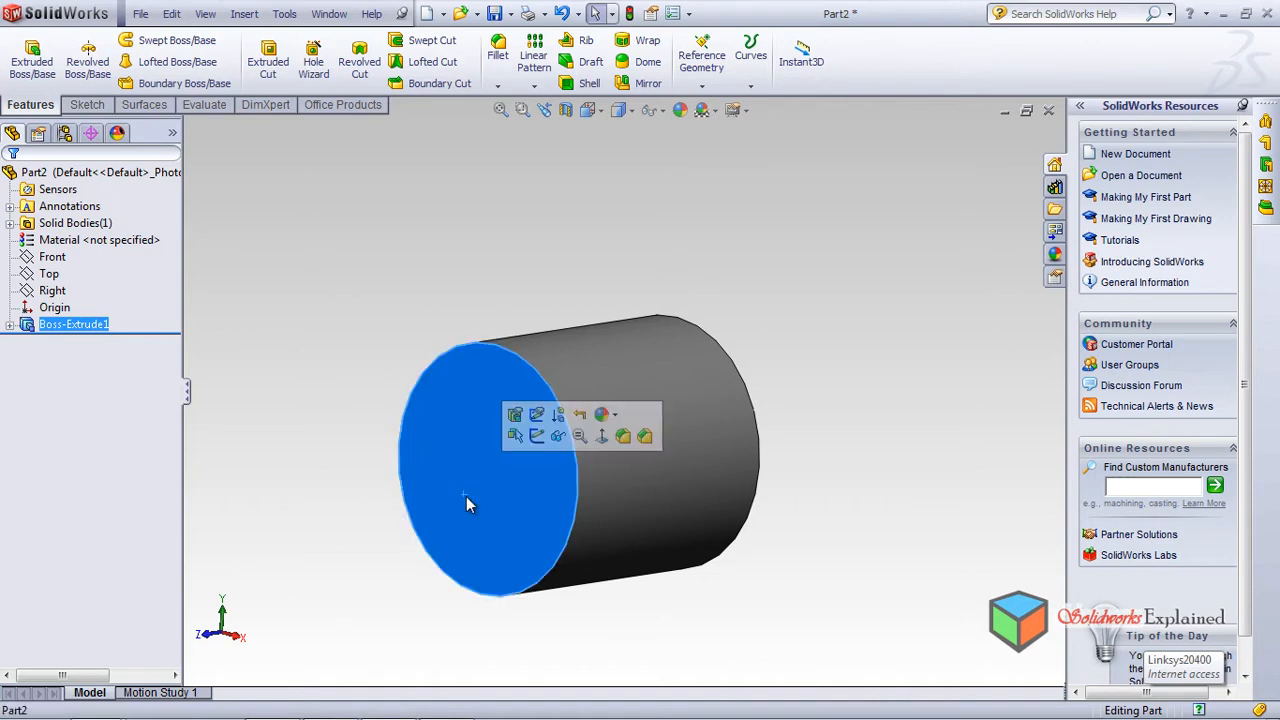
{"action": "left_click", "coordinate": [86, 105]}
{"action": "left_click", "coordinate": [146, 39]}
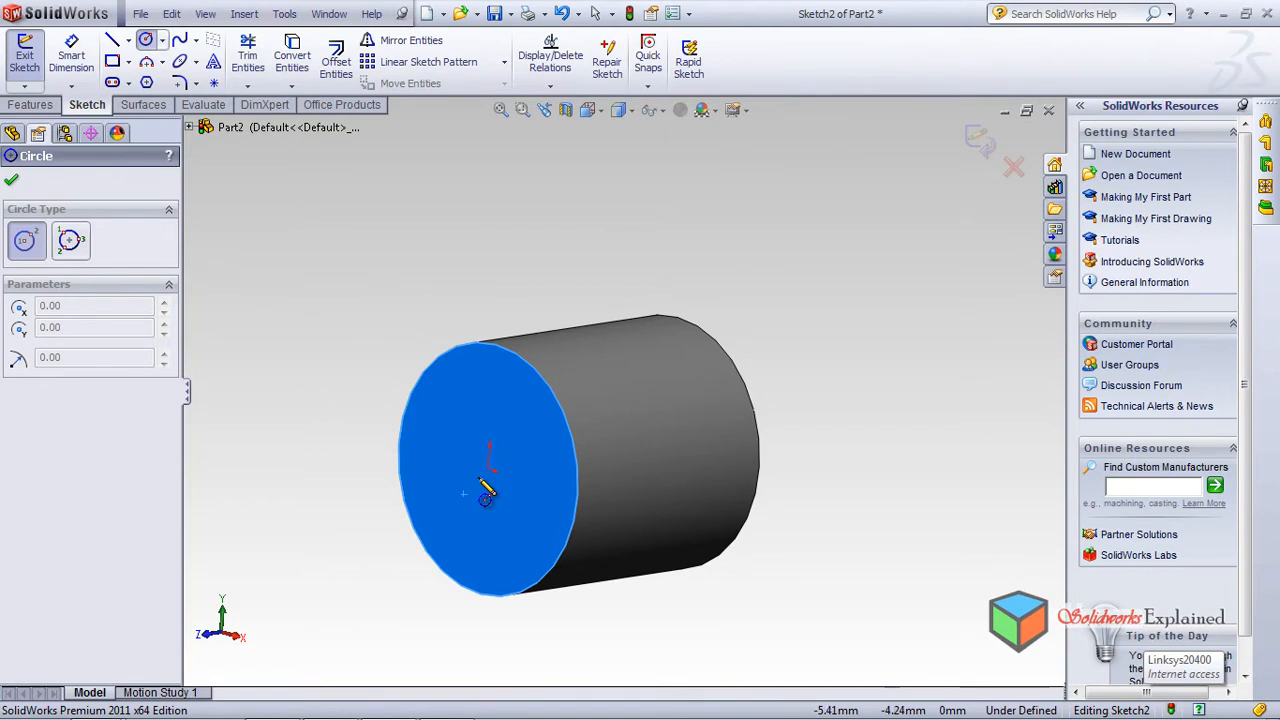
{"action": "left_click", "coordinate": [489, 467]}
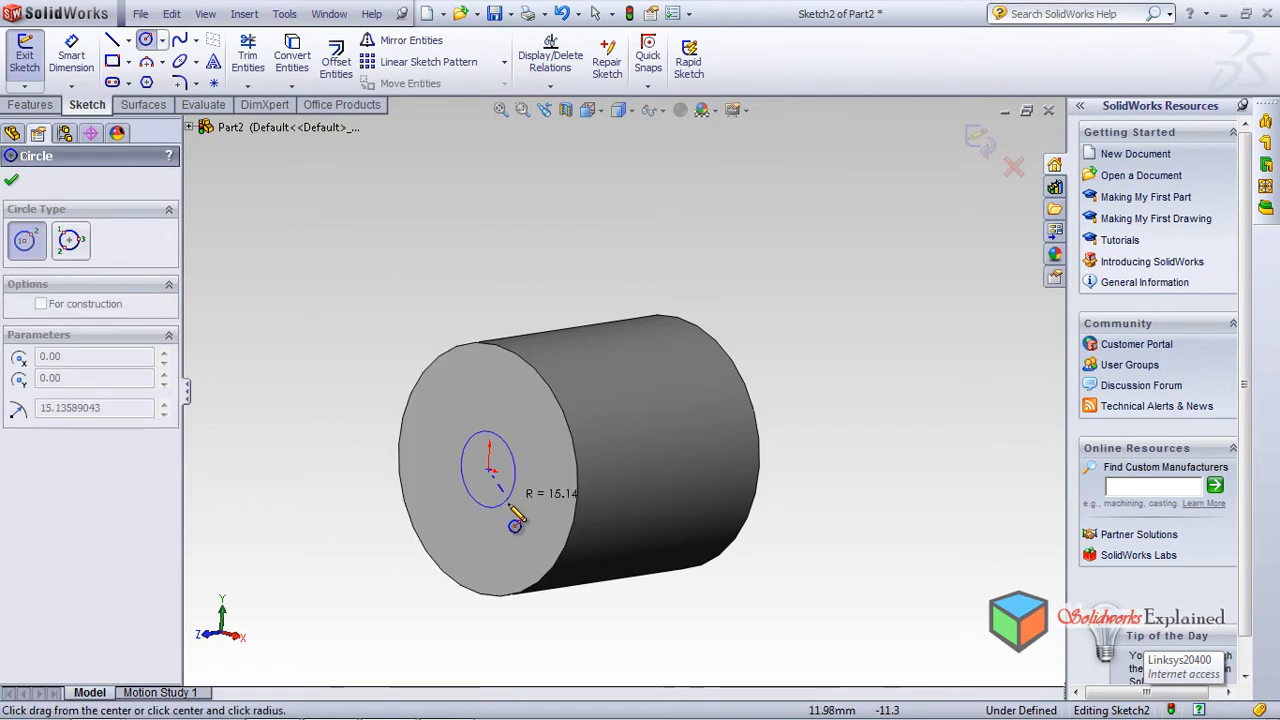
{"action": "left_click", "coordinate": [514, 530]}
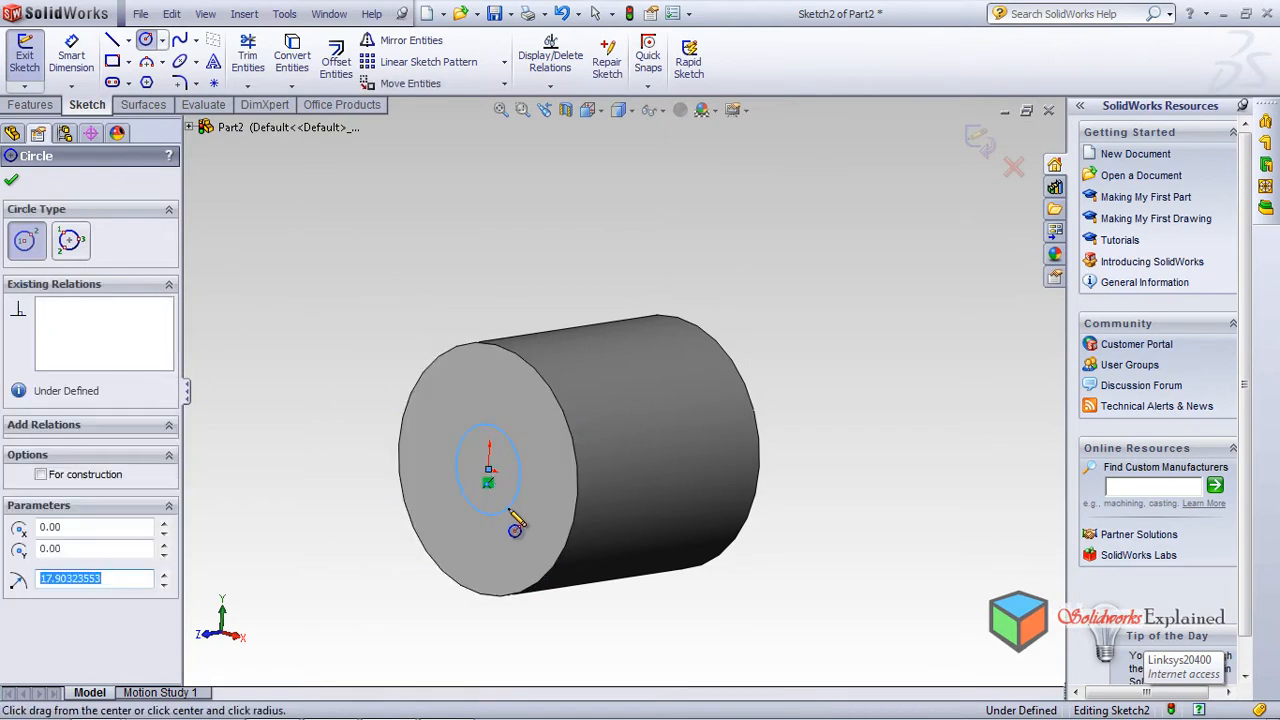
{"action": "type", "text": "20"}
{"action": "key", "text": "Return"}
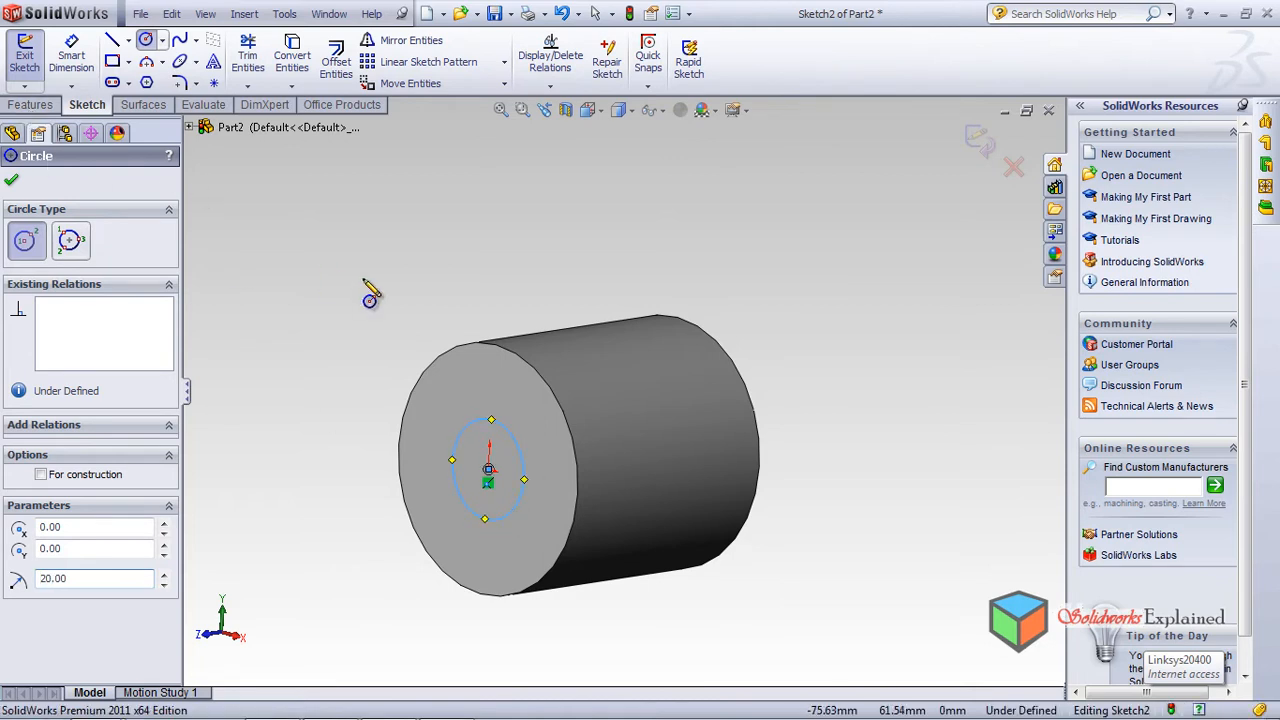
{"action": "left_click", "coordinate": [11, 180]}
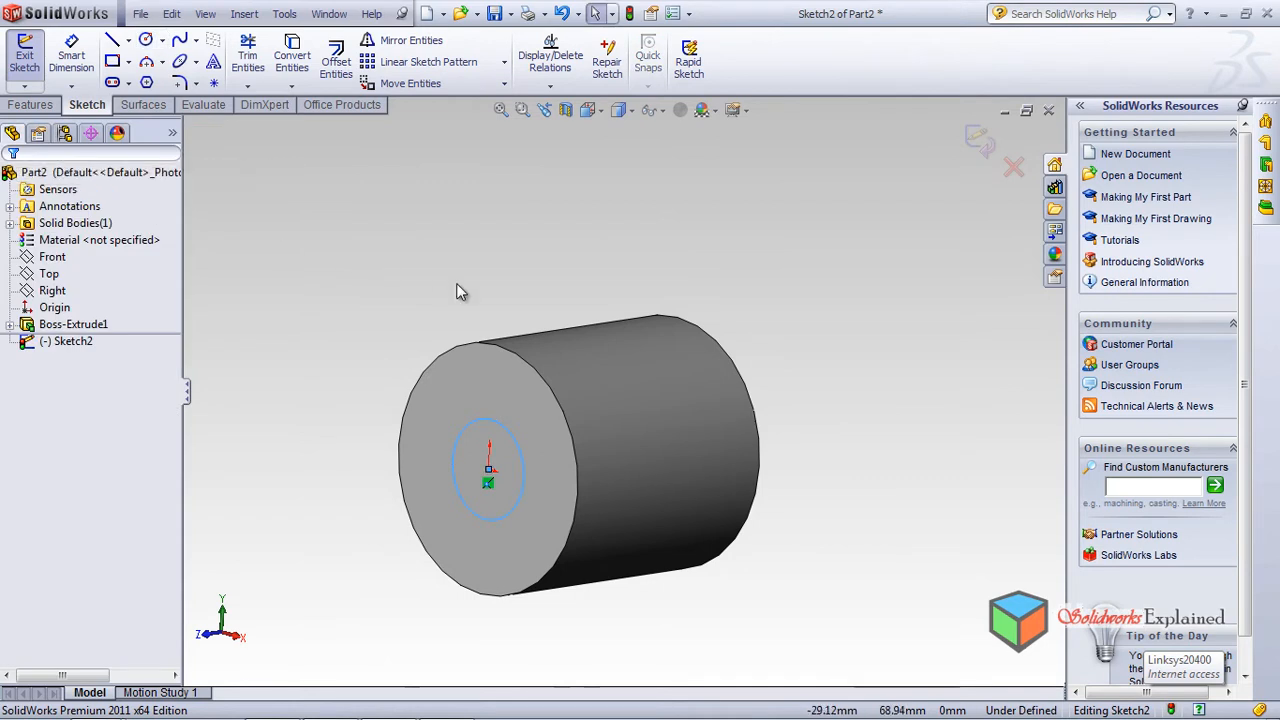
Step: Select the cylinder's opposite end face and start the Circle tool within the current sketch
{"action": "middle_click_drag", "start_coordinate": [757, 249], "coordinate": [640, 492]}
{"action": "left_click", "coordinate": [684, 492]}
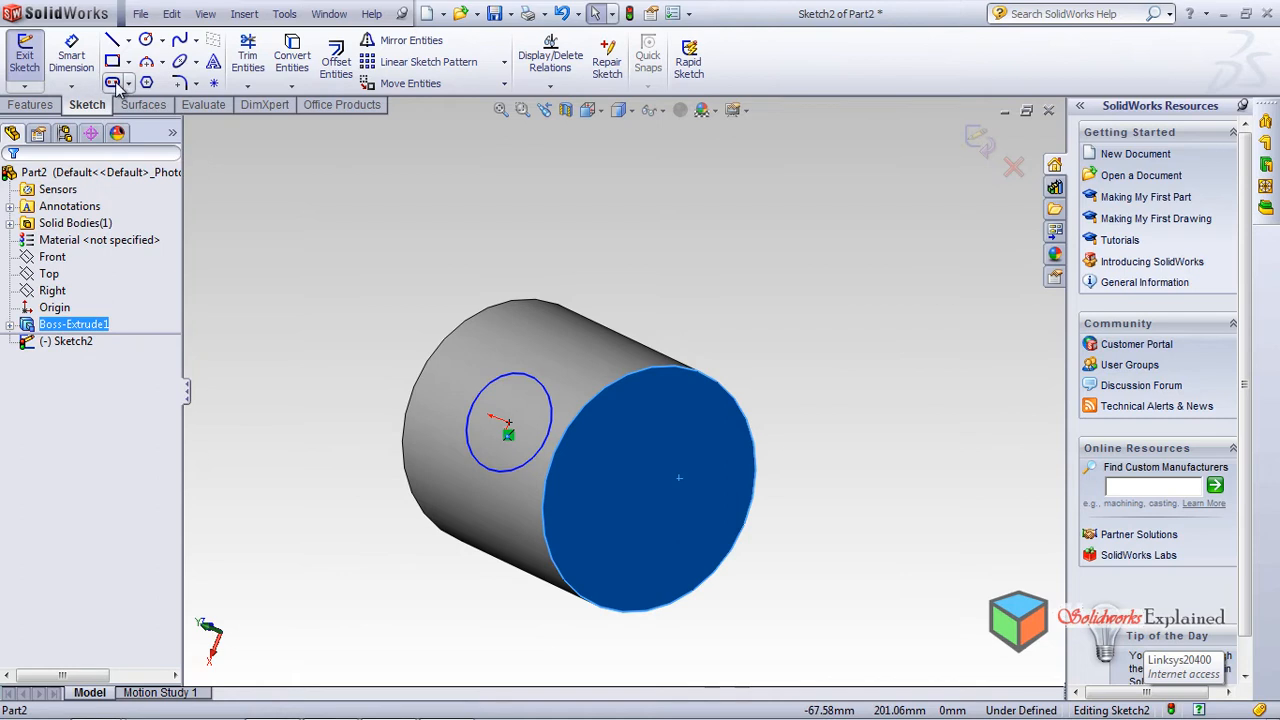
{"action": "left_click", "coordinate": [145, 39]}
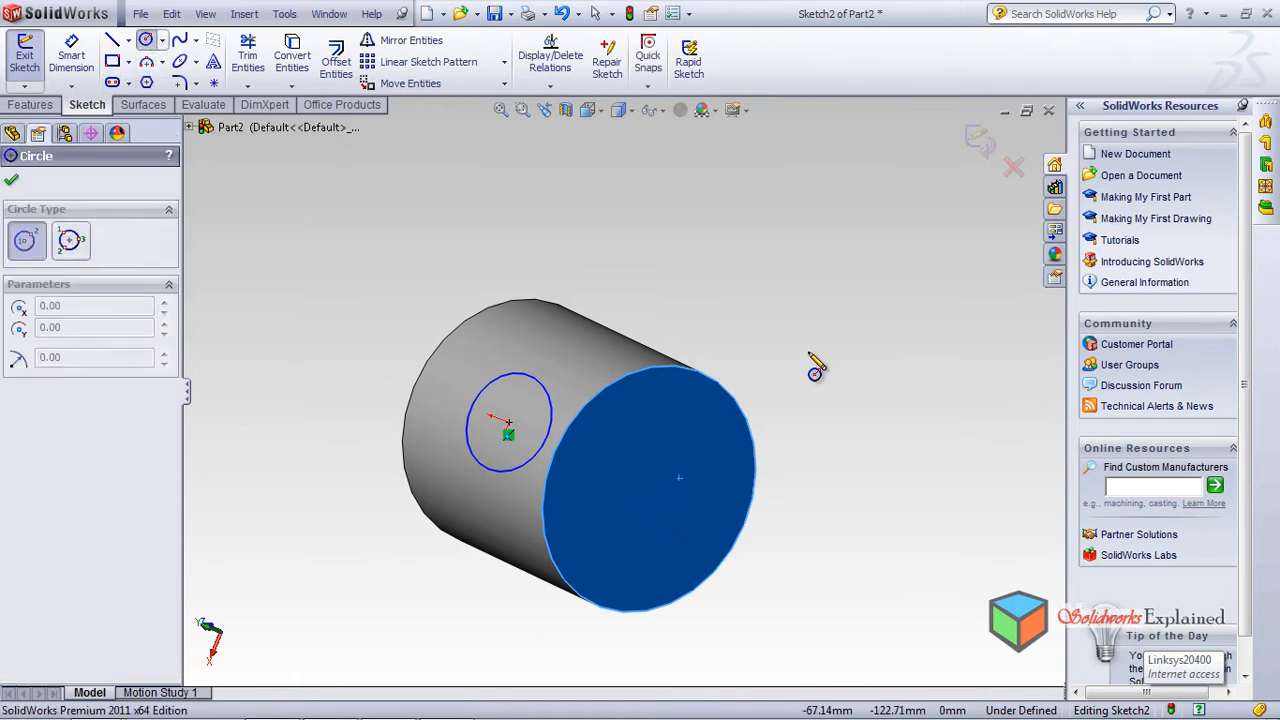
{"action": "middle_click_drag", "start_coordinate": [746, 443], "coordinate": [813, 490]}
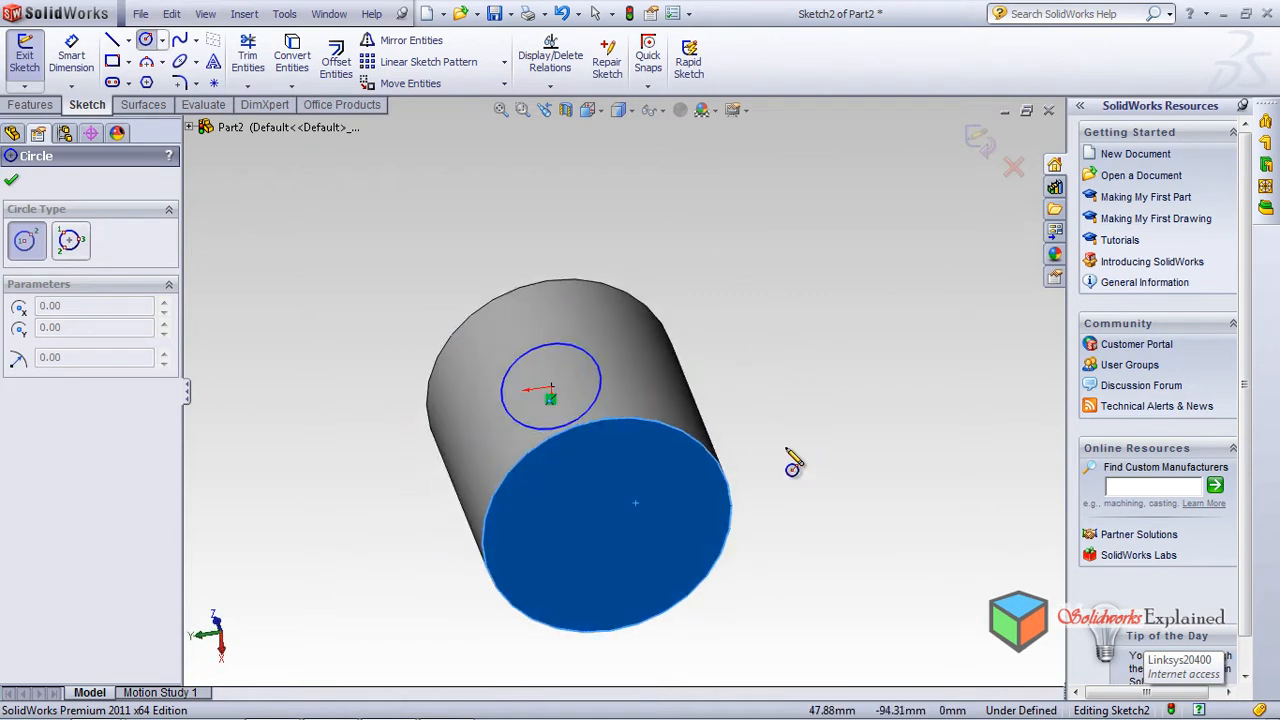
Step: Examine the sketched circle on the cylinder in the Front standard view and from a rotated angle
{"action": "left_click", "coordinate": [591, 111]}
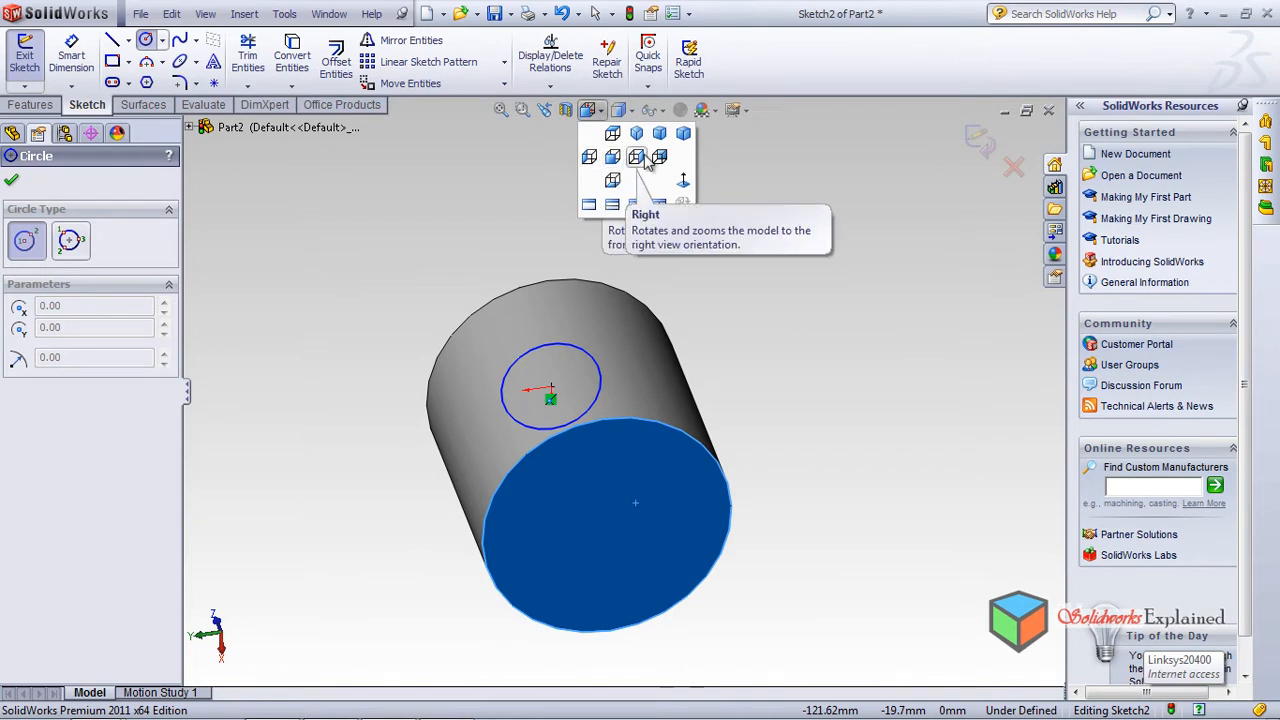
{"action": "left_click", "coordinate": [613, 158]}
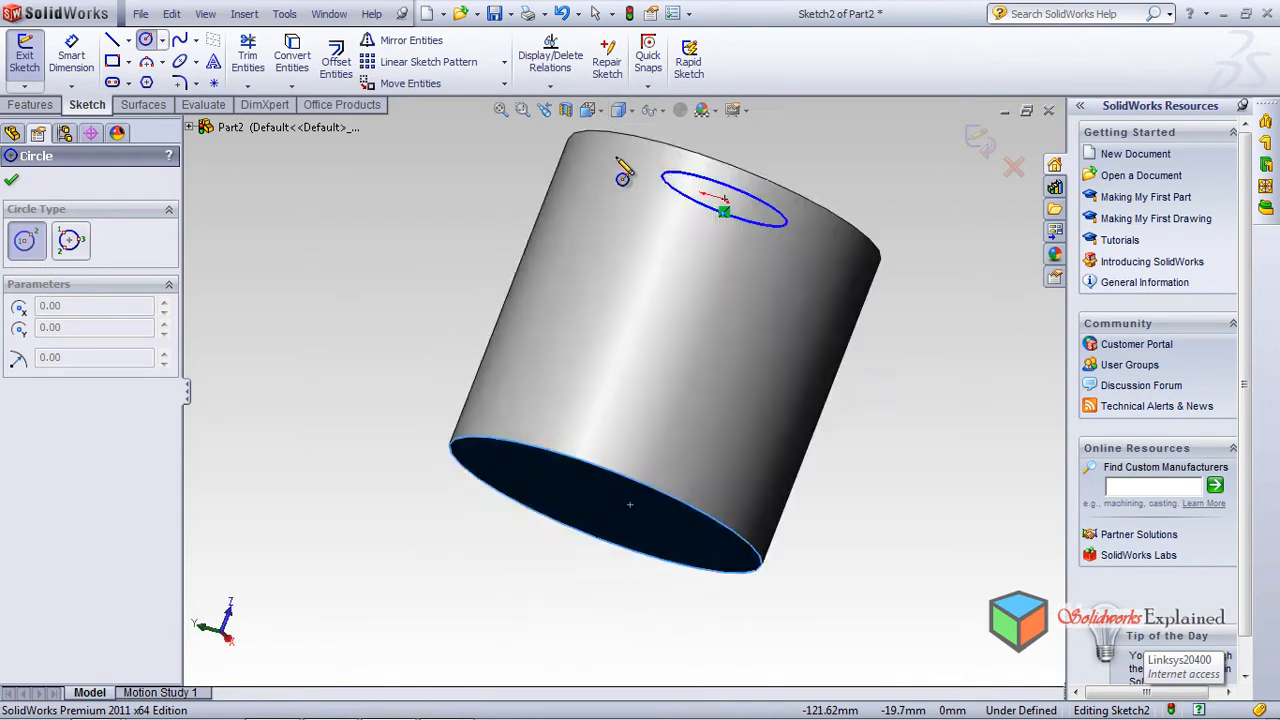
{"action": "left_click", "coordinate": [588, 110]}
{"action": "left_click", "coordinate": [617, 170]}
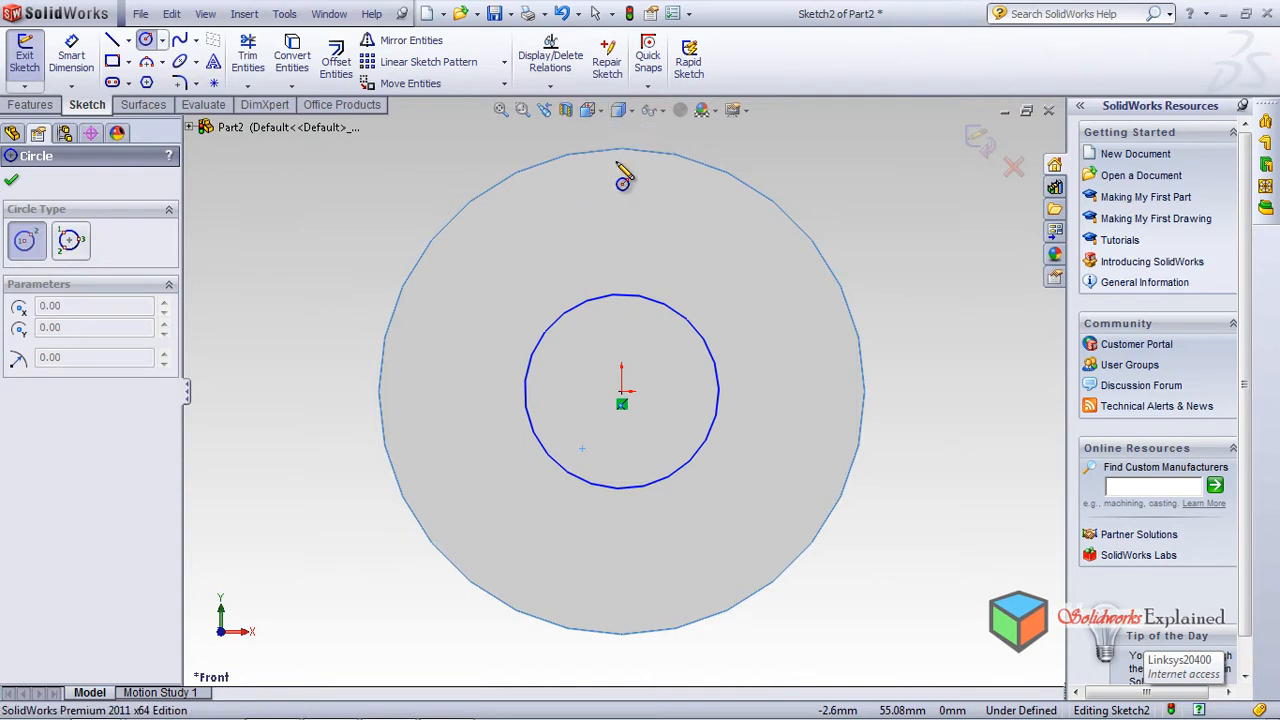
{"action": "left_click", "coordinate": [595, 114]}
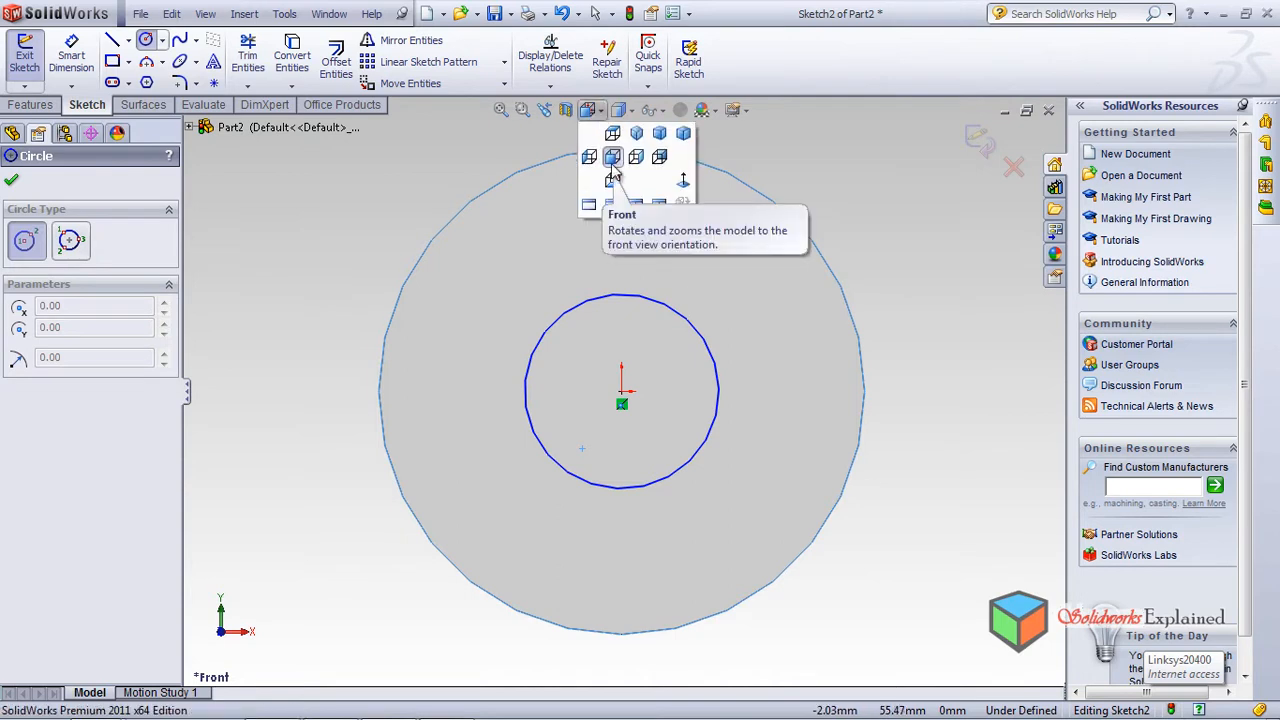
{"action": "mouse_move", "coordinate": [894, 363]}
{"action": "middle_mouse_down"}
{"action": "mouse_move", "coordinate": [929, 294]}
{"action": "mouse_move", "coordinate": [880, 380]}
{"action": "middle_mouse_up"}
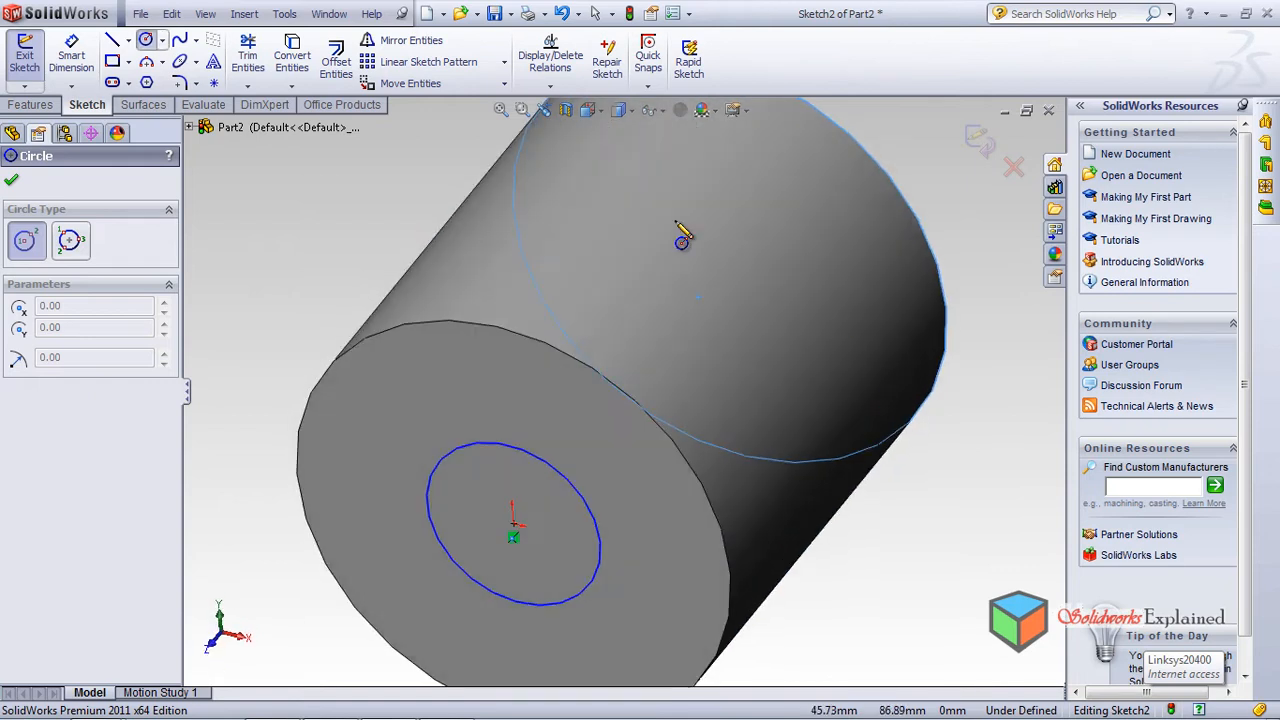
{"action": "left_click", "coordinate": [592, 112]}
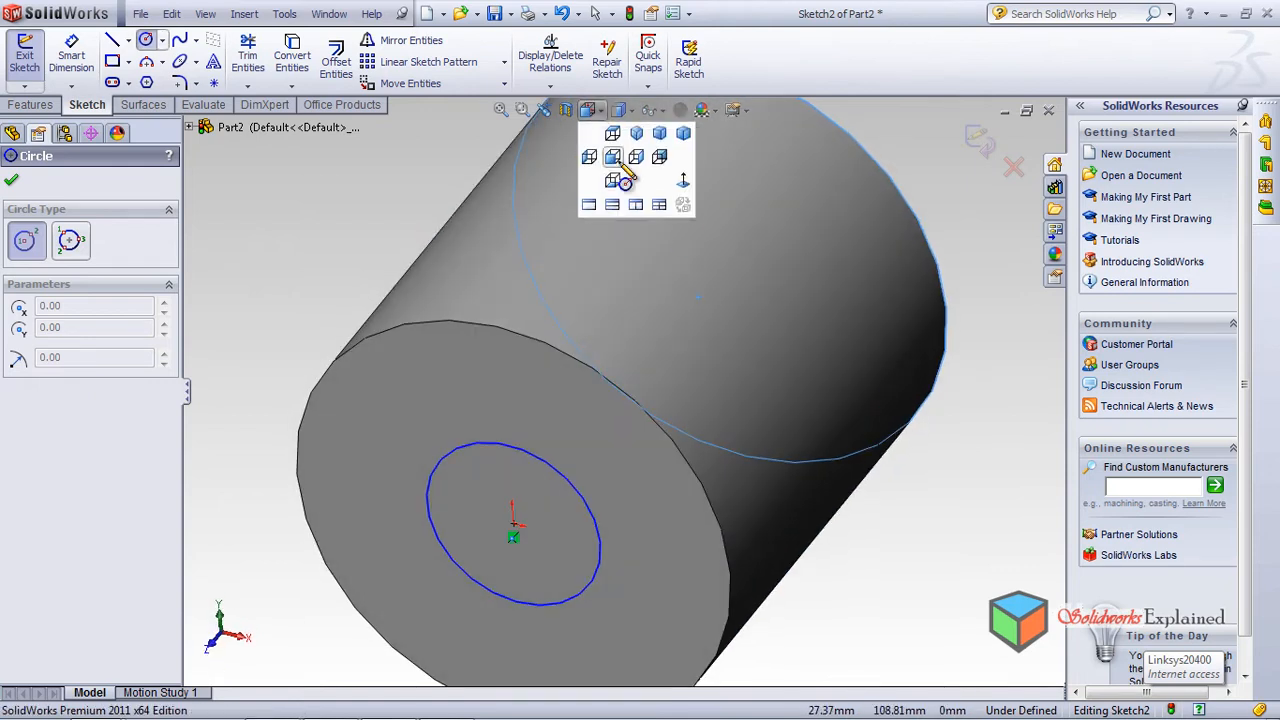
{"action": "left_click", "coordinate": [612, 150]}
{"action": "left_click", "coordinate": [590, 112]}
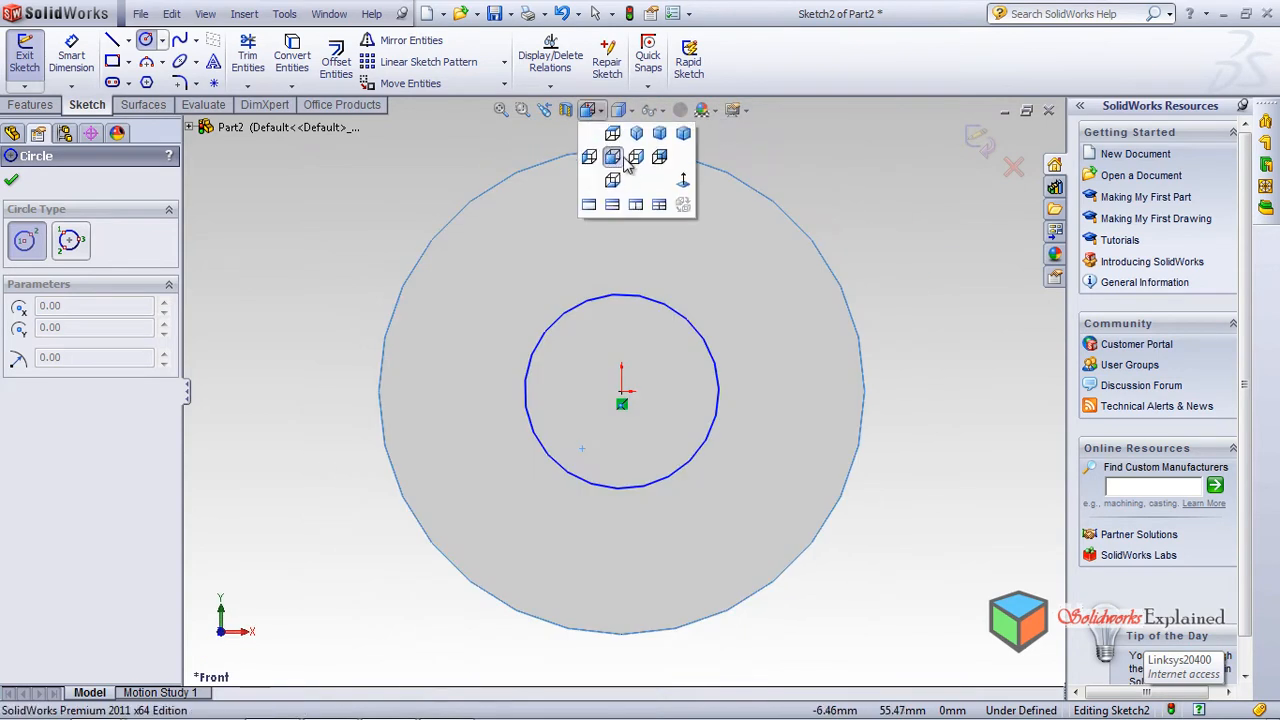
{"action": "left_click", "coordinate": [634, 164]}
Step: Compare the cylinder's Bottom, Right and Front standard views to examine which end face holds the sketch
{"action": "left_click", "coordinate": [602, 111]}
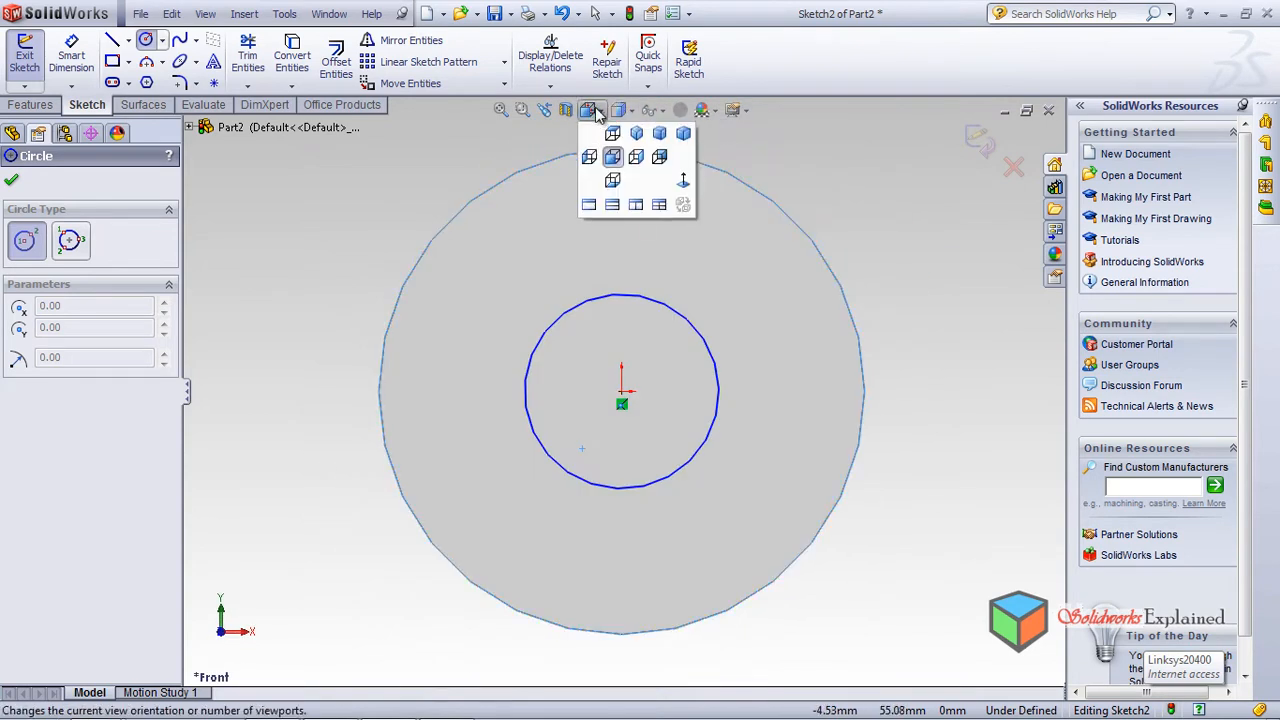
{"action": "left_click", "coordinate": [616, 150]}
{"action": "left_click", "coordinate": [600, 111]}
{"action": "left_click", "coordinate": [622, 176]}
{"action": "left_click", "coordinate": [597, 112]}
{"action": "left_click", "coordinate": [612, 176]}
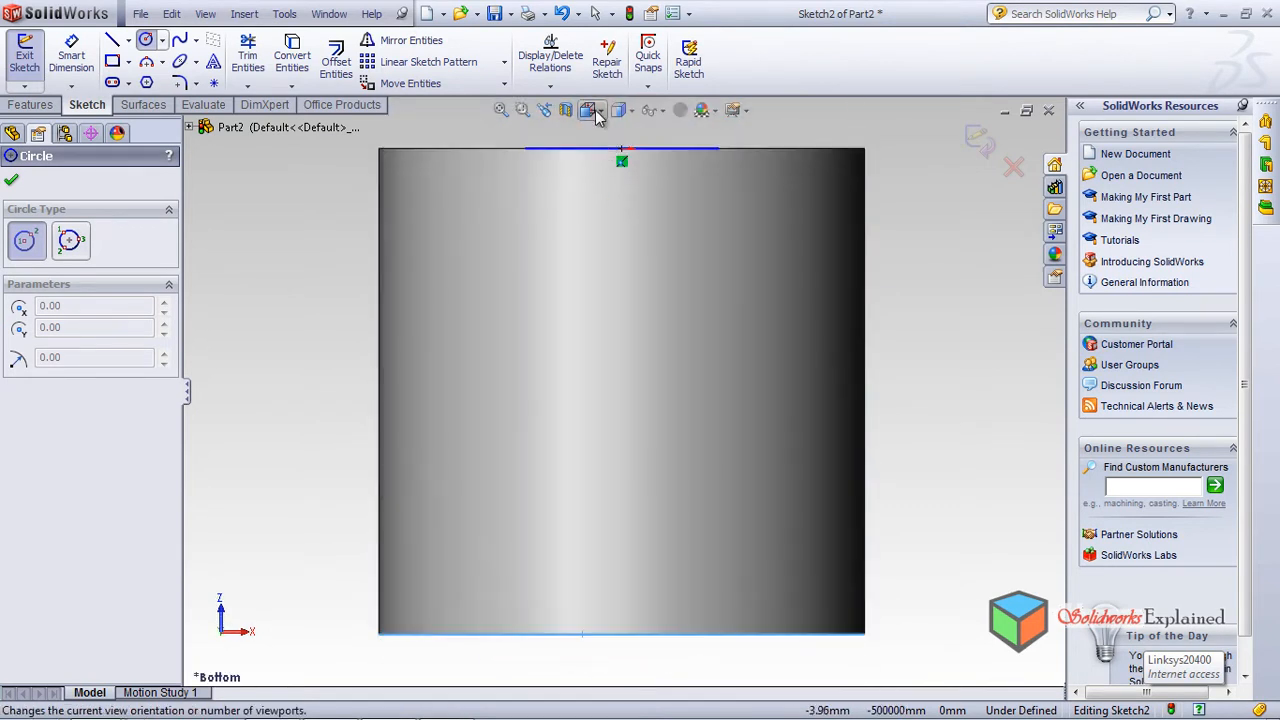
{"action": "left_click", "coordinate": [599, 110]}
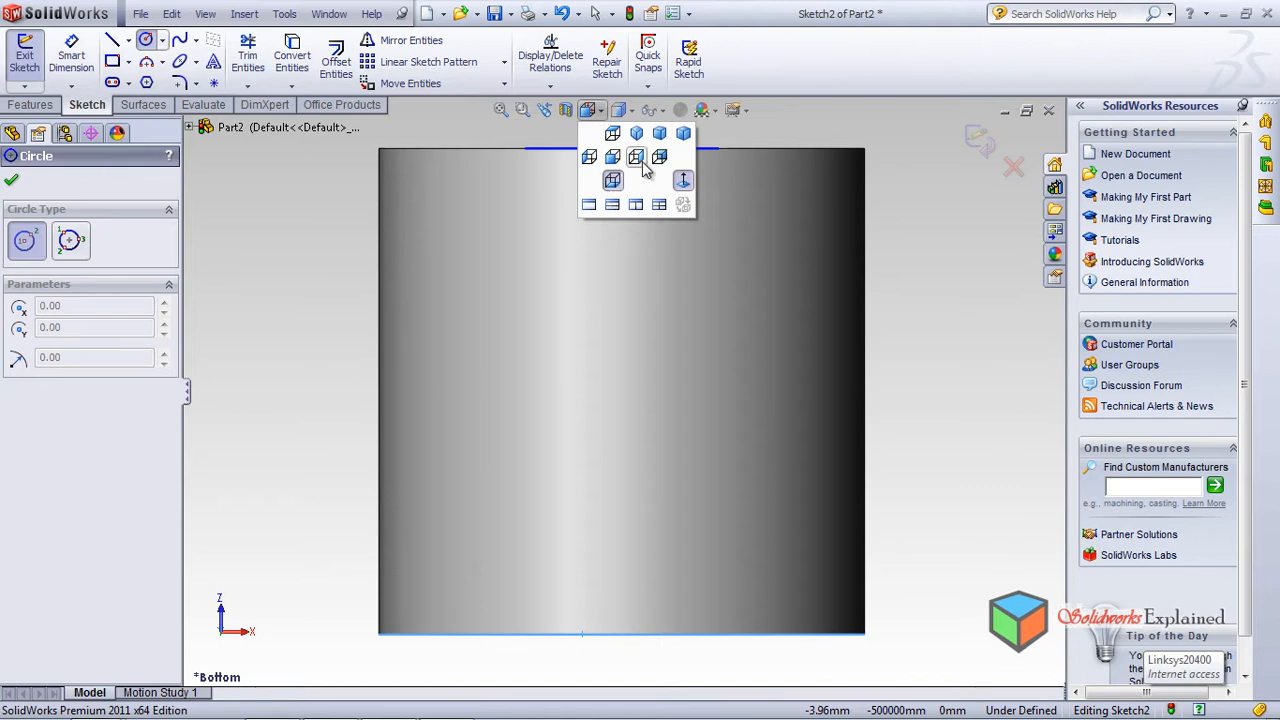
{"action": "key", "text": "ctrl+4"}
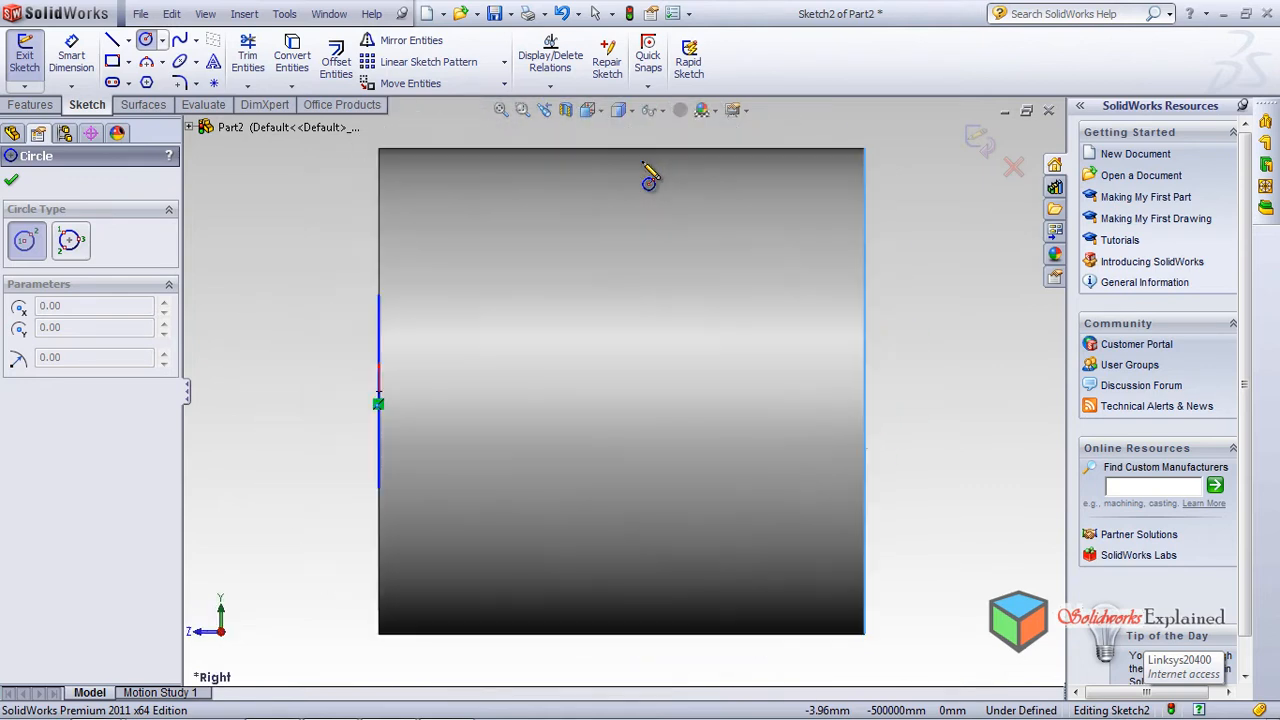
{"action": "left_click", "coordinate": [589, 110]}
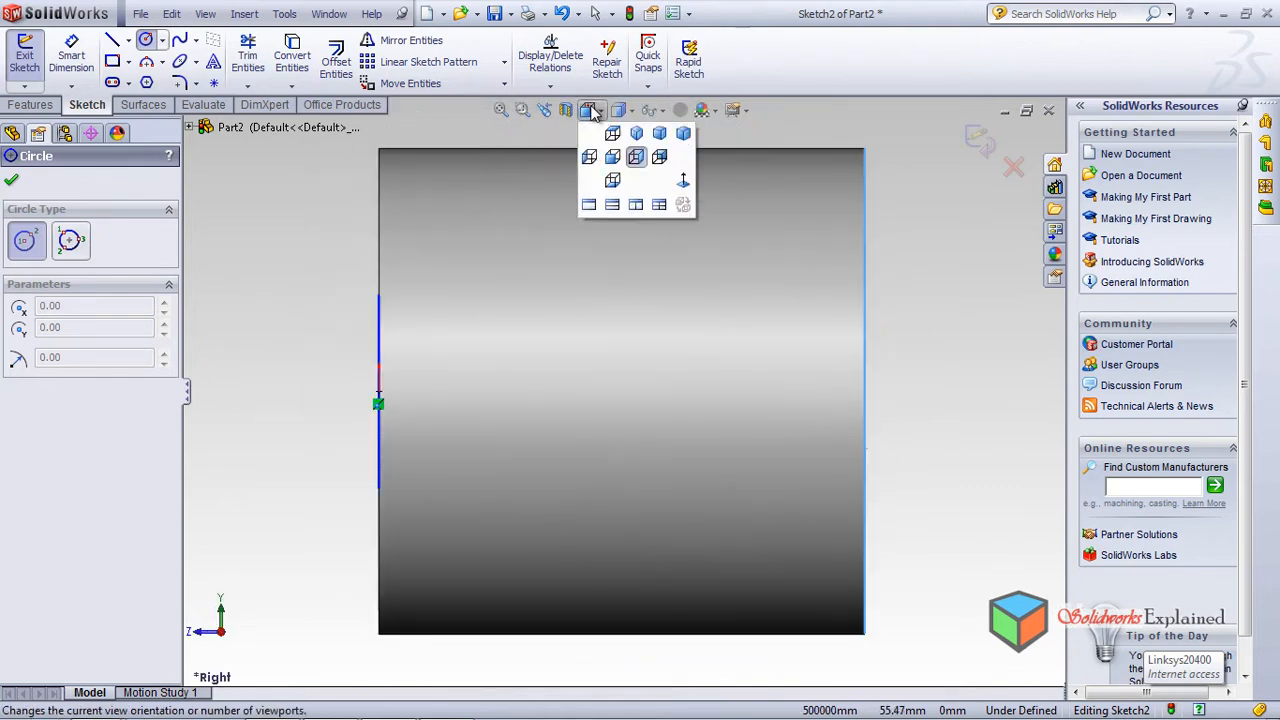
{"action": "left_click", "coordinate": [619, 110]}
{"action": "left_click", "coordinate": [589, 110]}
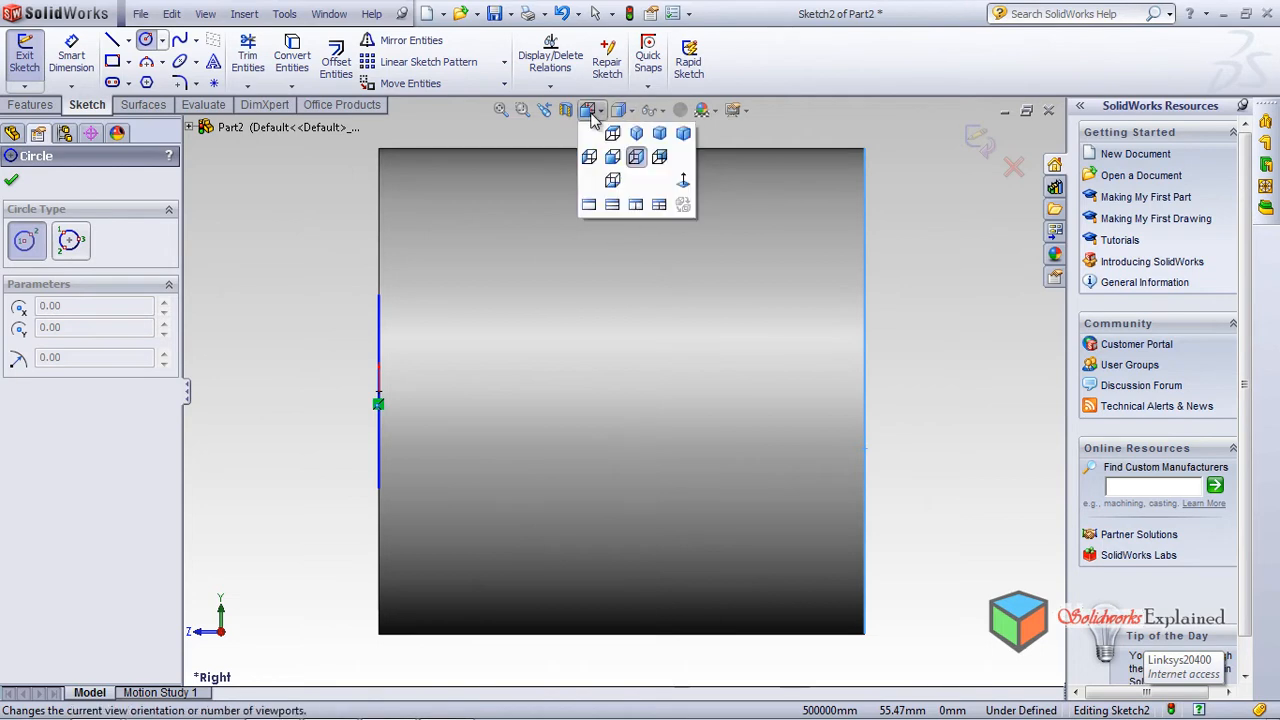
{"action": "left_click", "coordinate": [613, 183]}
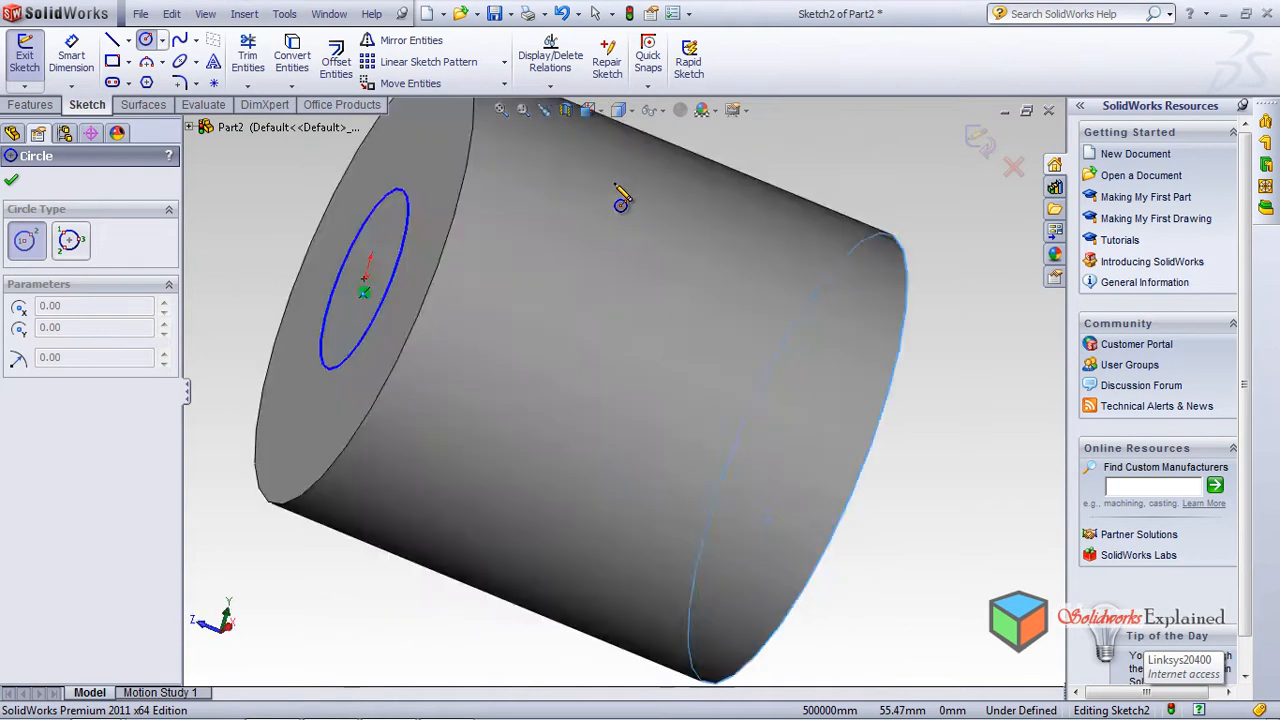
{"action": "left_click", "coordinate": [600, 117]}
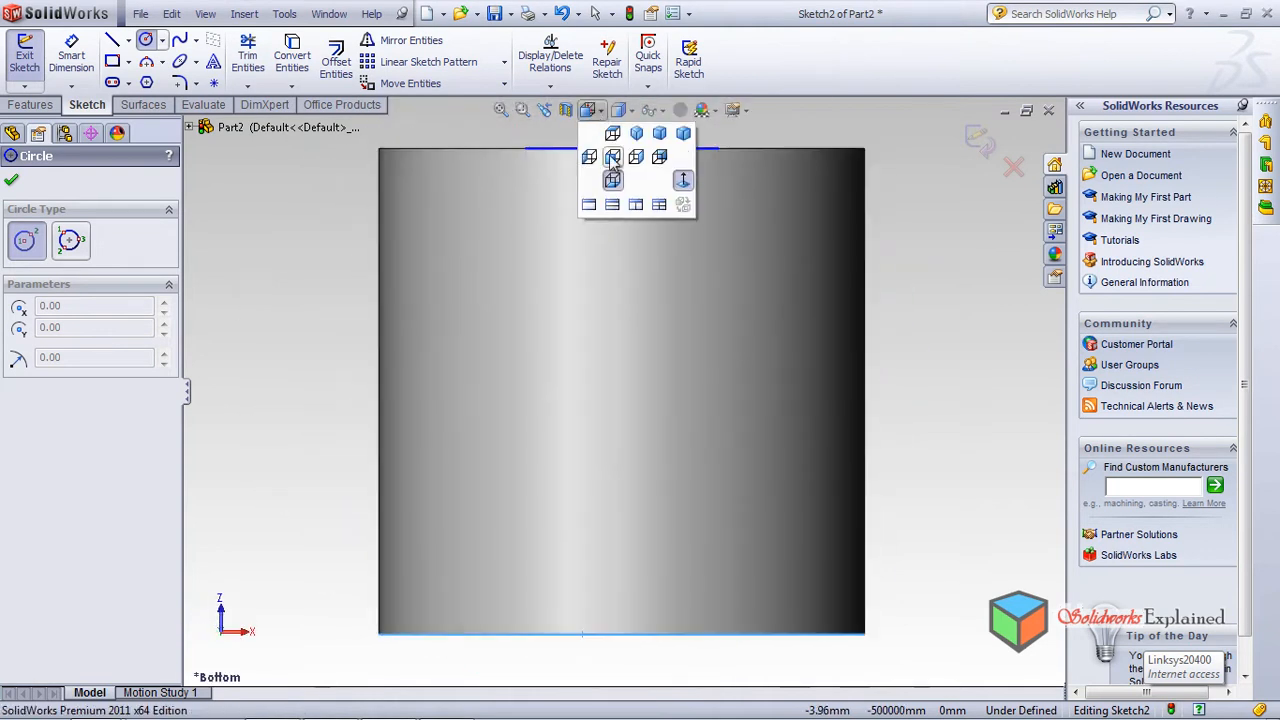
{"action": "left_click", "coordinate": [613, 160]}
Step: Sketch a second circle with a 20 mm radius centred on the origin in the current sketch, viewed from the opposite end face
{"action": "middle_click_drag", "start_coordinate": [913, 340], "coordinate": [661, 556]}
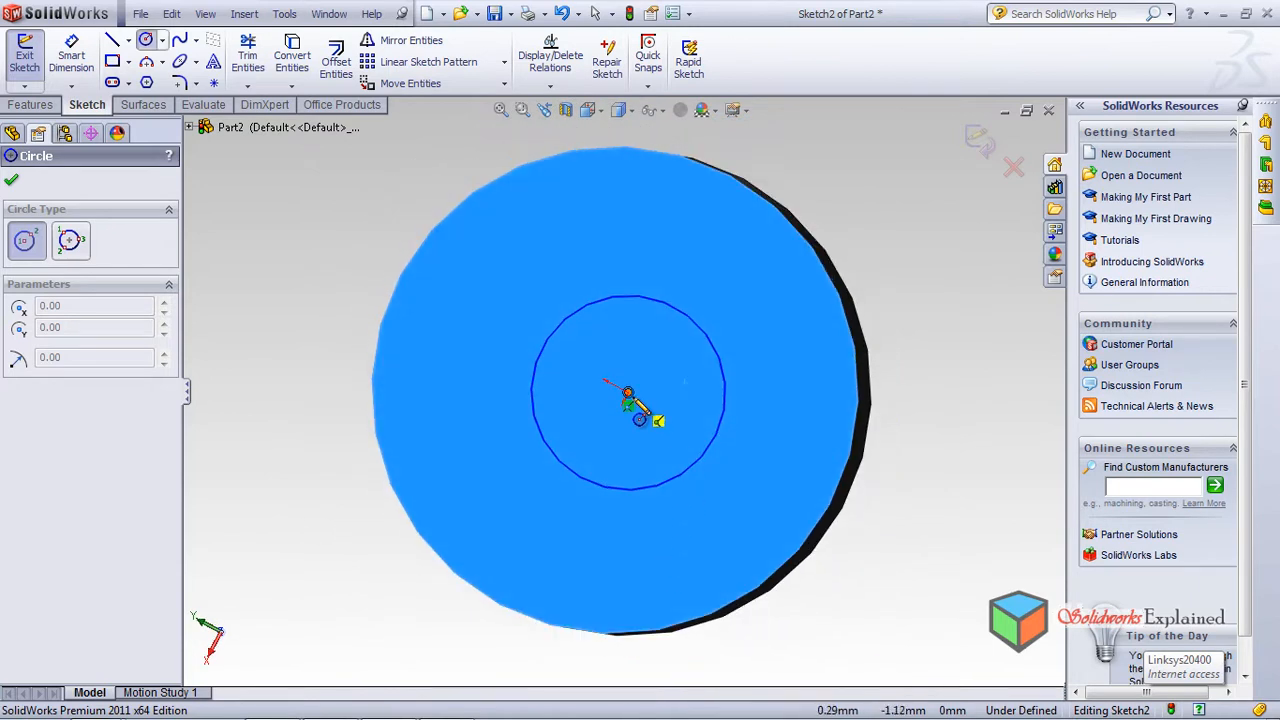
{"action": "left_click", "coordinate": [627, 393]}
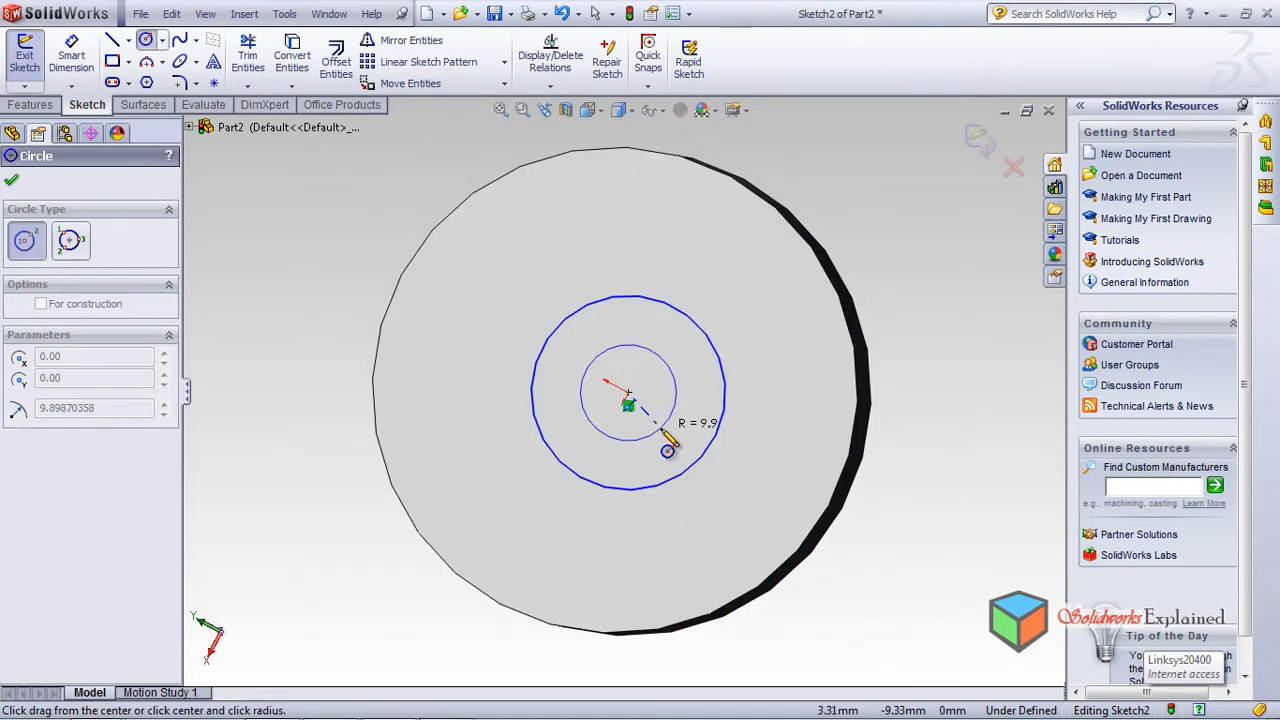
{"action": "left_click", "coordinate": [673, 489]}
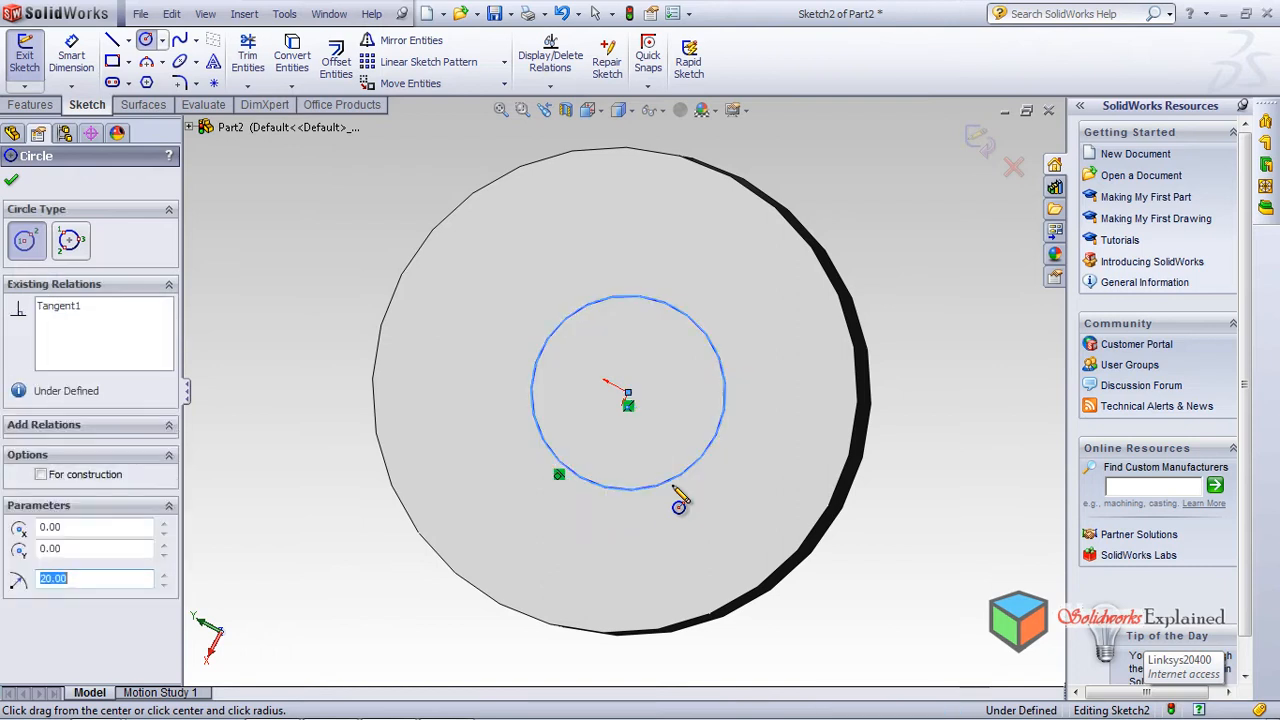
{"action": "left_click", "coordinate": [13, 181]}
Step: Try to sketch a circle with a radius of about 24 mm on the opposite end face within the current sketch
{"action": "middle_click_drag", "start_coordinate": [246, 263], "coordinate": [250, 360]}
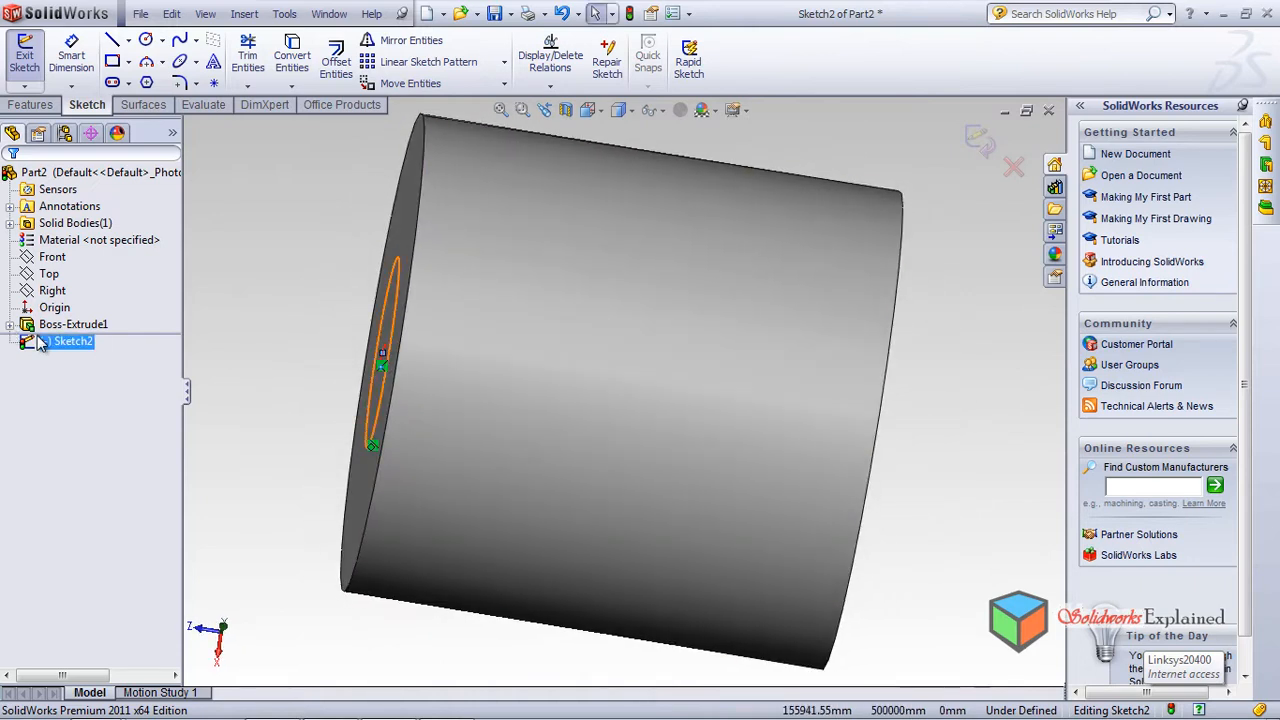
{"action": "mouse_move", "coordinate": [263, 294]}
{"action": "middle_mouse_down"}
{"action": "mouse_move", "coordinate": [349, 334]}
{"action": "mouse_move", "coordinate": [253, 354]}
{"action": "mouse_move", "coordinate": [423, 394]}
{"action": "middle_mouse_up"}
{"action": "left_click", "coordinate": [766, 371]}
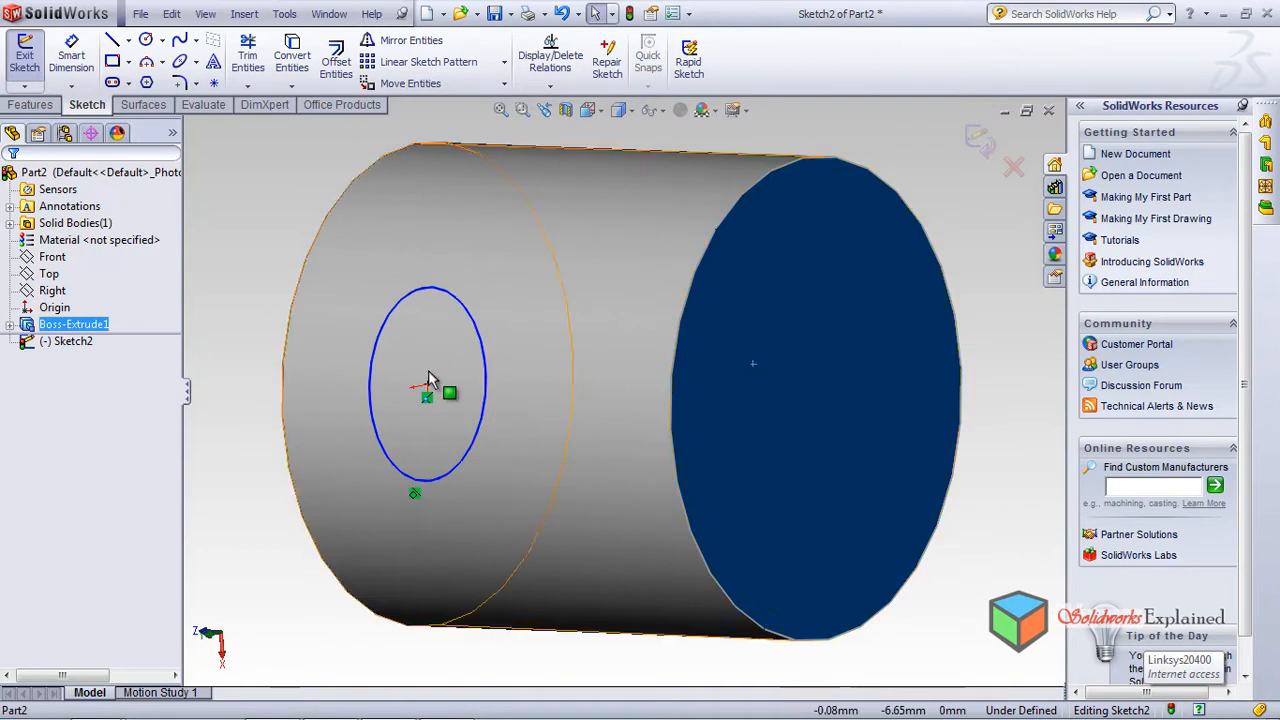
{"action": "left_click", "coordinate": [146, 40]}
{"action": "mouse_move", "coordinate": [832, 408]}
{"action": "middle_mouse_down"}
{"action": "mouse_move", "coordinate": [749, 466]}
{"action": "mouse_move", "coordinate": [746, 443]}
{"action": "mouse_move", "coordinate": [726, 527]}
{"action": "middle_mouse_up"}
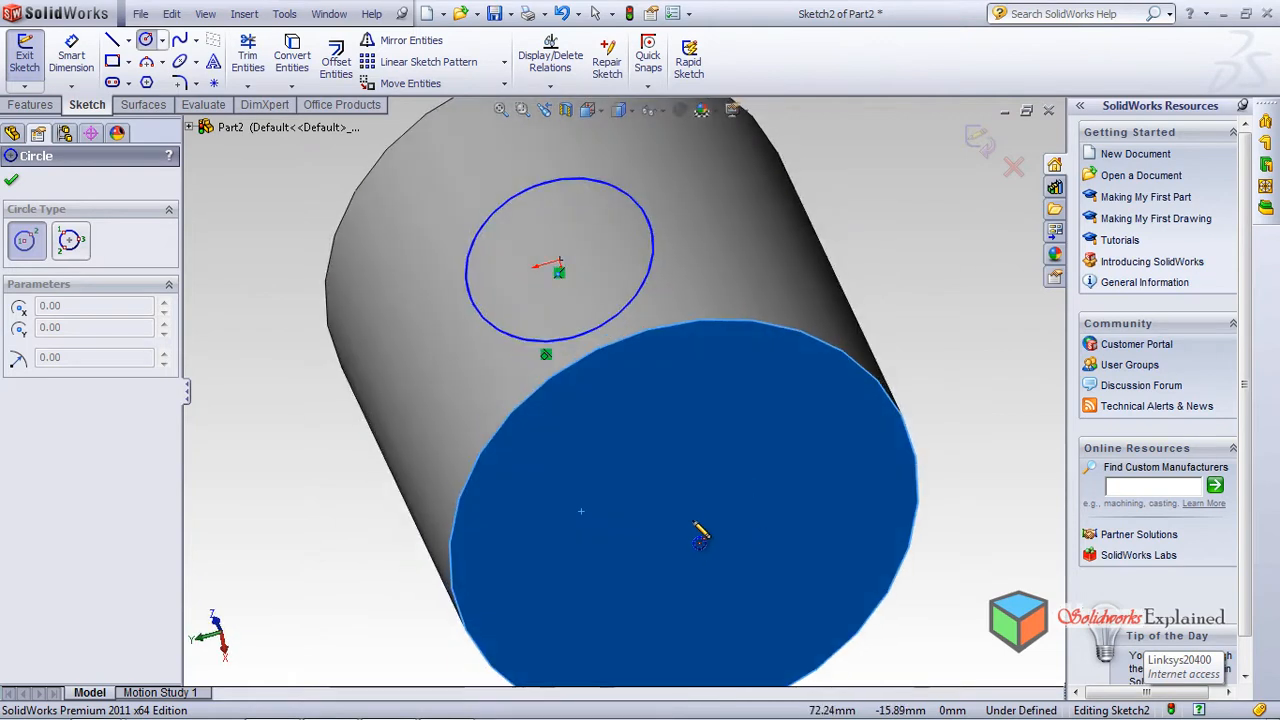
{"action": "mouse_move", "coordinate": [693, 541]}
{"action": "left_mouse_down"}
{"action": "mouse_move", "coordinate": [760, 560]}
{"action": "mouse_move", "coordinate": [590, 588]}
{"action": "left_mouse_up"}
{"action": "mouse_move", "coordinate": [428, 438]}
{"action": "middle_mouse_down"}
{"action": "mouse_move", "coordinate": [463, 323]}
{"action": "mouse_move", "coordinate": [520, 443]}
{"action": "mouse_move", "coordinate": [541, 428]}
{"action": "middle_mouse_up"}
{"action": "scroll", "coordinate": [537, 412], "scroll_direction": "up", "scroll_amount": 3}
{"action": "mouse_move", "coordinate": [374, 381]}
{"action": "middle_mouse_down"}
{"action": "mouse_move", "coordinate": [402, 445]}
{"action": "mouse_move", "coordinate": [454, 434]}
{"action": "mouse_move", "coordinate": [415, 392]}
{"action": "middle_mouse_up"}
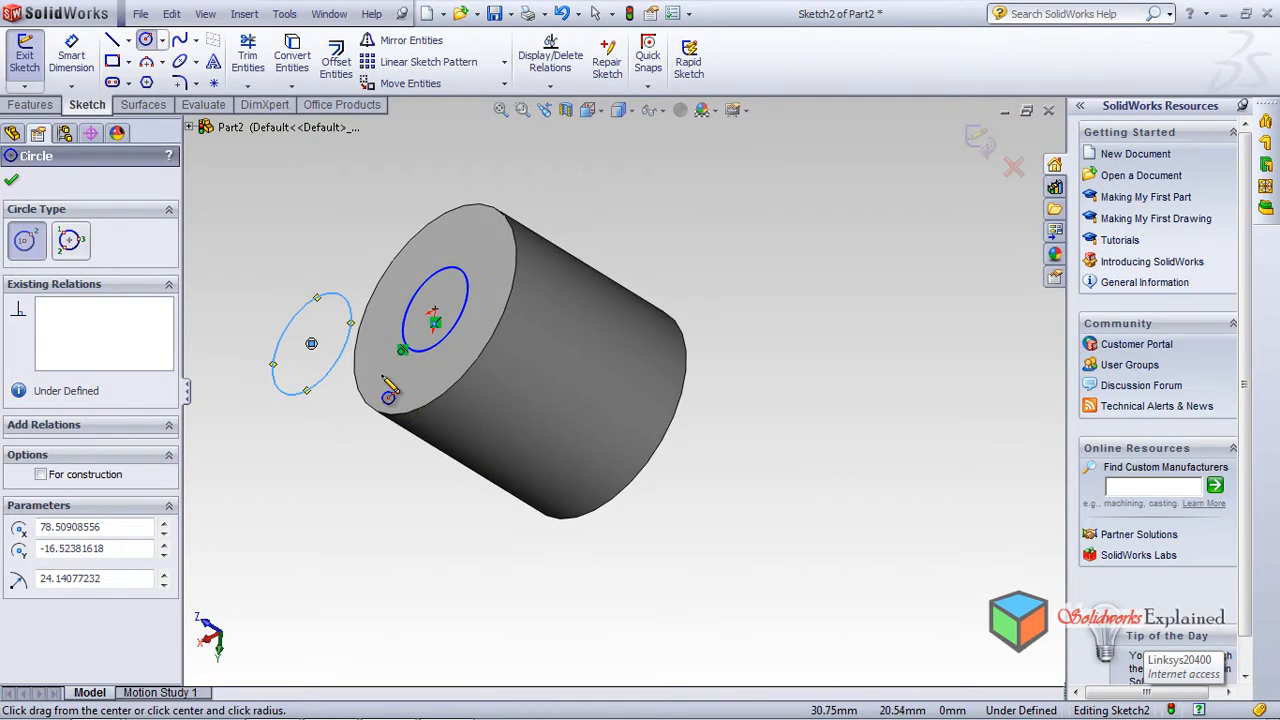
{"action": "left_click", "coordinate": [15, 180]}
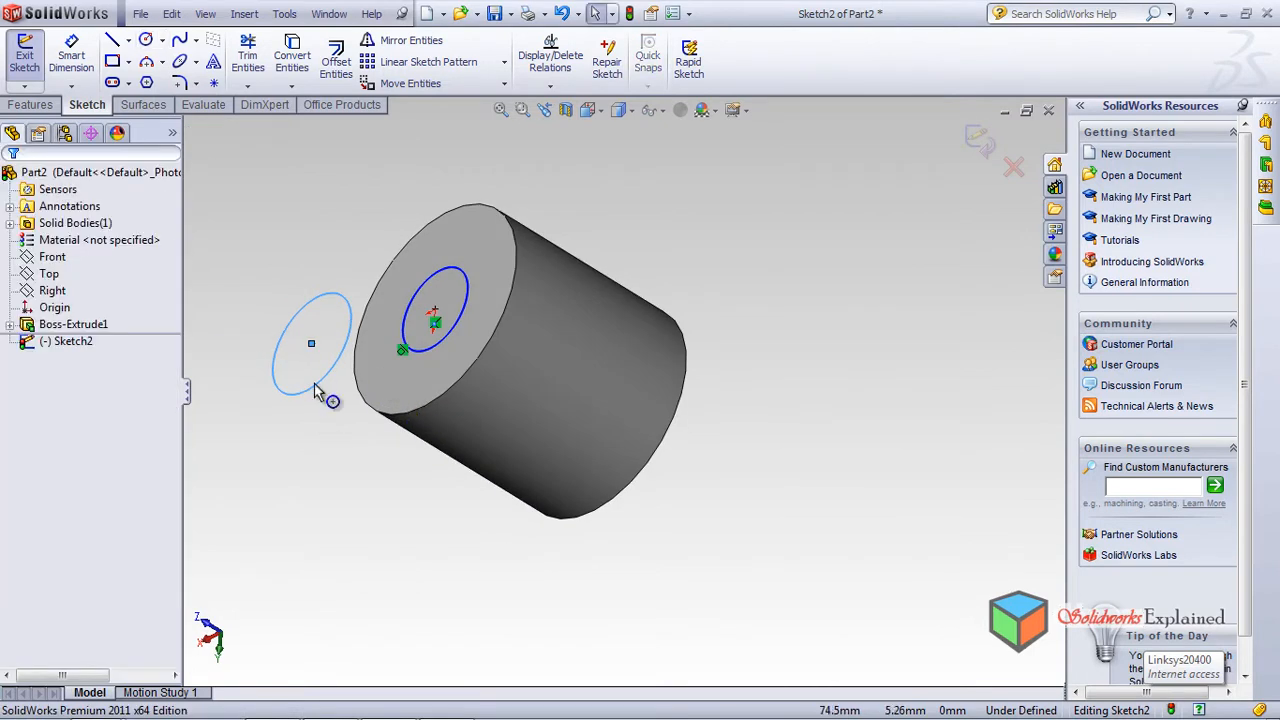
Step: Delete the stray circle lying beside the cylinder's front end face
{"action": "left_click", "coordinate": [314, 383]}
{"action": "left_click", "coordinate": [12, 180]}
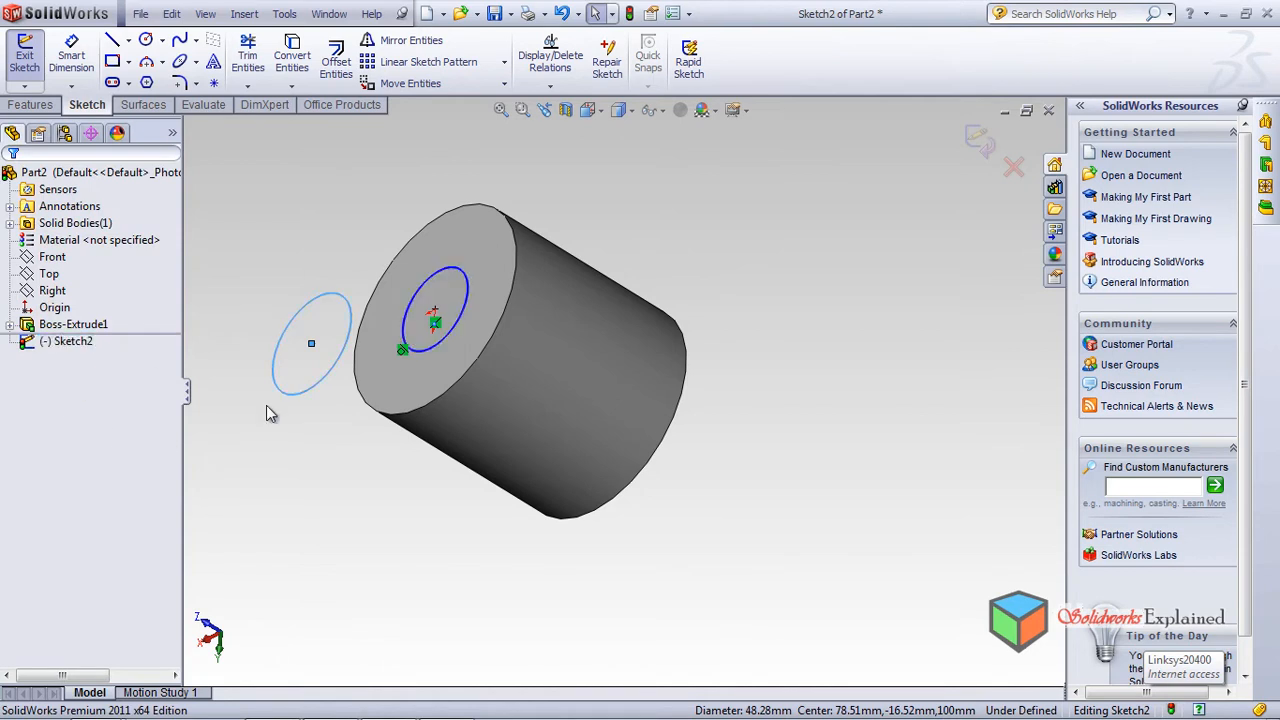
{"action": "key", "text": "Delete"}
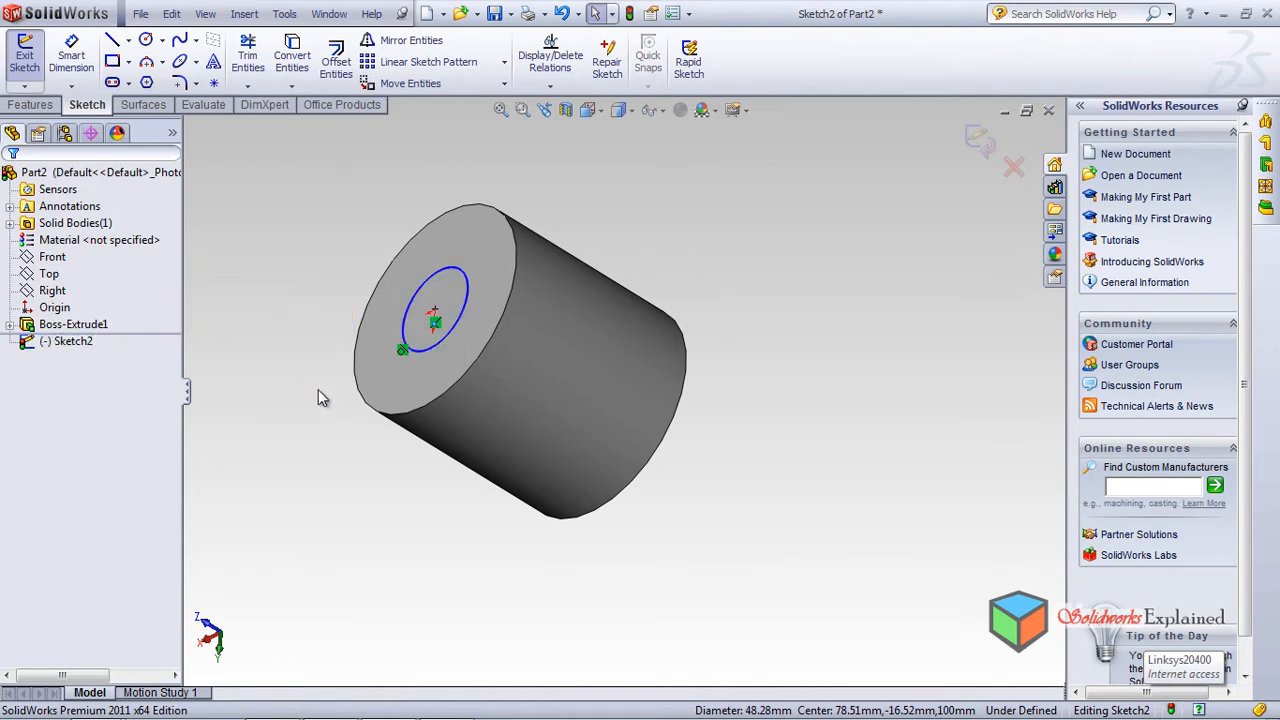
Step: Inspect the opposite end face and exit the current sketch on the front end face
{"action": "middle_click_drag", "start_coordinate": [590, 470], "coordinate": [389, 515]}
{"action": "left_click", "coordinate": [572, 436]}
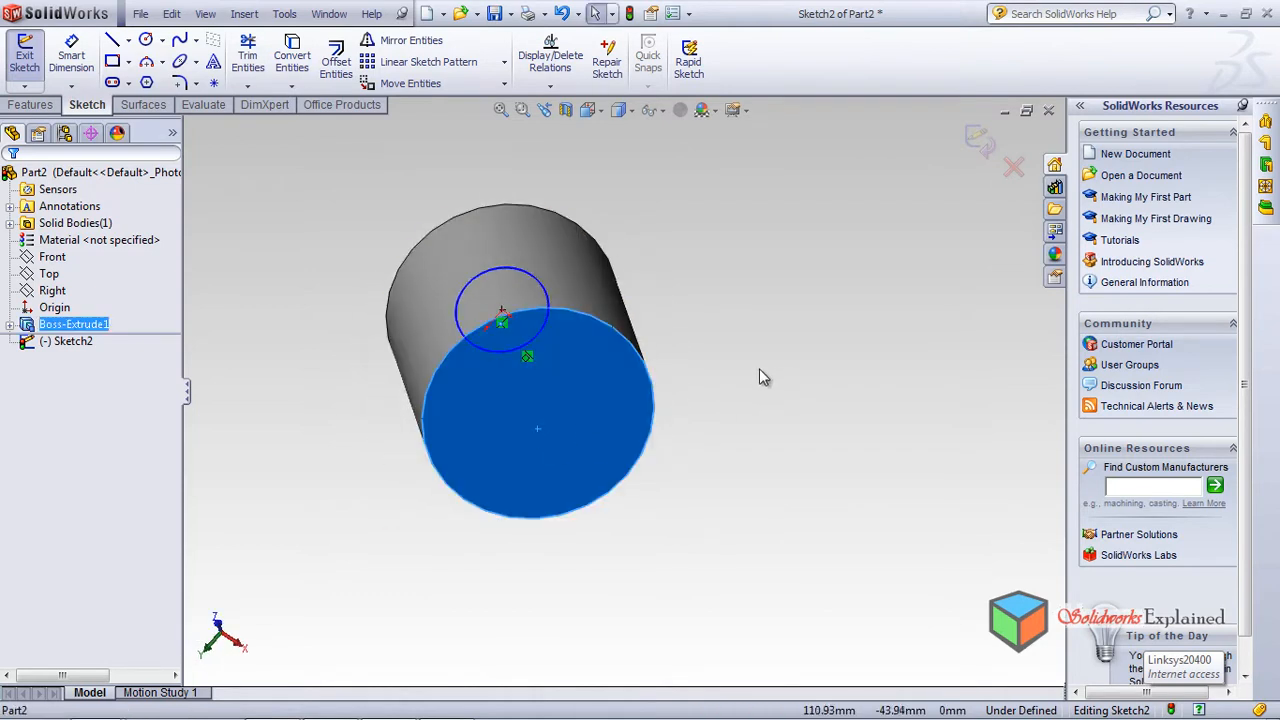
{"action": "left_click", "coordinate": [304, 483]}
{"action": "middle_click_drag", "start_coordinate": [609, 425], "coordinate": [694, 483]}
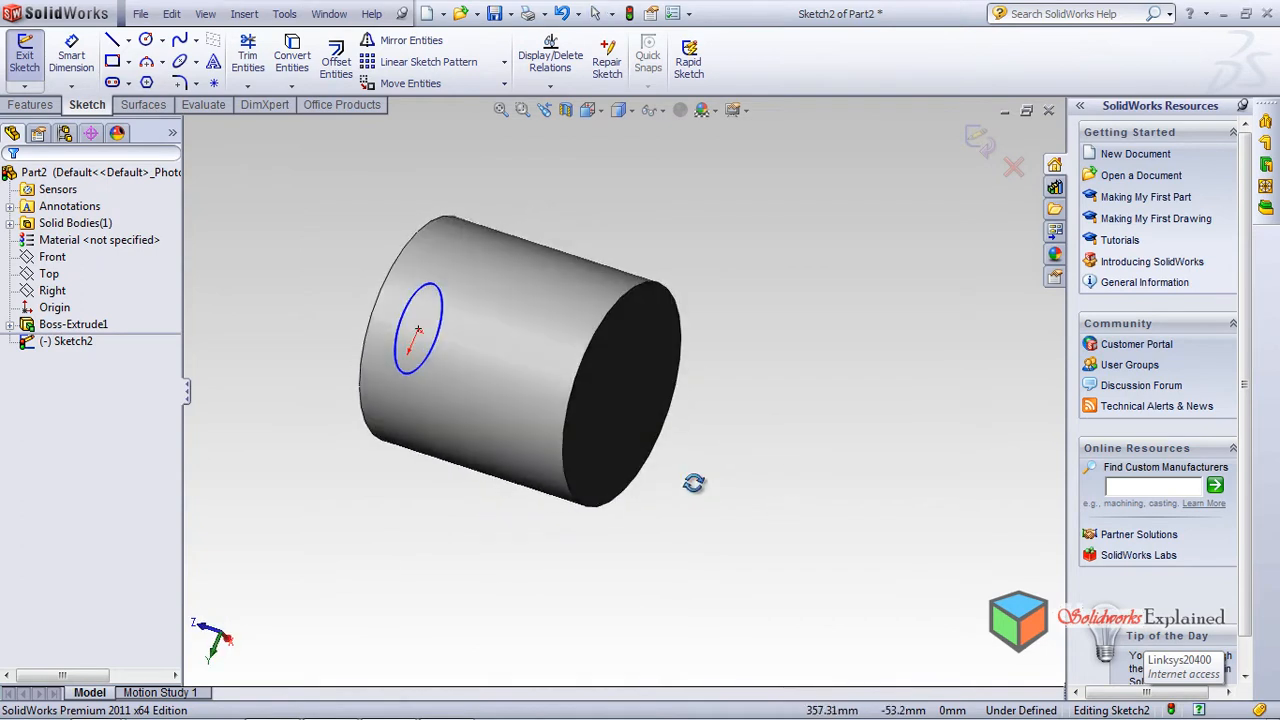
{"action": "left_click", "coordinate": [966, 135]}
Step: Start a new sketch on the opposite end face and draw a circle of about 26 mm radius centred on the origin
{"action": "mouse_move", "coordinate": [746, 417]}
{"action": "middle_mouse_down"}
{"action": "mouse_move", "coordinate": [749, 476]}
{"action": "mouse_move", "coordinate": [606, 480]}
{"action": "mouse_move", "coordinate": [599, 462]}
{"action": "middle_mouse_up"}
{"action": "left_click", "coordinate": [606, 392]}
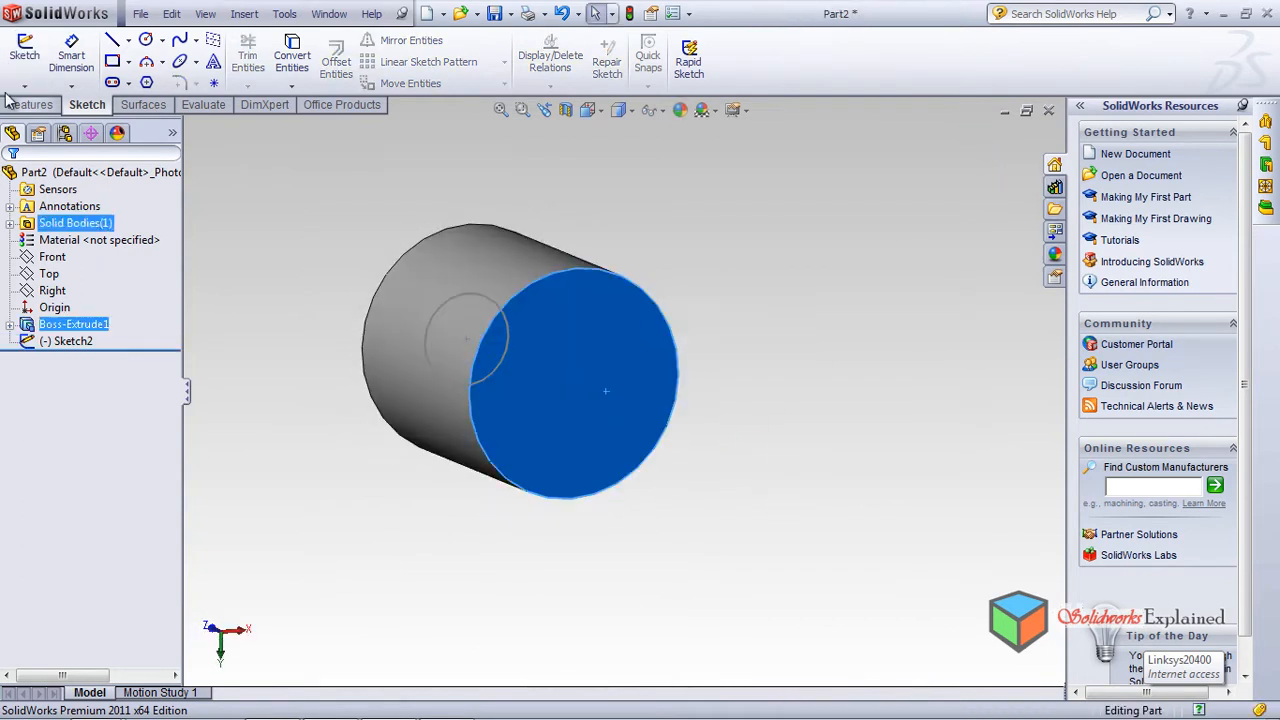
{"action": "left_click", "coordinate": [146, 41]}
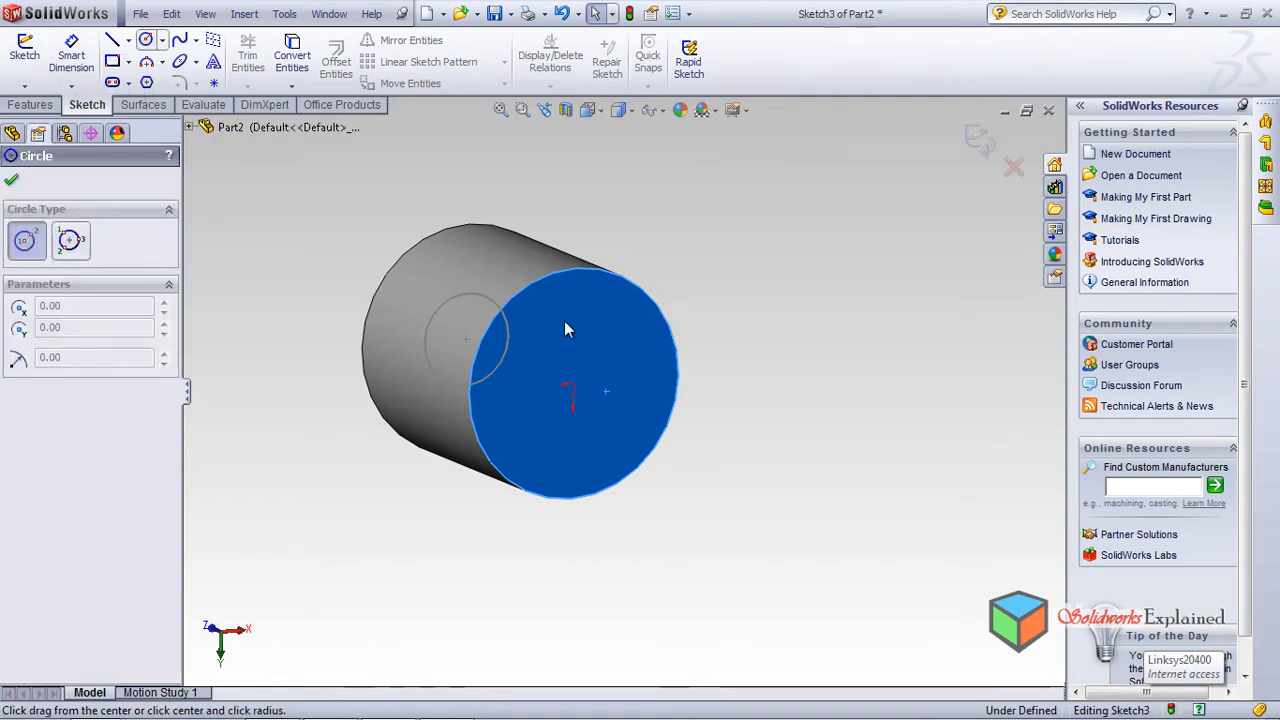
{"action": "left_click", "coordinate": [571, 384]}
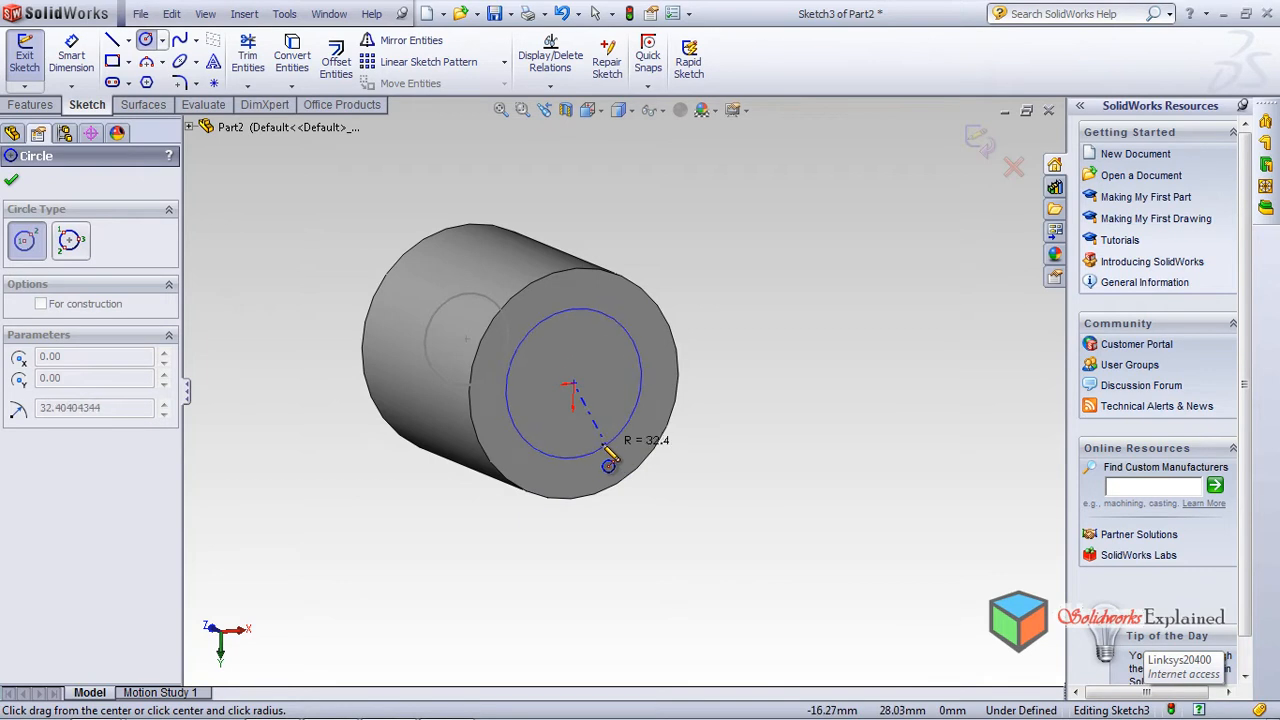
{"action": "left_click", "coordinate": [602, 457]}
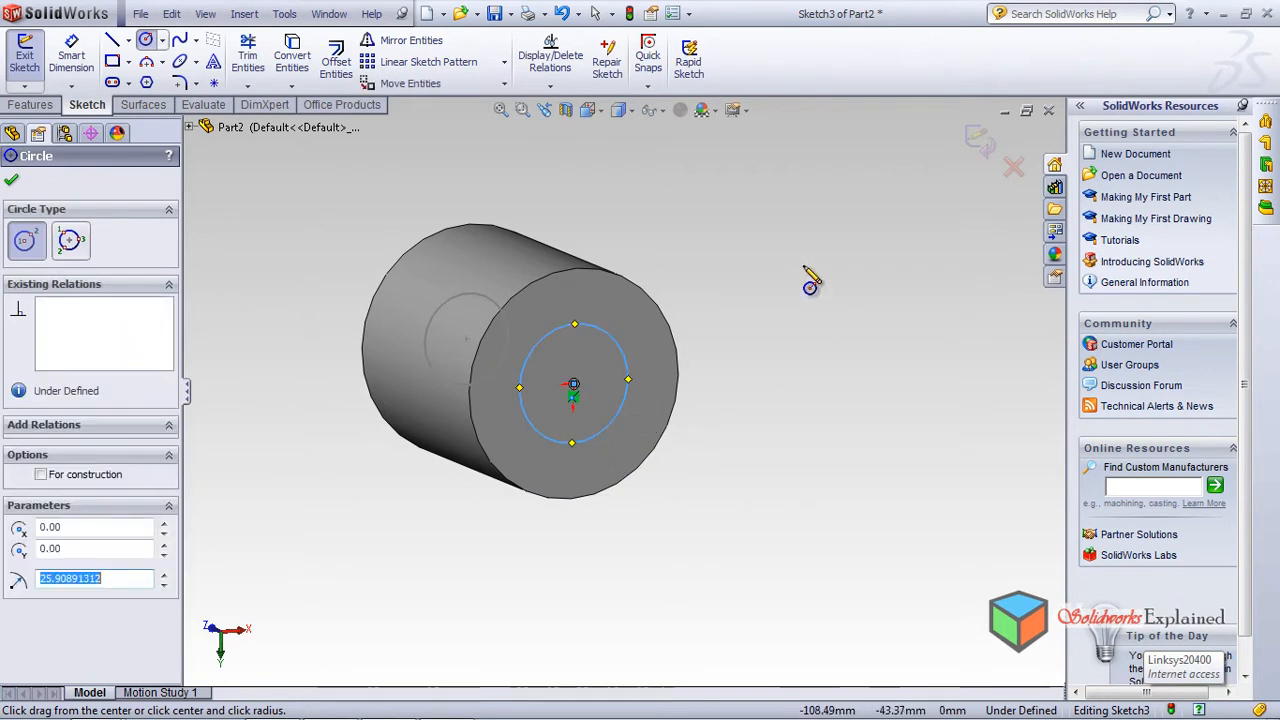
Step: Examine the circles on both end faces in the Front standard view and from a rotated angle
{"action": "left_click", "coordinate": [588, 110]}
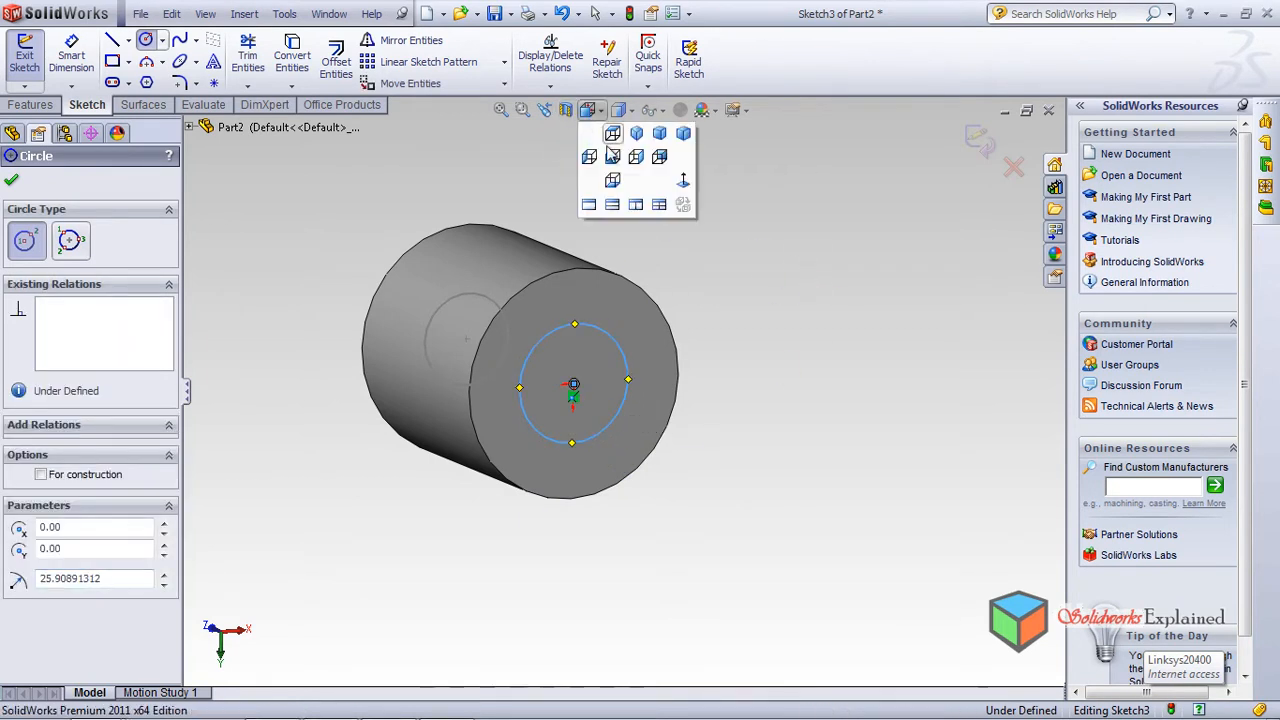
{"action": "left_click", "coordinate": [618, 176]}
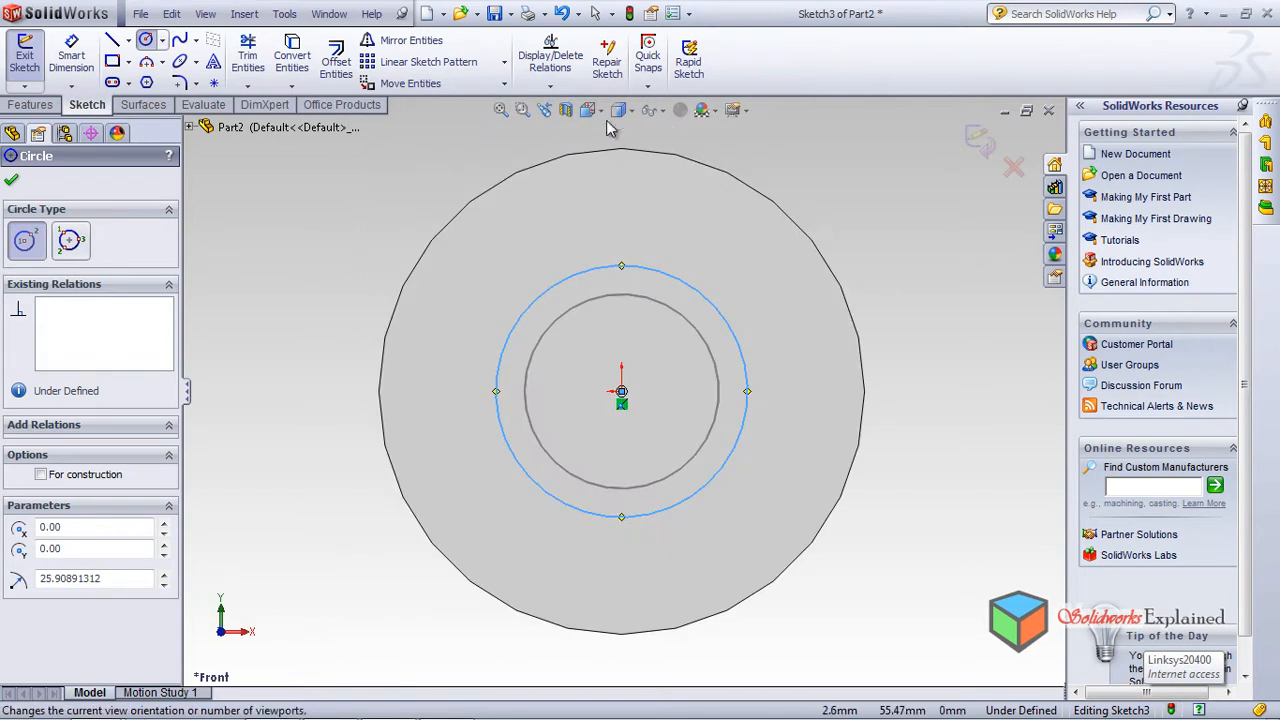
{"action": "left_click", "coordinate": [588, 110]}
{"action": "left_click", "coordinate": [622, 176]}
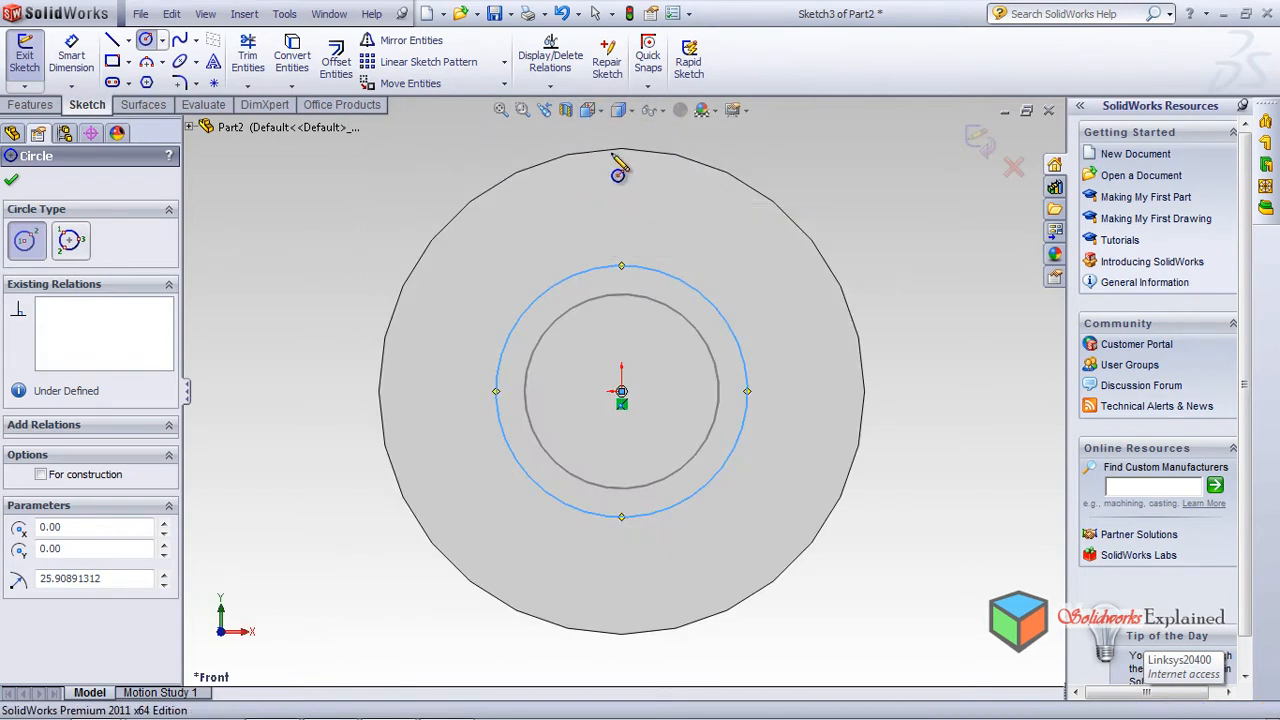
{"action": "left_click", "coordinate": [590, 110]}
{"action": "left_click", "coordinate": [622, 176]}
{"action": "left_click", "coordinate": [588, 110]}
{"action": "left_click", "coordinate": [618, 176]}
{"action": "middle_click_drag", "start_coordinate": [950, 457], "coordinate": [645, 462]}
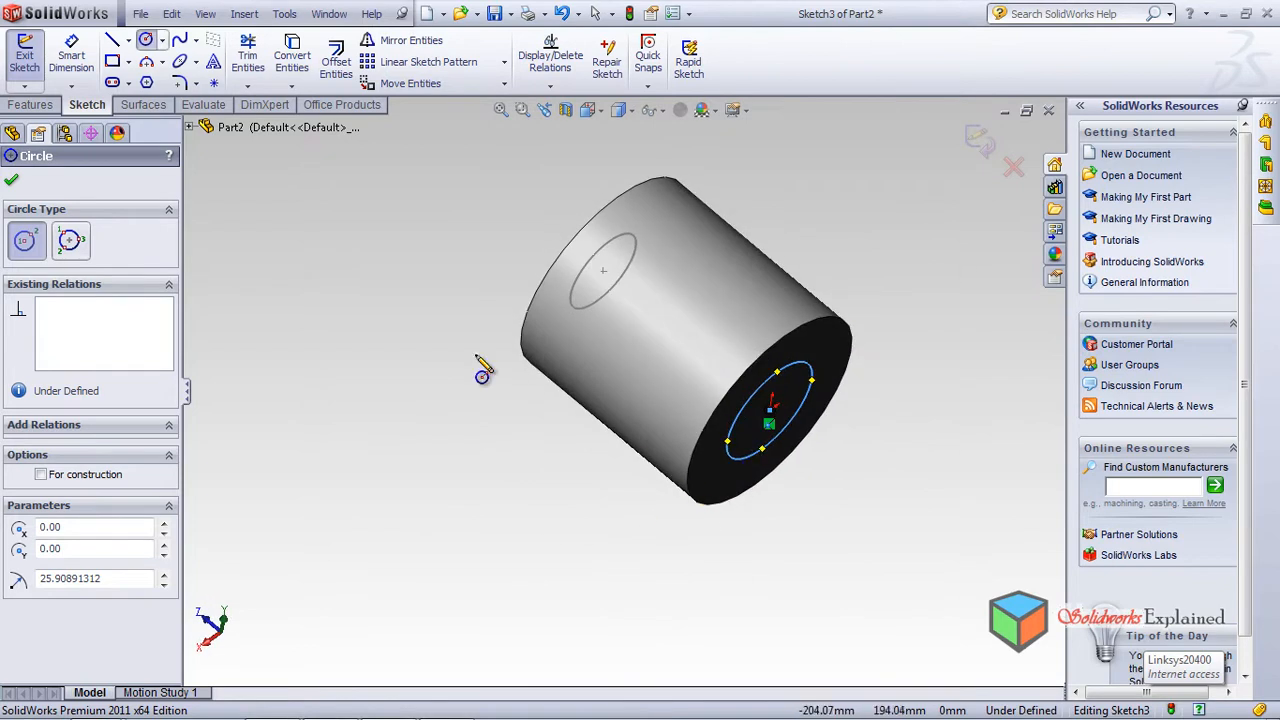
Step: Finish the circle on the opposite end face and exit its sketch
{"action": "left_click", "coordinate": [14, 182]}
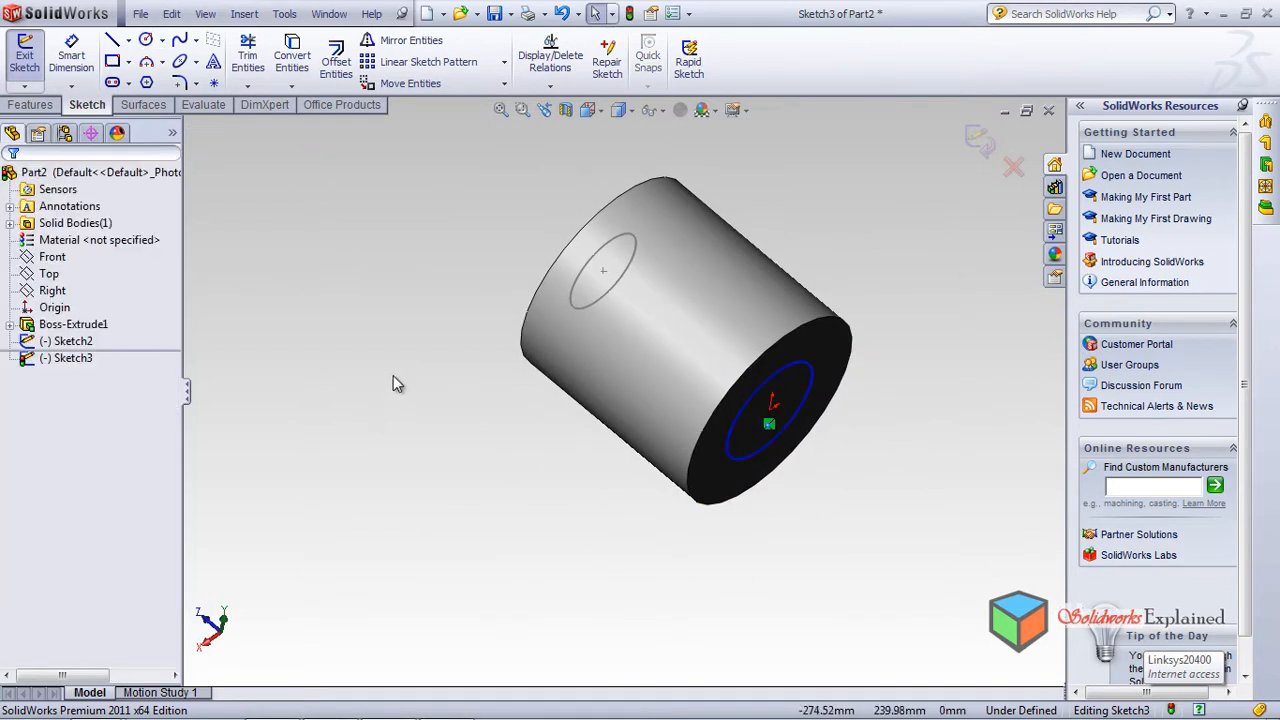
{"action": "middle_click_drag", "start_coordinate": [391, 383], "coordinate": [529, 489]}
{"action": "middle_click_drag", "start_coordinate": [361, 444], "coordinate": [625, 532]}
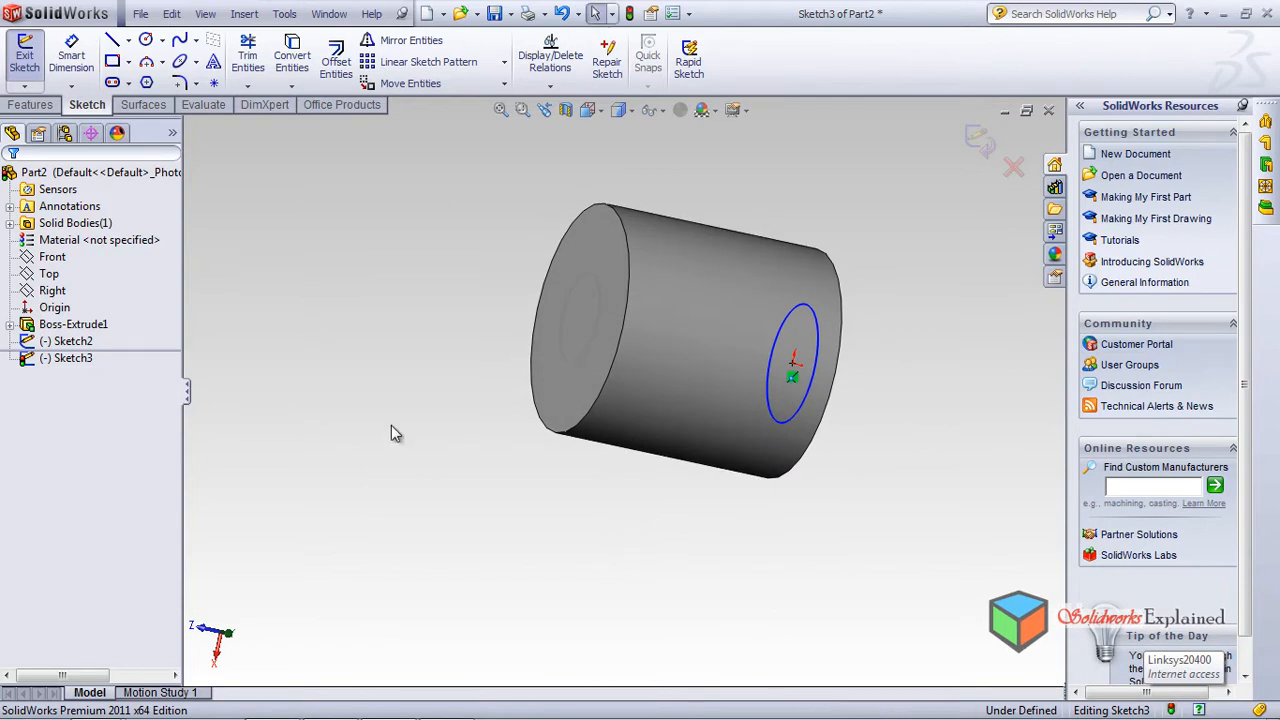
{"action": "left_click", "coordinate": [990, 141]}
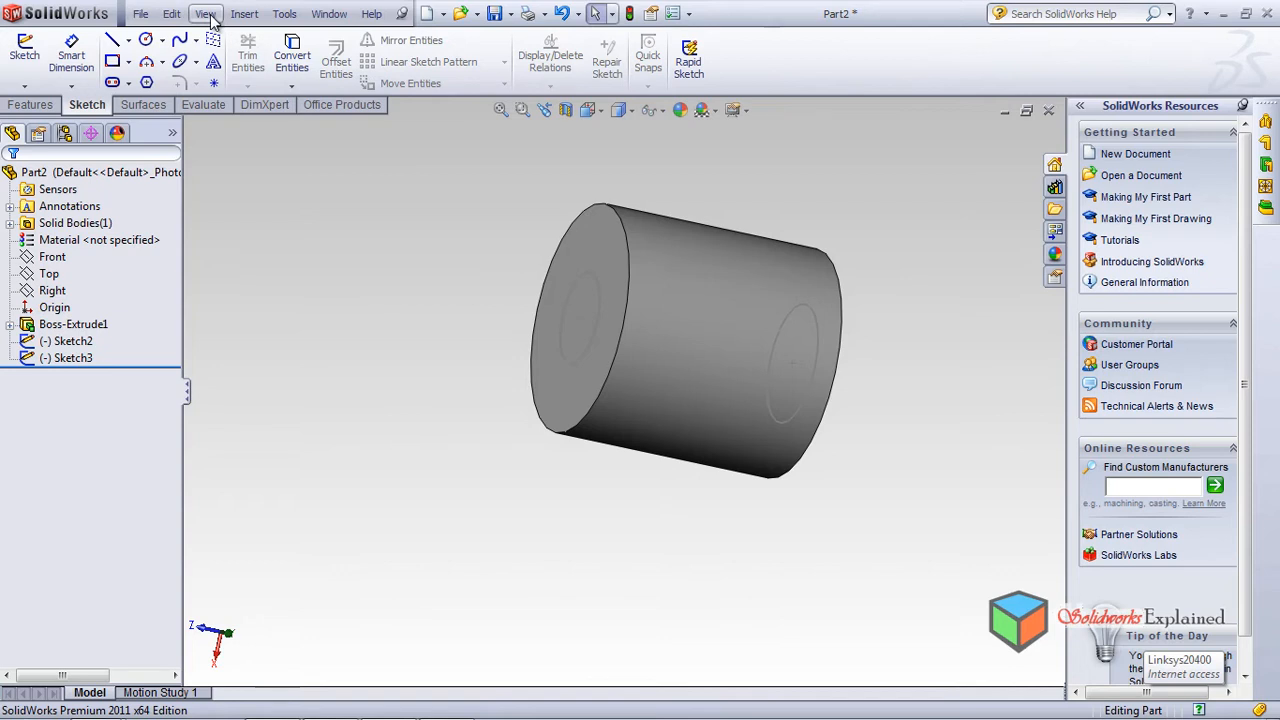
Step: Create a lofted cut through the cylinder using the circles on the two end faces as profiles
{"action": "left_click", "coordinate": [246, 18]}
{"action": "mouse_move", "coordinate": [250, 62]}
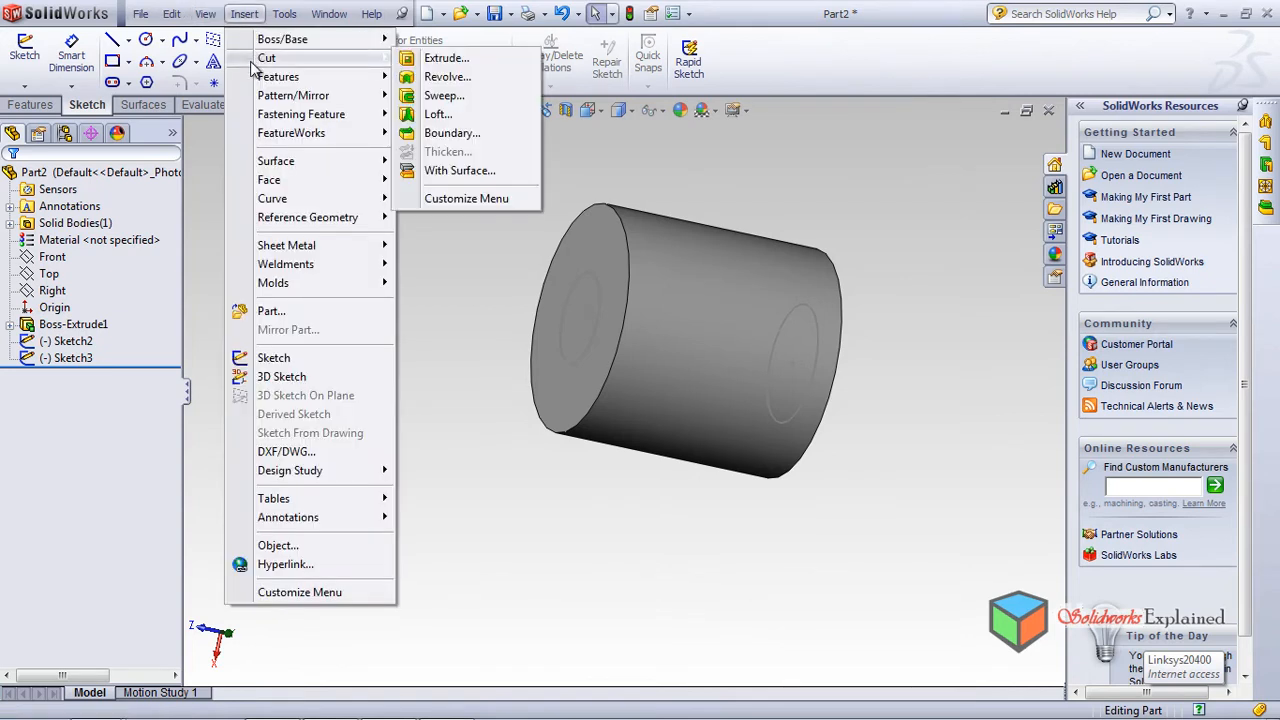
{"action": "left_click", "coordinate": [440, 114]}
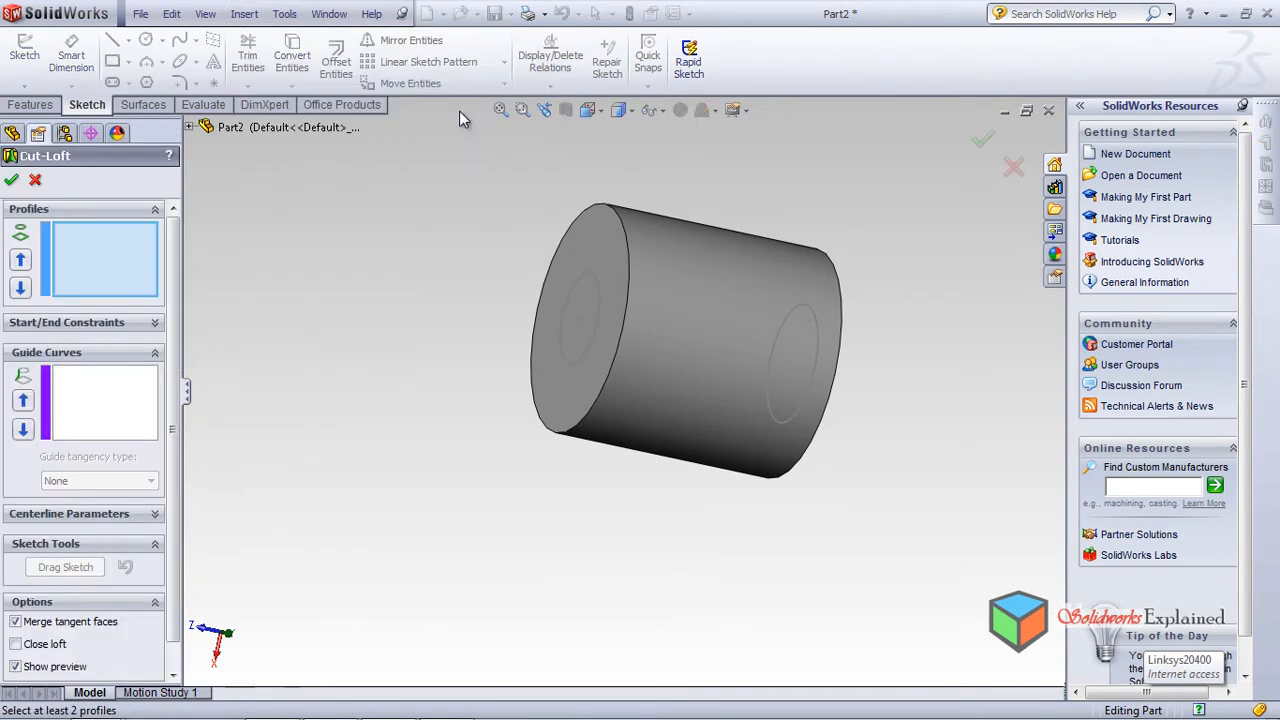
{"action": "left_click", "coordinate": [583, 360]}
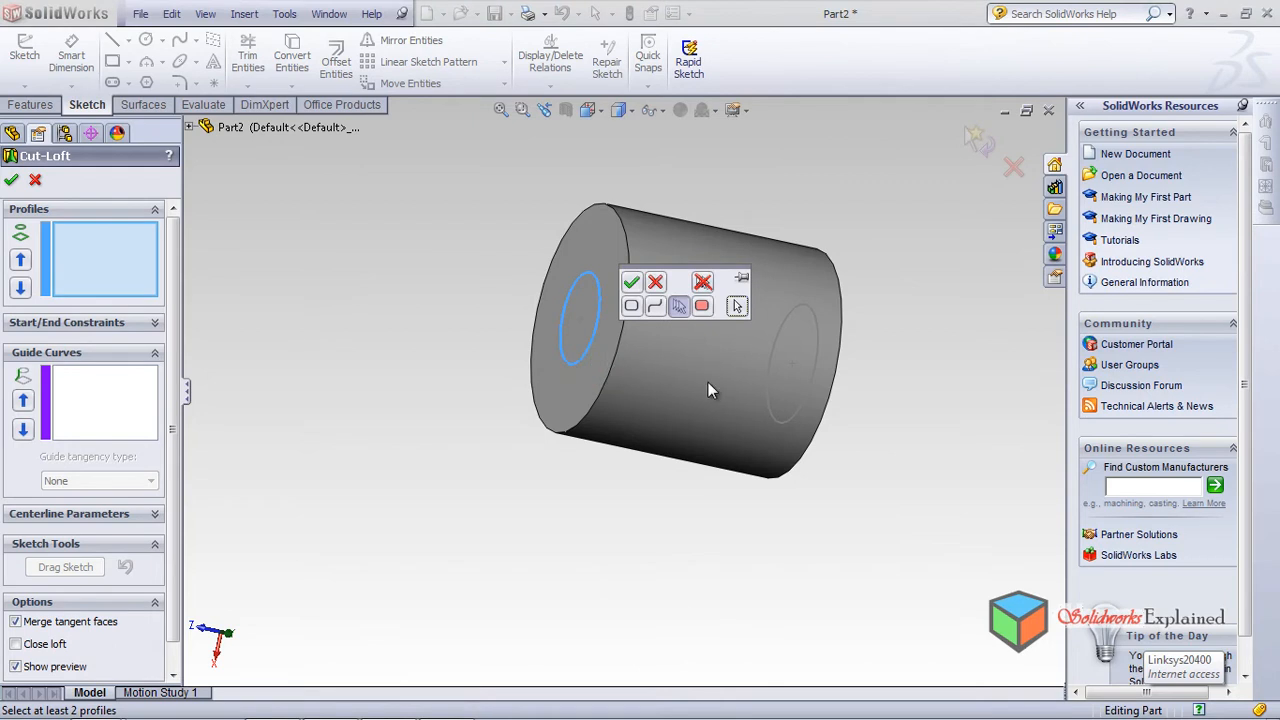
{"action": "left_click", "coordinate": [632, 283]}
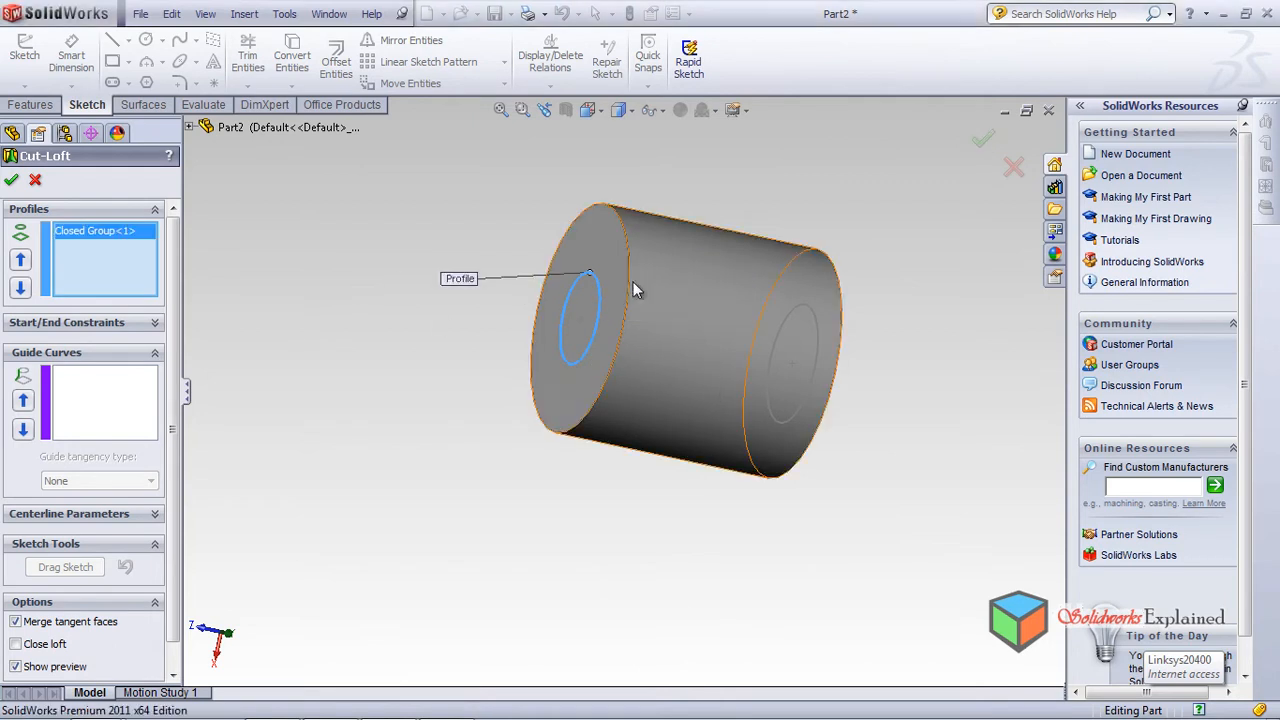
{"action": "left_click", "coordinate": [819, 344]}
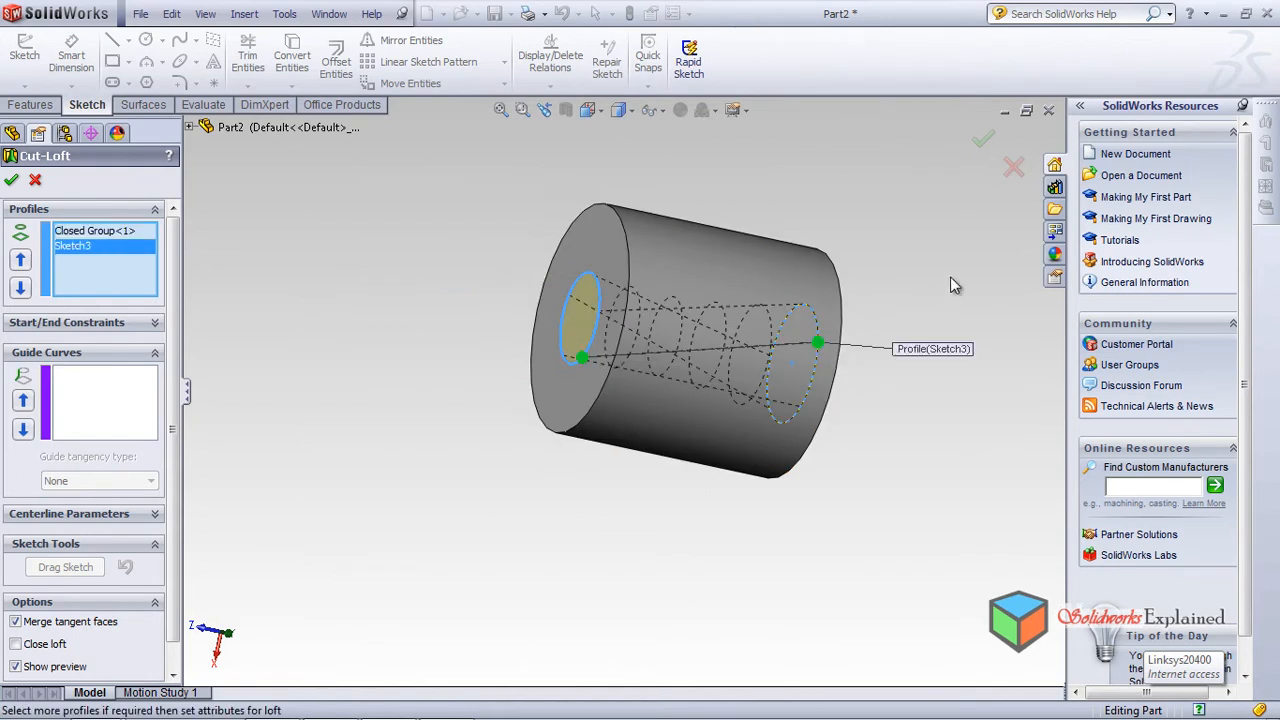
{"action": "left_click", "coordinate": [9, 183]}
Step: Inspect the lofted hole from both ends and the profile sketches belonging to the cut feature
{"action": "middle_click_drag", "start_coordinate": [435, 428], "coordinate": [280, 512]}
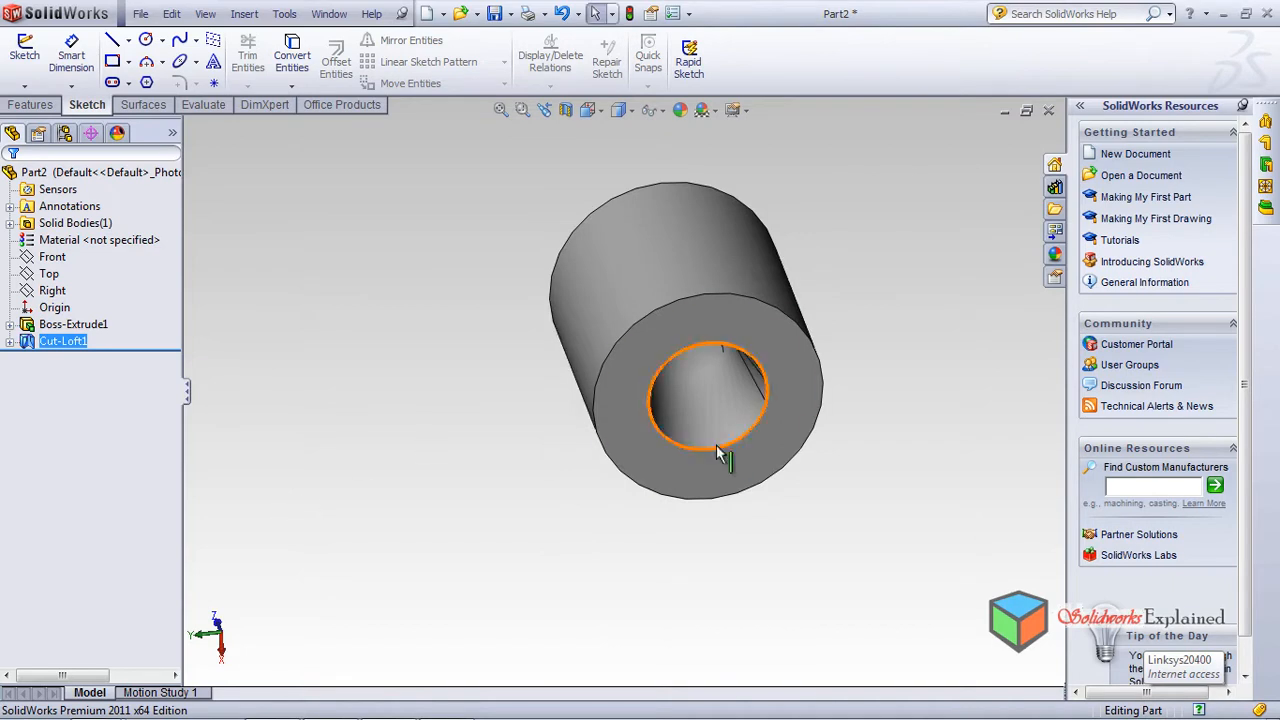
{"action": "scroll", "coordinate": [815, 415], "scroll_direction": "down", "scroll_amount": 1}
{"action": "scroll", "coordinate": [866, 377], "scroll_direction": "up", "scroll_amount": 1}
{"action": "middle_click_drag", "start_coordinate": [740, 397], "coordinate": [944, 441]}
{"action": "key", "text": "Escape"}
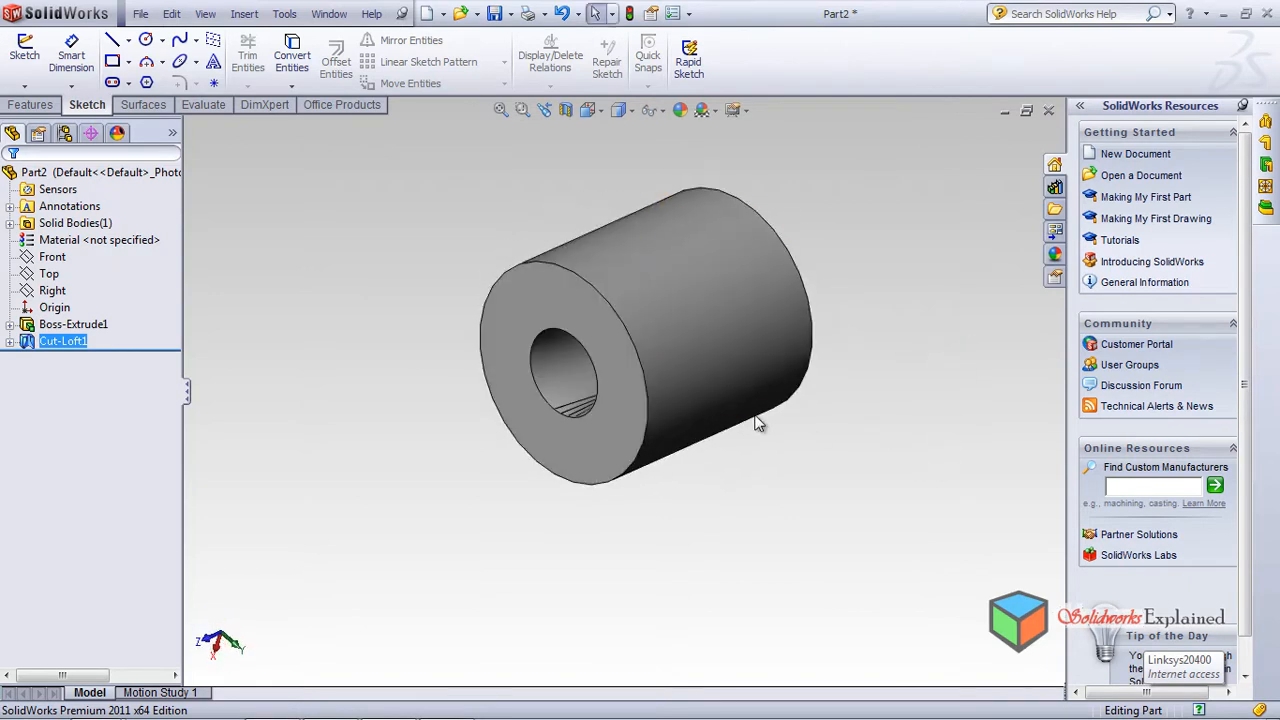
{"action": "left_click", "coordinate": [9, 342]}
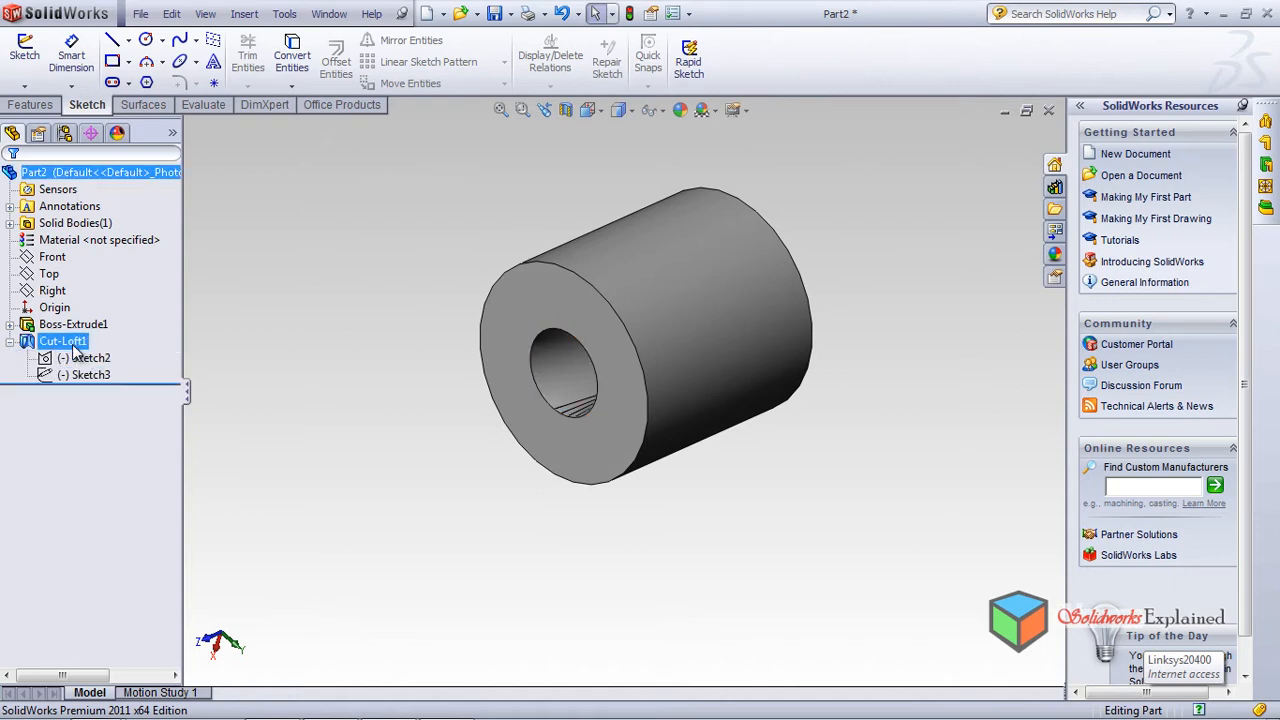
{"action": "left_click", "coordinate": [65, 341]}
{"action": "left_click", "coordinate": [85, 305]}
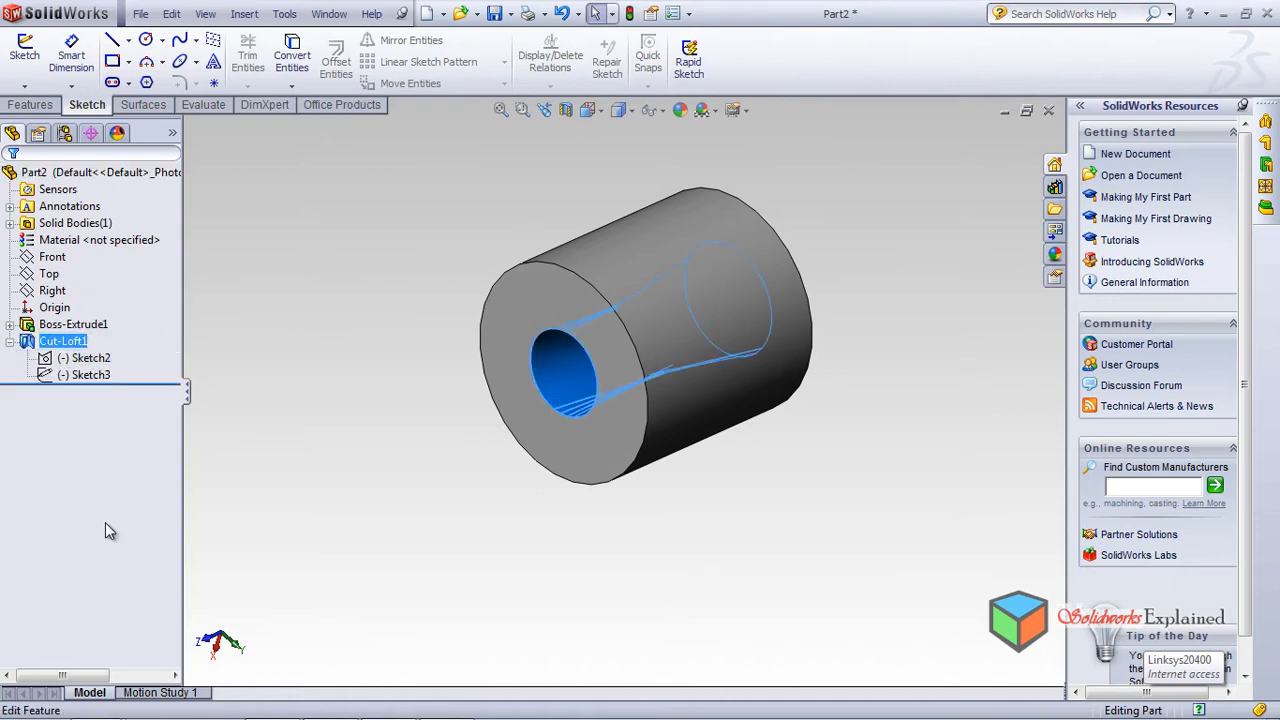
{"action": "left_click", "coordinate": [391, 417]}
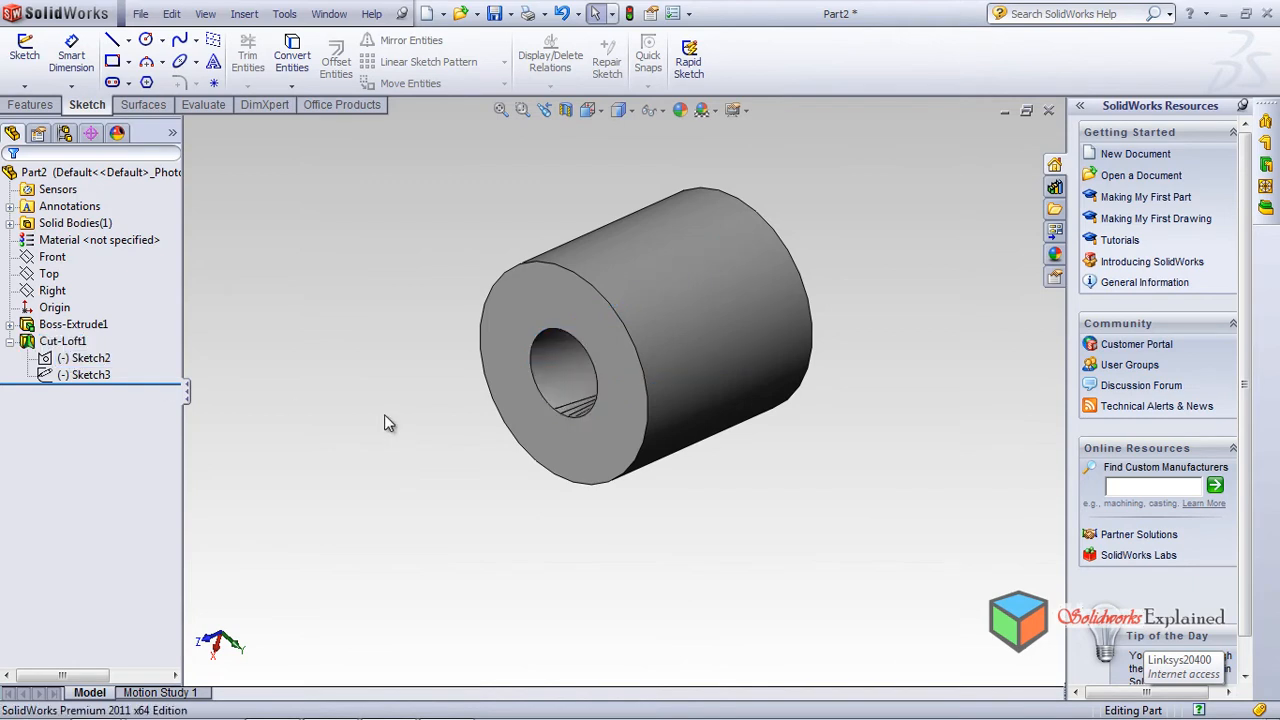
Step: Edit the loft's circle sketch on the front end face, dimension its diameter to 20 mm and exit the sketch
{"action": "left_click", "coordinate": [95, 360]}
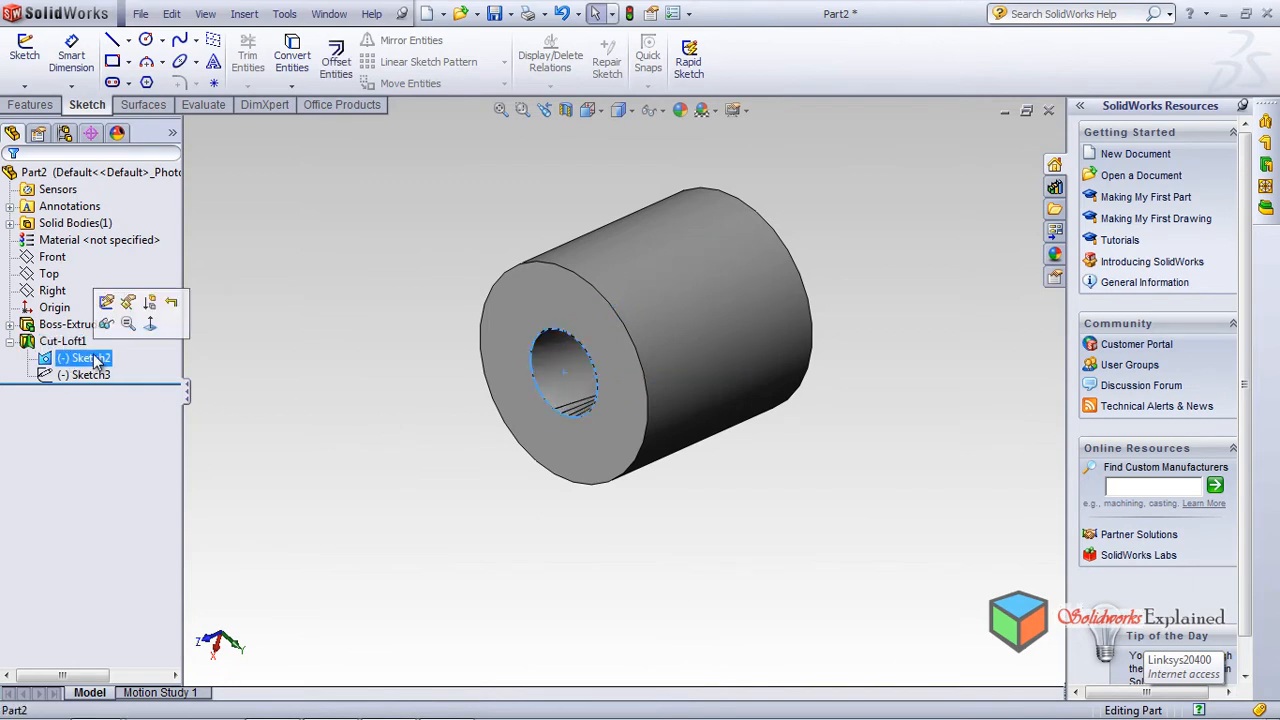
{"action": "left_click", "coordinate": [117, 305]}
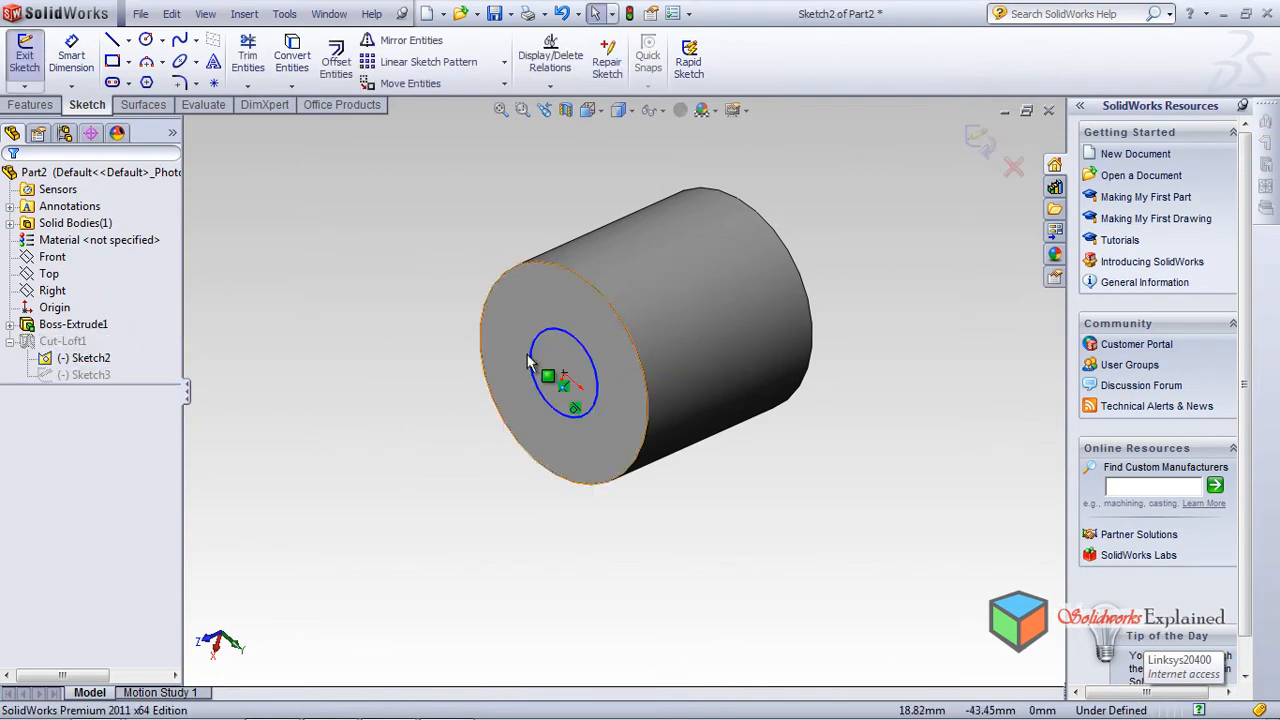
{"action": "left_click", "coordinate": [71, 55]}
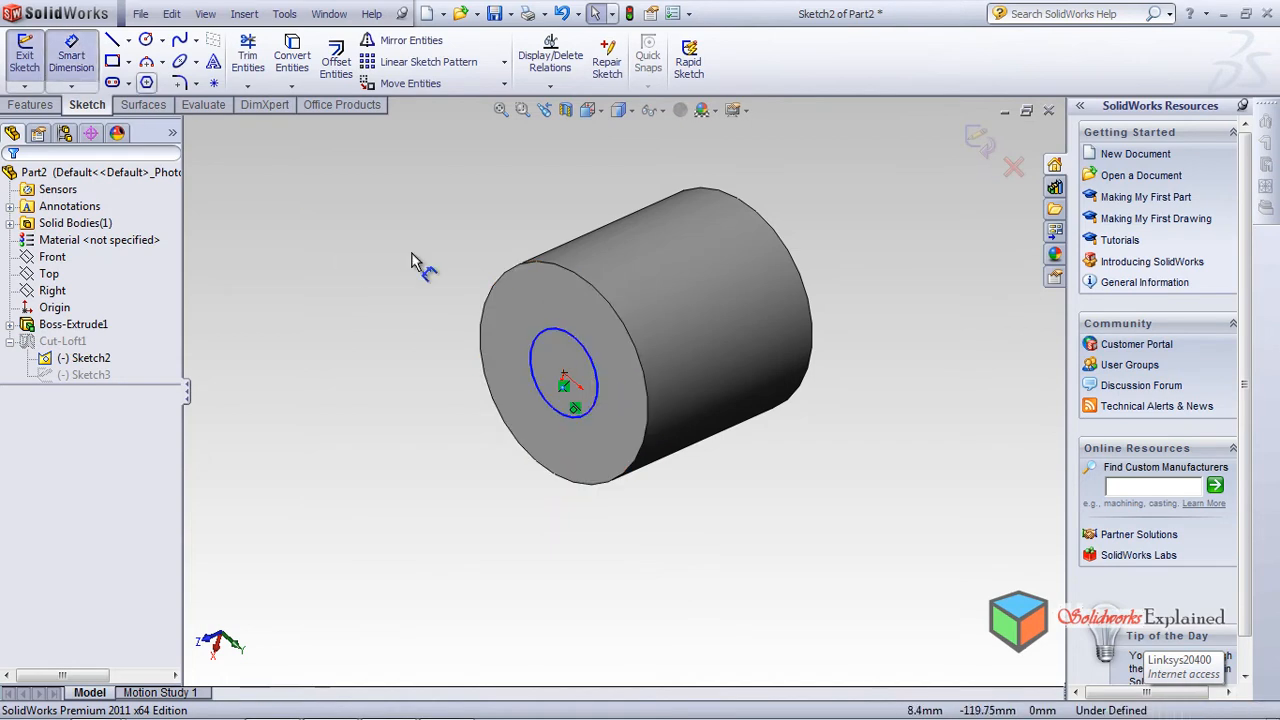
{"action": "left_click", "coordinate": [588, 350]}
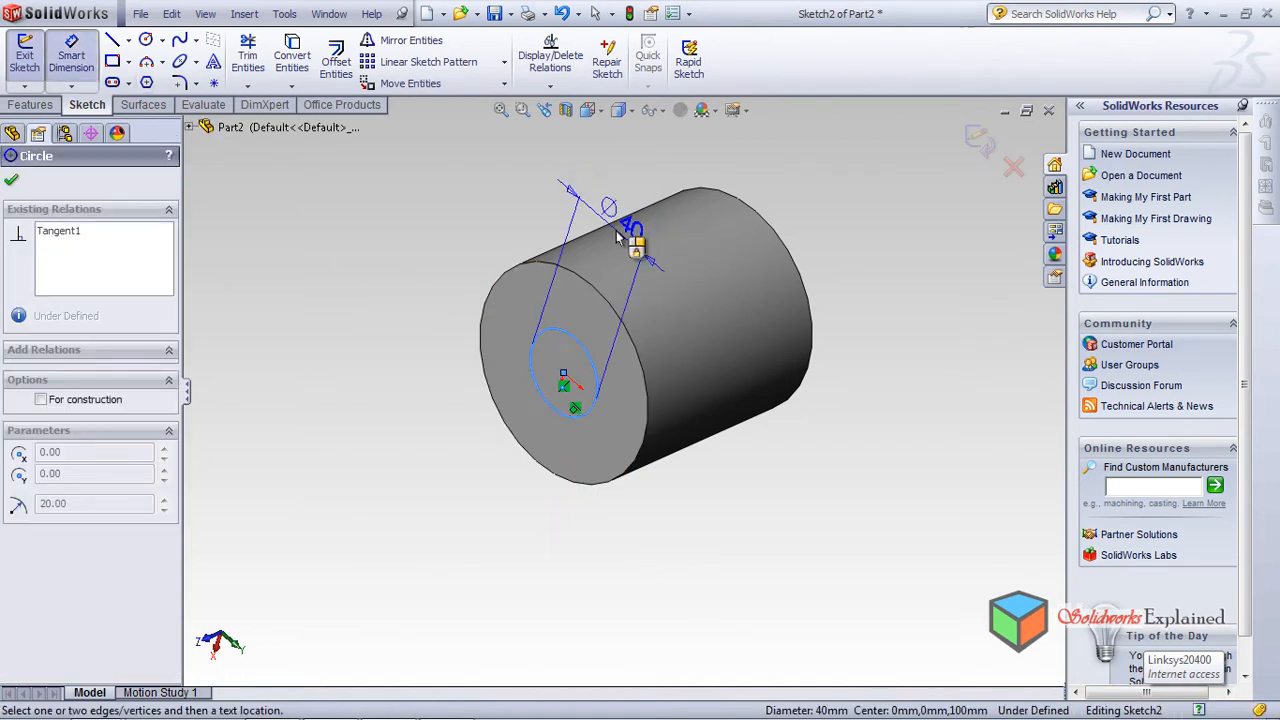
{"action": "left_click", "coordinate": [610, 205]}
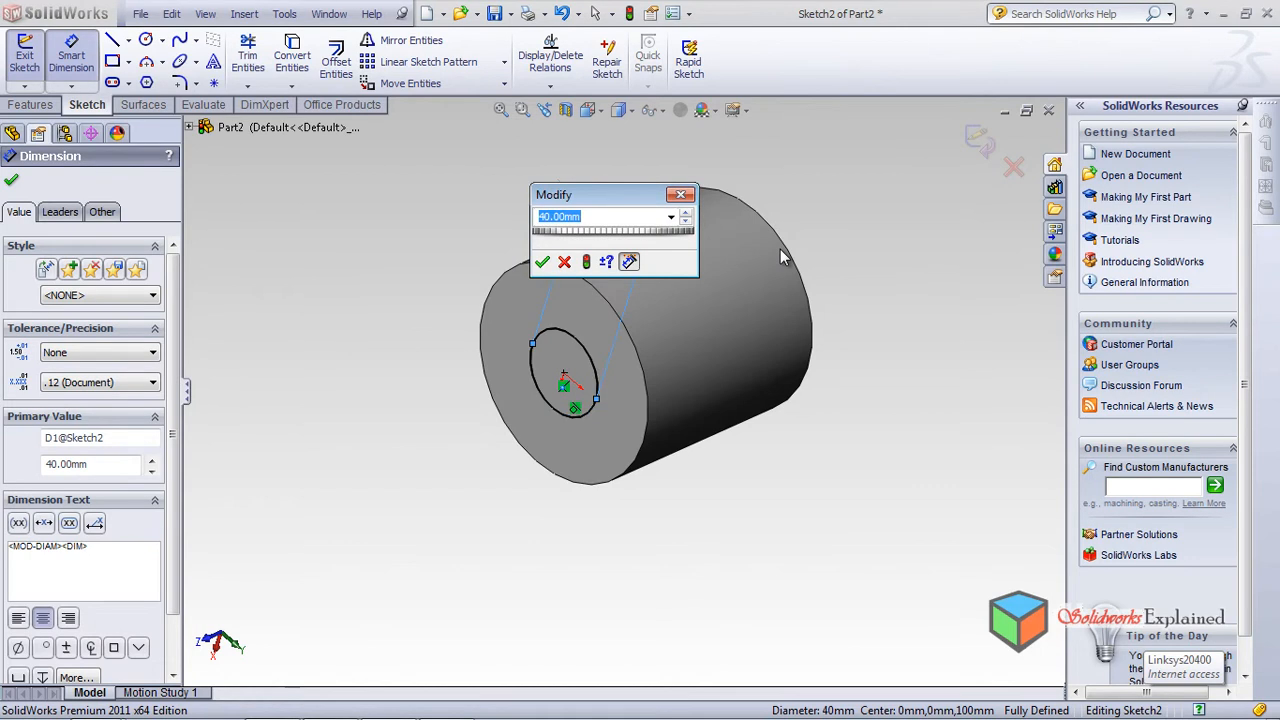
{"action": "key", "text": "Return"}
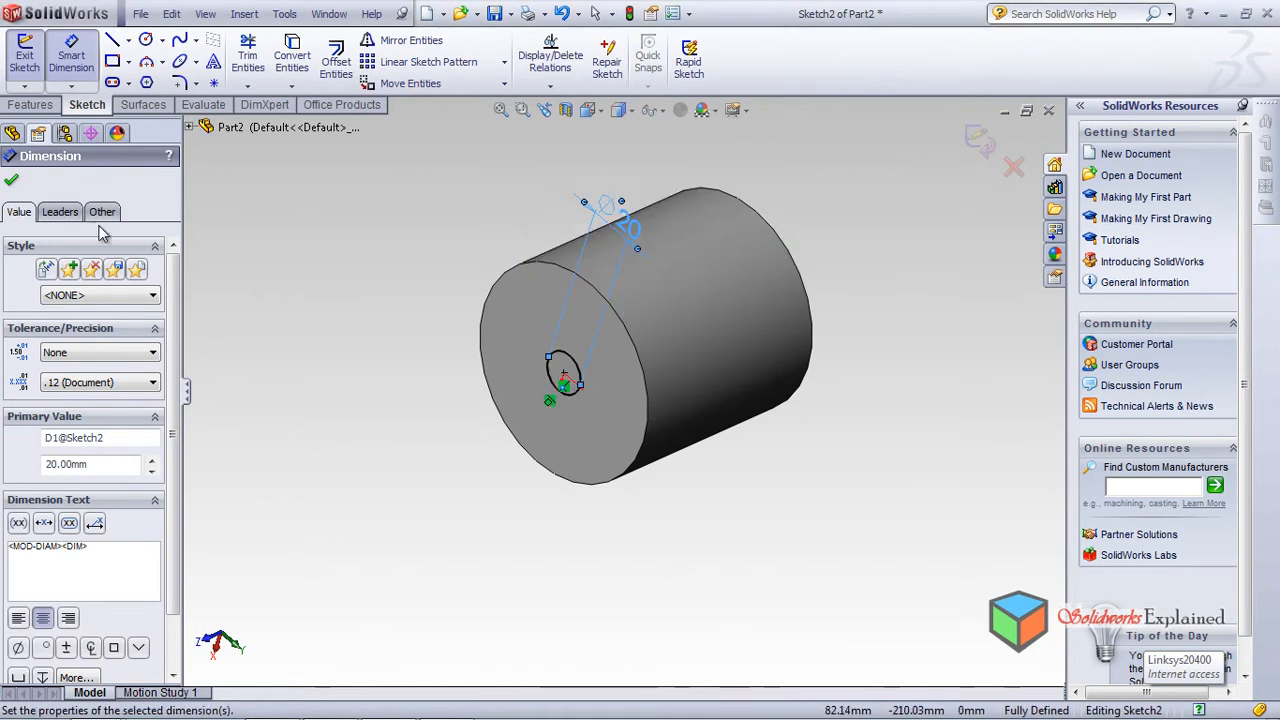
{"action": "left_click", "coordinate": [12, 182]}
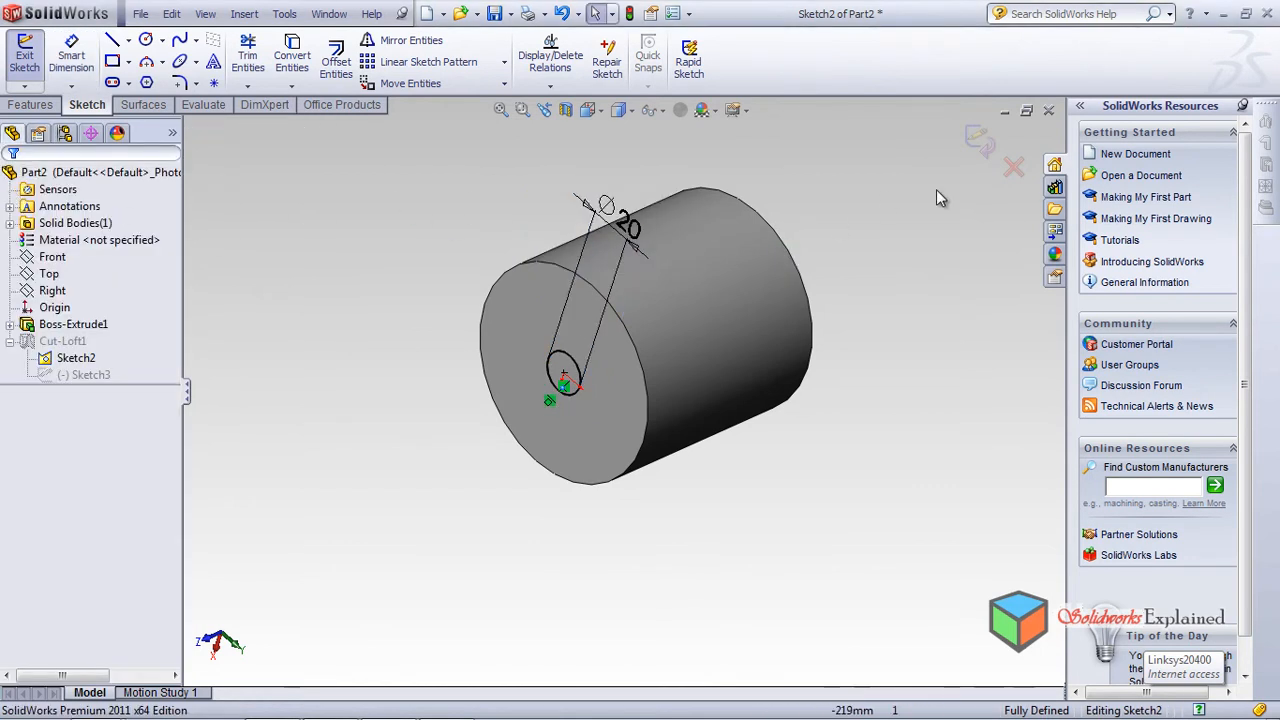
{"action": "left_click", "coordinate": [974, 127]}
Step: Inspect the tapered hole and delete the lofted cut feature, keeping its profile sketches
{"action": "mouse_move", "coordinate": [911, 319]}
{"action": "middle_mouse_down"}
{"action": "mouse_move", "coordinate": [728, 551]}
{"action": "mouse_move", "coordinate": [711, 483]}
{"action": "mouse_move", "coordinate": [766, 509]}
{"action": "mouse_move", "coordinate": [857, 426]}
{"action": "mouse_move", "coordinate": [836, 424]}
{"action": "middle_mouse_up"}
{"action": "middle_click_drag", "start_coordinate": [351, 357], "coordinate": [426, 534]}
{"action": "key", "text": "Escape"}
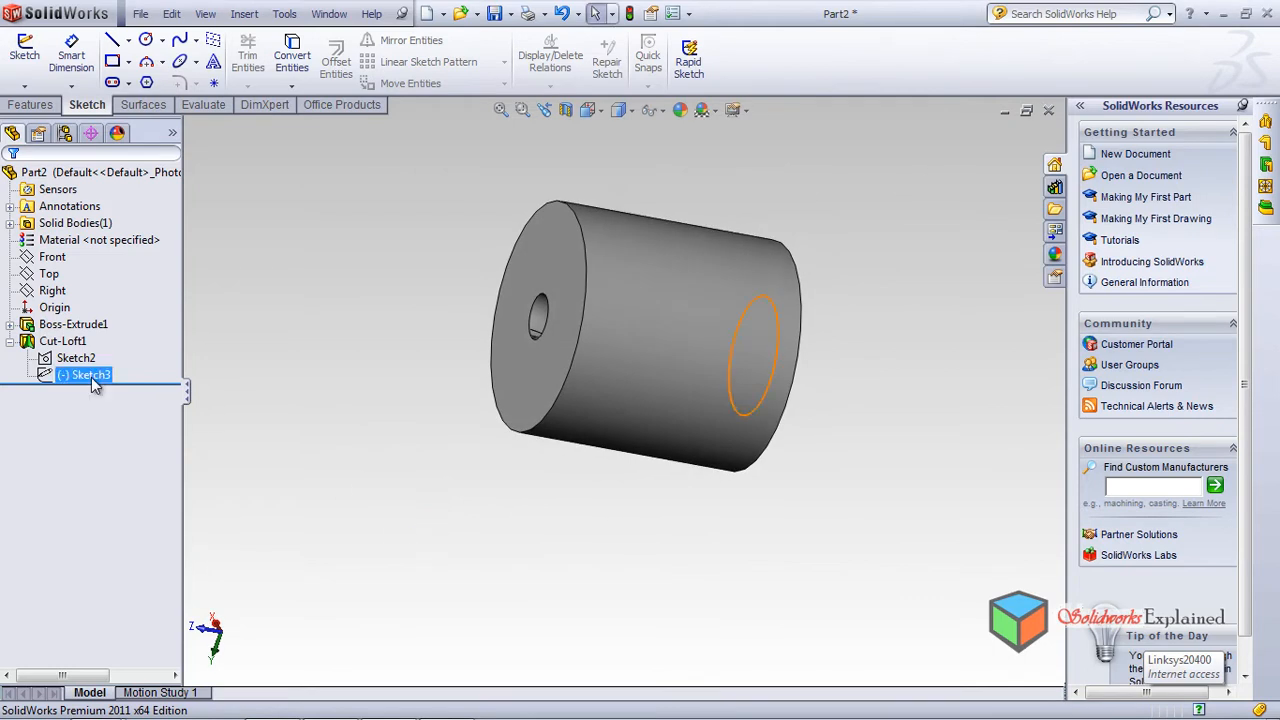
{"action": "left_click", "coordinate": [75, 362]}
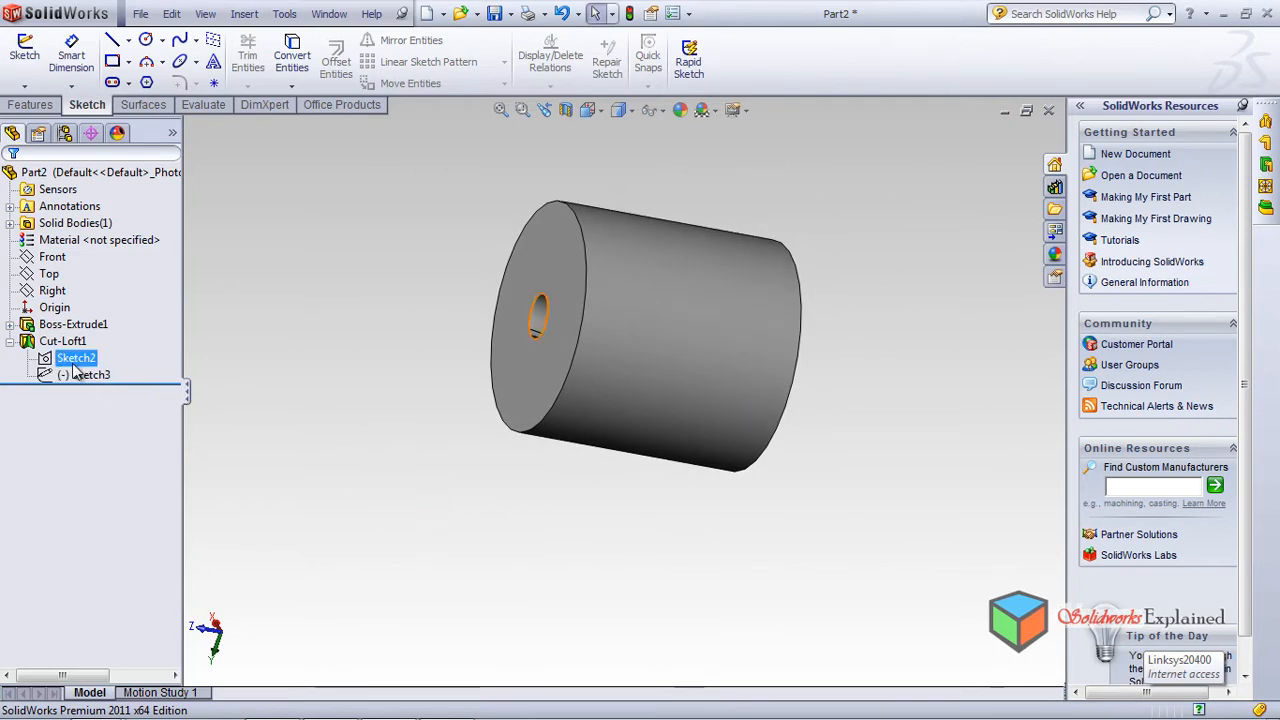
{"action": "left_click", "coordinate": [68, 342]}
{"action": "right_click", "coordinate": [68, 342]}
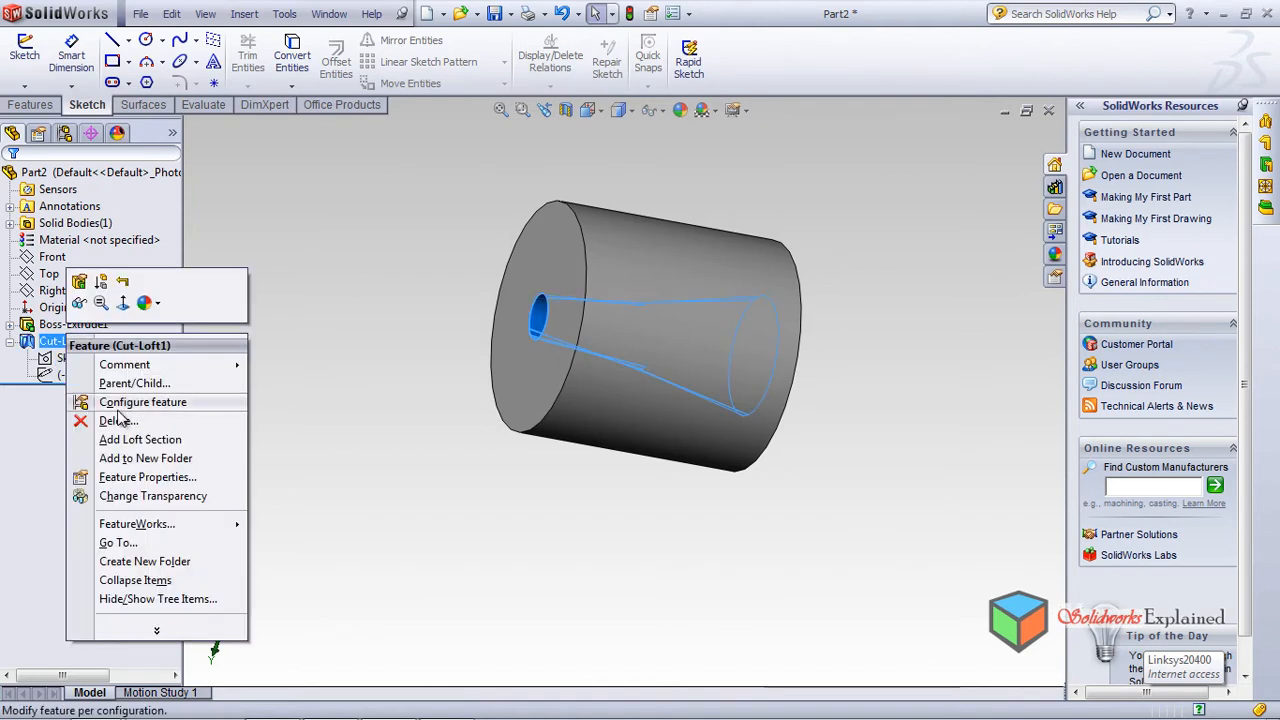
{"action": "left_click", "coordinate": [155, 420]}
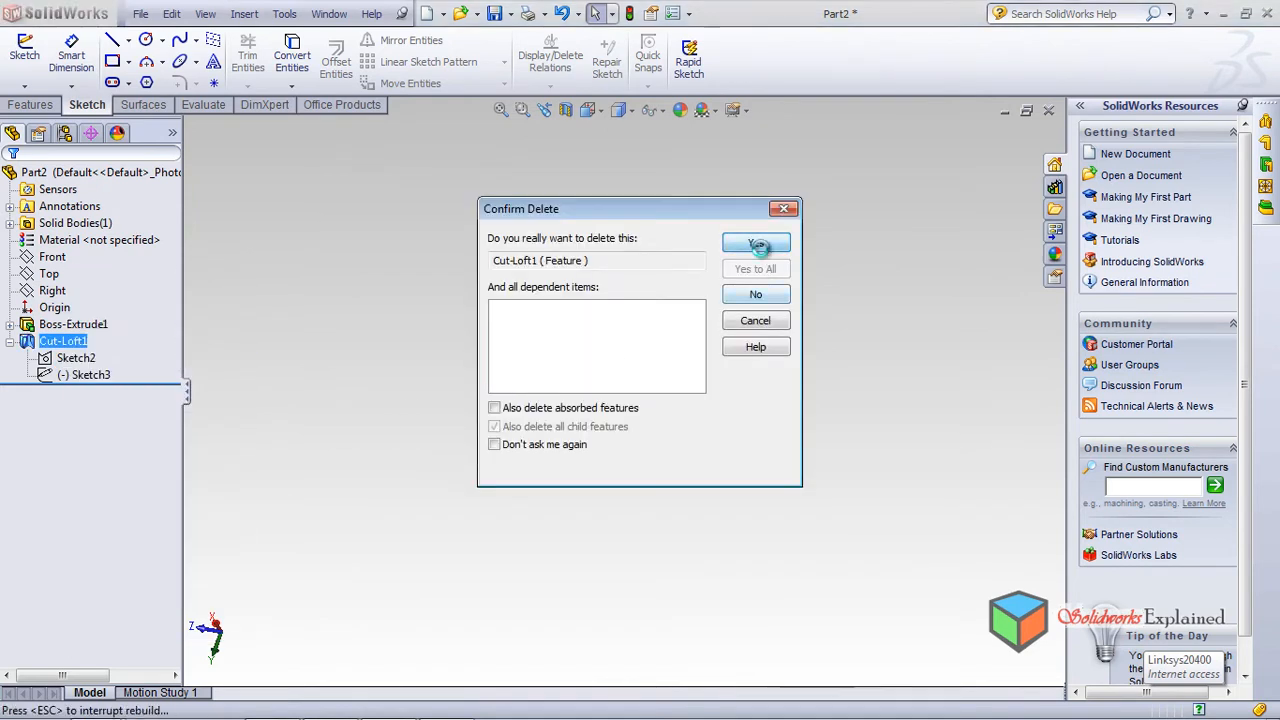
{"action": "left_click", "coordinate": [757, 244]}
Step: Delete both circle sketches, Sketch3 and Sketch2, from the cylinder's end faces
{"action": "left_click", "coordinate": [80, 358]}
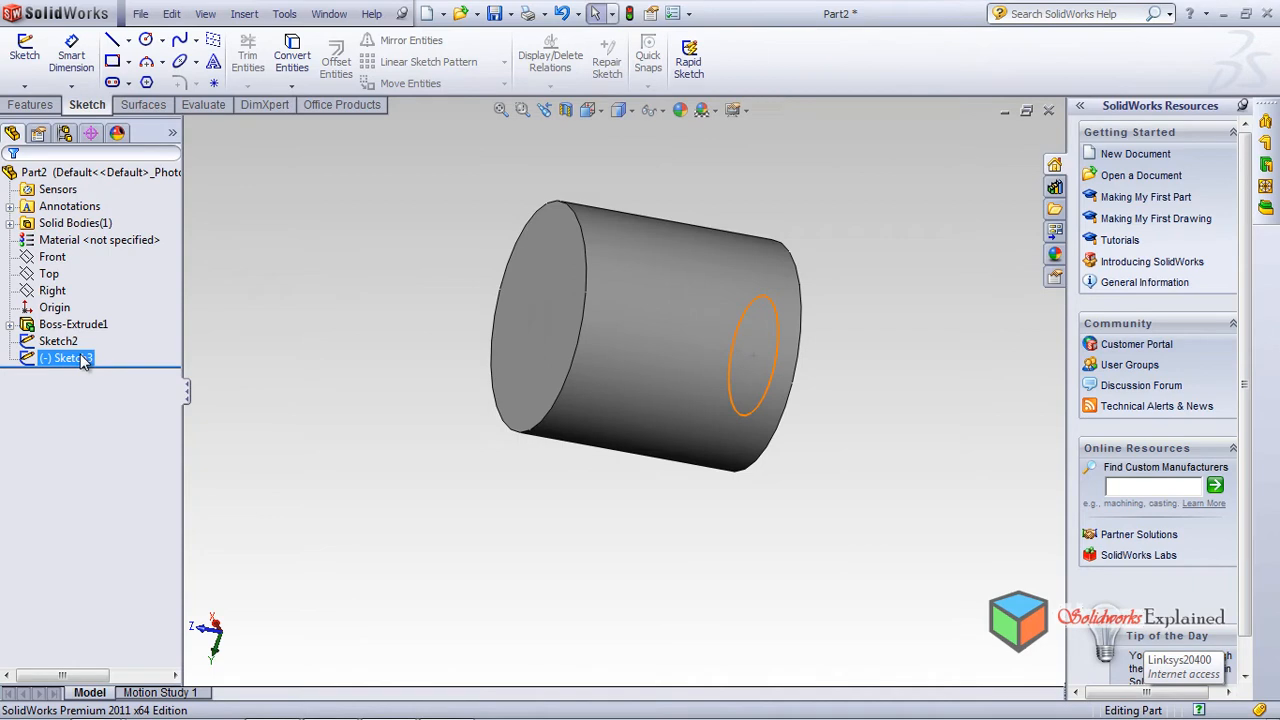
{"action": "right_click", "coordinate": [83, 362]}
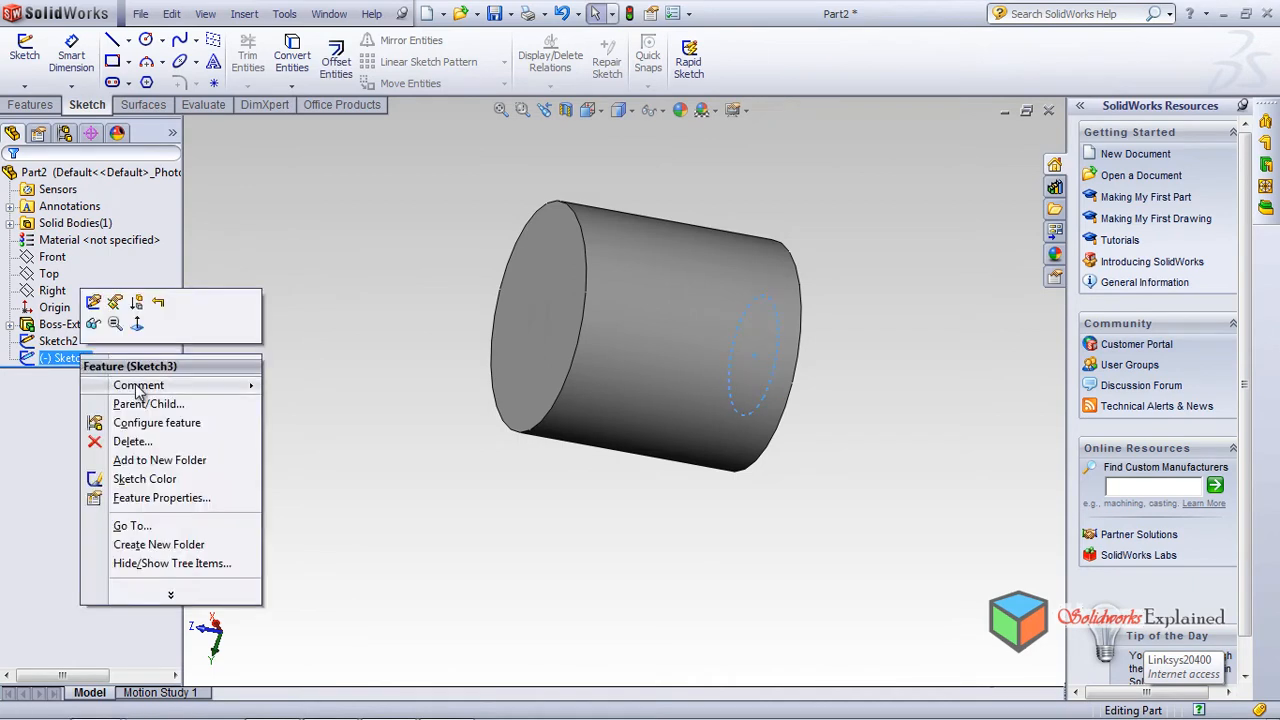
{"action": "left_click", "coordinate": [130, 447]}
{"action": "left_click", "coordinate": [754, 244]}
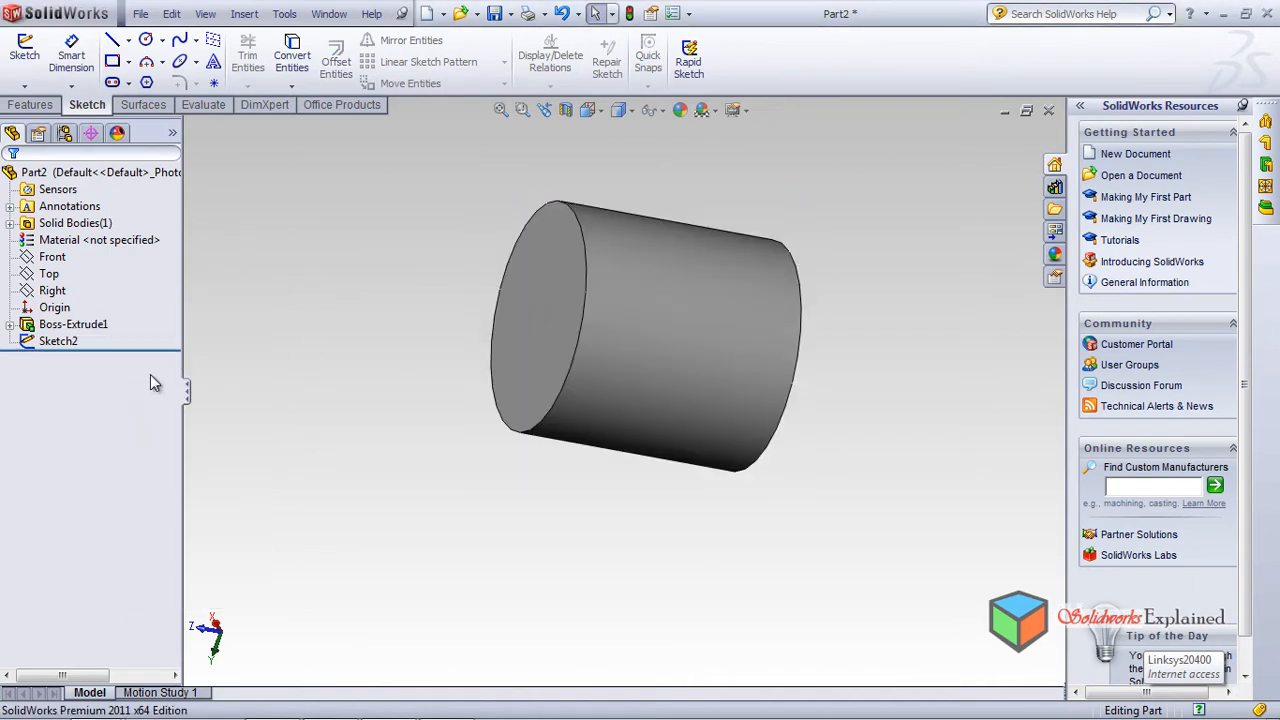
{"action": "right_click", "coordinate": [68, 343]}
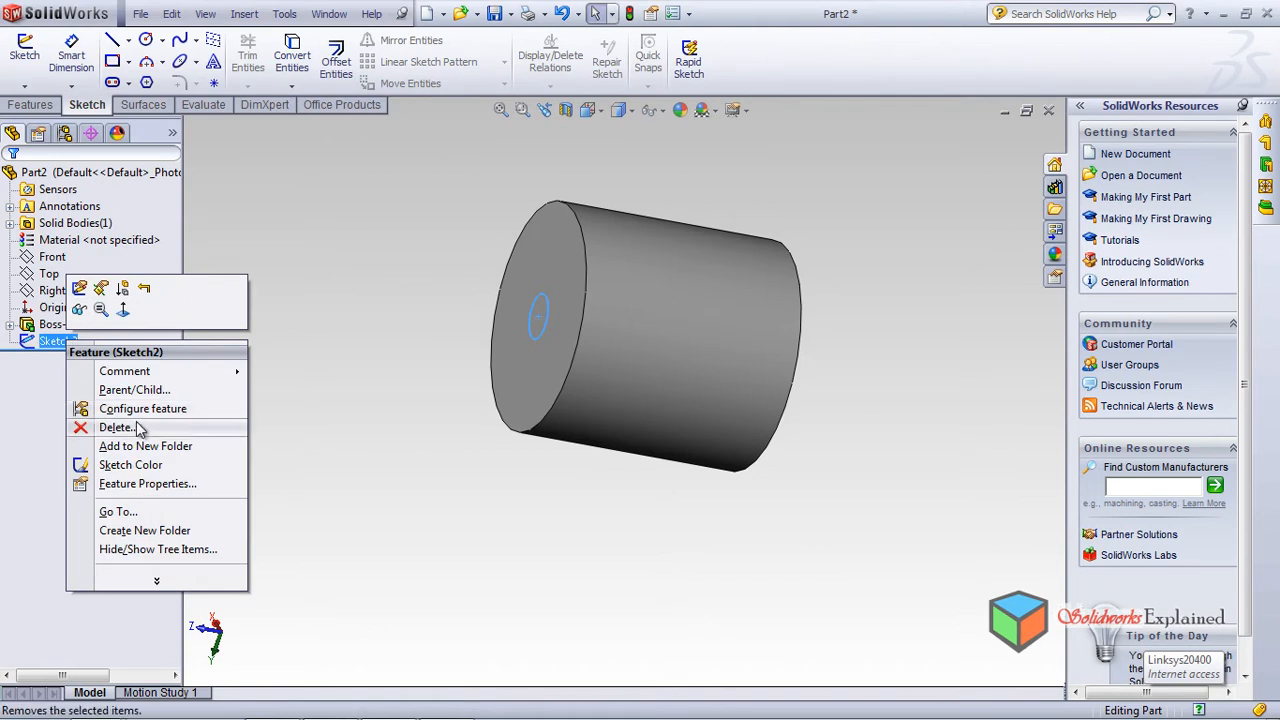
{"action": "left_click", "coordinate": [120, 427]}
{"action": "left_click", "coordinate": [755, 246]}
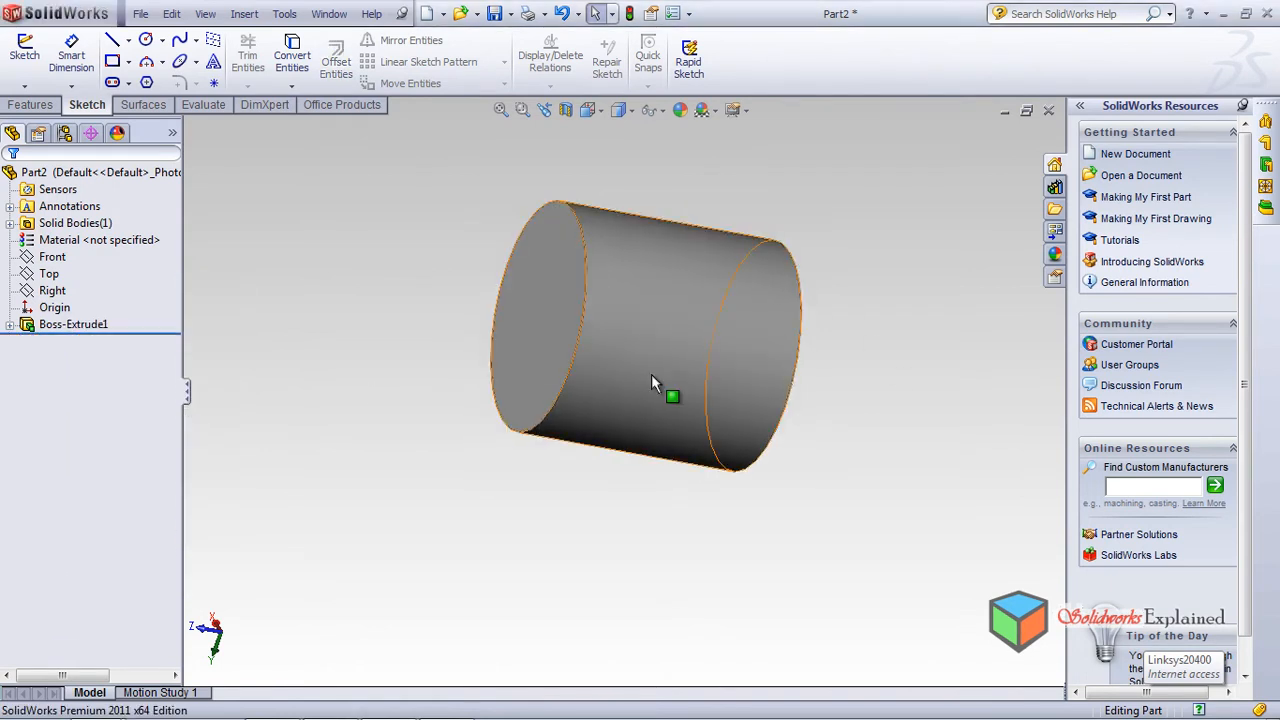
Step: Start a new sketch on the front end face and try a corner rectangle starting at the origin
{"action": "left_click", "coordinate": [551, 303]}
{"action": "middle_click_drag", "start_coordinate": [271, 300], "coordinate": [353, 410]}
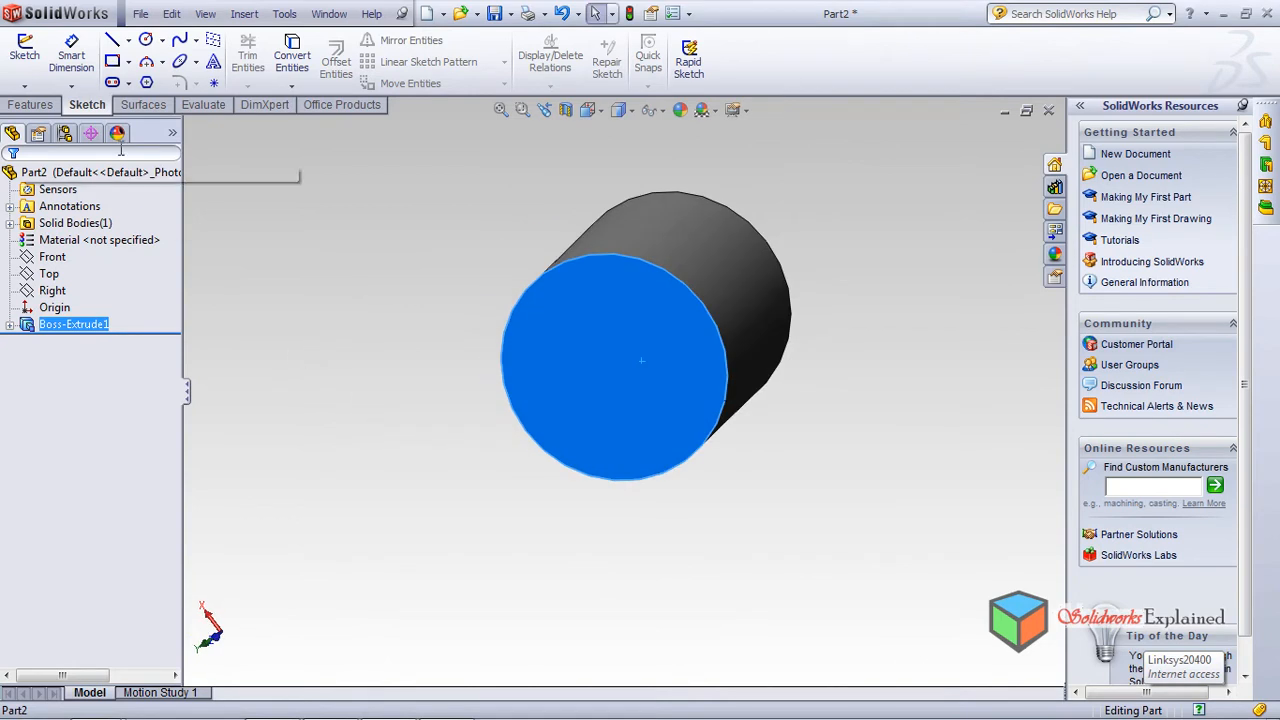
{"action": "left_click", "coordinate": [114, 61]}
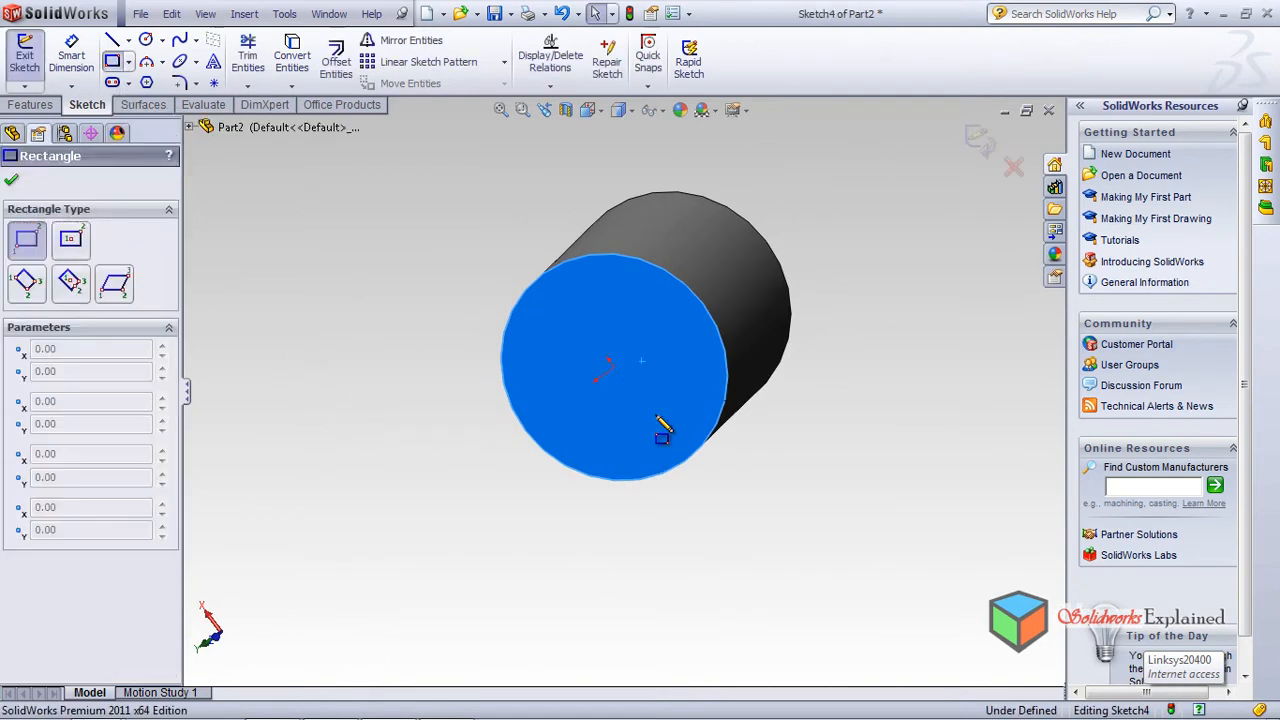
{"action": "left_click", "coordinate": [612, 366]}
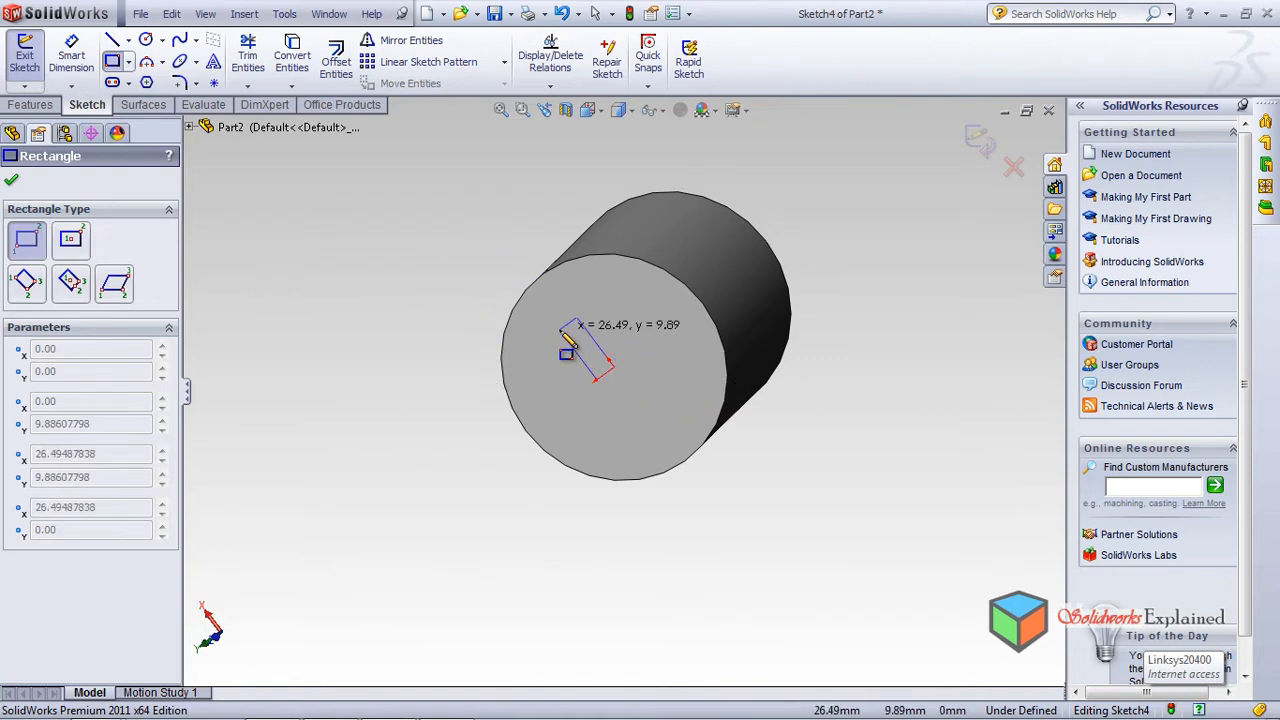
{"action": "key", "text": "Escape"}
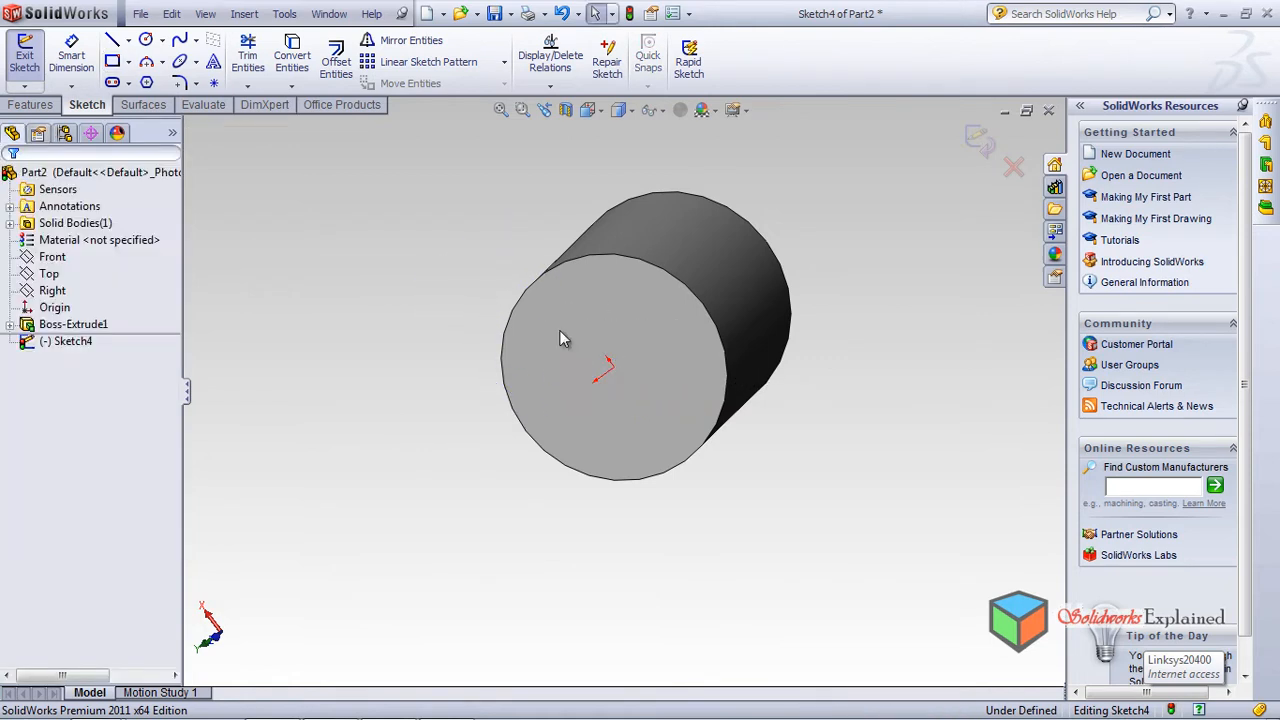
Step: Sketch a corner rectangle around the origin on the cylinder's front end face and exit the sketch
{"action": "left_click", "coordinate": [128, 62]}
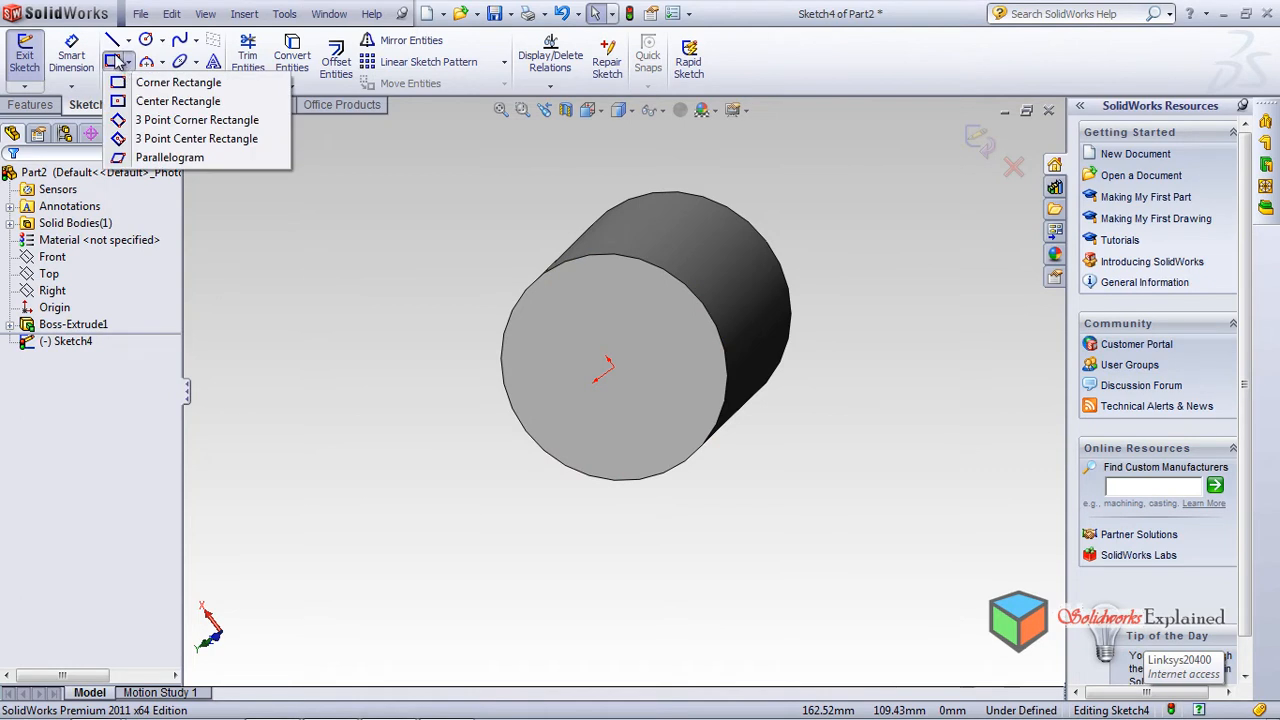
{"action": "left_click", "coordinate": [170, 82]}
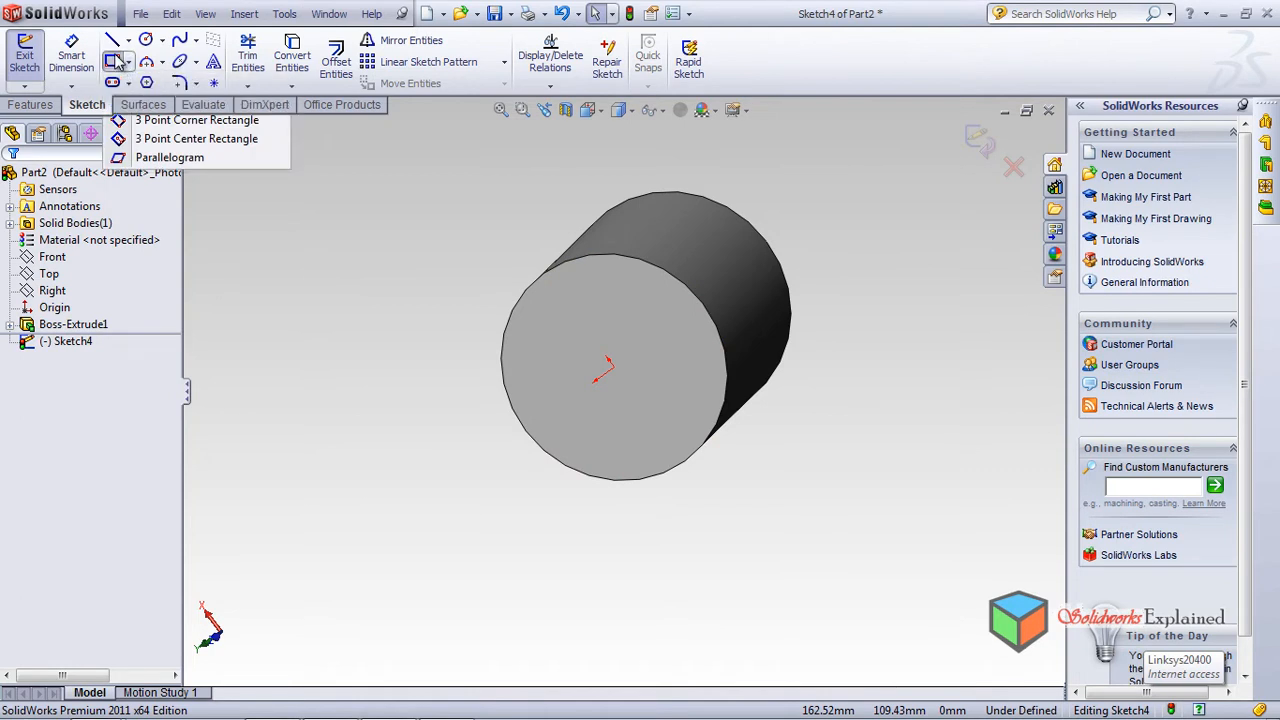
{"action": "left_click", "coordinate": [550, 330]}
{"action": "left_click", "coordinate": [681, 381]}
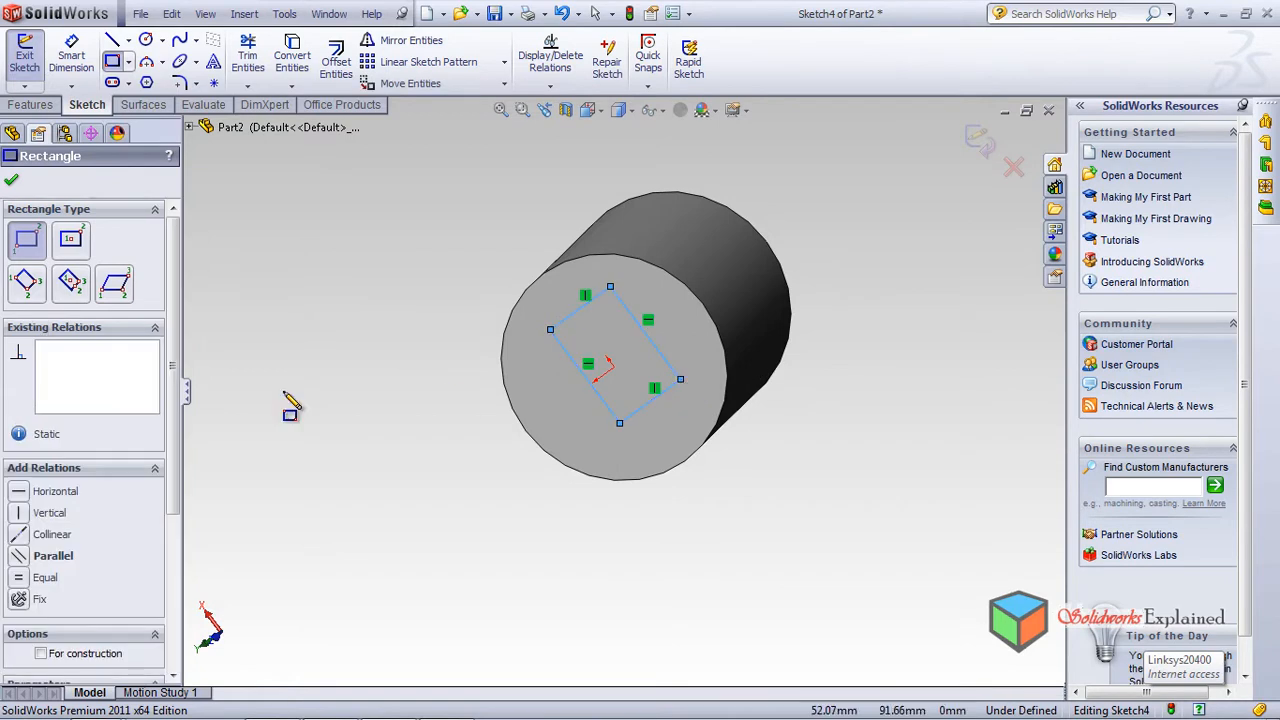
{"action": "left_click", "coordinate": [12, 181]}
{"action": "mouse_move", "coordinate": [915, 360]}
{"action": "middle_mouse_down"}
{"action": "mouse_move", "coordinate": [766, 466]}
{"action": "mouse_move", "coordinate": [720, 583]}
{"action": "mouse_move", "coordinate": [878, 453]}
{"action": "middle_mouse_up"}
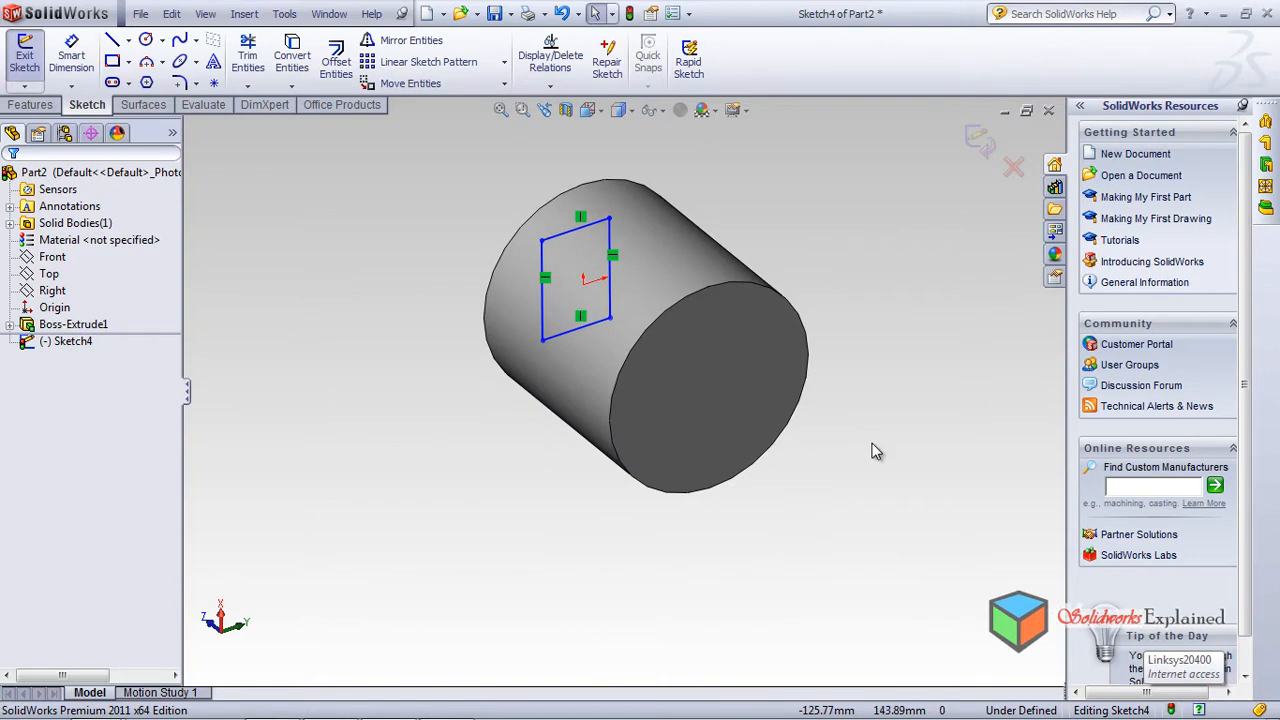
{"action": "left_click", "coordinate": [978, 140]}
Step: Sketch a corner rectangle about 43 by 29 mm around the origin on the cylinder's opposite end face and exit the sketch
{"action": "left_click", "coordinate": [683, 400]}
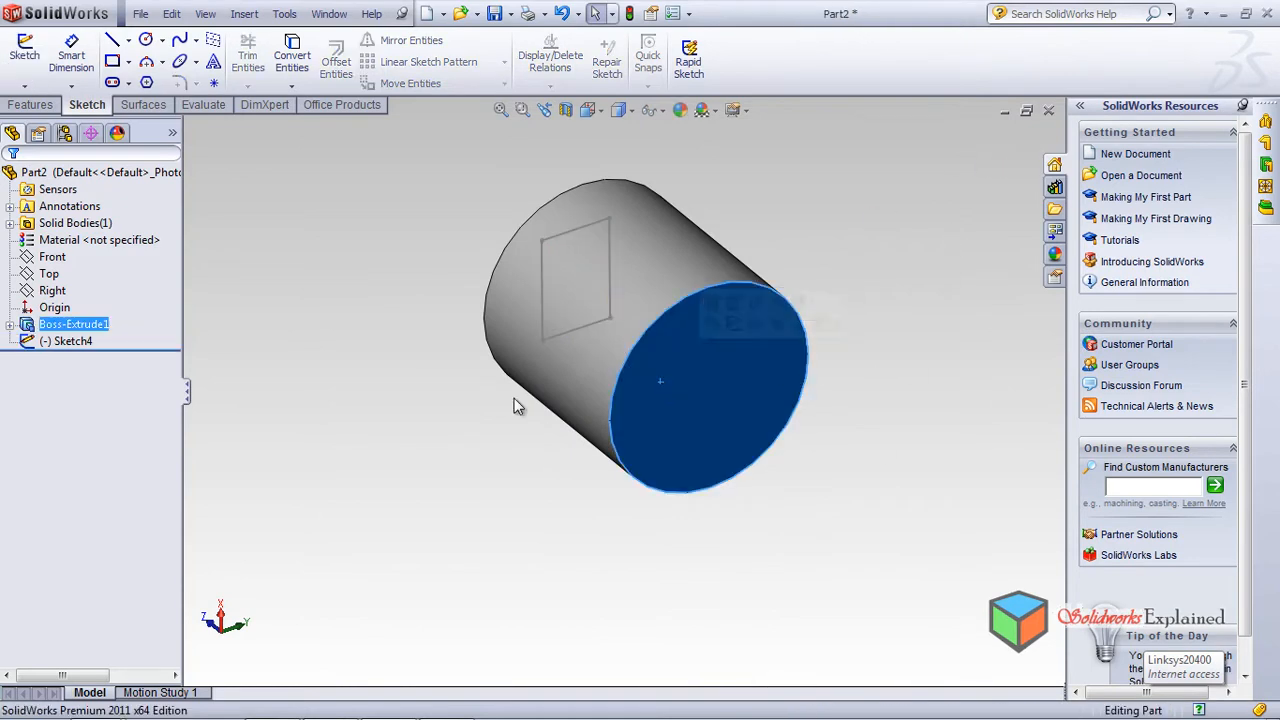
{"action": "left_click", "coordinate": [112, 61]}
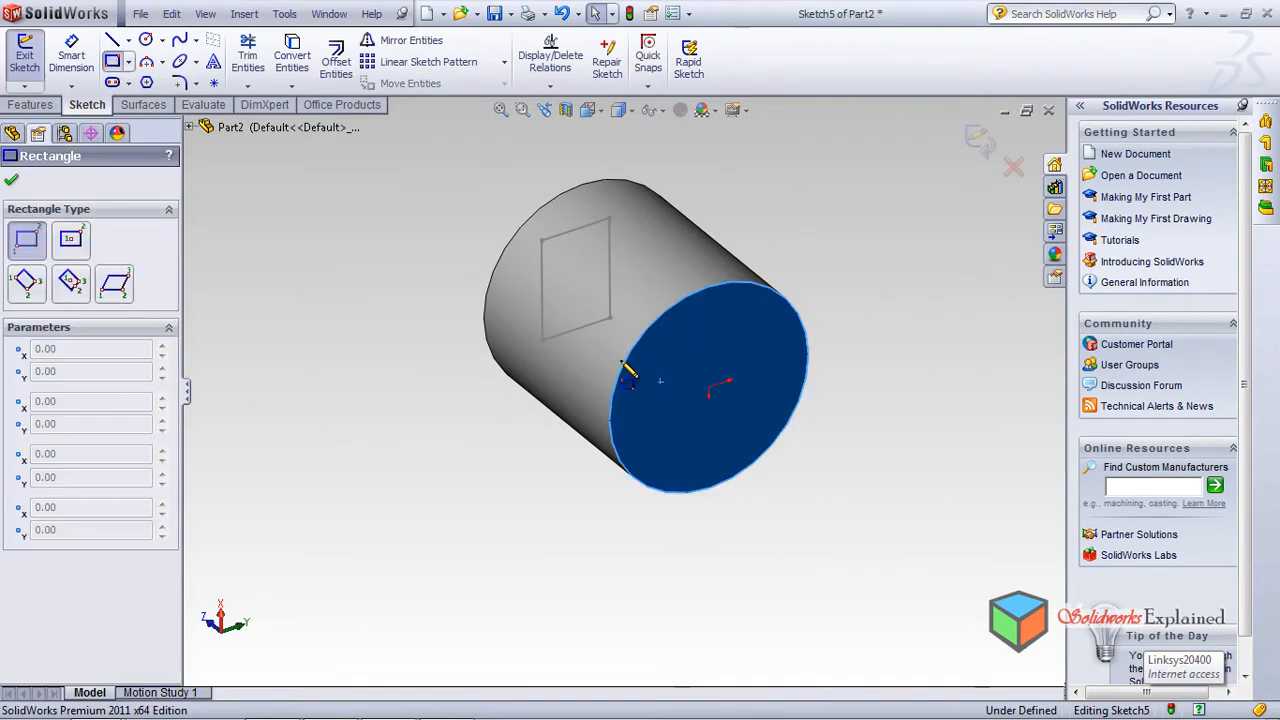
{"action": "left_click", "coordinate": [694, 356]}
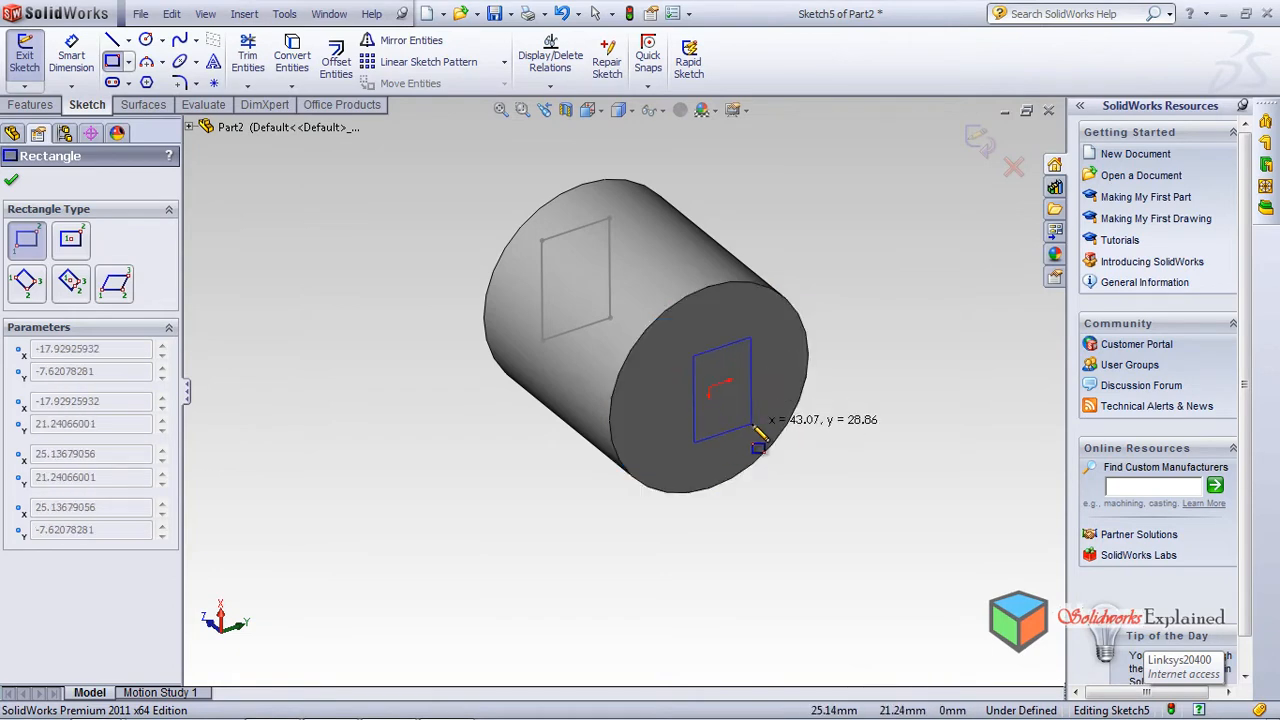
{"action": "left_click", "coordinate": [751, 423]}
{"action": "left_click", "coordinate": [12, 178]}
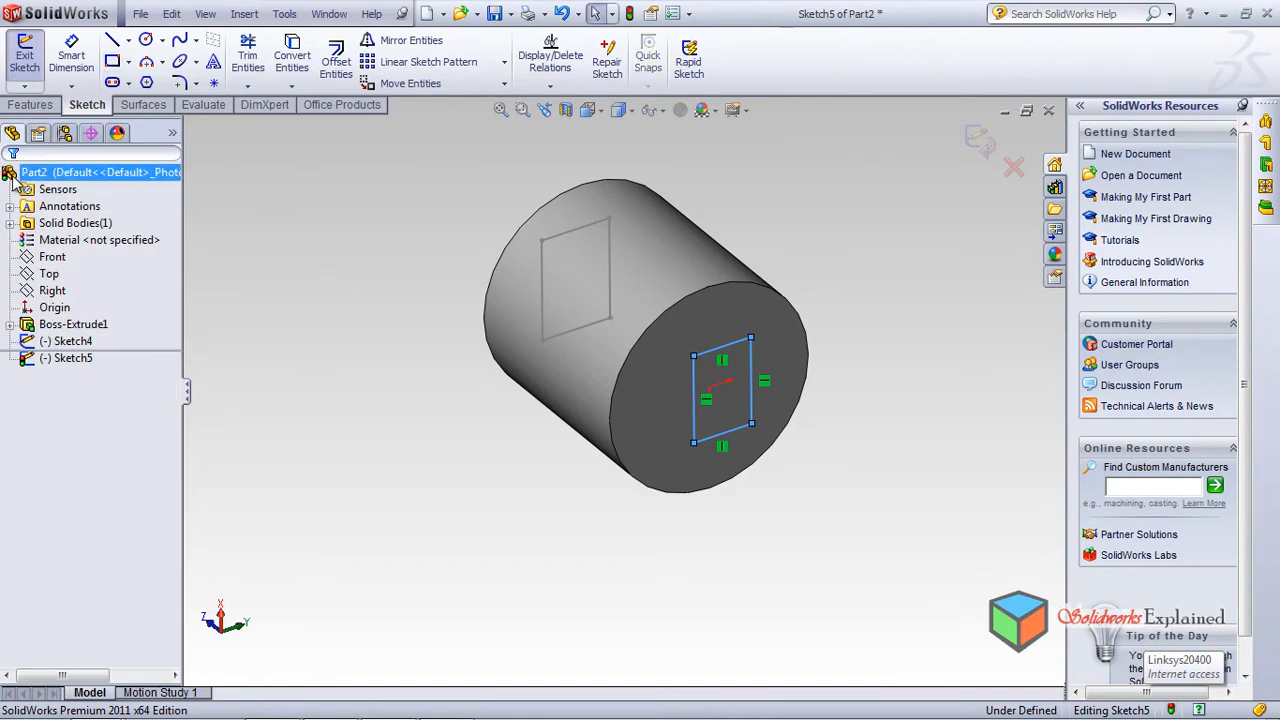
{"action": "left_click", "coordinate": [979, 141]}
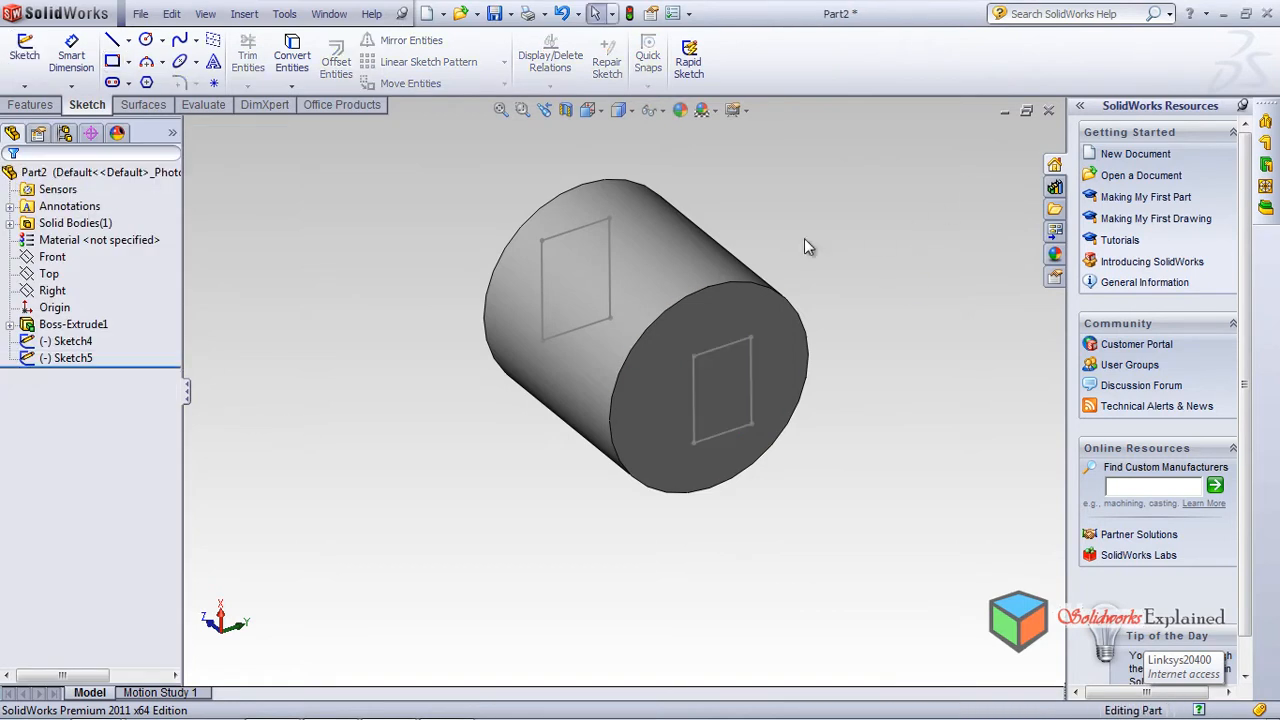
Step: Try to create a lofted cut with the rectangle sketches Sketch5 and Sketch4 as its profiles
{"action": "left_click", "coordinate": [246, 16]}
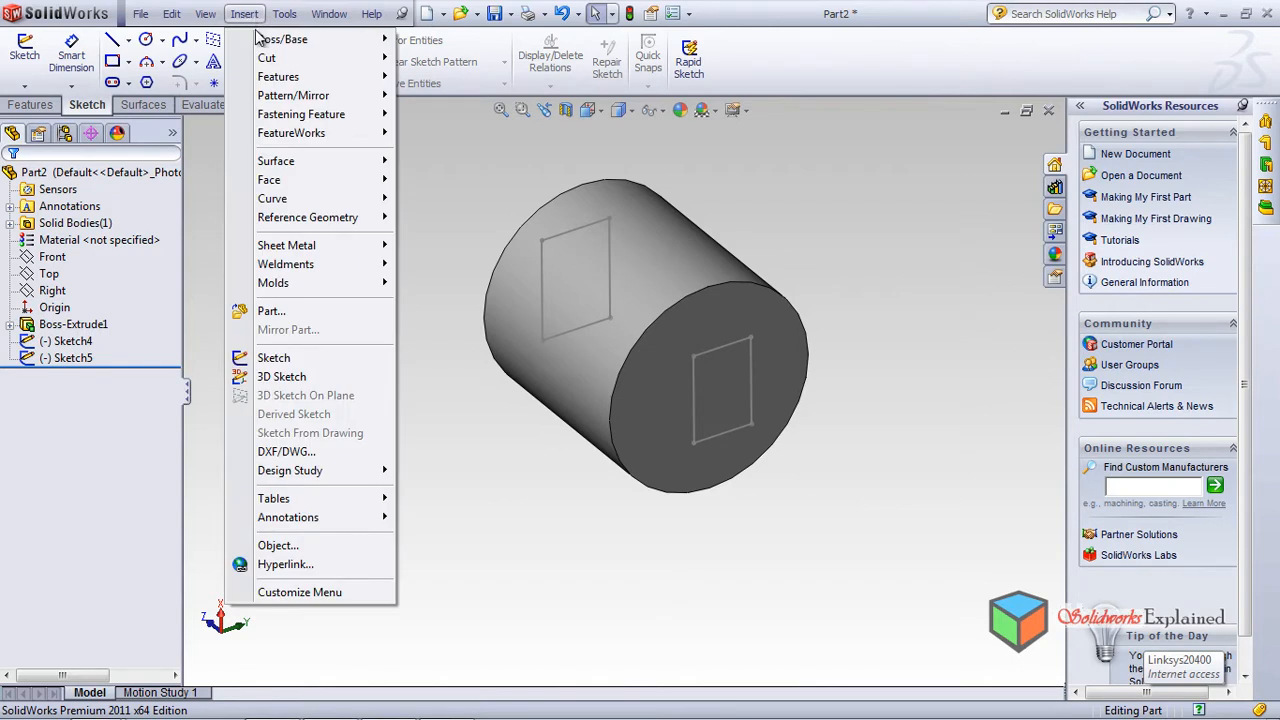
{"action": "mouse_move", "coordinate": [266, 58]}
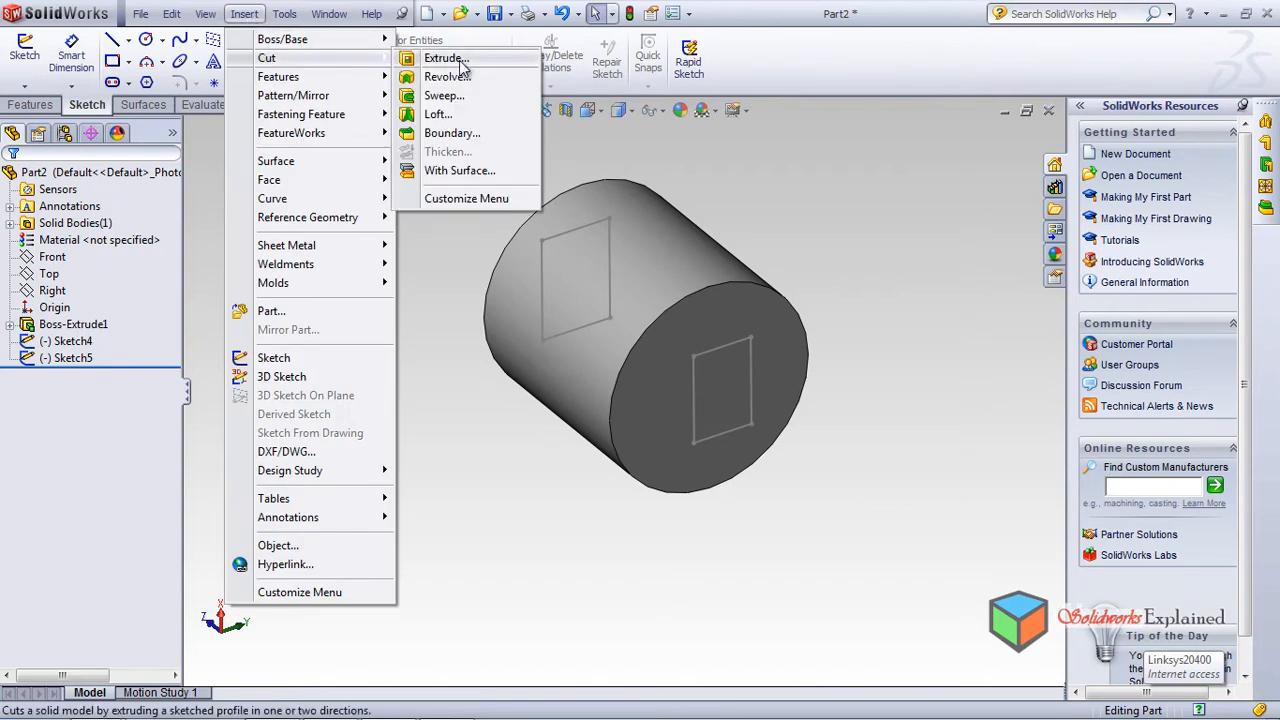
{"action": "left_click", "coordinate": [459, 114]}
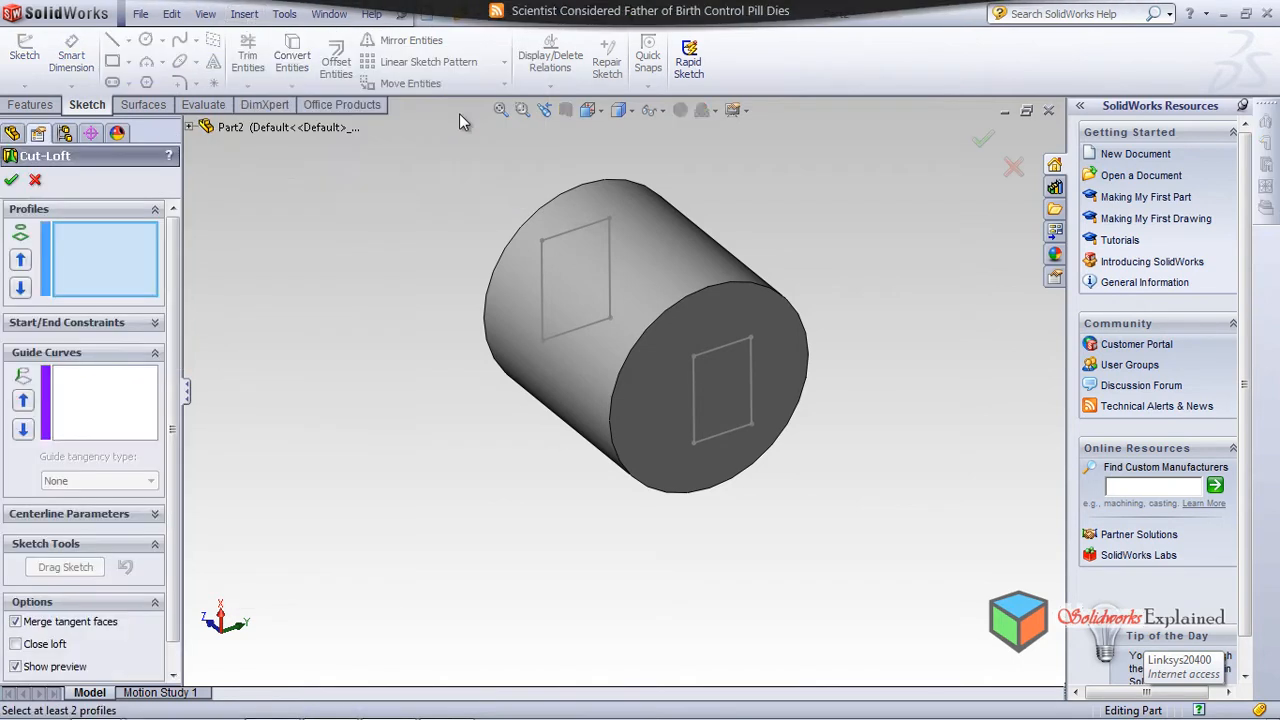
{"action": "left_click", "coordinate": [750, 400]}
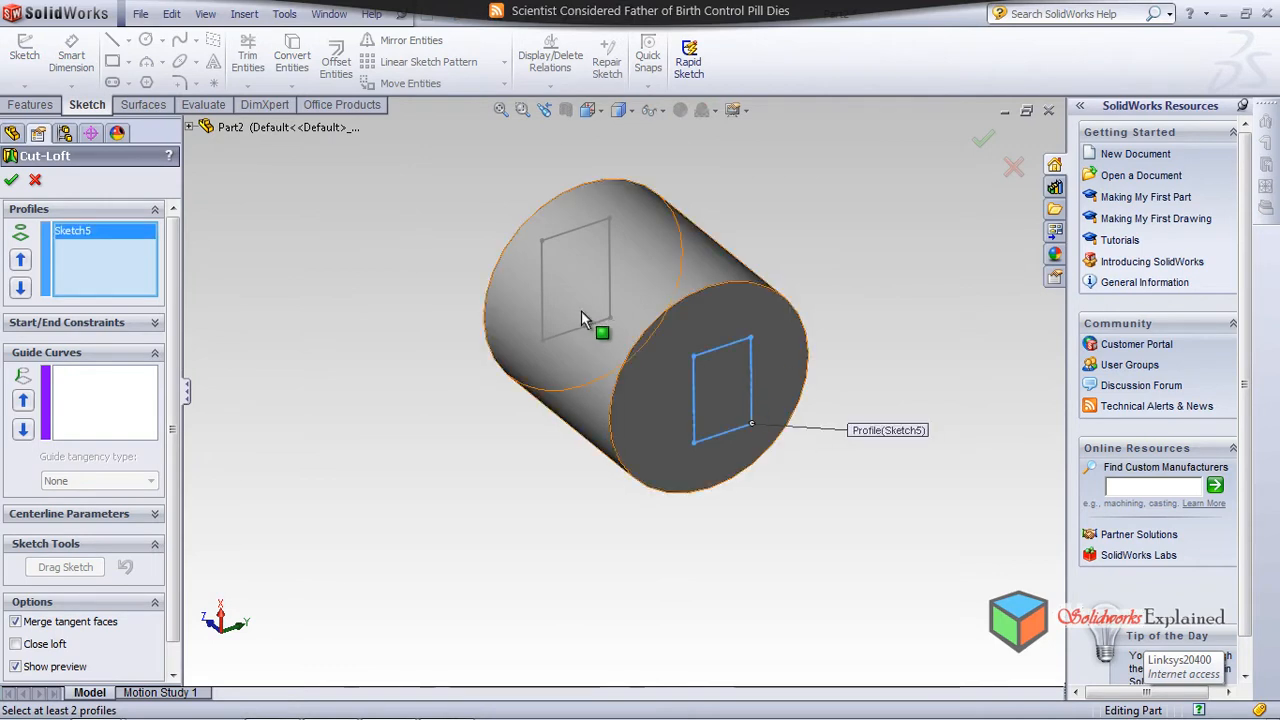
{"action": "left_click", "coordinate": [543, 288]}
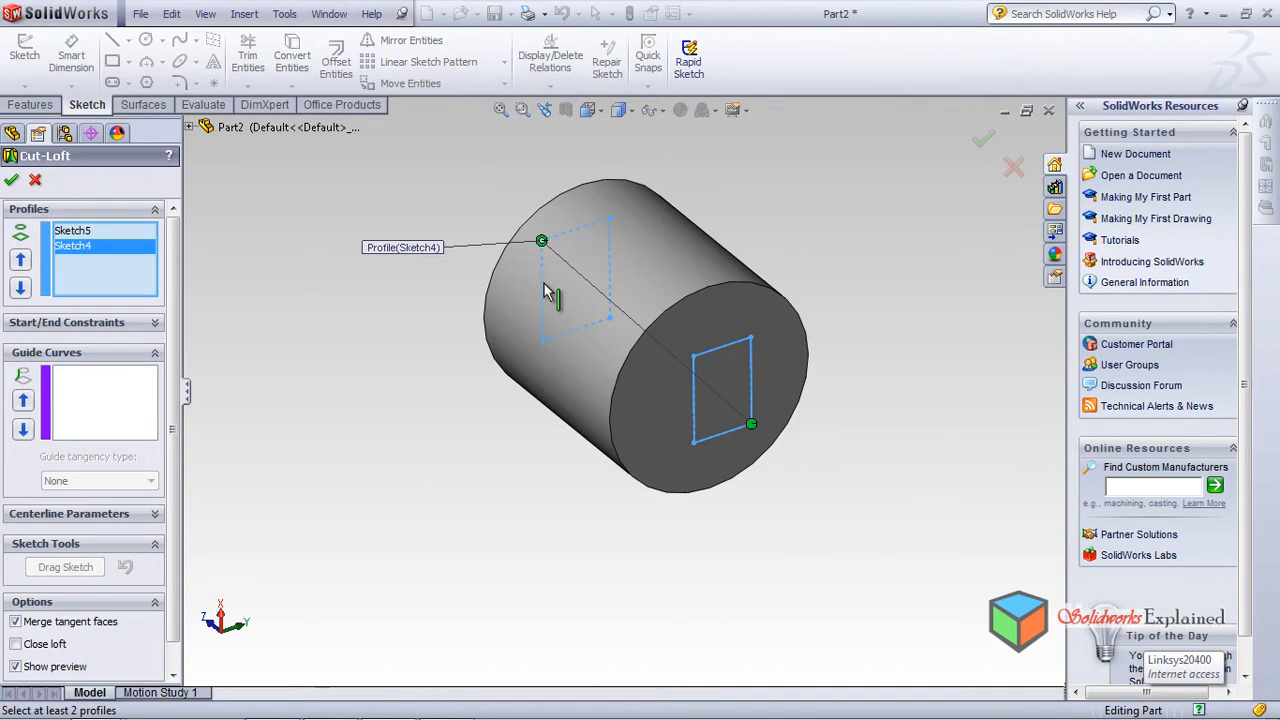
{"action": "left_click", "coordinate": [12, 182]}
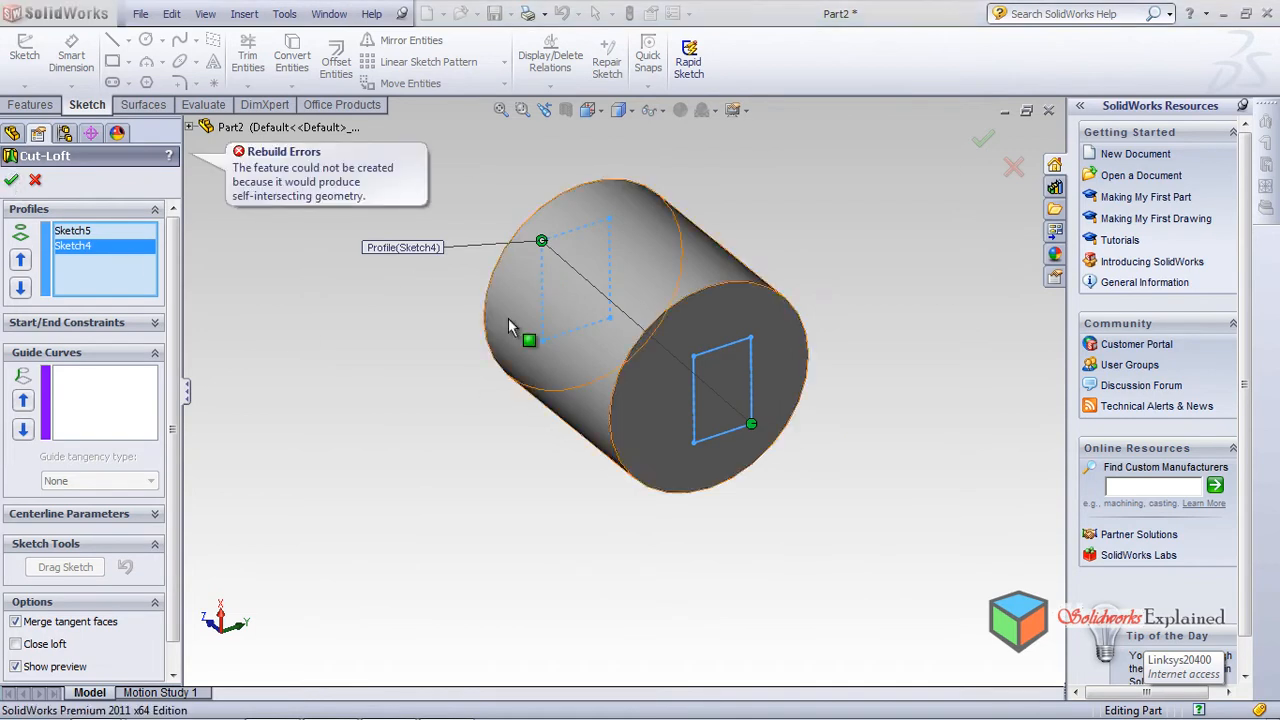
Step: Move the loft connector on Sketch5 from corner to corner, through the matching one, ending at an adjacent corner for a twisted loft
{"action": "middle_click_drag", "start_coordinate": [473, 402], "coordinate": [652, 406]}
{"action": "middle_click_drag", "start_coordinate": [490, 469], "coordinate": [763, 474]}
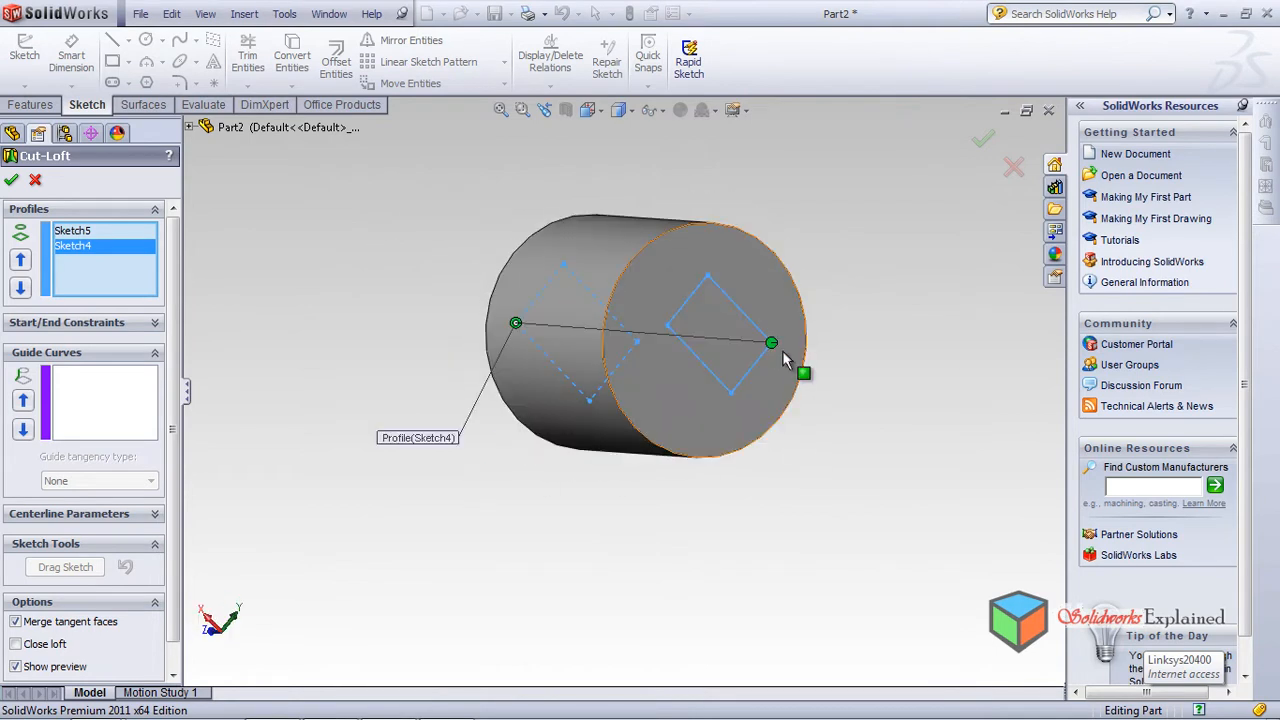
{"action": "left_click_drag", "start_coordinate": [772, 345], "coordinate": [672, 338]}
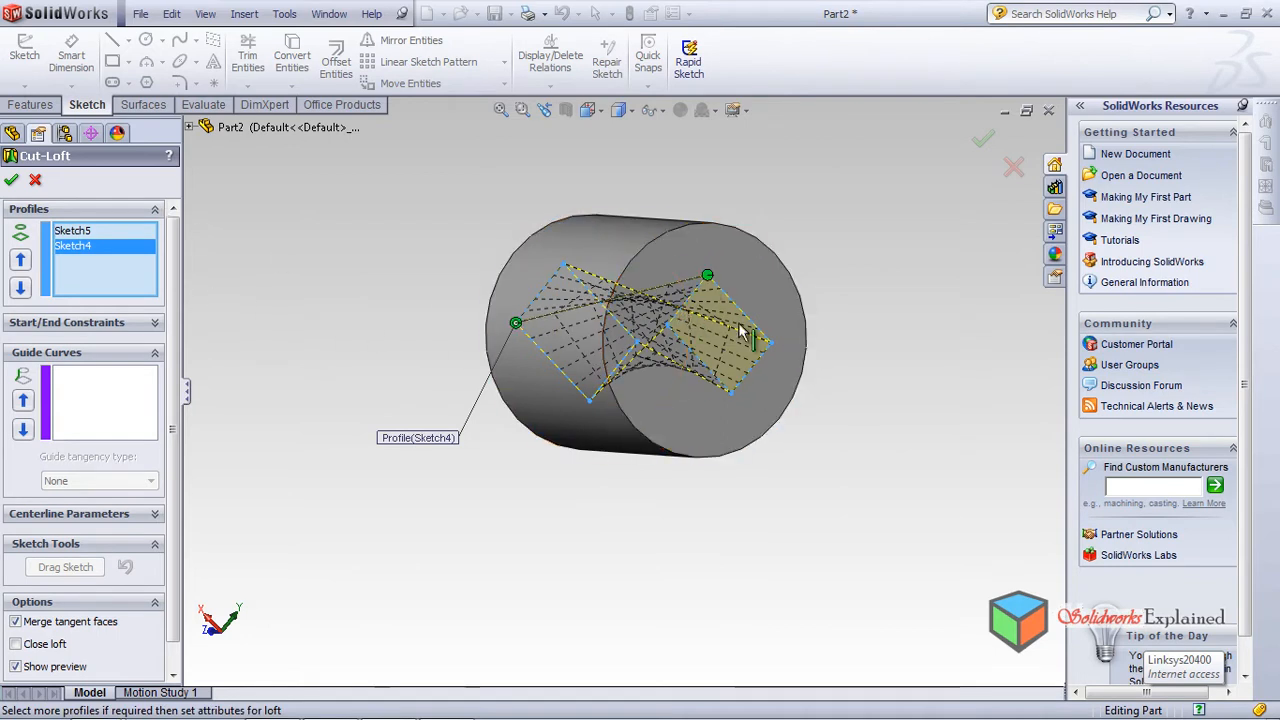
{"action": "left_click_drag", "start_coordinate": [707, 278], "coordinate": [667, 325]}
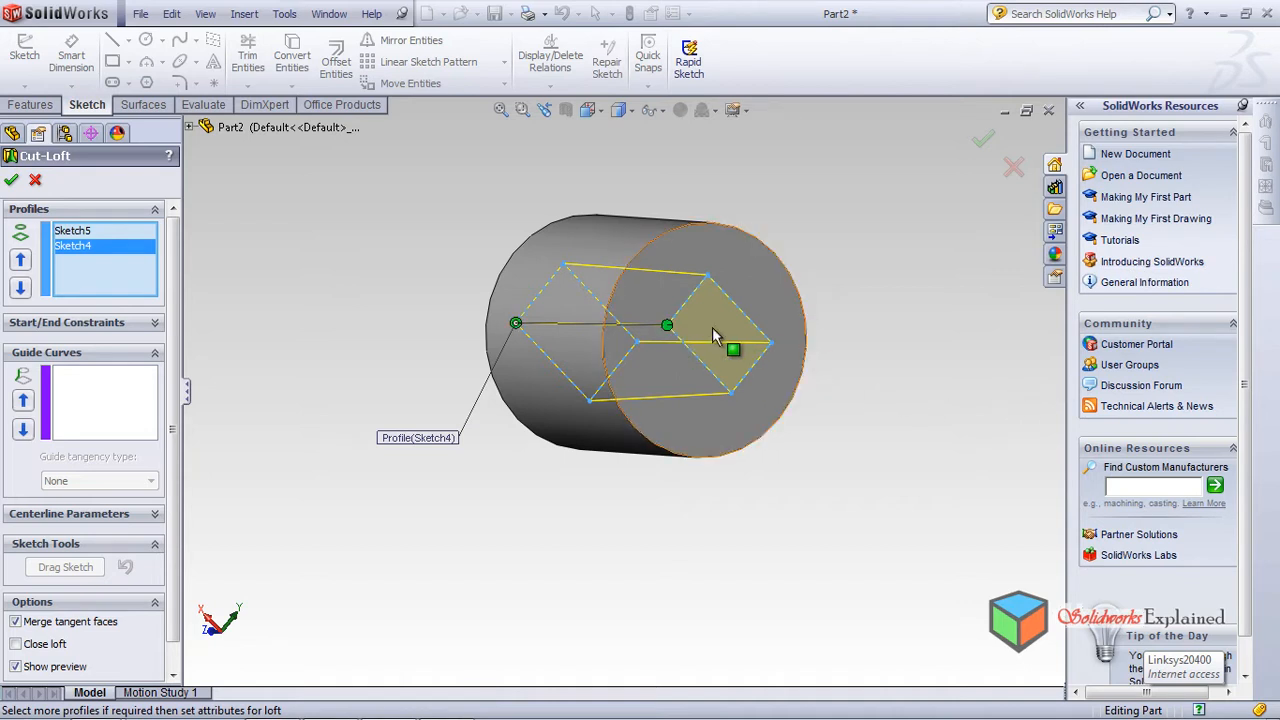
{"action": "left_click_drag", "start_coordinate": [670, 333], "coordinate": [731, 393]}
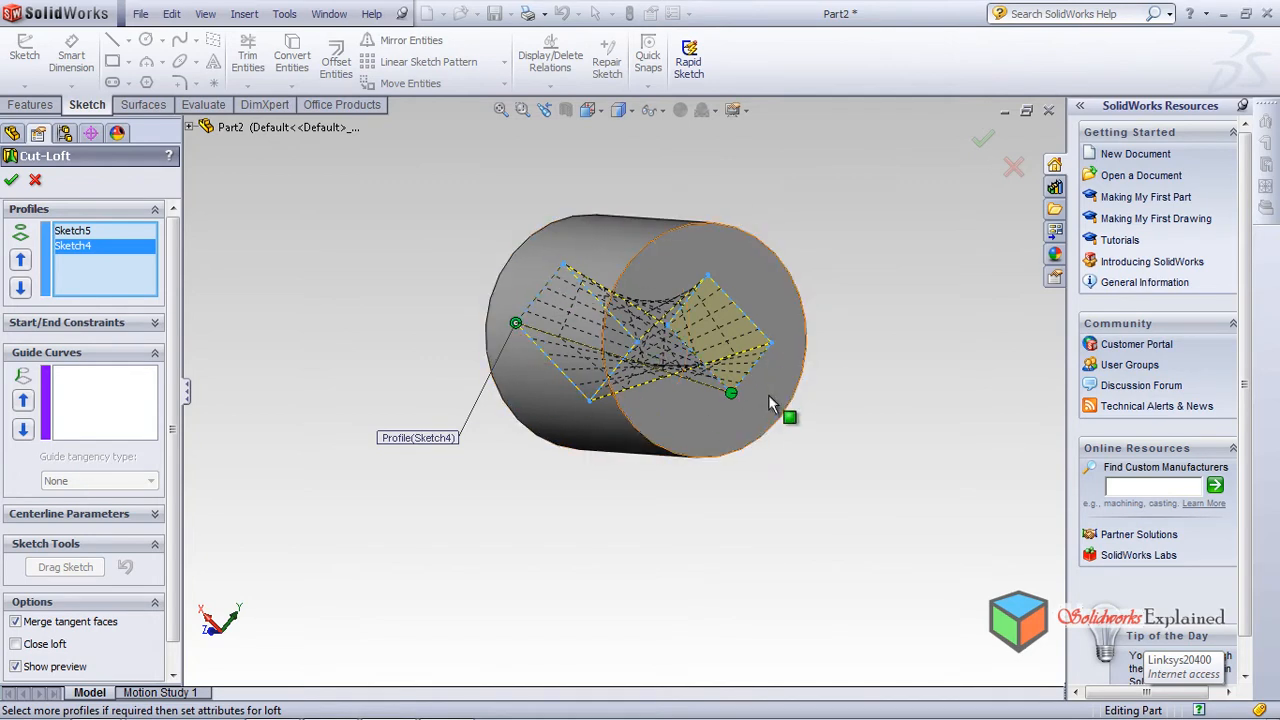
{"action": "left_click_drag", "start_coordinate": [731, 393], "coordinate": [789, 329]}
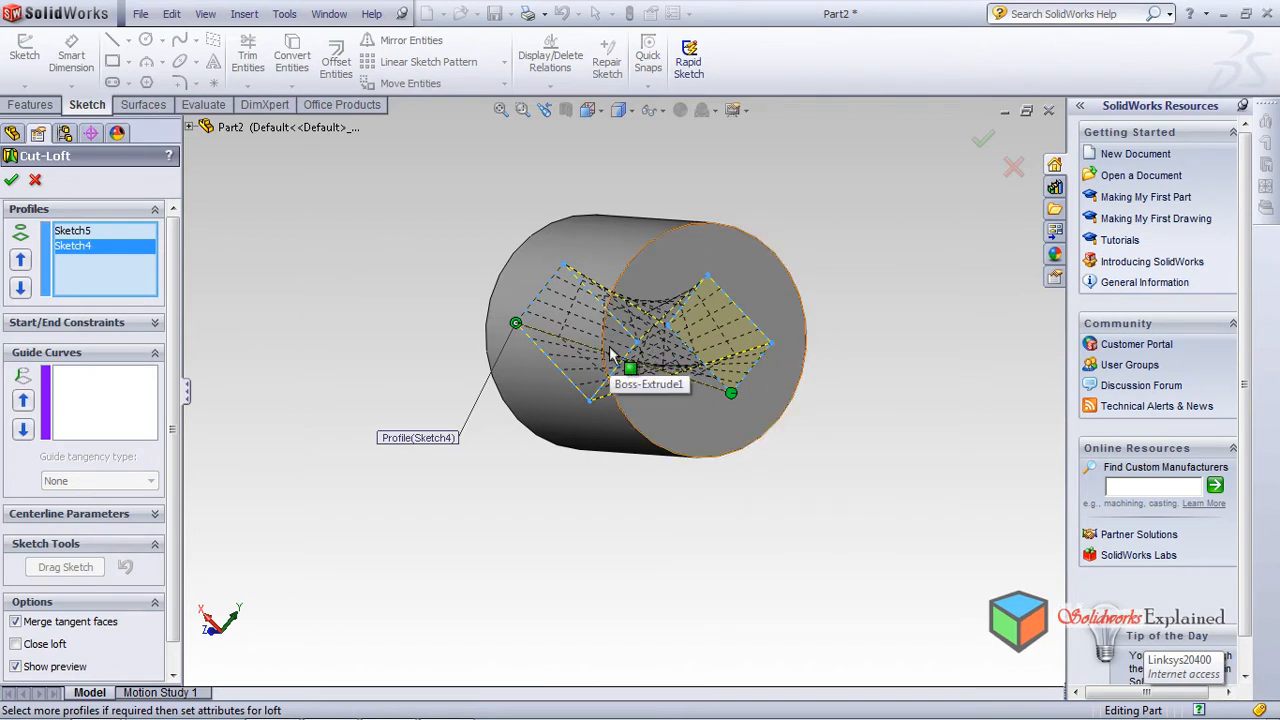
Step: Create the twisted lofted cut between the two rectangles and inspect the hole through the cylinder
{"action": "middle_click_drag", "start_coordinate": [380, 437], "coordinate": [355, 501]}
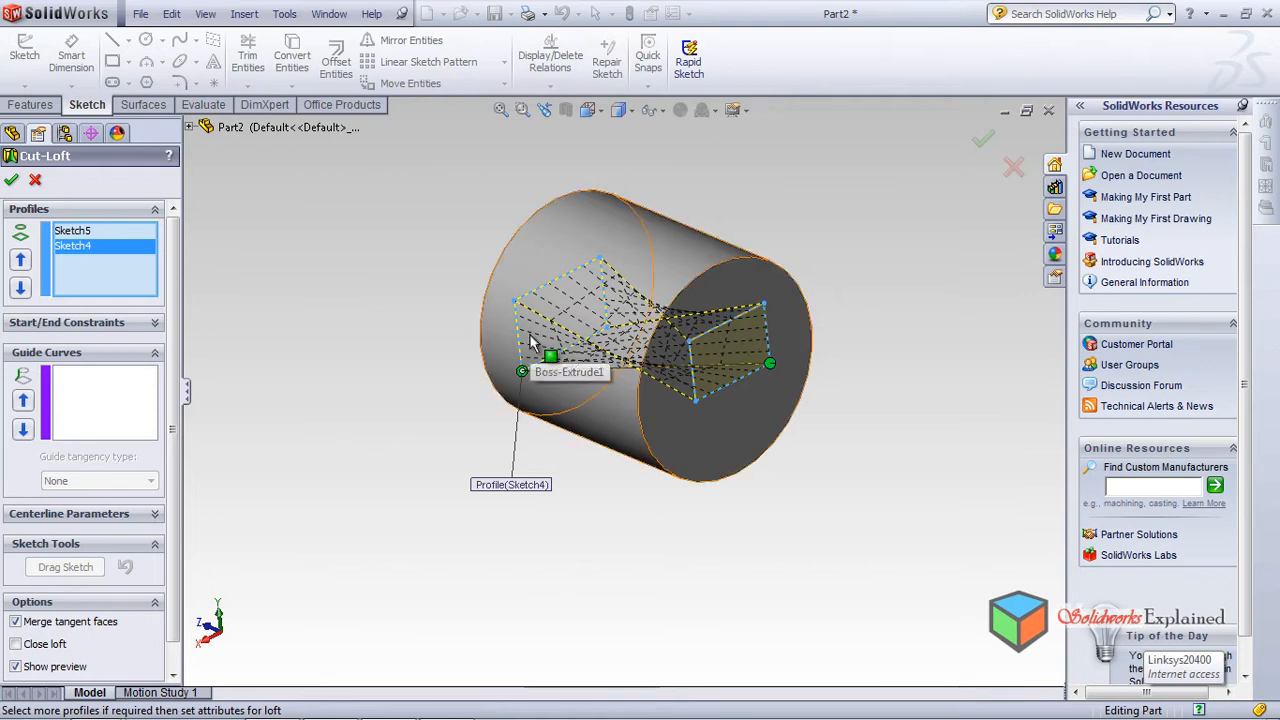
{"action": "left_click_drag", "start_coordinate": [532, 343], "coordinate": [576, 330]}
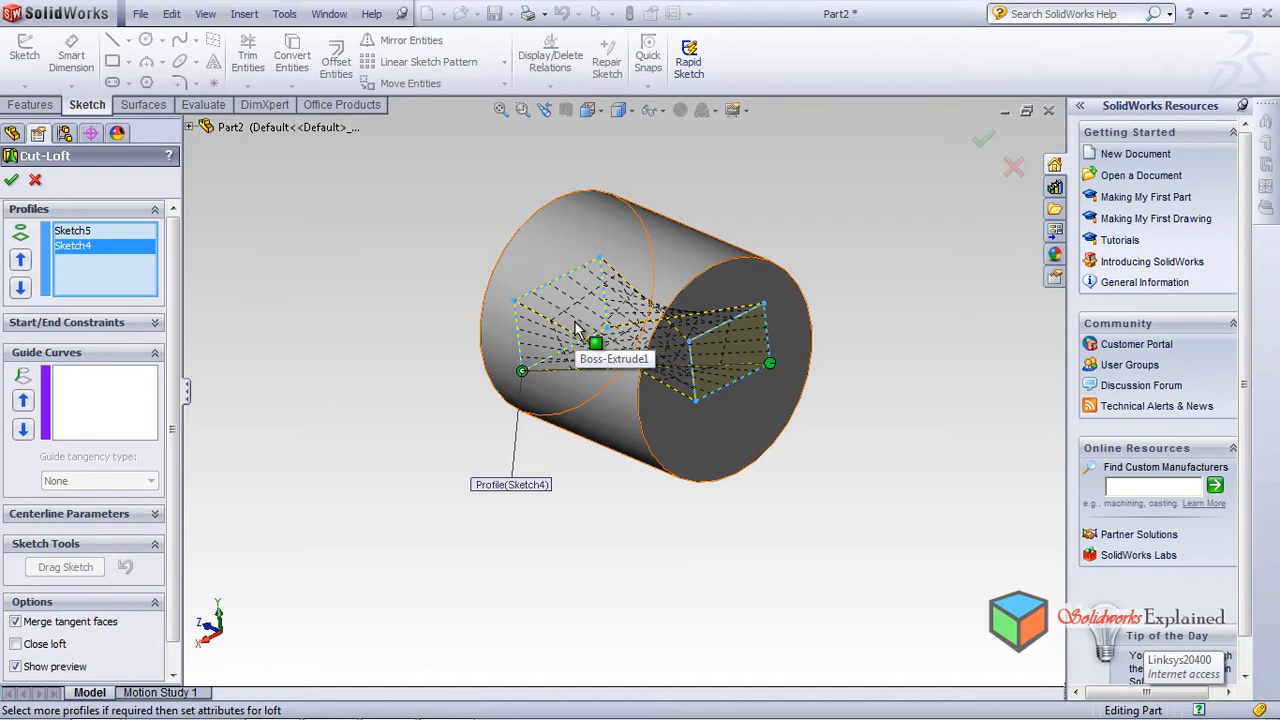
{"action": "left_click_drag", "start_coordinate": [576, 328], "coordinate": [752, 366]}
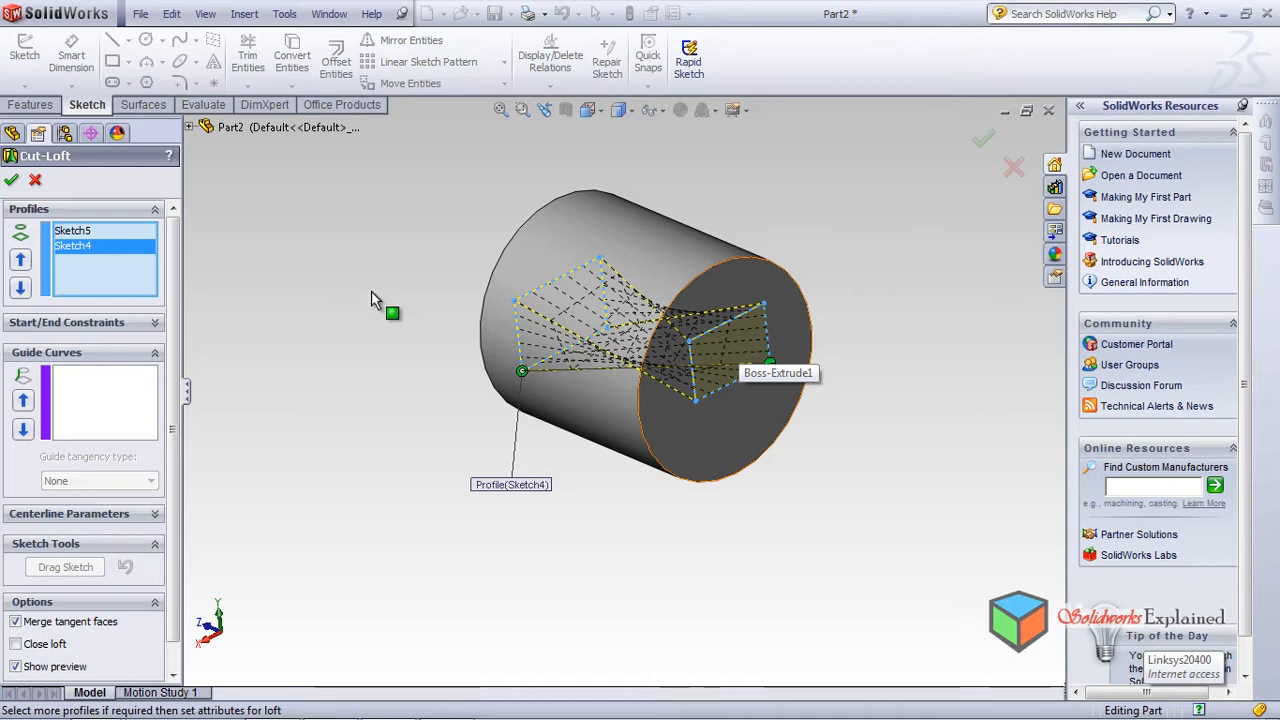
{"action": "left_click", "coordinate": [12, 180]}
{"action": "middle_click_drag", "start_coordinate": [852, 467], "coordinate": [333, 556]}
{"action": "middle_click_drag", "start_coordinate": [405, 483], "coordinate": [417, 428]}
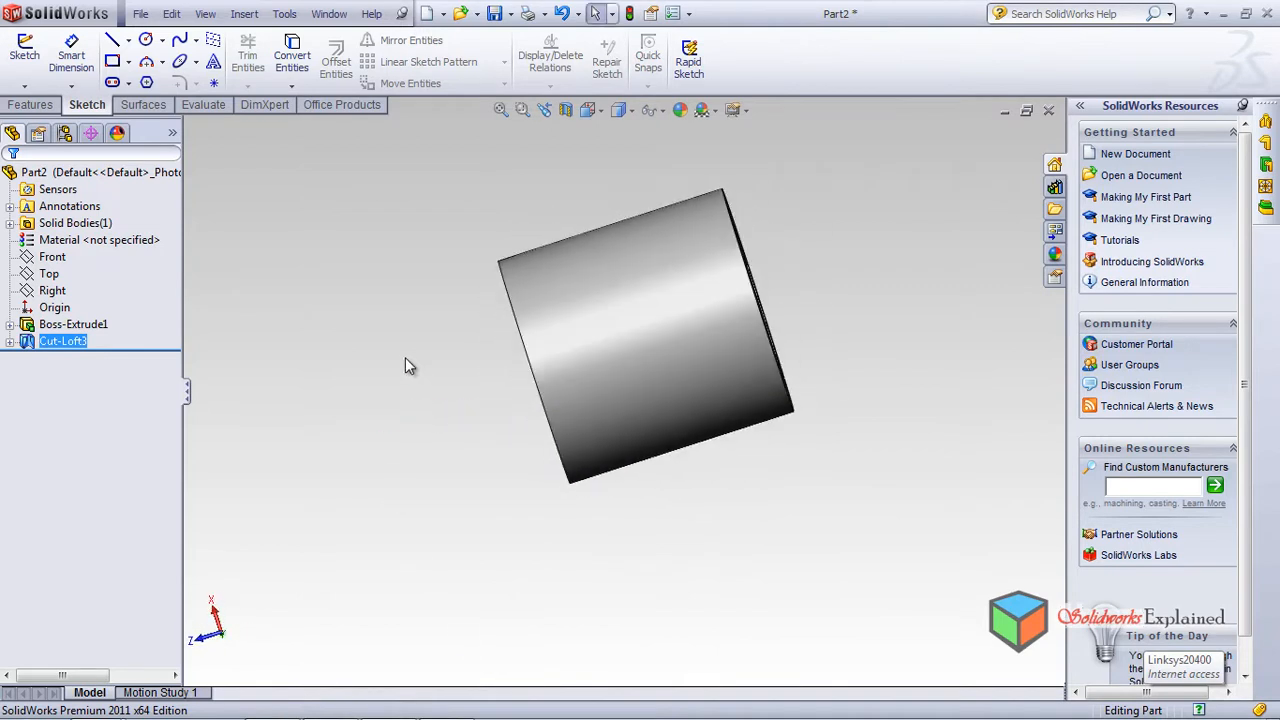
{"action": "middle_click_drag", "start_coordinate": [405, 365], "coordinate": [427, 315]}
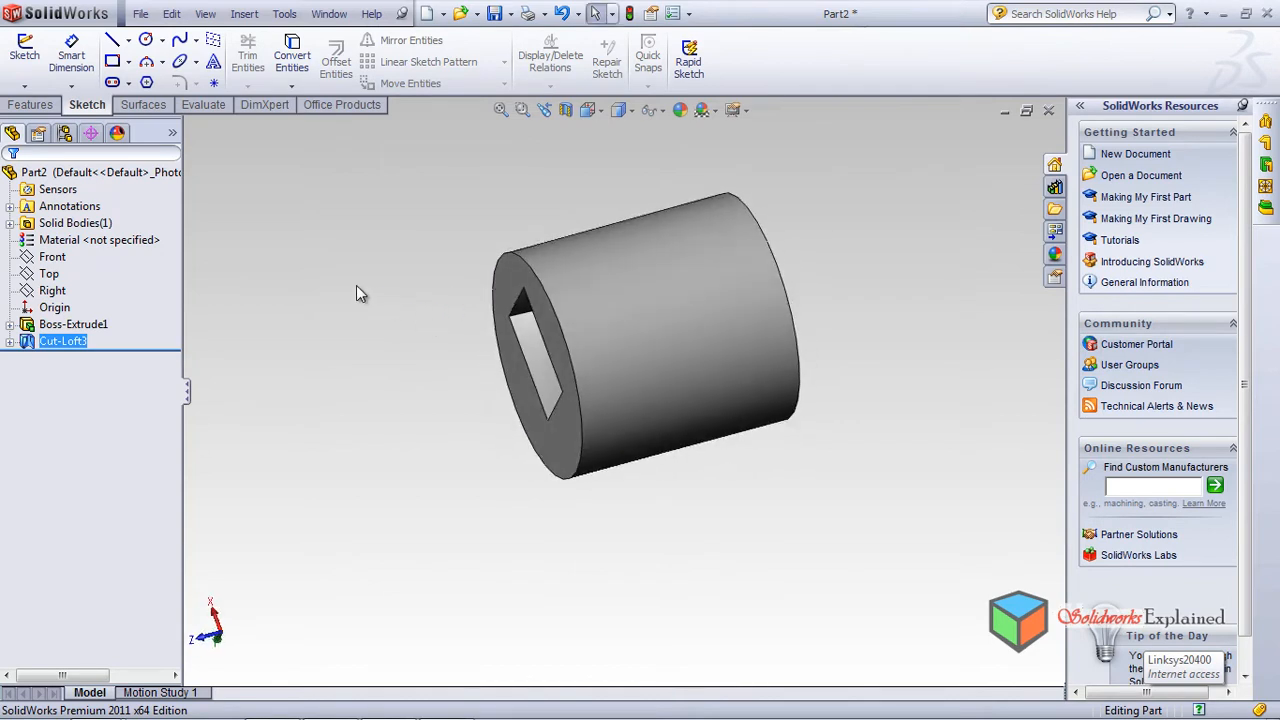
Step: Close the cylinder part without saving and create a new document from the tutorial part template
{"action": "left_click", "coordinate": [1047, 112]}
{"action": "left_click", "coordinate": [660, 400]}
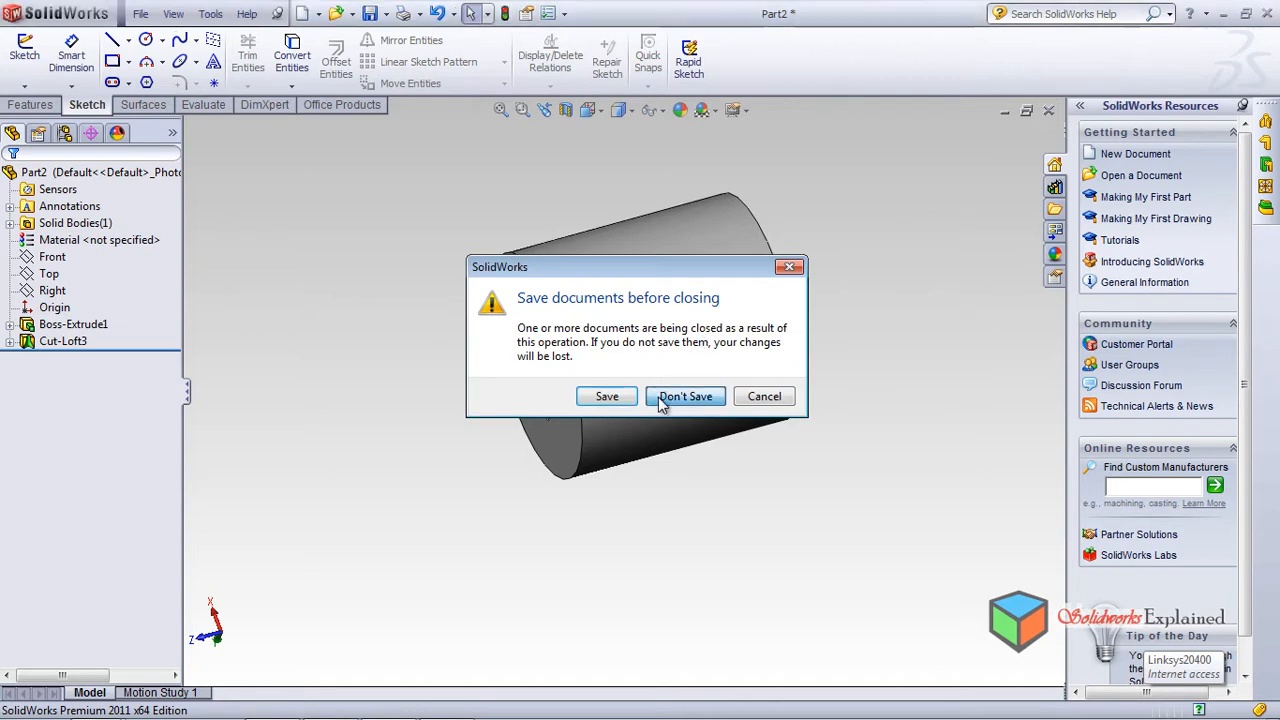
{"action": "left_click", "coordinate": [301, 14]}
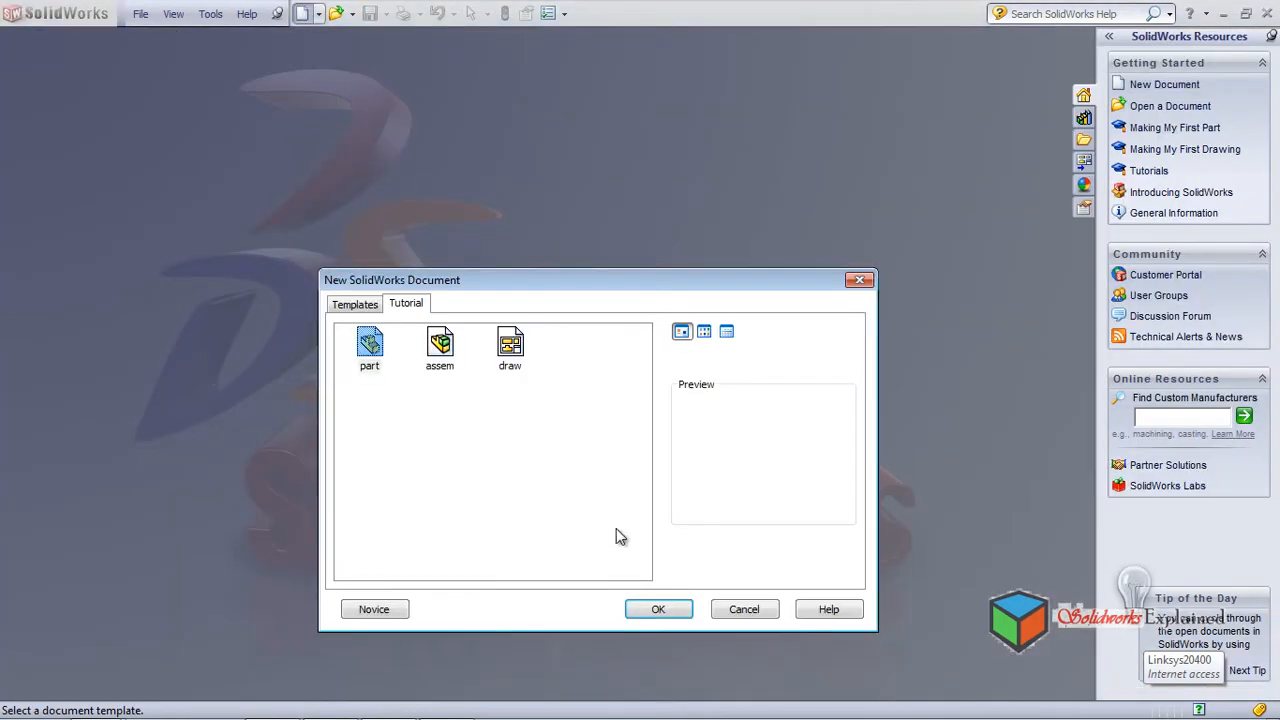
{"action": "left_click", "coordinate": [659, 610]}
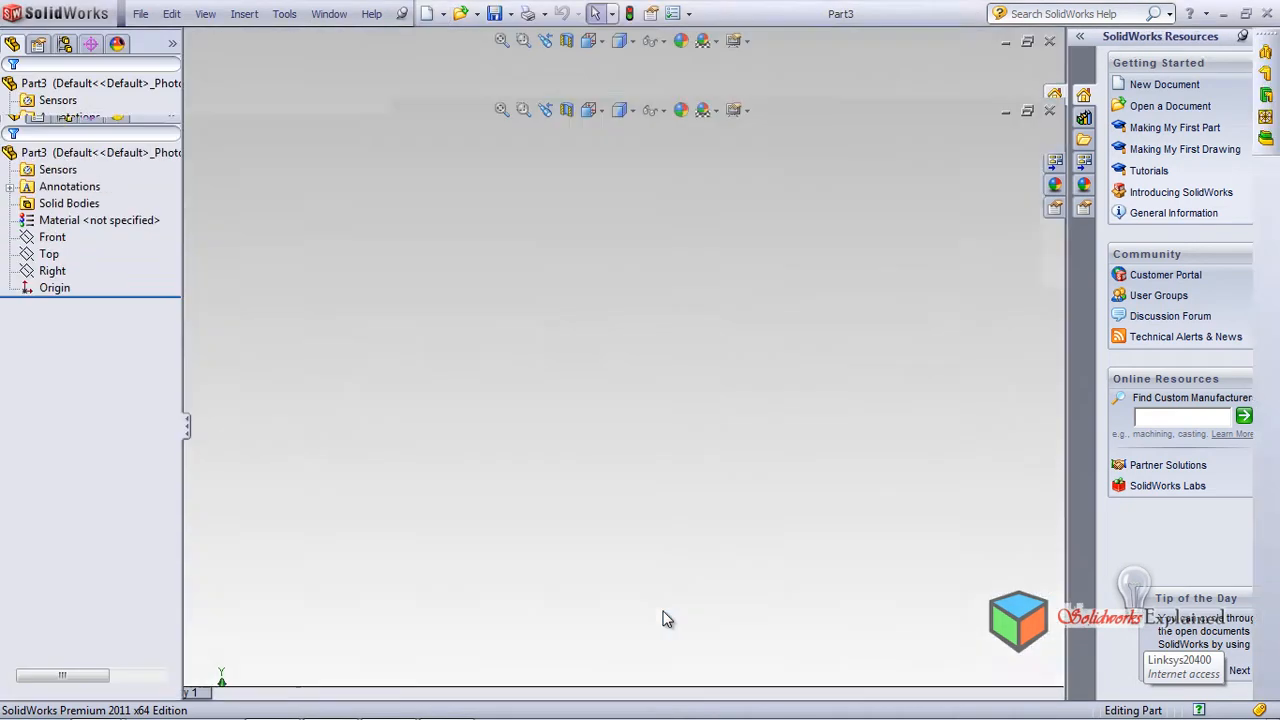
Step: Sketch a corner rectangle about 183 by 112 mm around the origin on the Front plane
{"action": "left_click", "coordinate": [119, 240]}
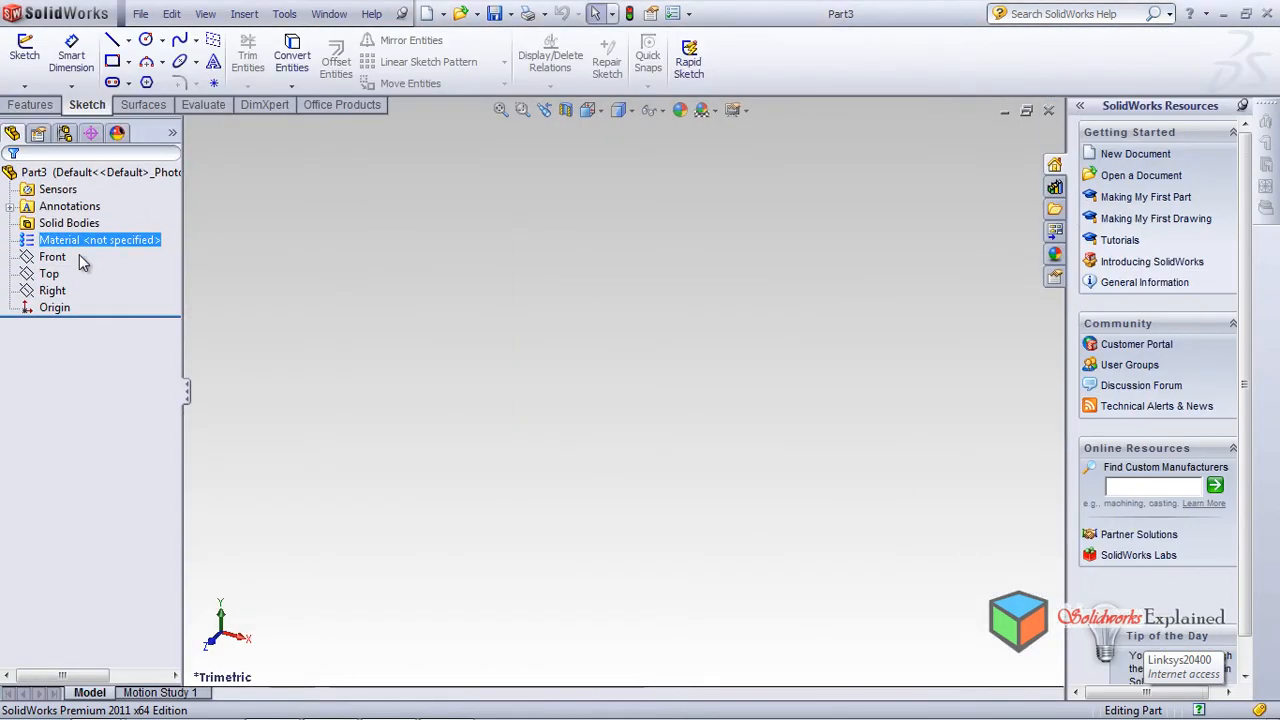
{"action": "left_click", "coordinate": [45, 257]}
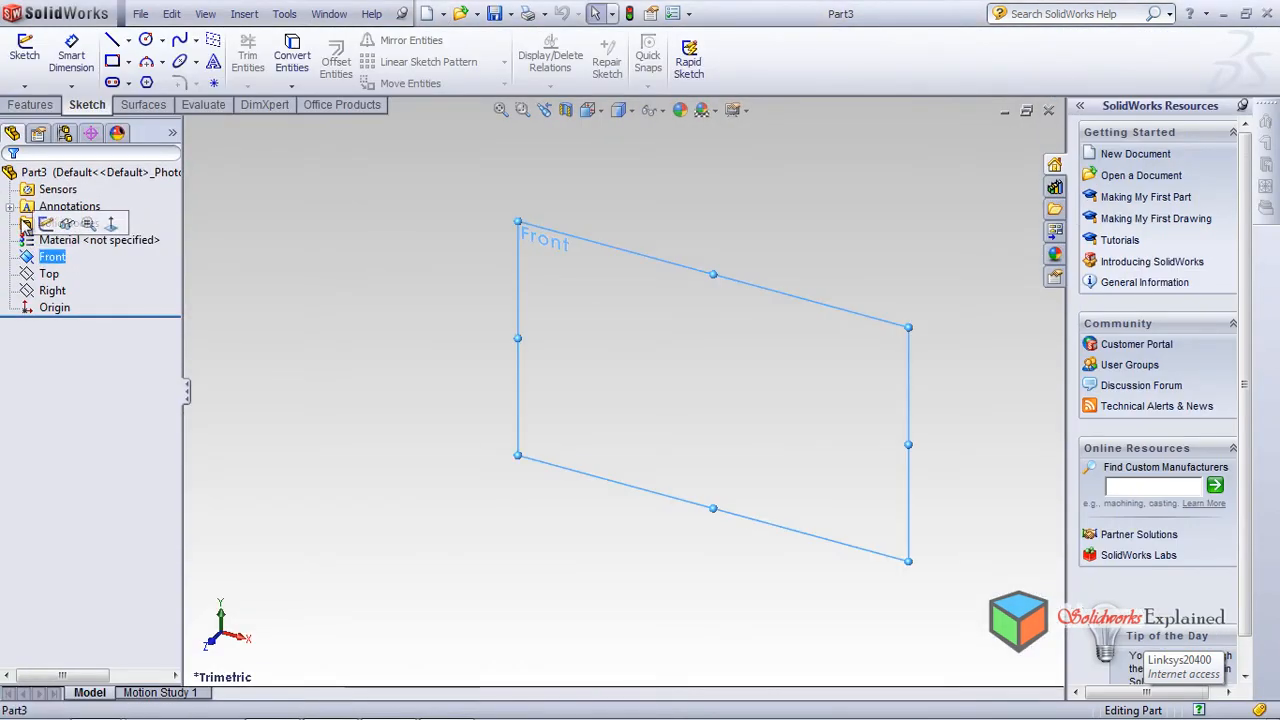
{"action": "left_click", "coordinate": [117, 232]}
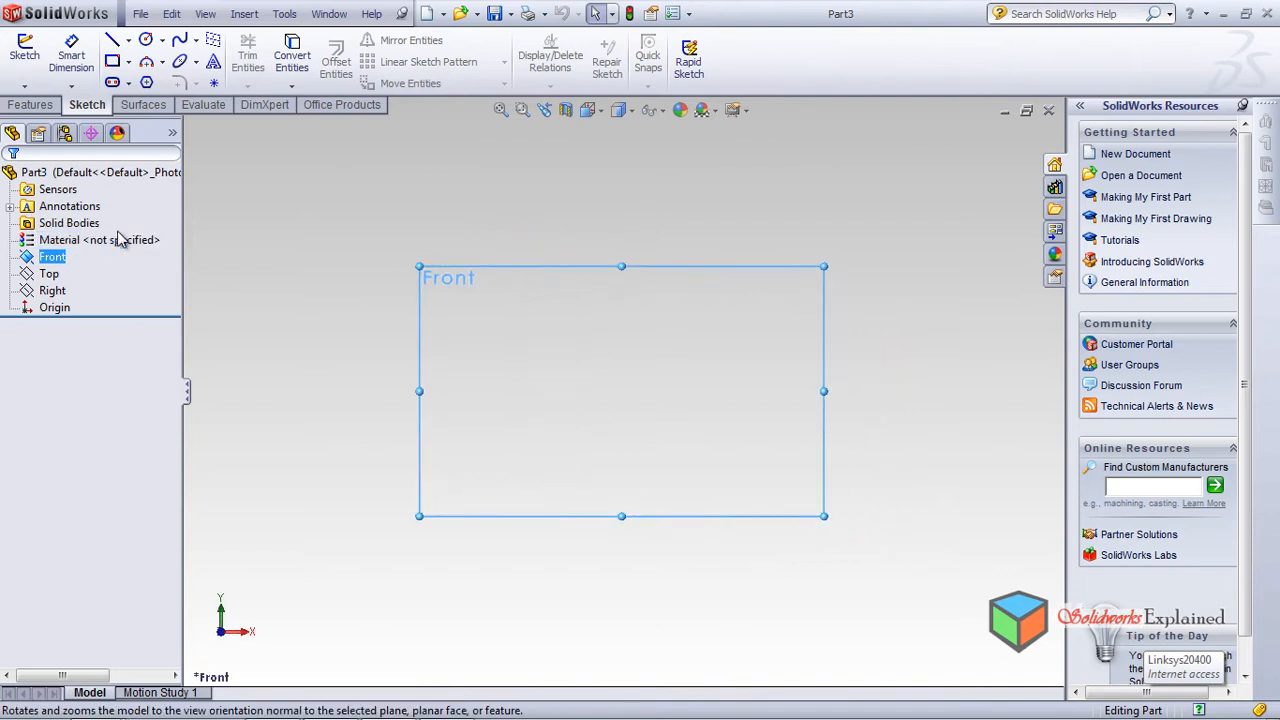
{"action": "left_click", "coordinate": [110, 61]}
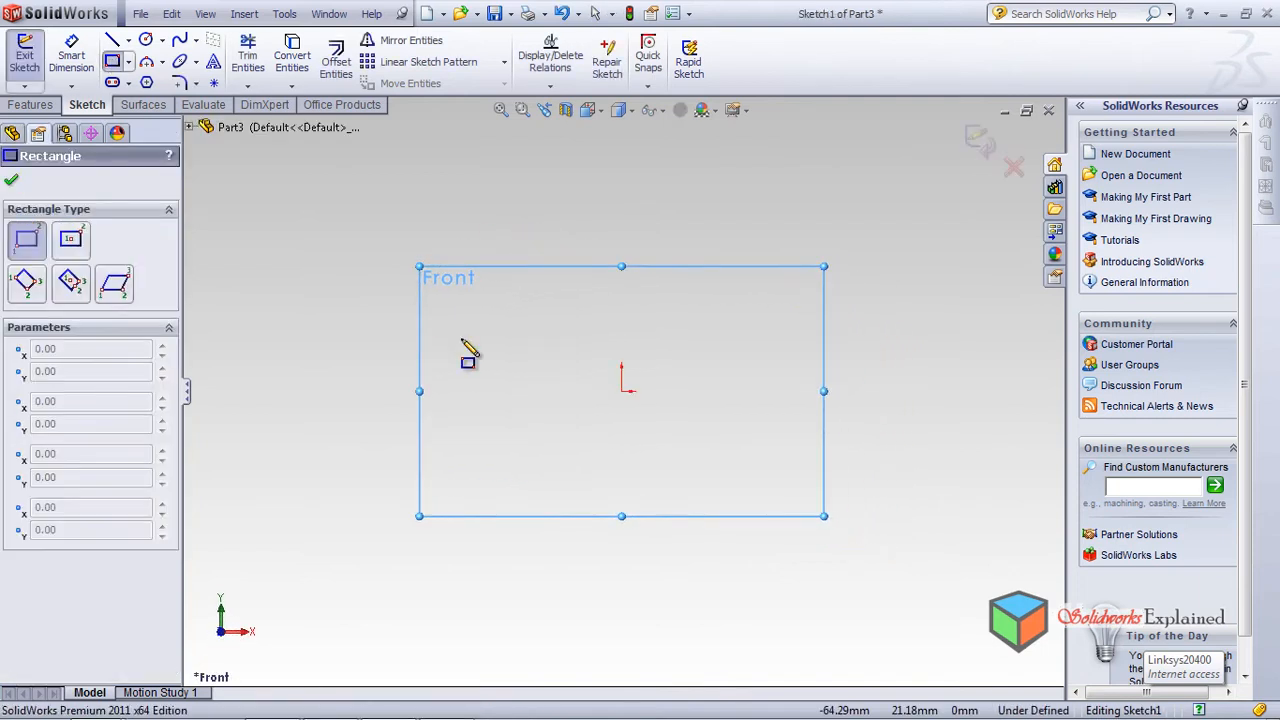
{"action": "left_click", "coordinate": [436, 286]}
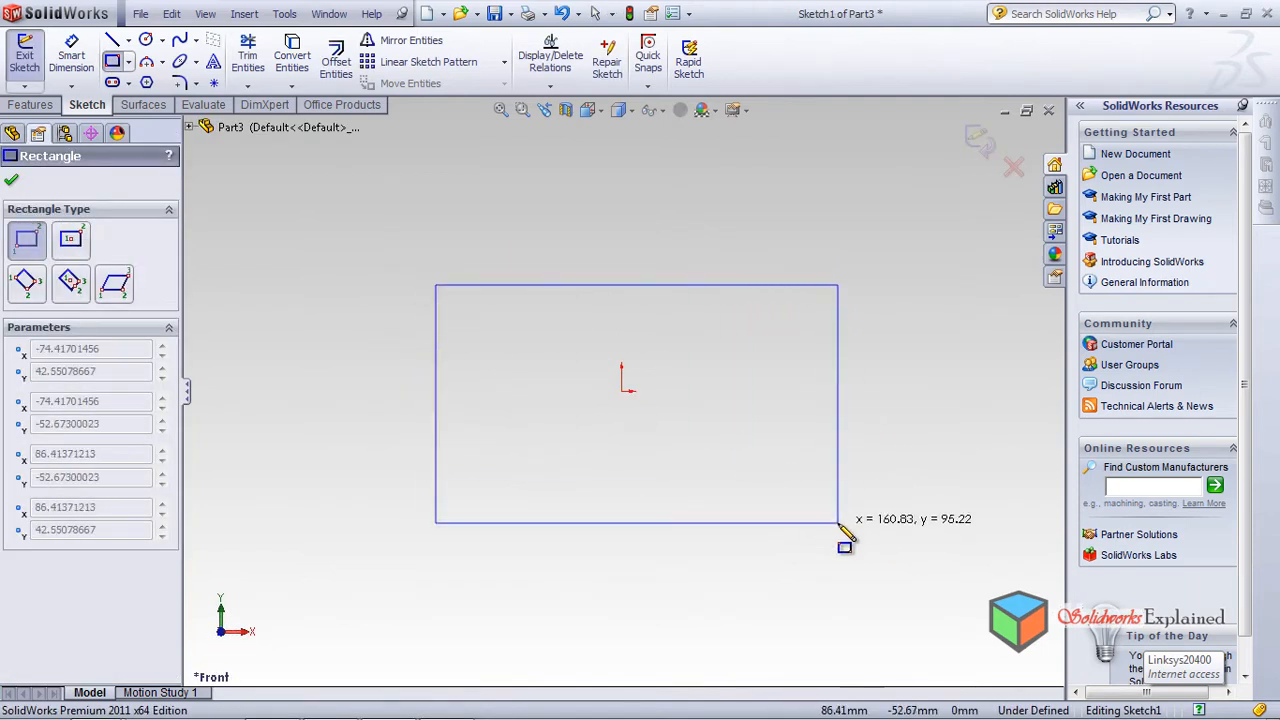
{"action": "left_click", "coordinate": [892, 564]}
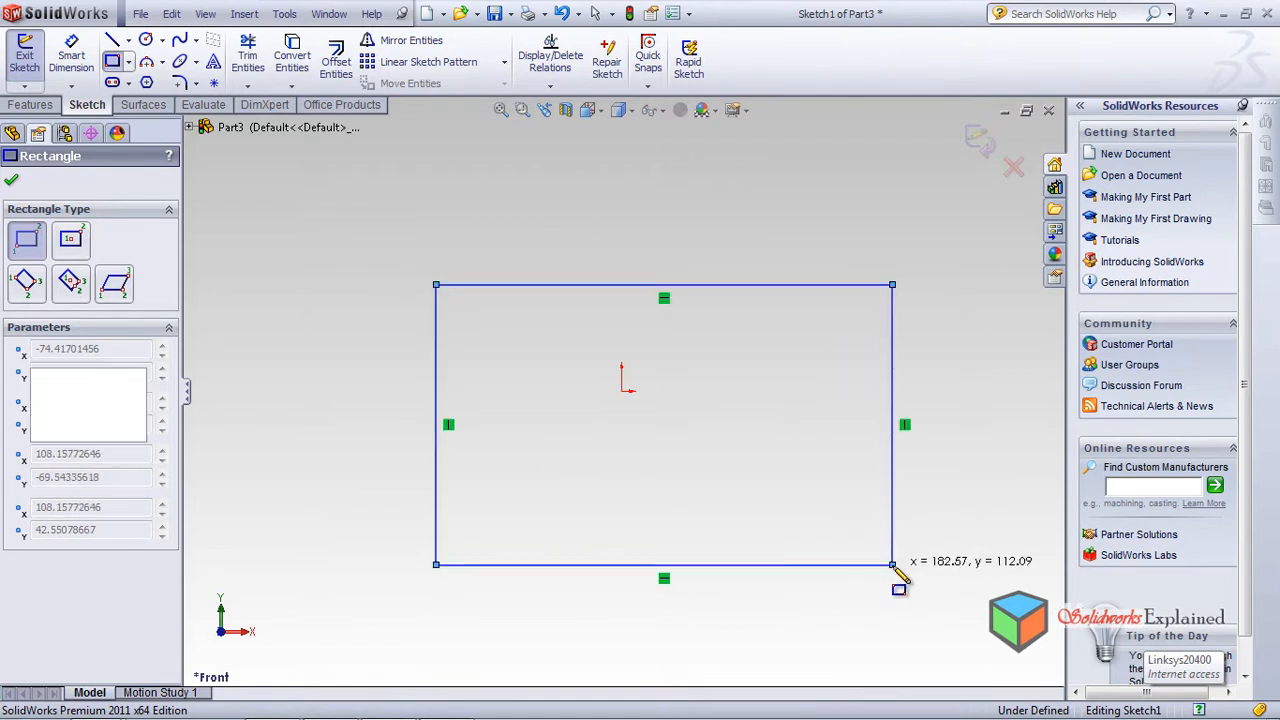
Step: Extrude the rectangle sketch as a blind boss, trying a depth of 20 mm and finishing at 30 mm
{"action": "left_click", "coordinate": [18, 104]}
{"action": "left_click", "coordinate": [28, 55]}
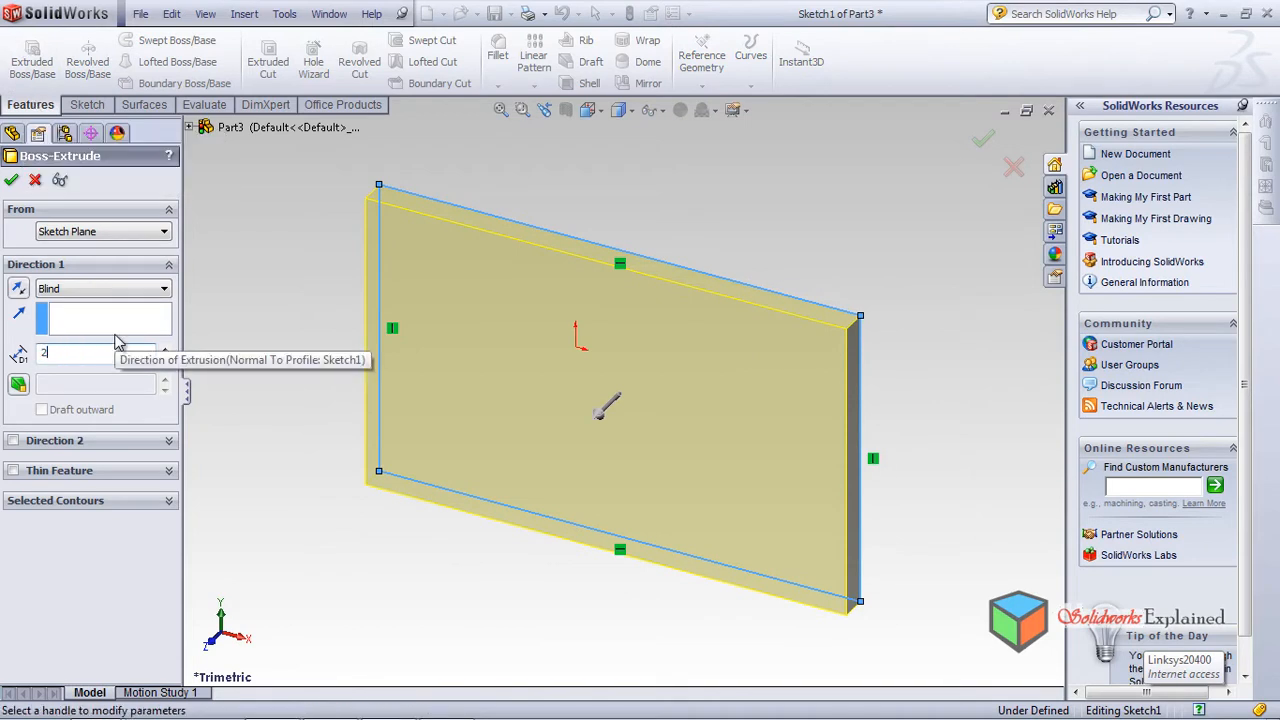
{"action": "key", "text": "Return"}
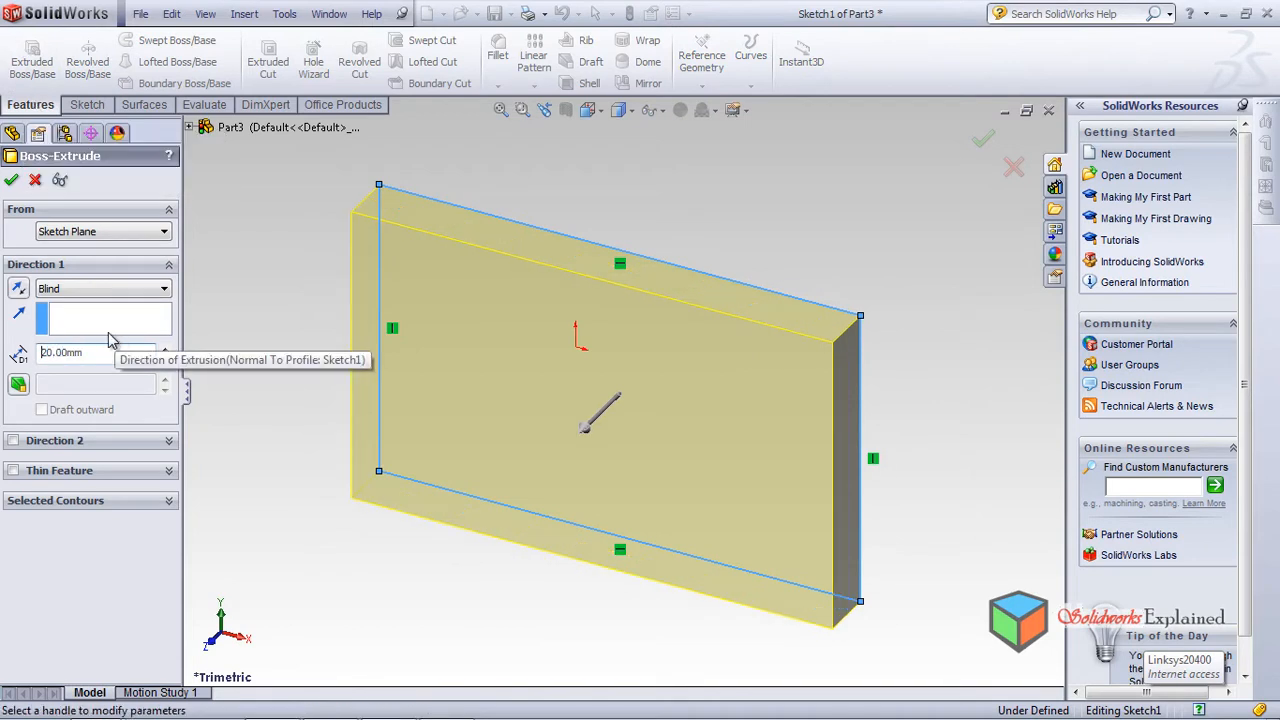
{"action": "left_click_drag", "start_coordinate": [100, 351], "coordinate": [1, 347]}
{"action": "type", "text": "30"}
{"action": "key", "text": "Return"}
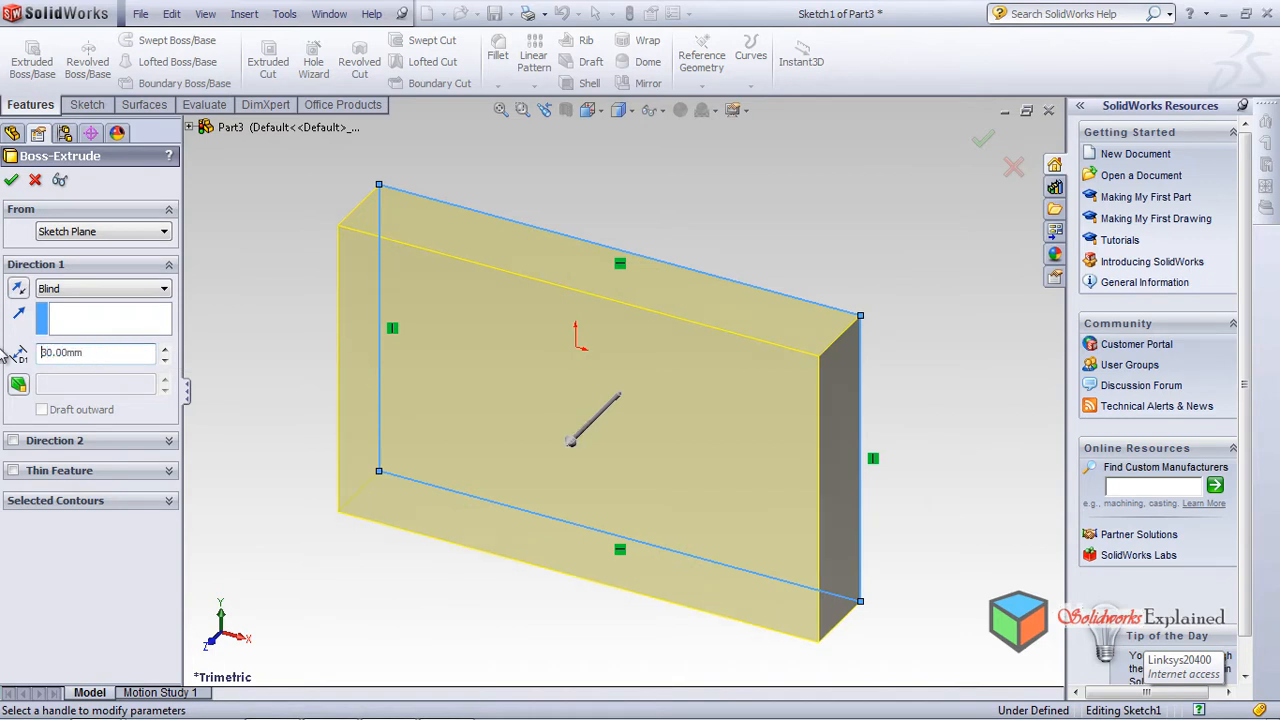
{"action": "left_click", "coordinate": [12, 181]}
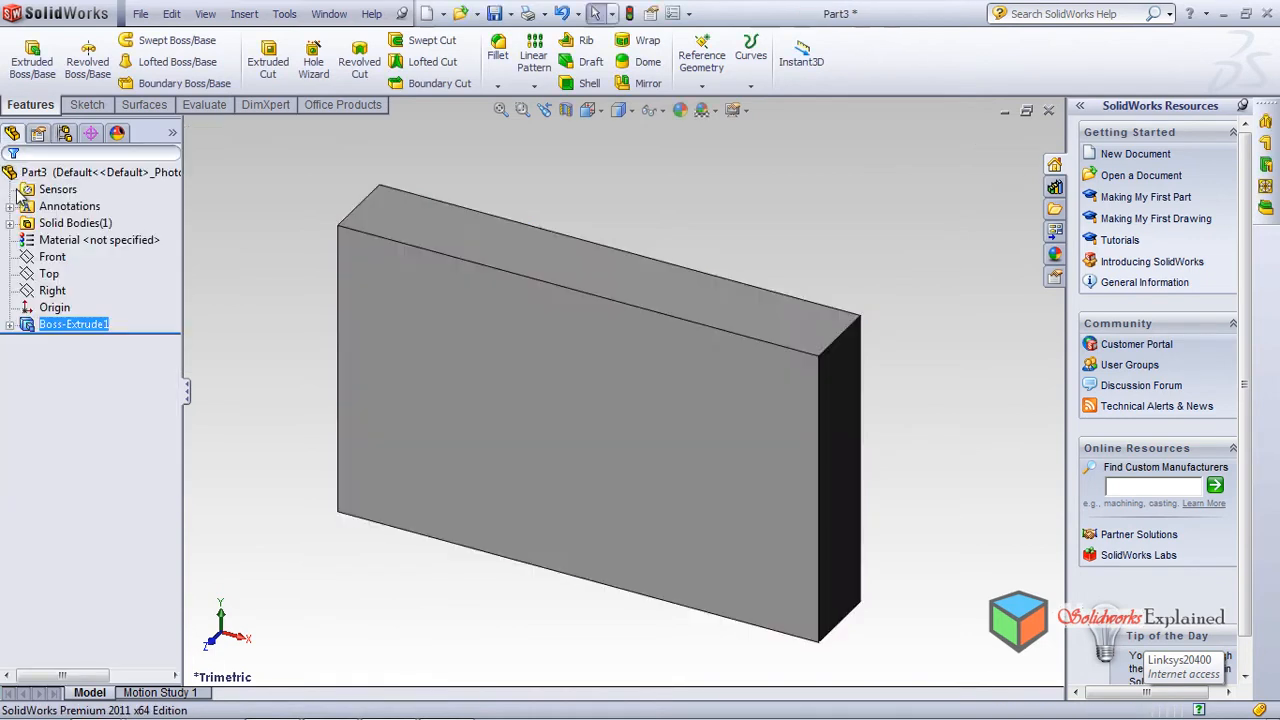
Step: Start a reference plane from the block's narrow end face on the negative X side and flip its offset into the block
{"action": "middle_click_drag", "start_coordinate": [602, 370], "coordinate": [705, 320]}
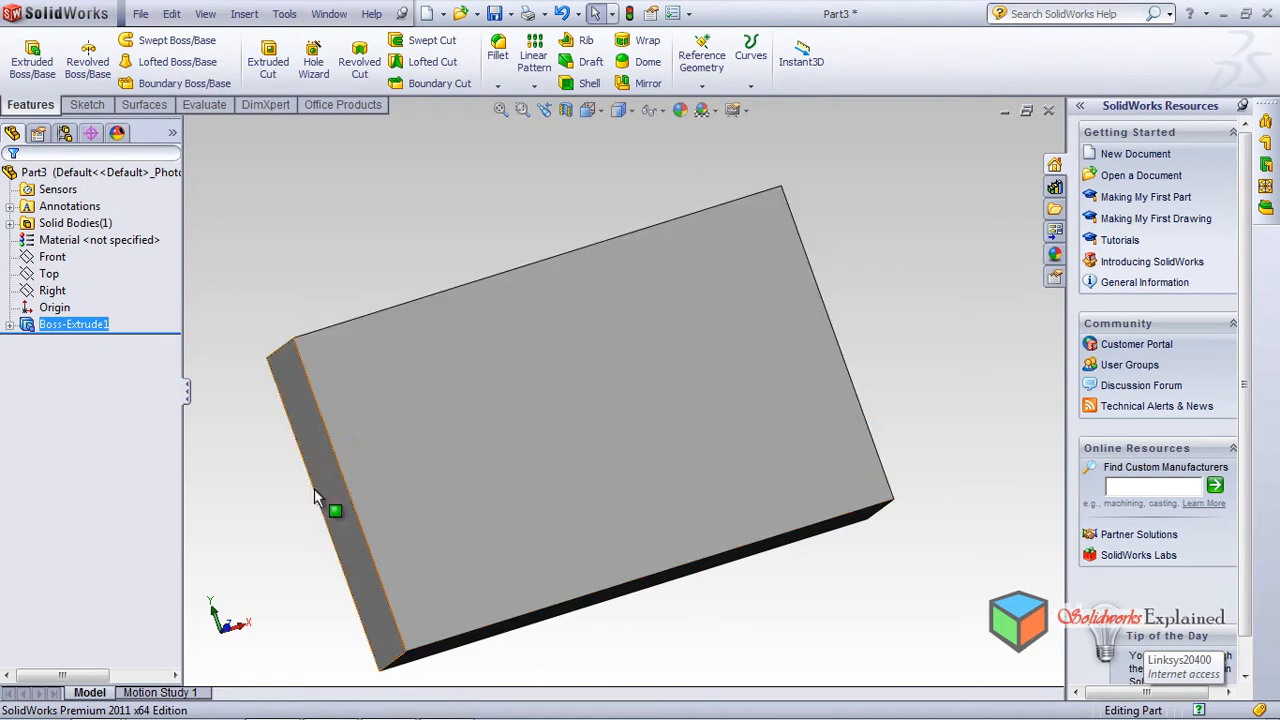
{"action": "left_click", "coordinate": [323, 270]}
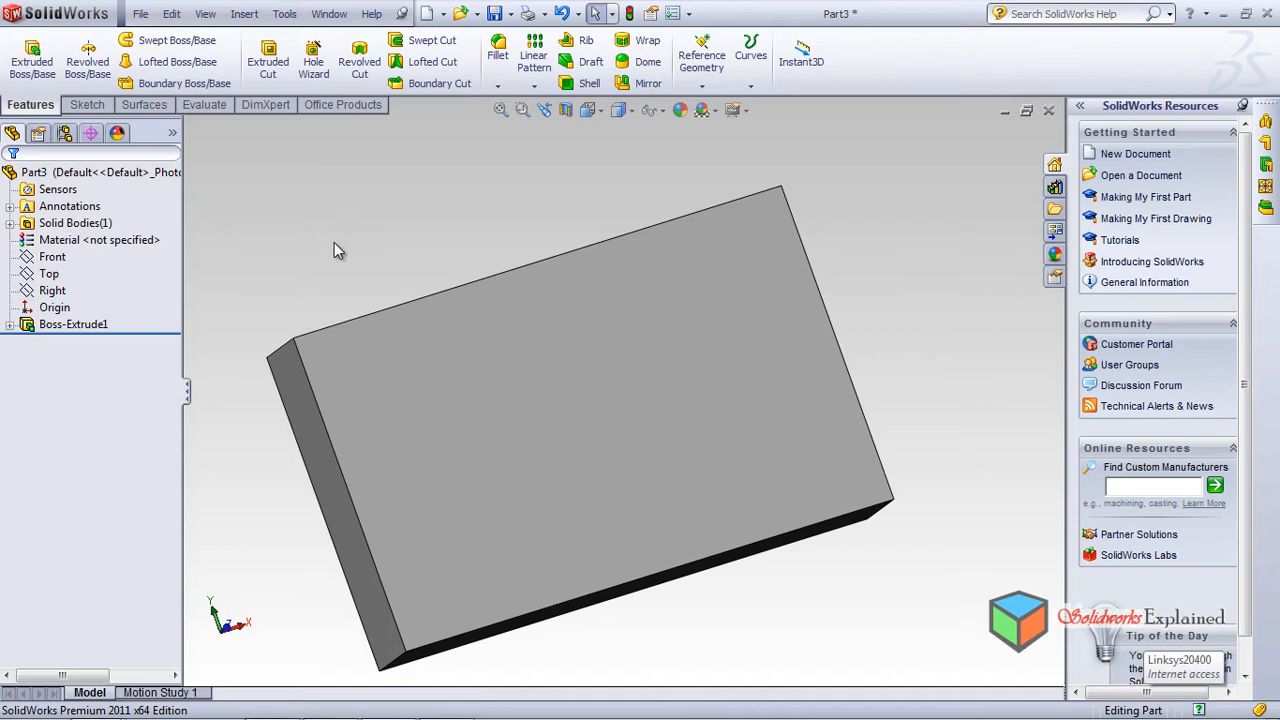
{"action": "left_click", "coordinate": [335, 486]}
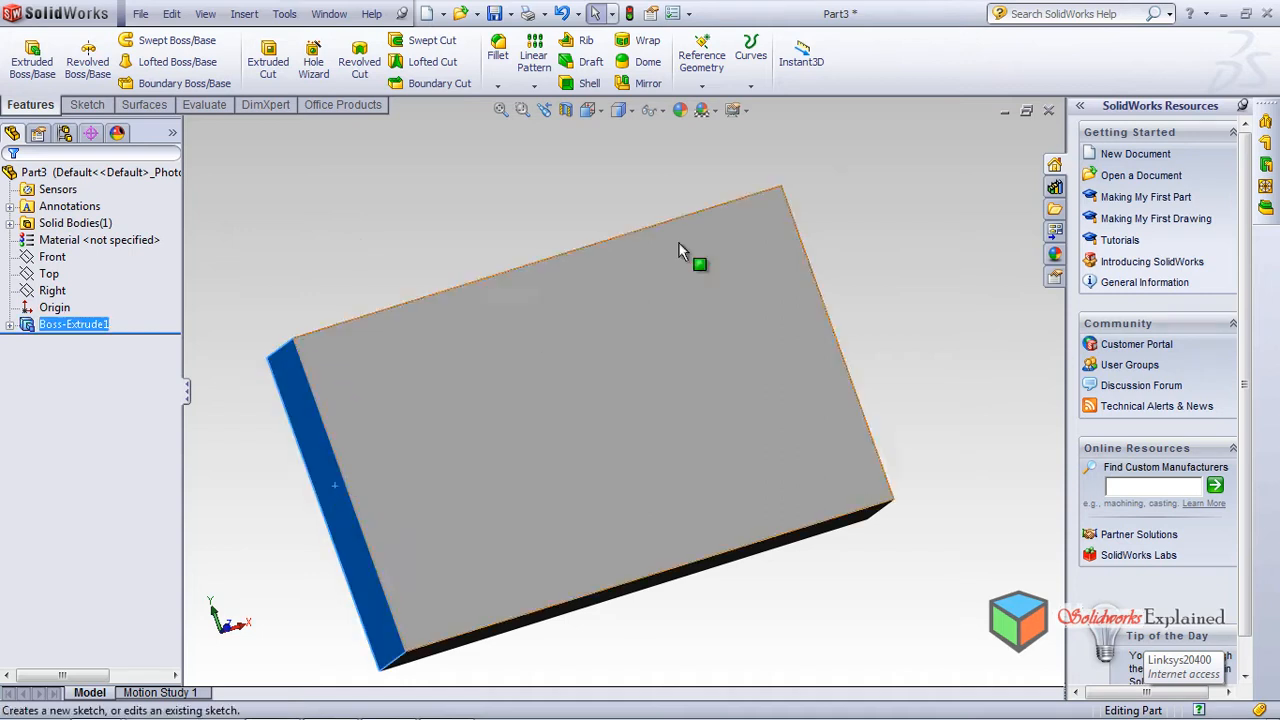
{"action": "left_click", "coordinate": [713, 78]}
{"action": "left_click", "coordinate": [720, 108]}
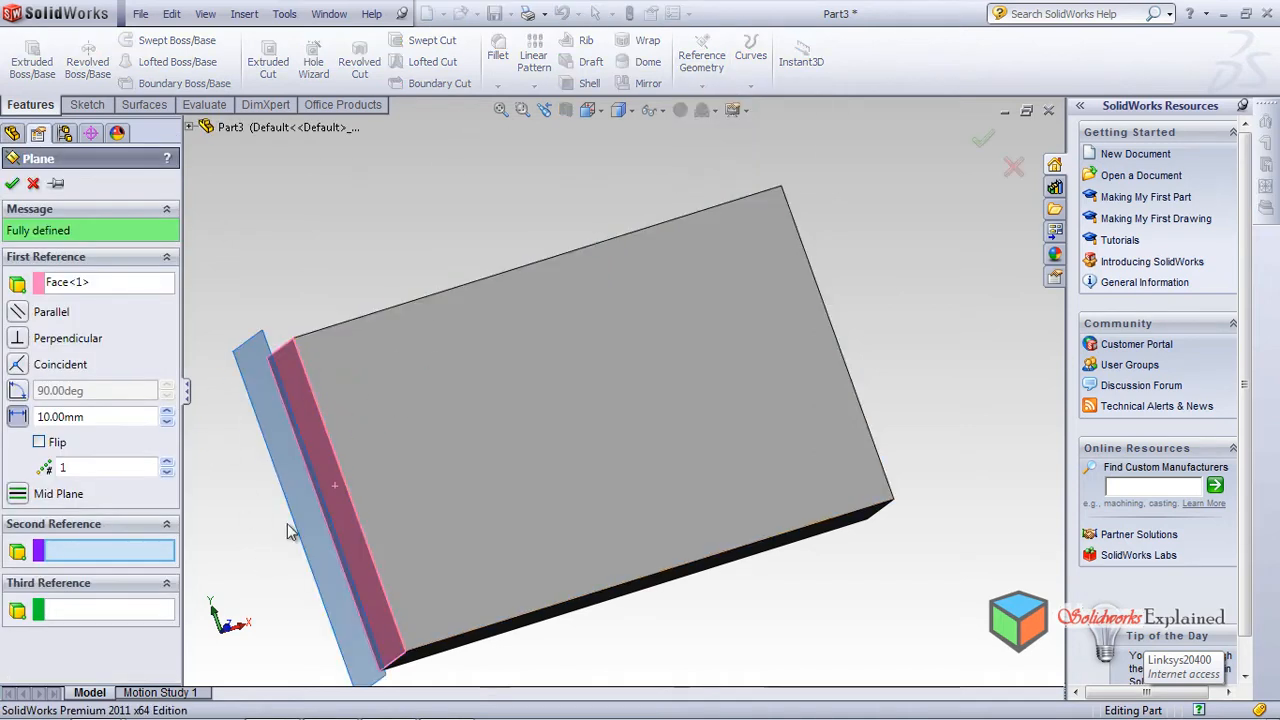
{"action": "left_click", "coordinate": [39, 443]}
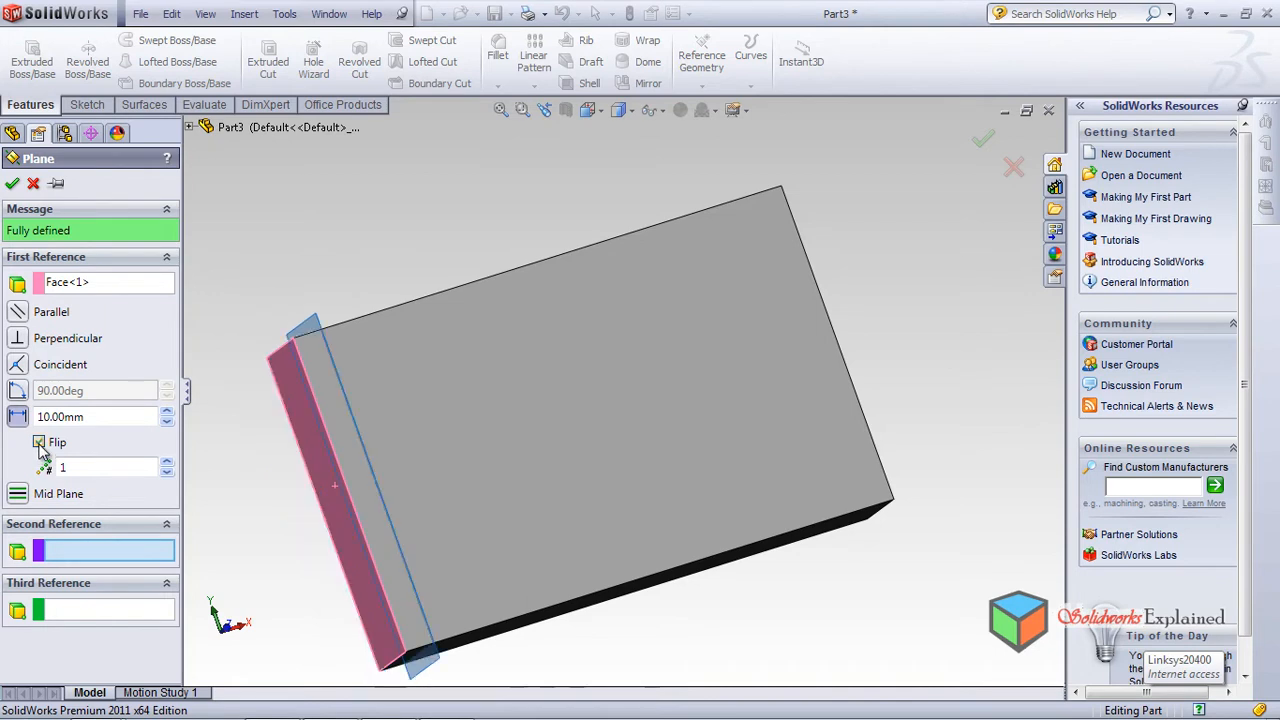
Step: Try a 25 mm offset for the new plane, change it to 40 mm, and create the plane
{"action": "left_click_drag", "start_coordinate": [118, 416], "coordinate": [1, 390]}
{"action": "type", "text": "25"}
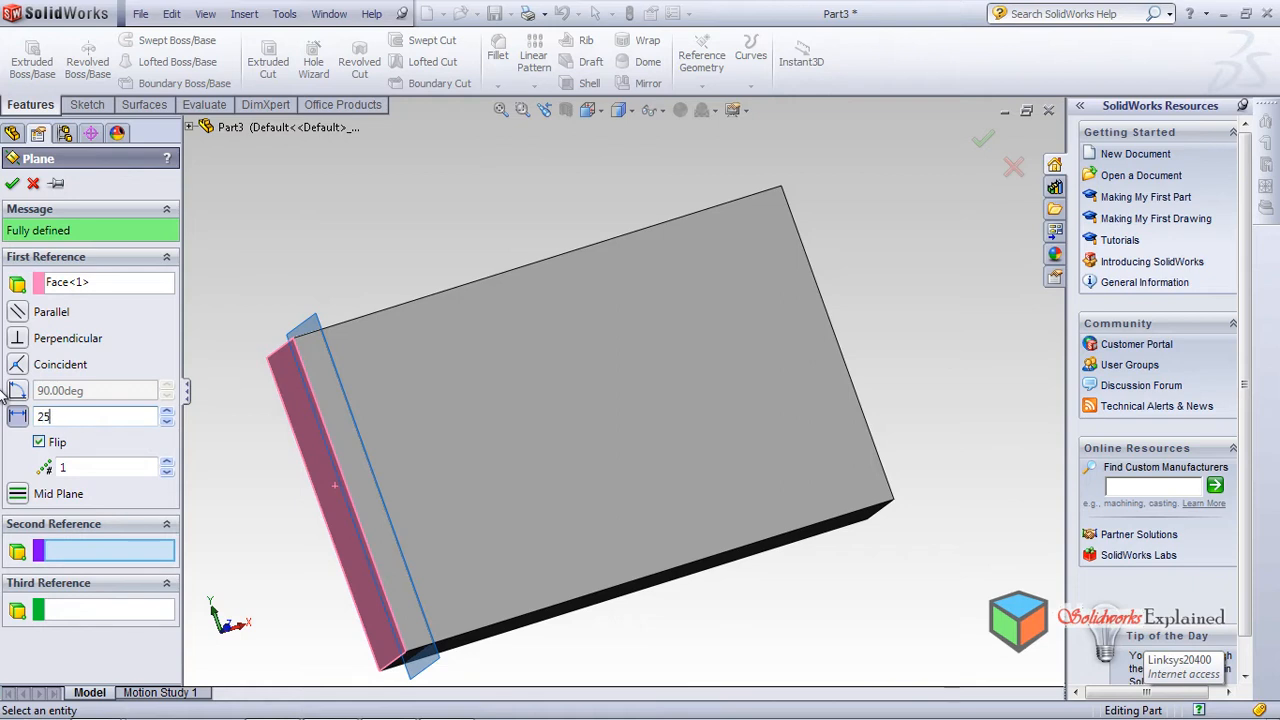
{"action": "key", "text": "Return"}
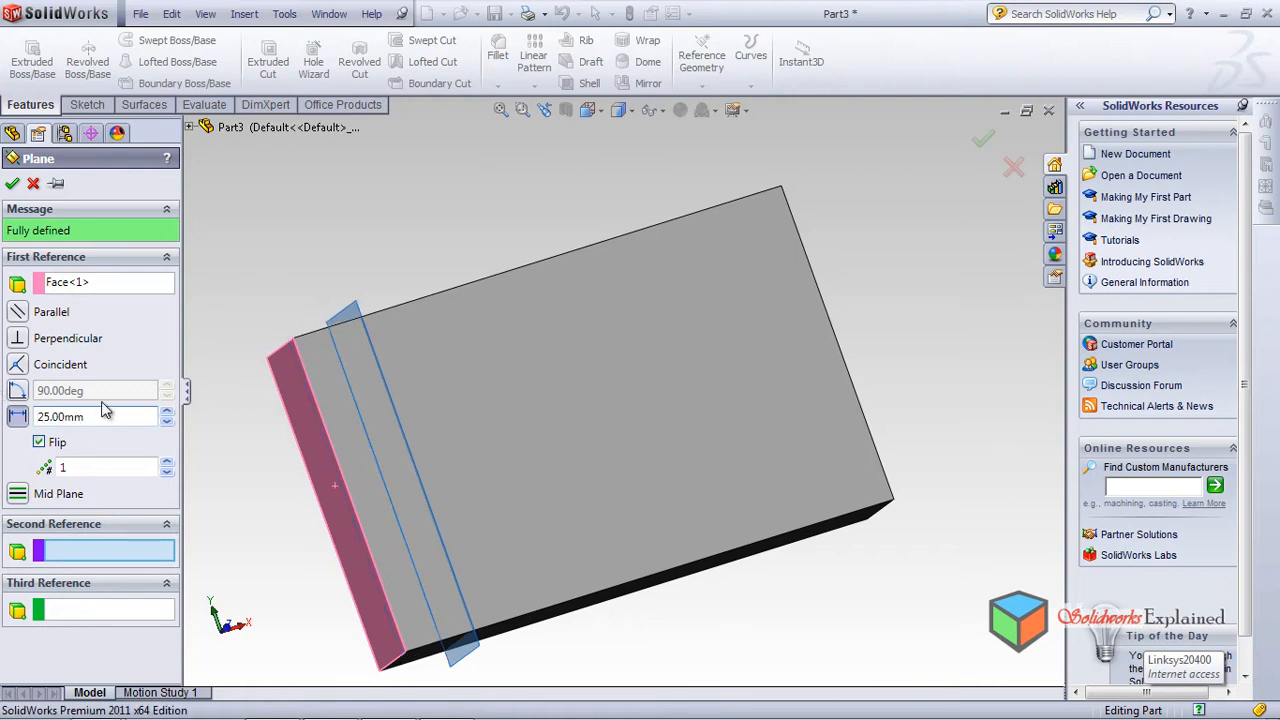
{"action": "left_click_drag", "start_coordinate": [100, 416], "coordinate": [3, 402]}
{"action": "type", "text": "40"}
{"action": "key", "text": "Return"}
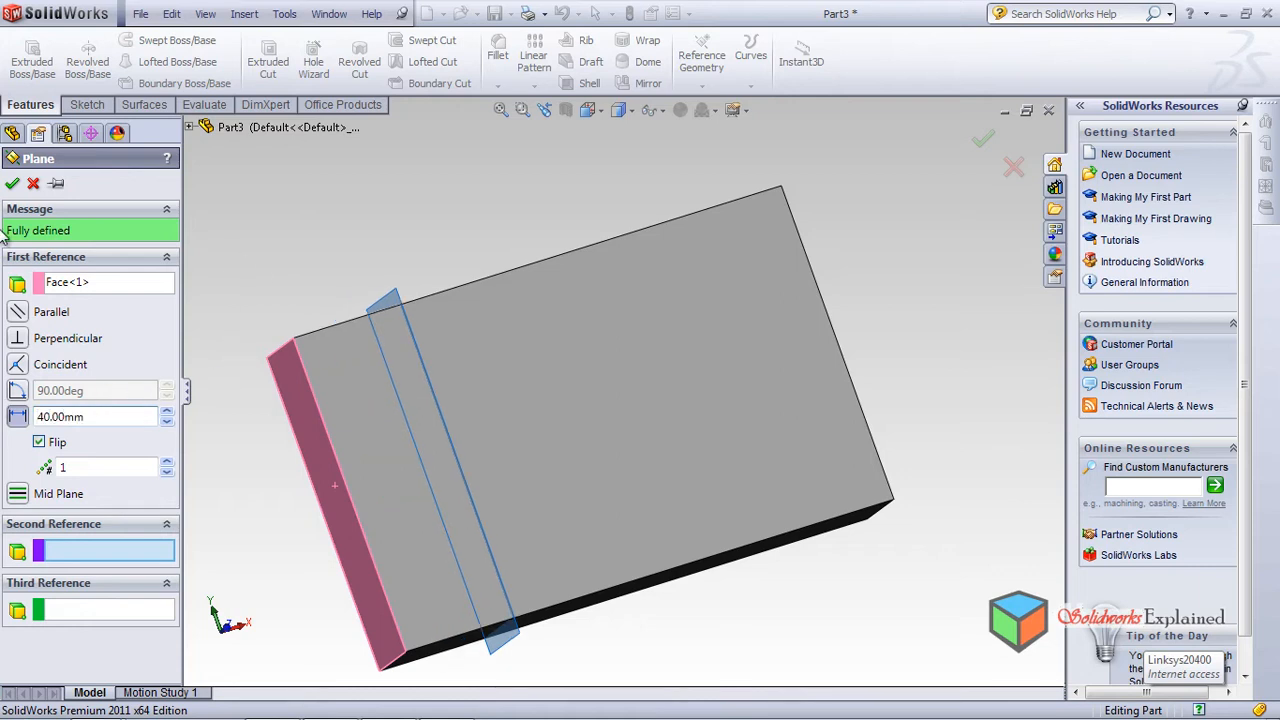
{"action": "left_click", "coordinate": [12, 183]}
Step: Create a second reference plane offset 40 mm into the block from the opposite narrow end face
{"action": "middle_click_drag", "start_coordinate": [889, 388], "coordinate": [786, 449]}
{"action": "left_click", "coordinate": [634, 448]}
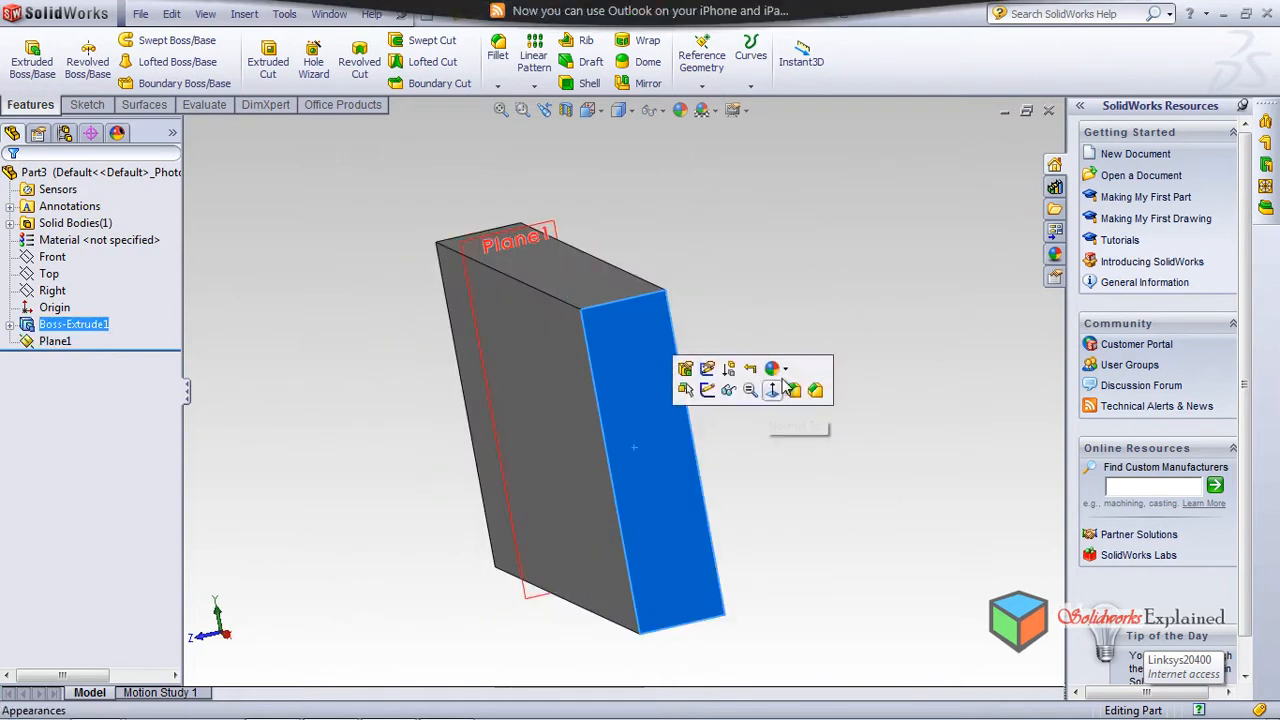
{"action": "middle_click_drag", "start_coordinate": [831, 284], "coordinate": [877, 263]}
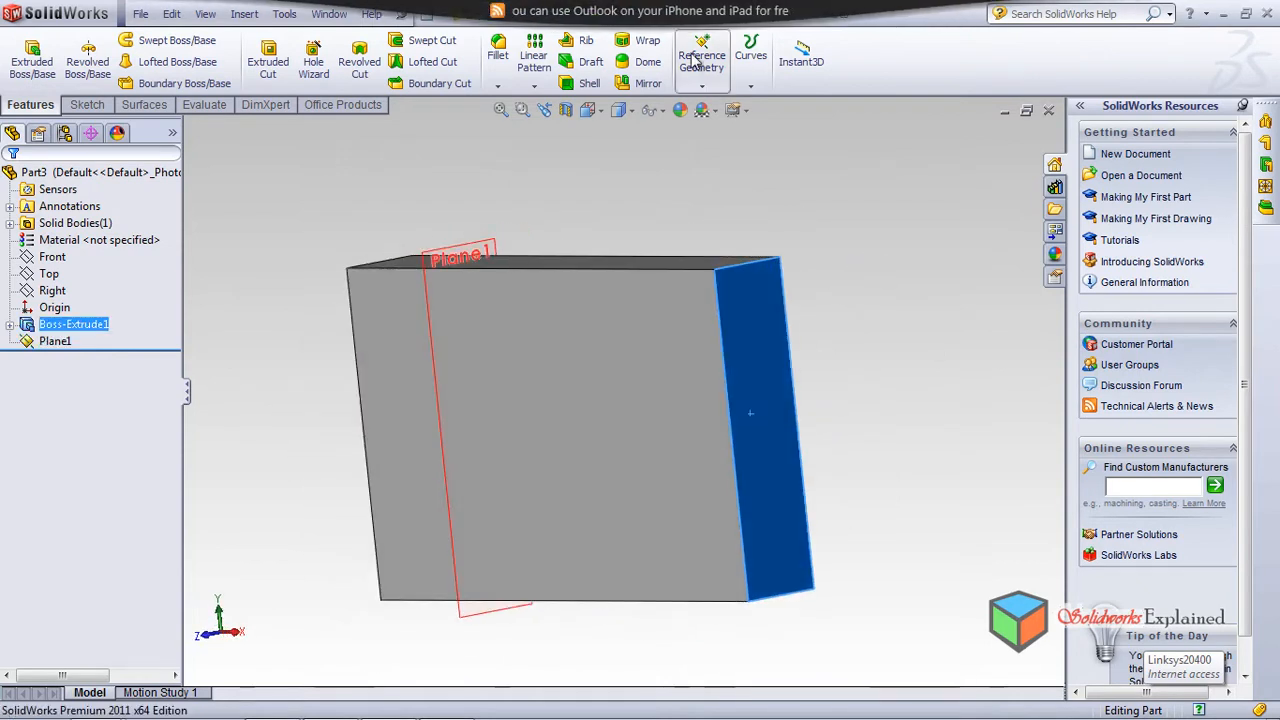
{"action": "left_click", "coordinate": [716, 82]}
{"action": "left_click", "coordinate": [719, 105]}
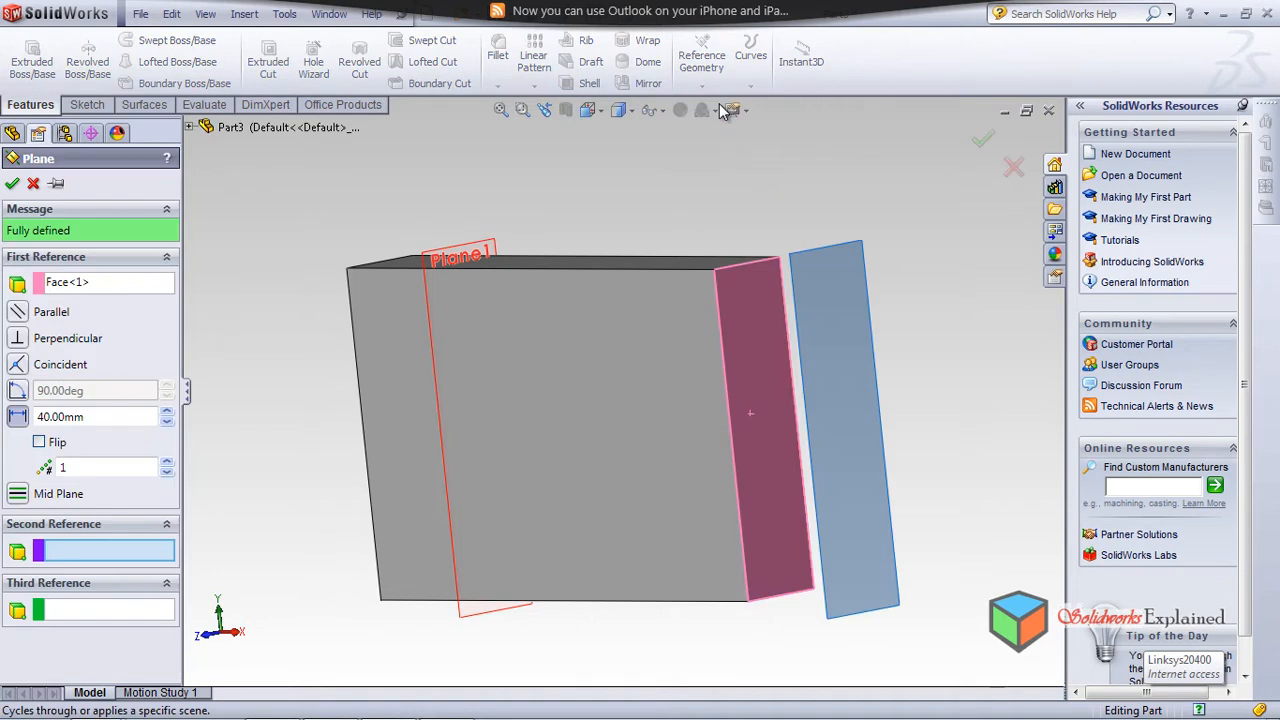
{"action": "left_click", "coordinate": [39, 442]}
{"action": "middle_click_drag", "start_coordinate": [381, 181], "coordinate": [441, 156]}
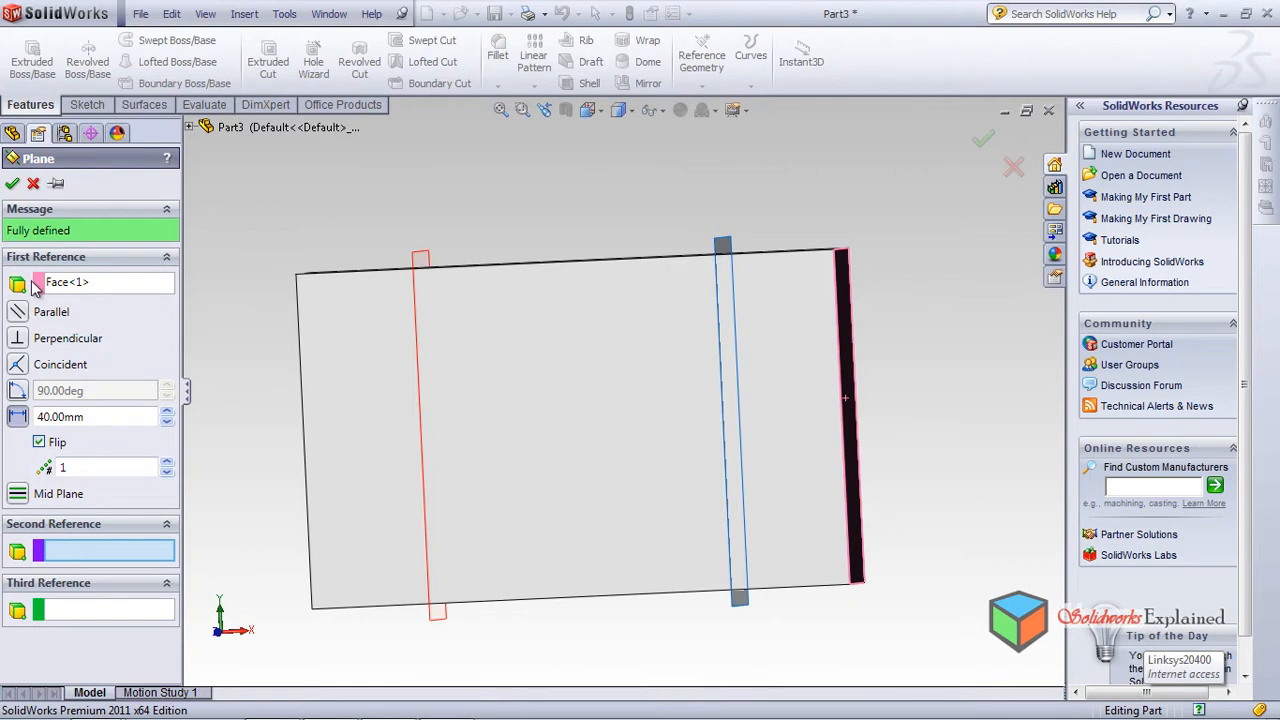
{"action": "left_click", "coordinate": [11, 184]}
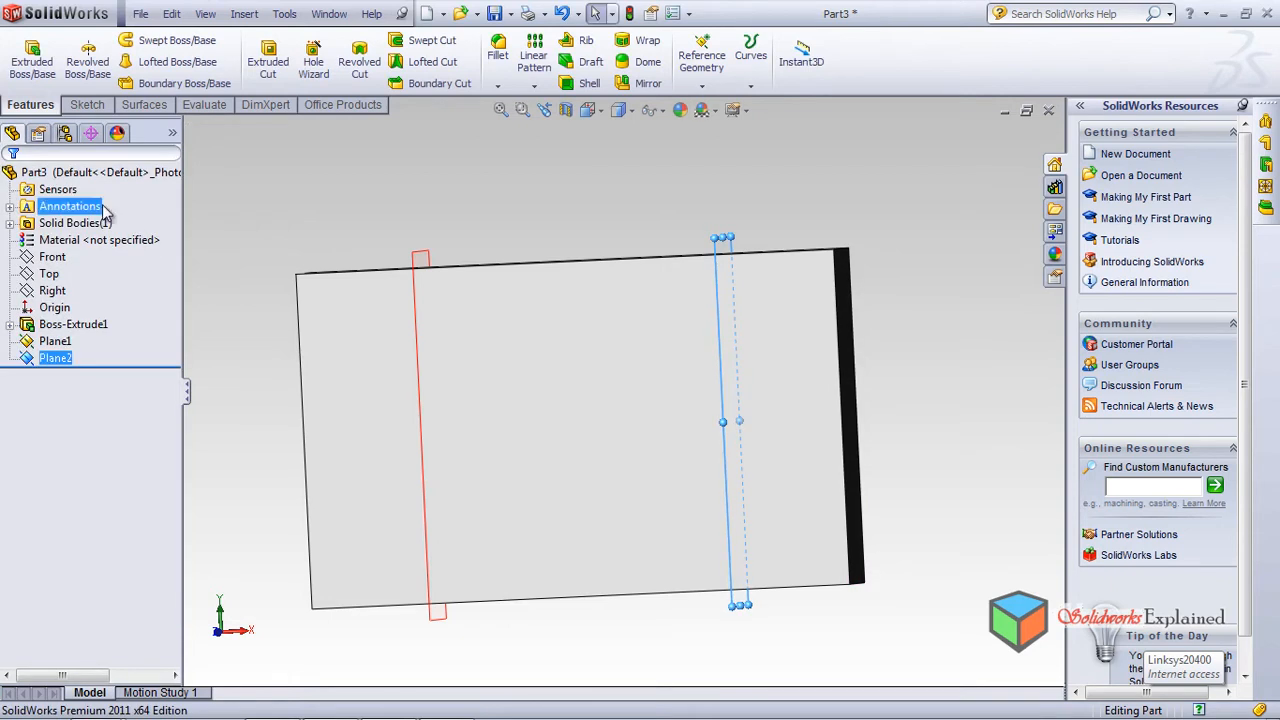
{"action": "left_click", "coordinate": [478, 172]}
Step: Start a third reference plane from the positive X end face, flipped into the block, keeping only that face as reference
{"action": "middle_click_drag", "start_coordinate": [514, 234], "coordinate": [486, 200]}
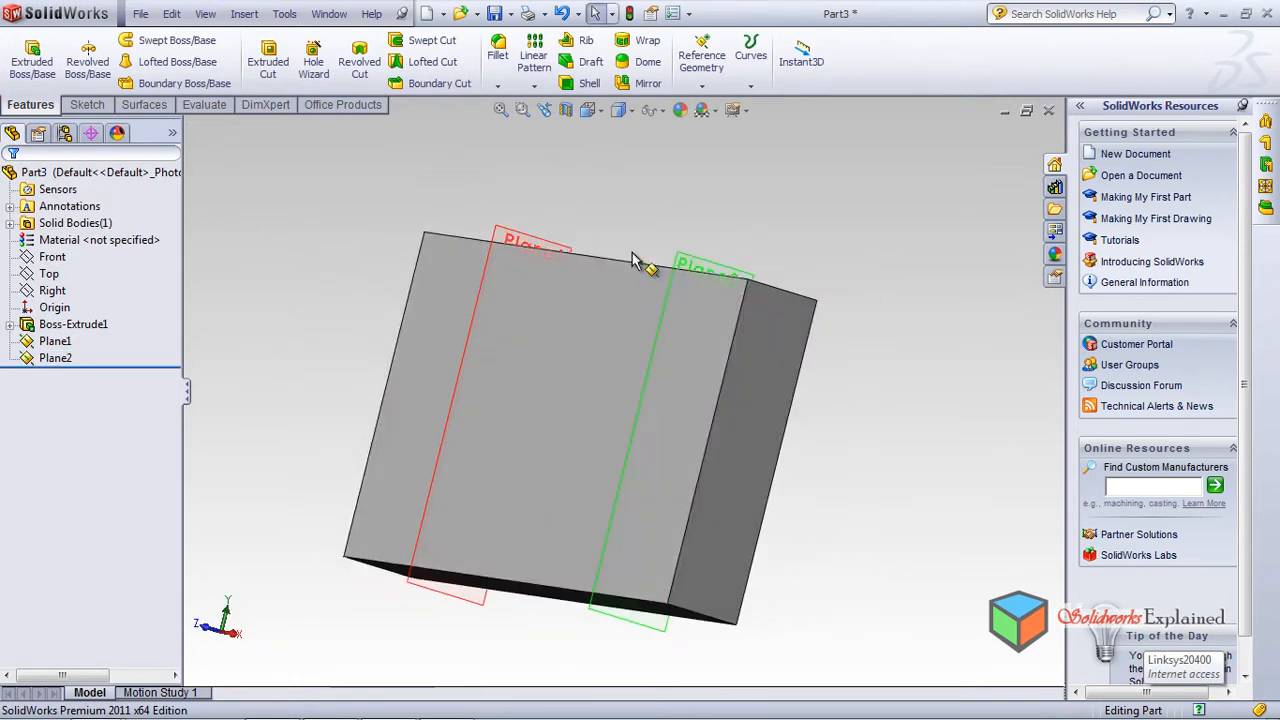
{"action": "left_click", "coordinate": [756, 396]}
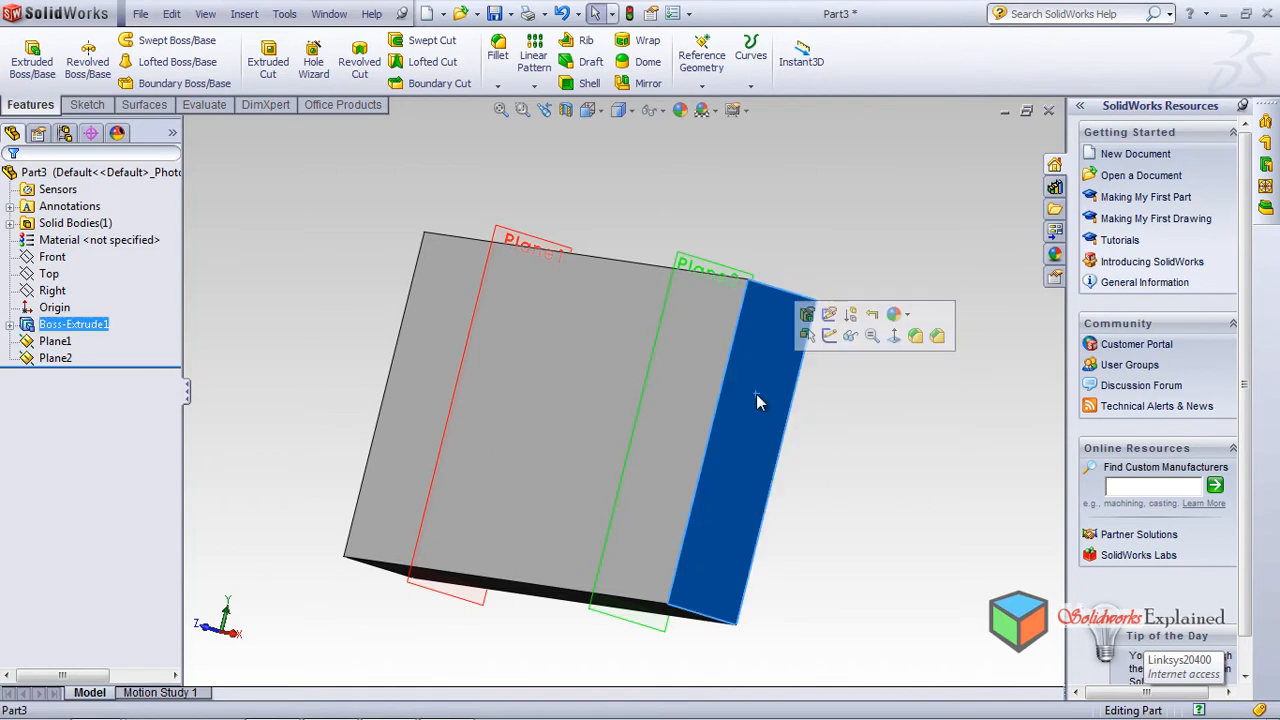
{"action": "left_click", "coordinate": [705, 90]}
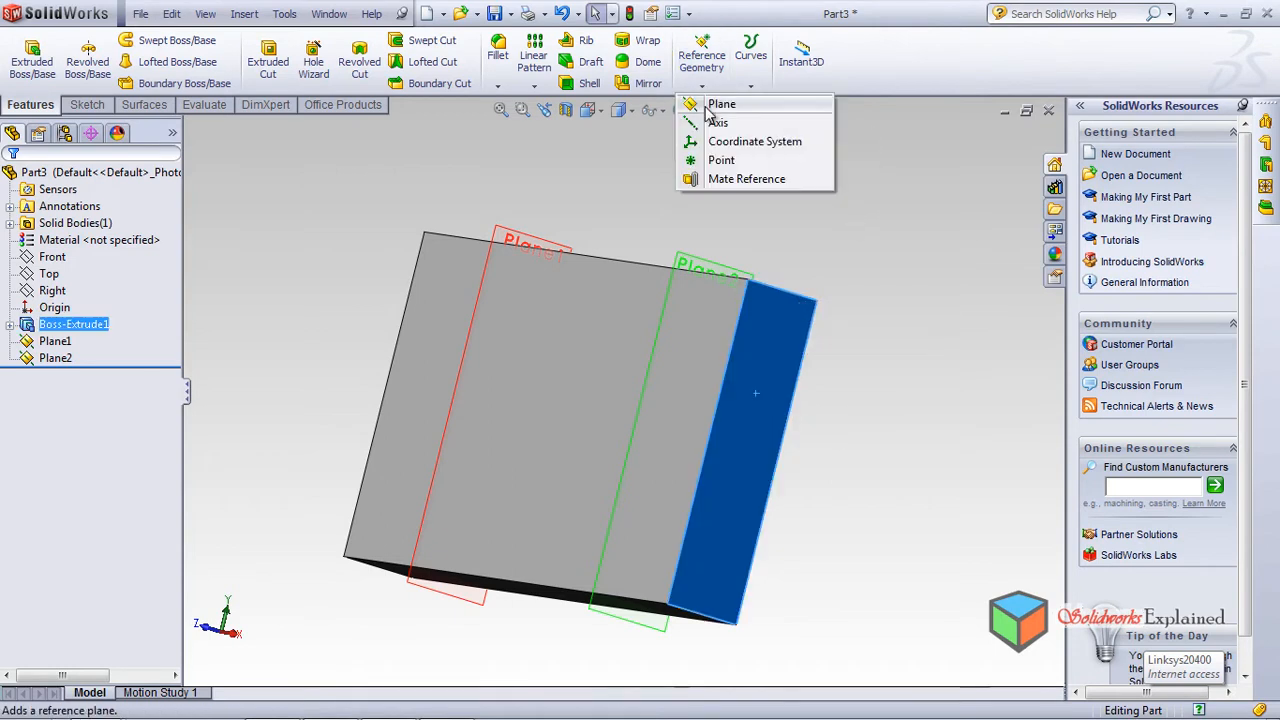
{"action": "left_click", "coordinate": [712, 105]}
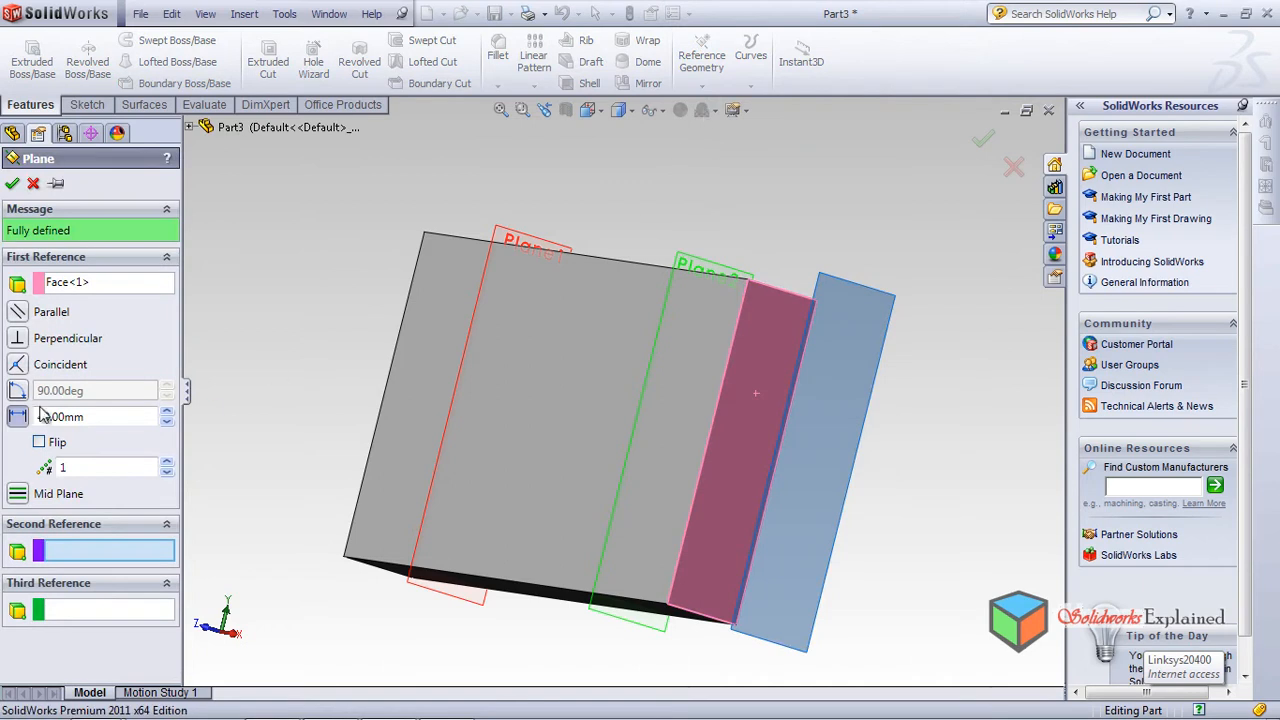
{"action": "left_click", "coordinate": [40, 443]}
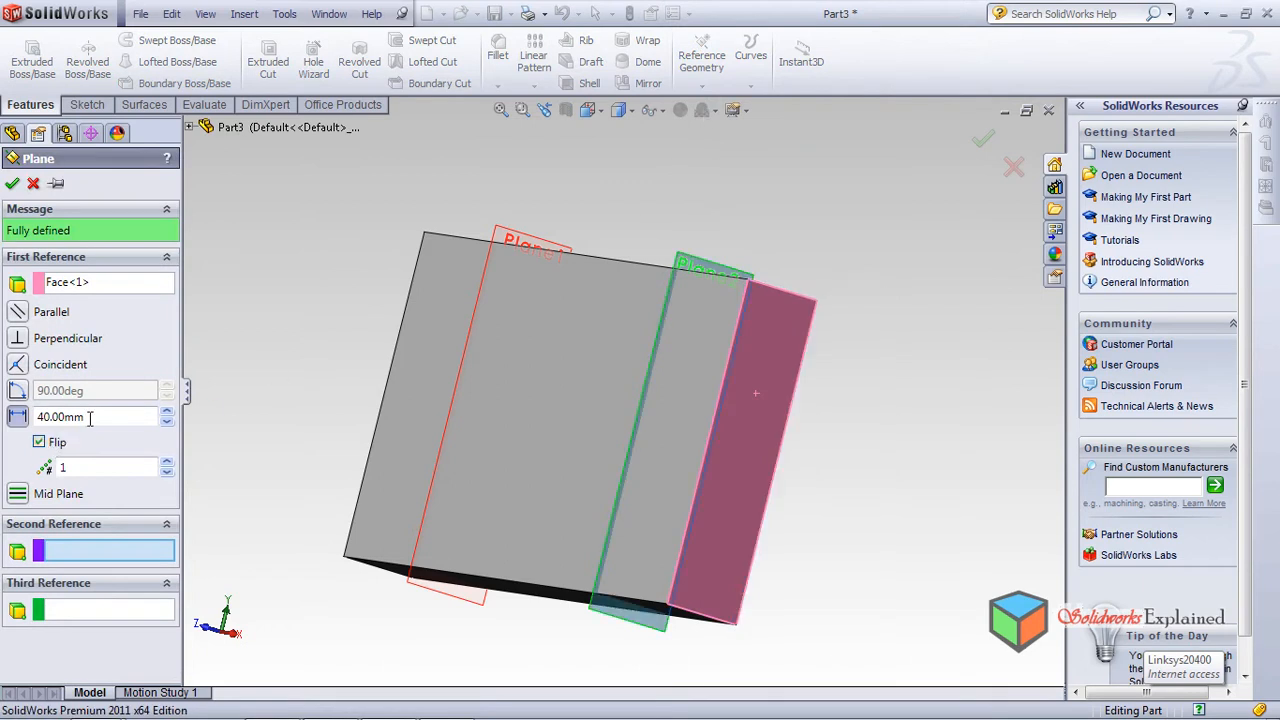
{"action": "middle_click_drag", "start_coordinate": [652, 186], "coordinate": [740, 193]}
{"action": "left_click", "coordinate": [566, 381]}
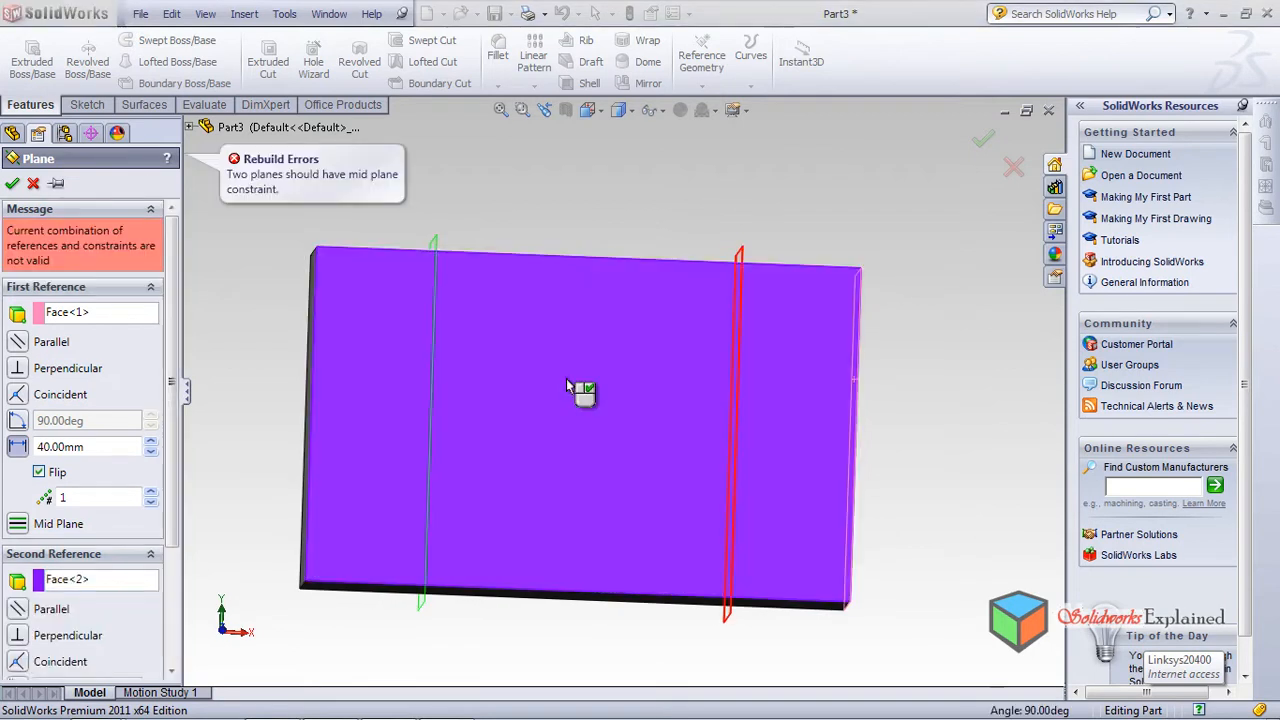
{"action": "left_click", "coordinate": [567, 385]}
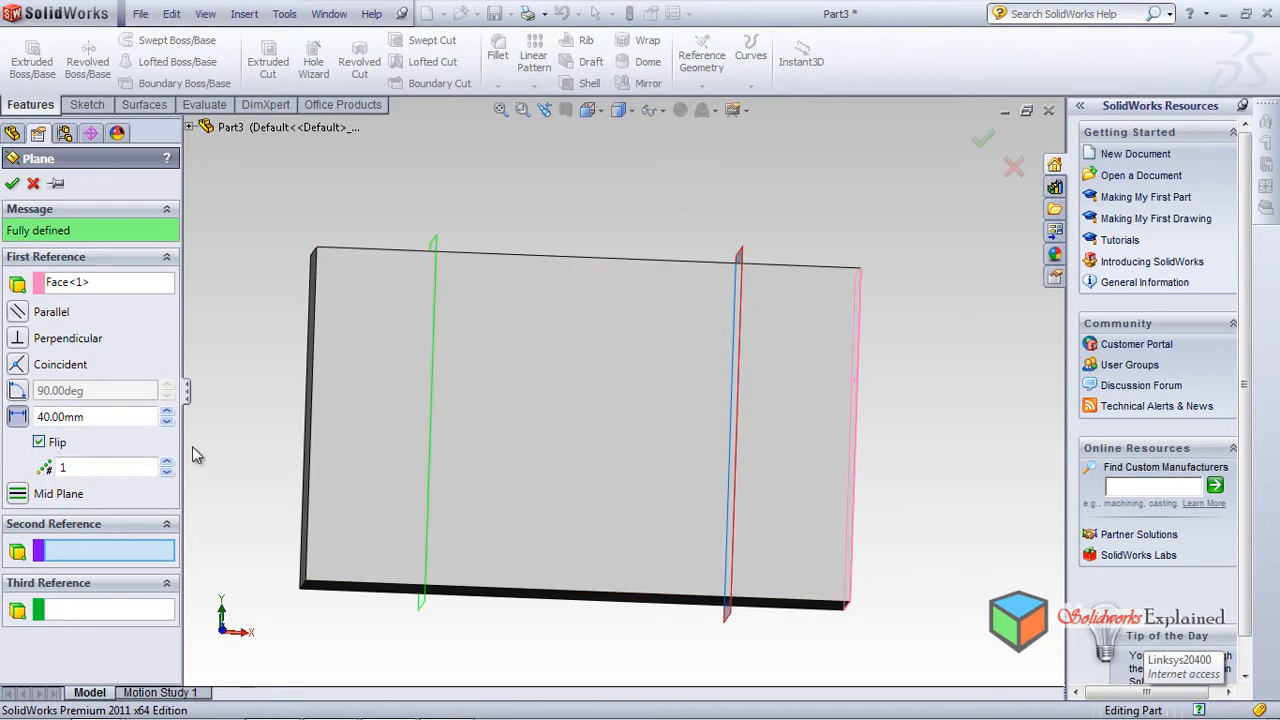
Step: Try offset distances of 80 mm and 90 mm for the third plane to place it near the block's middle
{"action": "left_click_drag", "start_coordinate": [126, 416], "coordinate": [3, 415]}
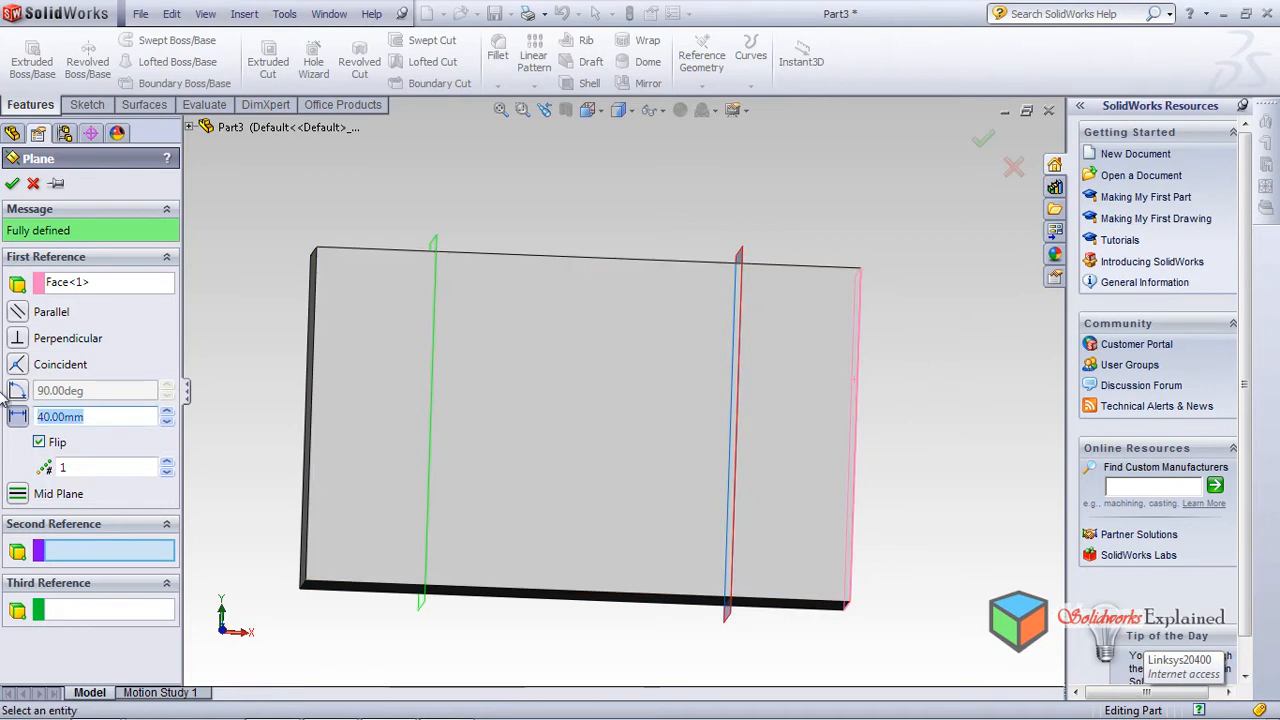
{"action": "type", "text": "80"}
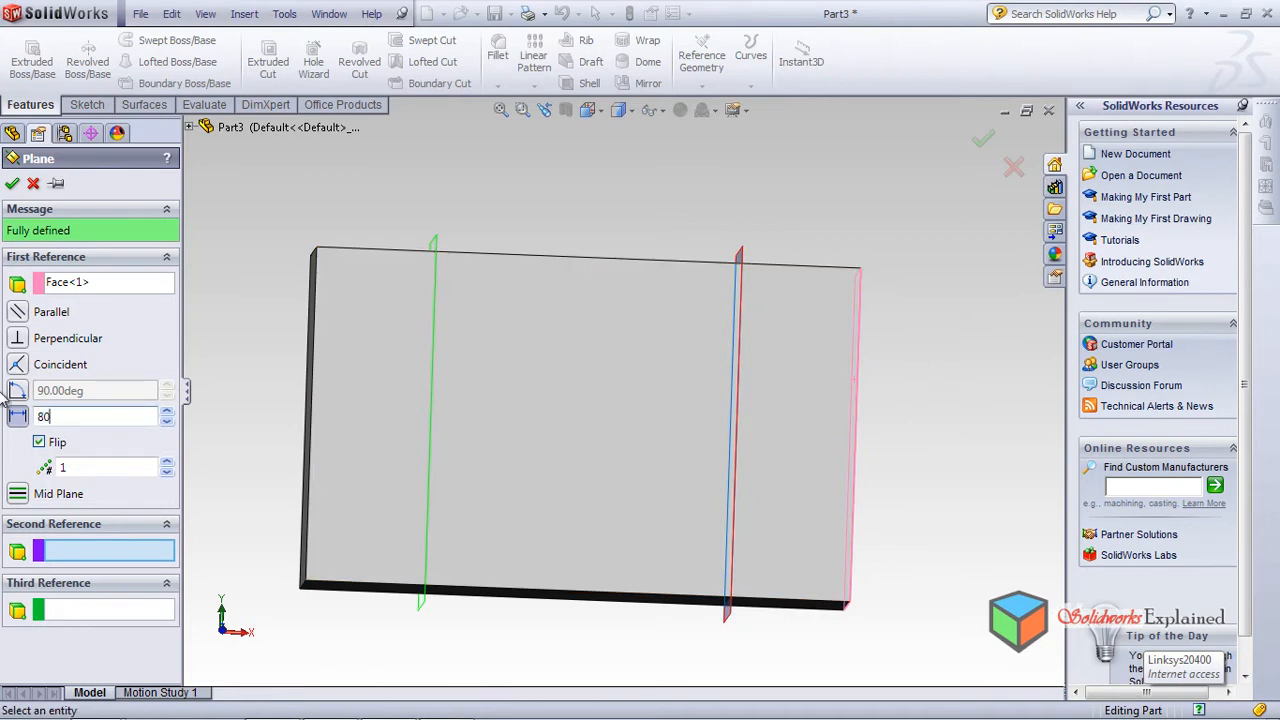
{"action": "key", "text": "Return"}
{"action": "middle_click_drag", "start_coordinate": [892, 218], "coordinate": [886, 243]}
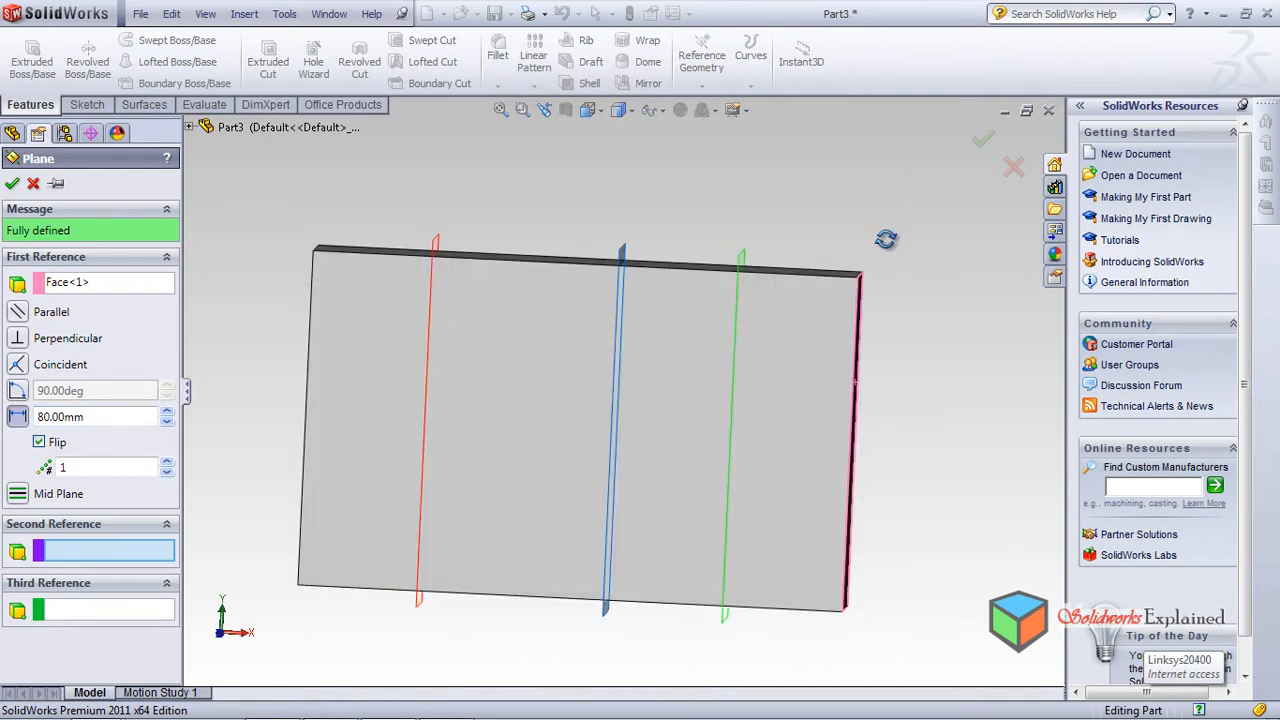
{"action": "left_click_drag", "start_coordinate": [123, 412], "coordinate": [3, 400]}
{"action": "type", "text": "90"}
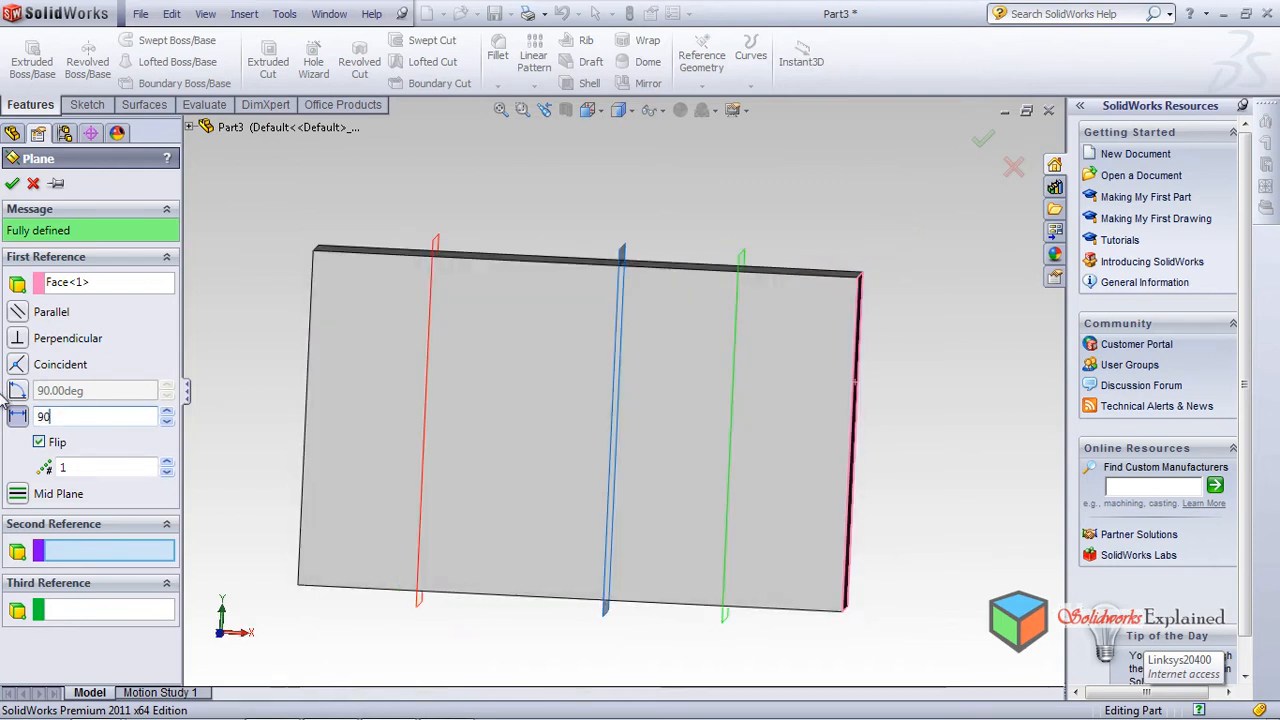
{"action": "key", "text": "Return"}
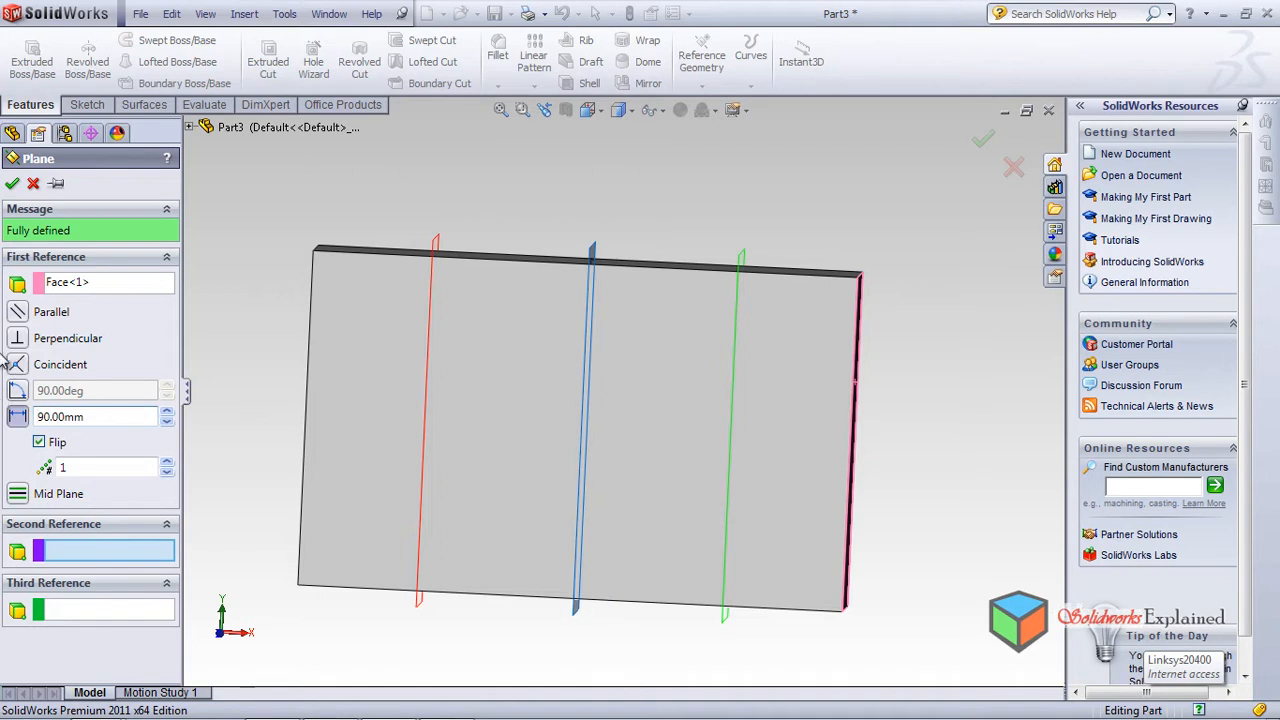
Step: Try a Mid Plane constraint for the third plane, using the block's large face as second reference and flipping the result
{"action": "left_click", "coordinate": [16, 495]}
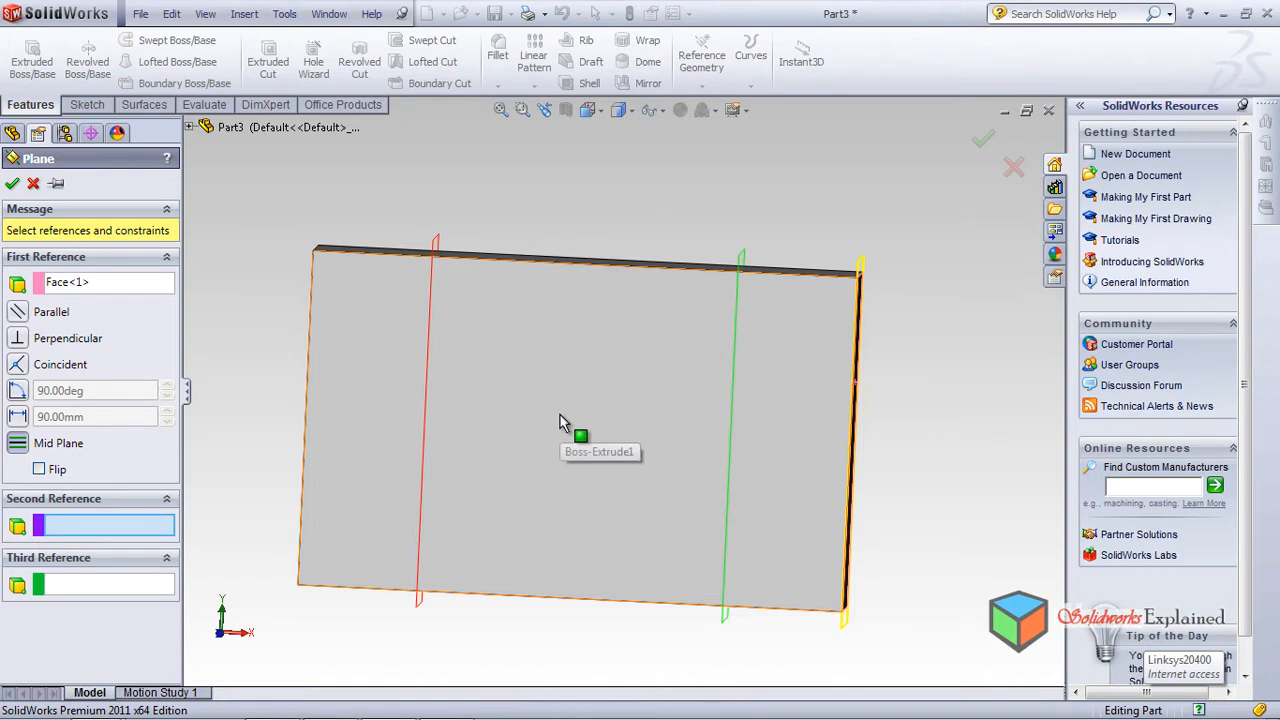
{"action": "left_click", "coordinate": [588, 428]}
{"action": "middle_click_drag", "start_coordinate": [600, 436], "coordinate": [757, 414]}
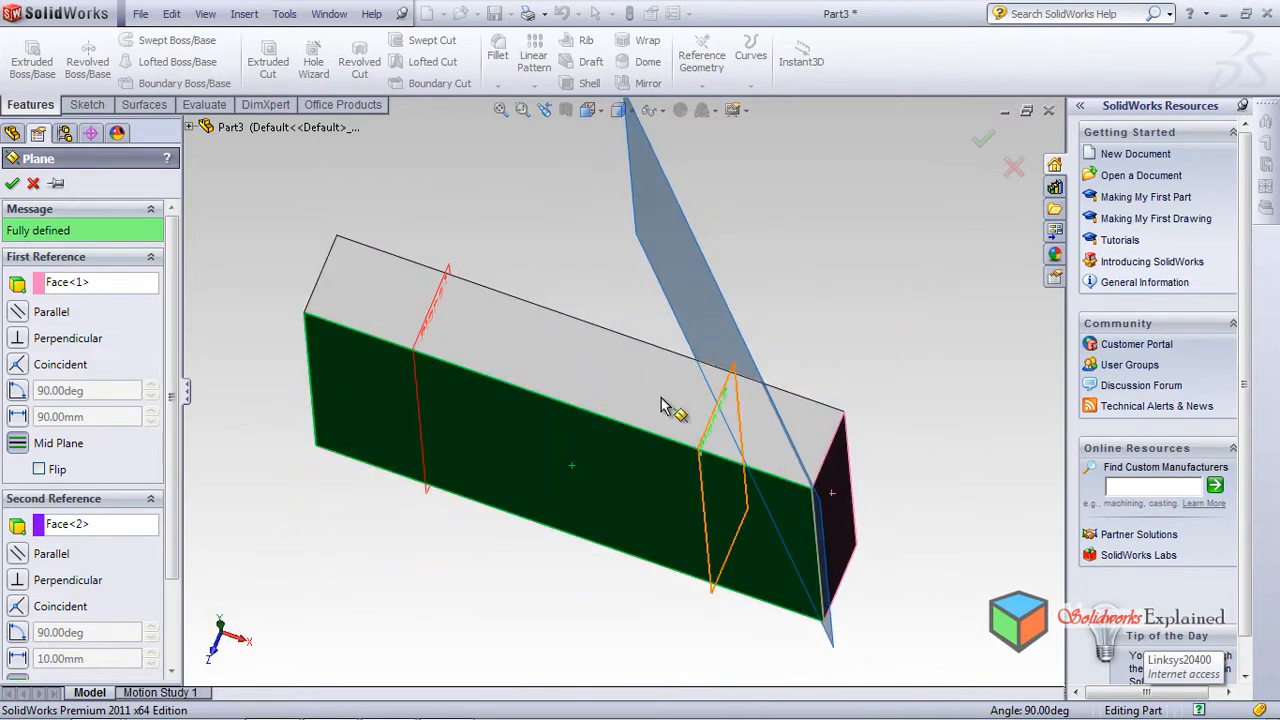
{"action": "left_click", "coordinate": [600, 368]}
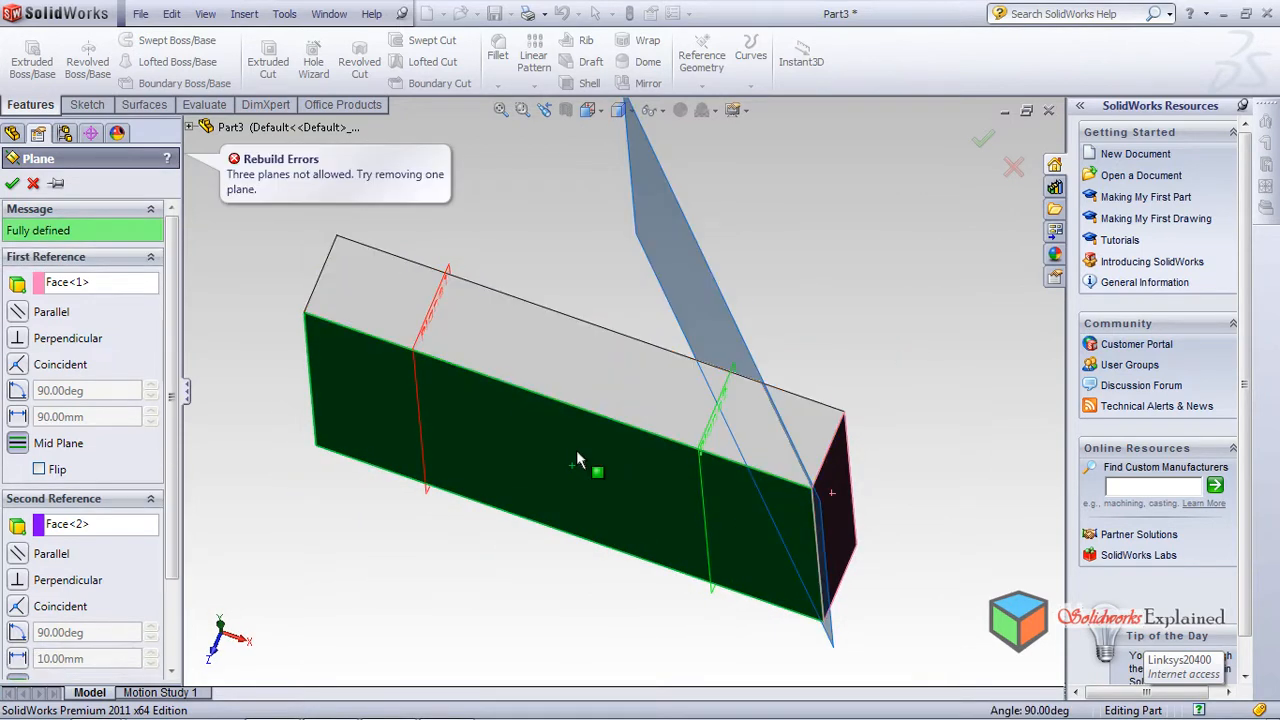
{"action": "middle_click_drag", "start_coordinate": [519, 536], "coordinate": [501, 376]}
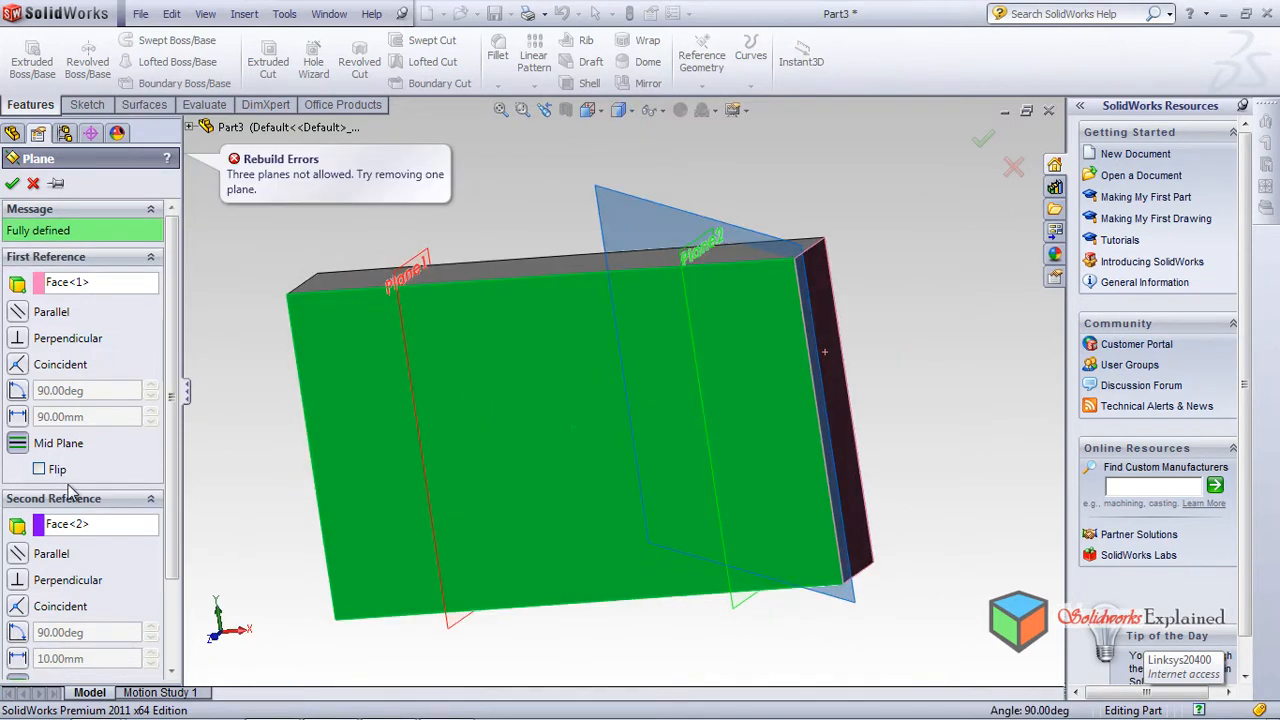
{"action": "left_click", "coordinate": [20, 445]}
{"action": "left_click", "coordinate": [48, 471]}
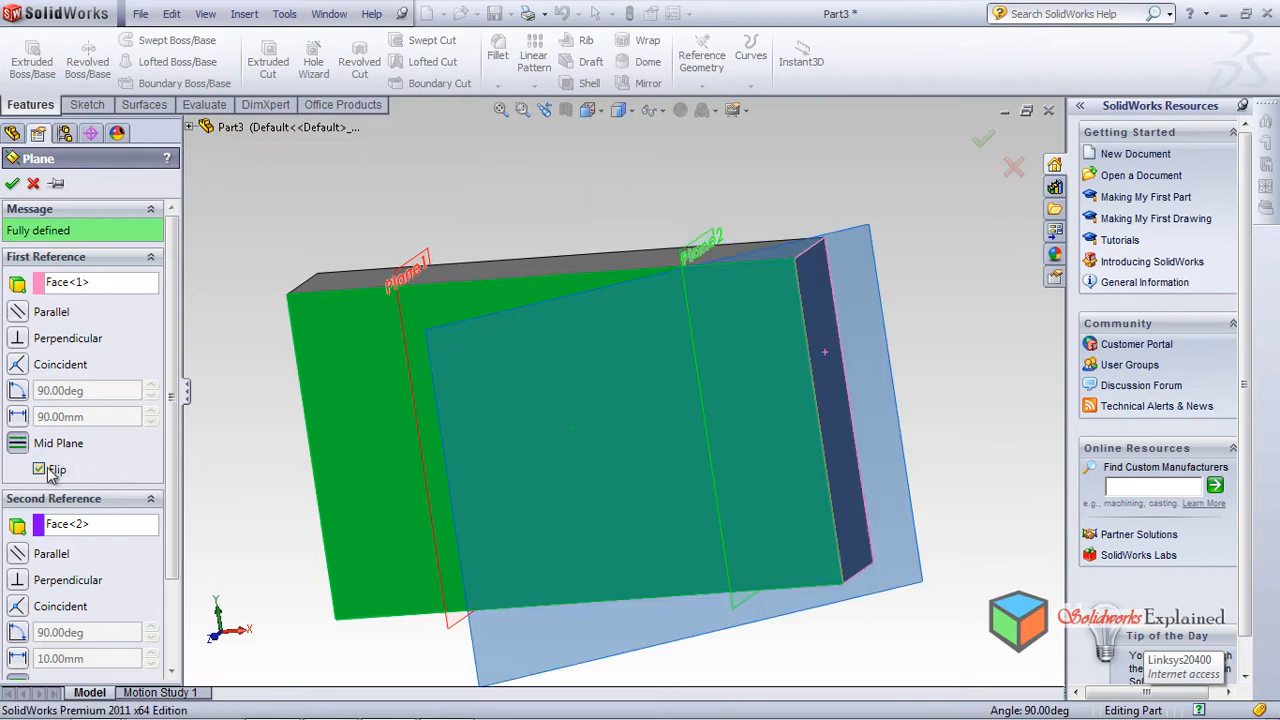
{"action": "middle_click_drag", "start_coordinate": [627, 355], "coordinate": [643, 386]}
{"action": "left_click", "coordinate": [481, 318]}
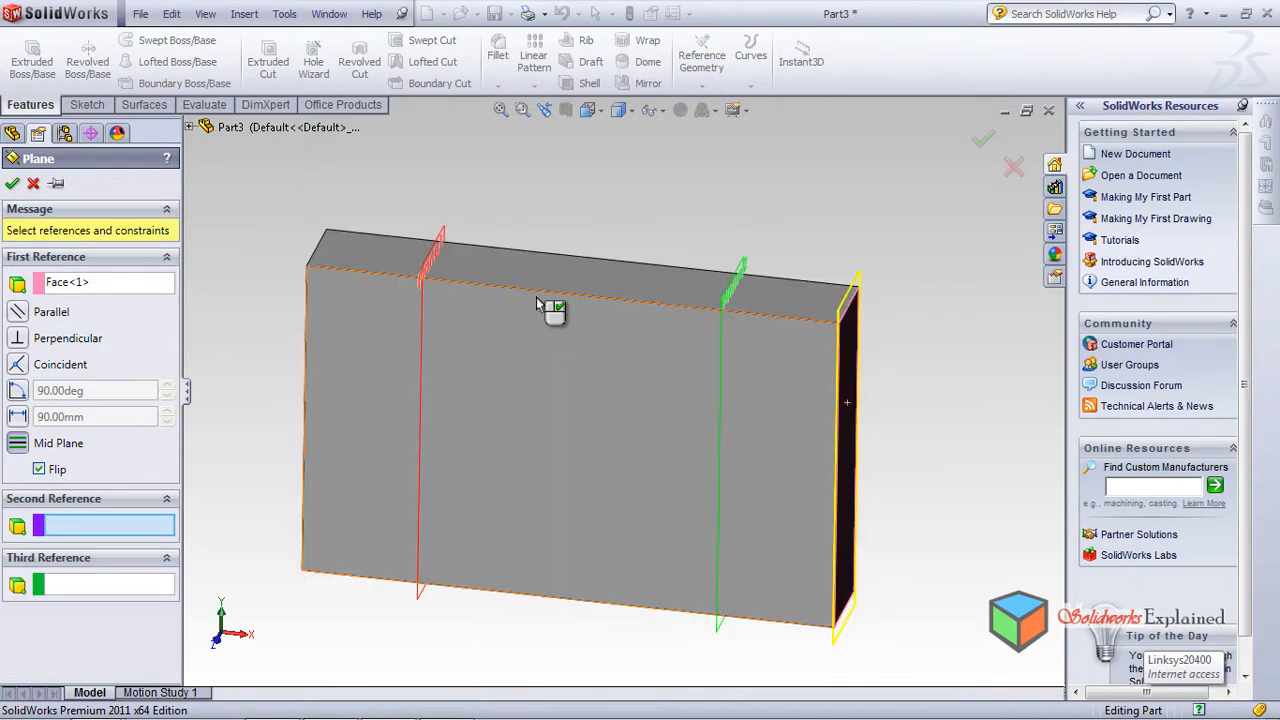
{"action": "middle_click_drag", "start_coordinate": [623, 155], "coordinate": [570, 580]}
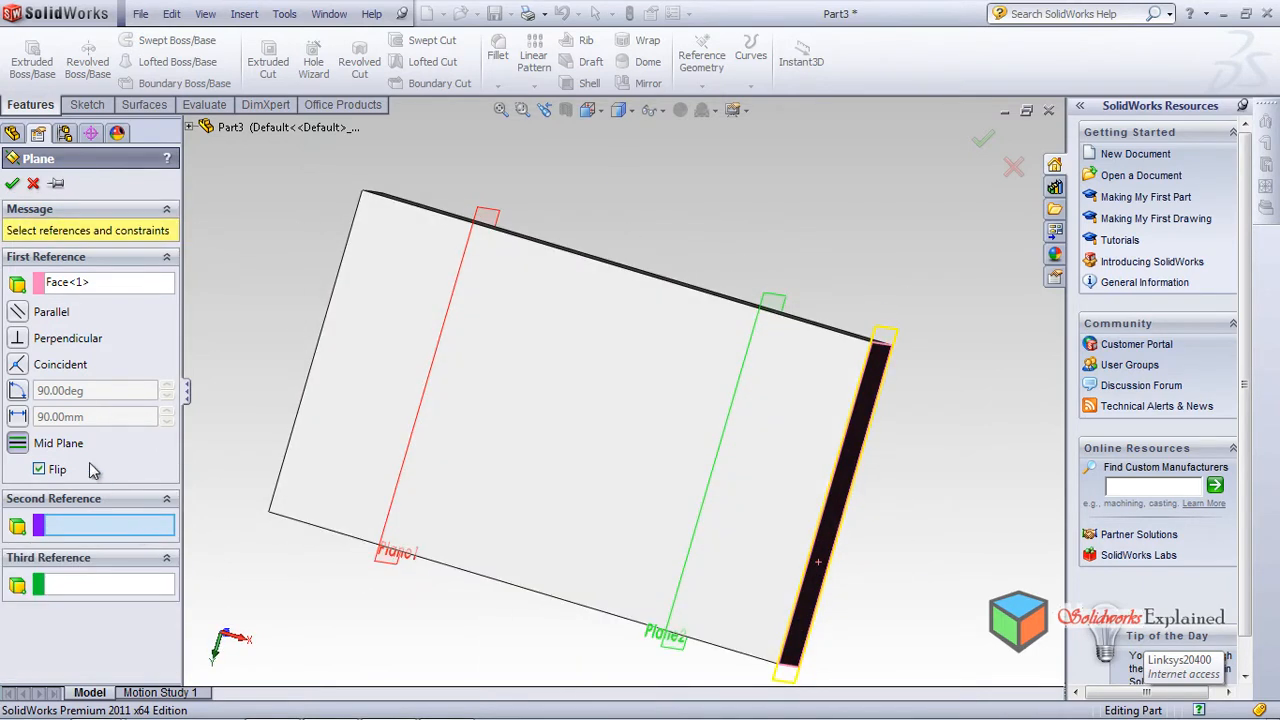
Step: Return the third plane to a flipped 90 mm offset from the end face and create it
{"action": "left_click", "coordinate": [20, 416]}
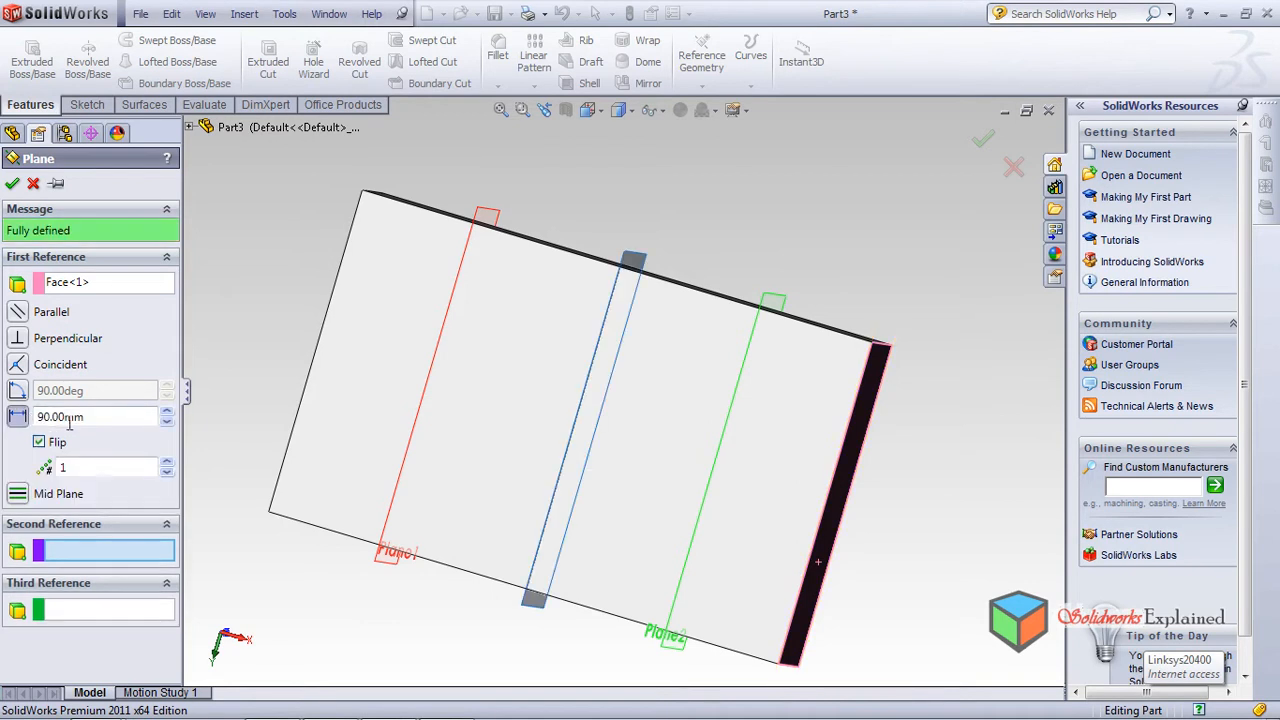
{"action": "mouse_move", "coordinate": [962, 355]}
{"action": "middle_mouse_down"}
{"action": "mouse_move", "coordinate": [923, 303]}
{"action": "mouse_move", "coordinate": [966, 400]}
{"action": "mouse_move", "coordinate": [947, 349]}
{"action": "middle_mouse_up"}
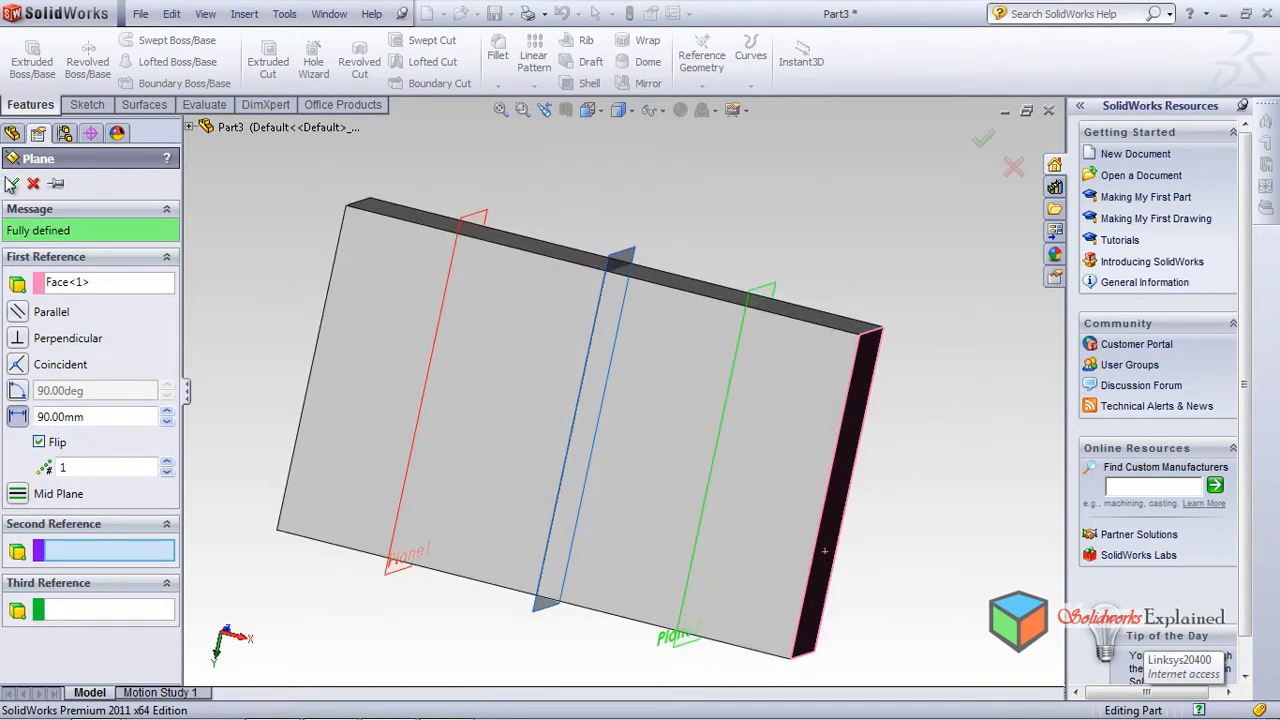
{"action": "left_click", "coordinate": [14, 186]}
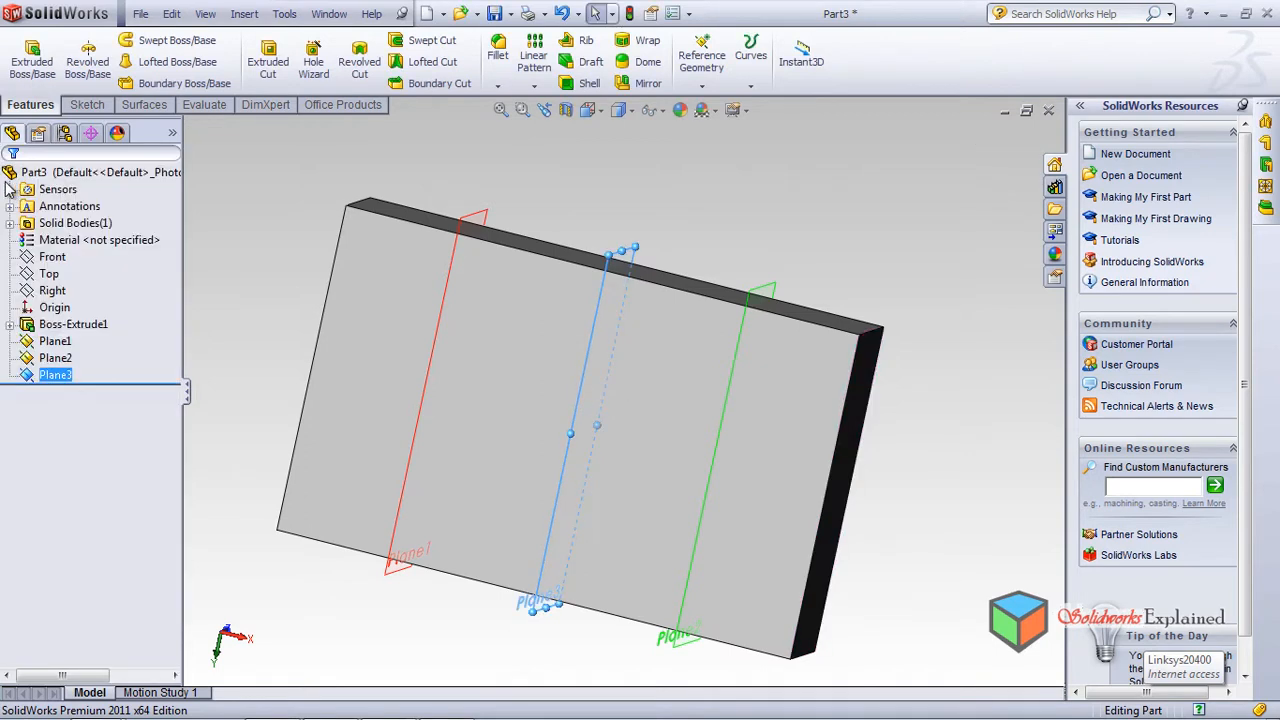
{"action": "middle_click_drag", "start_coordinate": [632, 224], "coordinate": [673, 582]}
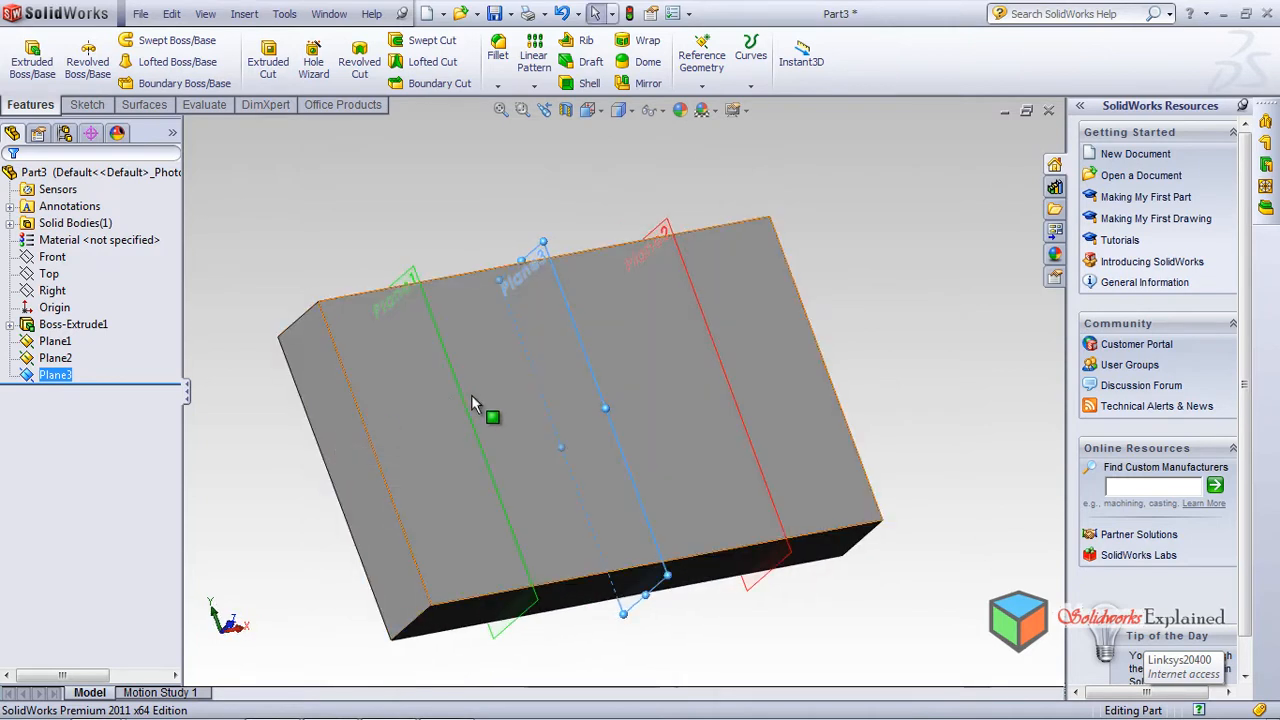
{"action": "left_click", "coordinate": [937, 251]}
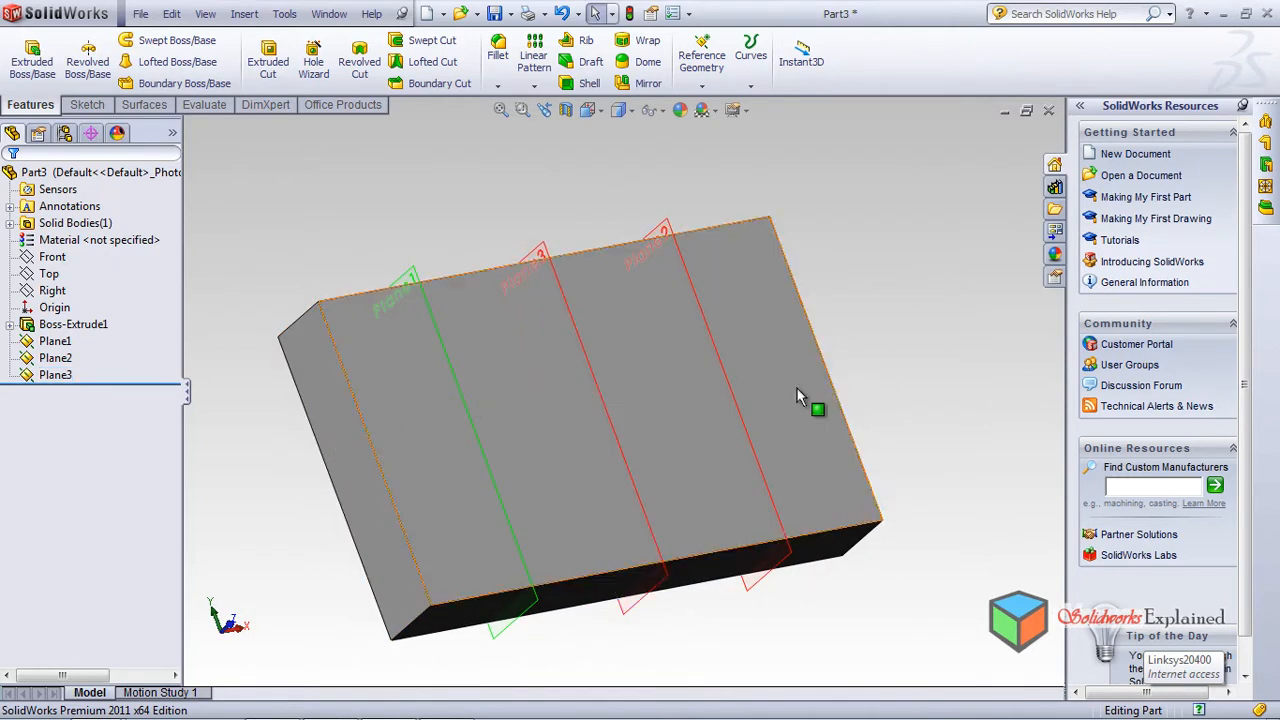
Step: Sketch a circle of about 23 mm radius on the narrow end face nearest Plane1, above the face's centre, and close the sketch
{"action": "left_click", "coordinate": [360, 496]}
{"action": "left_click", "coordinate": [87, 104]}
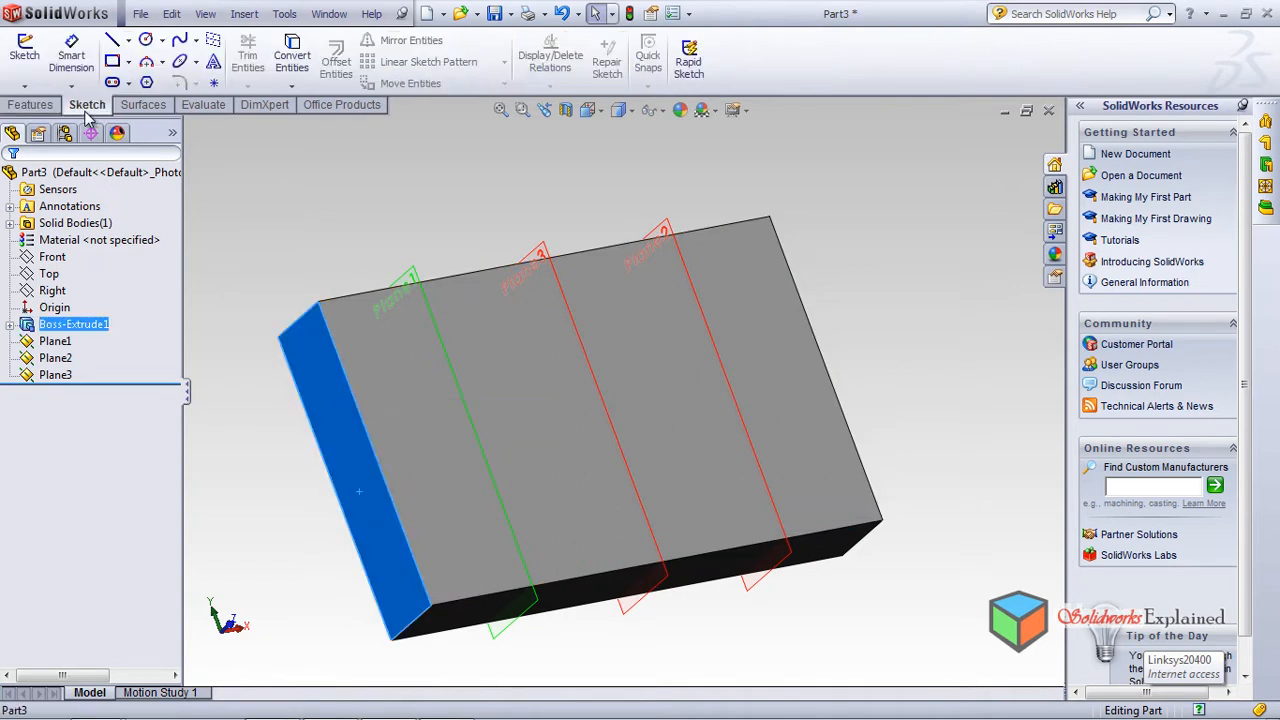
{"action": "left_click", "coordinate": [146, 39]}
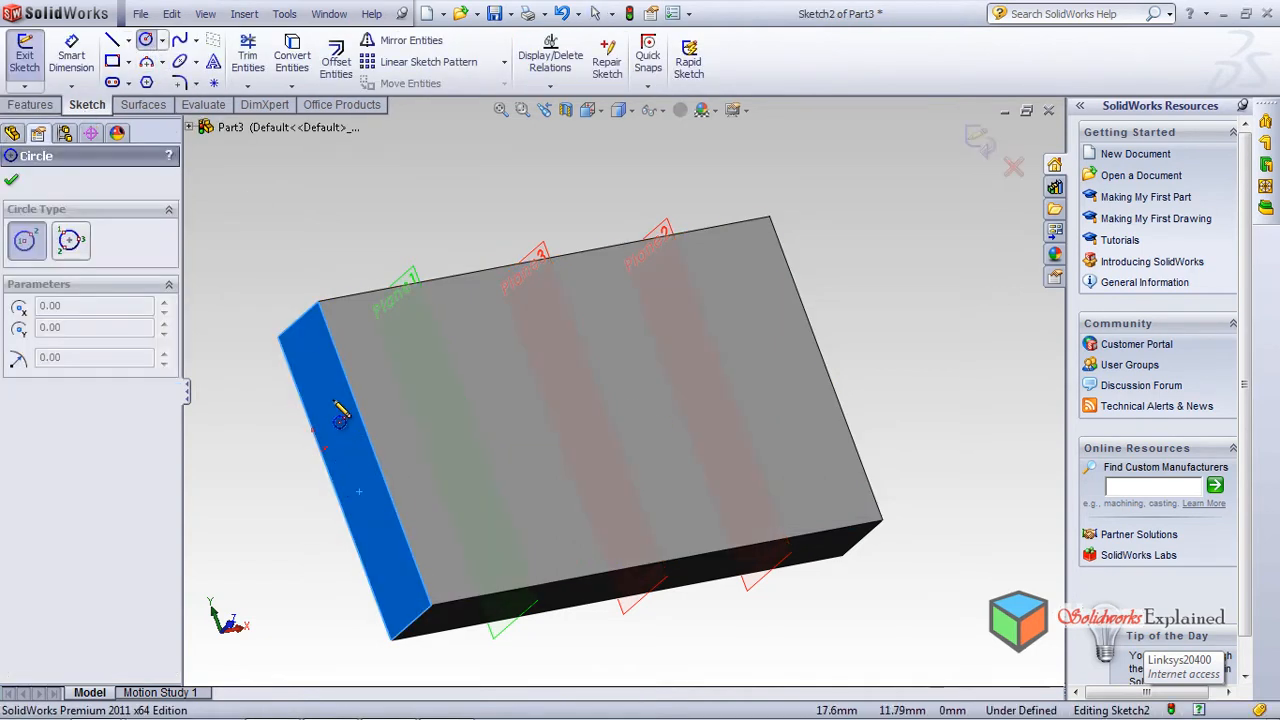
{"action": "left_click", "coordinate": [326, 396]}
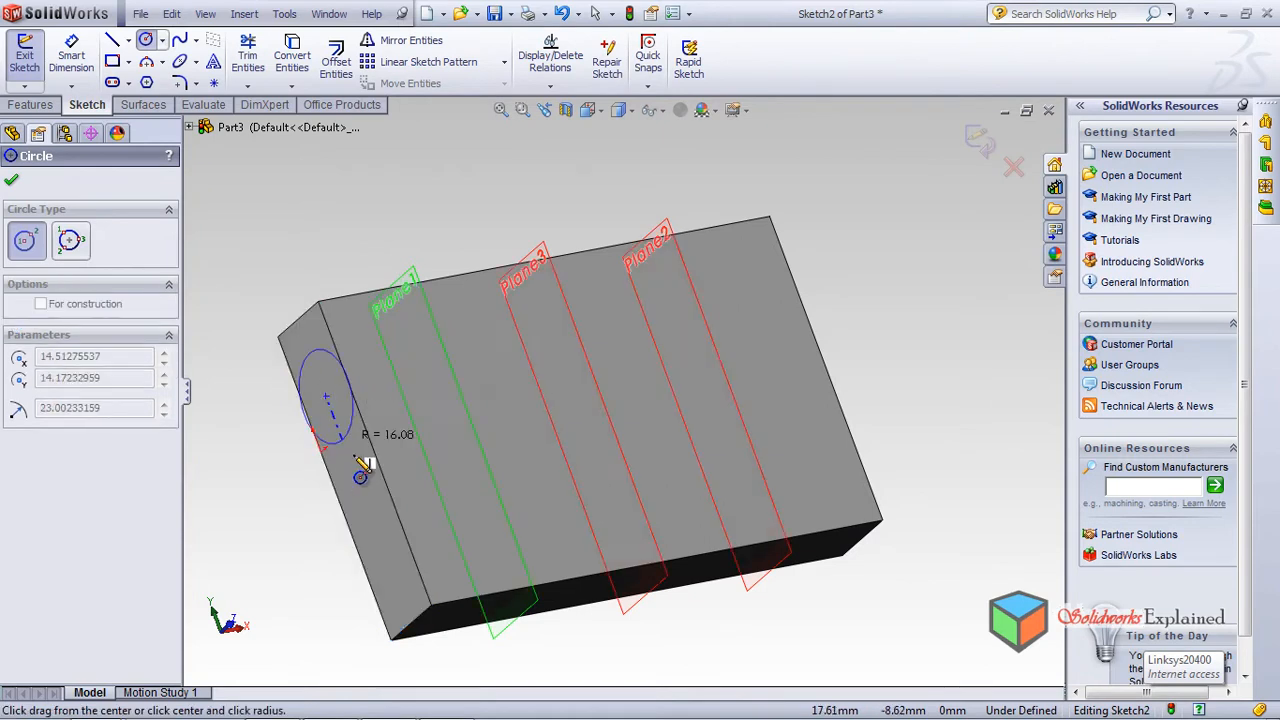
{"action": "left_click", "coordinate": [358, 452]}
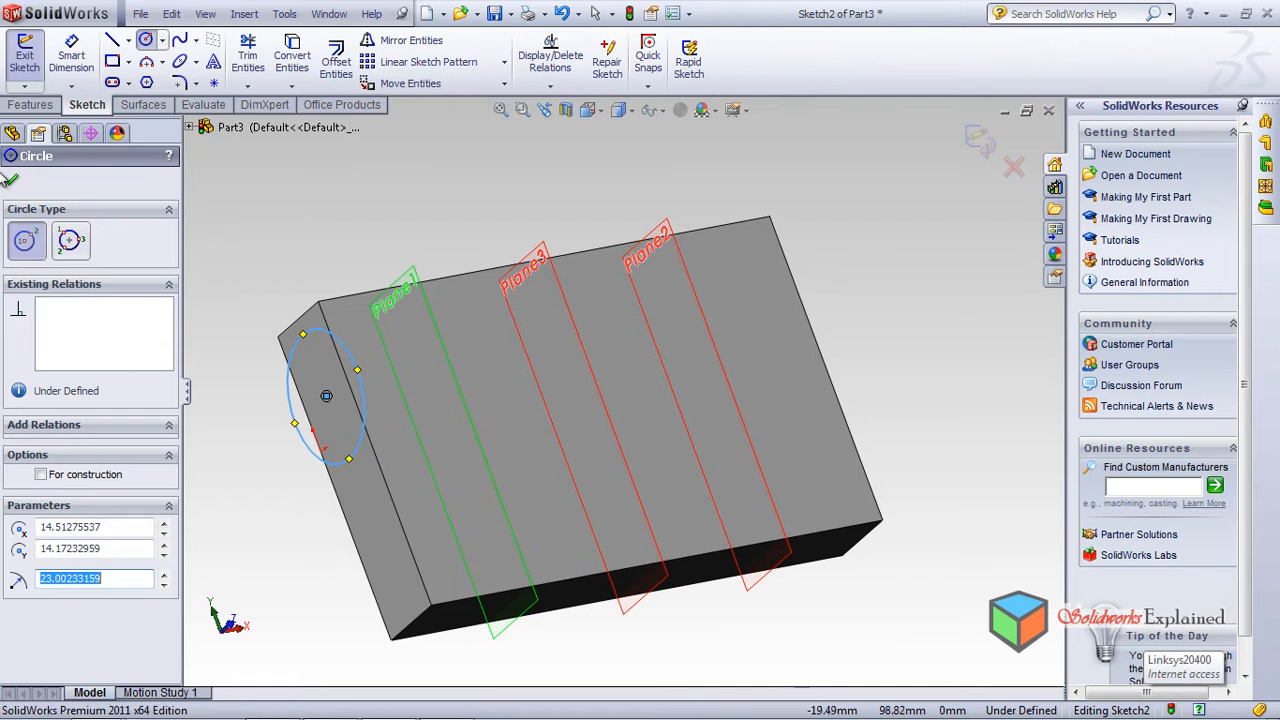
{"action": "left_click", "coordinate": [12, 181]}
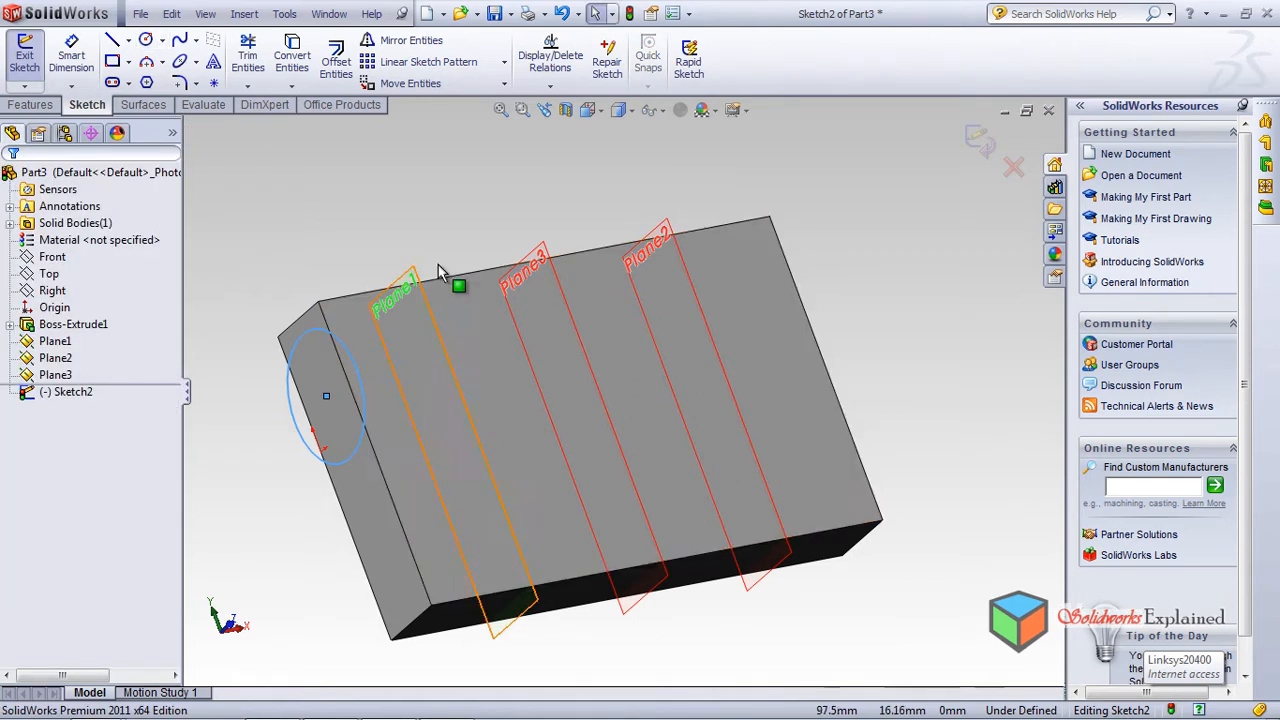
{"action": "left_click", "coordinate": [978, 140]}
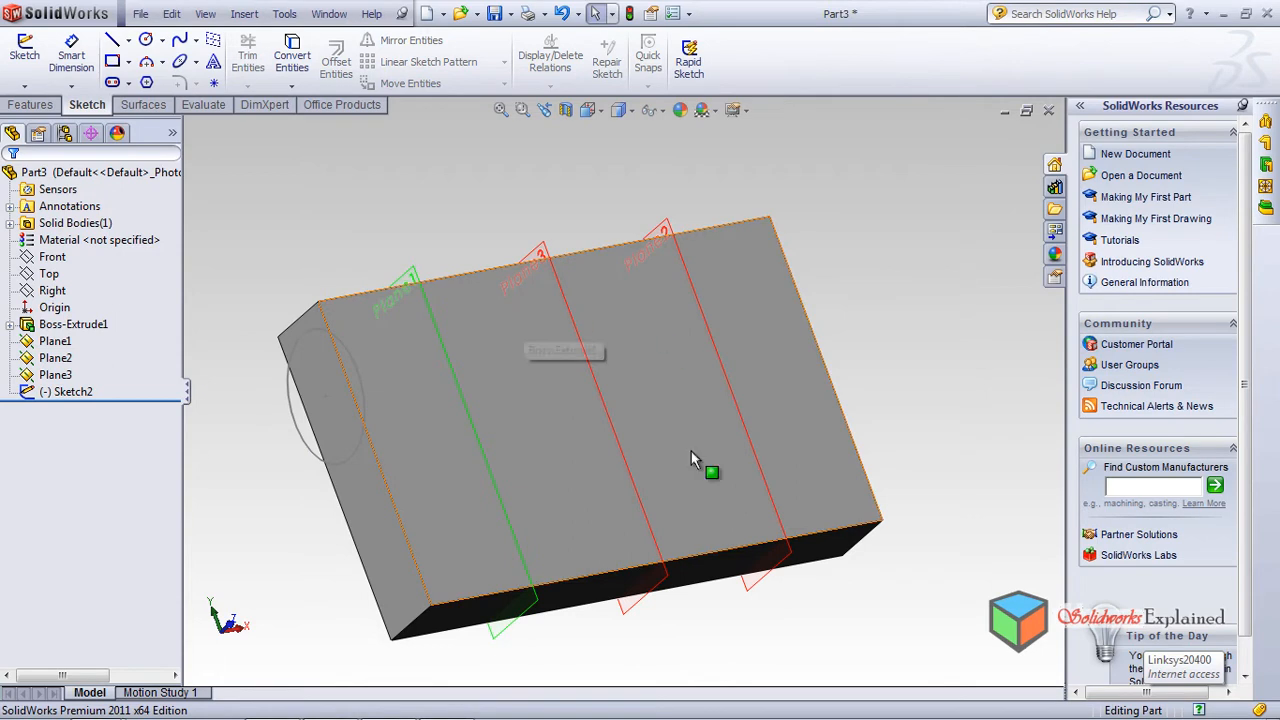
Step: Sketch a circle of about 13 mm radius on Plane1, concentric with the end-face circle, and close the sketch
{"action": "left_click", "coordinate": [443, 343]}
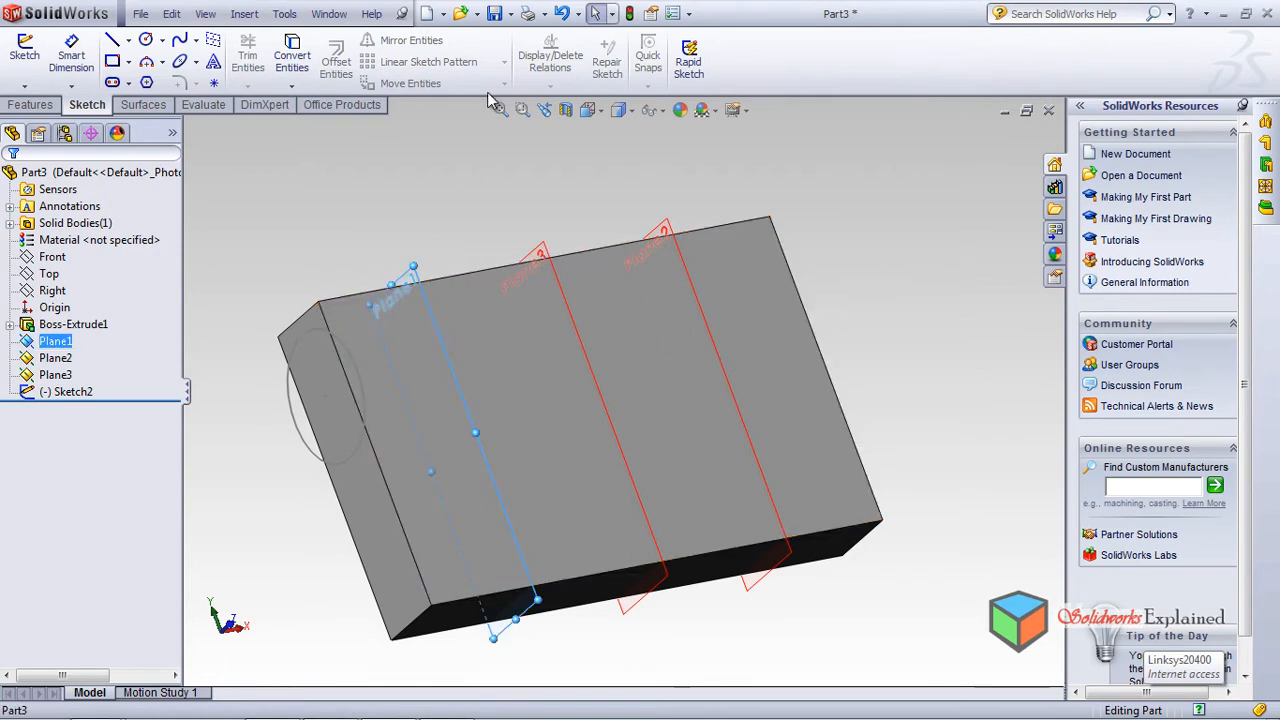
{"action": "left_click", "coordinate": [590, 113]}
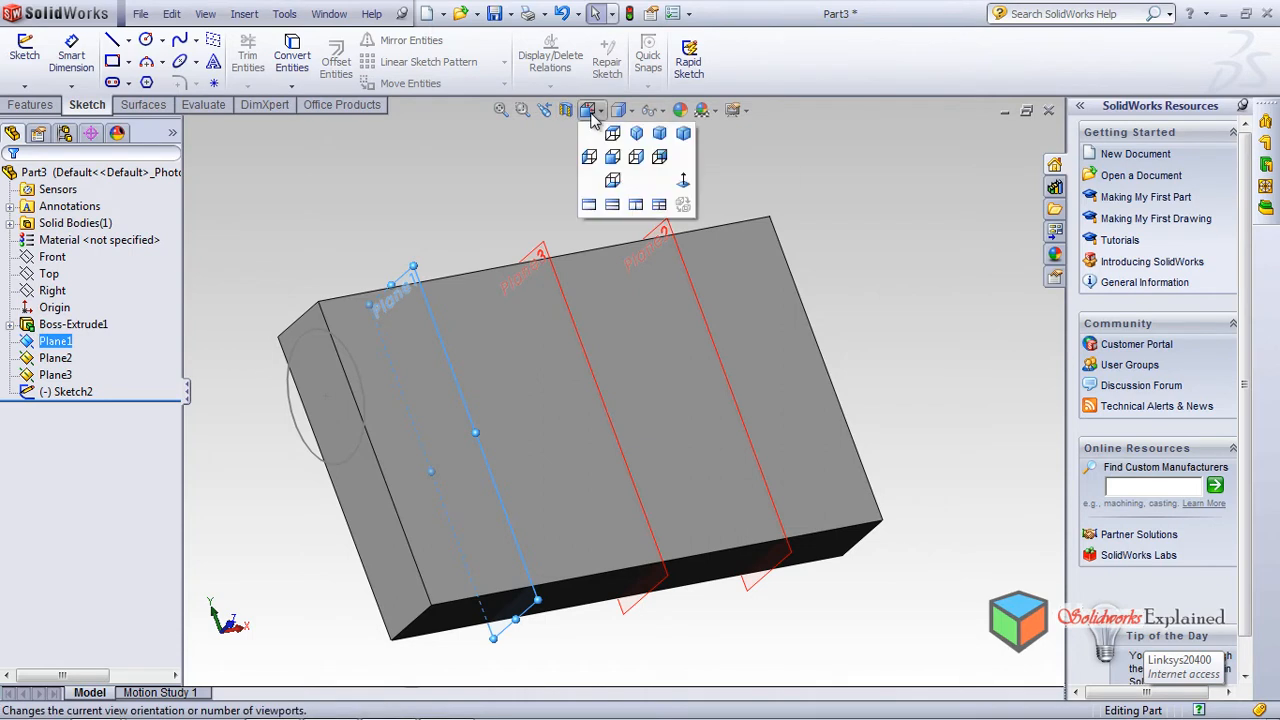
{"action": "left_click", "coordinate": [611, 160]}
{"action": "left_click", "coordinate": [588, 110]}
{"action": "left_click", "coordinate": [590, 158]}
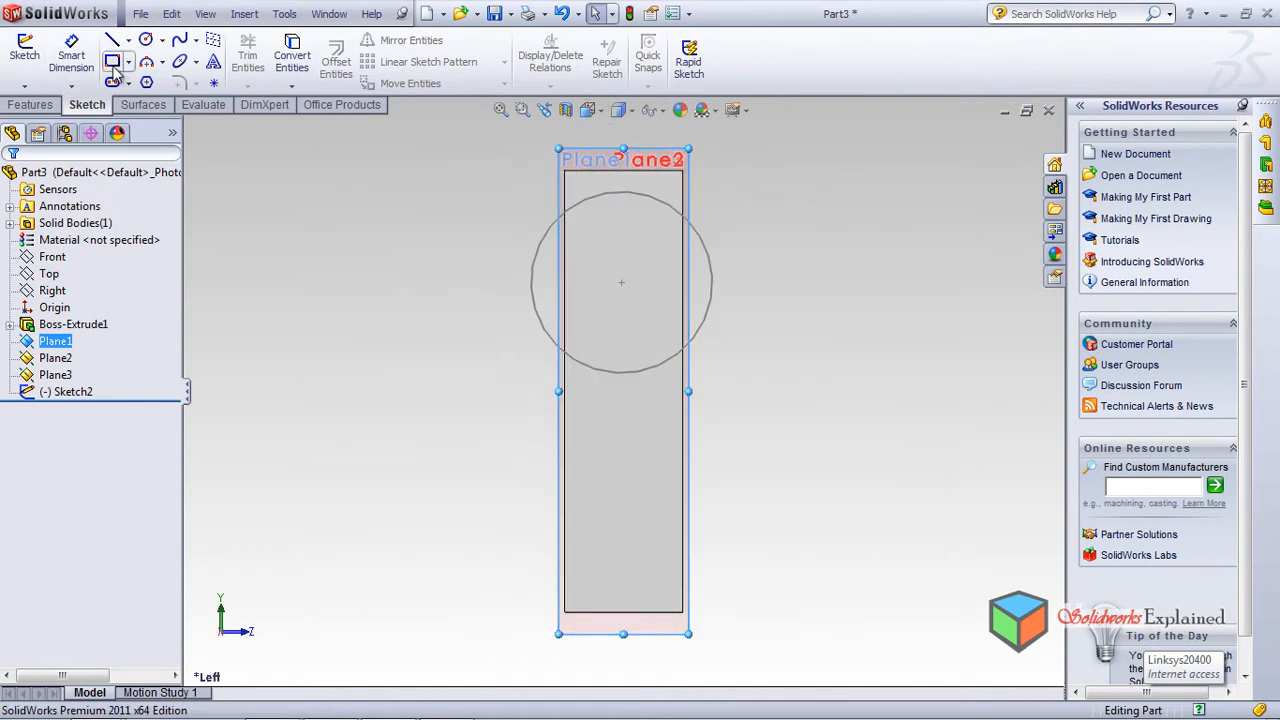
{"action": "left_click", "coordinate": [145, 40]}
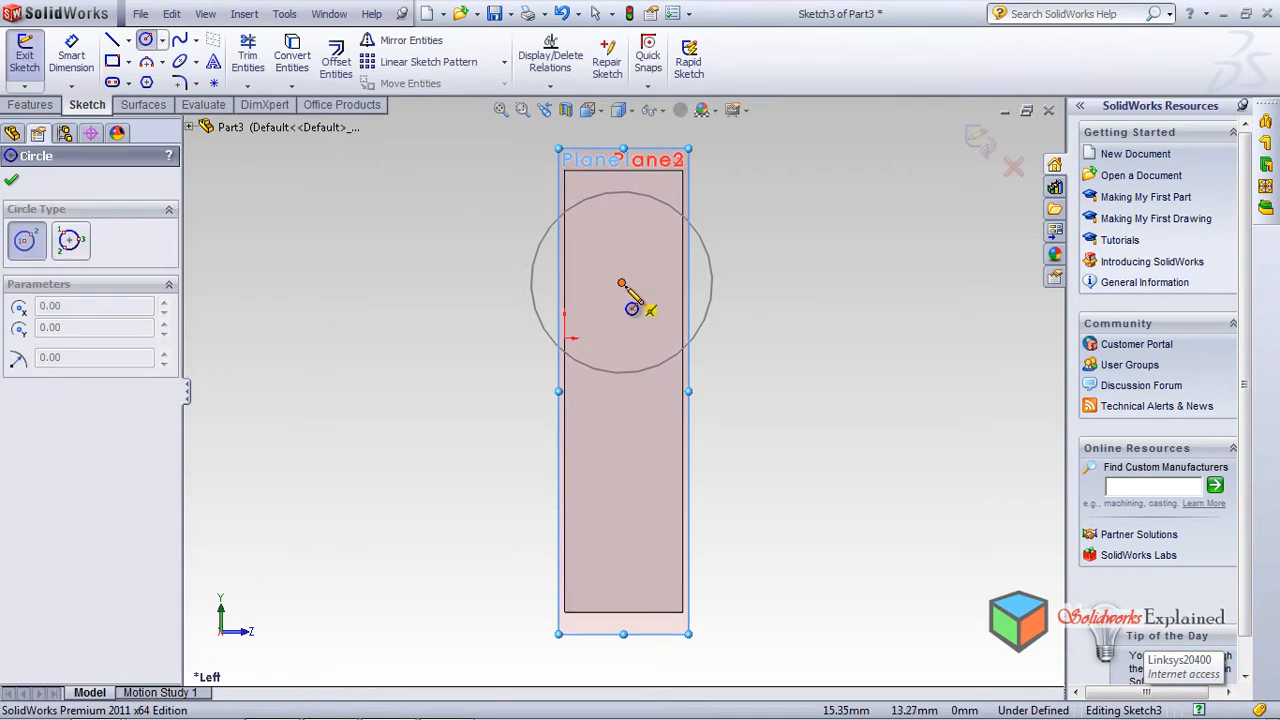
{"action": "left_click", "coordinate": [621, 284]}
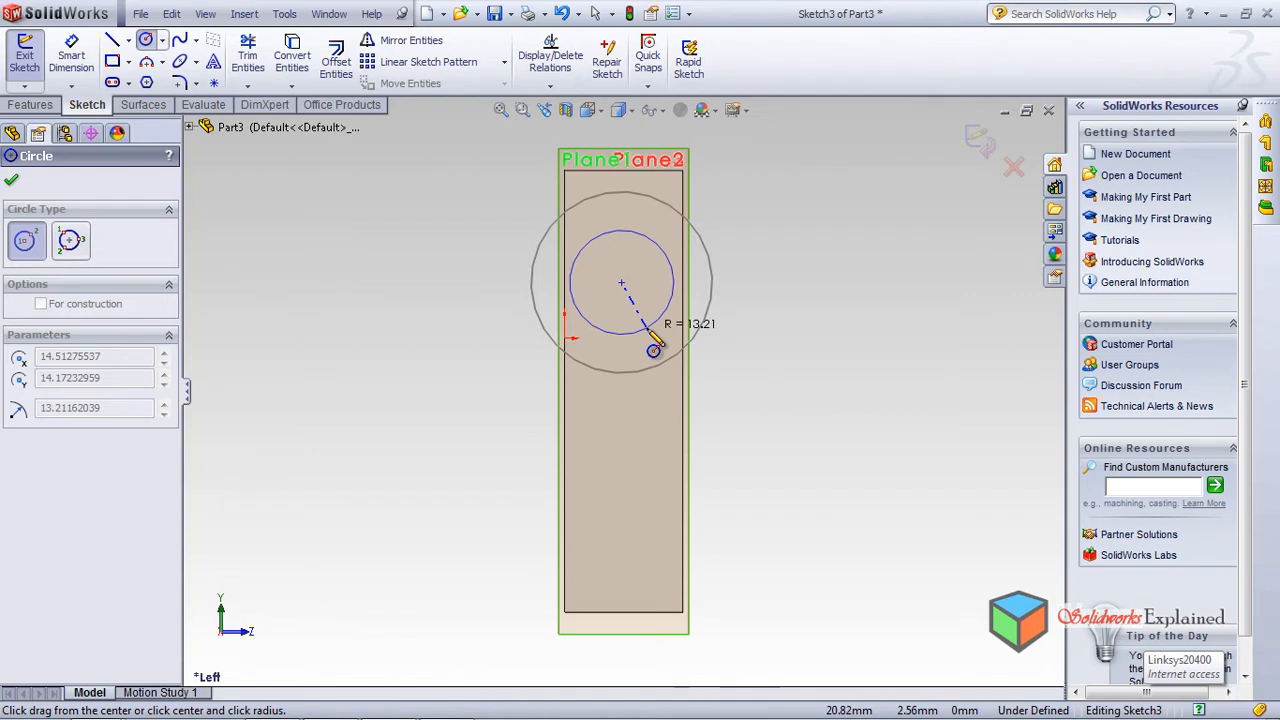
{"action": "left_click", "coordinate": [653, 349]}
{"action": "left_click", "coordinate": [13, 180]}
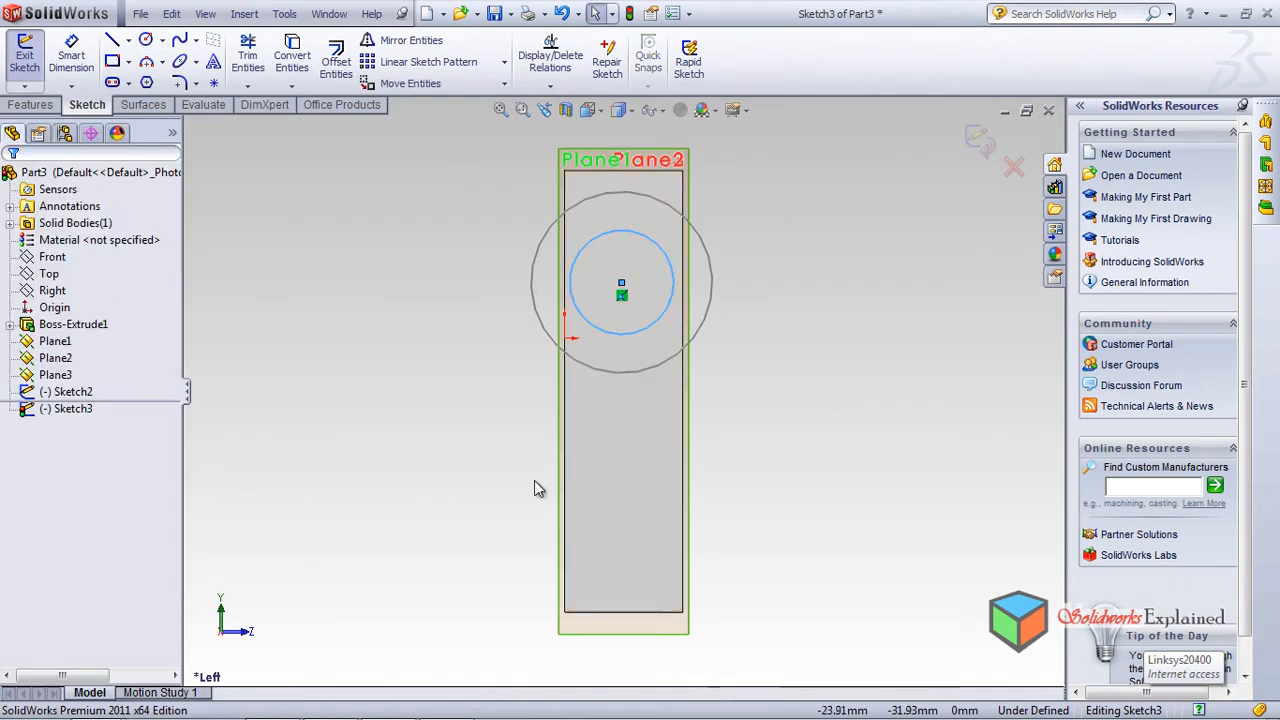
{"action": "left_click", "coordinate": [978, 140]}
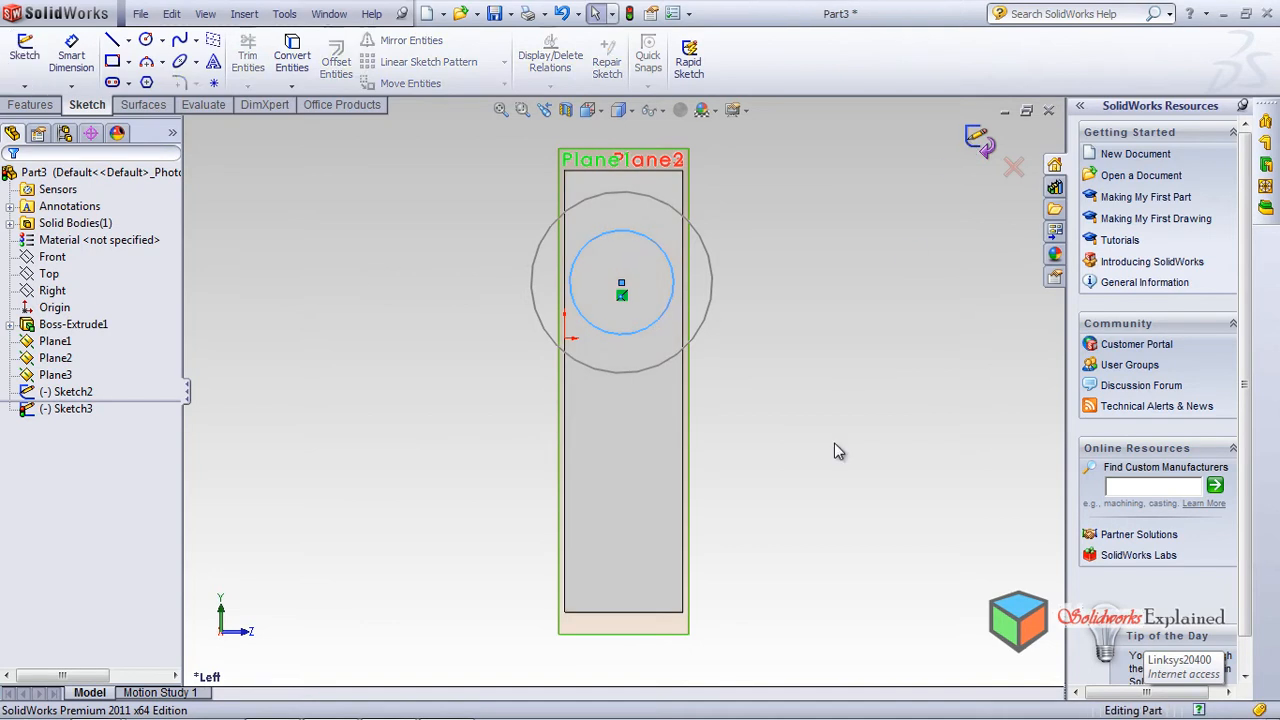
Step: Sketch a circle of about 6.7 mm radius on Plane3, sharing the centre of the existing circles, and close the sketch
{"action": "mouse_move", "coordinate": [834, 442]}
{"action": "middle_mouse_down"}
{"action": "mouse_move", "coordinate": [748, 491]}
{"action": "mouse_move", "coordinate": [703, 457]}
{"action": "mouse_move", "coordinate": [729, 449]}
{"action": "mouse_move", "coordinate": [724, 346]}
{"action": "middle_mouse_up"}
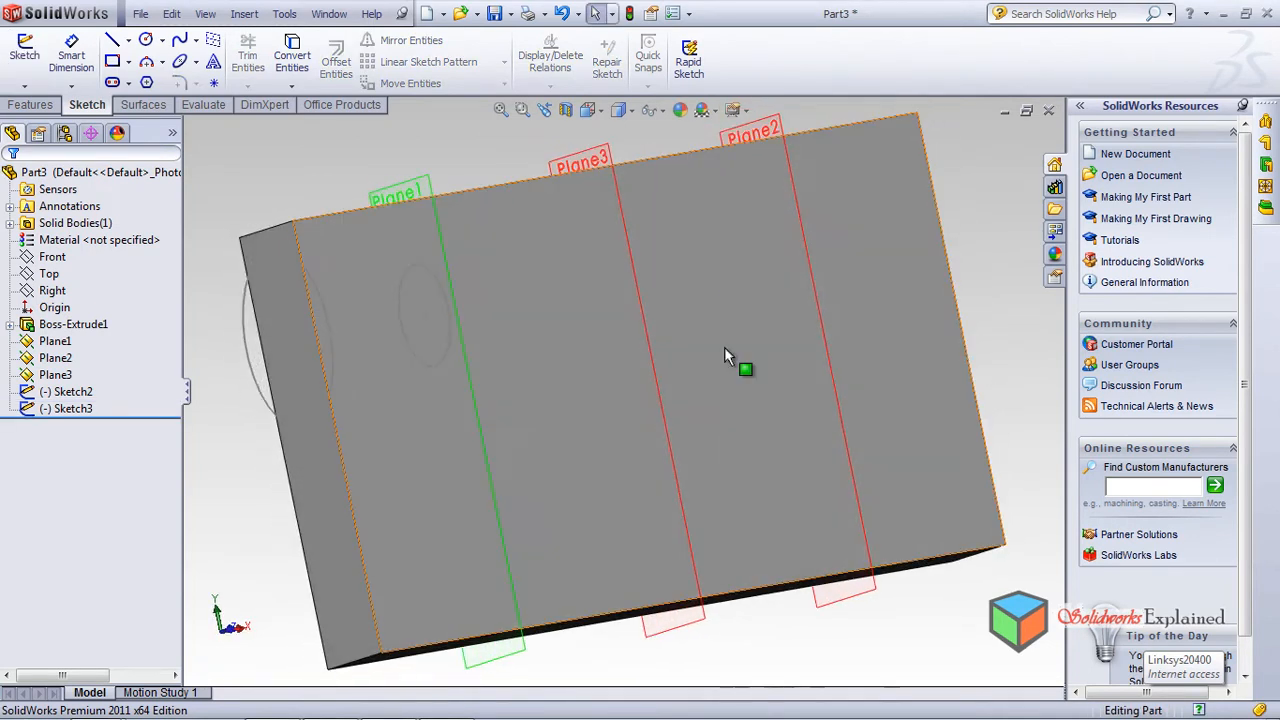
{"action": "left_click", "coordinate": [630, 233]}
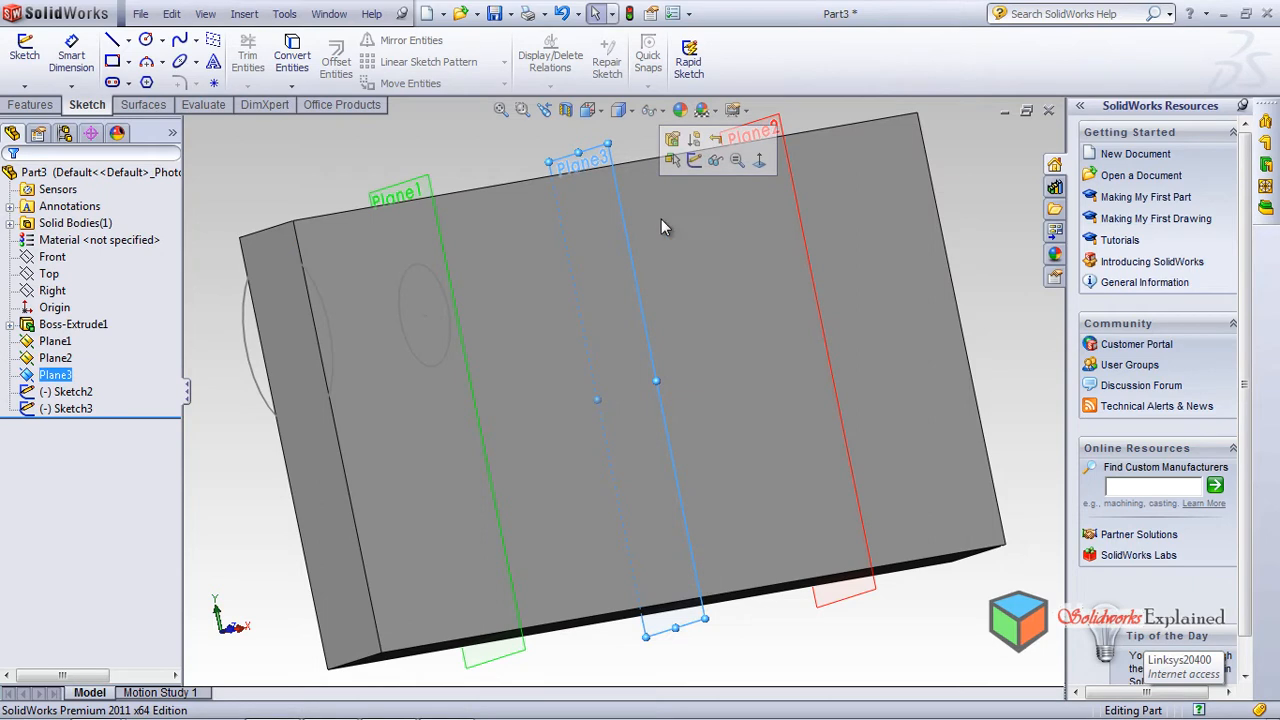
{"action": "left_click", "coordinate": [597, 116]}
{"action": "left_click", "coordinate": [615, 149]}
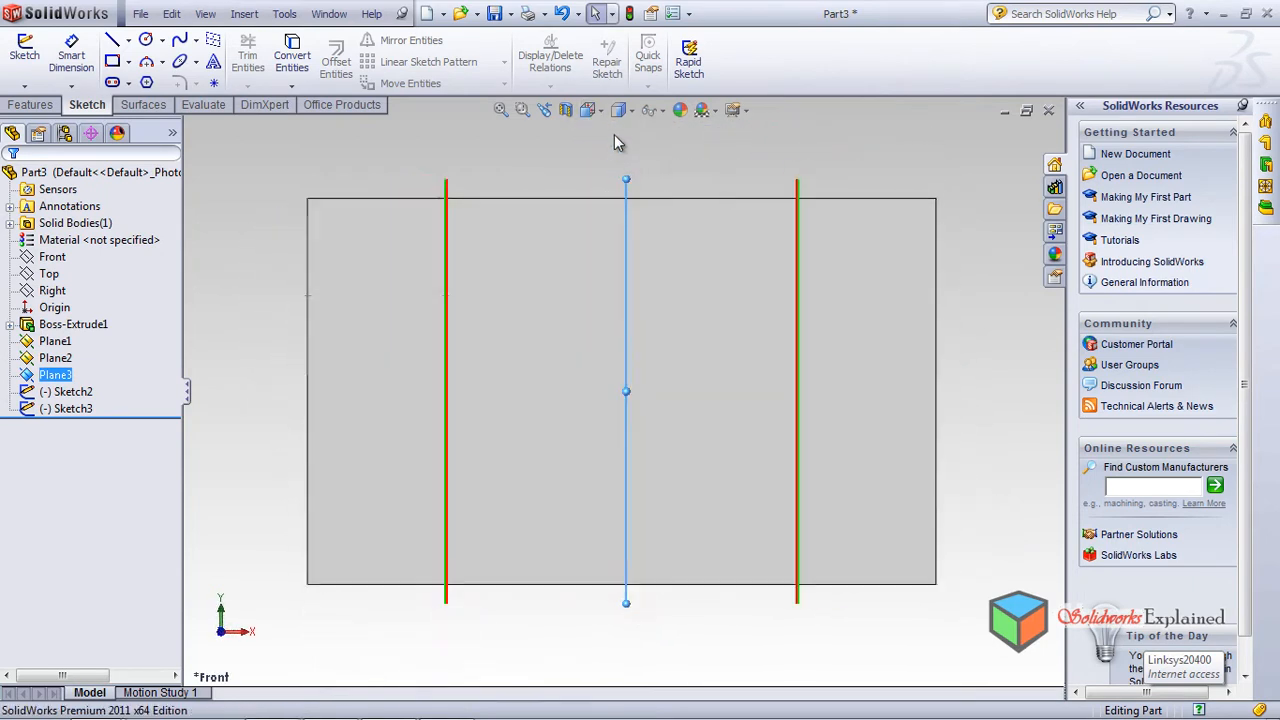
{"action": "left_click", "coordinate": [590, 111]}
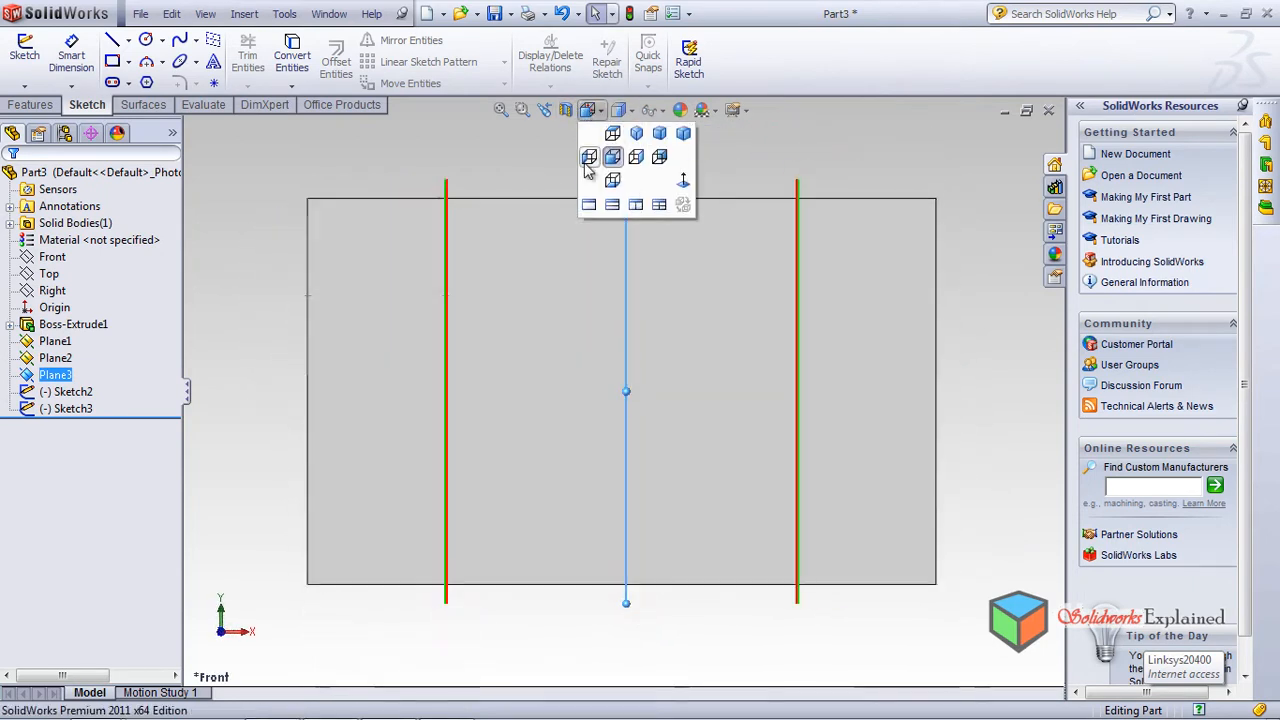
{"action": "left_click", "coordinate": [588, 160]}
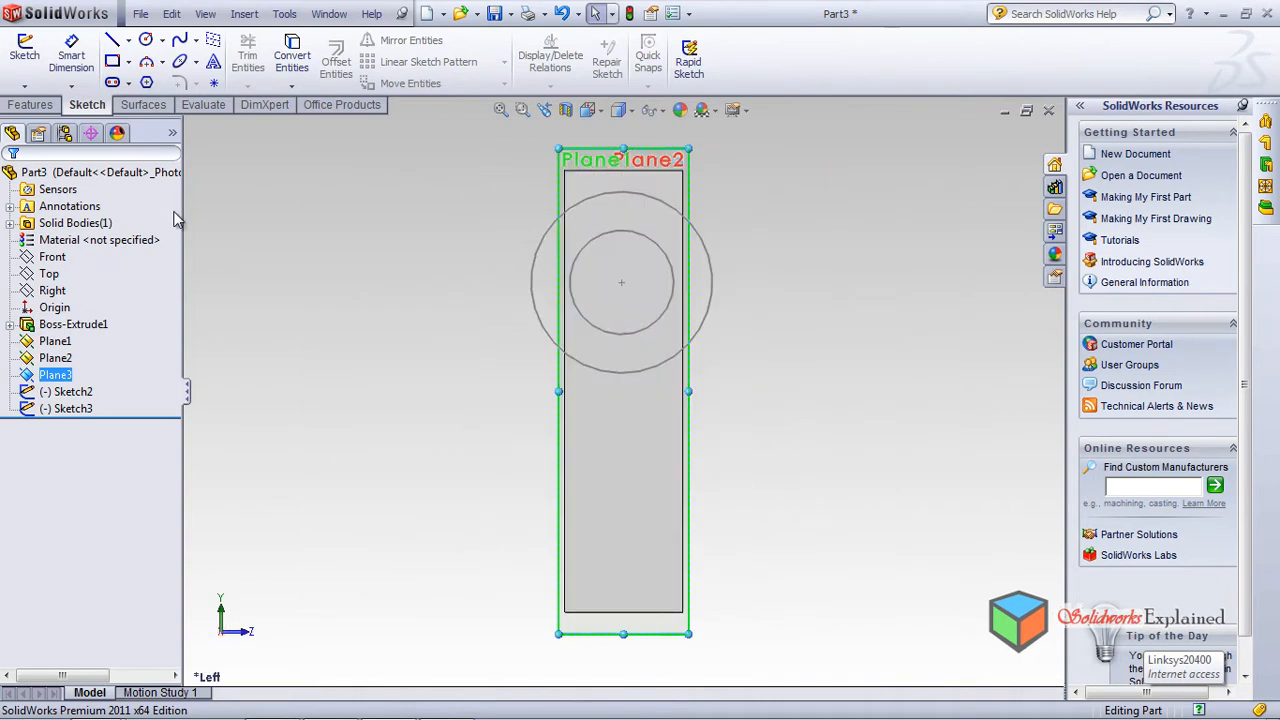
{"action": "left_click", "coordinate": [146, 40]}
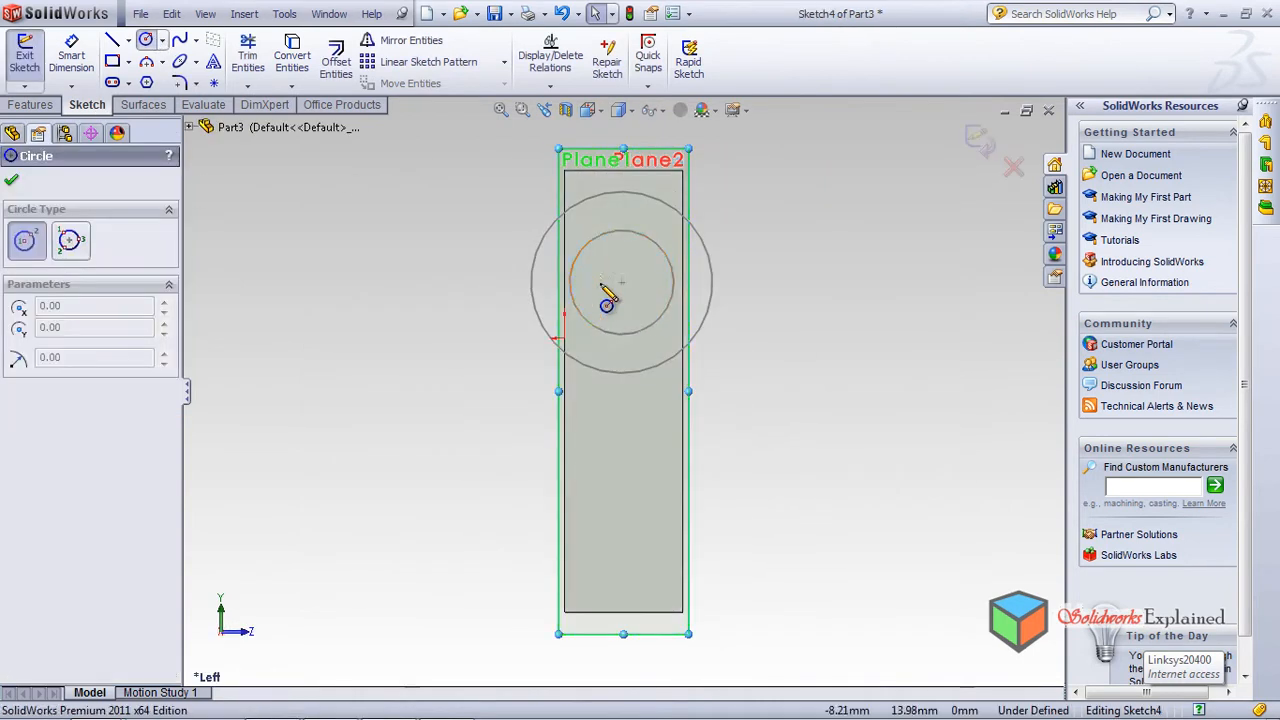
{"action": "left_click", "coordinate": [622, 284]}
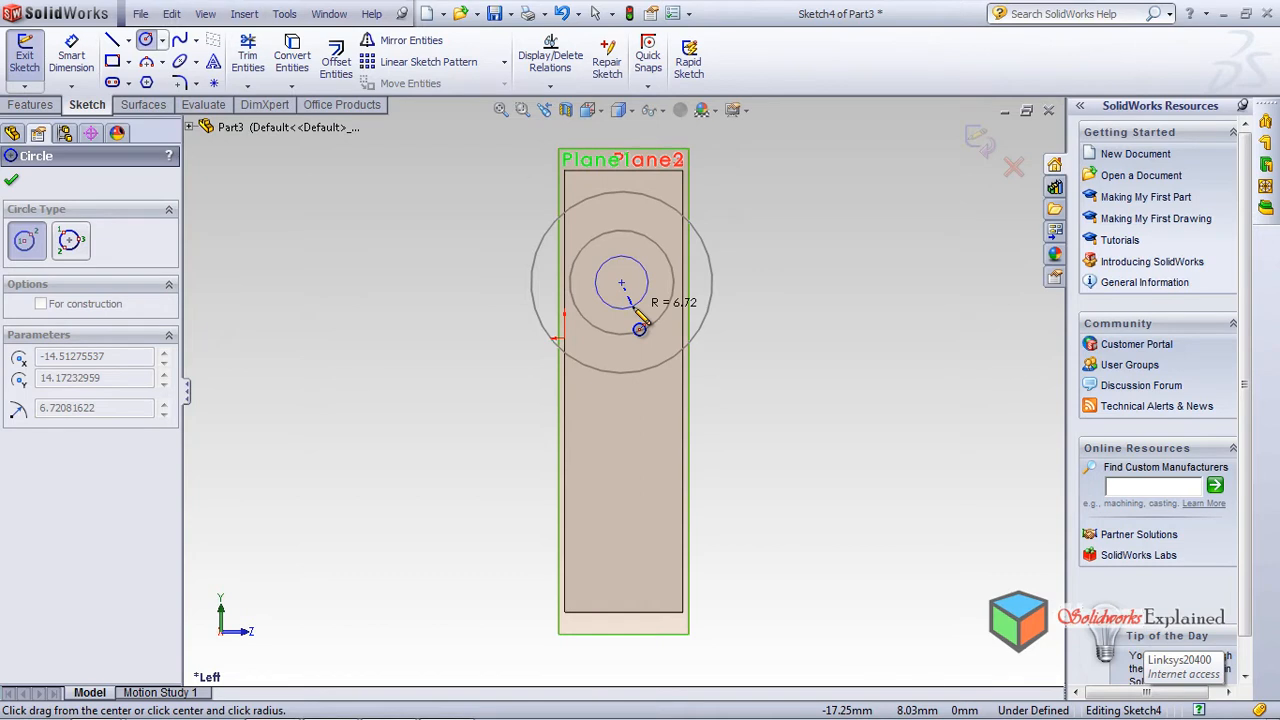
{"action": "left_click", "coordinate": [640, 328]}
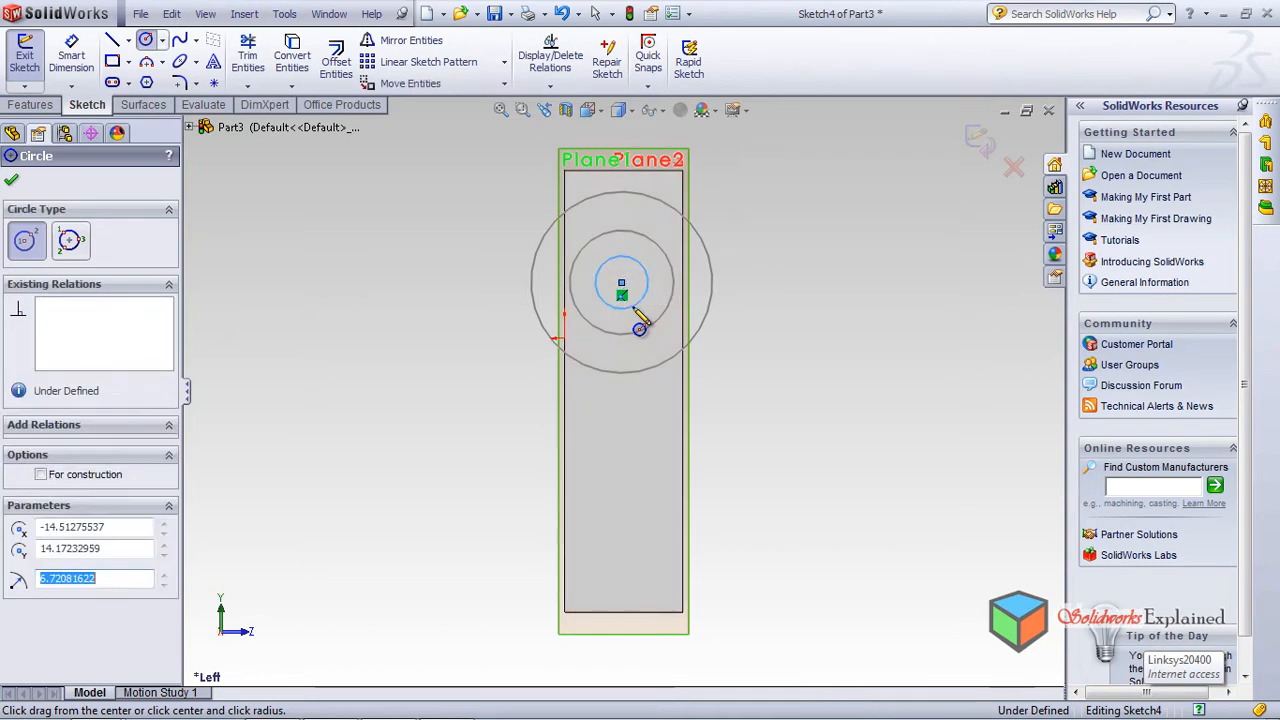
{"action": "left_click", "coordinate": [12, 181]}
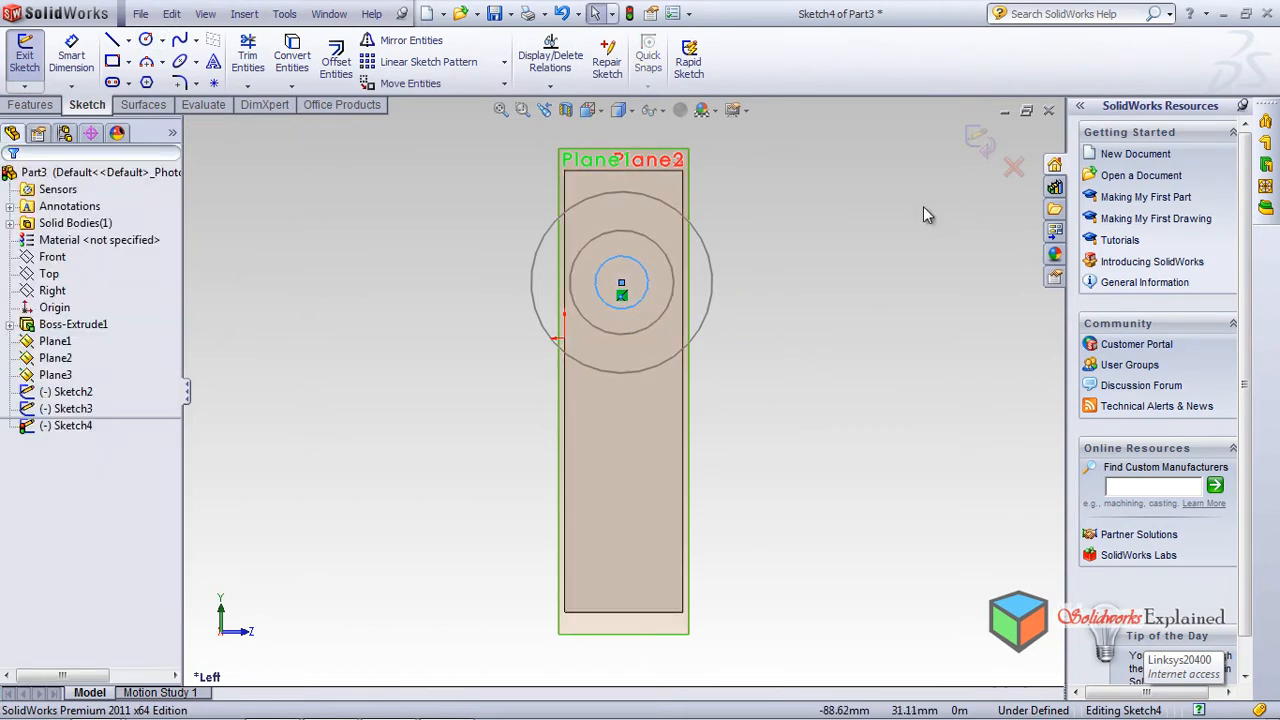
{"action": "left_click", "coordinate": [980, 139]}
{"action": "middle_click_drag", "start_coordinate": [846, 338], "coordinate": [729, 317]}
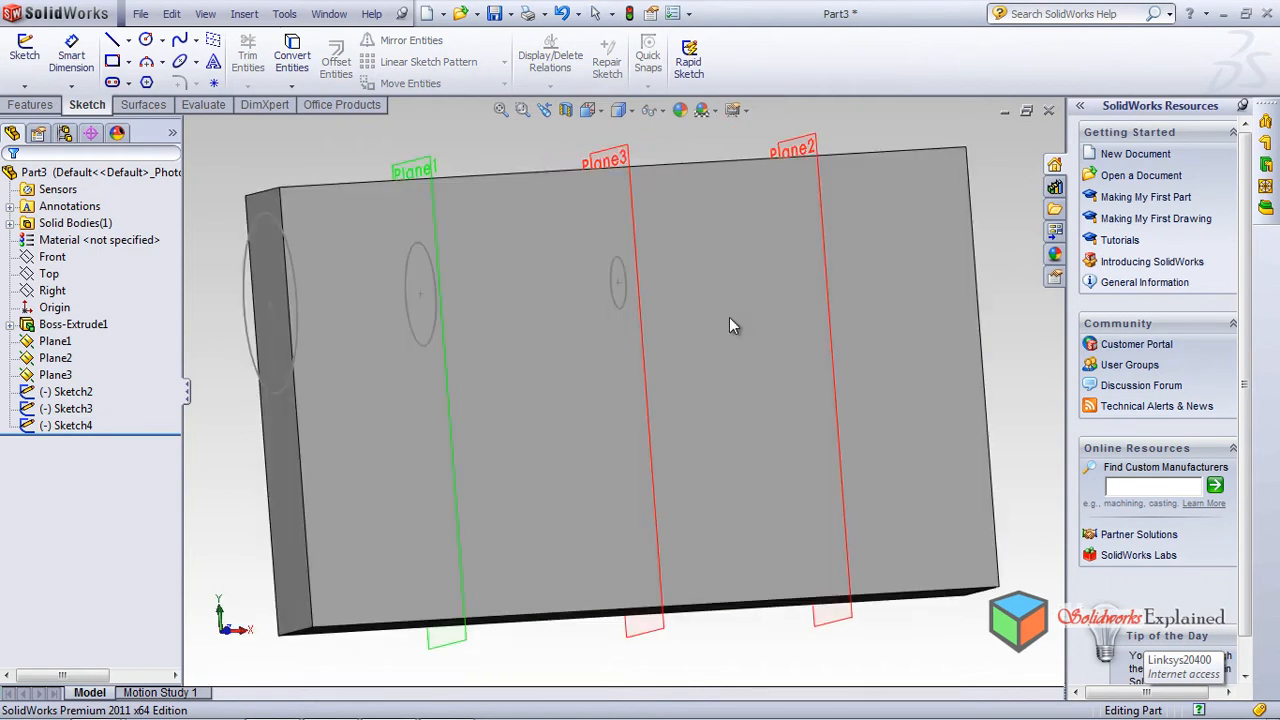
Step: Sketch a circle on Plane2, concentric with the existing circles and sized between those on Plane1 and Plane3, and close the sketch
{"action": "left_click", "coordinate": [826, 268]}
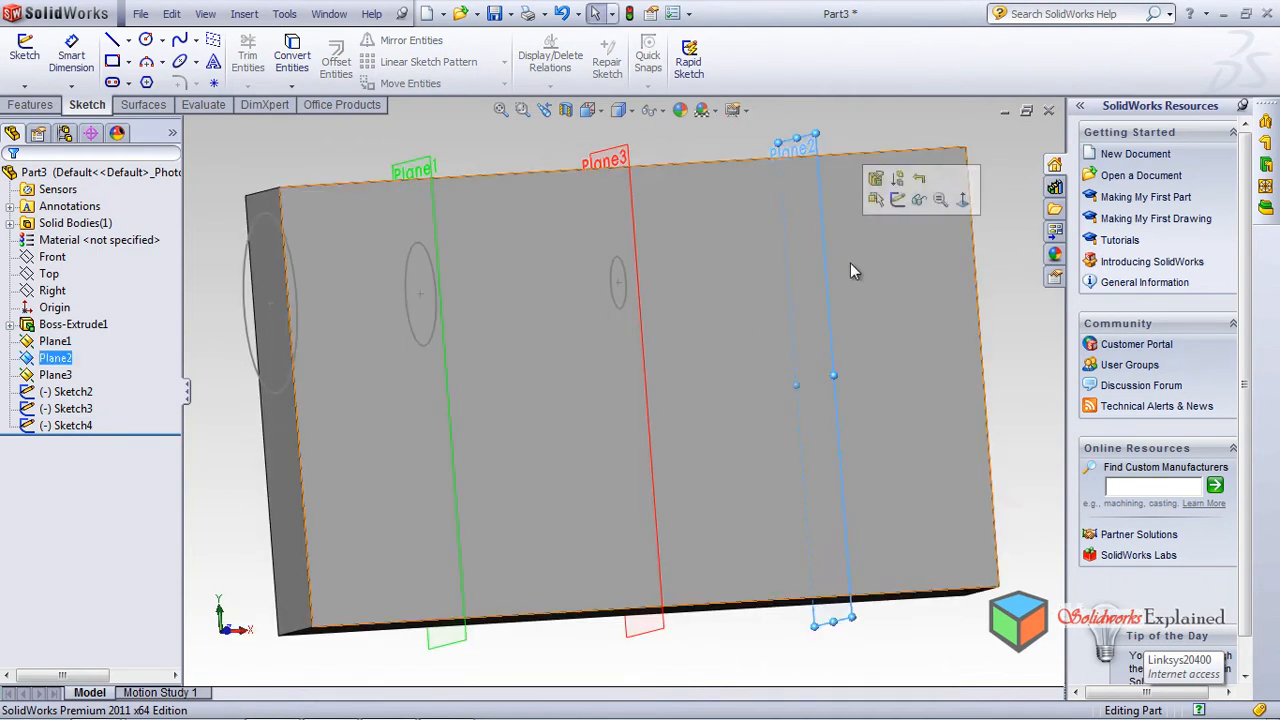
{"action": "left_click", "coordinate": [589, 112]}
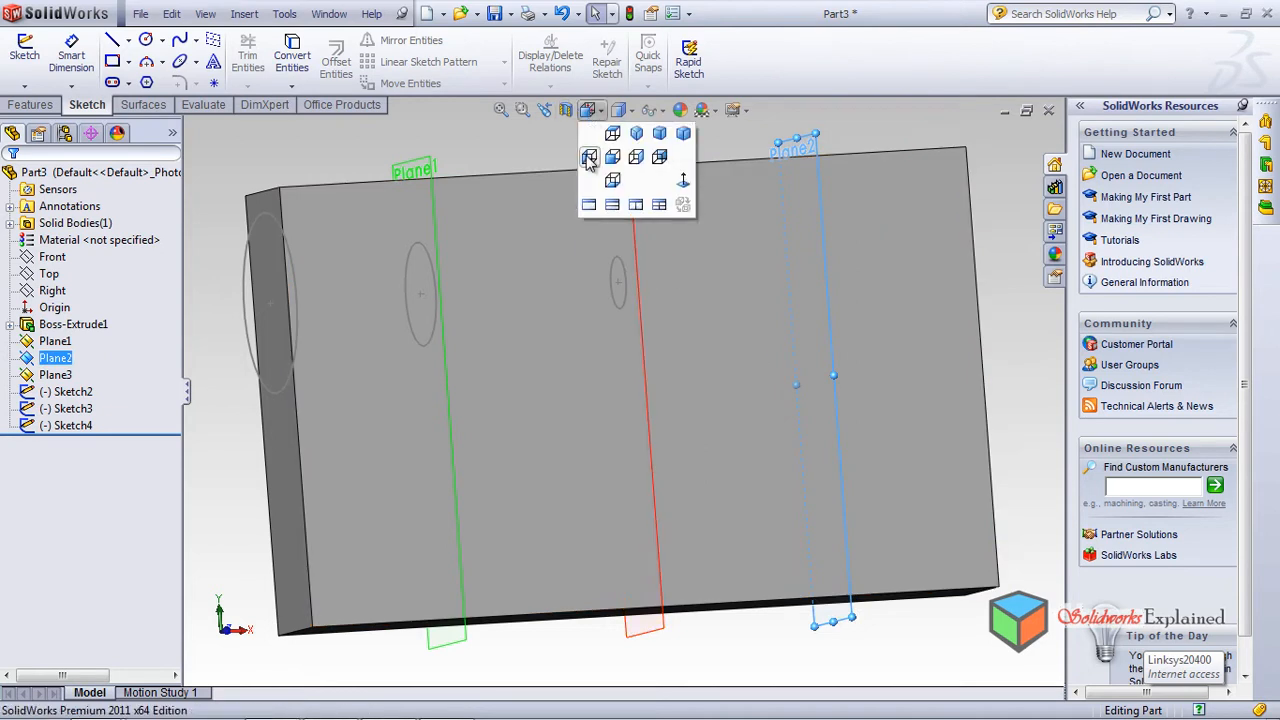
{"action": "left_click", "coordinate": [589, 161]}
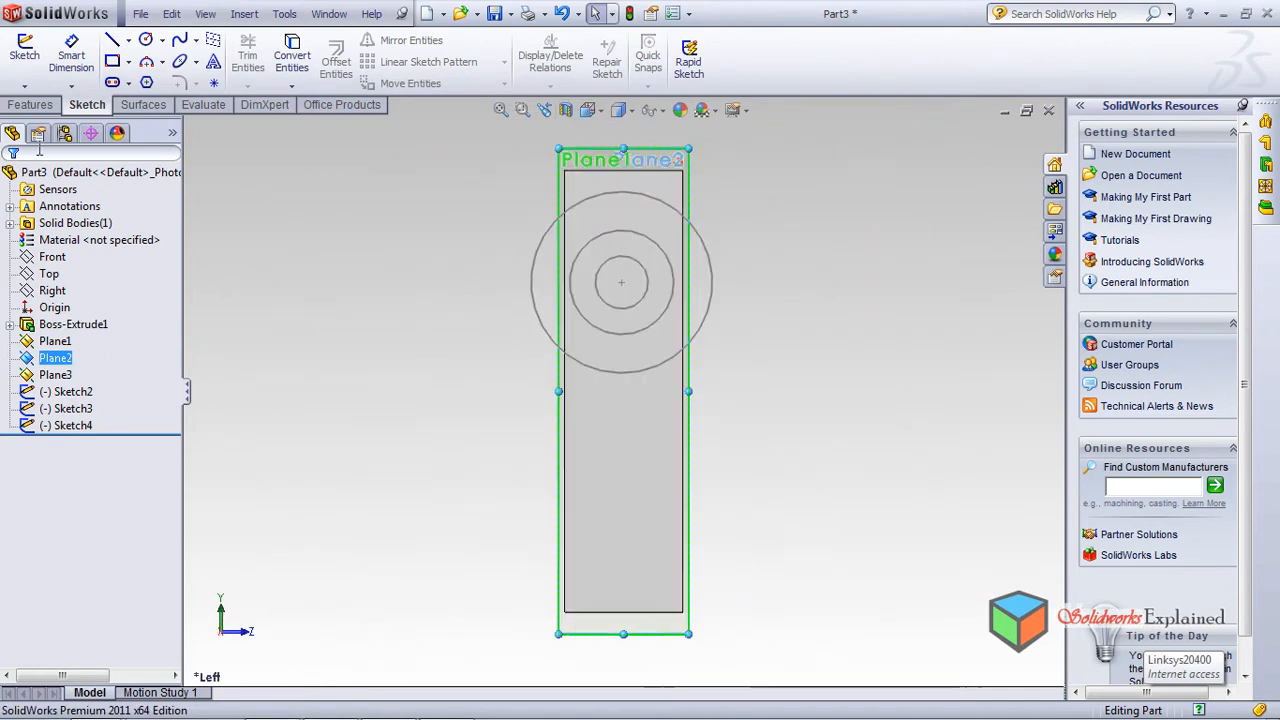
{"action": "left_click", "coordinate": [146, 39]}
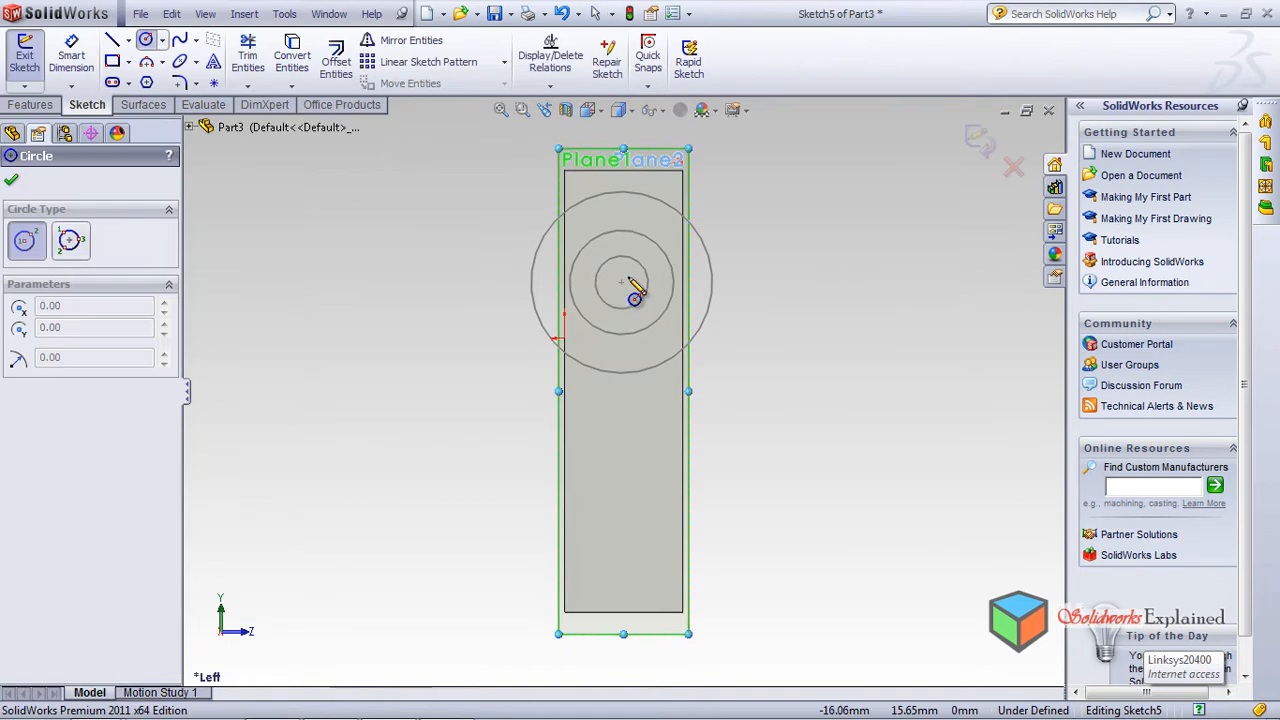
{"action": "left_click", "coordinate": [622, 284]}
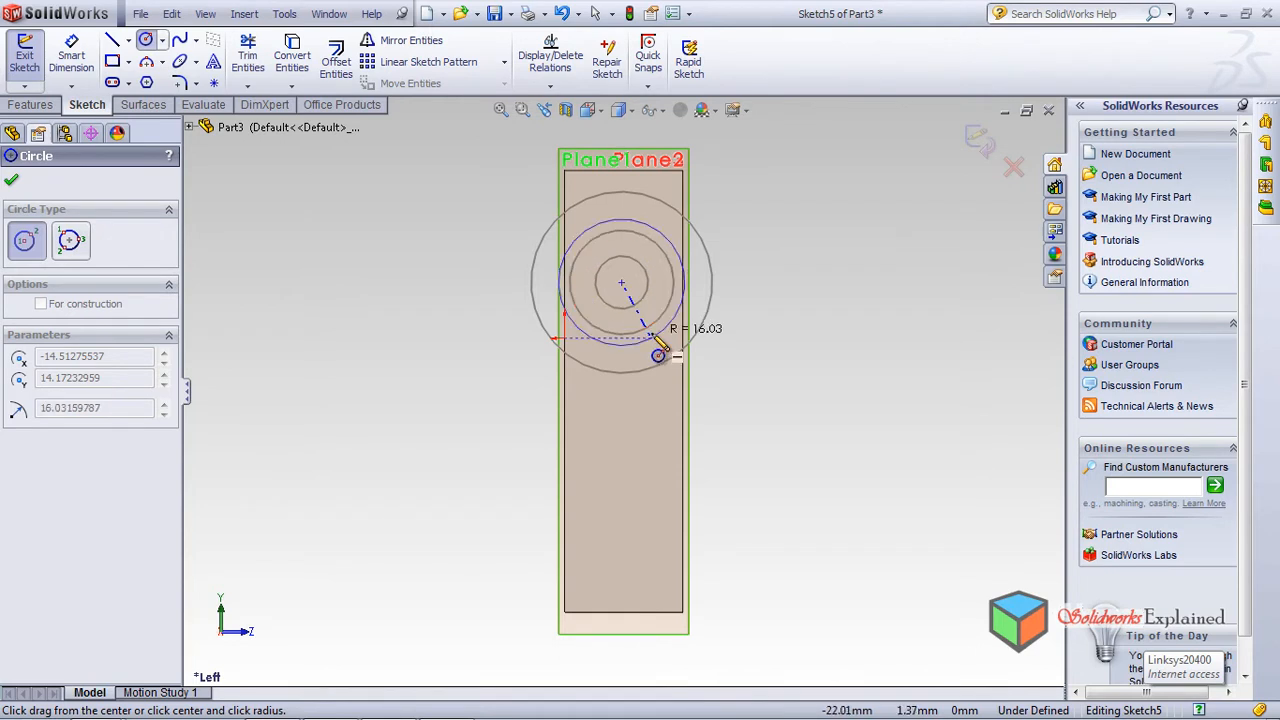
{"action": "left_click", "coordinate": [651, 339]}
{"action": "left_click", "coordinate": [12, 180]}
{"action": "key", "text": "Escape"}
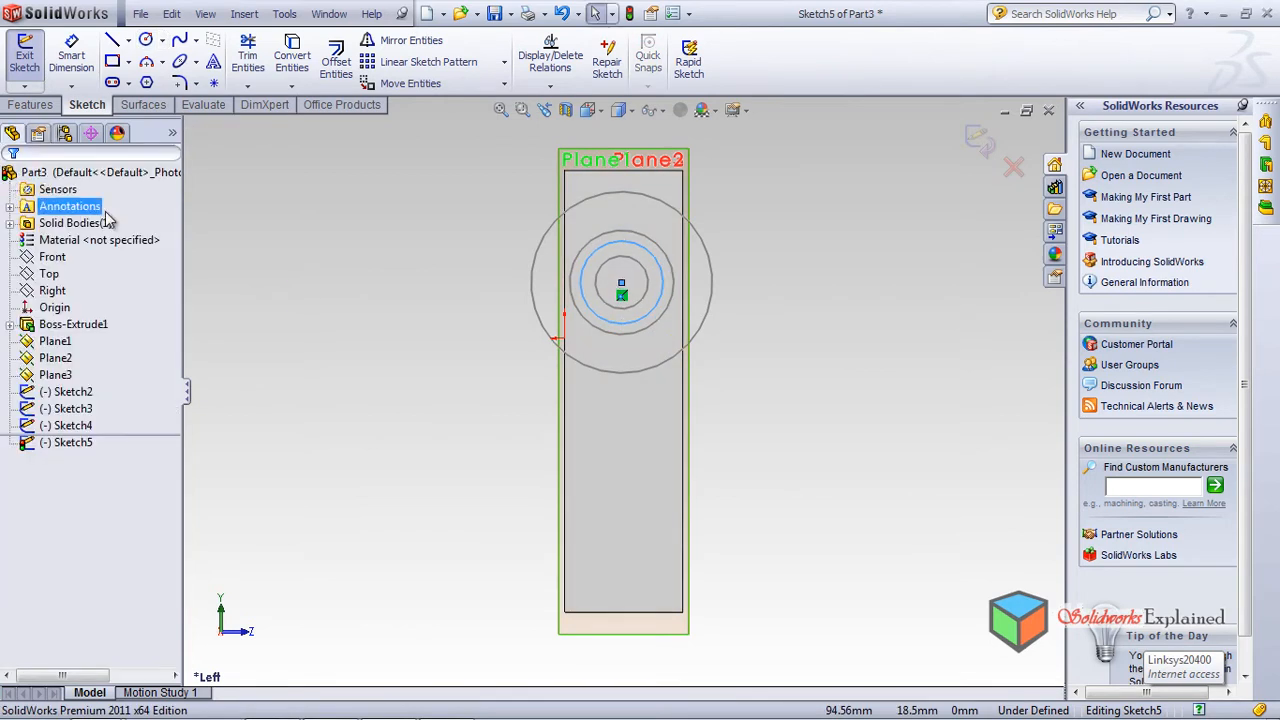
{"action": "left_click", "coordinate": [981, 150]}
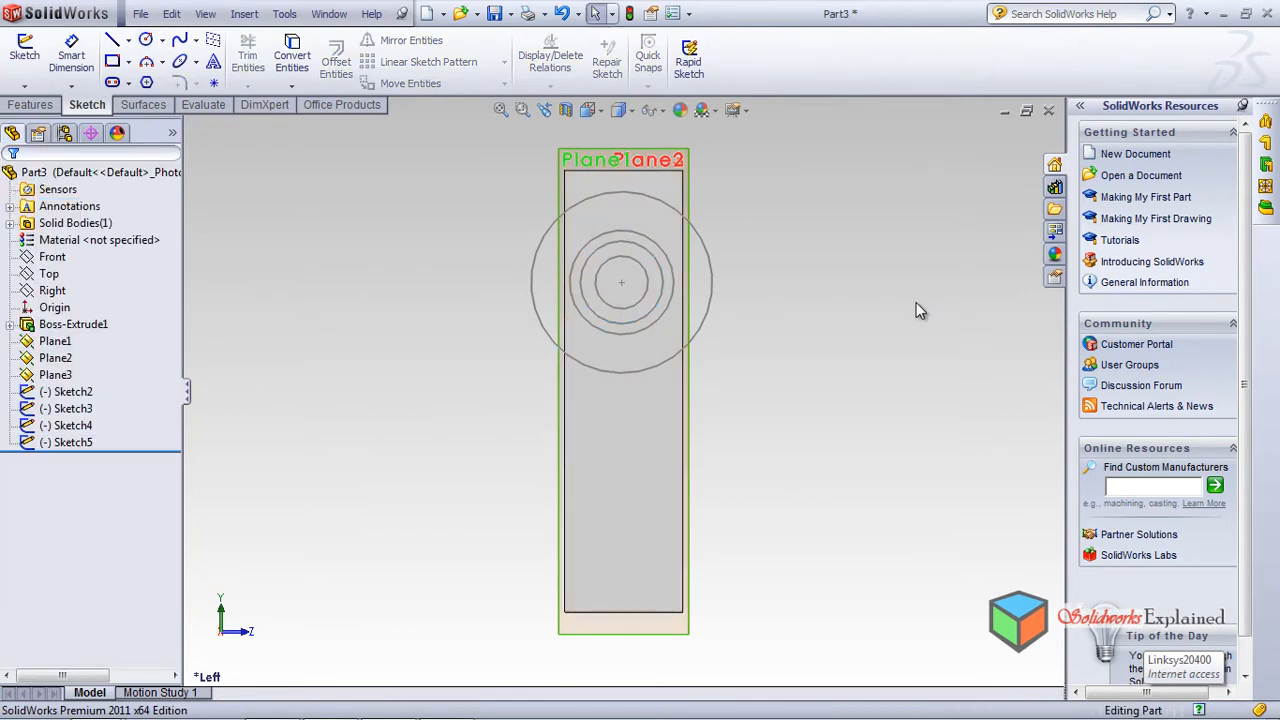
Step: Sketch a circle of about 18 mm radius on the narrow end face nearest Plane2, sharing the existing circles' centre, and close the sketch
{"action": "middle_click_drag", "start_coordinate": [890, 300], "coordinate": [901, 265]}
{"action": "left_click", "coordinate": [937, 258]}
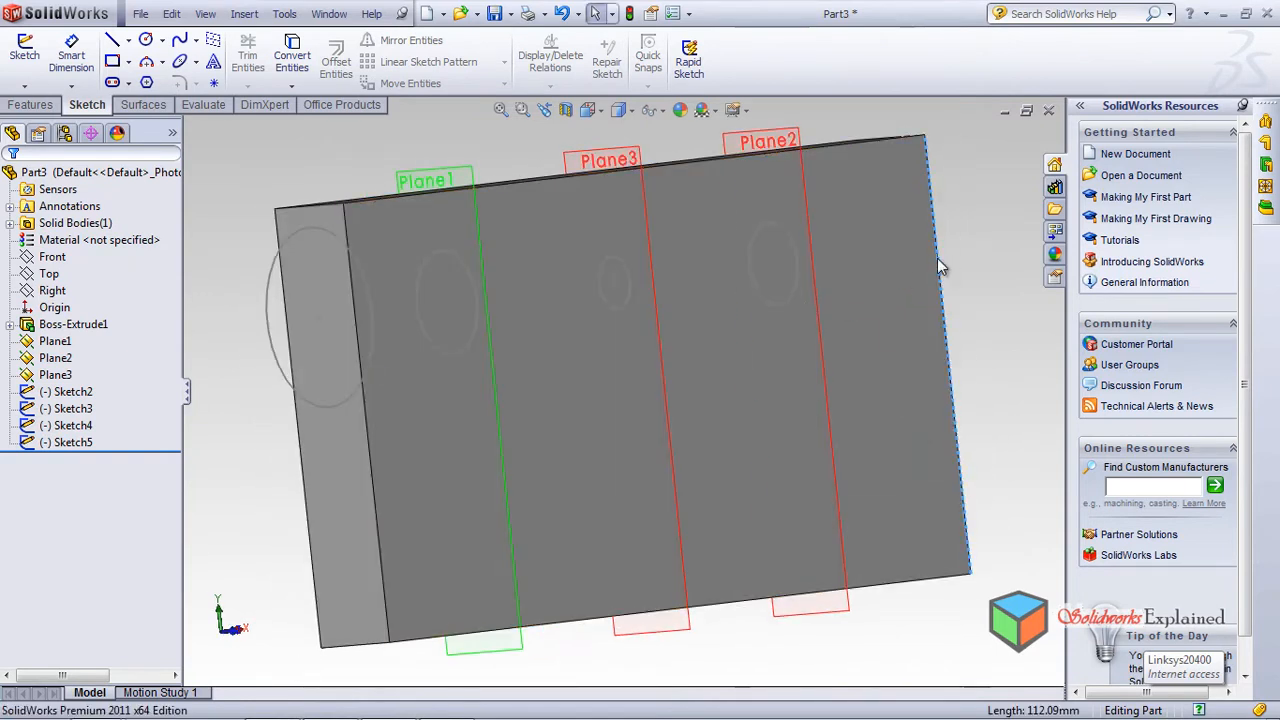
{"action": "middle_click_drag", "start_coordinate": [967, 361], "coordinate": [950, 331]}
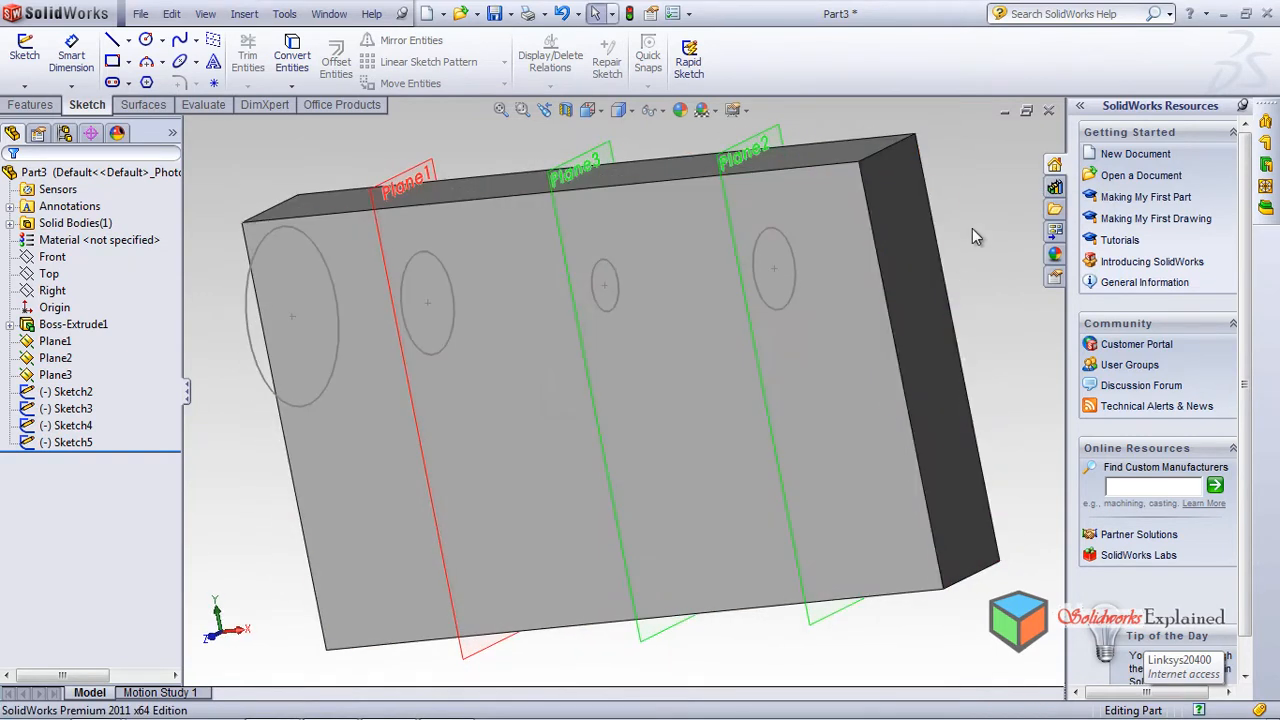
{"action": "left_click", "coordinate": [904, 269]}
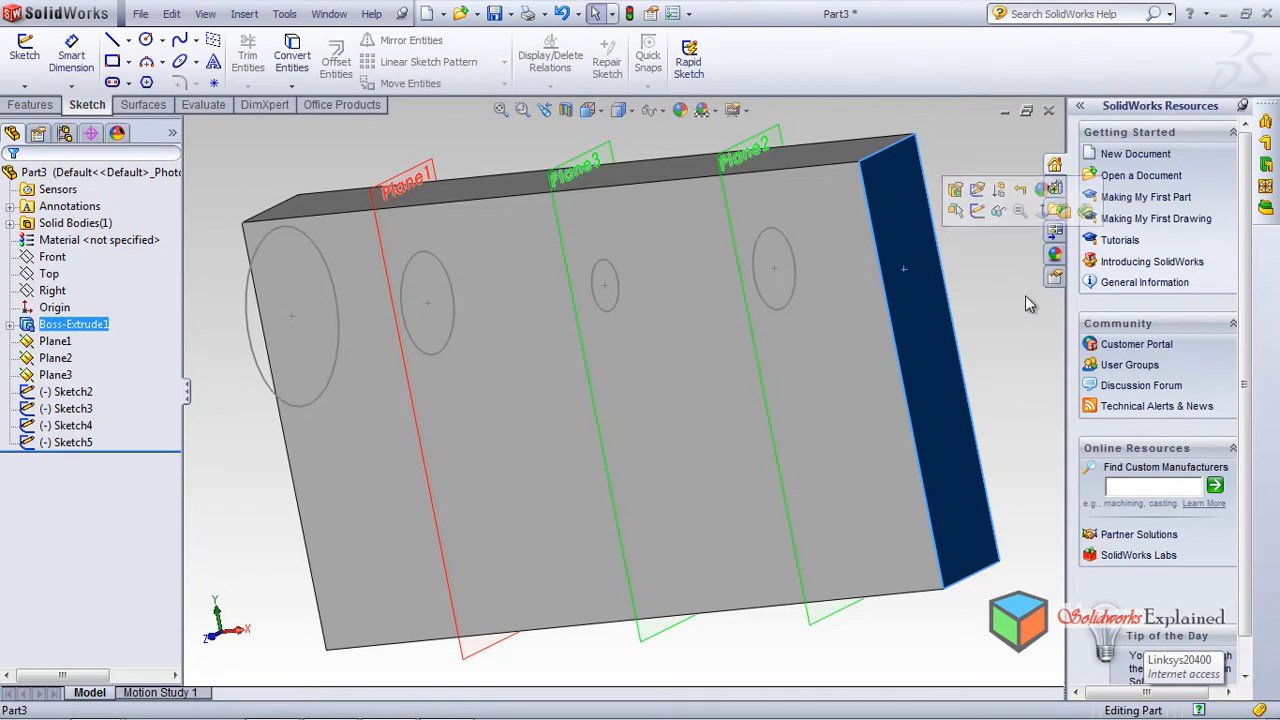
{"action": "left_click", "coordinate": [588, 110]}
{"action": "left_click", "coordinate": [590, 165]}
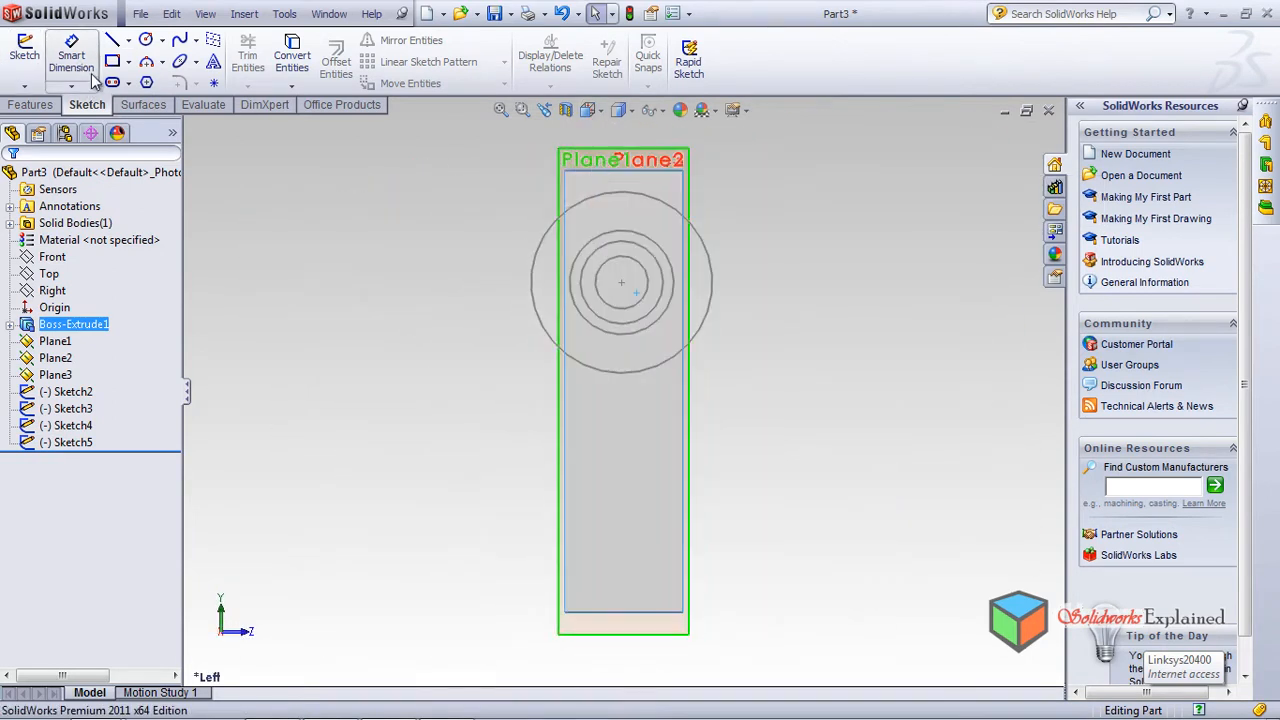
{"action": "left_click", "coordinate": [146, 41]}
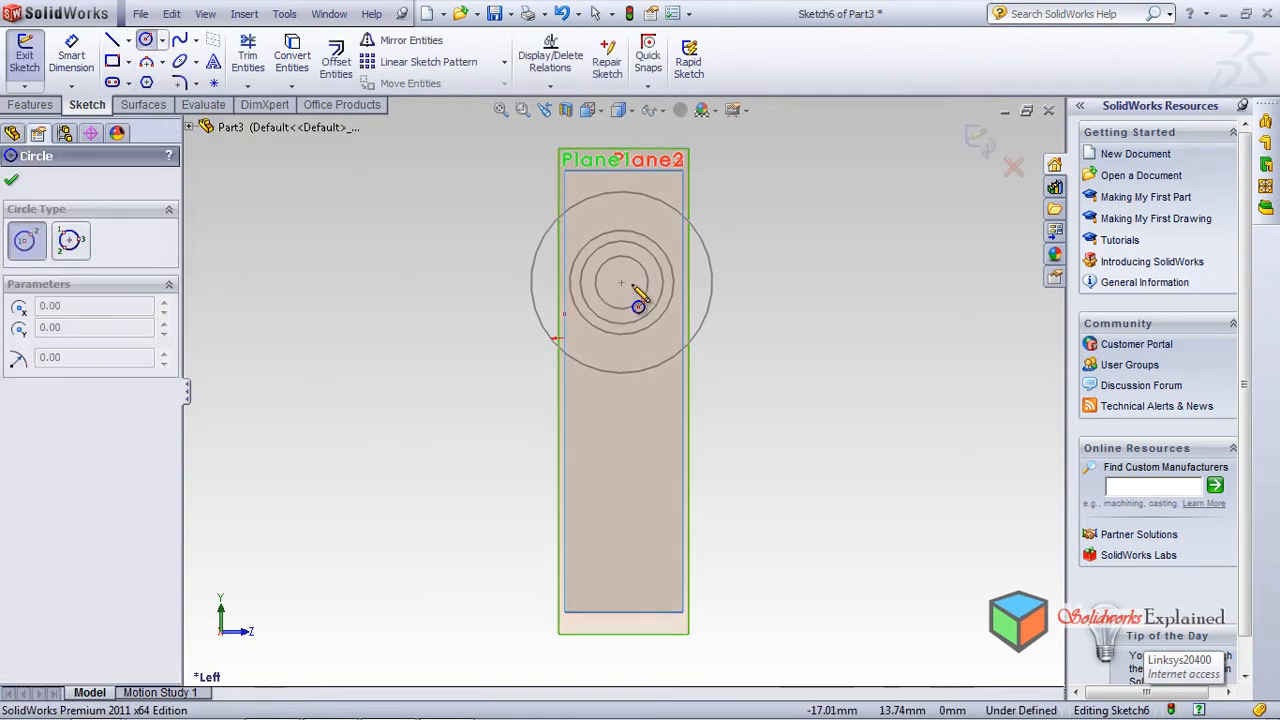
{"action": "left_click", "coordinate": [623, 286]}
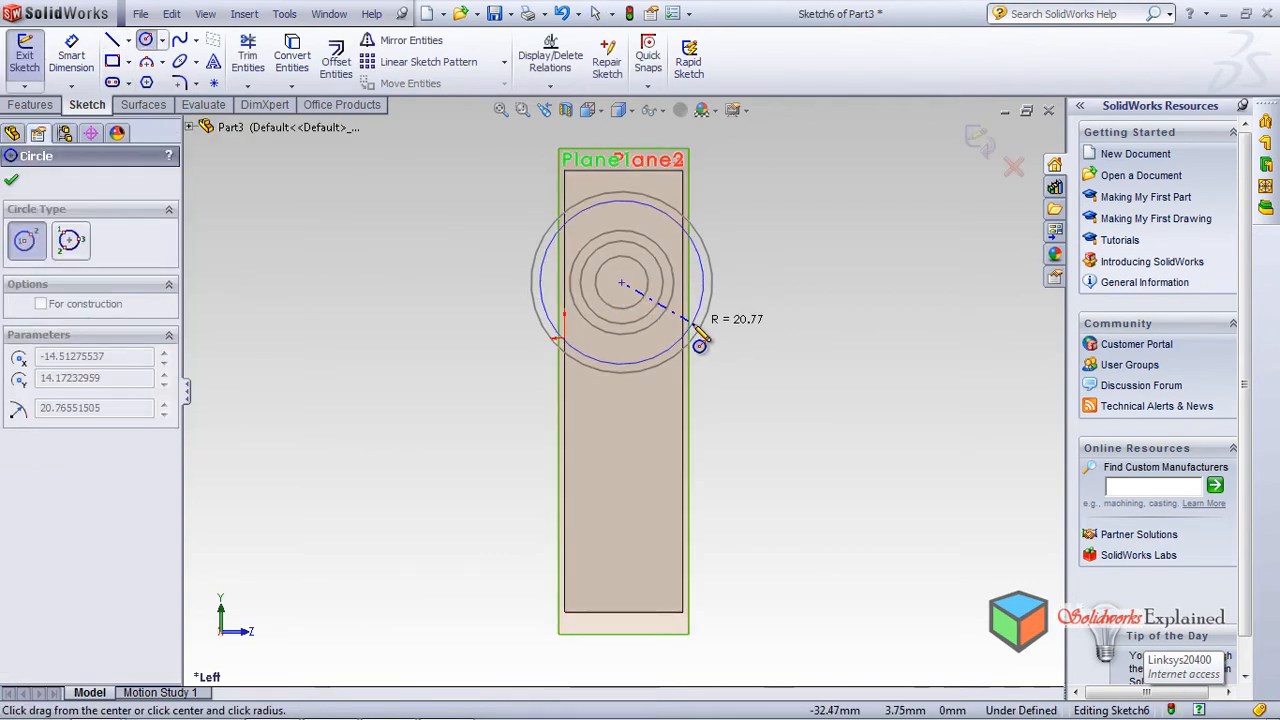
{"action": "left_click", "coordinate": [688, 318]}
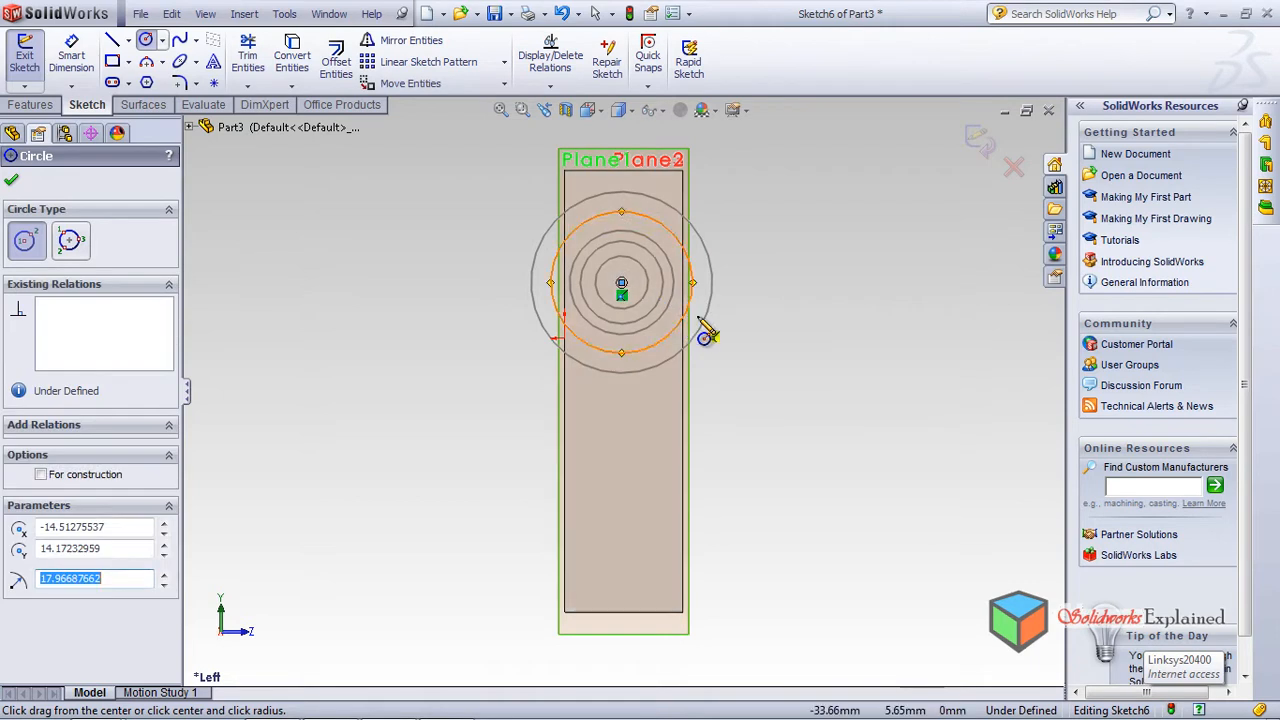
{"action": "left_click", "coordinate": [11, 182]}
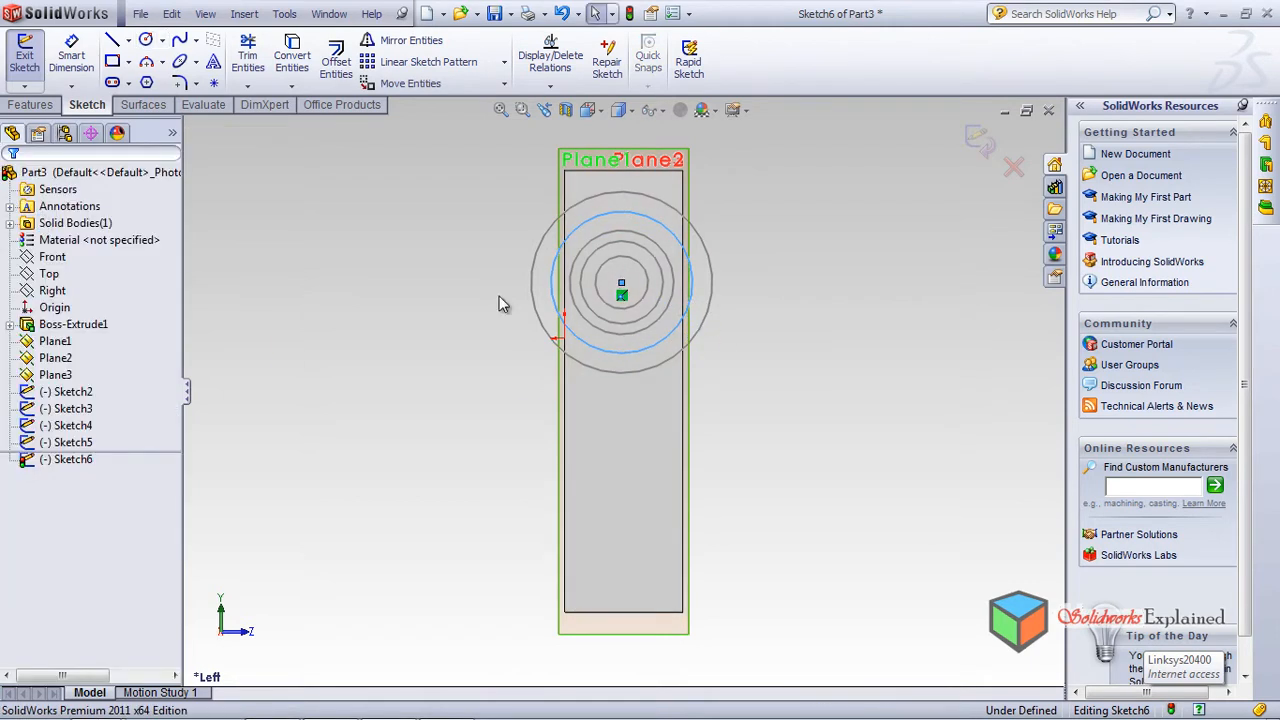
{"action": "left_click", "coordinate": [976, 141]}
Step: Create a lofted cut through the five circles, picked in order from the end face nearest Plane1 to the opposite end face
{"action": "mouse_move", "coordinate": [876, 356]}
{"action": "middle_mouse_down"}
{"action": "mouse_move", "coordinate": [849, 251]}
{"action": "mouse_move", "coordinate": [757, 334]}
{"action": "mouse_move", "coordinate": [763, 317]}
{"action": "mouse_move", "coordinate": [775, 331]}
{"action": "middle_mouse_up"}
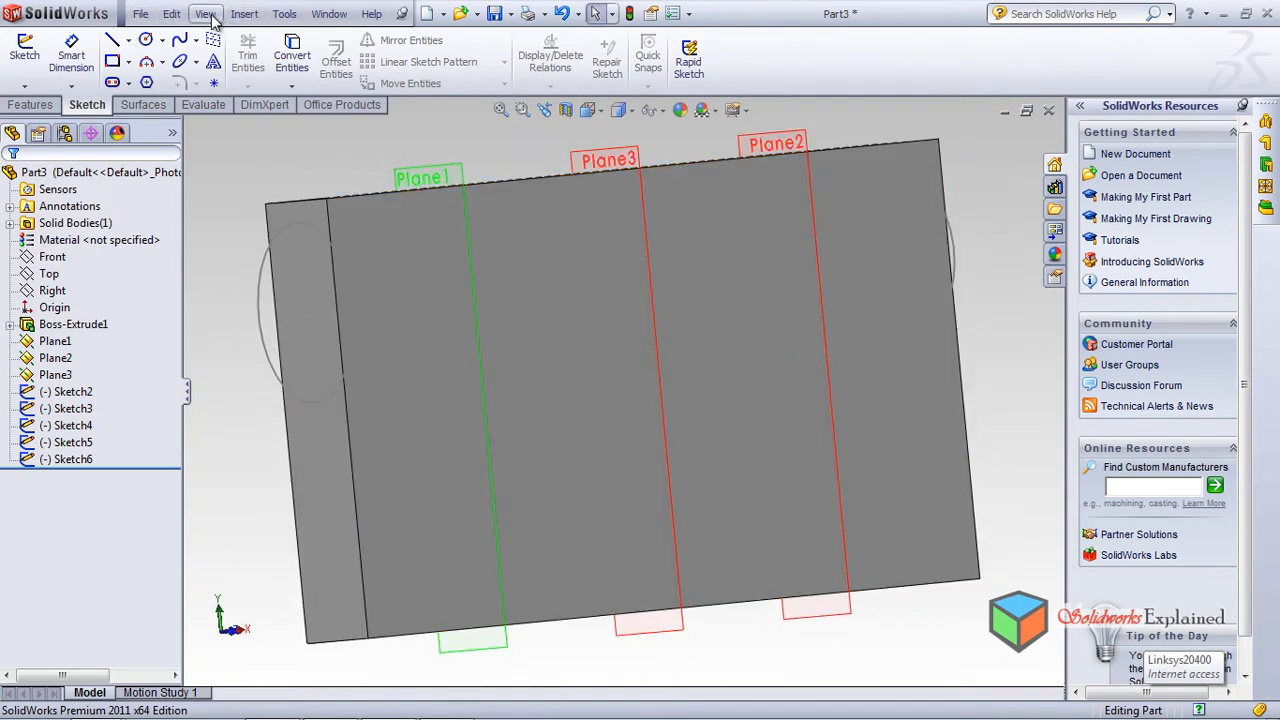
{"action": "left_click", "coordinate": [245, 14]}
{"action": "mouse_move", "coordinate": [335, 60]}
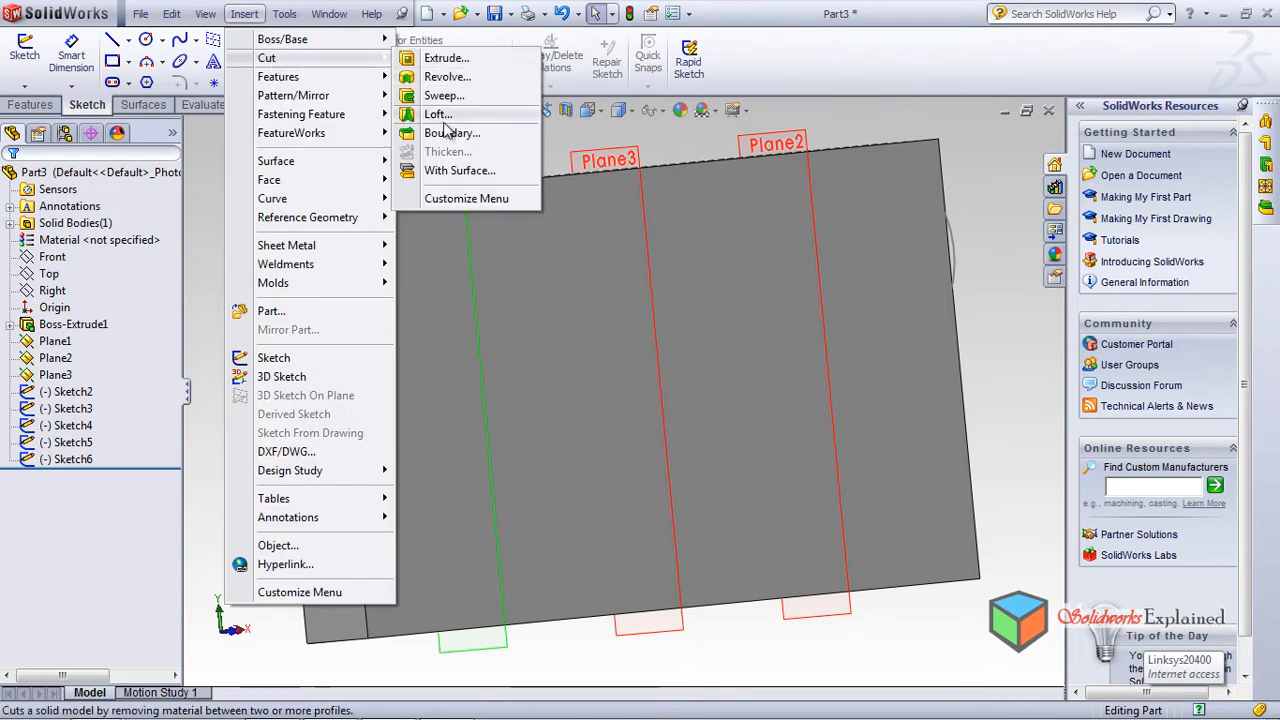
{"action": "left_click", "coordinate": [443, 116]}
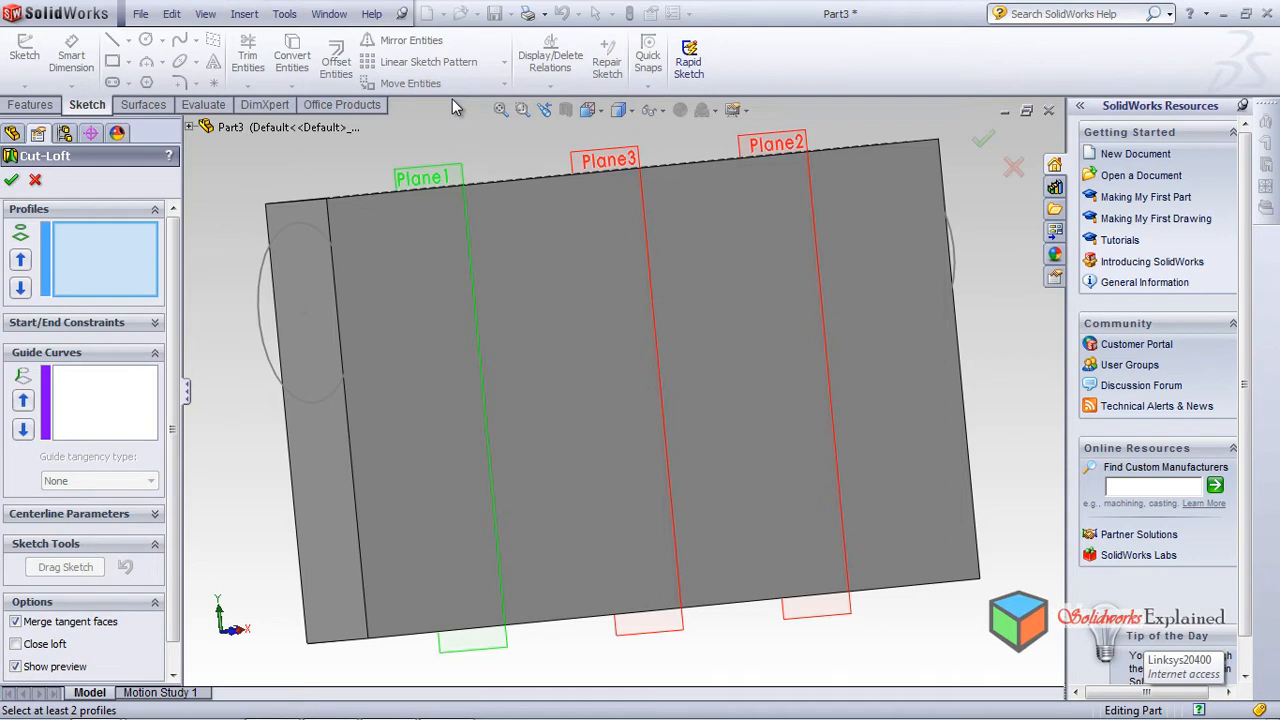
{"action": "left_click", "coordinate": [258, 291]}
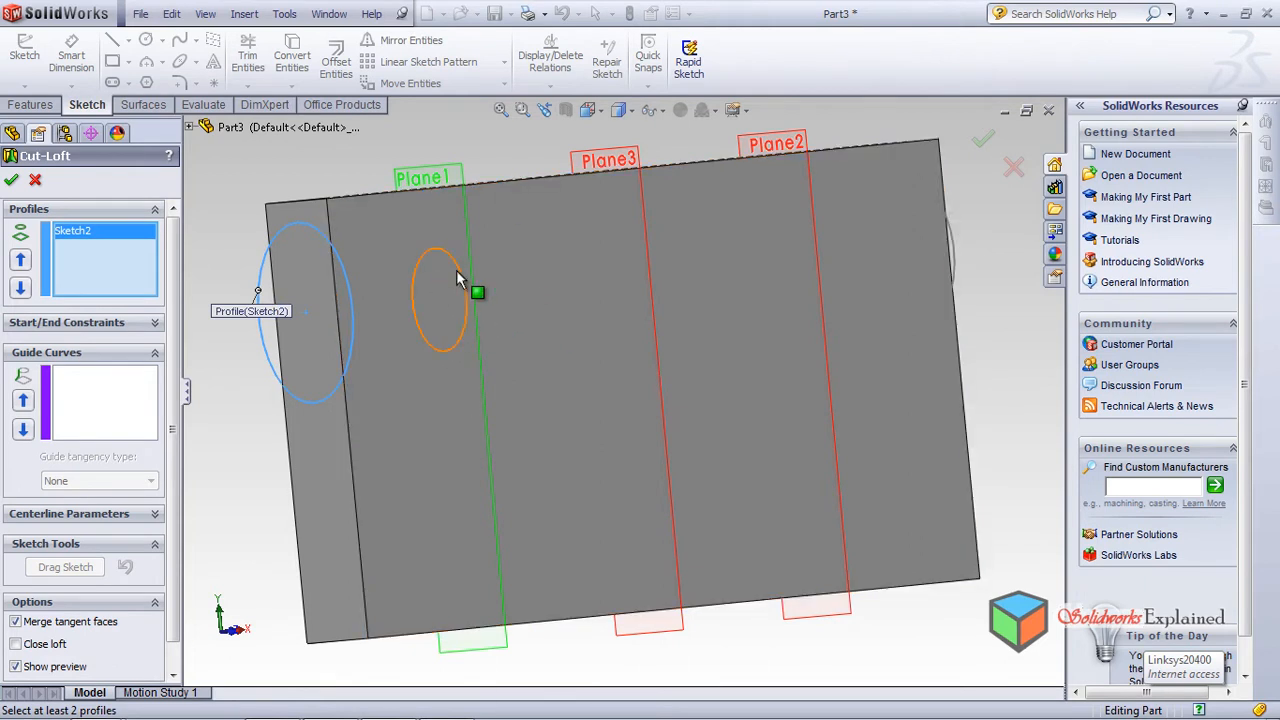
{"action": "left_click", "coordinate": [461, 272]}
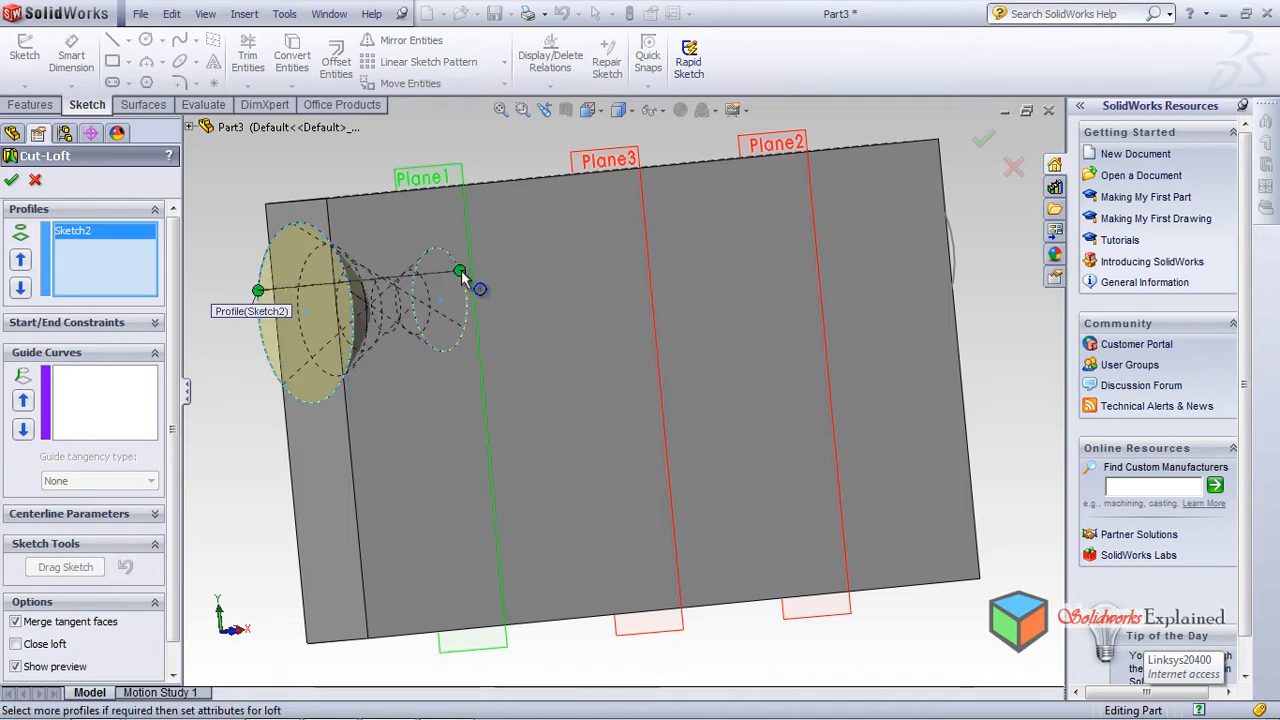
{"action": "left_click", "coordinate": [620, 268]}
{"action": "left_click", "coordinate": [625, 269]}
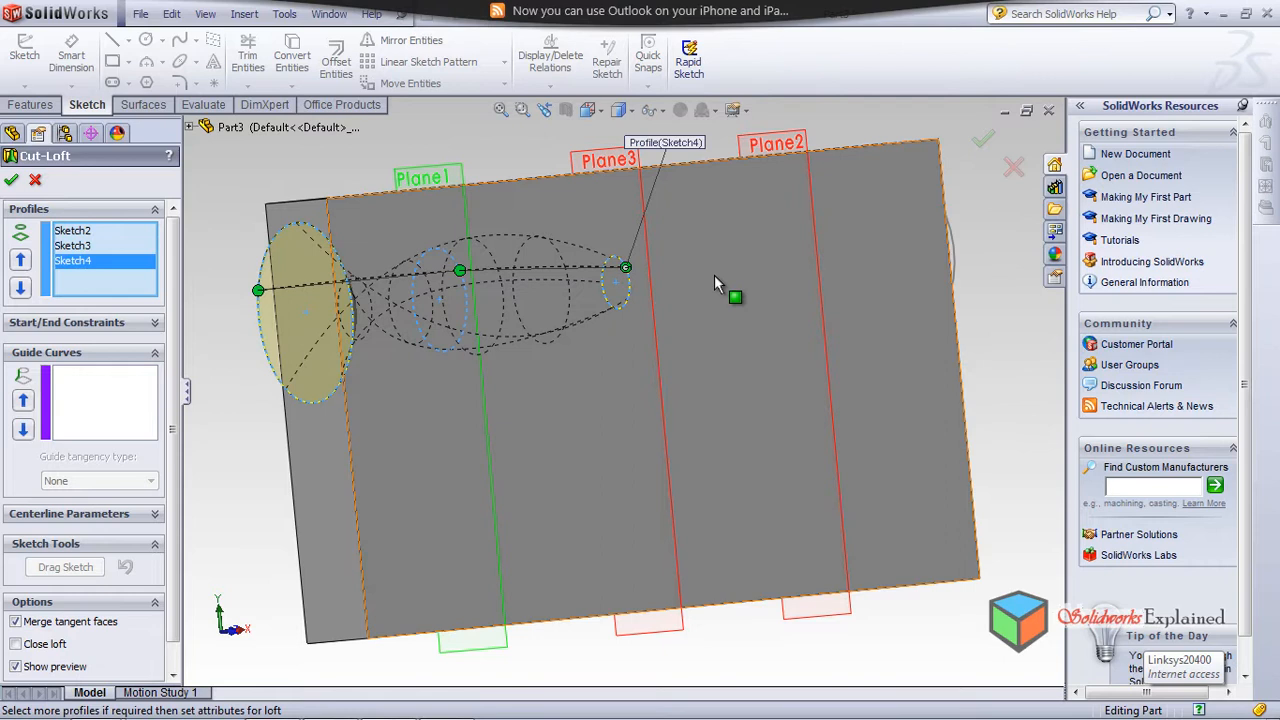
{"action": "left_click", "coordinate": [765, 269]}
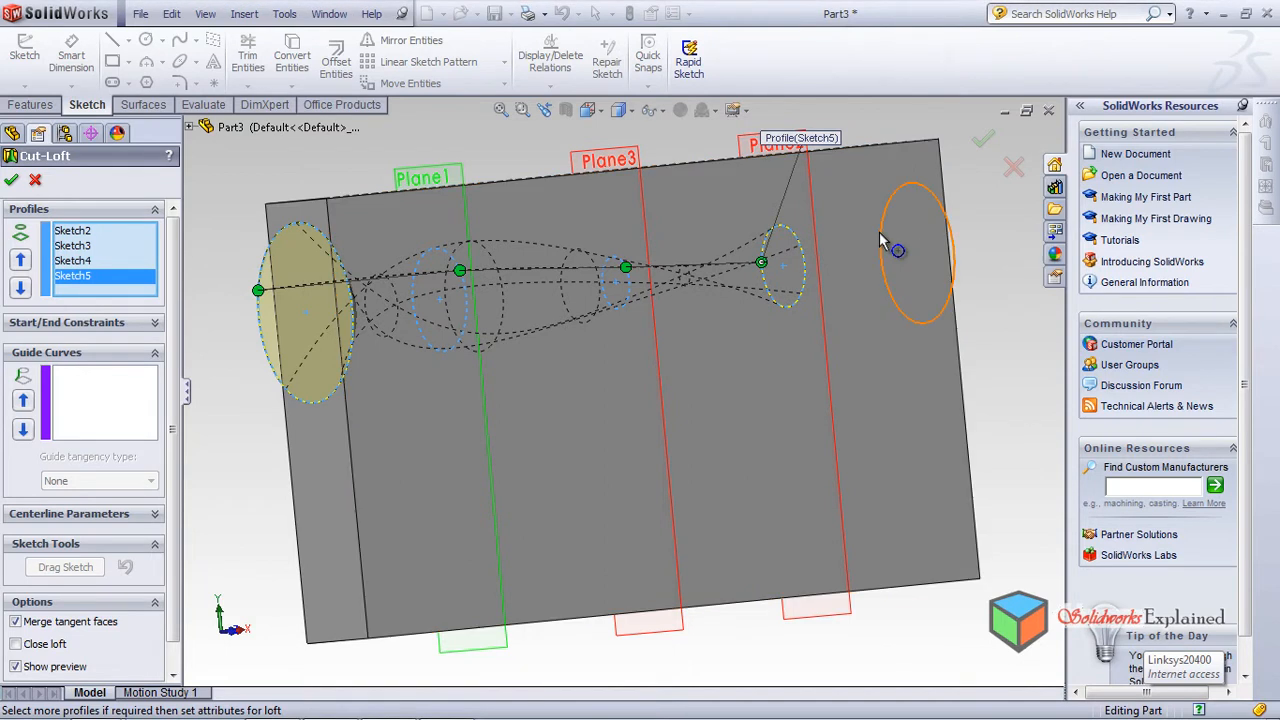
{"action": "left_click", "coordinate": [880, 233]}
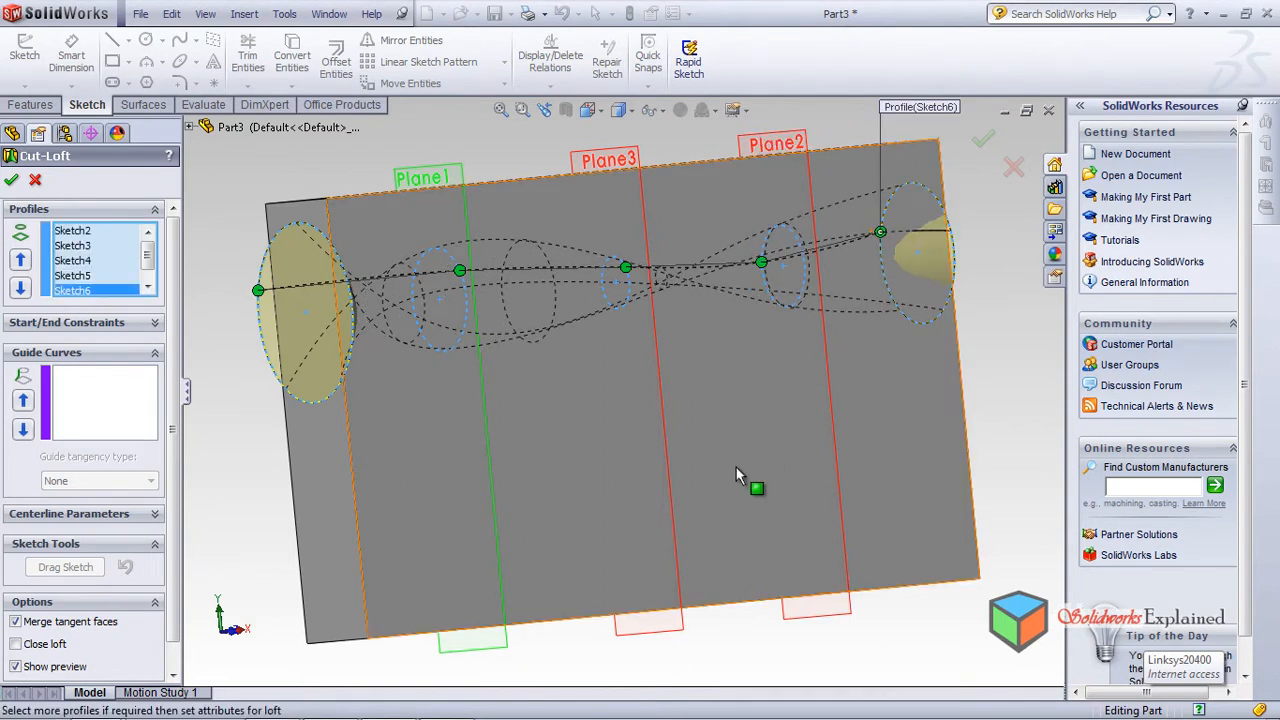
{"action": "middle_click_drag", "start_coordinate": [670, 411], "coordinate": [297, 363]}
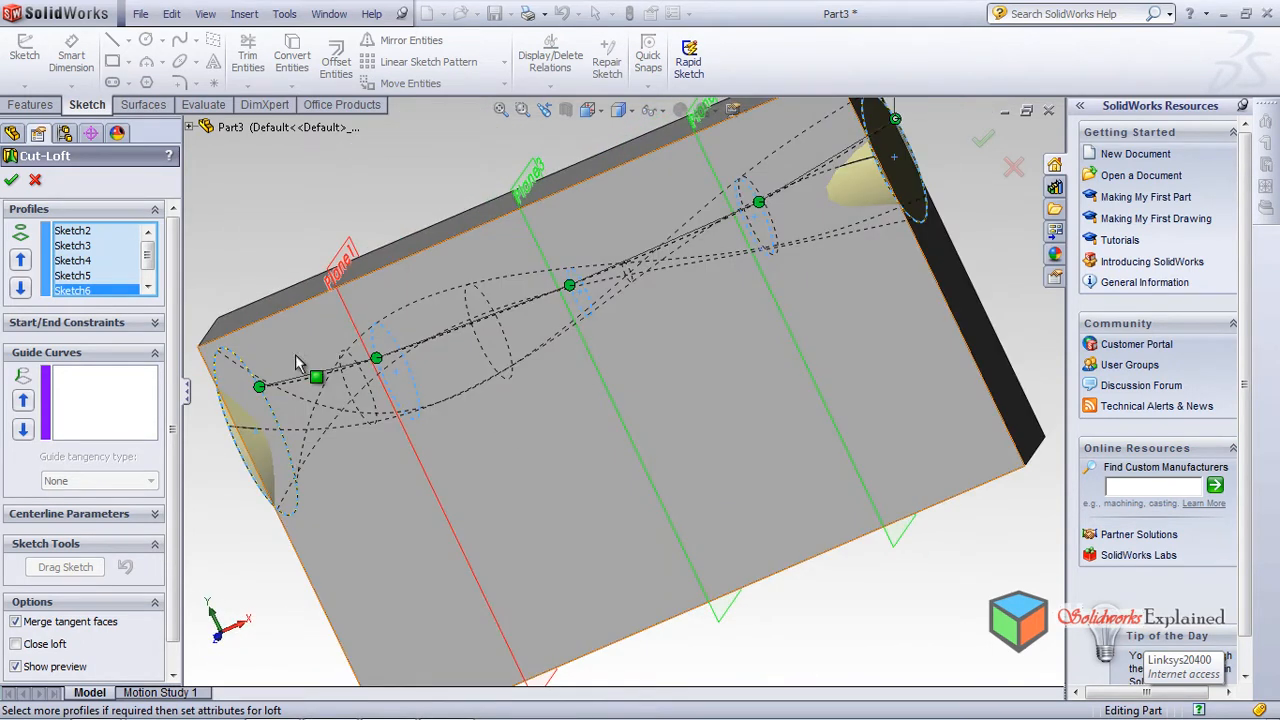
{"action": "left_click", "coordinate": [10, 179]}
Step: Apply a section view parallel to the Front plane at a 14 mm offset and examine the lofted cut inside the block
{"action": "scroll", "coordinate": [569, 408], "scroll_direction": "up", "scroll_amount": 5}
{"action": "middle_click_drag", "start_coordinate": [560, 390], "coordinate": [672, 415]}
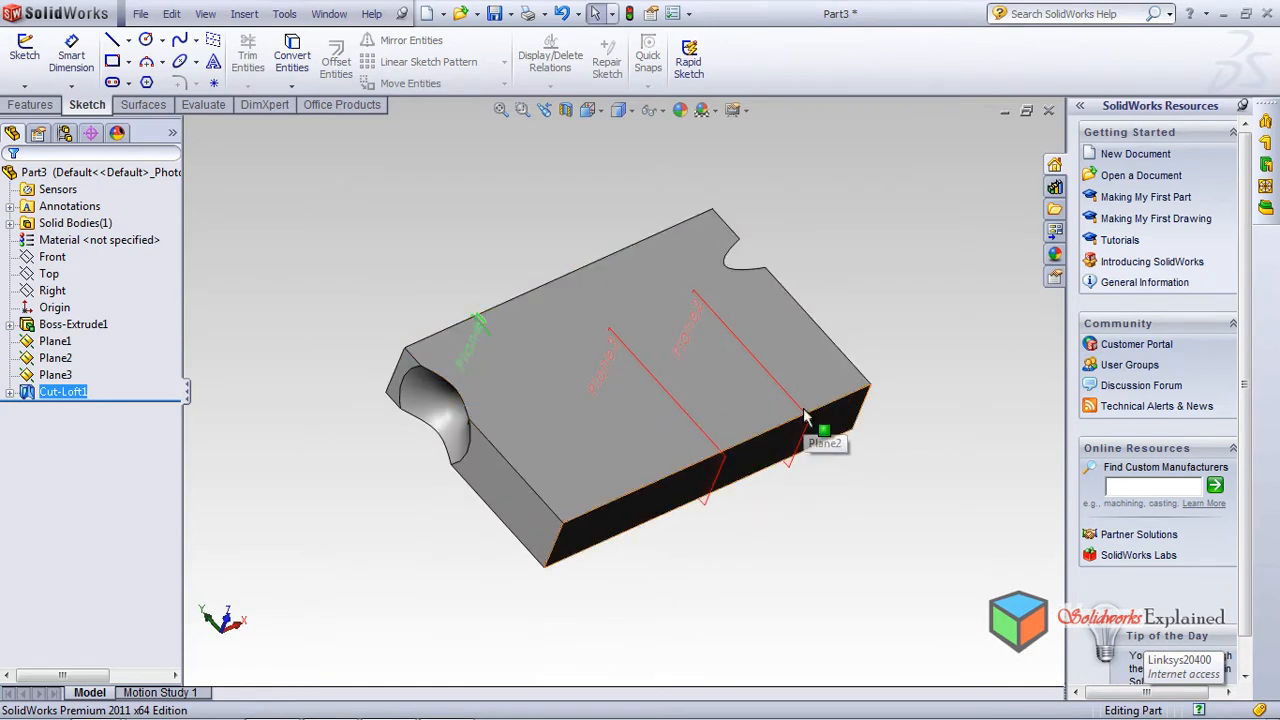
{"action": "middle_click_drag", "start_coordinate": [329, 443], "coordinate": [299, 427]}
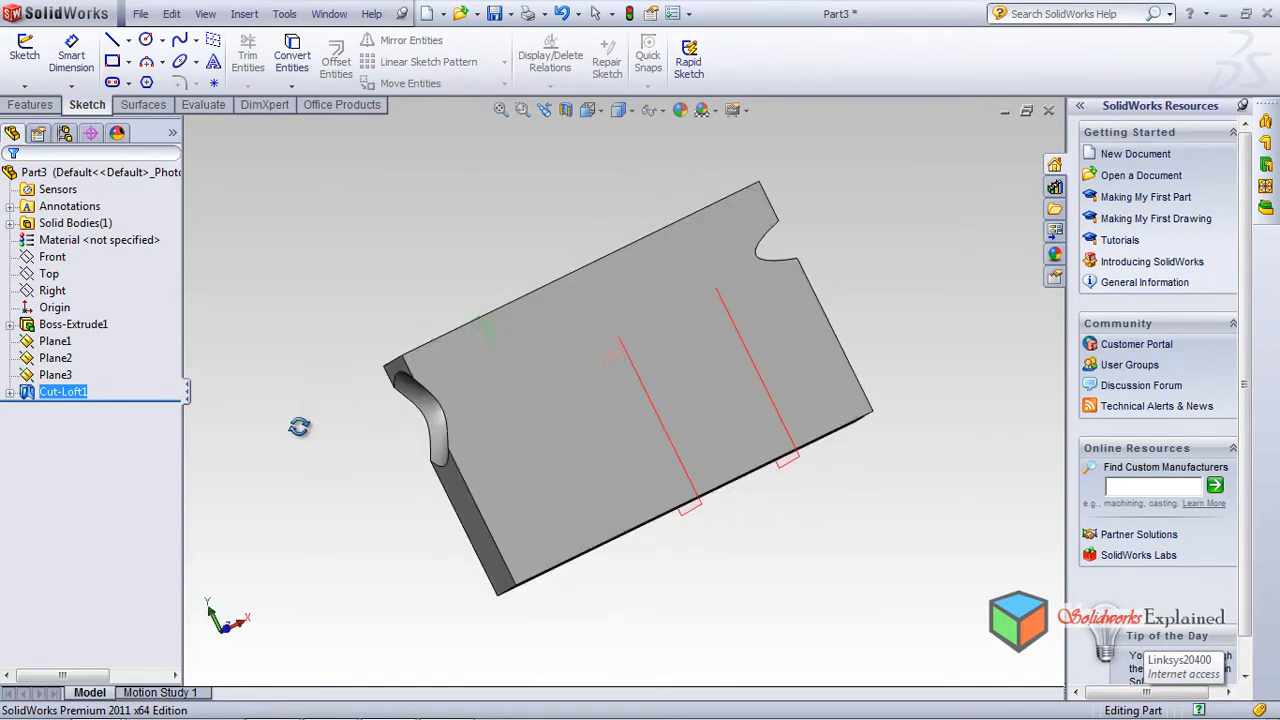
{"action": "left_click", "coordinate": [567, 110]}
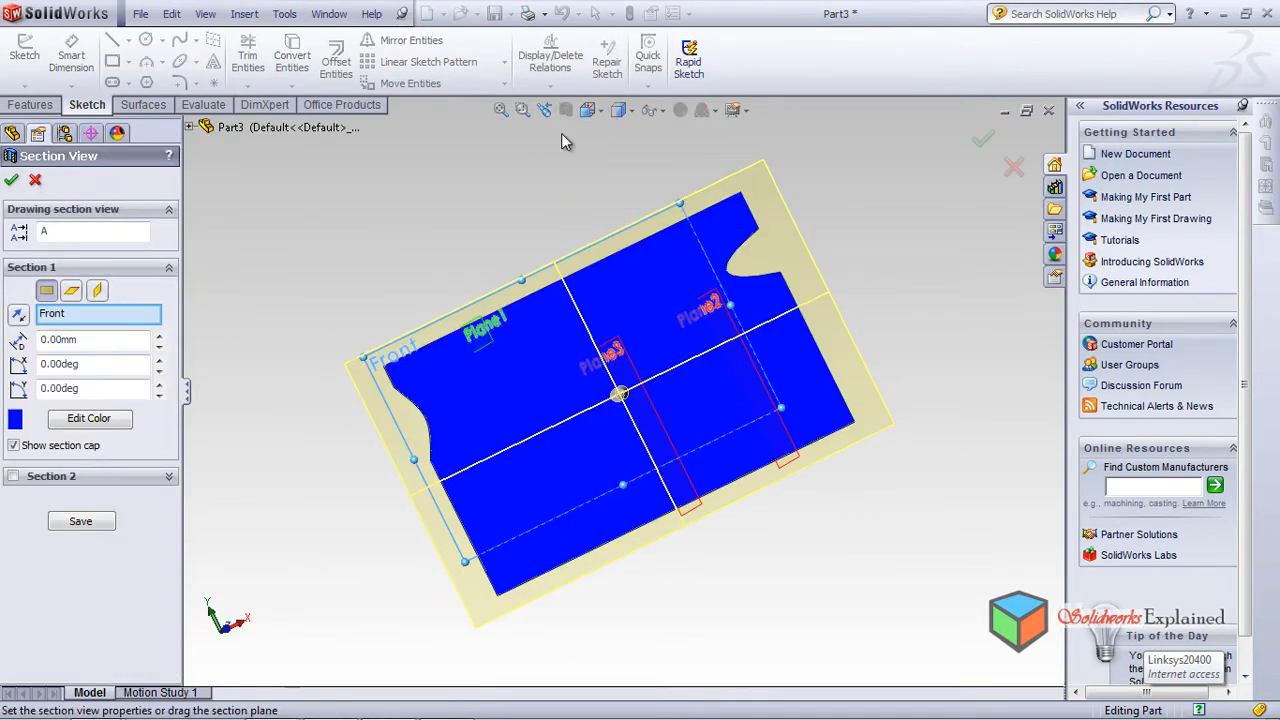
{"action": "left_click", "coordinate": [35, 182]}
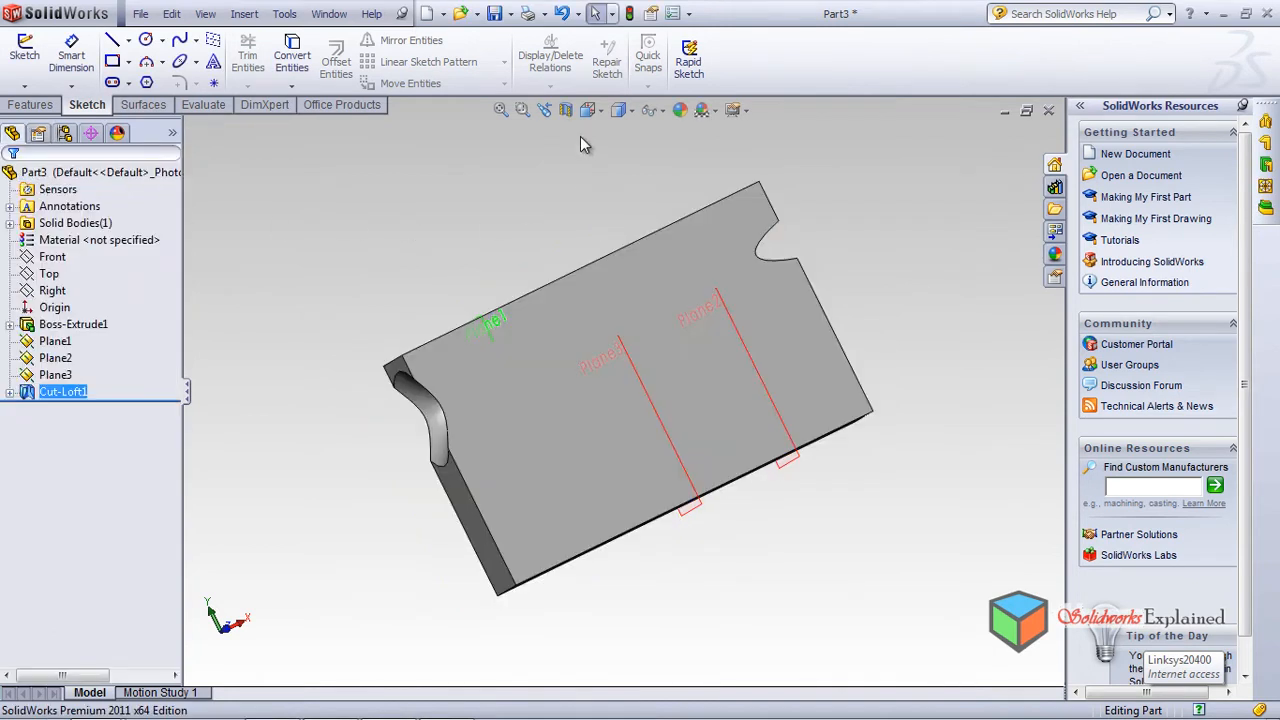
{"action": "left_click", "coordinate": [567, 111]}
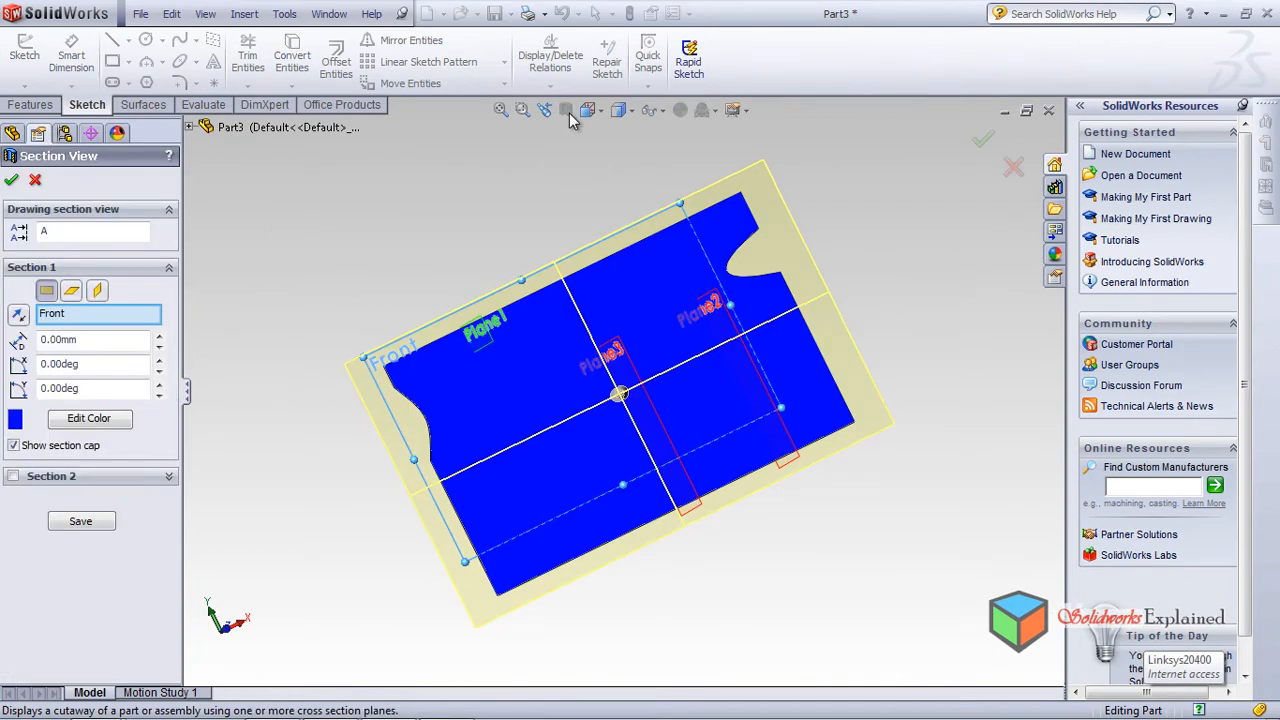
{"action": "middle_click_drag", "start_coordinate": [799, 530], "coordinate": [757, 362]}
{"action": "mouse_move", "coordinate": [634, 420]}
{"action": "left_mouse_down"}
{"action": "mouse_move", "coordinate": [630, 370]}
{"action": "mouse_move", "coordinate": [630, 400]}
{"action": "left_mouse_up"}
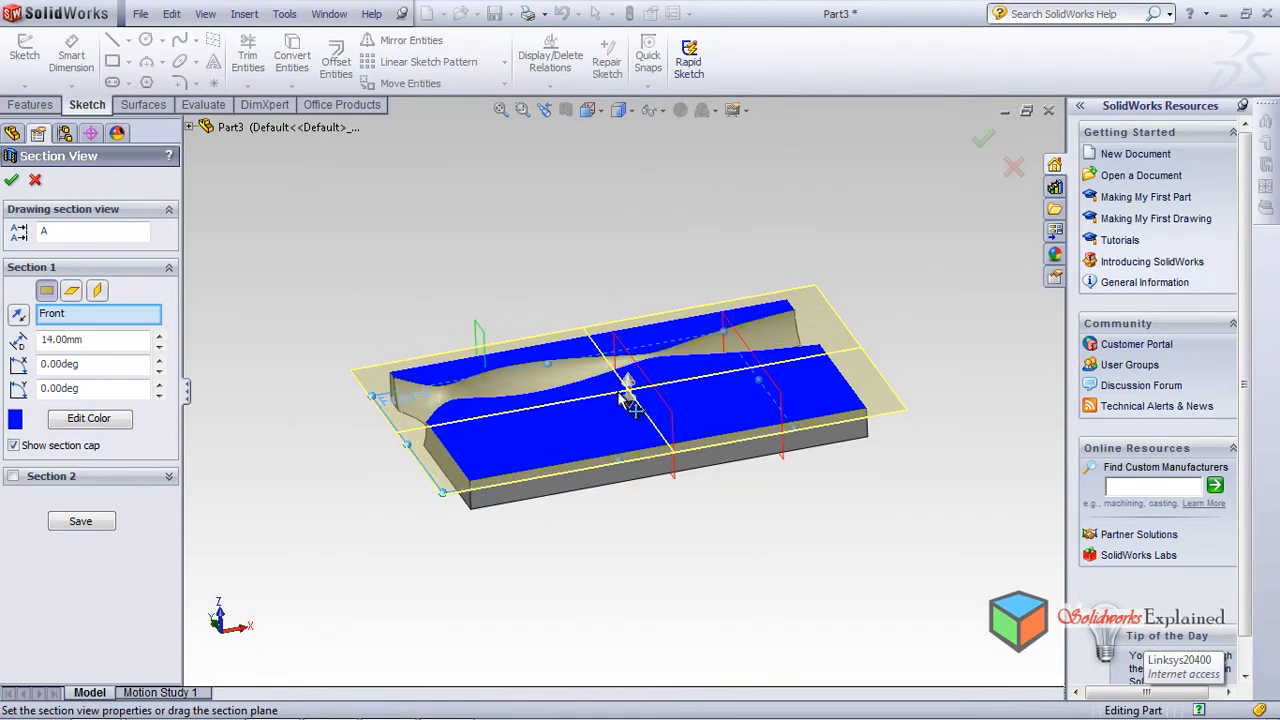
{"action": "middle_click_drag", "start_coordinate": [433, 226], "coordinate": [463, 326]}
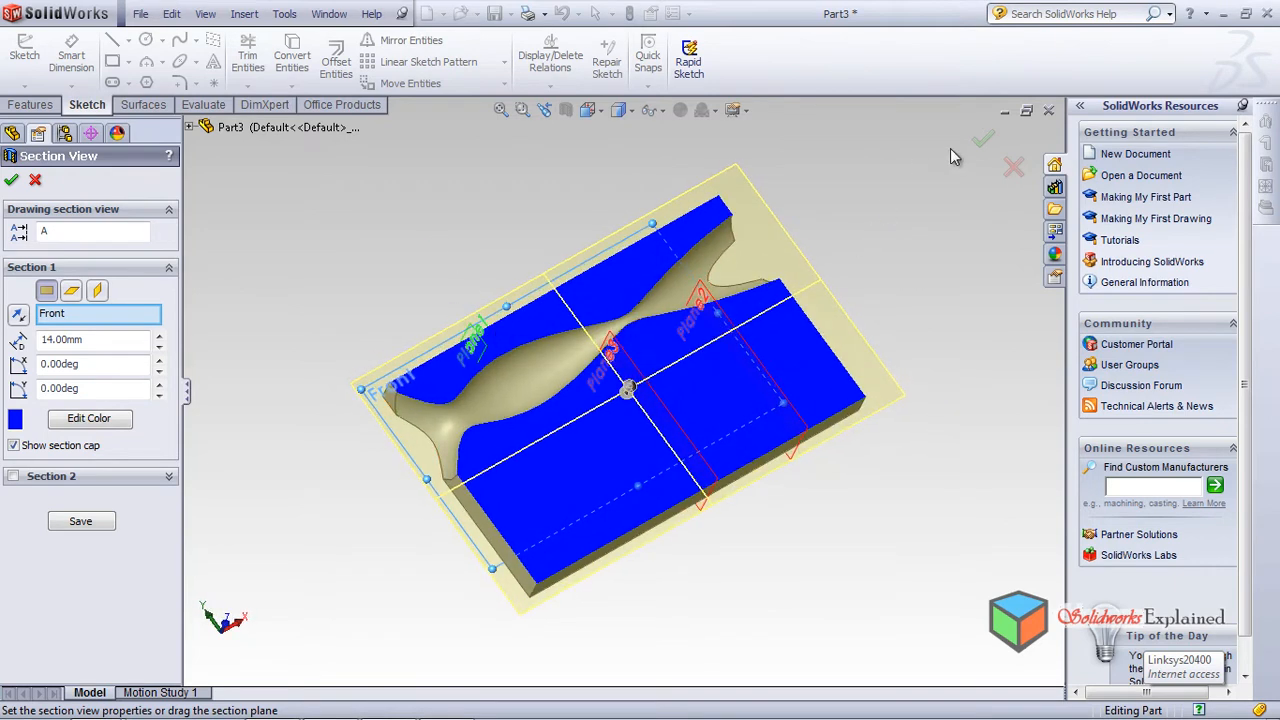
{"action": "left_click", "coordinate": [983, 140]}
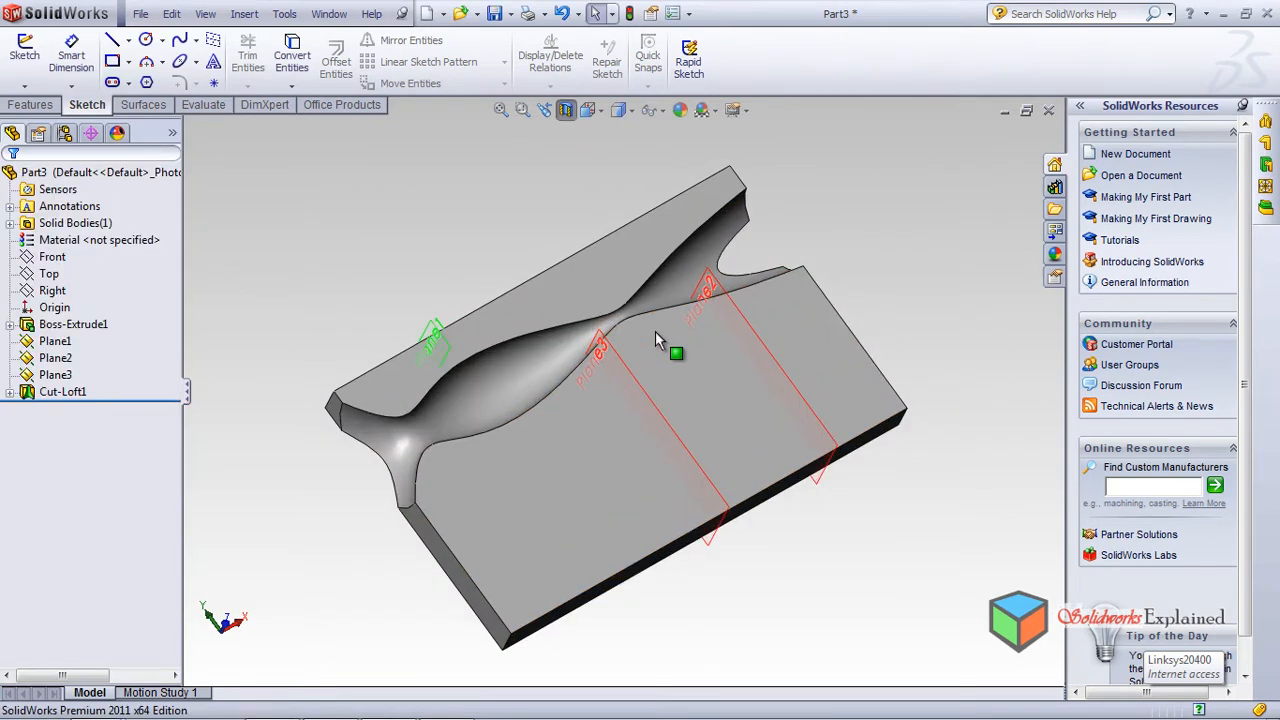
{"action": "middle_click_drag", "start_coordinate": [704, 380], "coordinate": [663, 291]}
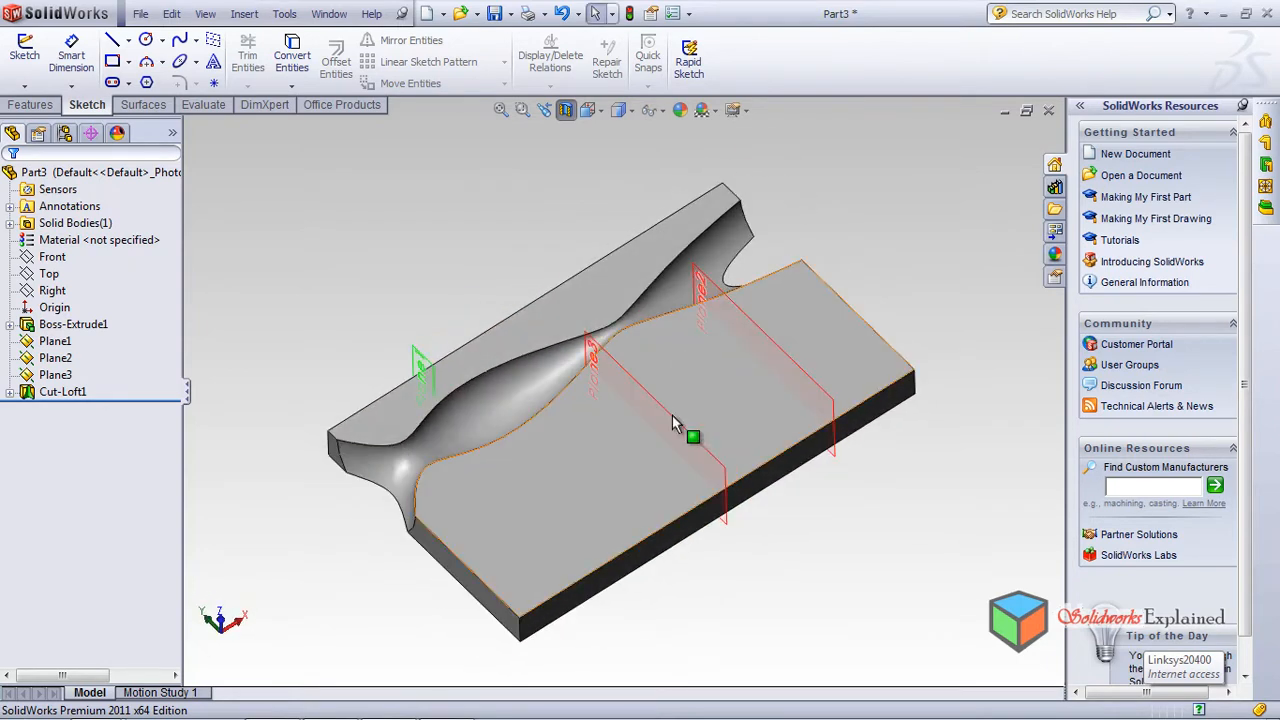
{"action": "middle_click_drag", "start_coordinate": [682, 527], "coordinate": [580, 626]}
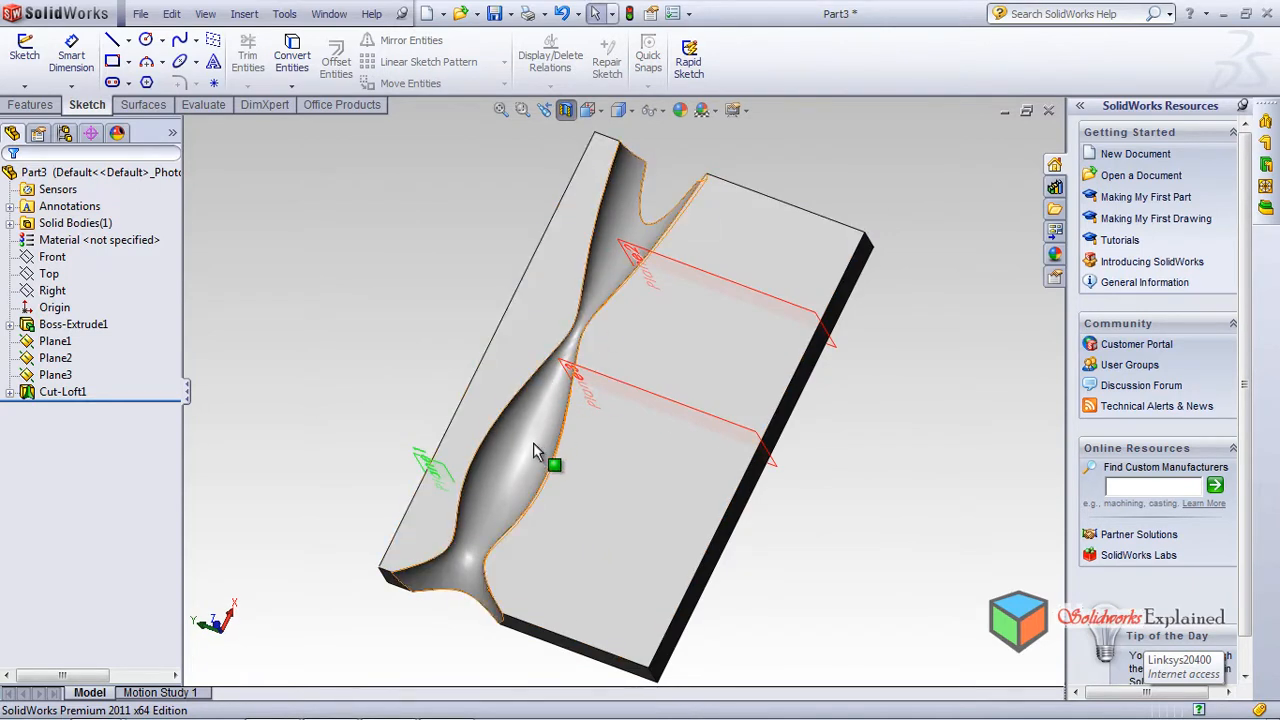
{"action": "middle_click_drag", "start_coordinate": [854, 437], "coordinate": [849, 409]}
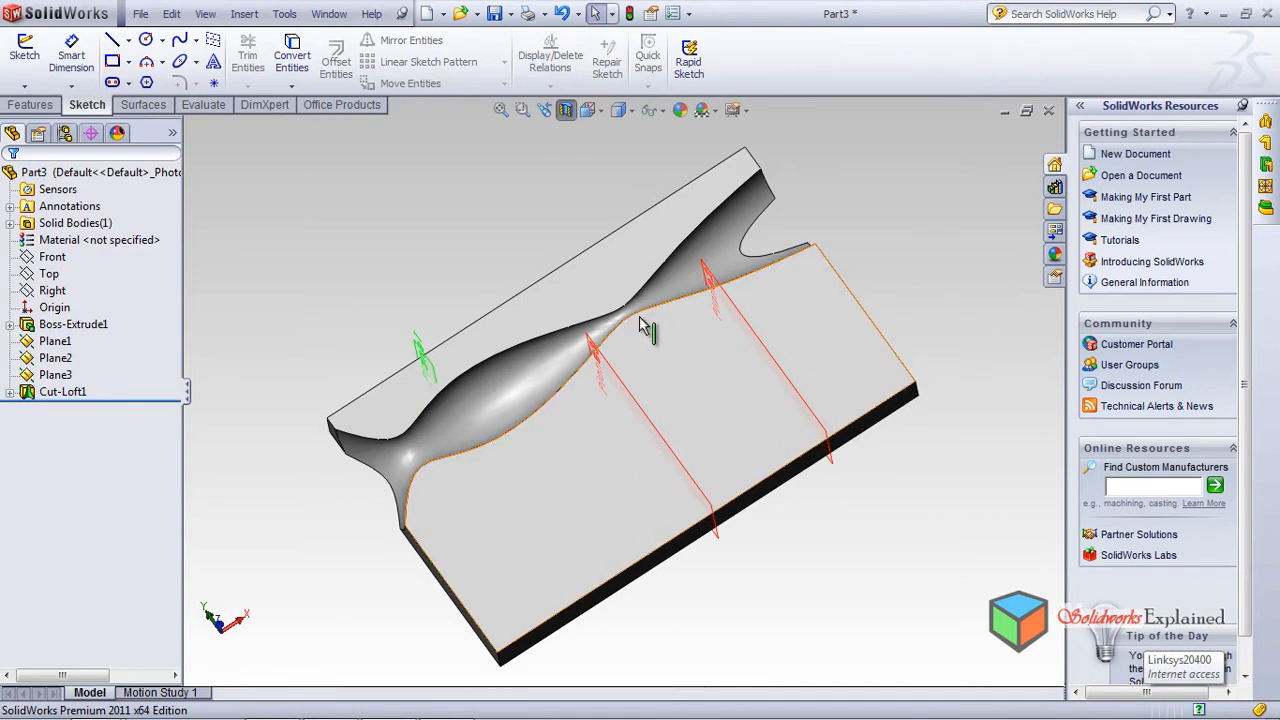
Step: Examine the sectioned lofted cut from other angles, and delete the lofted cut feature while keeping its profile sketches
{"action": "middle_click_drag", "start_coordinate": [646, 381], "coordinate": [737, 332]}
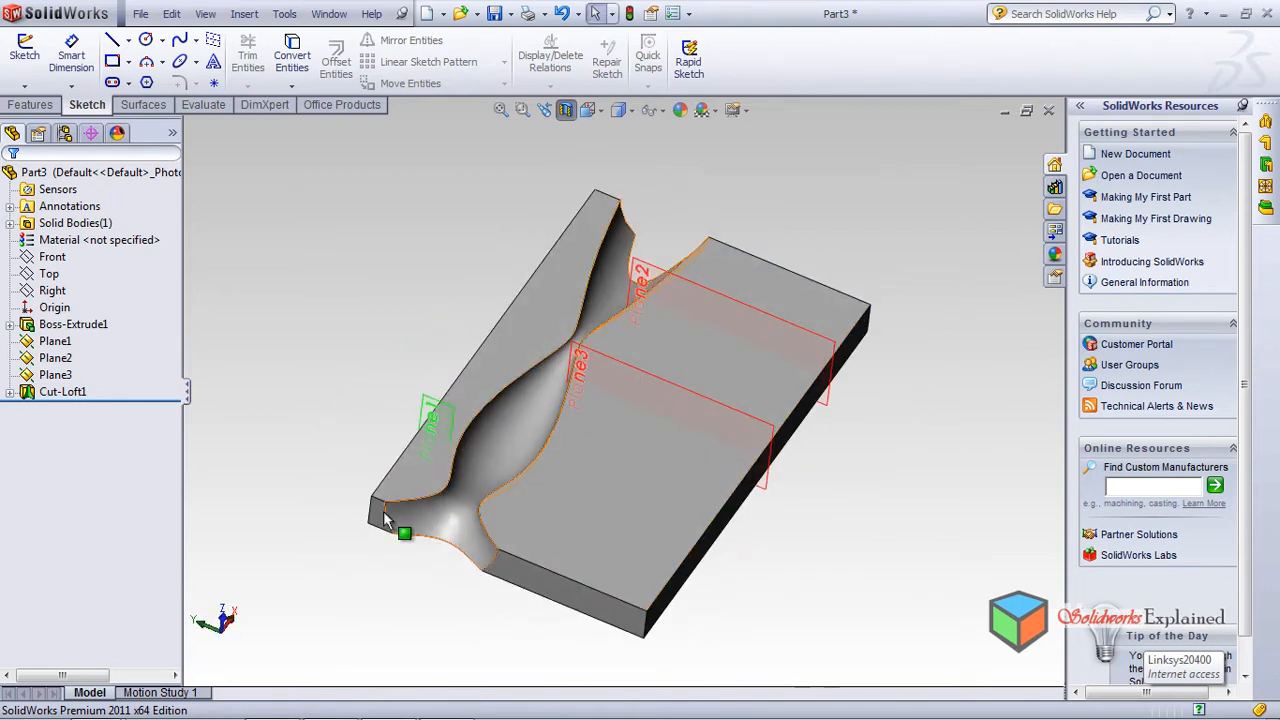
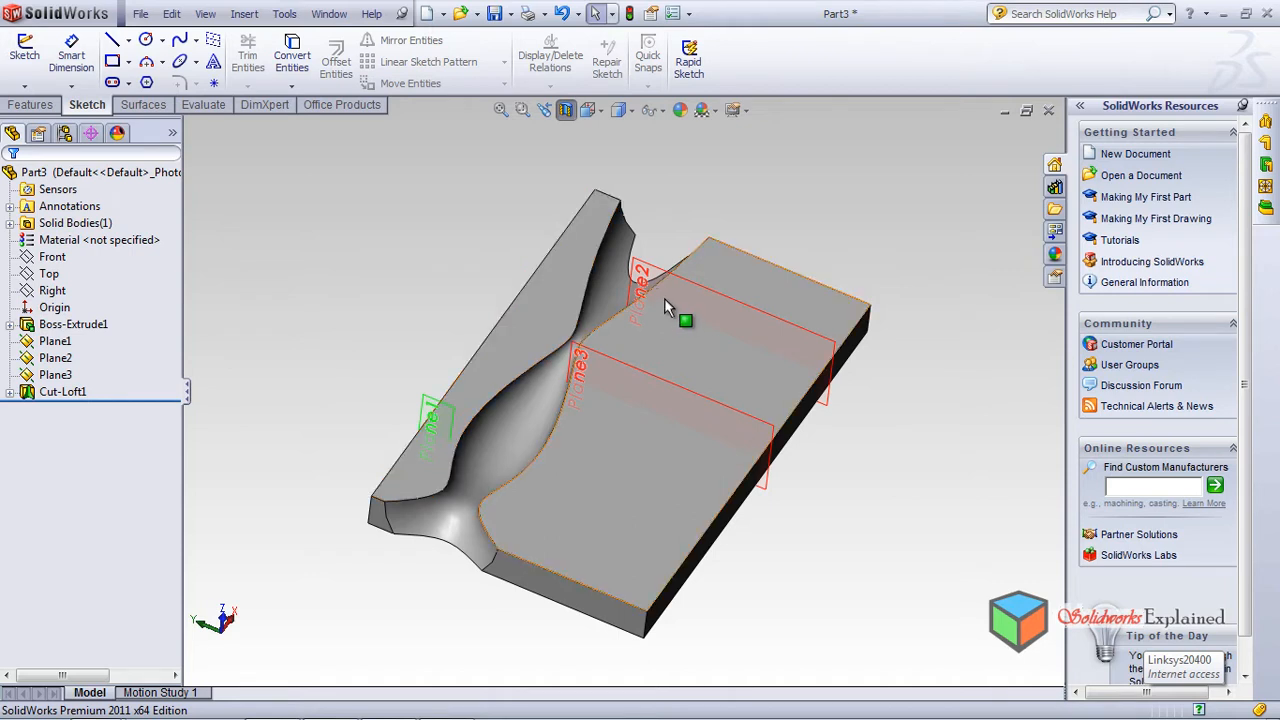
{"action": "middle_click_drag", "start_coordinate": [870, 485], "coordinate": [826, 534]}
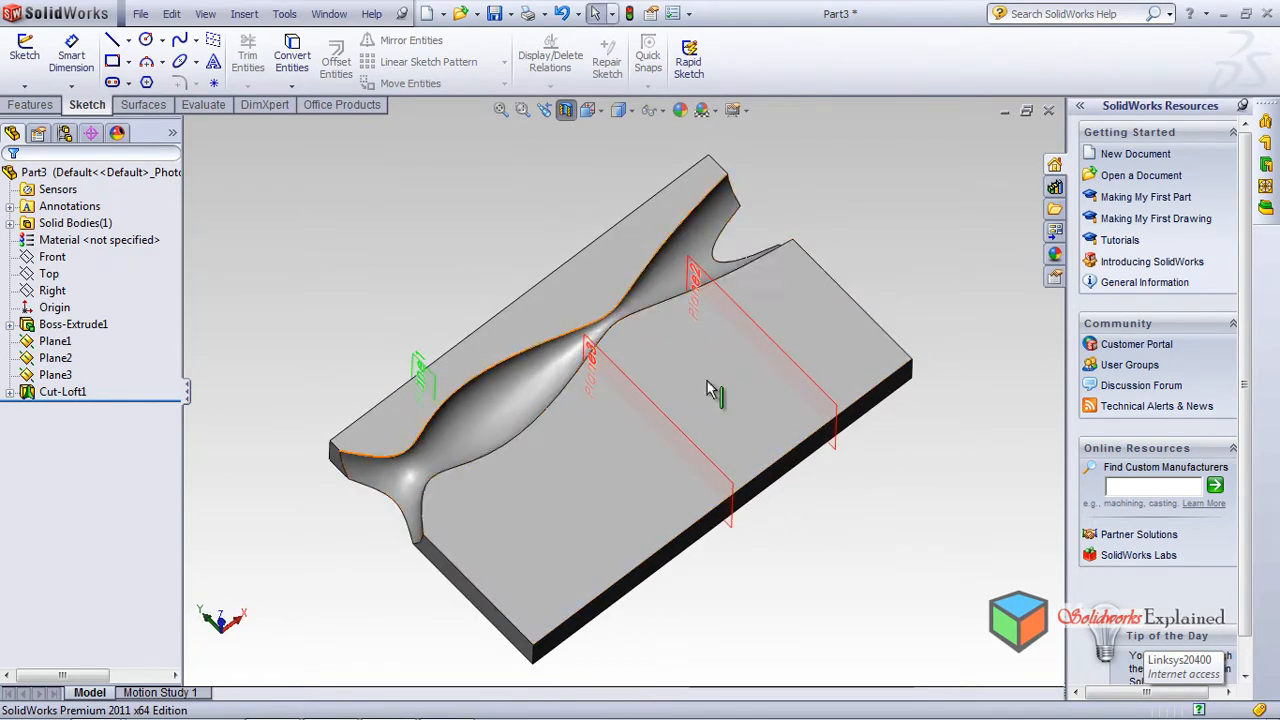
{"action": "right_click", "coordinate": [47, 391]}
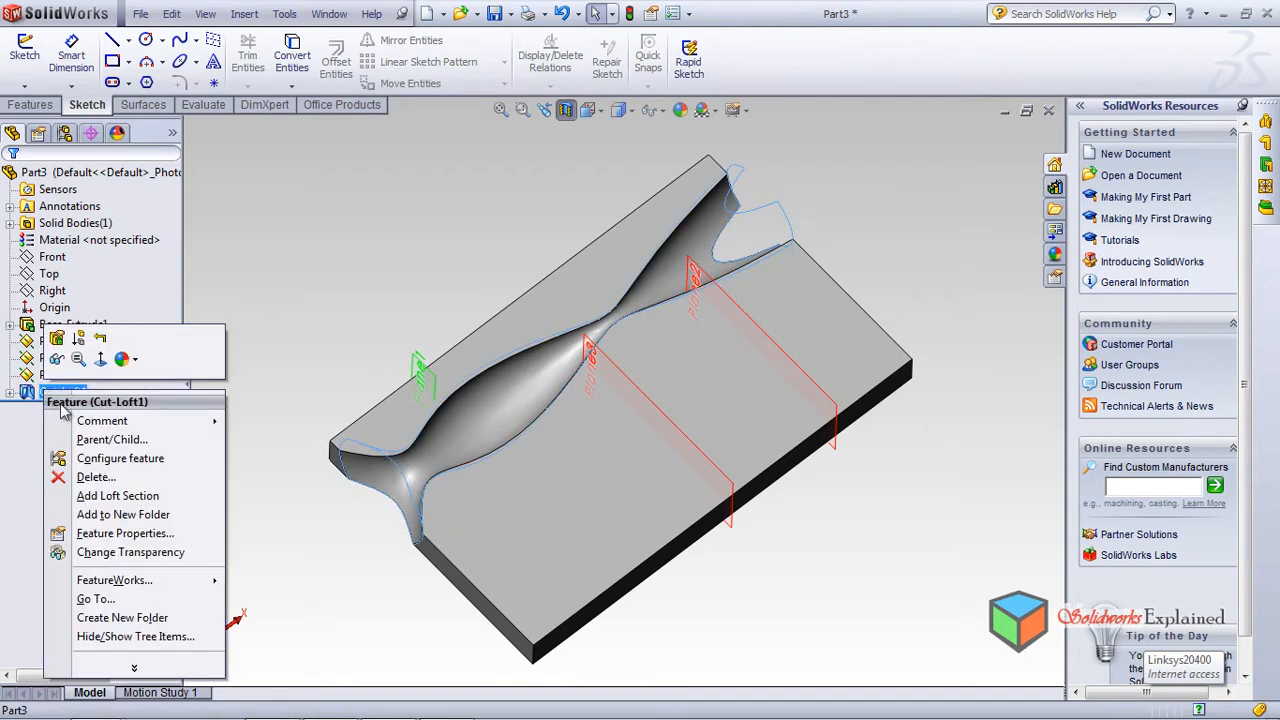
{"action": "left_click", "coordinate": [96, 477]}
{"action": "left_click", "coordinate": [756, 245]}
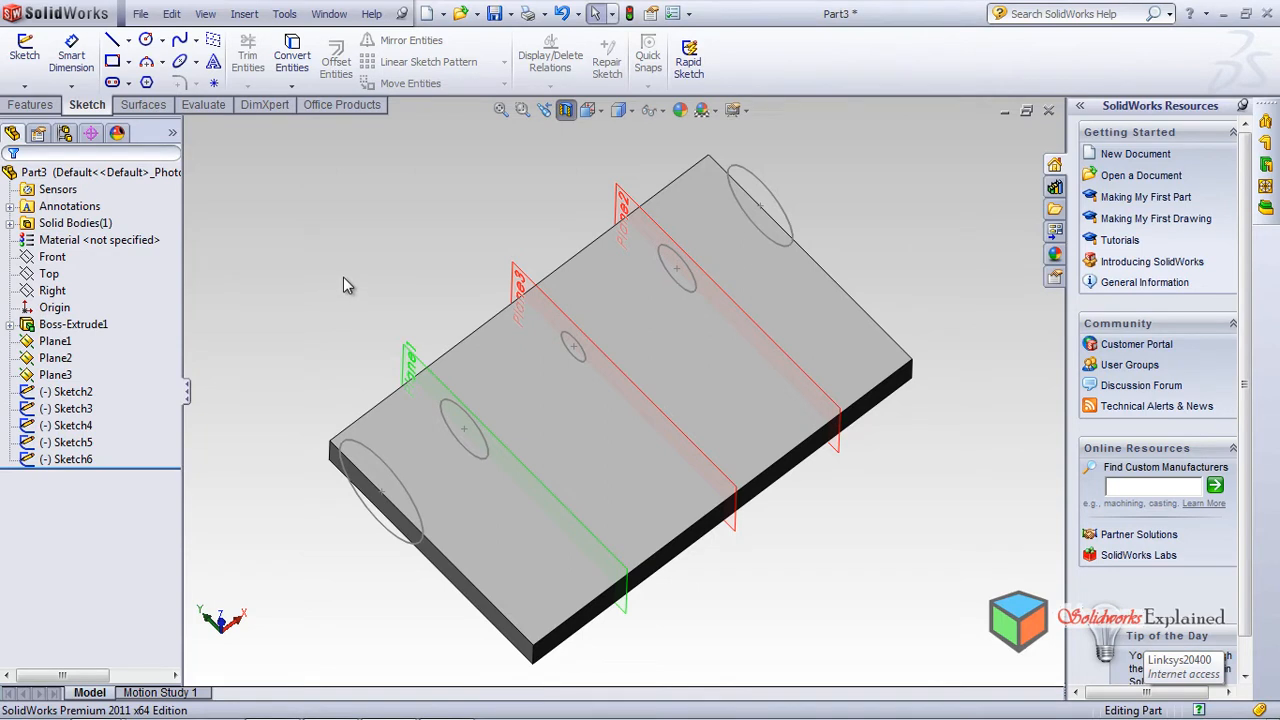
Step: Delete the three circle sketches on Plane1, Plane3 and Plane2, keeping the two circles on the end faces
{"action": "left_click", "coordinate": [480, 443]}
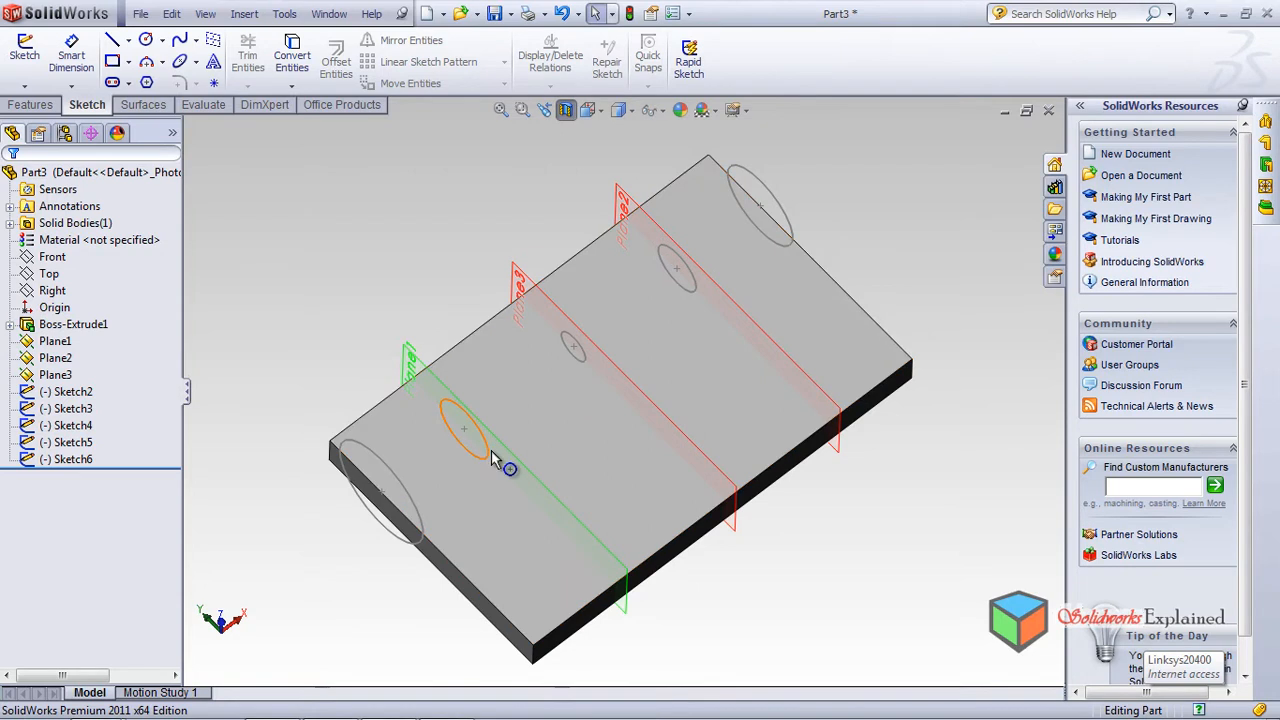
{"action": "left_click", "coordinate": [570, 338], "text": "ctrl"}
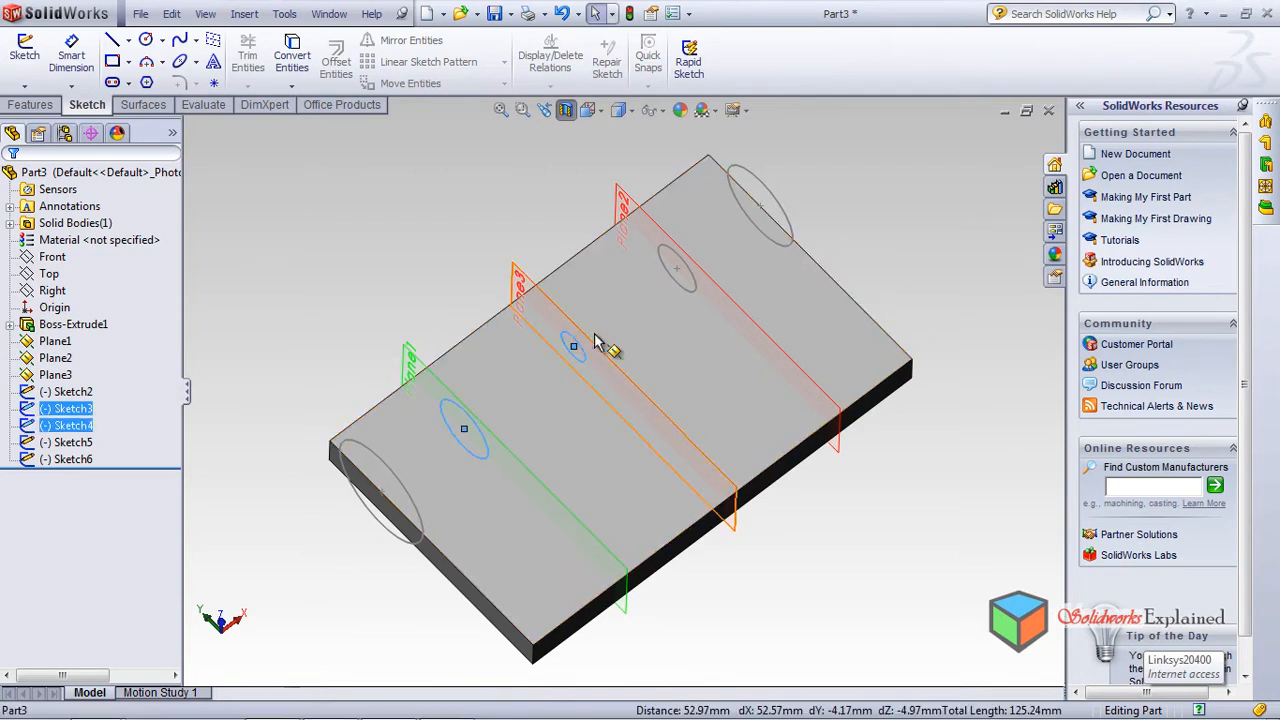
{"action": "left_click", "coordinate": [695, 290], "text": "ctrl"}
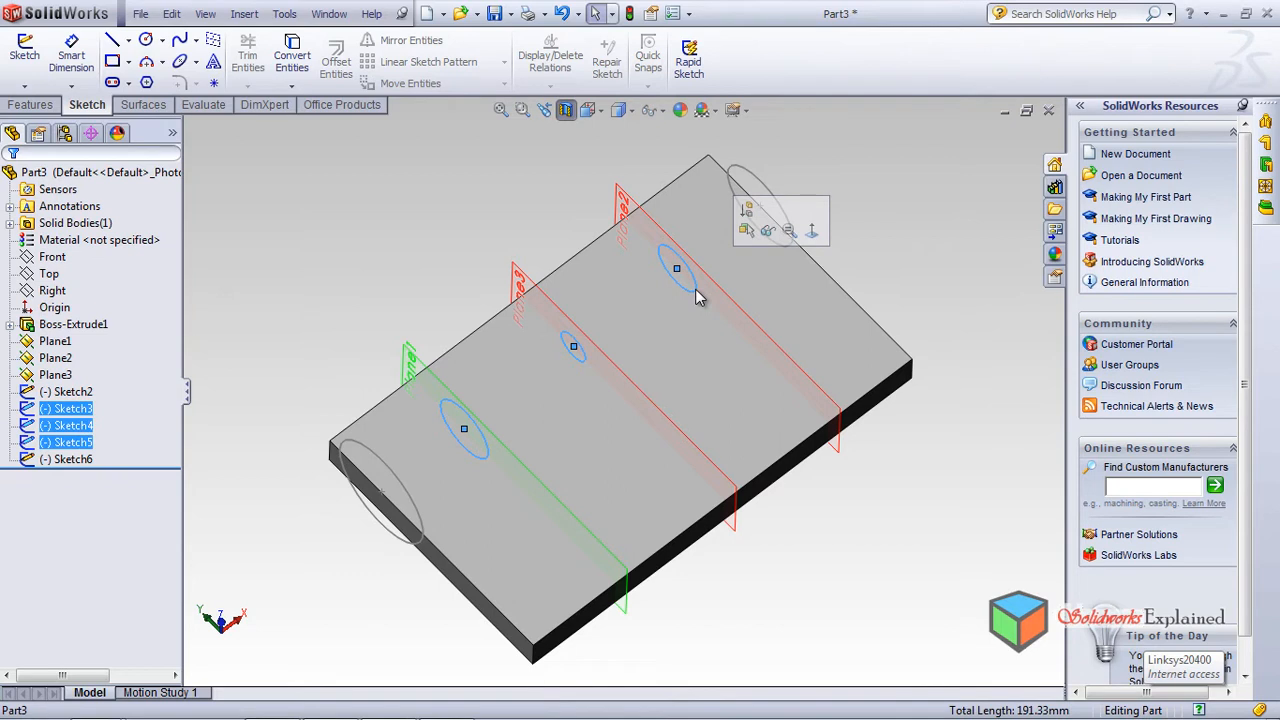
{"action": "key", "text": "Delete"}
{"action": "key", "text": "Return"}
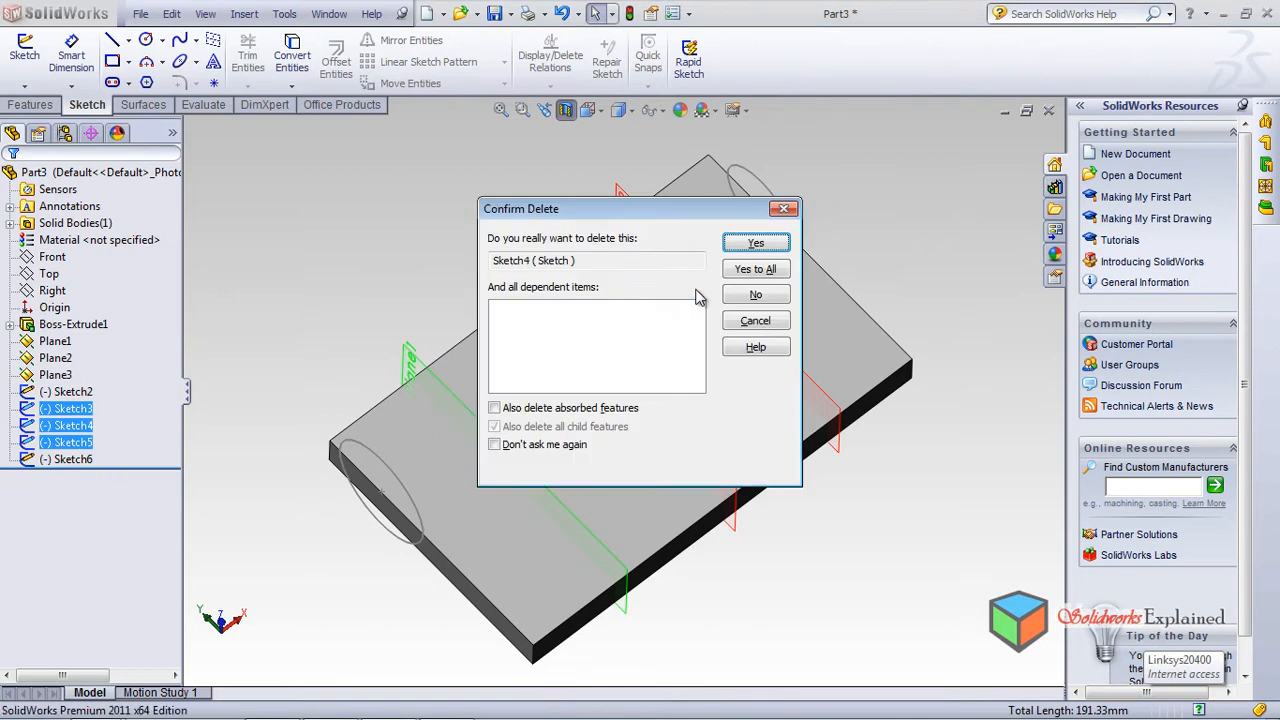
{"action": "left_click", "coordinate": [760, 242]}
{"action": "left_click", "coordinate": [760, 243]}
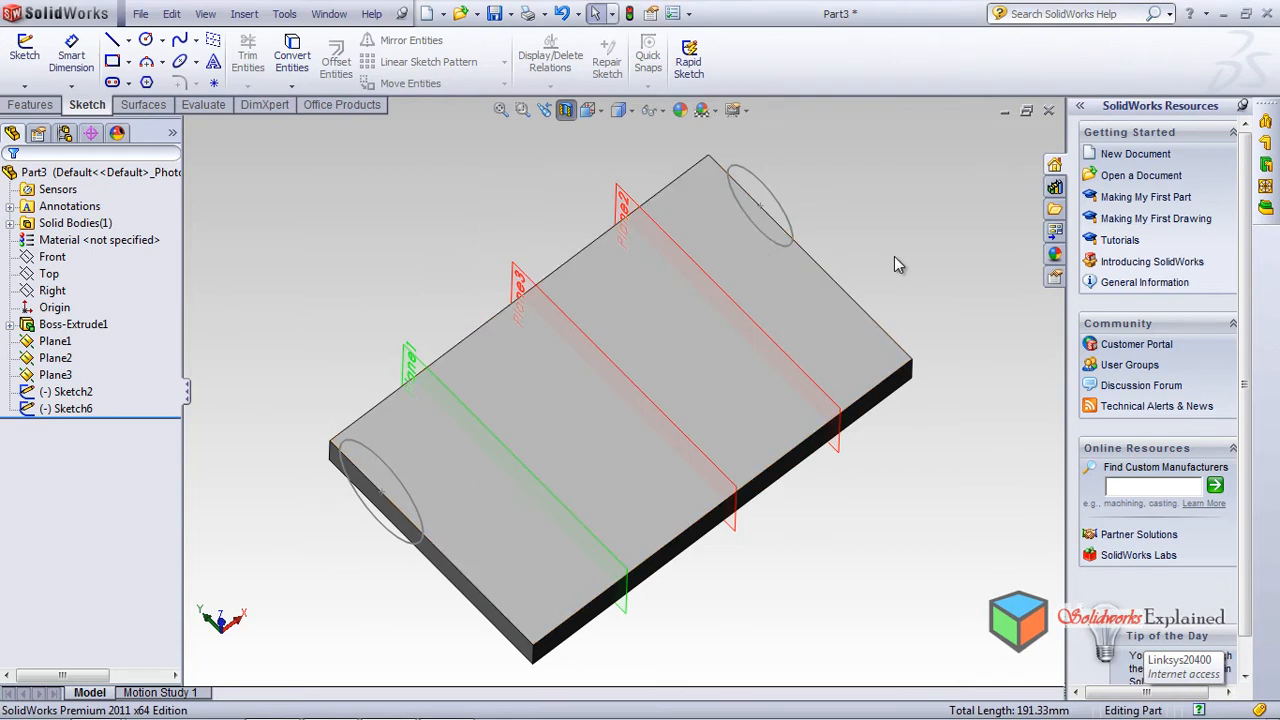
Step: Sketch a circle of about 12 mm radius on Plane1, centred at the lowest point of the smaller end-face circle, and close the sketch
{"action": "middle_click_drag", "start_coordinate": [808, 491], "coordinate": [758, 515]}
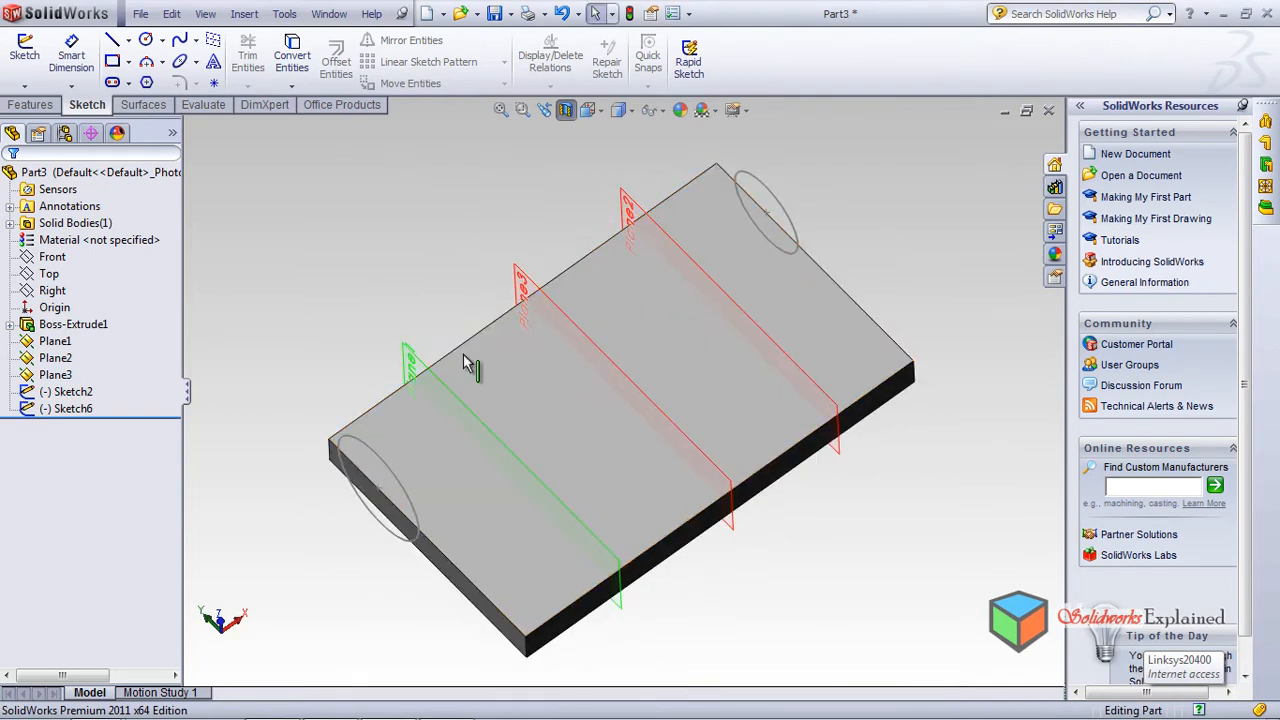
{"action": "left_click", "coordinate": [456, 400]}
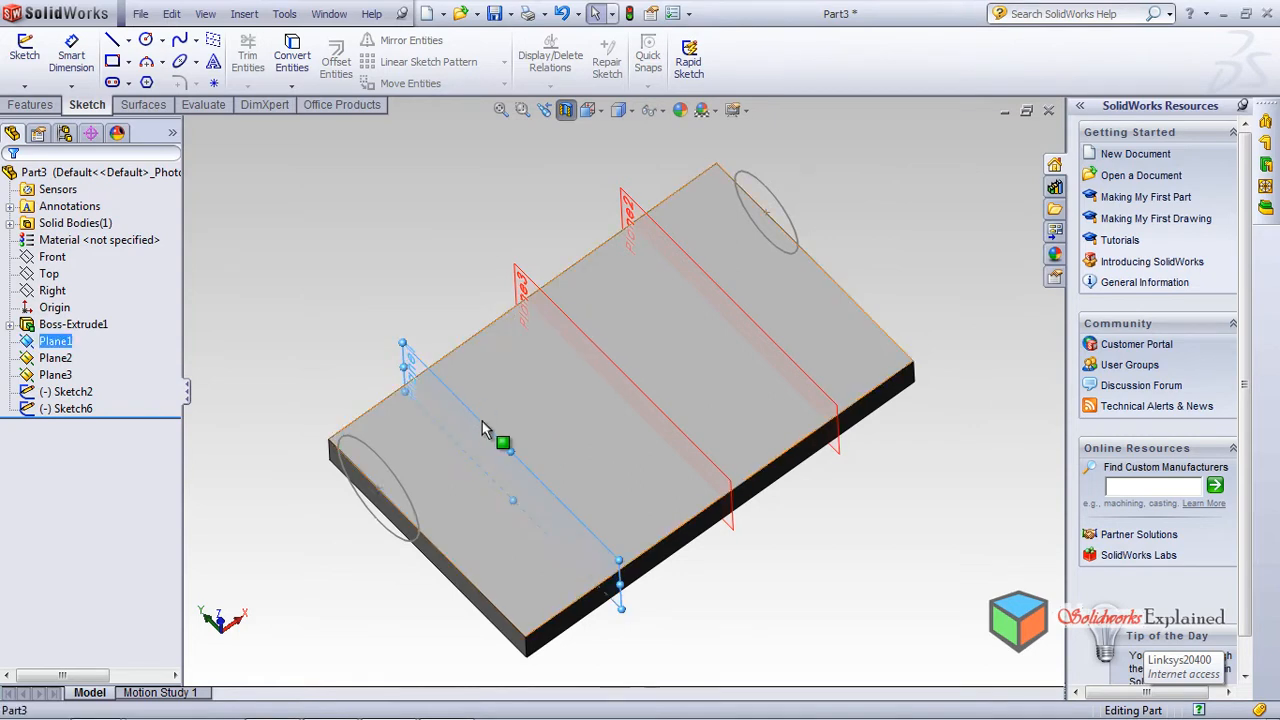
{"action": "left_click", "coordinate": [588, 110]}
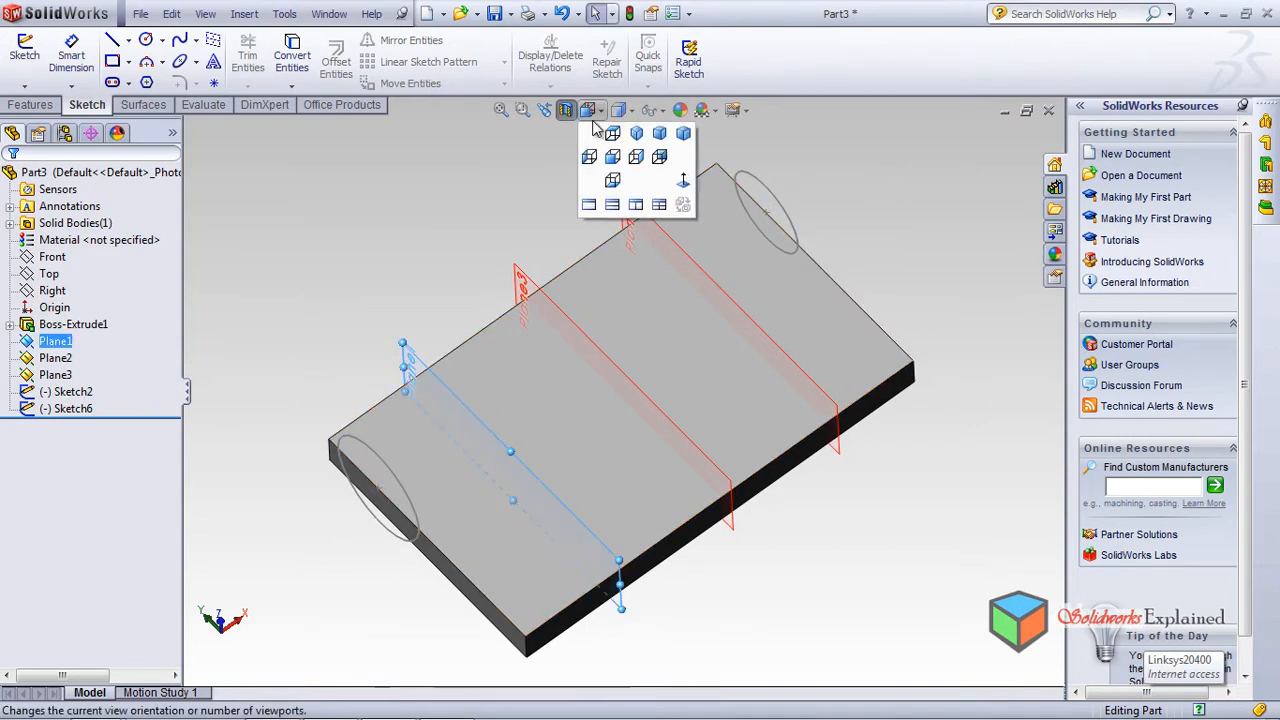
{"action": "left_click", "coordinate": [589, 158]}
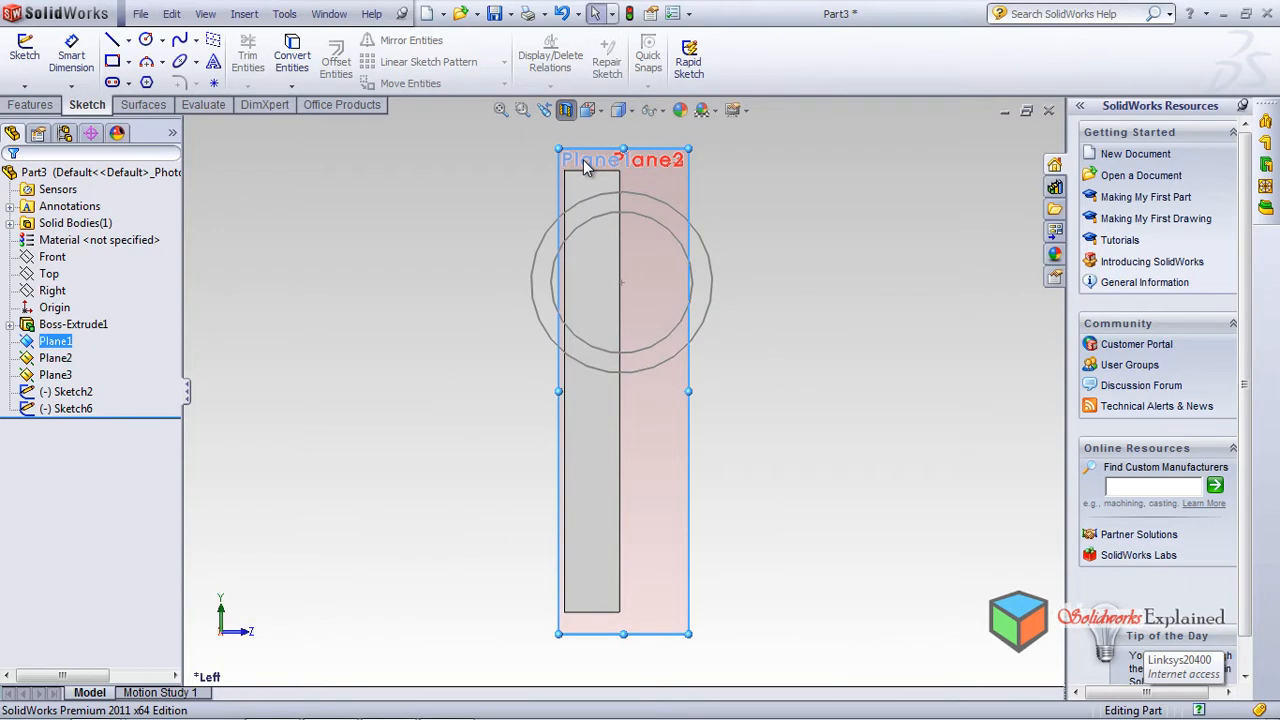
{"action": "left_click", "coordinate": [146, 40]}
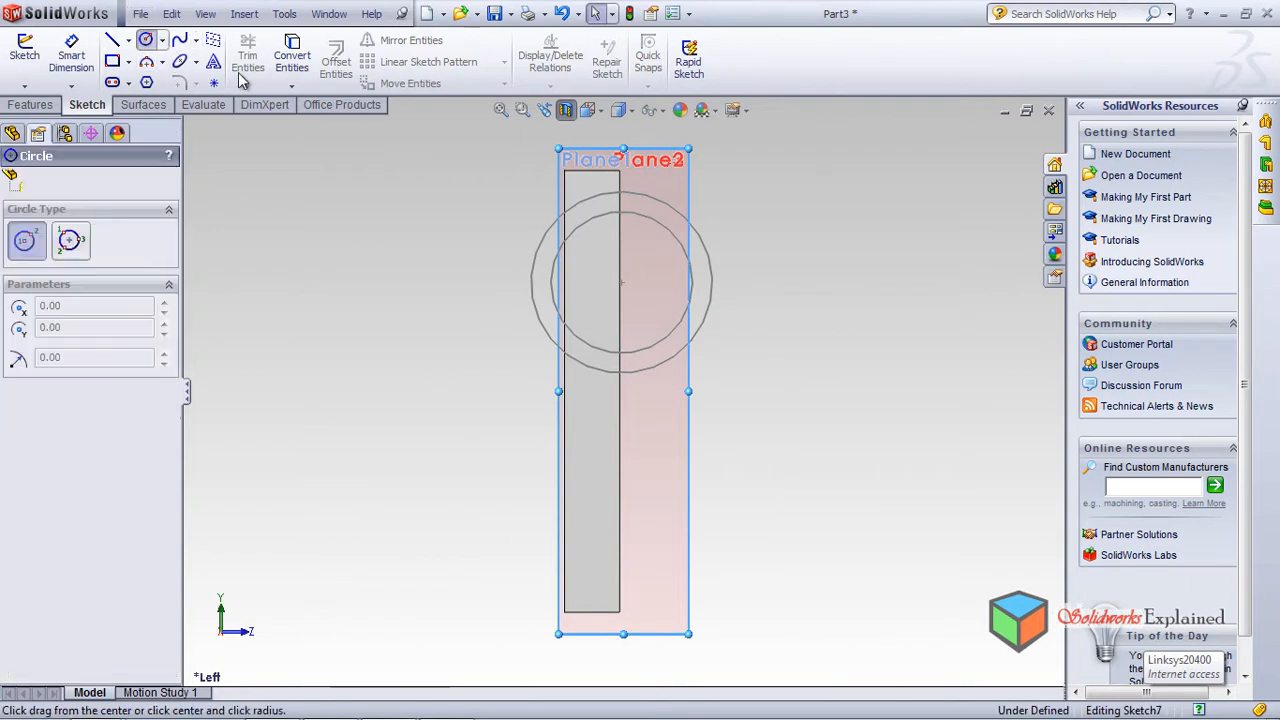
{"action": "left_click", "coordinate": [621, 282]}
{"action": "left_click", "coordinate": [621, 353]}
{"action": "left_click", "coordinate": [621, 353]}
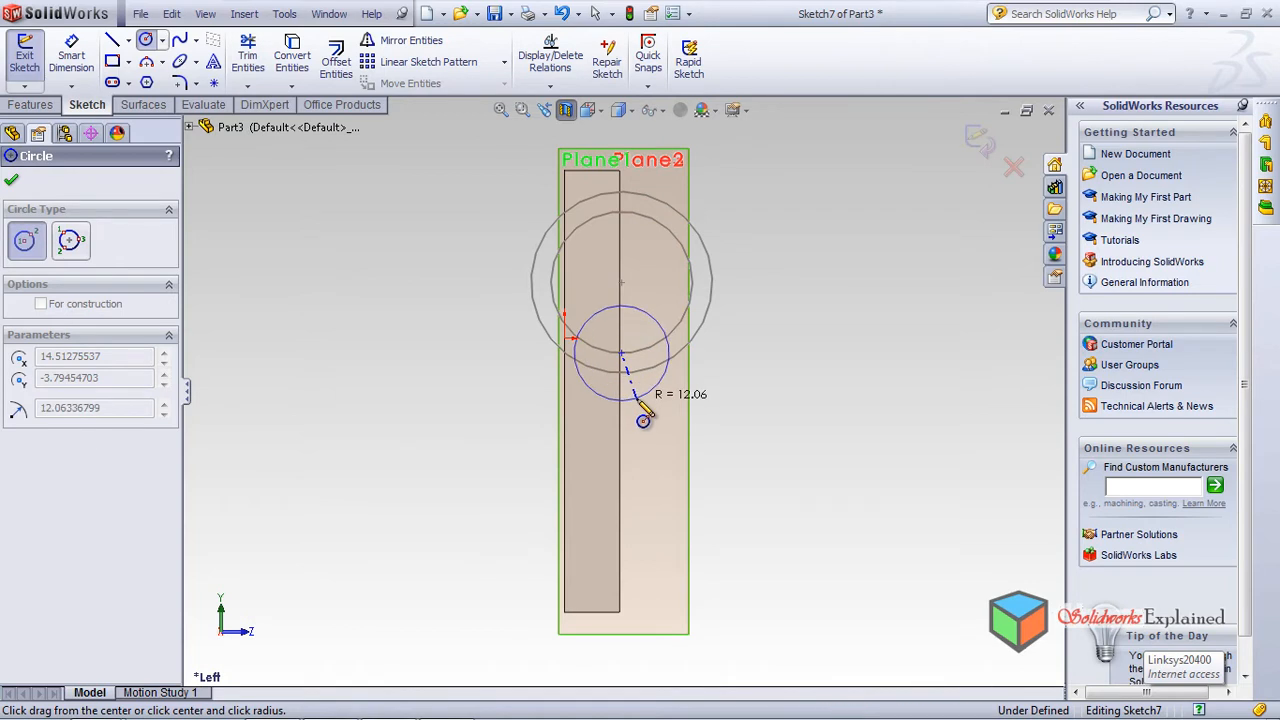
{"action": "left_click", "coordinate": [643, 420]}
{"action": "left_click", "coordinate": [12, 181]}
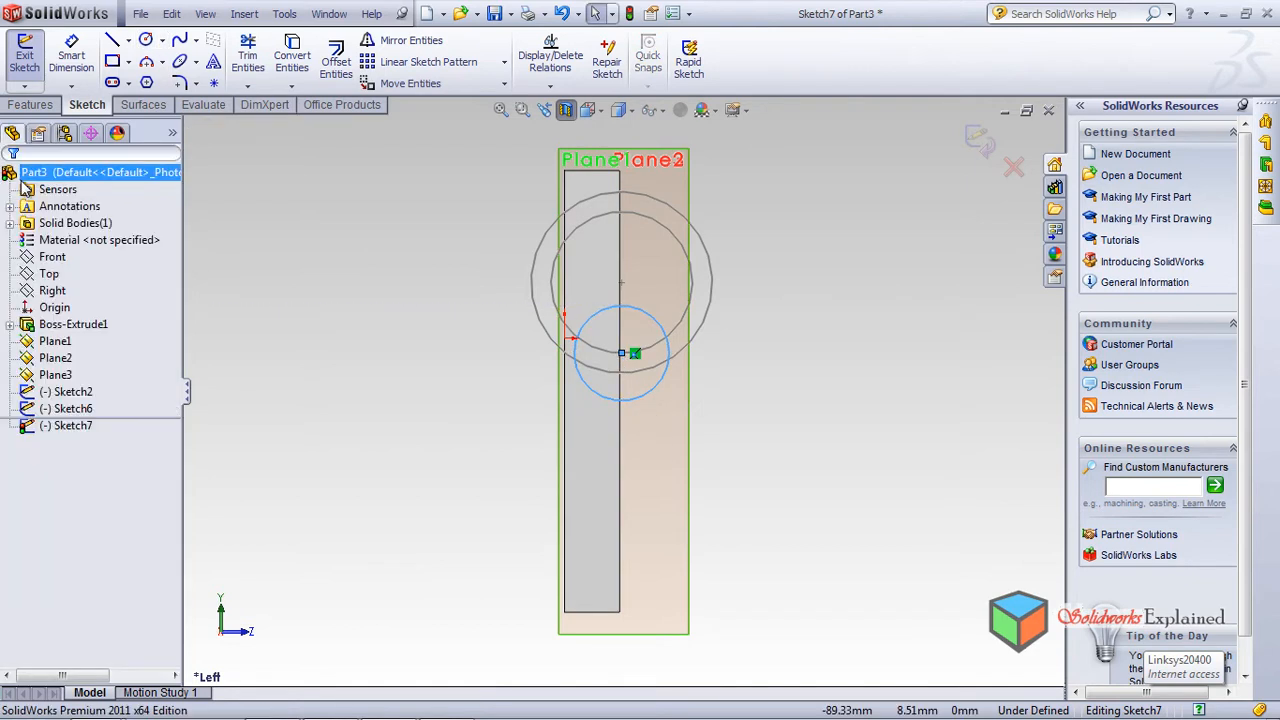
{"action": "left_click", "coordinate": [979, 140]}
Step: Sketch a circle of about 4.5 mm radius on Plane3, centred within the block thickness and off the other circles' centres, and close the sketch
{"action": "mouse_move", "coordinate": [860, 320]}
{"action": "middle_mouse_down"}
{"action": "mouse_move", "coordinate": [791, 363]}
{"action": "mouse_move", "coordinate": [786, 266]}
{"action": "mouse_move", "coordinate": [817, 225]}
{"action": "mouse_move", "coordinate": [860, 250]}
{"action": "mouse_move", "coordinate": [856, 281]}
{"action": "mouse_move", "coordinate": [766, 286]}
{"action": "mouse_move", "coordinate": [760, 314]}
{"action": "middle_mouse_up"}
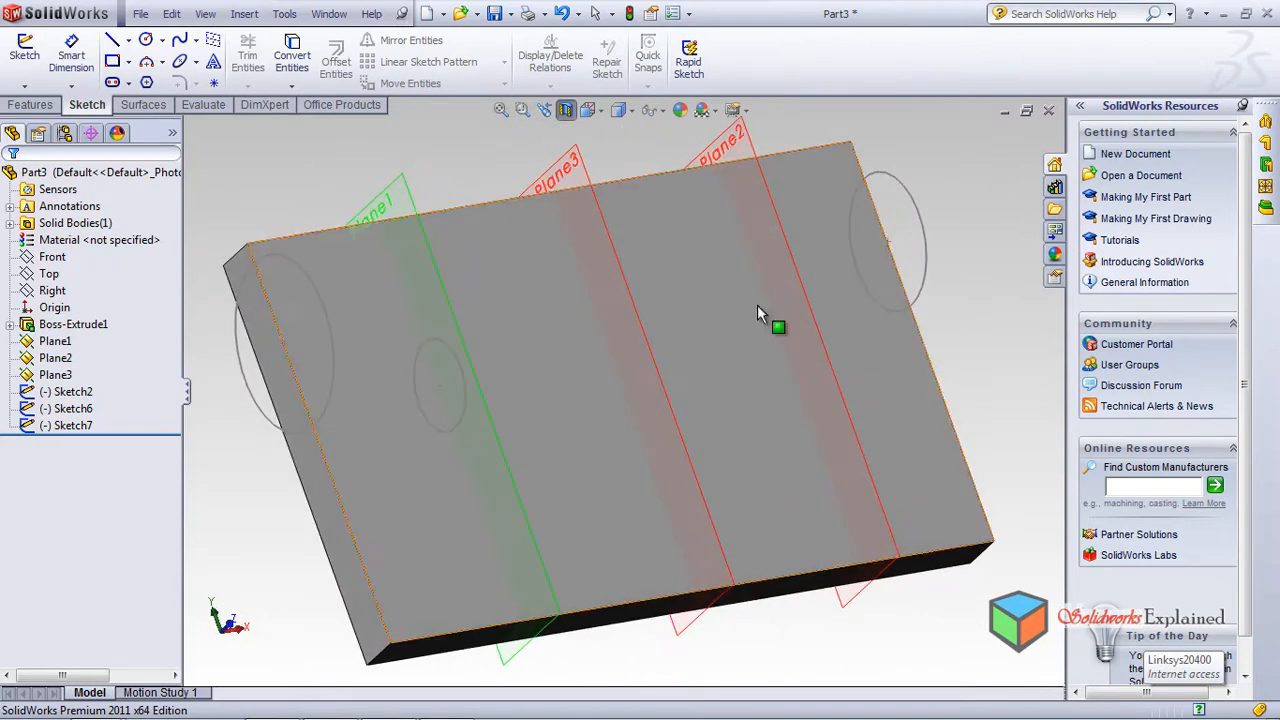
{"action": "left_click", "coordinate": [660, 340]}
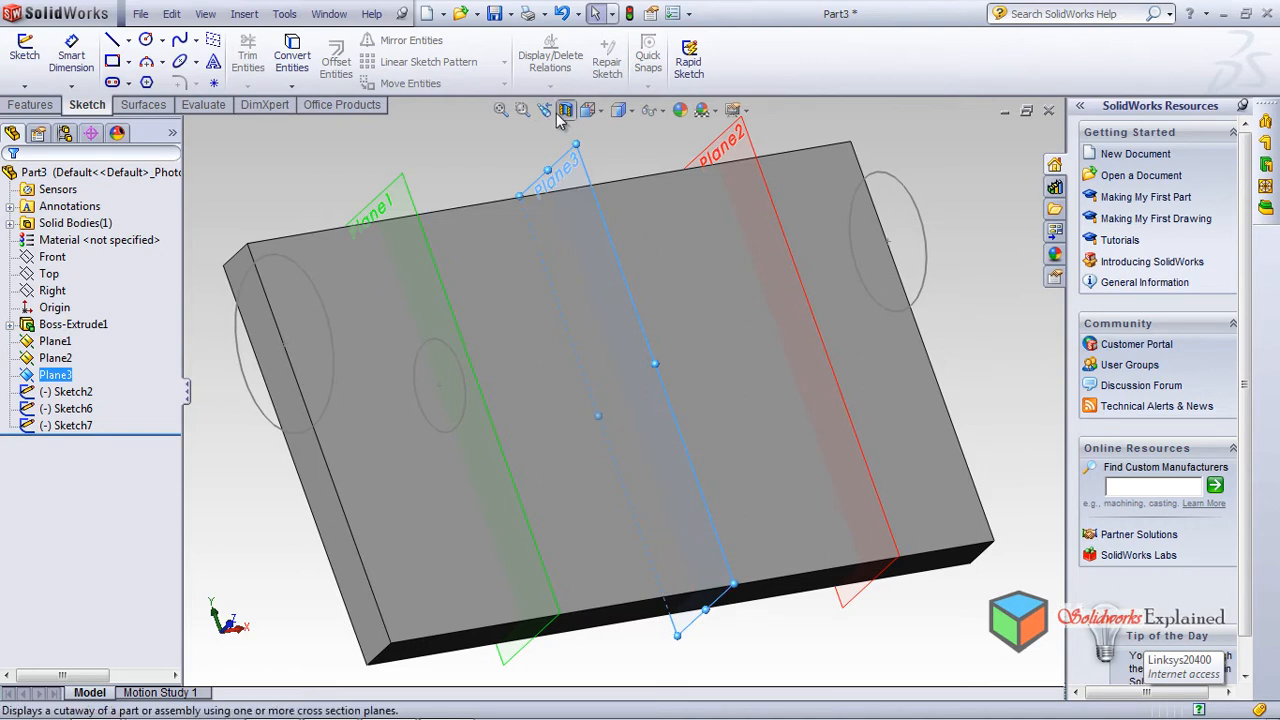
{"action": "left_click", "coordinate": [588, 112]}
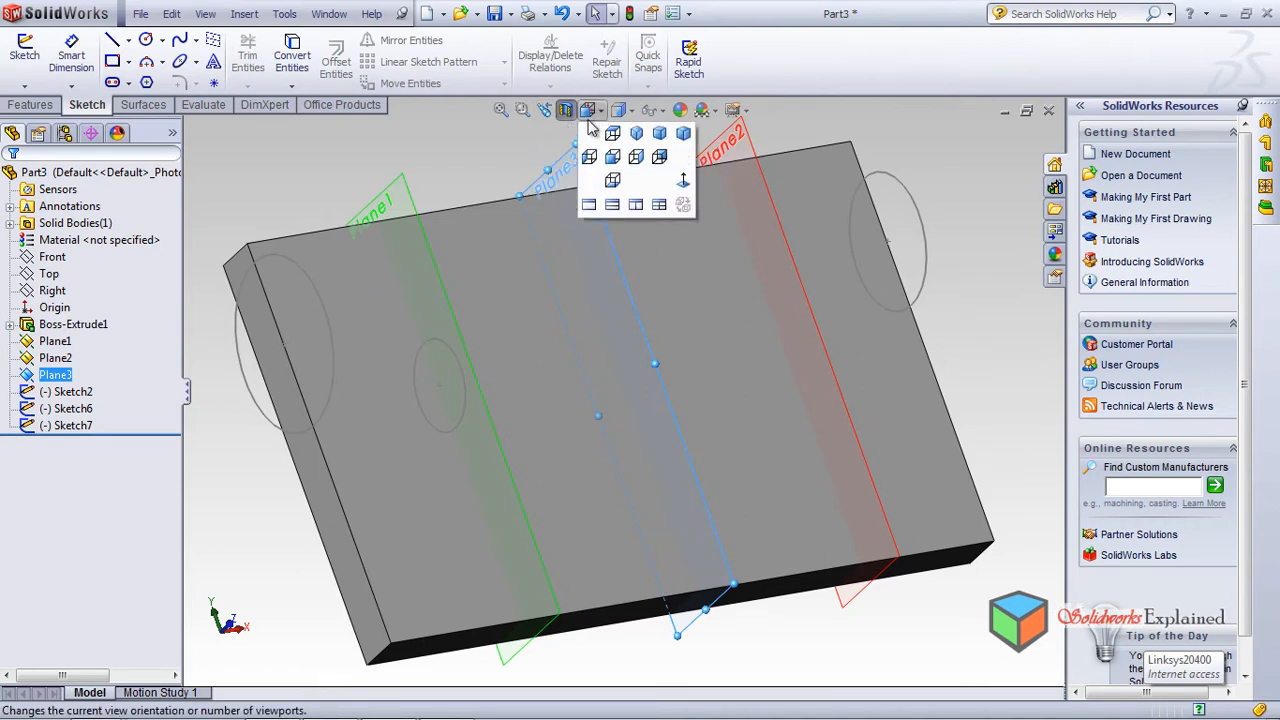
{"action": "left_click", "coordinate": [589, 156]}
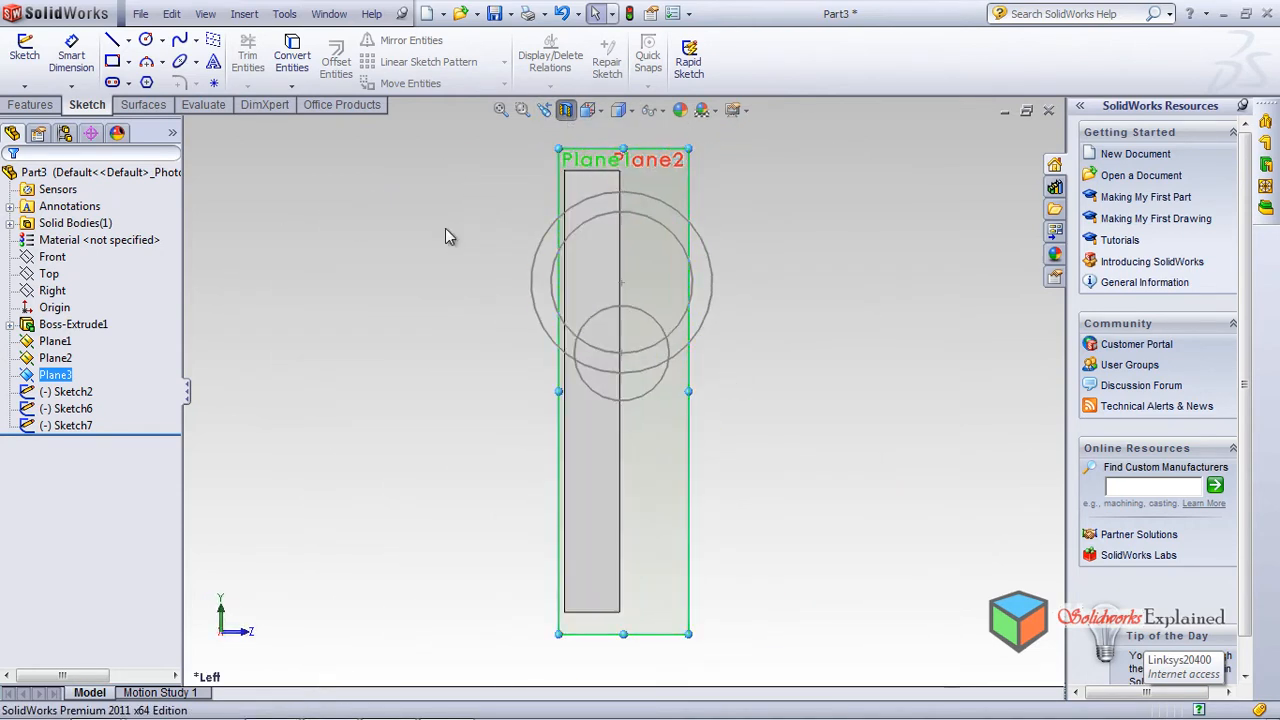
{"action": "left_click", "coordinate": [146, 39]}
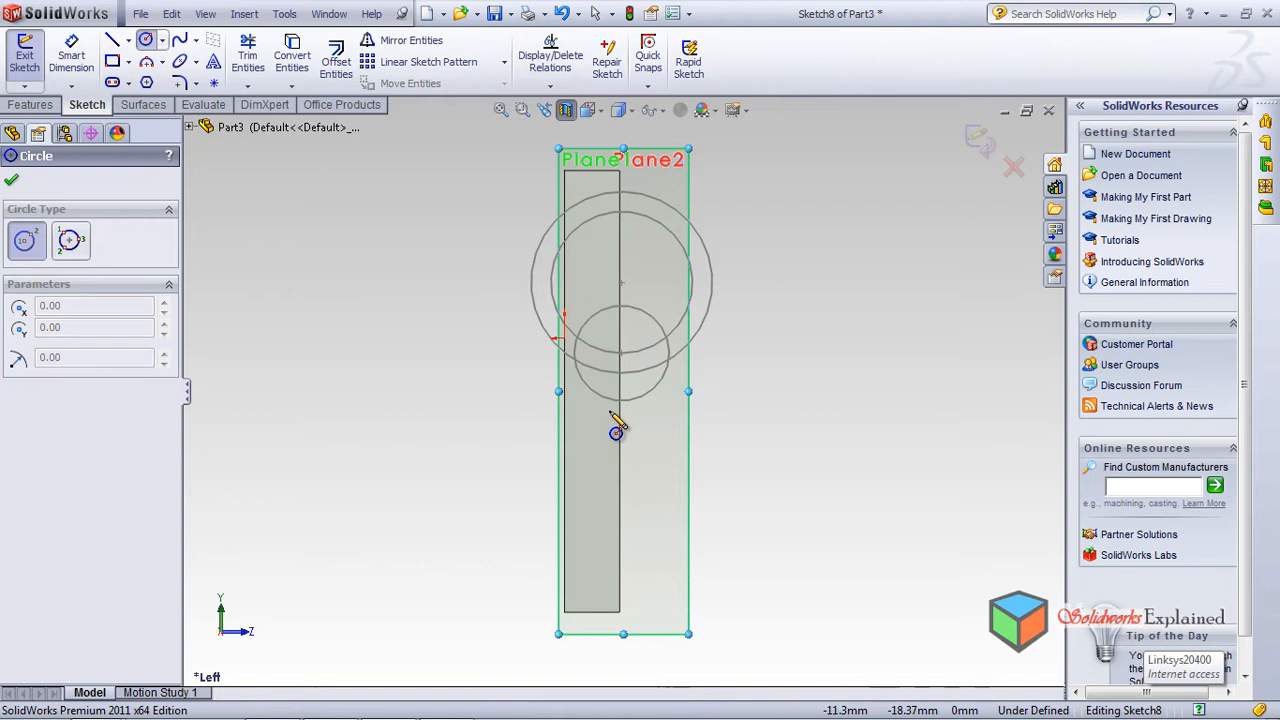
{"action": "left_click", "coordinate": [600, 366]}
{"action": "left_click", "coordinate": [605, 383]}
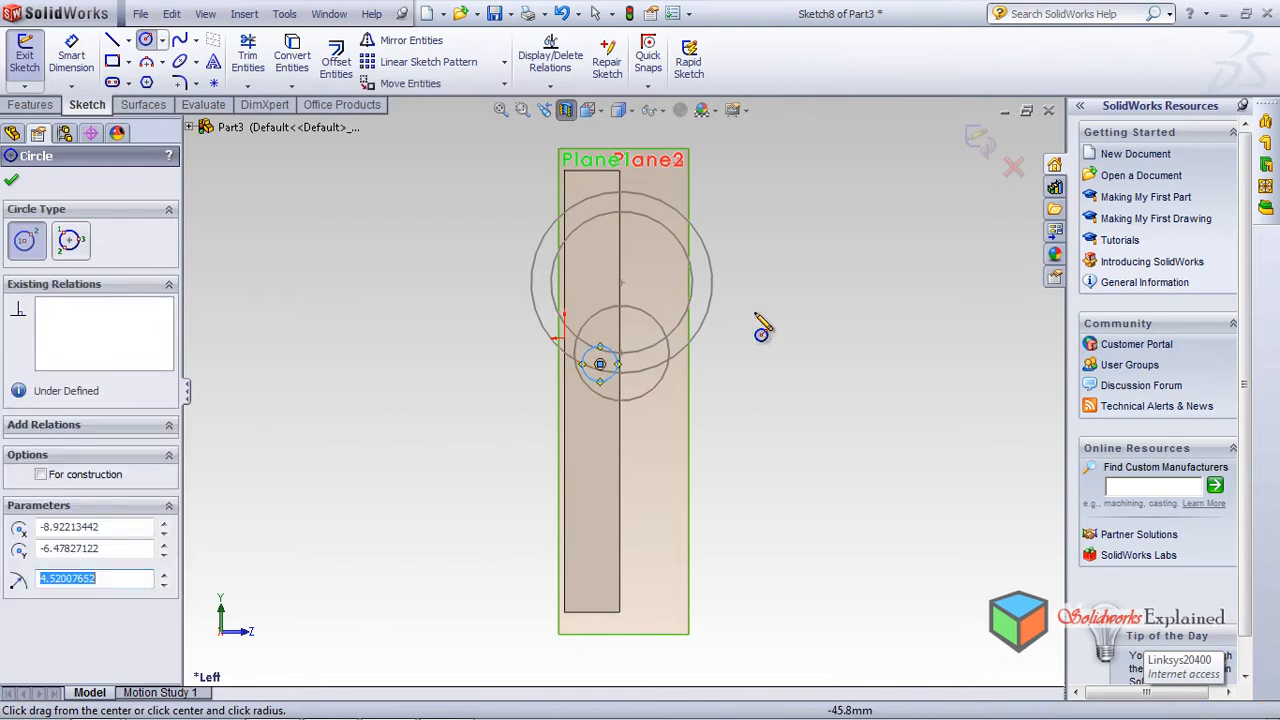
{"action": "left_click", "coordinate": [13, 182]}
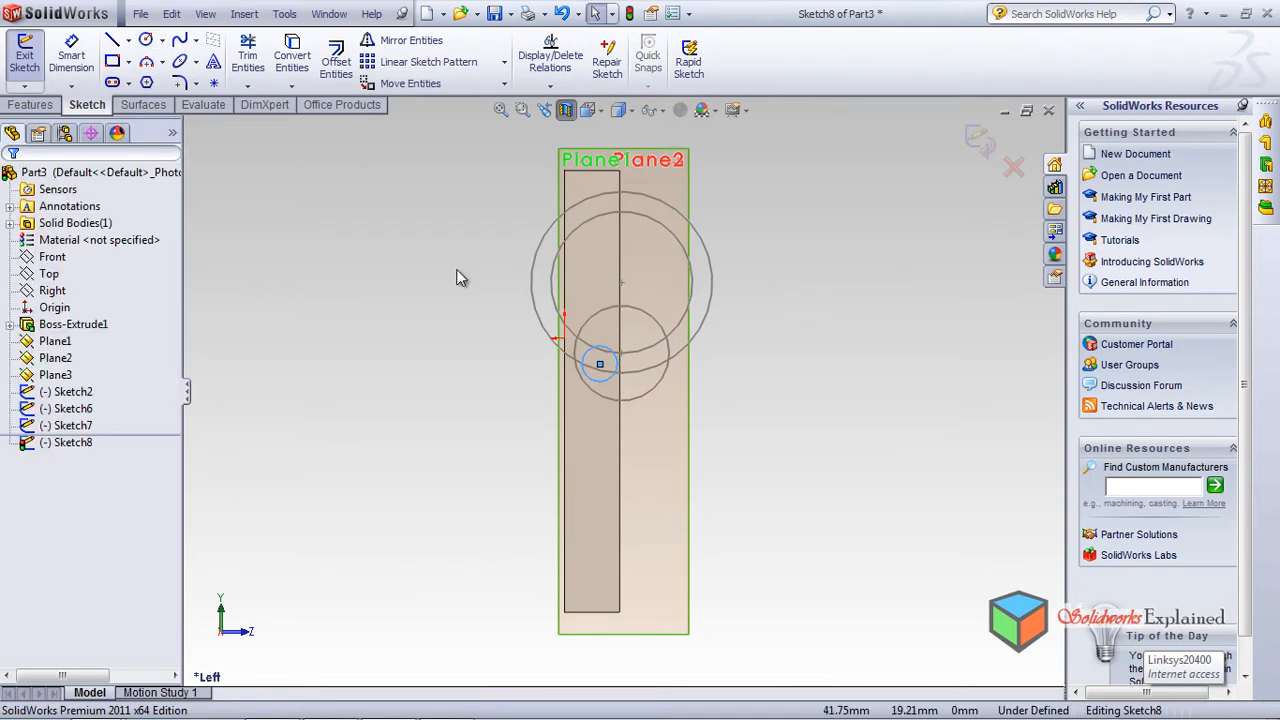
{"action": "left_click", "coordinate": [977, 140]}
Step: Sketch a circle of about 7.8 mm radius on Plane2, centred directly above the Plane3 circle's centre, and close the sketch
{"action": "mouse_move", "coordinate": [870, 400]}
{"action": "middle_mouse_down"}
{"action": "mouse_move", "coordinate": [763, 305]}
{"action": "mouse_move", "coordinate": [763, 286]}
{"action": "middle_mouse_up"}
{"action": "left_click", "coordinate": [830, 337]}
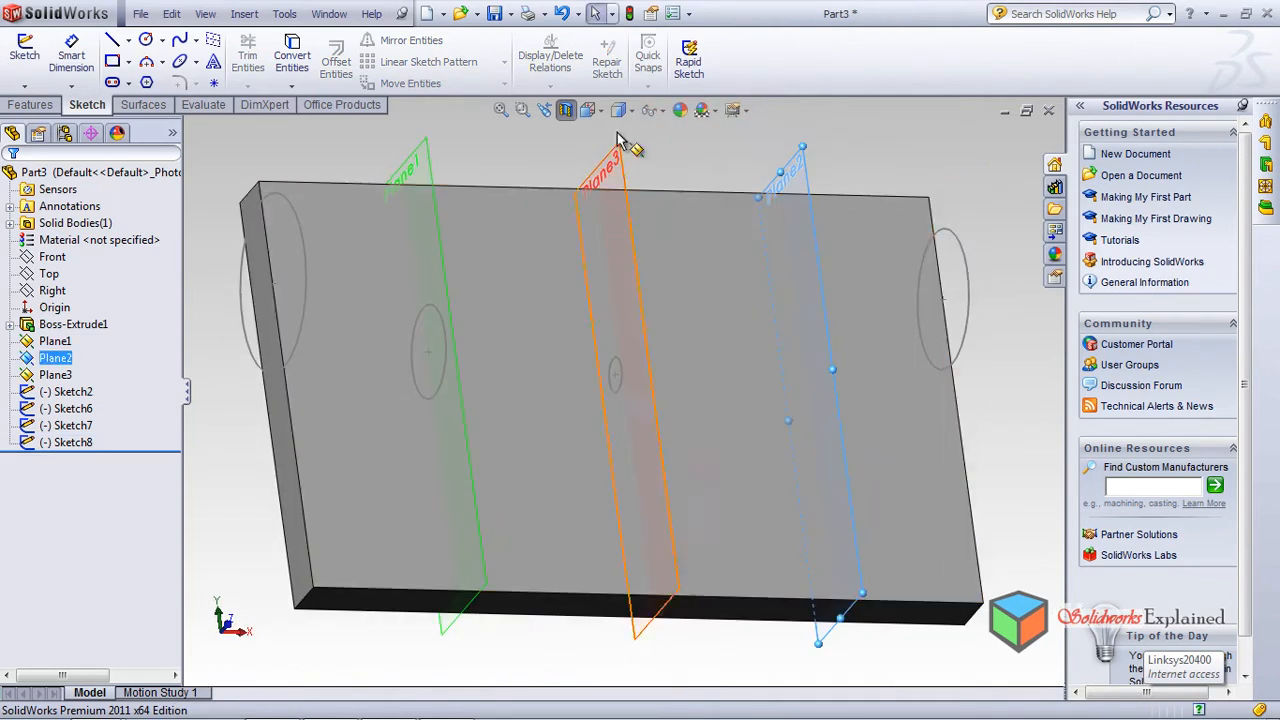
{"action": "left_click", "coordinate": [590, 112]}
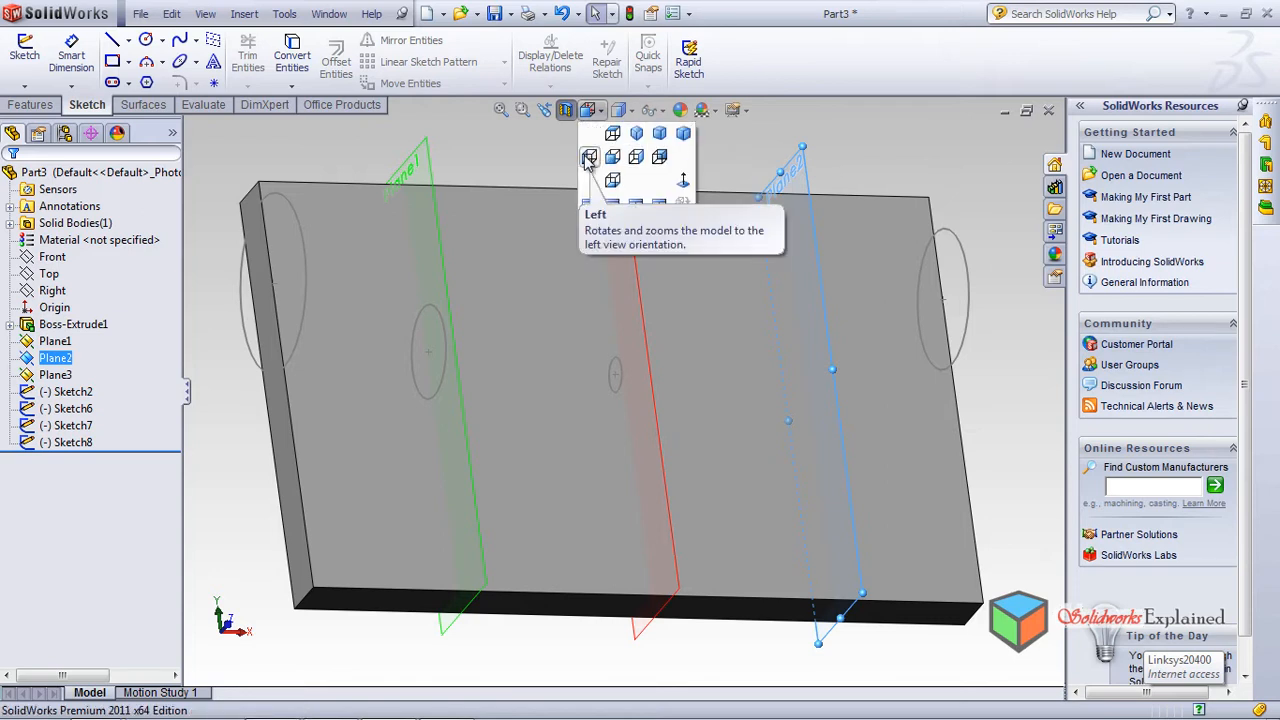
{"action": "left_click", "coordinate": [588, 158]}
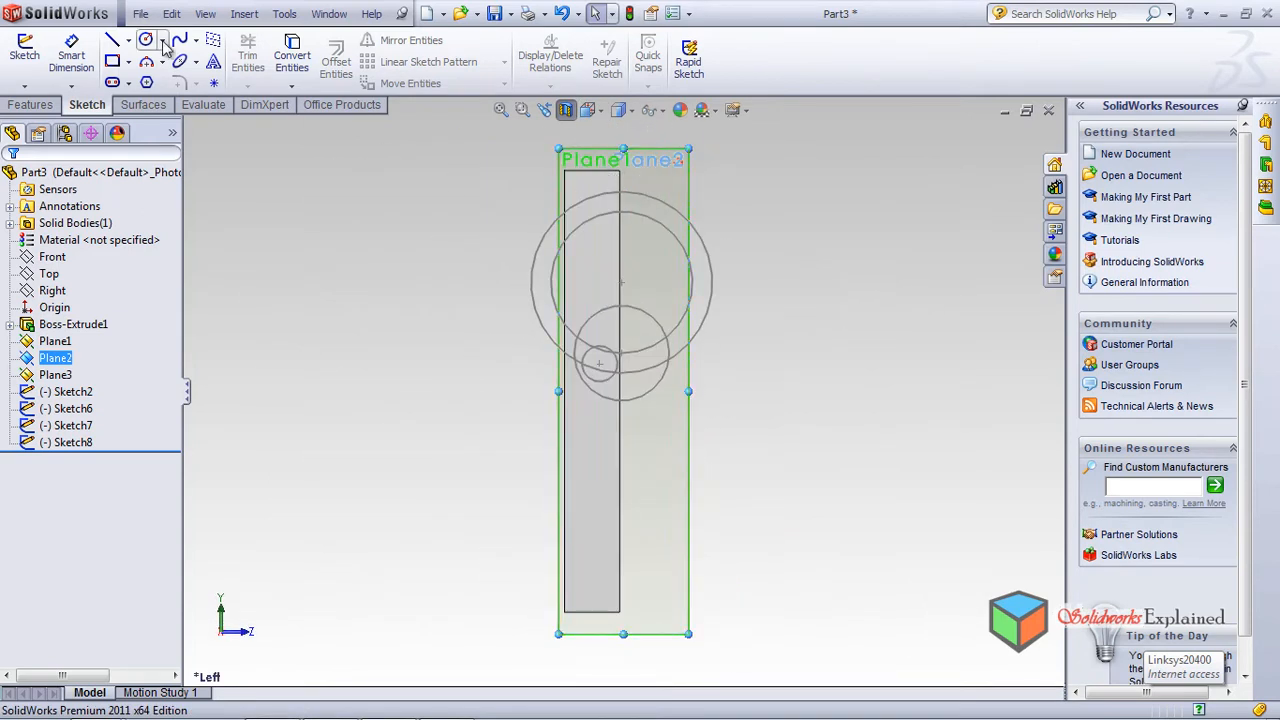
{"action": "left_click", "coordinate": [146, 40]}
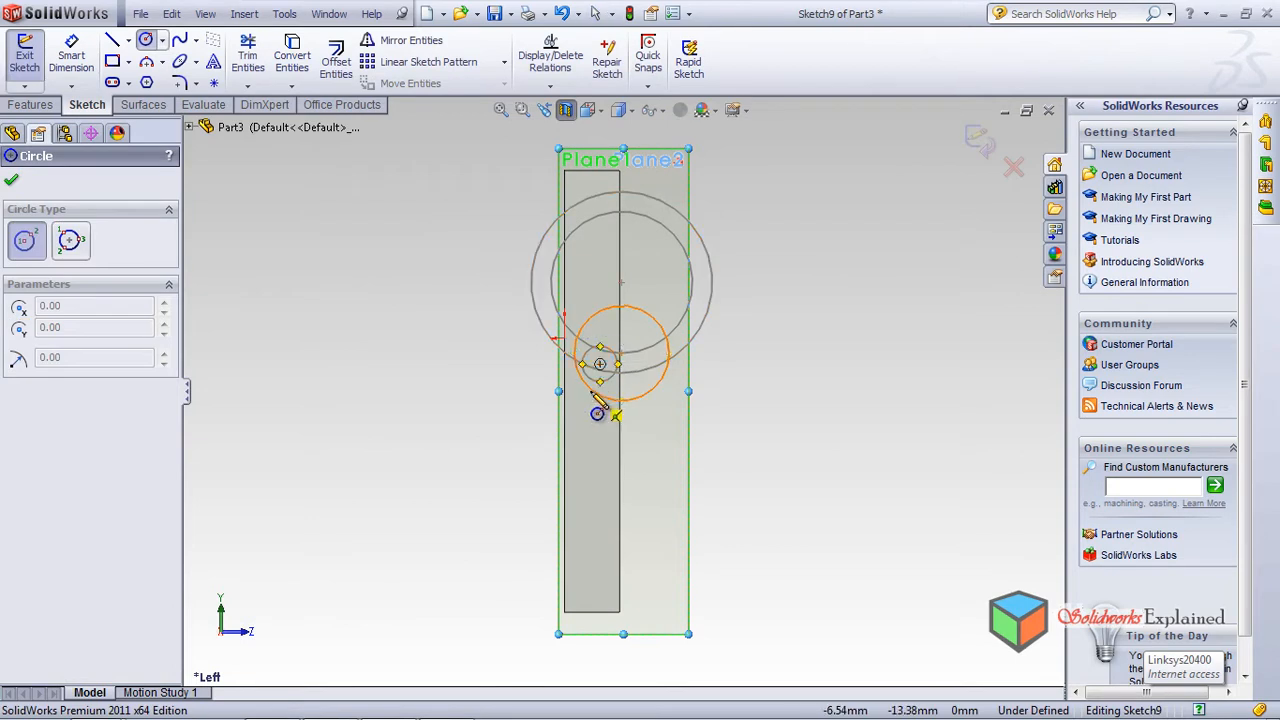
{"action": "left_click", "coordinate": [600, 327]}
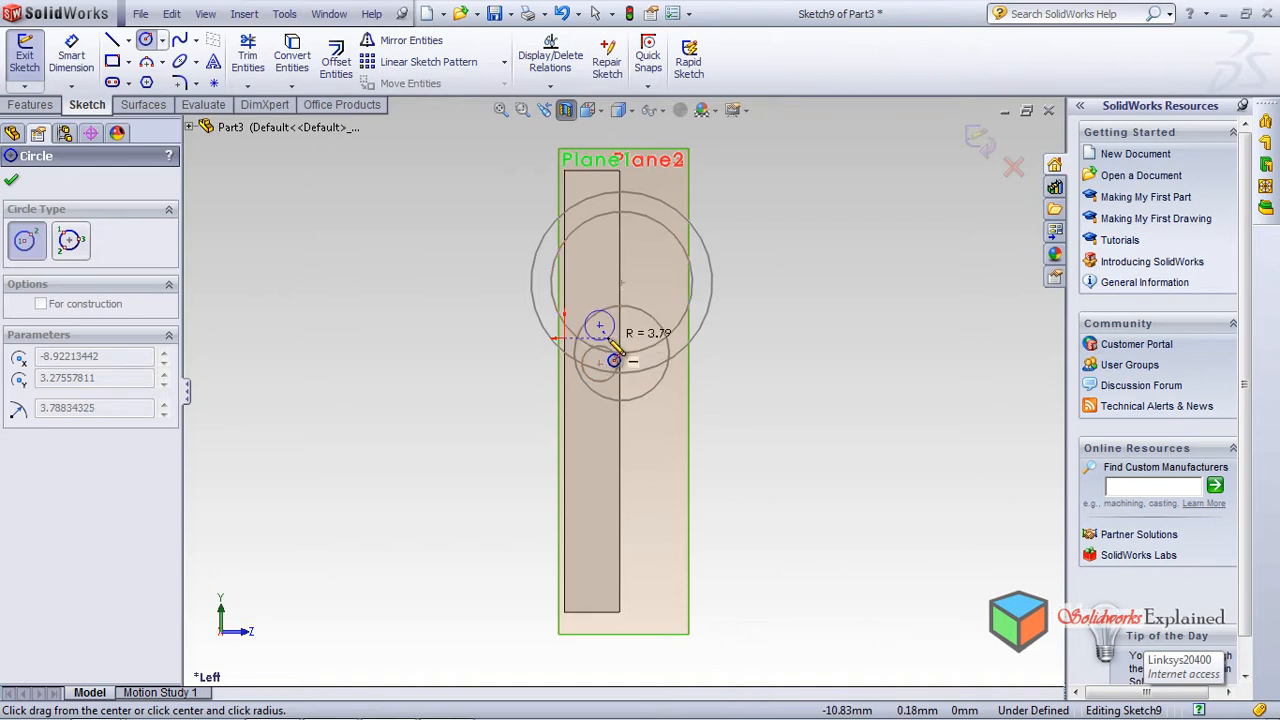
{"action": "left_click", "coordinate": [618, 375]}
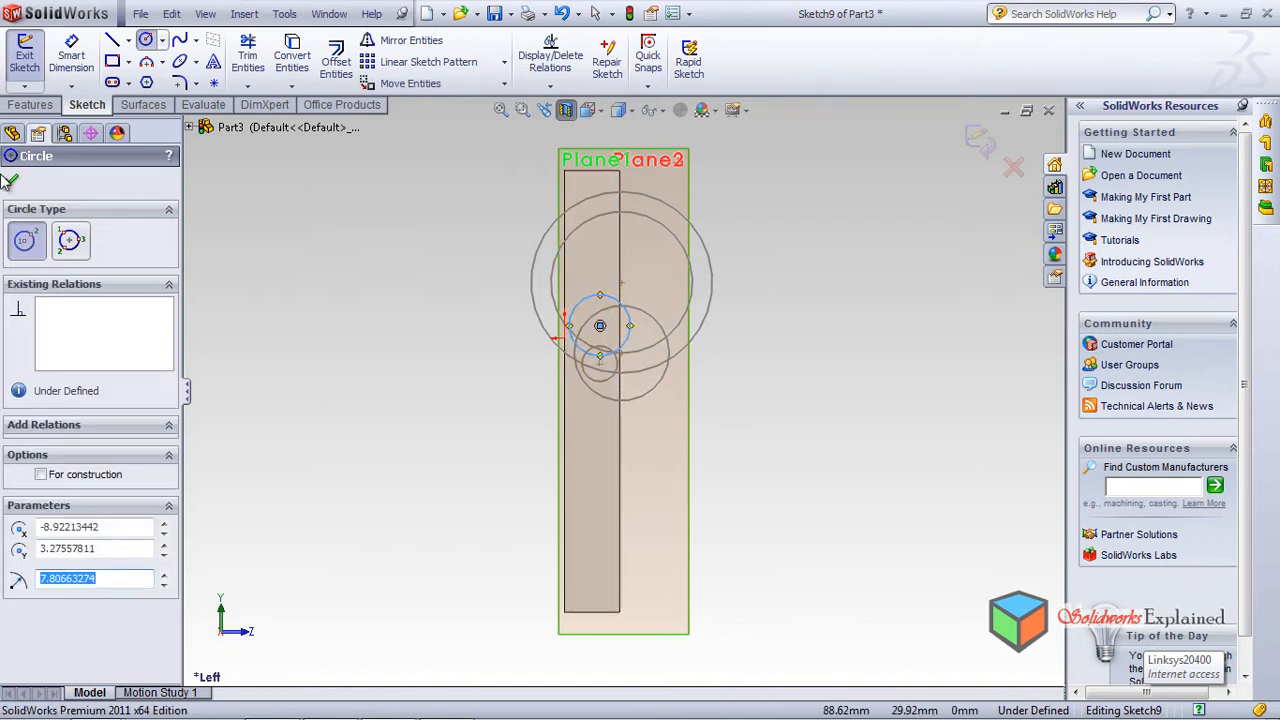
{"action": "key", "text": "Escape"}
{"action": "left_click", "coordinate": [975, 137]}
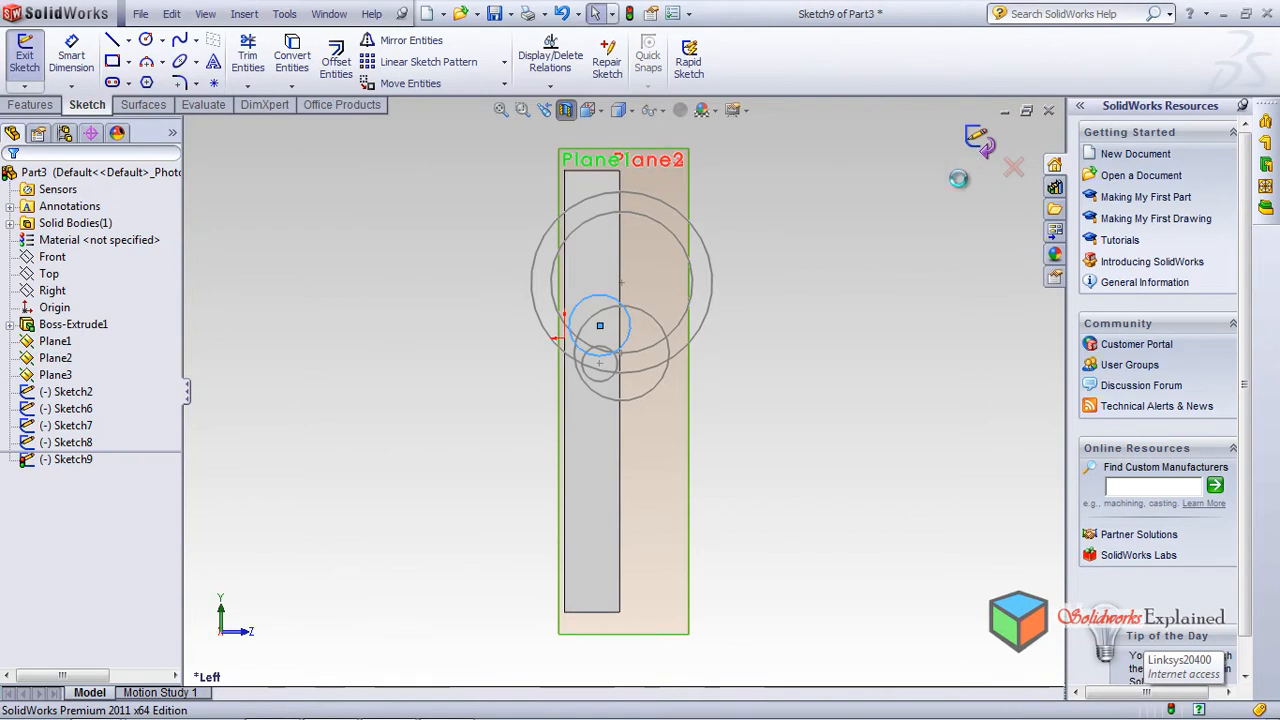
Step: Delete the small circle sketch on Plane3
{"action": "mouse_move", "coordinate": [893, 277]}
{"action": "middle_mouse_down"}
{"action": "mouse_move", "coordinate": [794, 186]}
{"action": "mouse_move", "coordinate": [777, 266]}
{"action": "middle_mouse_up"}
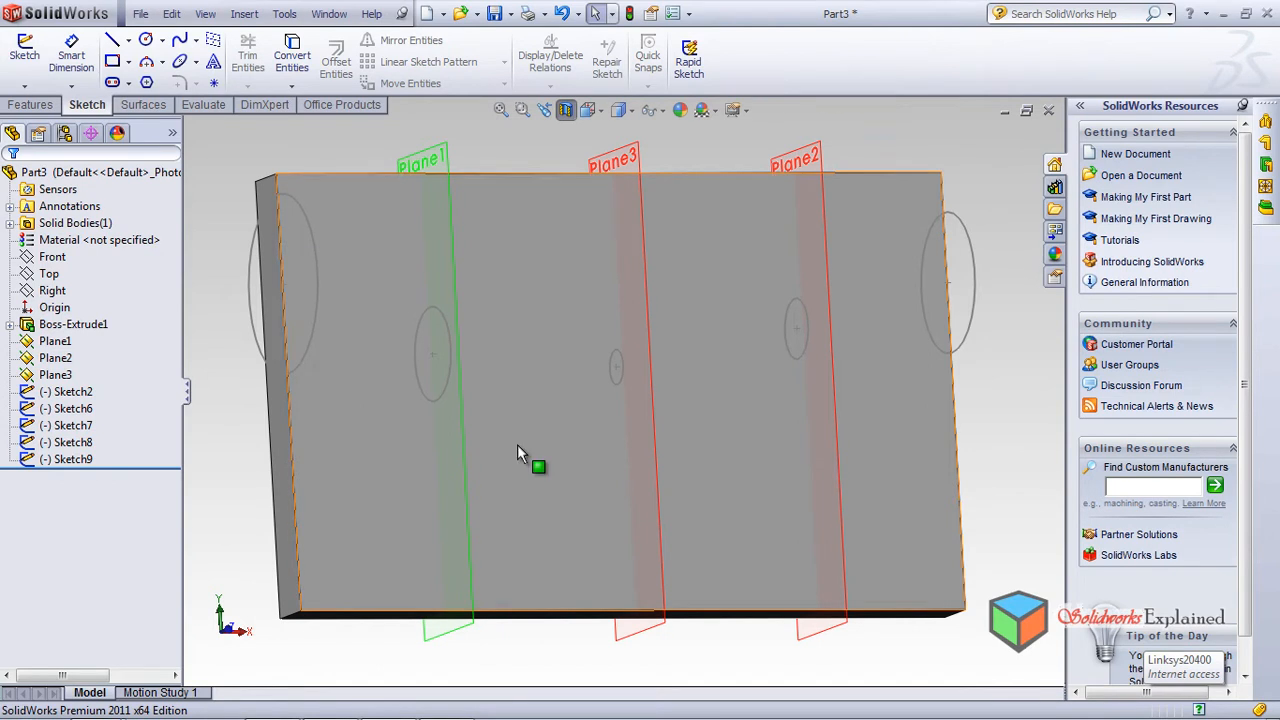
{"action": "mouse_move", "coordinate": [539, 421]}
{"action": "middle_mouse_down"}
{"action": "mouse_move", "coordinate": [560, 437]}
{"action": "mouse_move", "coordinate": [539, 417]}
{"action": "middle_mouse_up"}
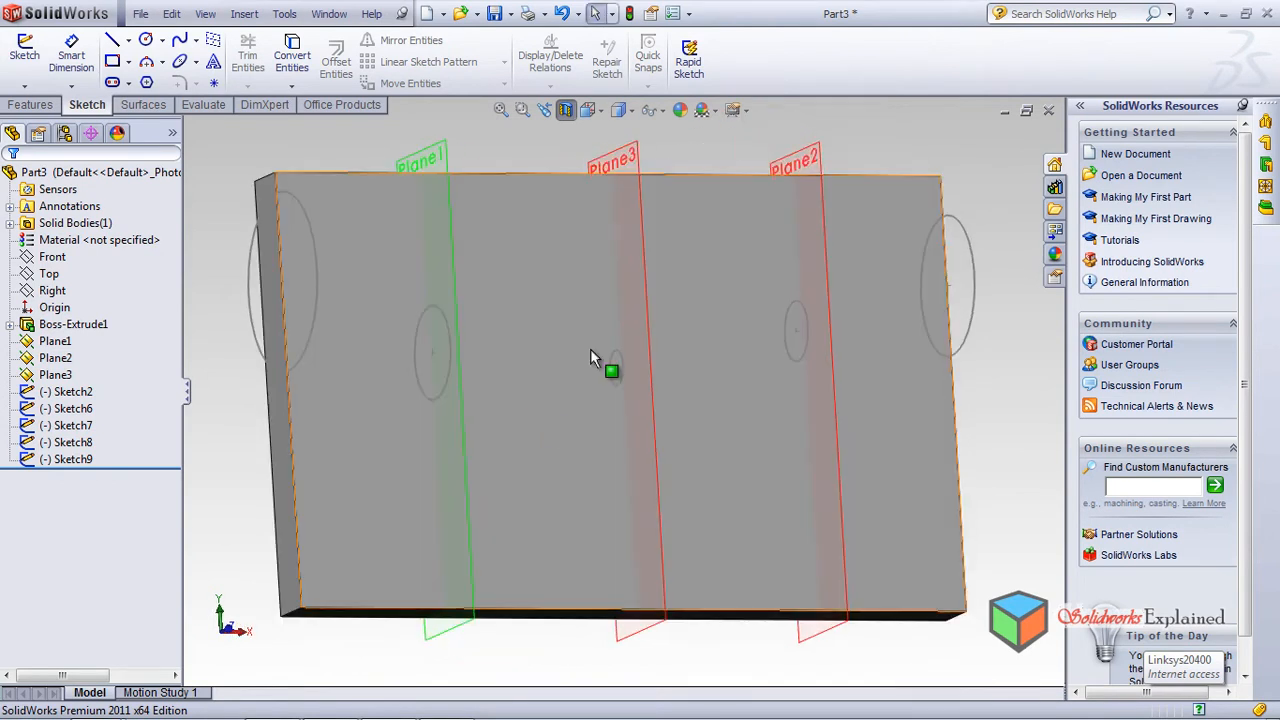
{"action": "left_click", "coordinate": [616, 370]}
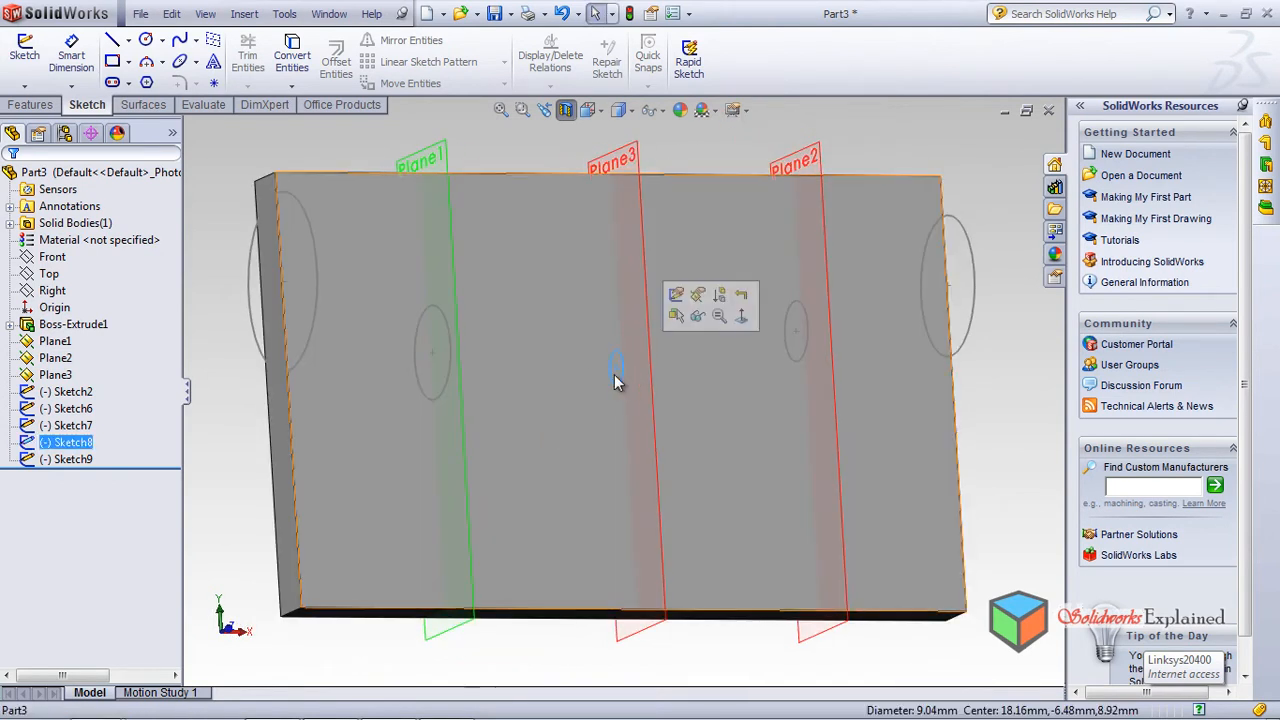
{"action": "key", "text": "Delete"}
{"action": "key", "text": "Return"}
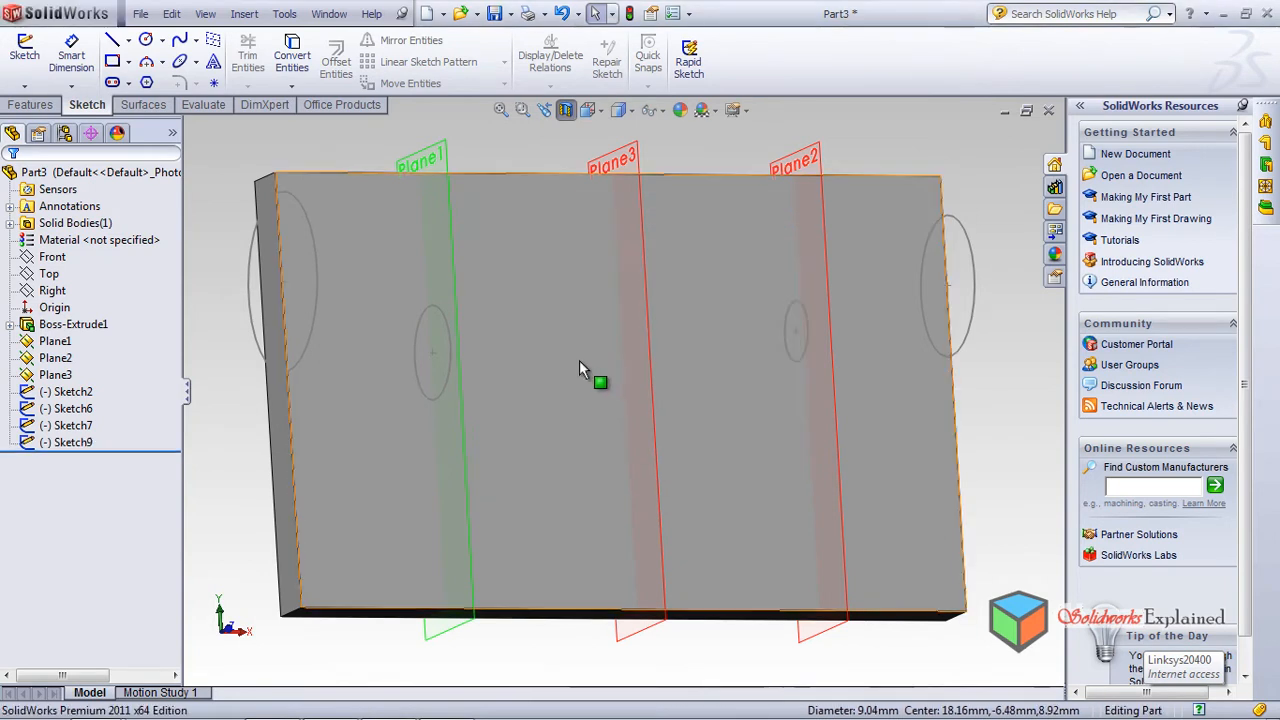
Step: Sketch a circle of about 5.2 mm radius on Plane3, centred within the block thickness and below the other circles' centres, and close the sketch
{"action": "left_click", "coordinate": [652, 340]}
{"action": "left_click", "coordinate": [589, 111]}
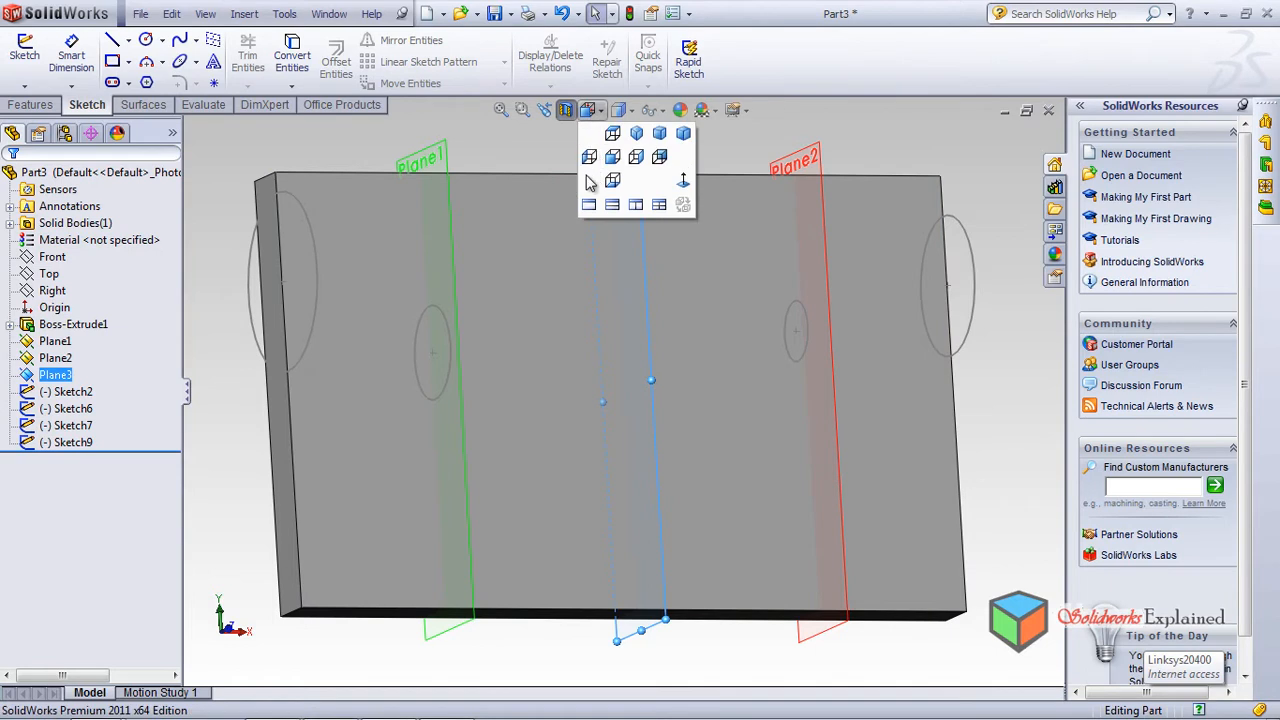
{"action": "left_click", "coordinate": [589, 158]}
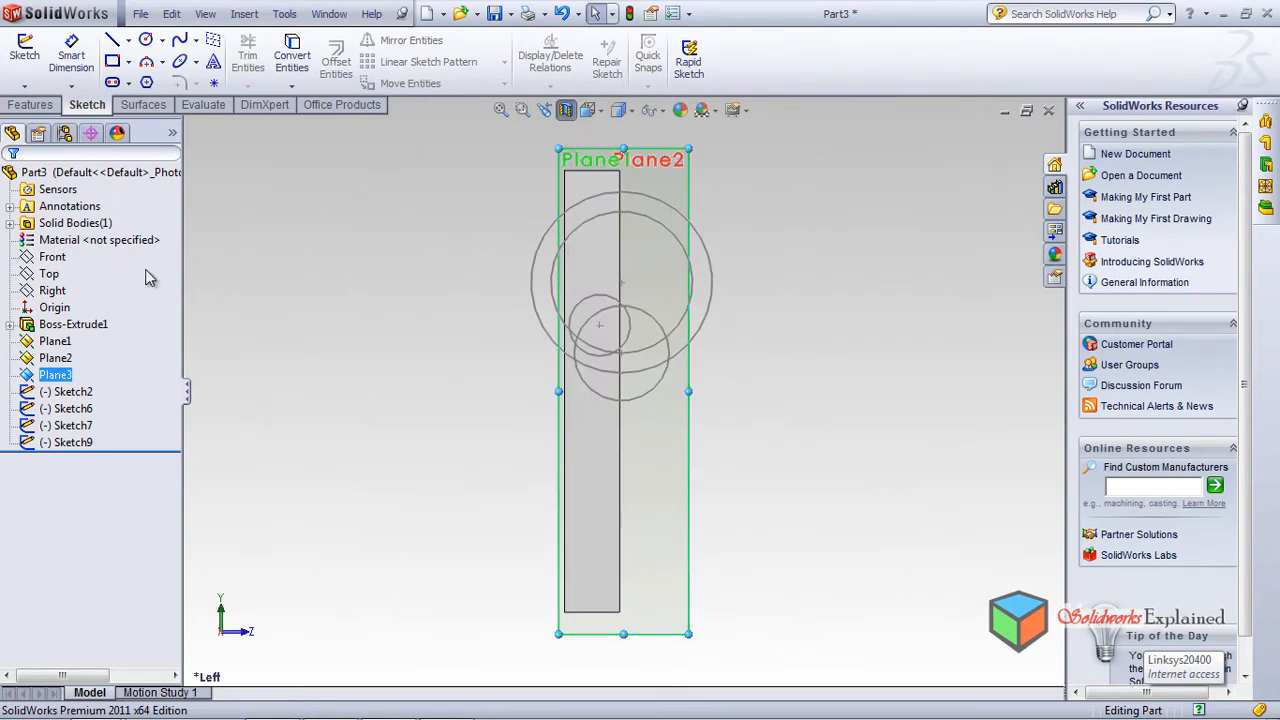
{"action": "left_click", "coordinate": [147, 41]}
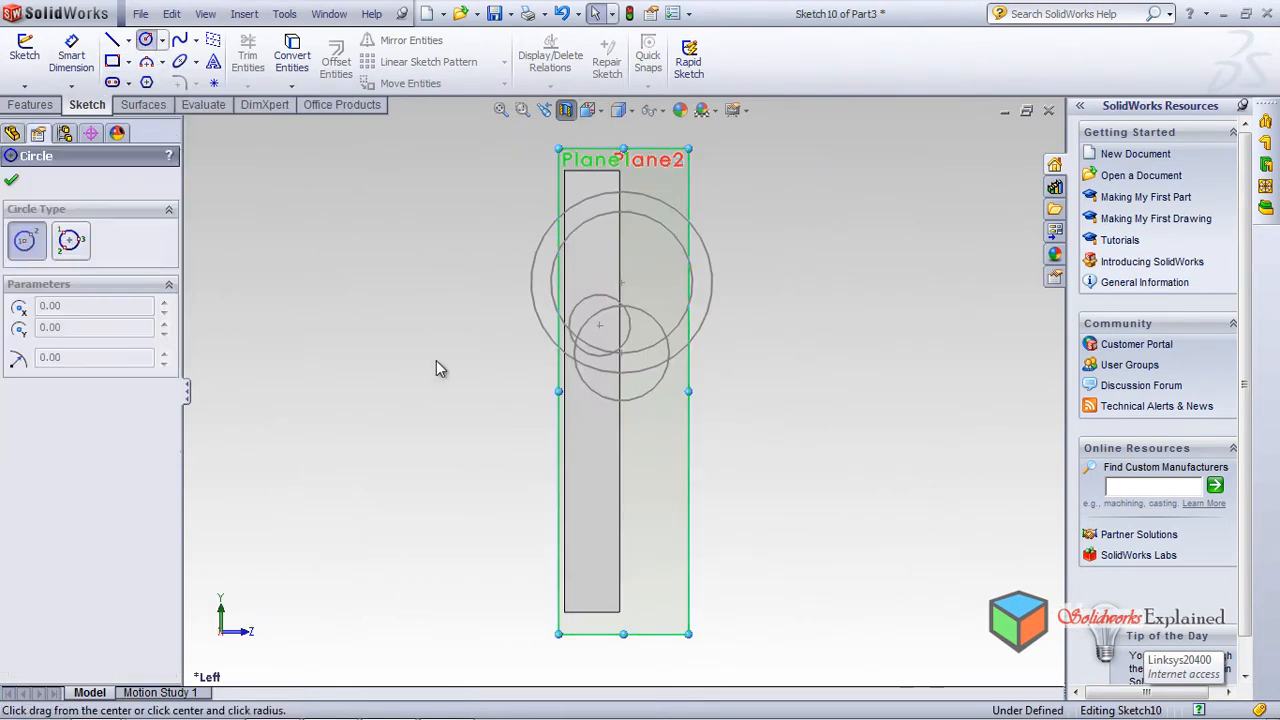
{"action": "left_click", "coordinate": [596, 395]}
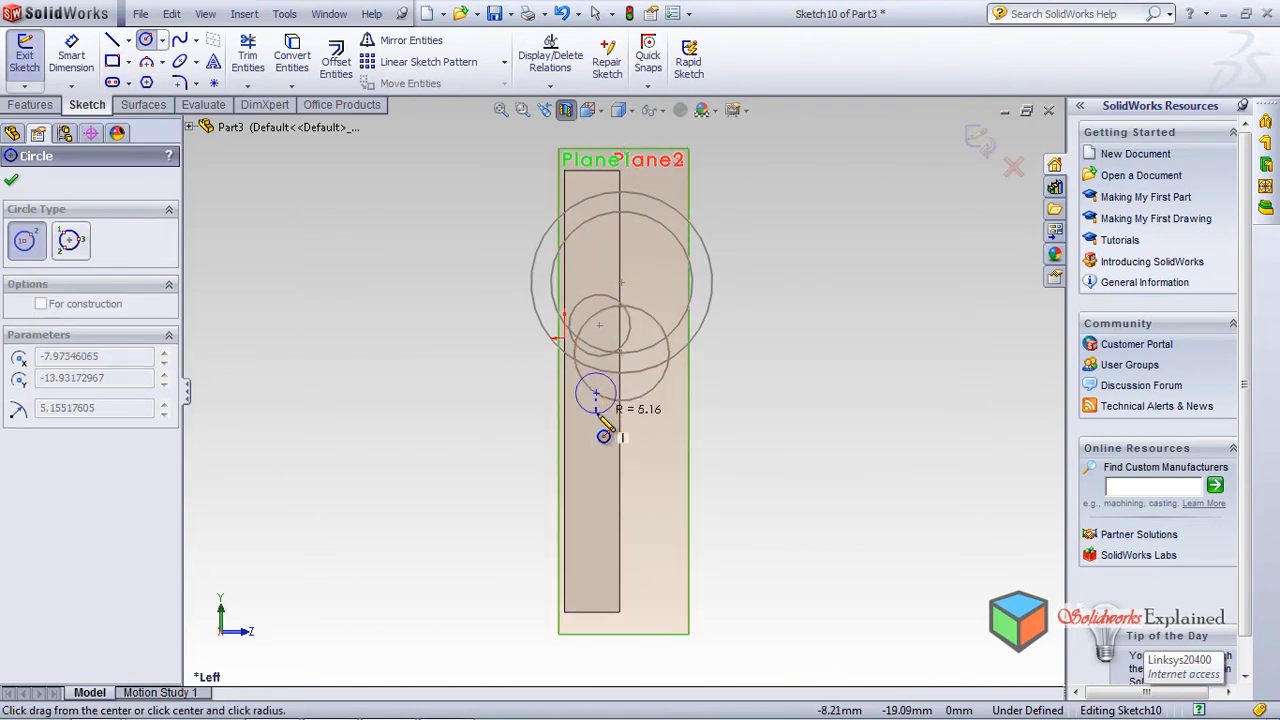
{"action": "left_click", "coordinate": [602, 415]}
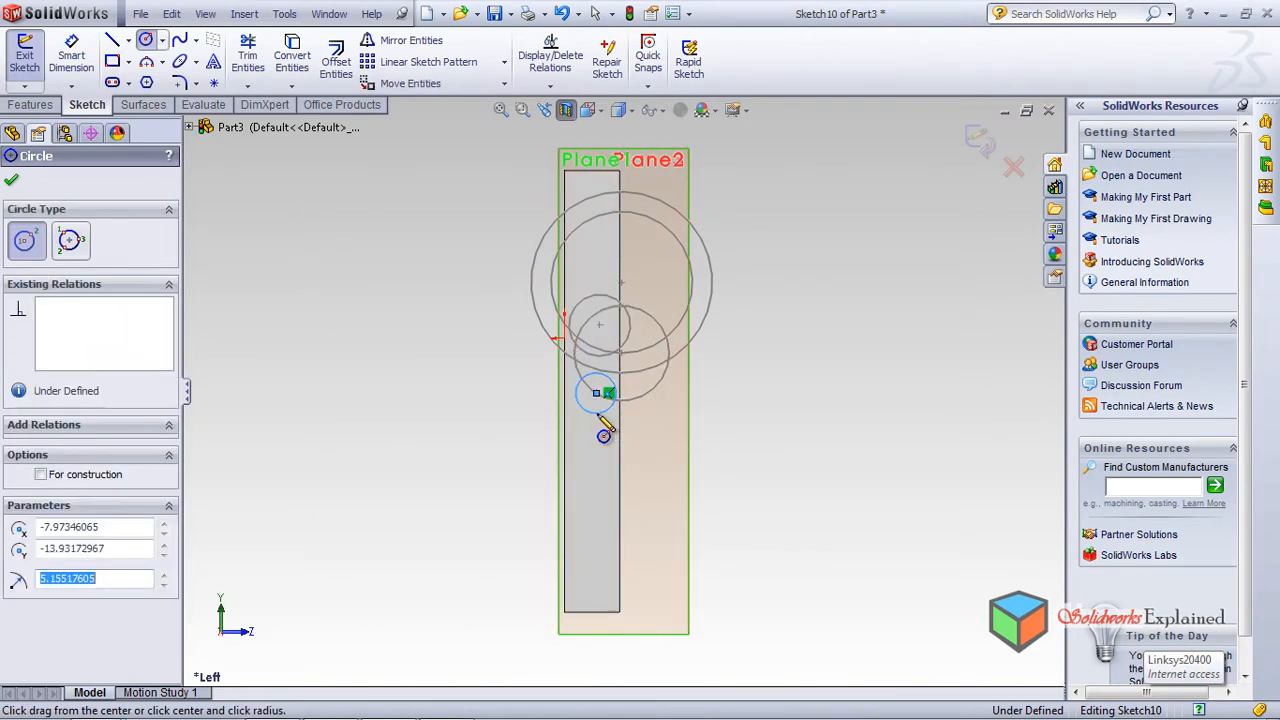
{"action": "left_click", "coordinate": [11, 180]}
{"action": "left_click", "coordinate": [980, 140]}
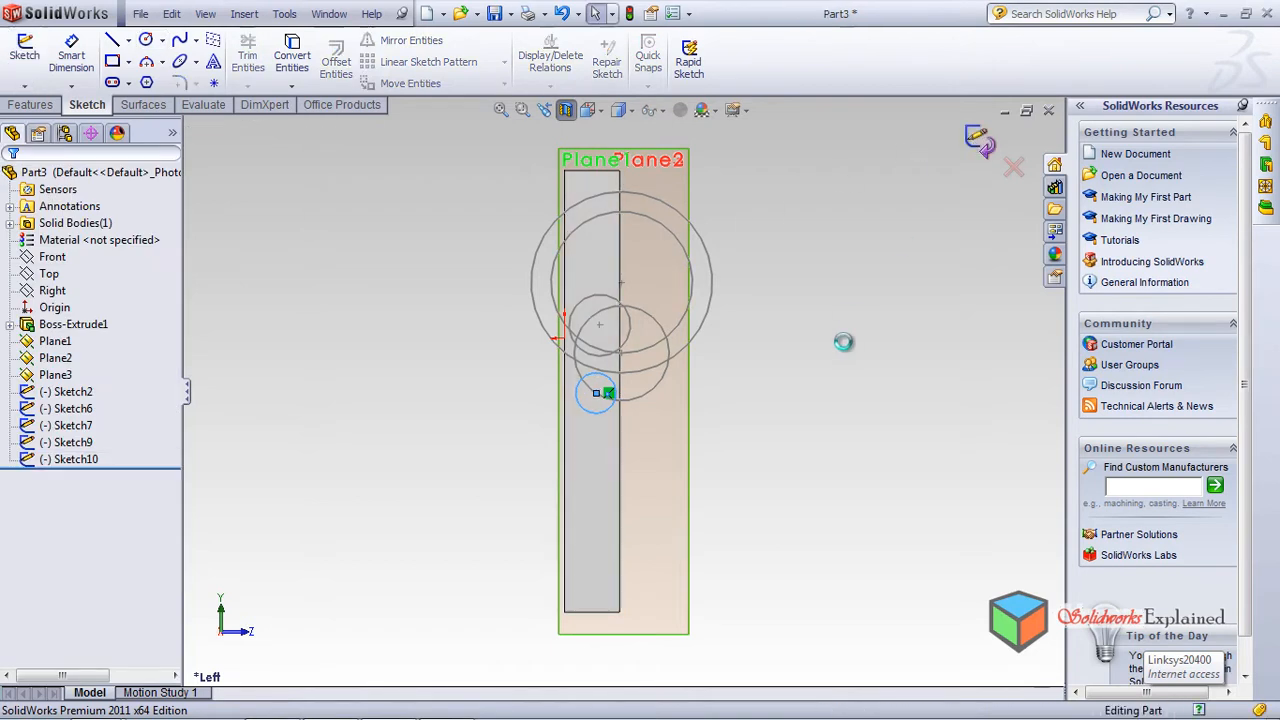
Step: Create a lofted cut through the five circles in order: near end face, Plane1, Plane3, Plane2 and far end face
{"action": "mouse_move", "coordinate": [859, 343]}
{"action": "middle_mouse_down"}
{"action": "mouse_move", "coordinate": [768, 356]}
{"action": "mouse_move", "coordinate": [697, 337]}
{"action": "mouse_move", "coordinate": [736, 348]}
{"action": "mouse_move", "coordinate": [746, 226]}
{"action": "mouse_move", "coordinate": [771, 366]}
{"action": "middle_mouse_up"}
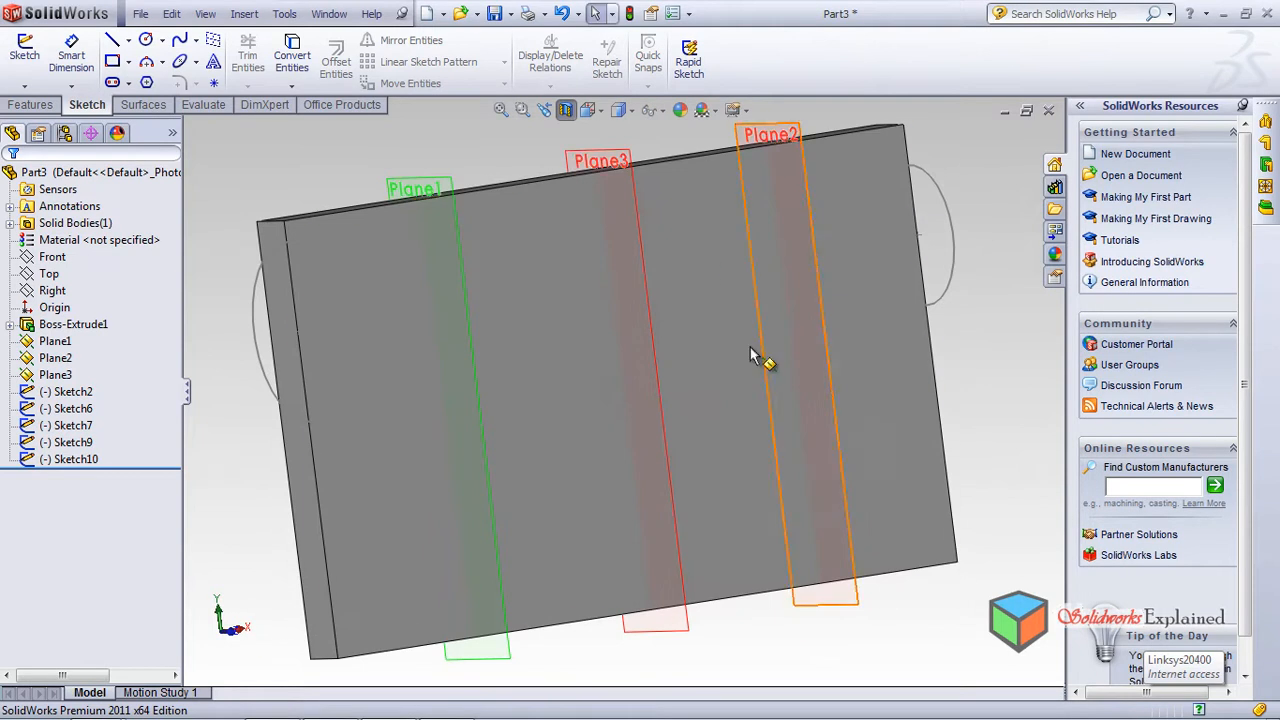
{"action": "left_click", "coordinate": [245, 14]}
{"action": "left_click", "coordinate": [247, 18]}
{"action": "mouse_move", "coordinate": [268, 57]}
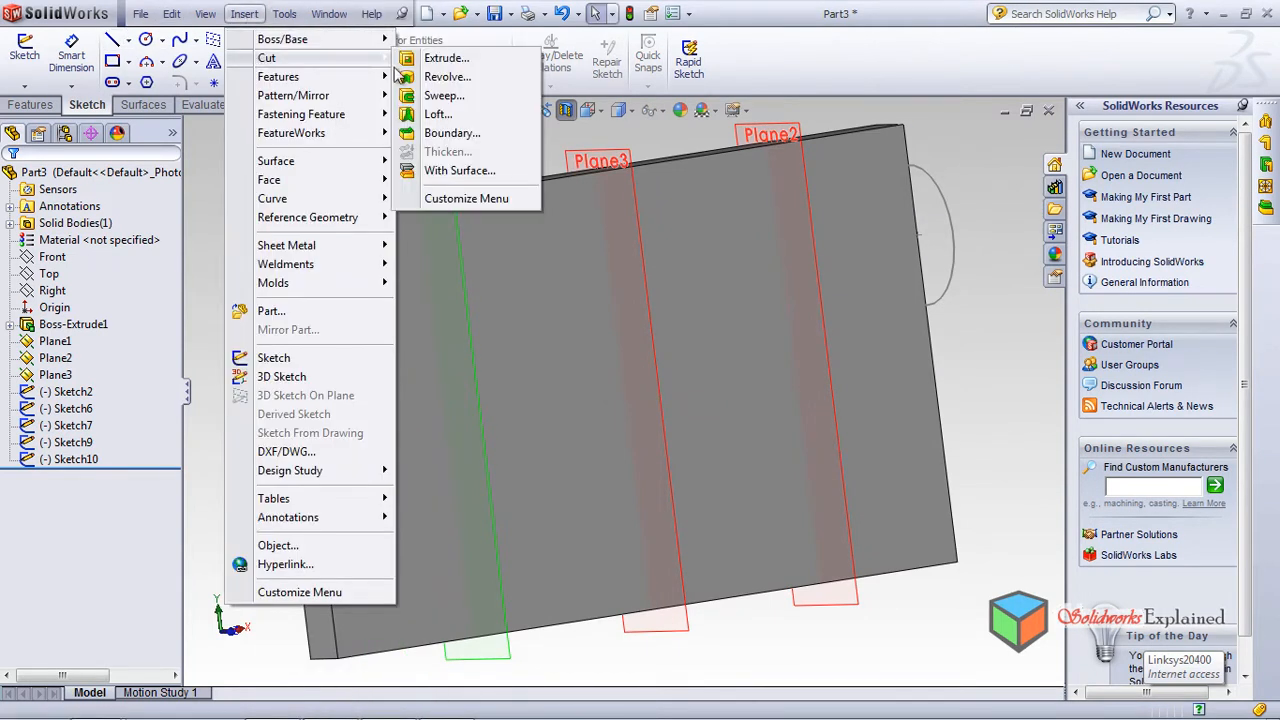
{"action": "left_click", "coordinate": [445, 115]}
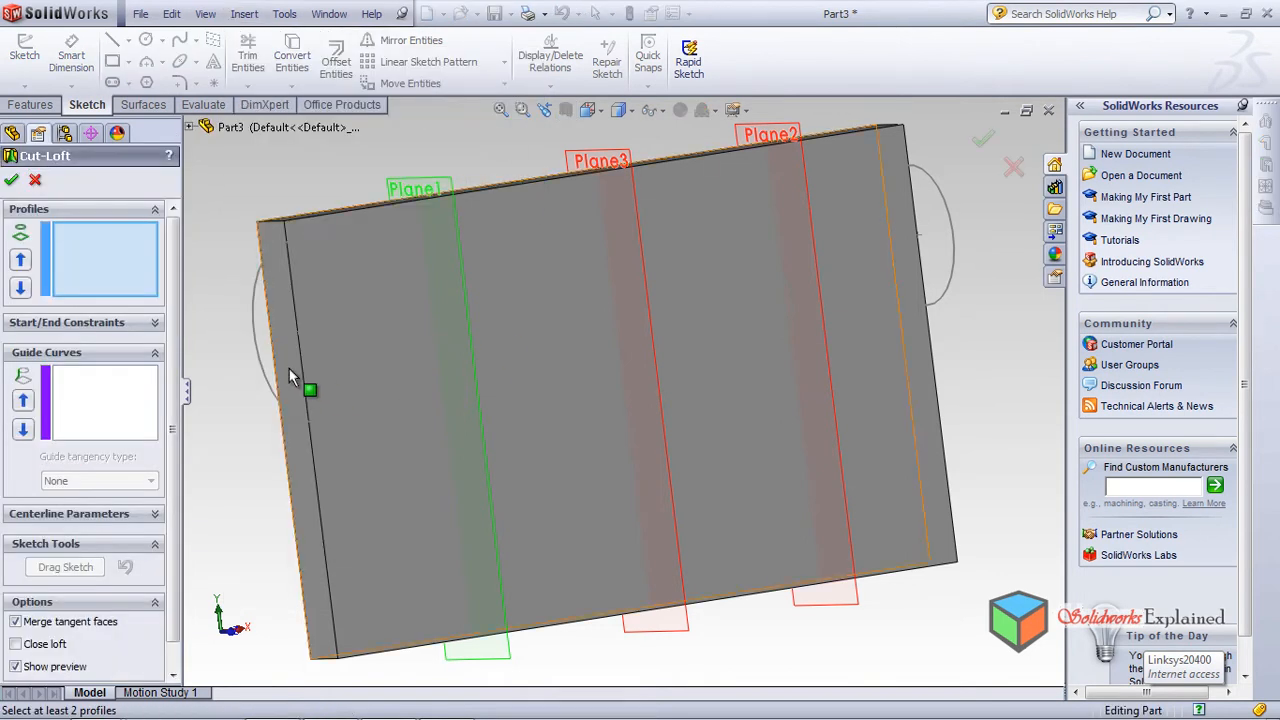
{"action": "left_click", "coordinate": [258, 350]}
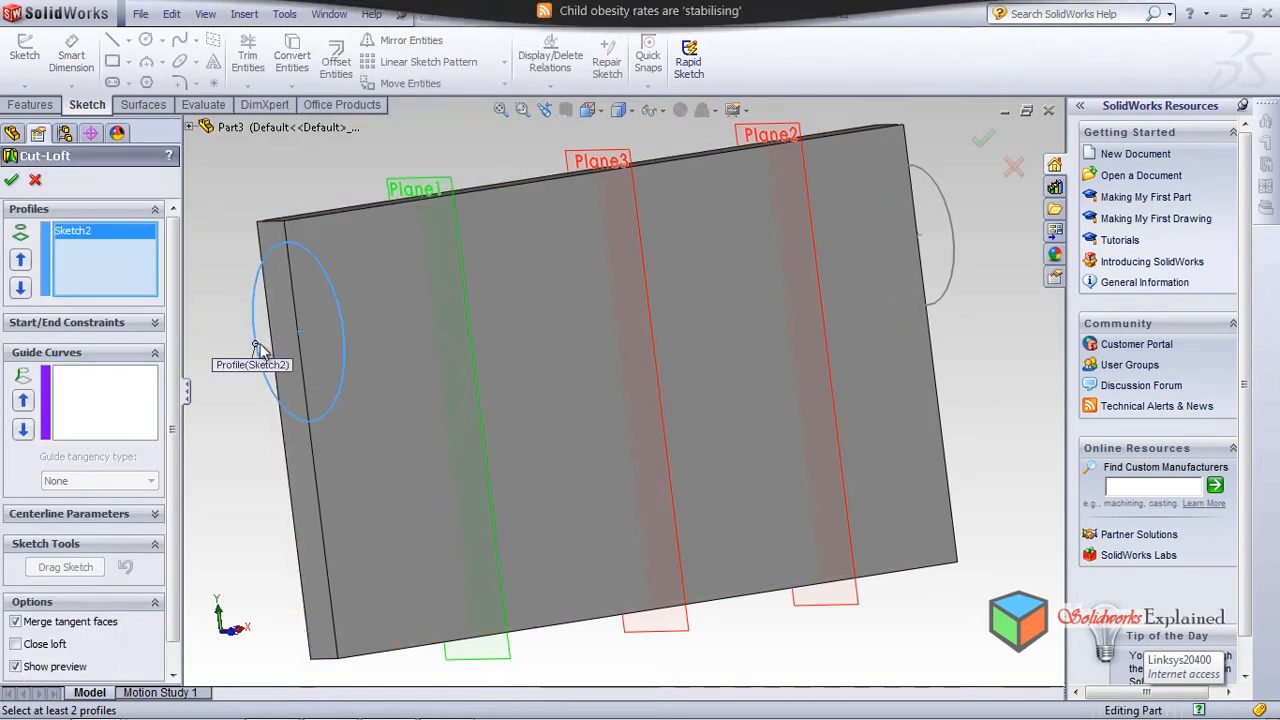
{"action": "left_click", "coordinate": [458, 352]}
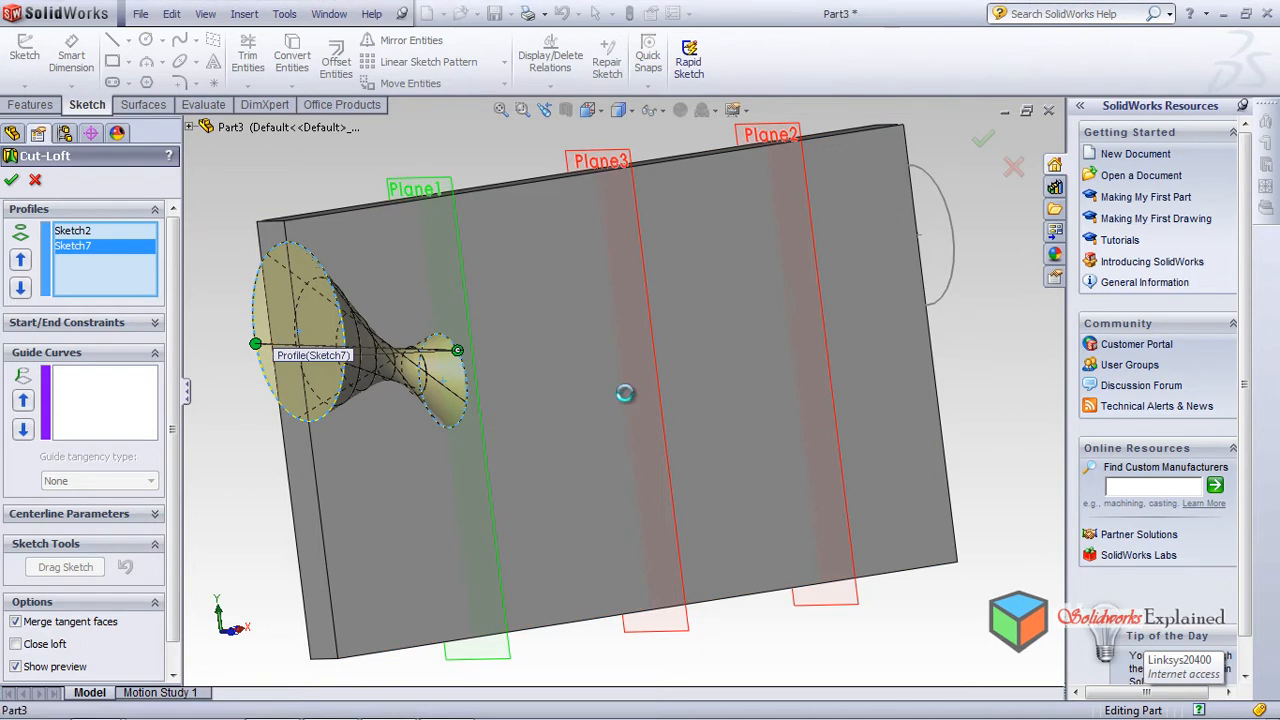
{"action": "left_click", "coordinate": [624, 393]}
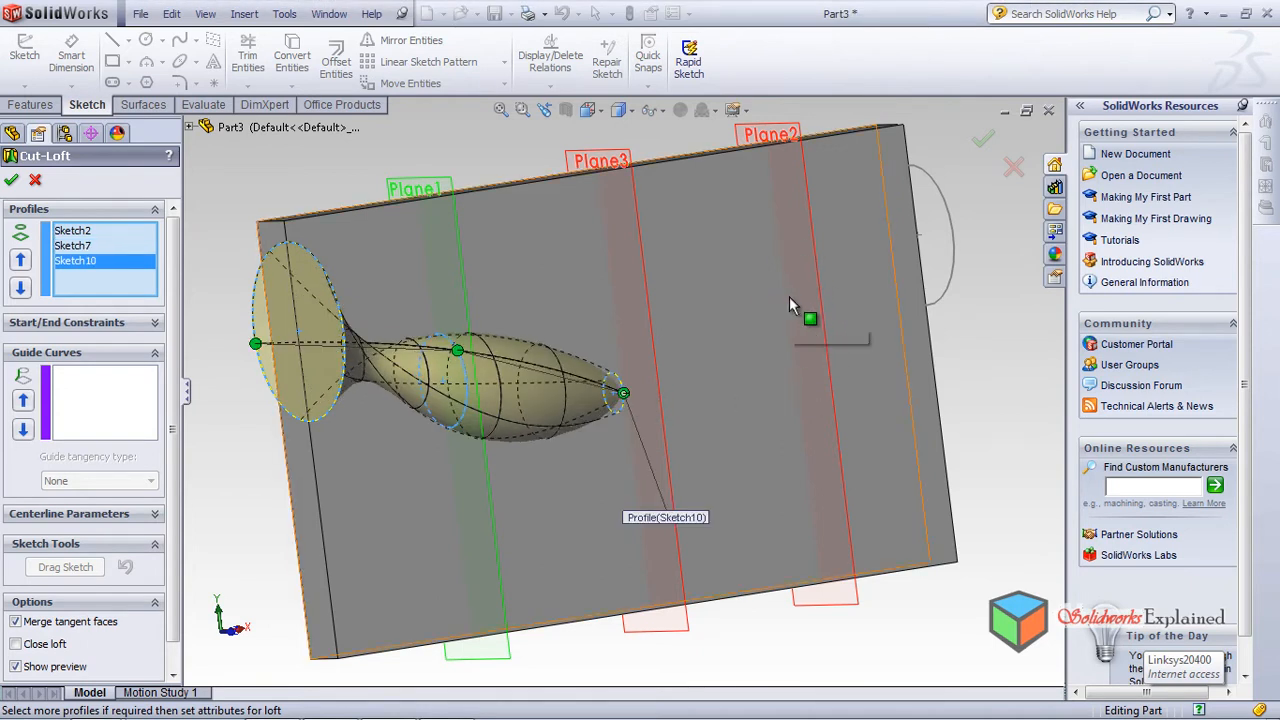
{"action": "left_click", "coordinate": [790, 298]}
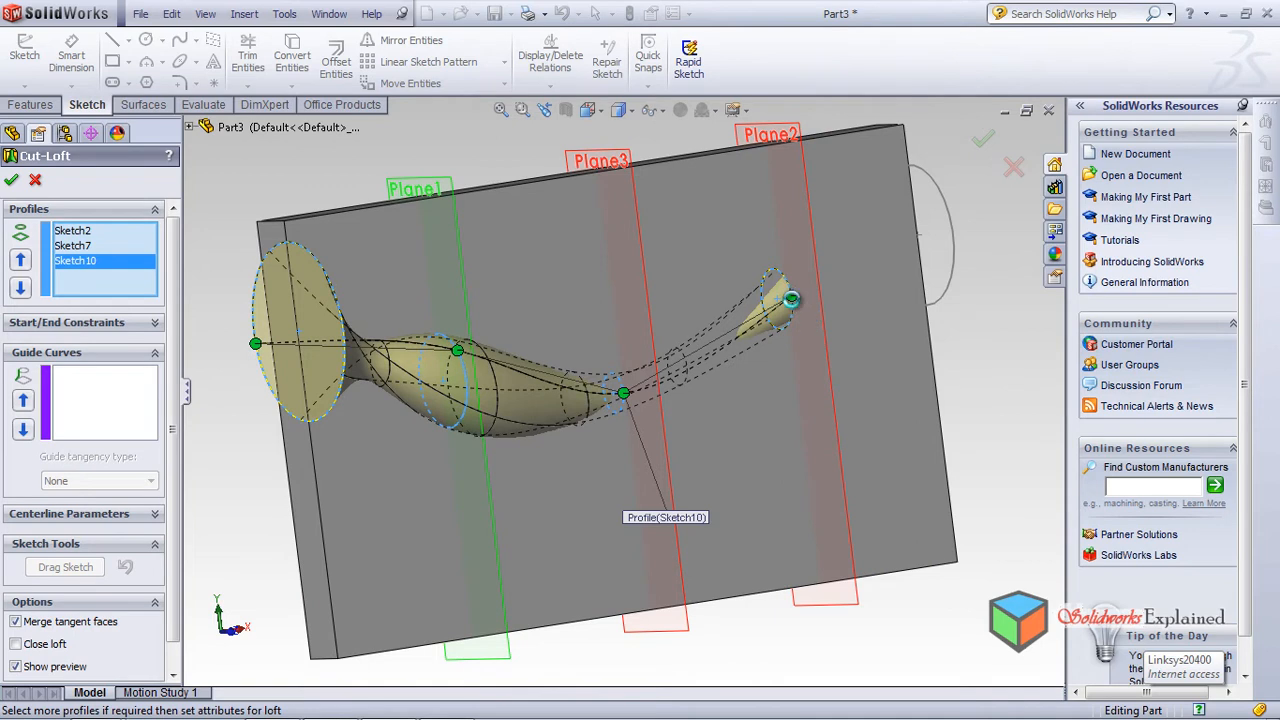
{"action": "left_click", "coordinate": [951, 222]}
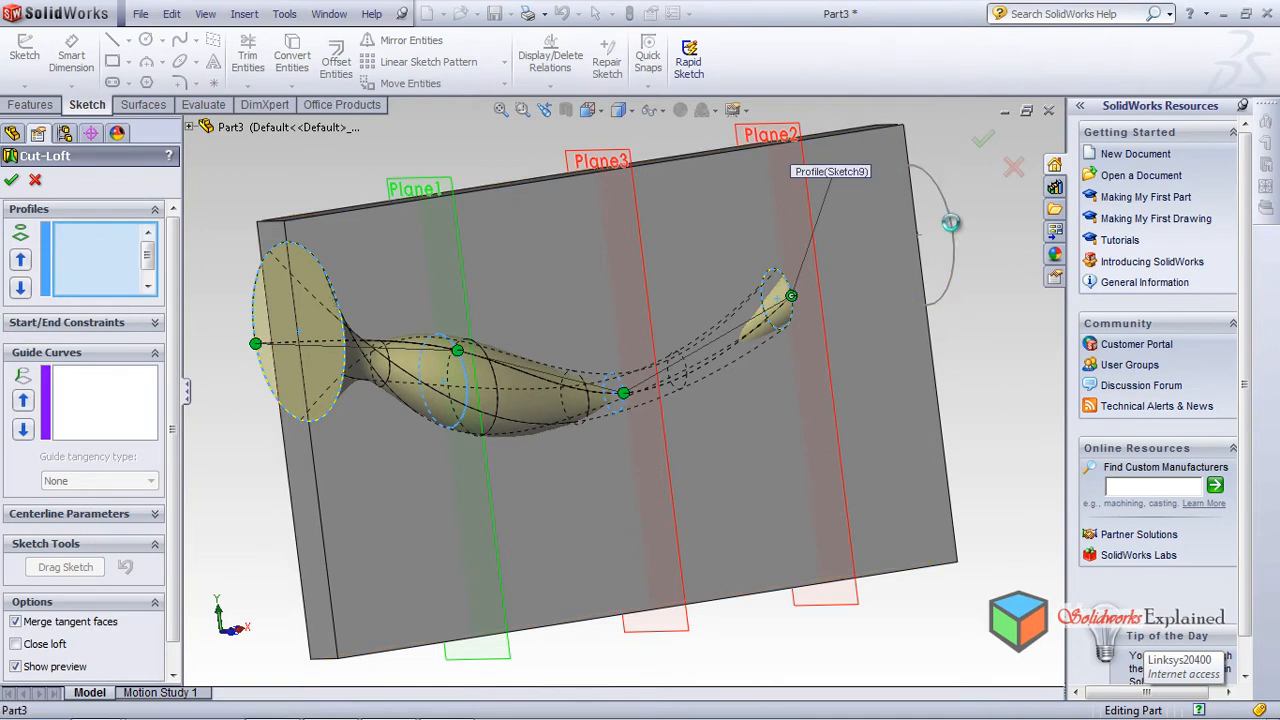
{"action": "left_click", "coordinate": [979, 137]}
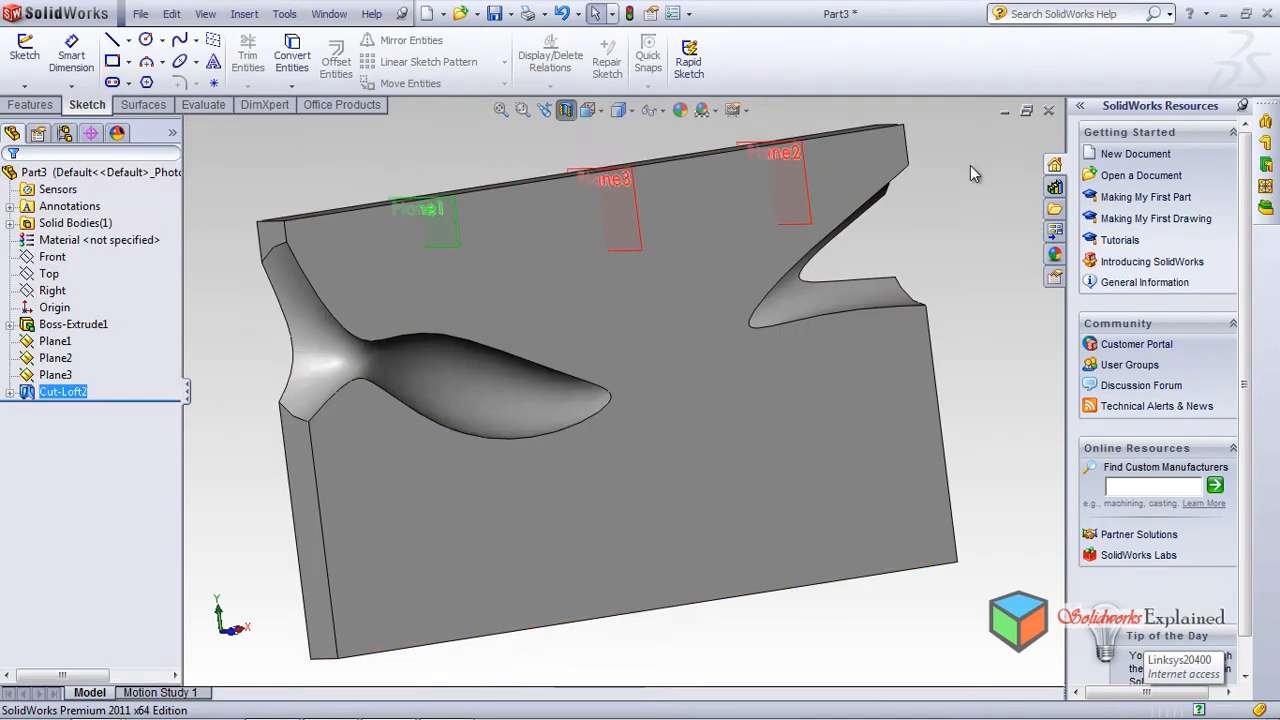
Step: Set the section view to a 9 mm offset from the Front plane and inspect the curved lofted channel
{"action": "middle_click_drag", "start_coordinate": [751, 403], "coordinate": [737, 263]}
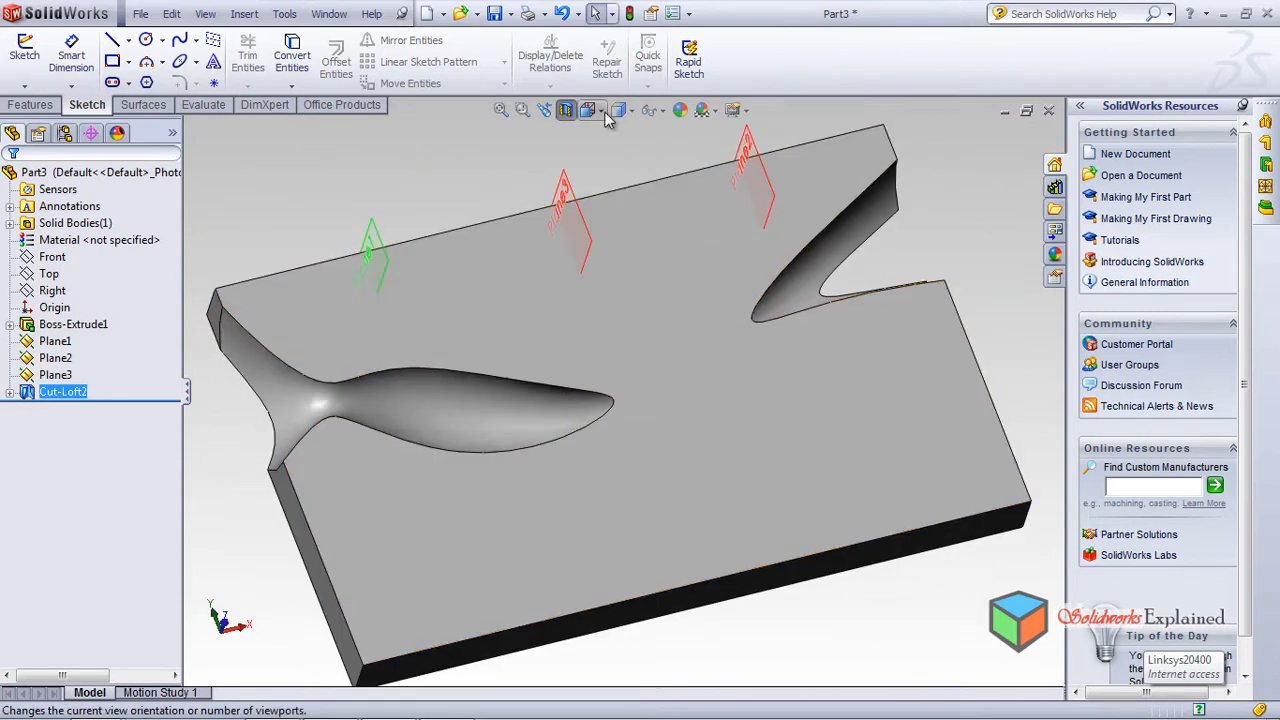
{"action": "left_click", "coordinate": [568, 111]}
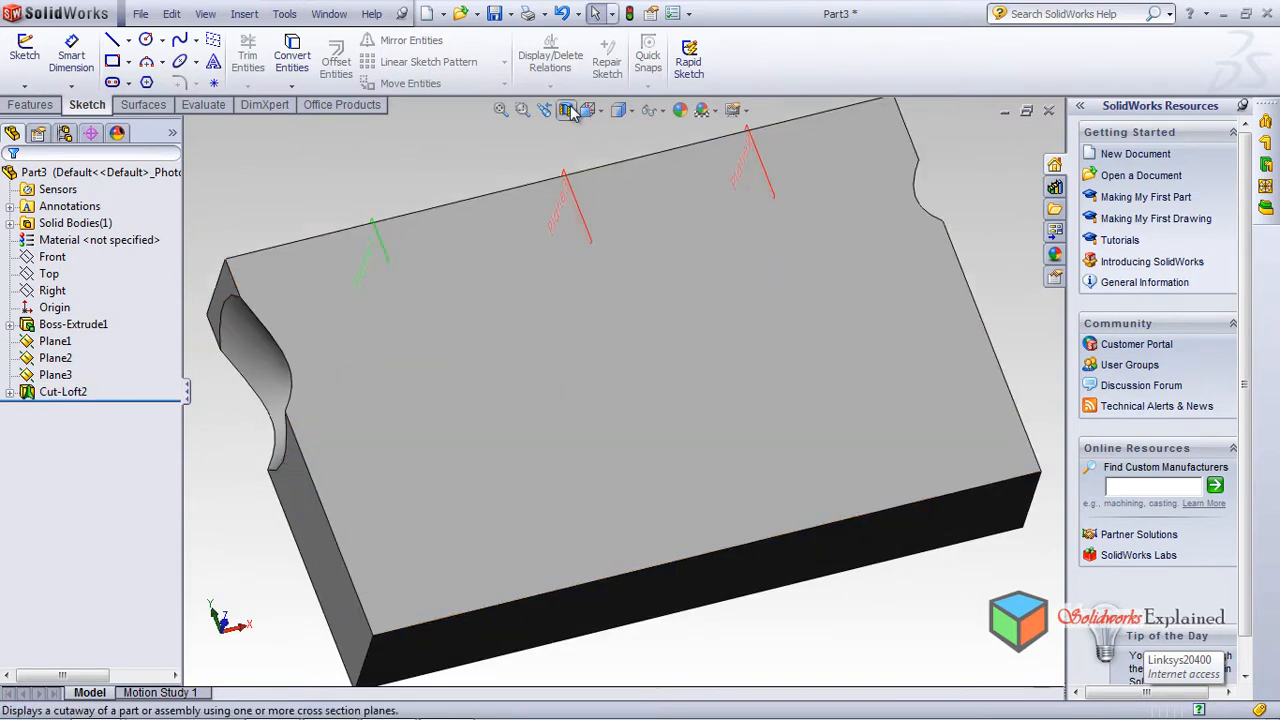
{"action": "left_click", "coordinate": [567, 110]}
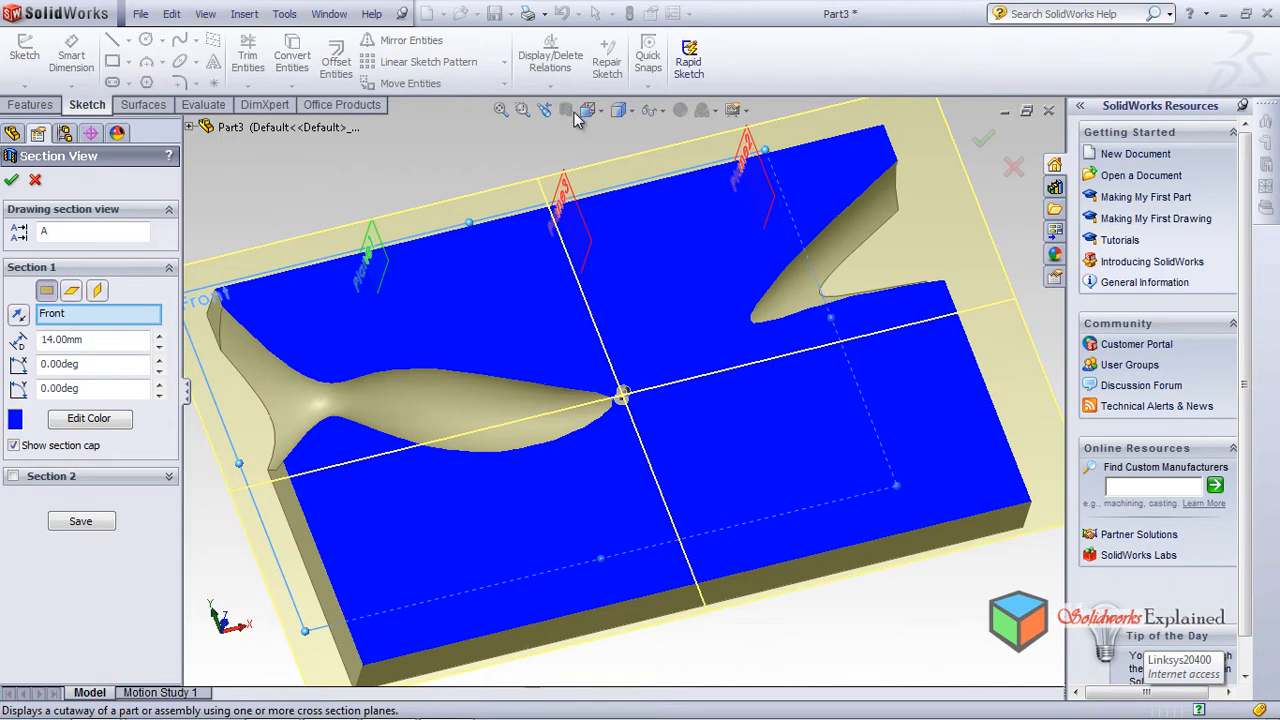
{"action": "mouse_move", "coordinate": [617, 393]}
{"action": "left_mouse_down"}
{"action": "mouse_move", "coordinate": [617, 425]}
{"action": "mouse_move", "coordinate": [616, 404]}
{"action": "left_mouse_up"}
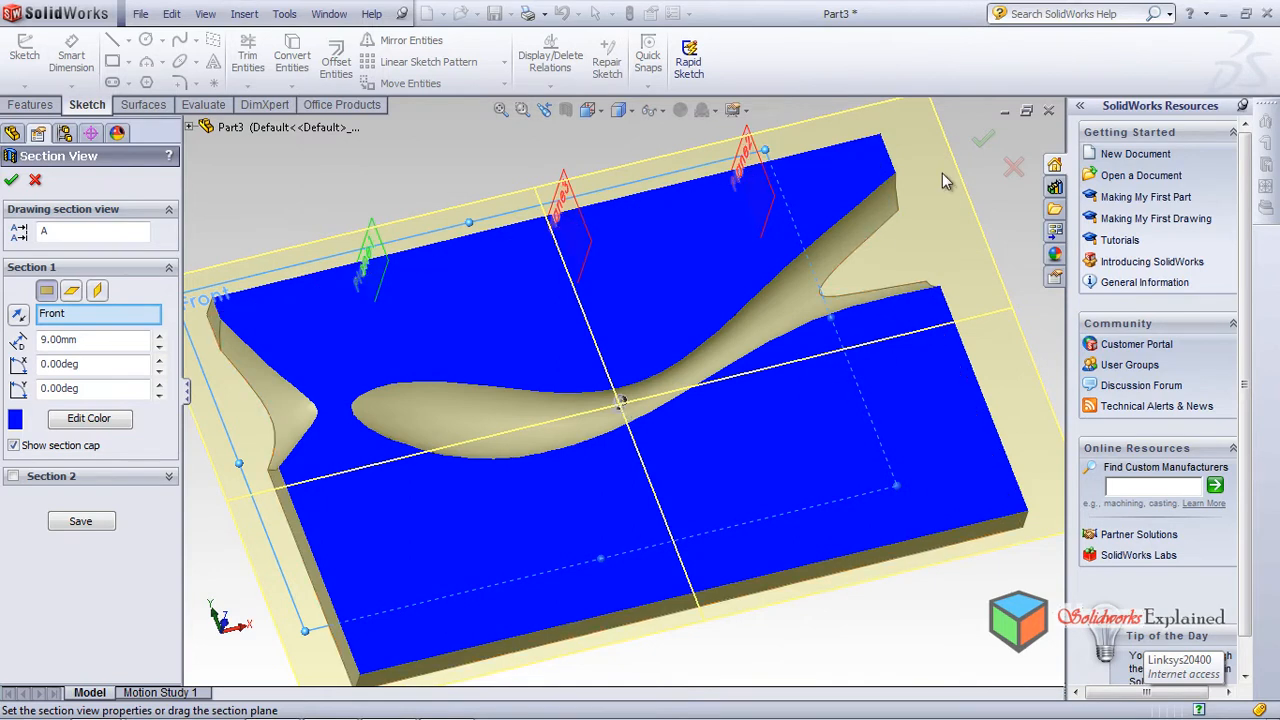
{"action": "left_click", "coordinate": [979, 147]}
{"action": "middle_click_drag", "start_coordinate": [742, 428], "coordinate": [757, 481]}
{"action": "scroll", "coordinate": [757, 480], "scroll_direction": "down", "scroll_amount": 1}
{"action": "scroll", "coordinate": [757, 480], "scroll_direction": "up", "scroll_amount": 2}
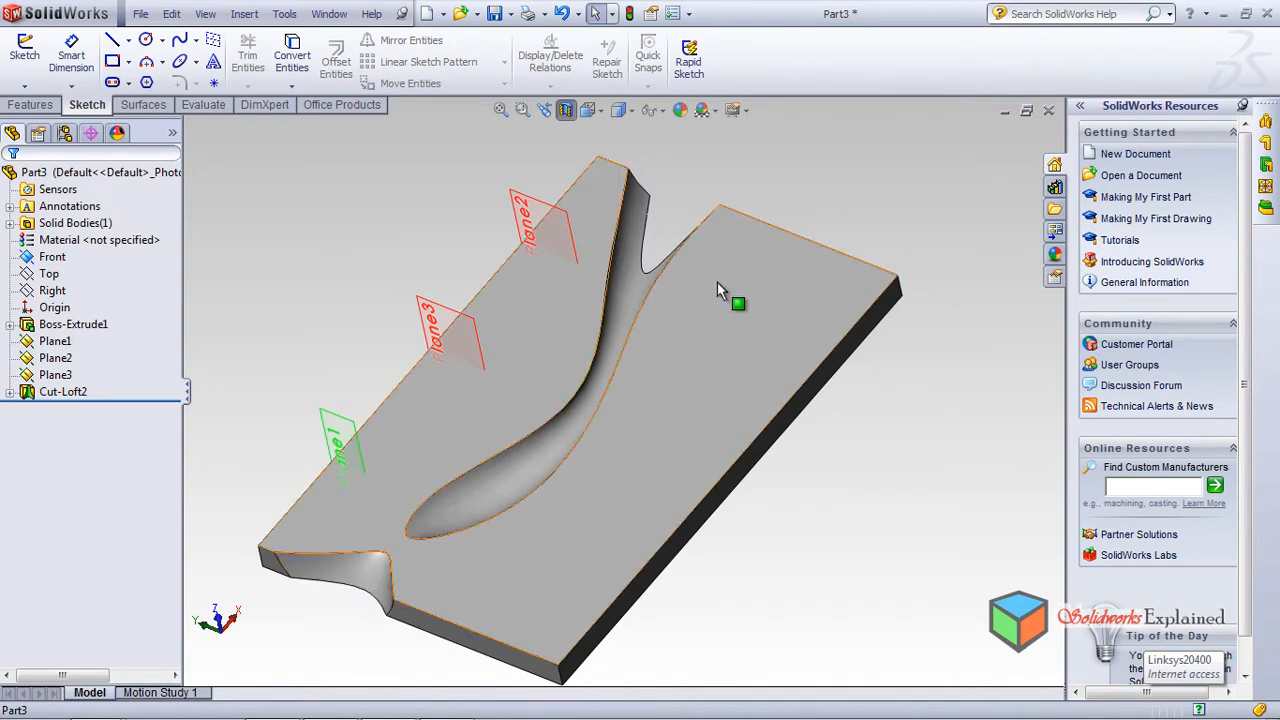
{"action": "middle_click_drag", "start_coordinate": [616, 482], "coordinate": [684, 246]}
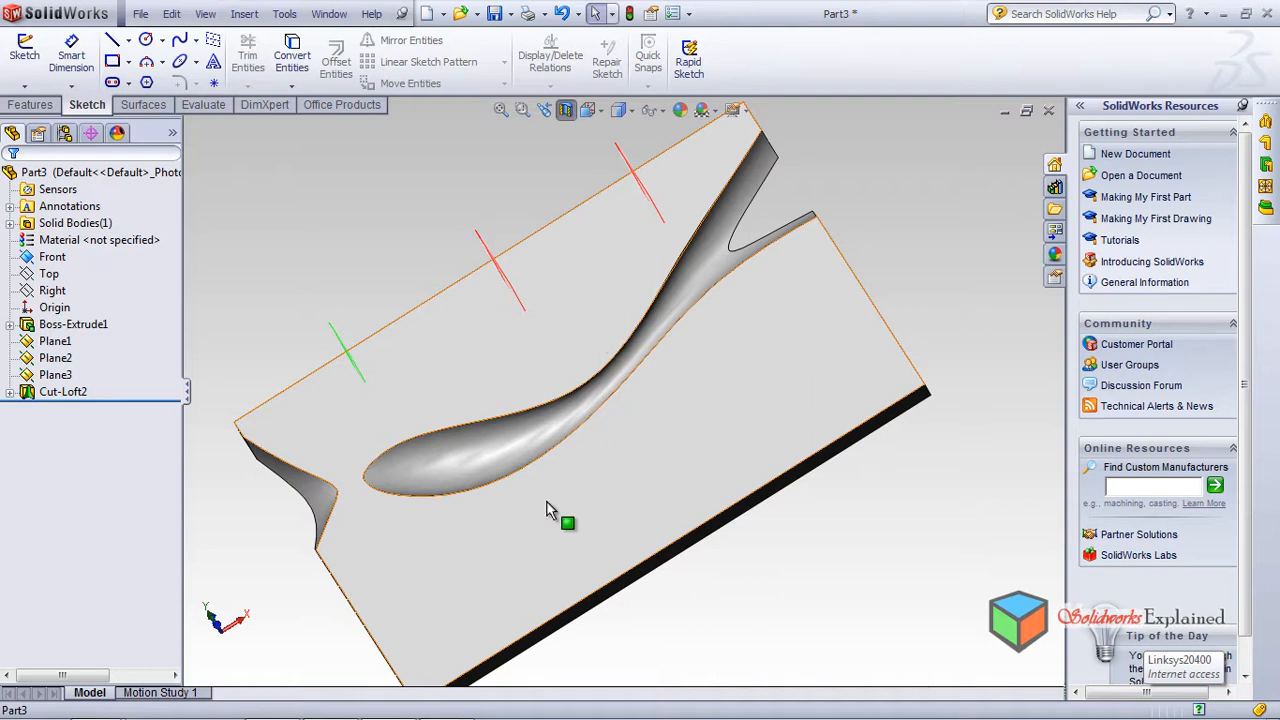
{"action": "middle_click_drag", "start_coordinate": [603, 520], "coordinate": [586, 462]}
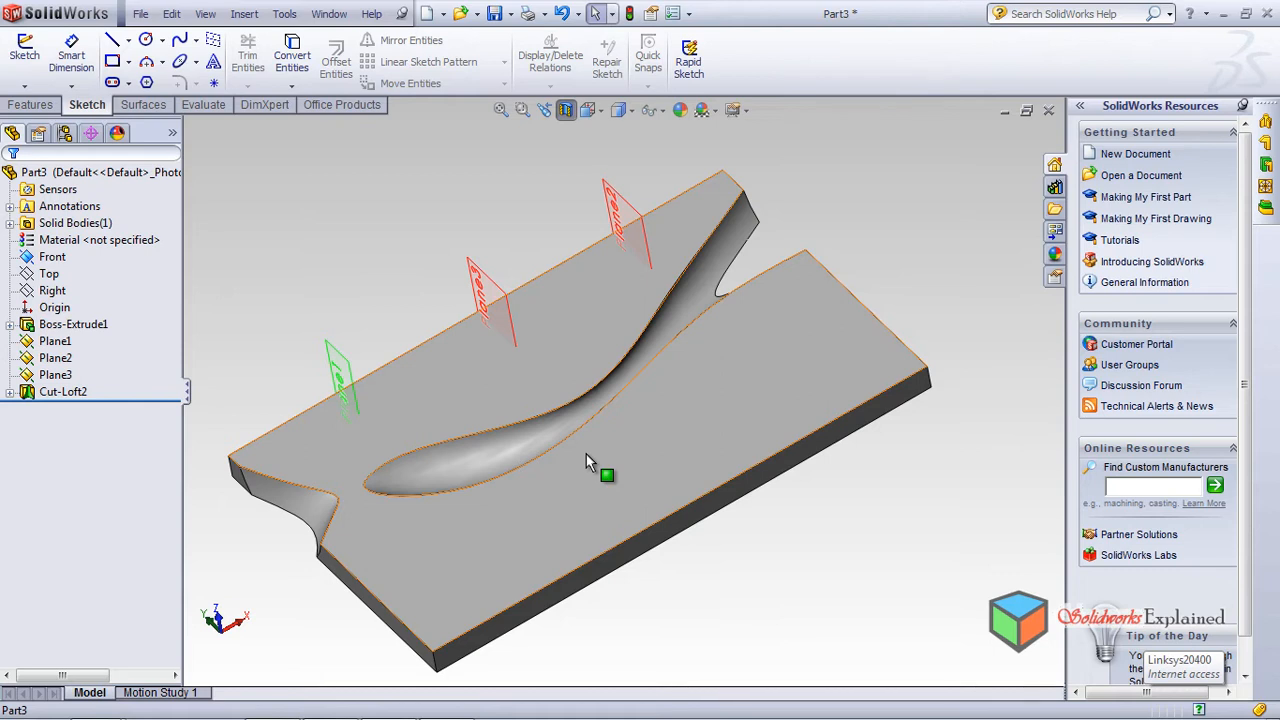
Step: Delete the lofted cut feature while keeping its profile sketches
{"action": "left_click", "coordinate": [46, 396]}
{"action": "right_click", "coordinate": [46, 396]}
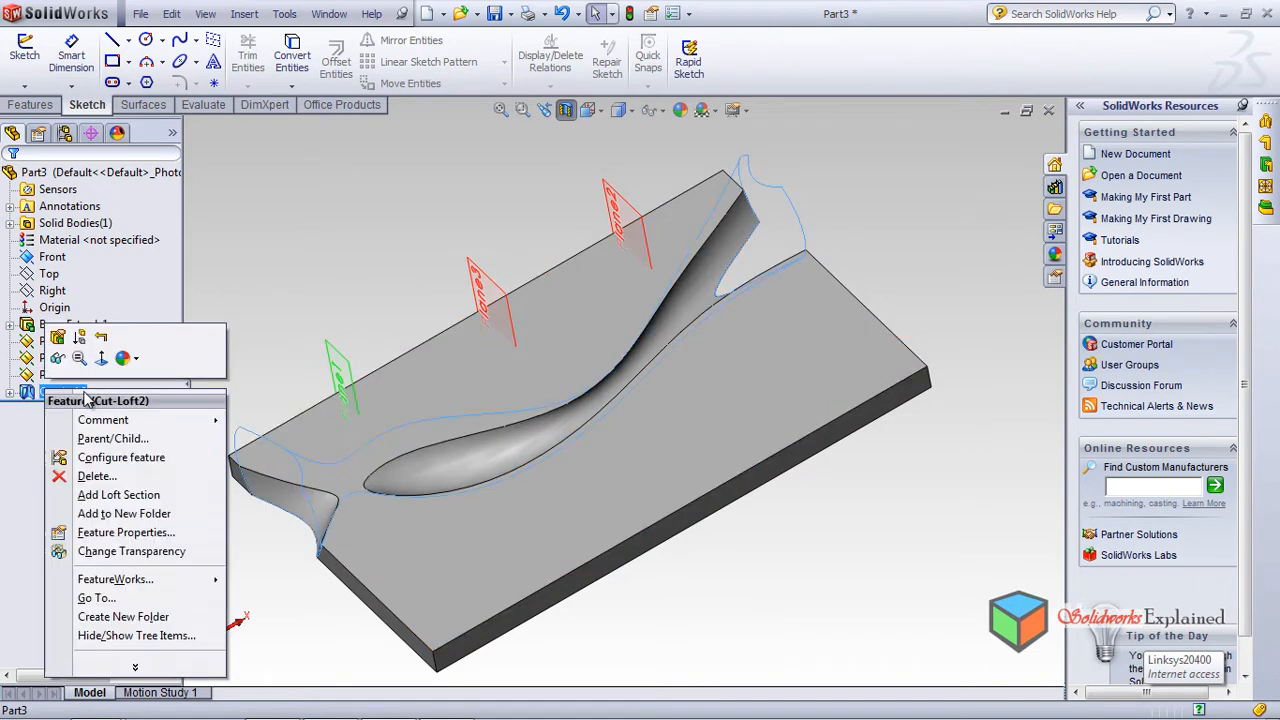
{"action": "left_click", "coordinate": [95, 477]}
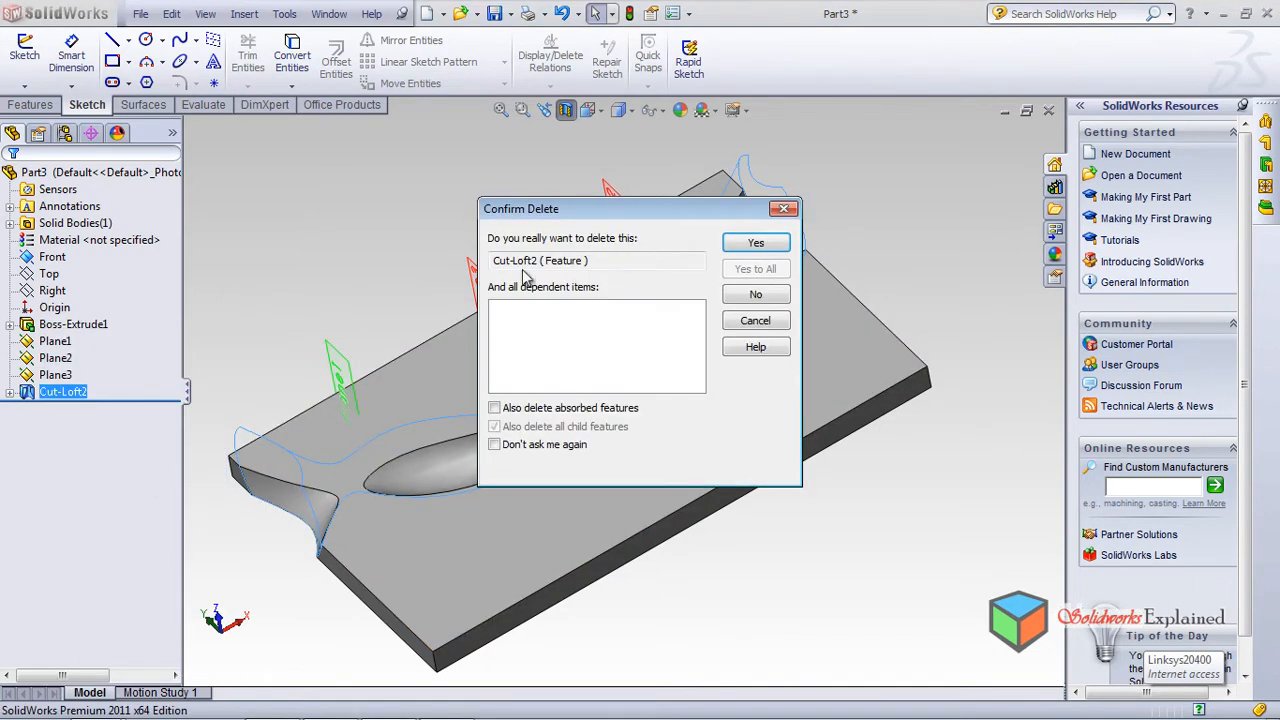
{"action": "left_click", "coordinate": [757, 244]}
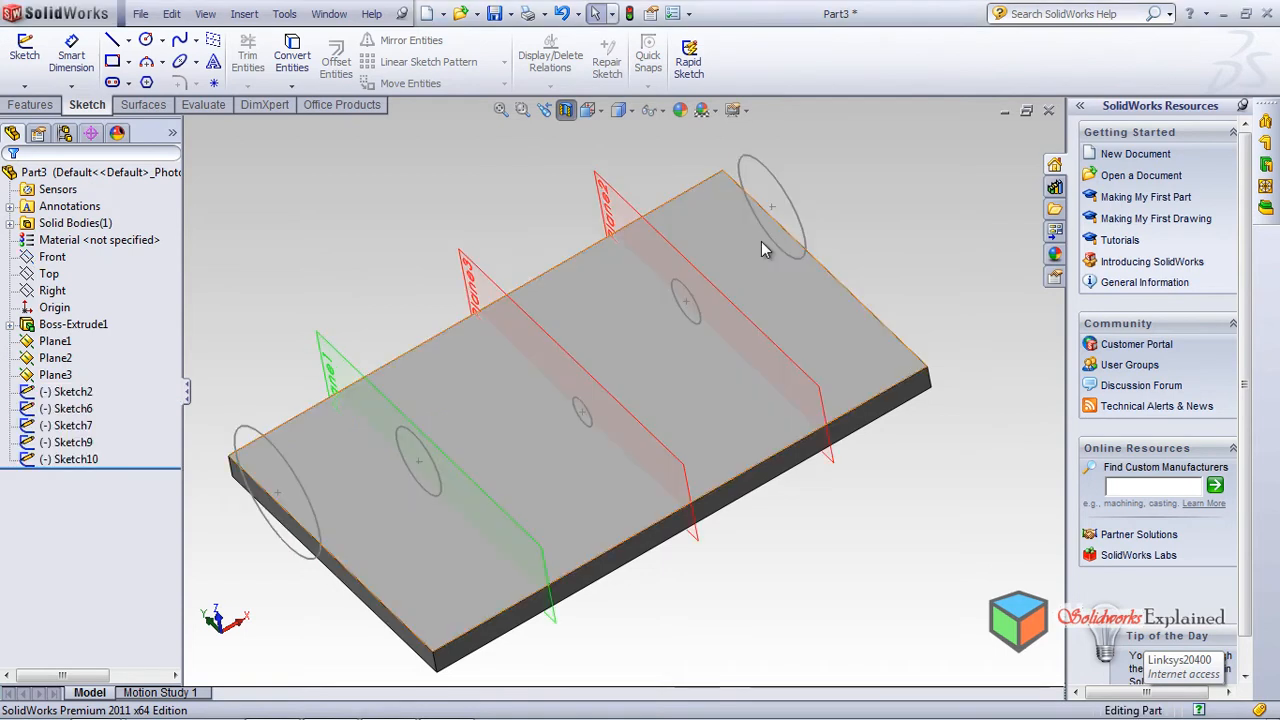
Step: Delete all five circle sketches, Sketch2, Sketch6, Sketch7, Sketch9 and Sketch10, leaving the block and its reference planes
{"action": "left_click", "coordinate": [62, 459]}
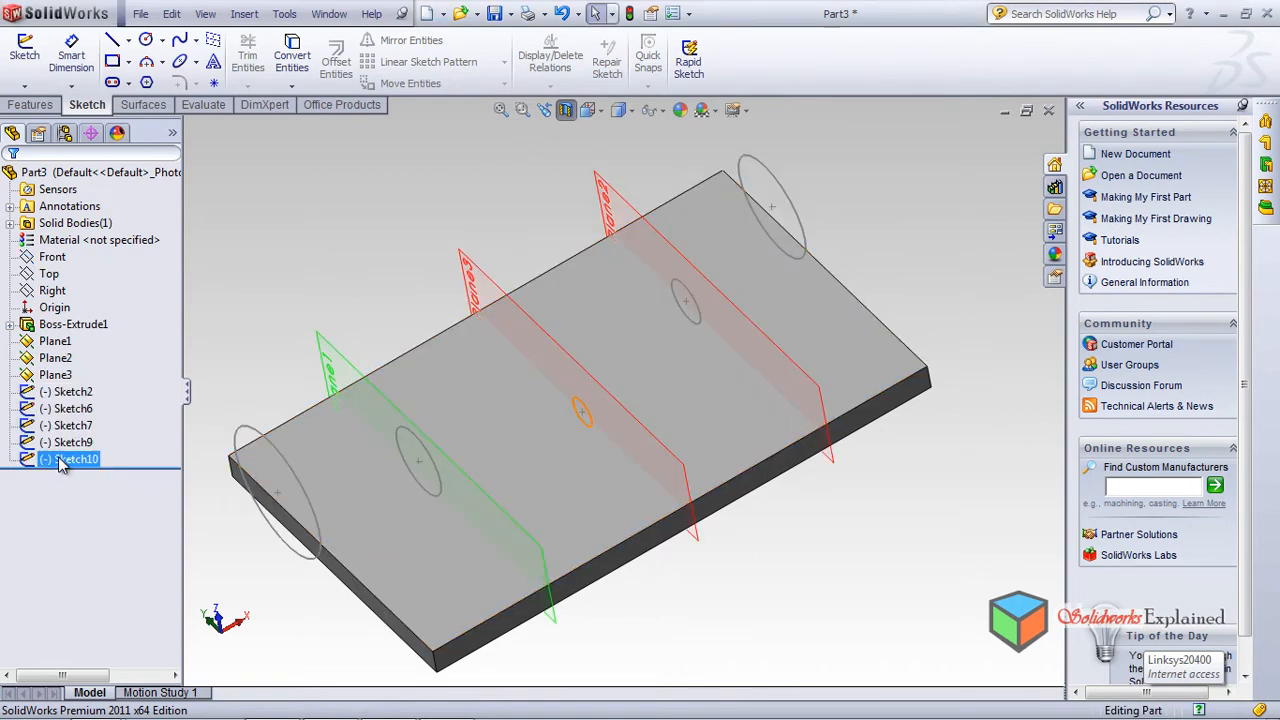
{"action": "left_click", "coordinate": [52, 450], "text": "ctrl"}
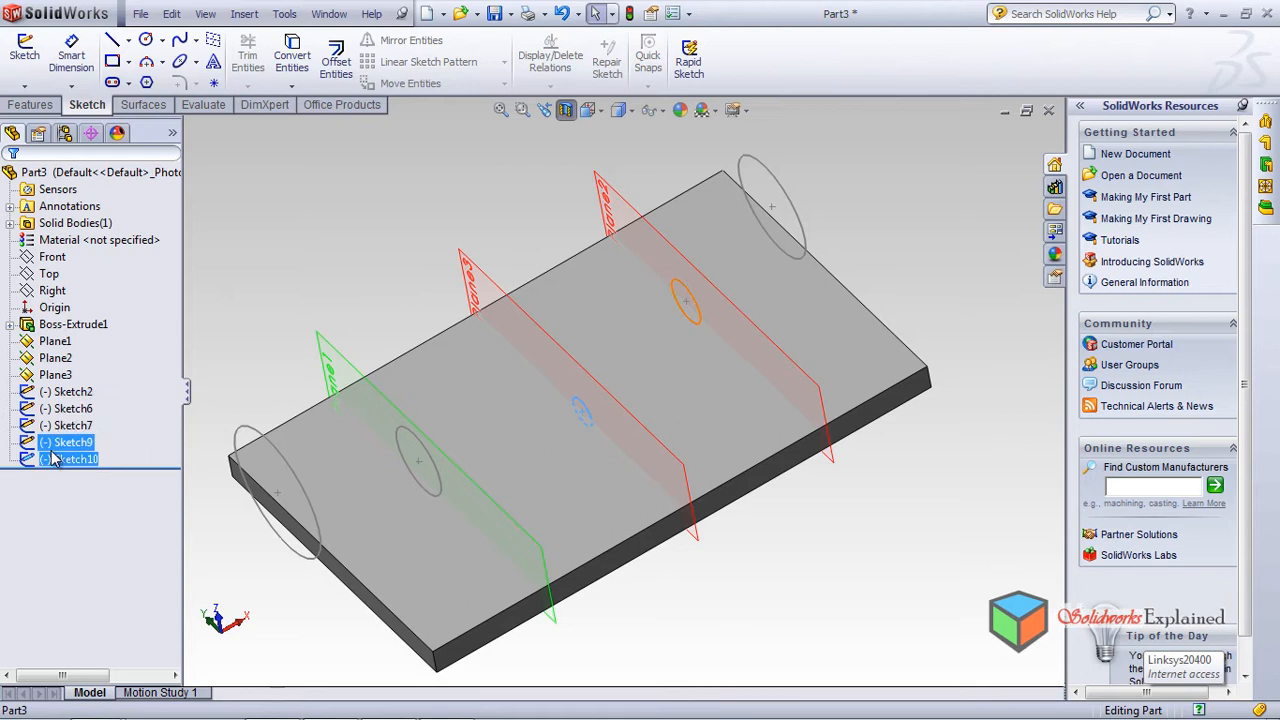
{"action": "left_click", "coordinate": [66, 410], "text": "ctrl"}
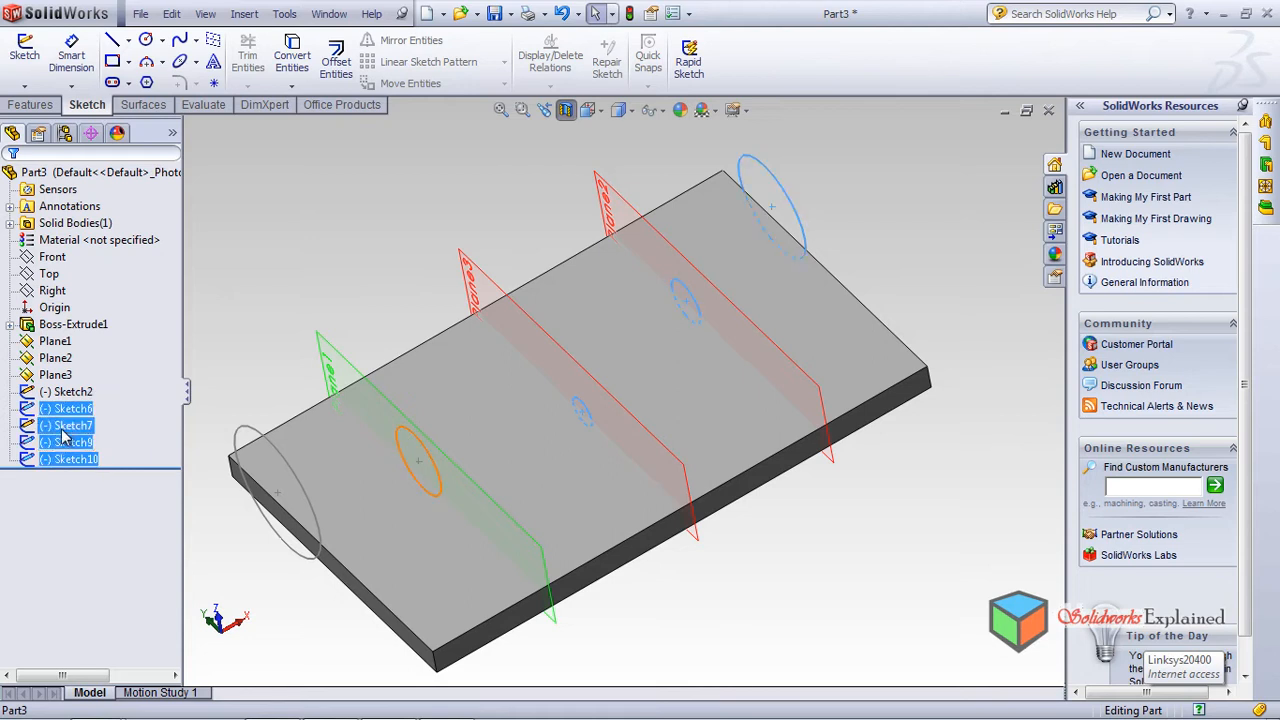
{"action": "left_click", "coordinate": [66, 425], "text": "ctrl"}
{"action": "left_click", "coordinate": [70, 392], "text": "ctrl"}
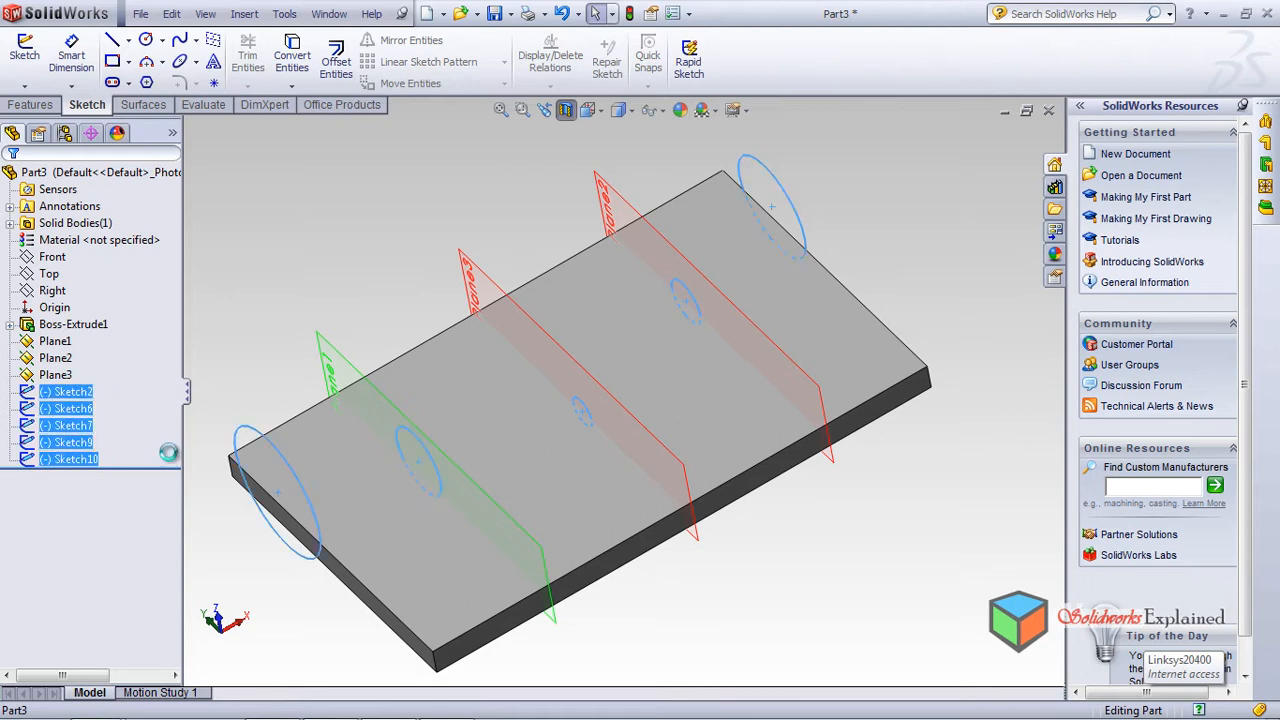
{"action": "key", "text": "Delete"}
{"action": "key", "text": "Return"}
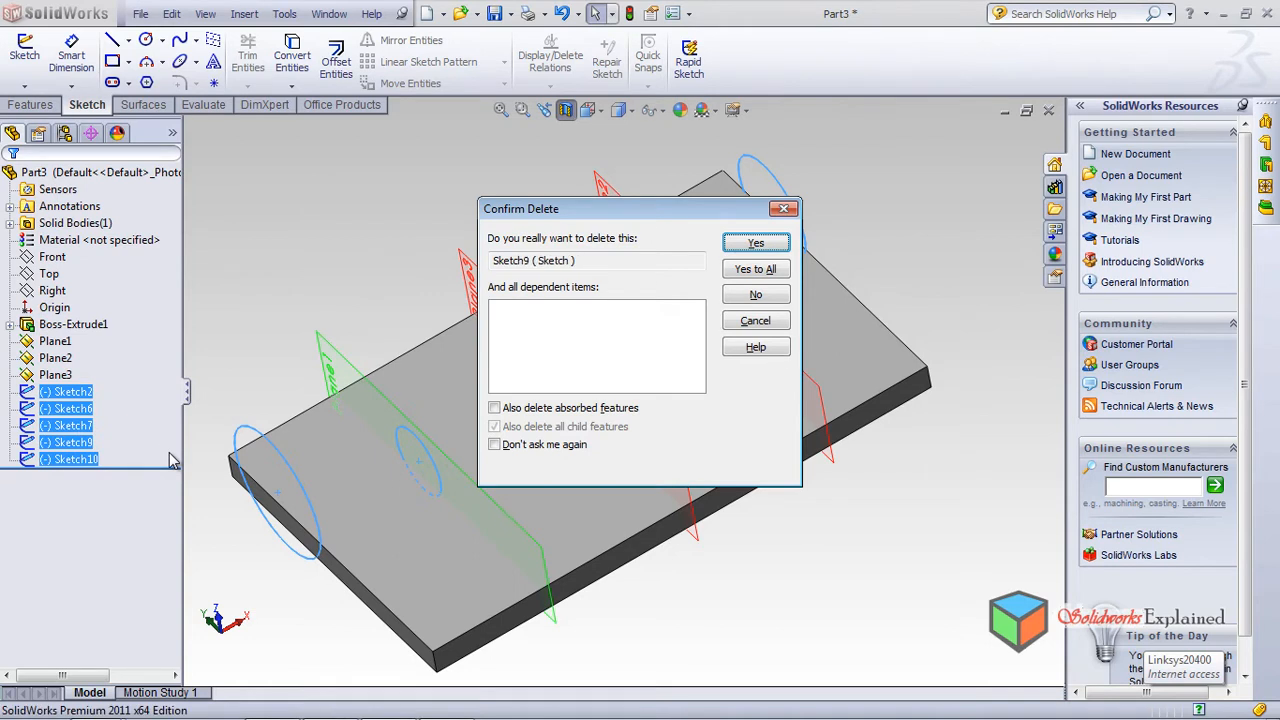
{"action": "left_click", "coordinate": [775, 270]}
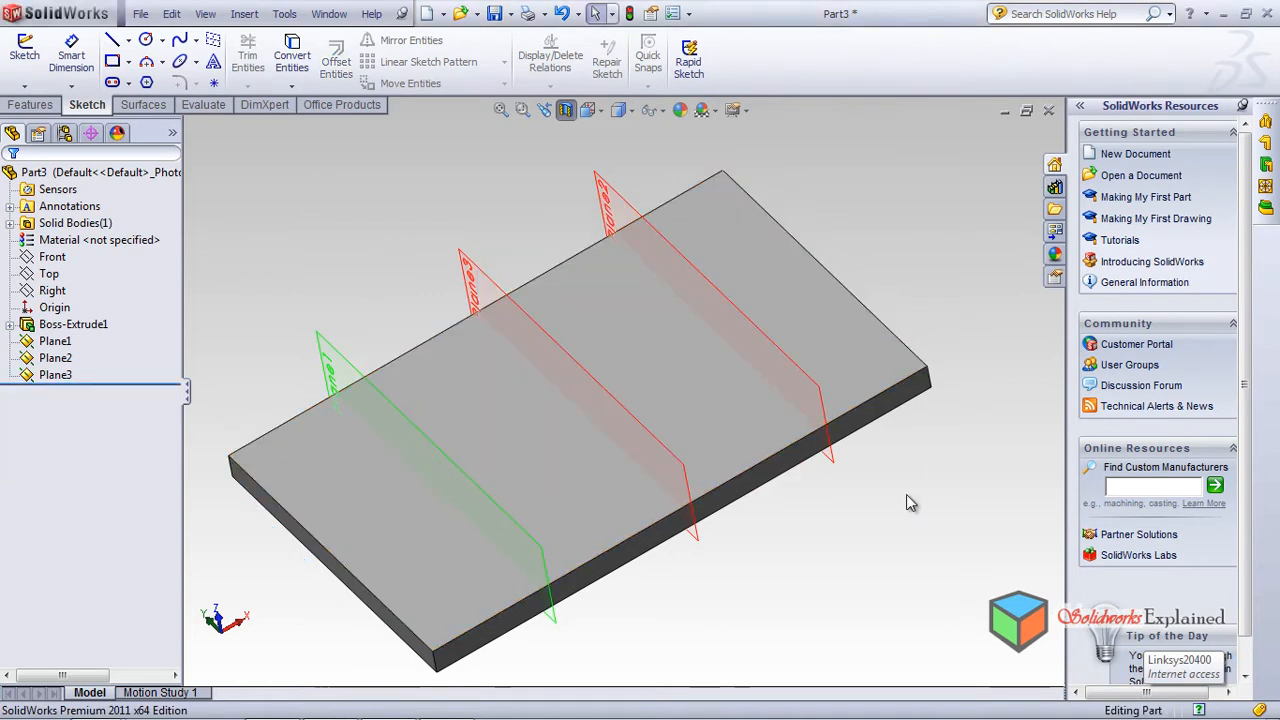
Step: Sketch a rectangle about 2.85 mm wide and 16.89 mm high on the block's end face nearest Plane1, within its upper part
{"action": "middle_click_drag", "start_coordinate": [677, 420], "coordinate": [720, 369]}
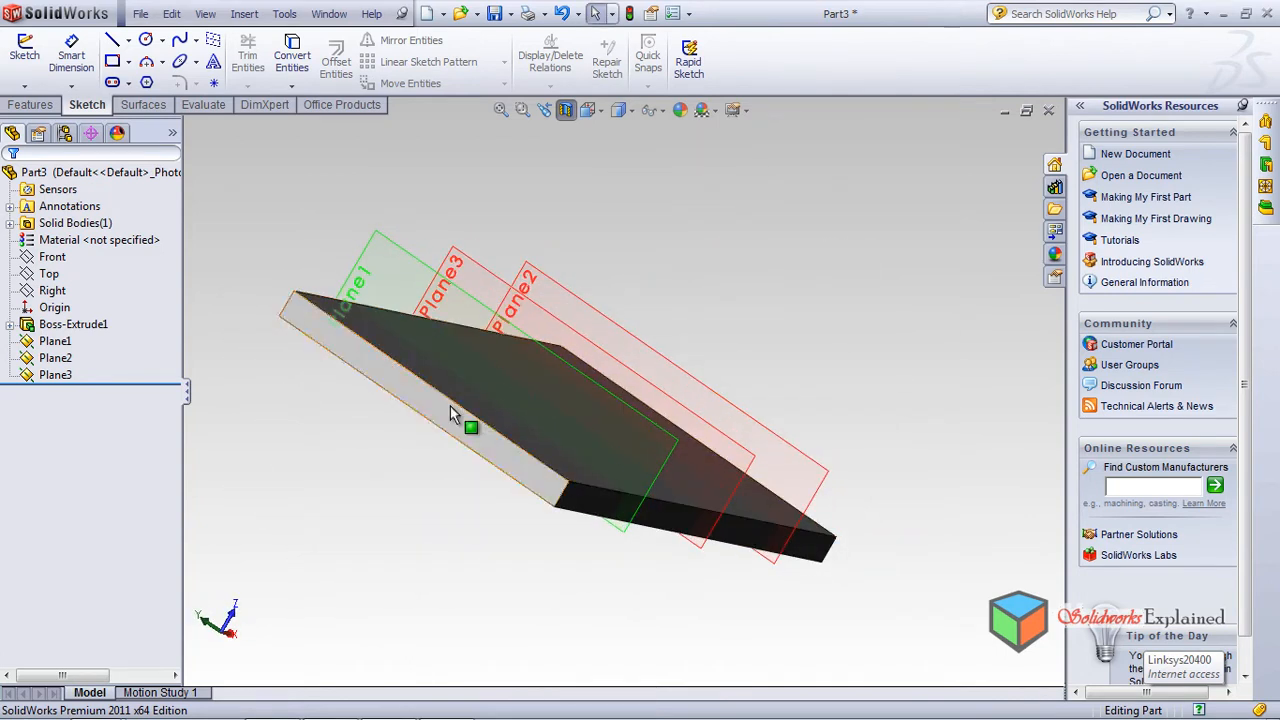
{"action": "left_click", "coordinate": [445, 421]}
{"action": "left_click", "coordinate": [436, 429]}
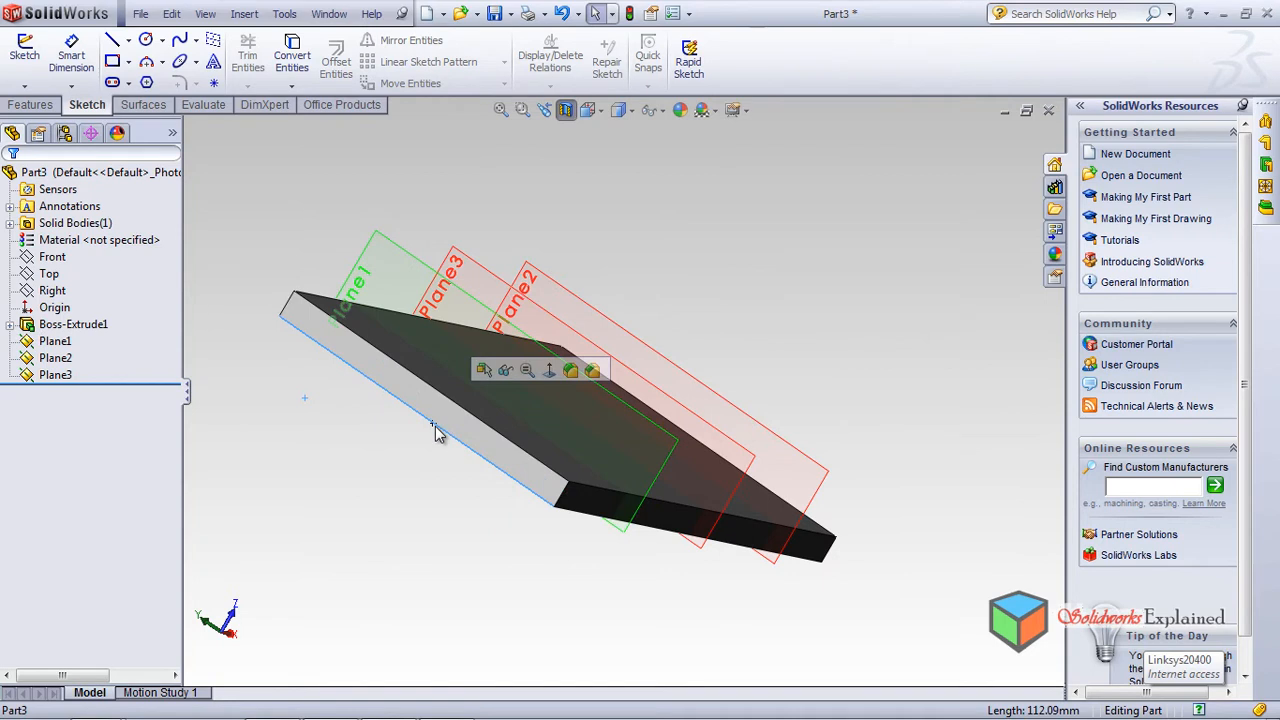
{"action": "middle_click_drag", "start_coordinate": [787, 217], "coordinate": [772, 342]}
{"action": "left_click", "coordinate": [370, 482]}
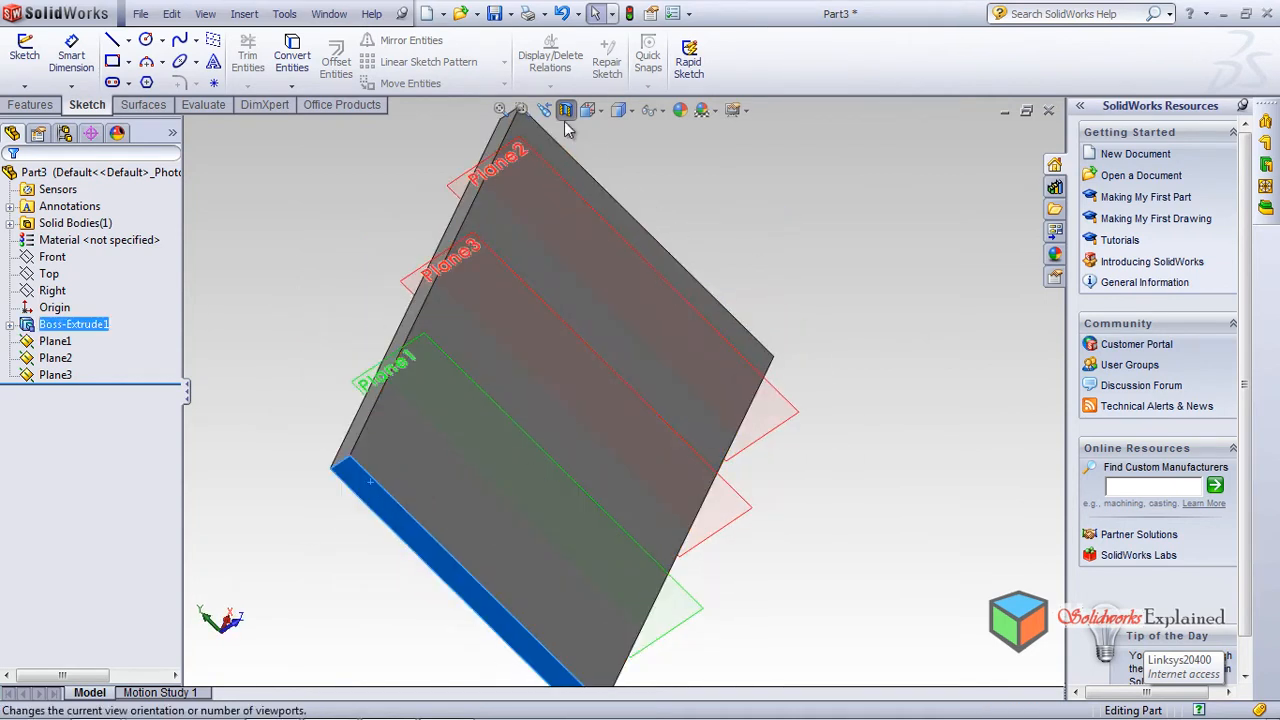
{"action": "left_click", "coordinate": [601, 110]}
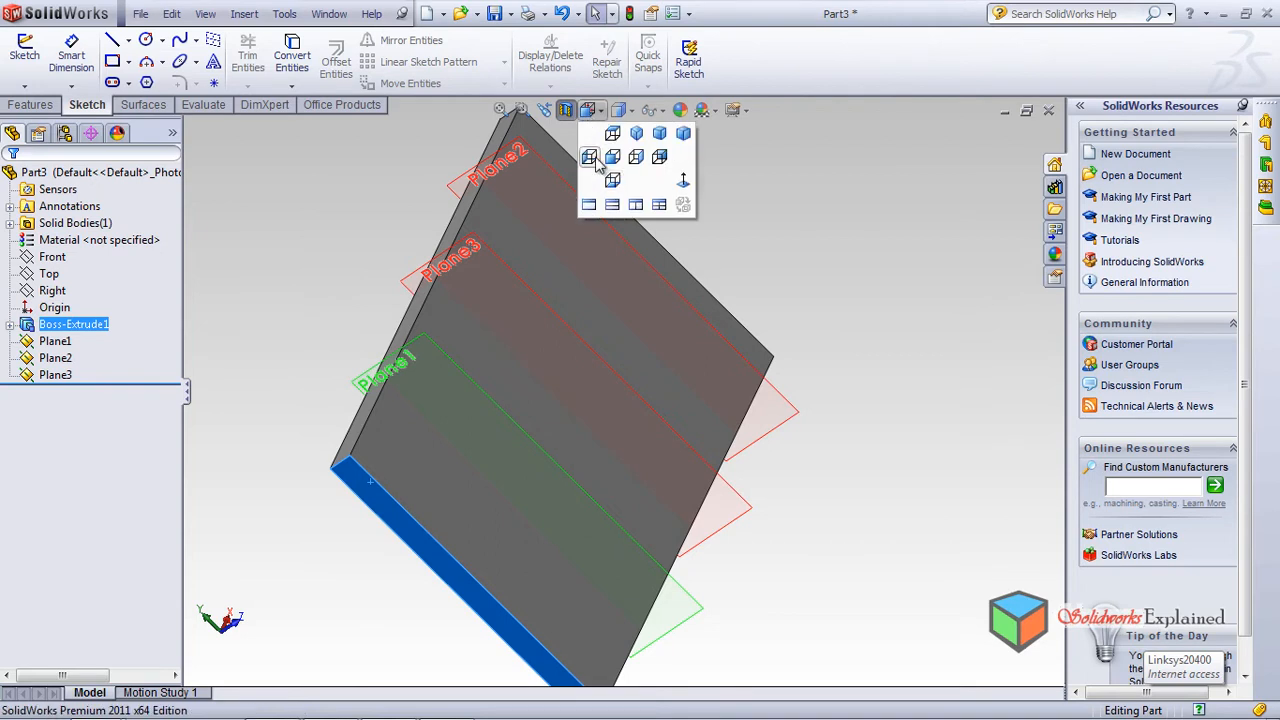
{"action": "left_click", "coordinate": [590, 158]}
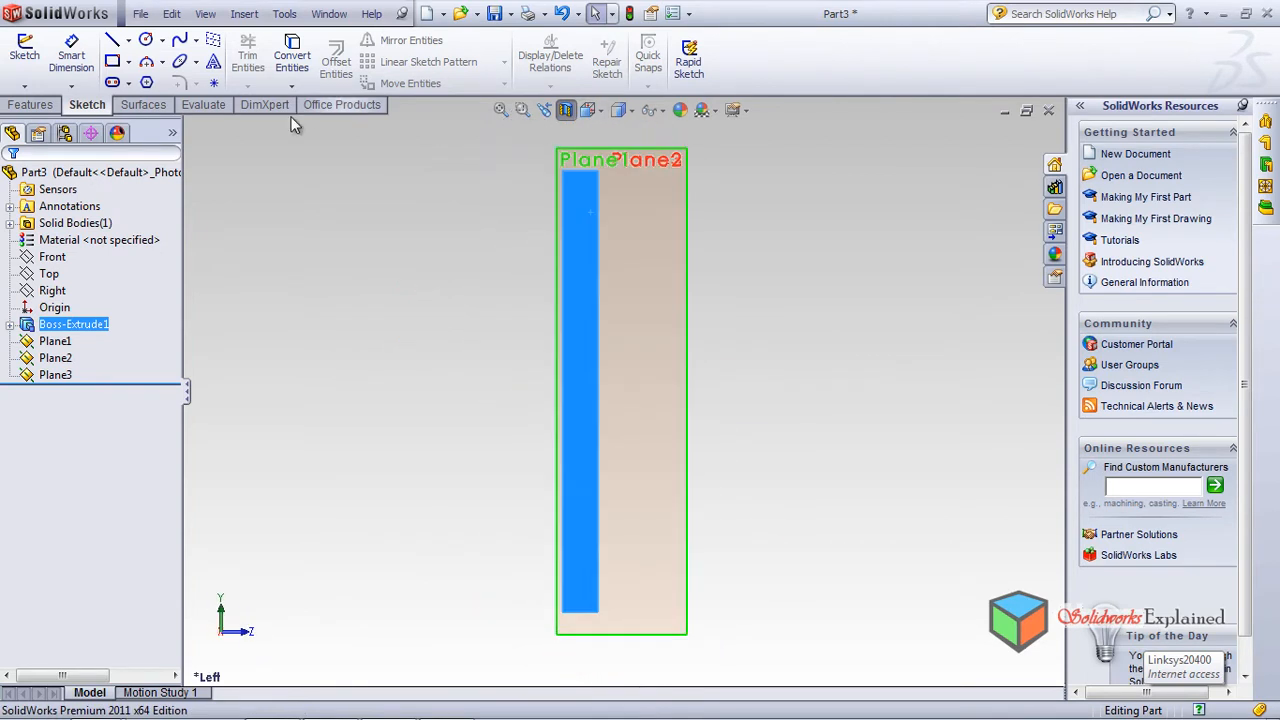
{"action": "left_click", "coordinate": [112, 63]}
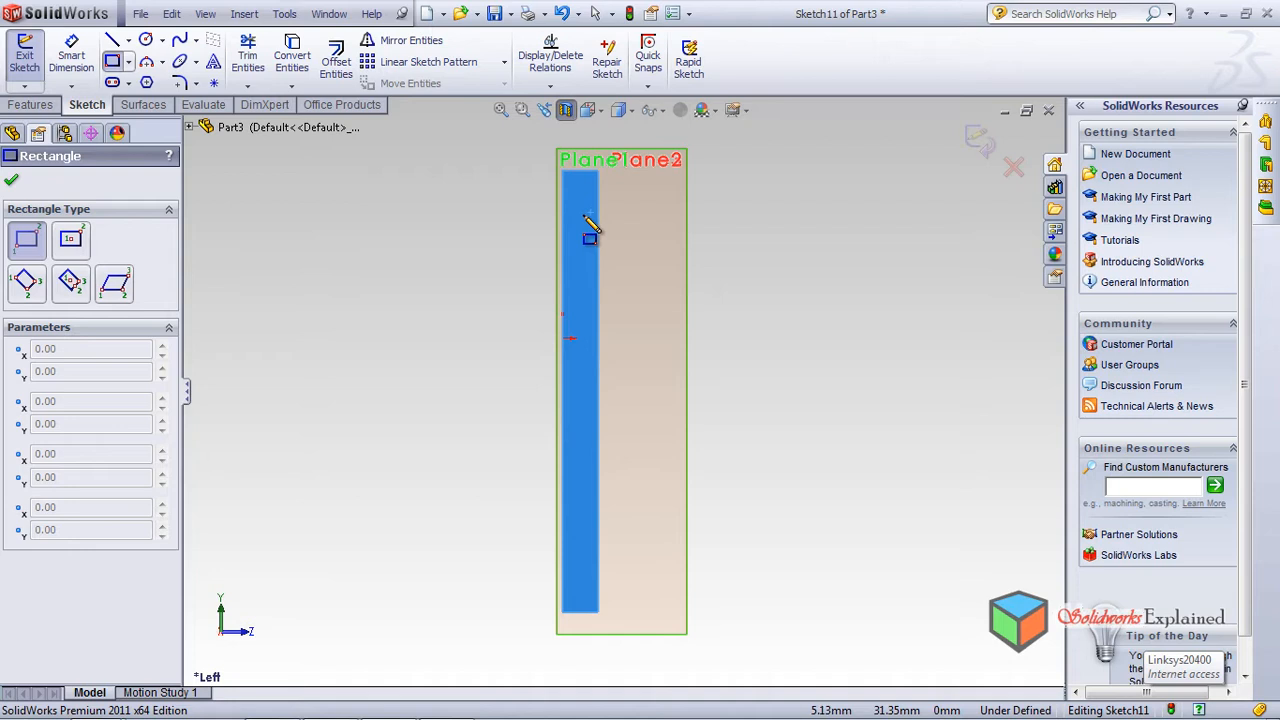
{"action": "left_click", "coordinate": [572, 218]}
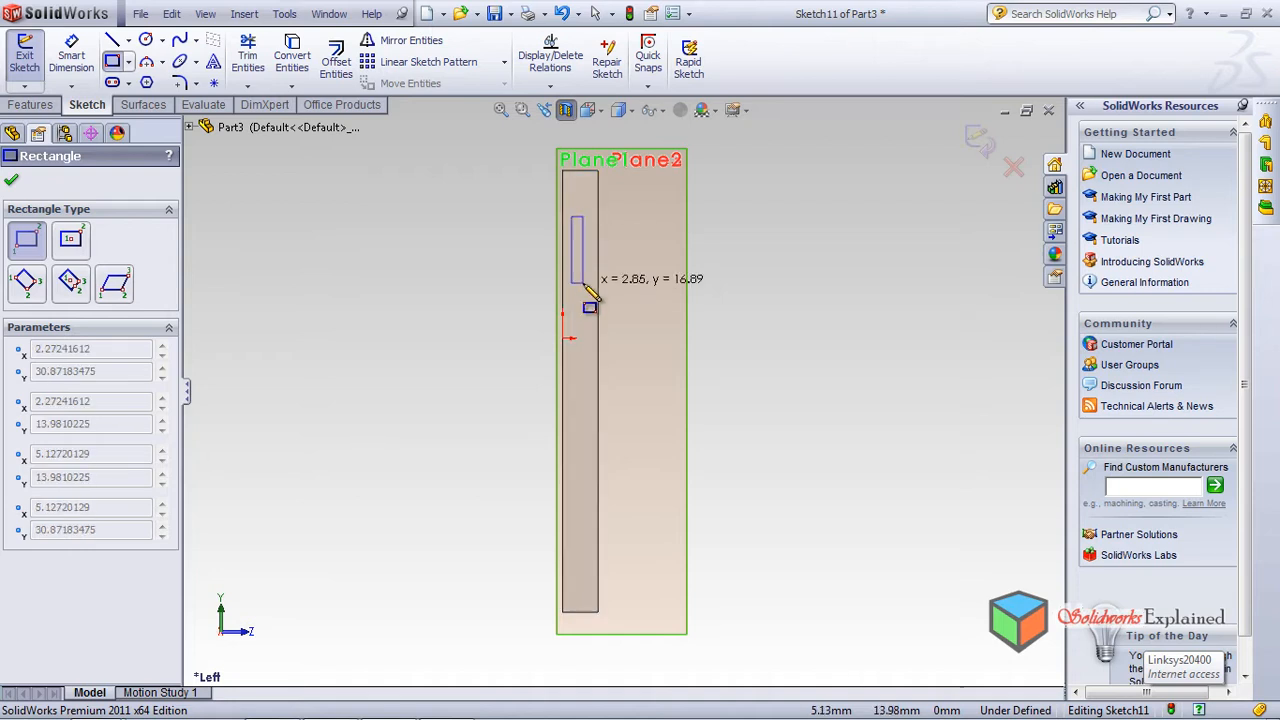
{"action": "left_click", "coordinate": [584, 284]}
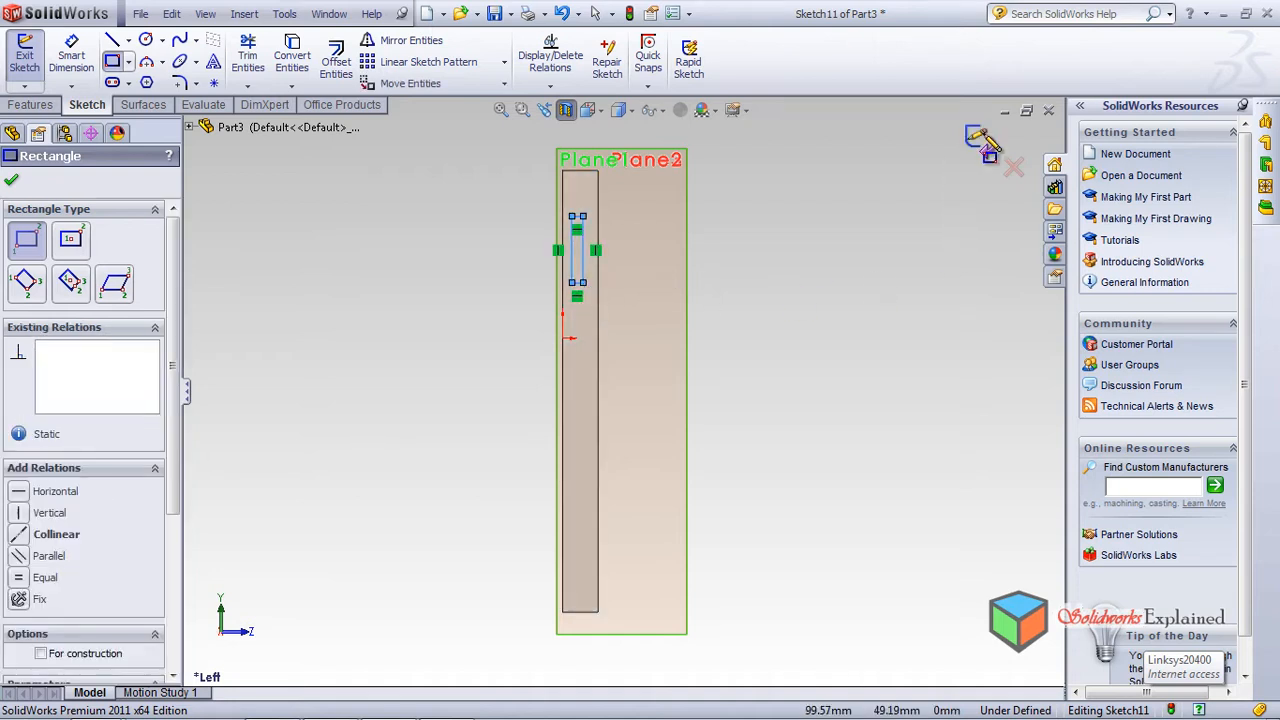
Step: Finish the open rectangle sketch, then sketch a rectangle about 7 mm tall on Plane1 within the plate's upper part
{"action": "key", "text": "Escape"}
{"action": "middle_click_drag", "start_coordinate": [853, 330], "coordinate": [749, 334]}
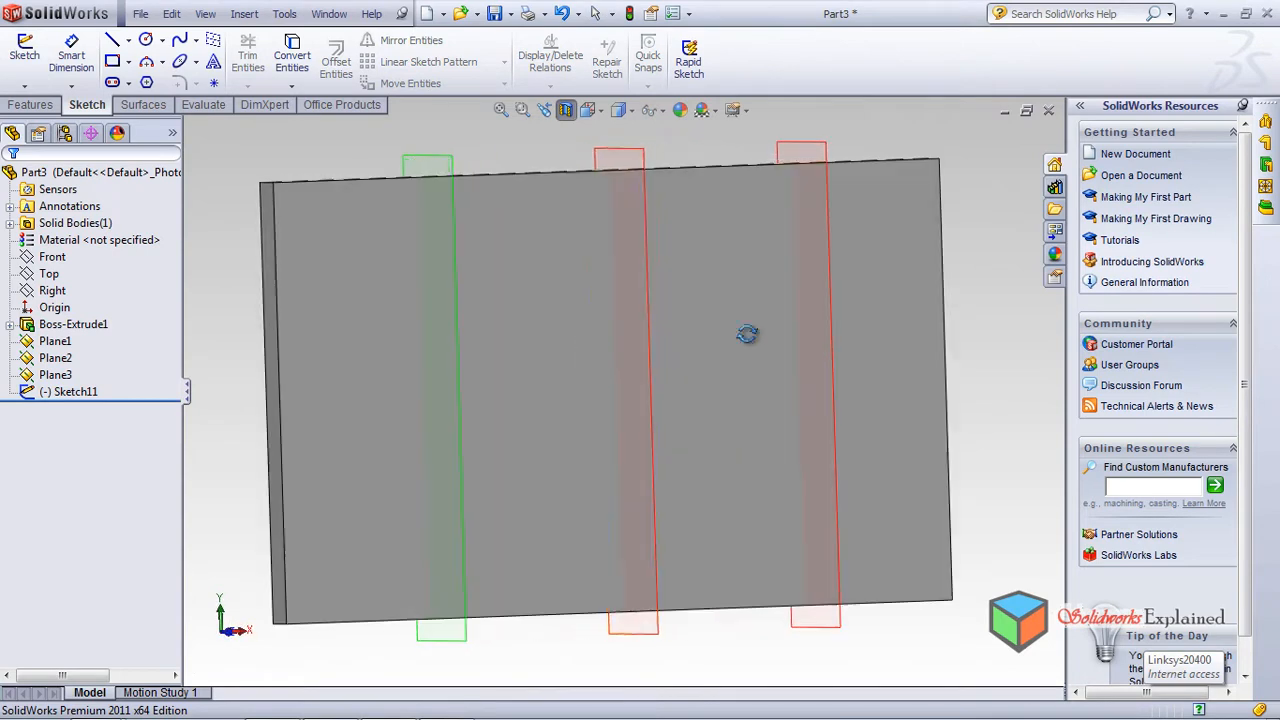
{"action": "left_click", "coordinate": [461, 297]}
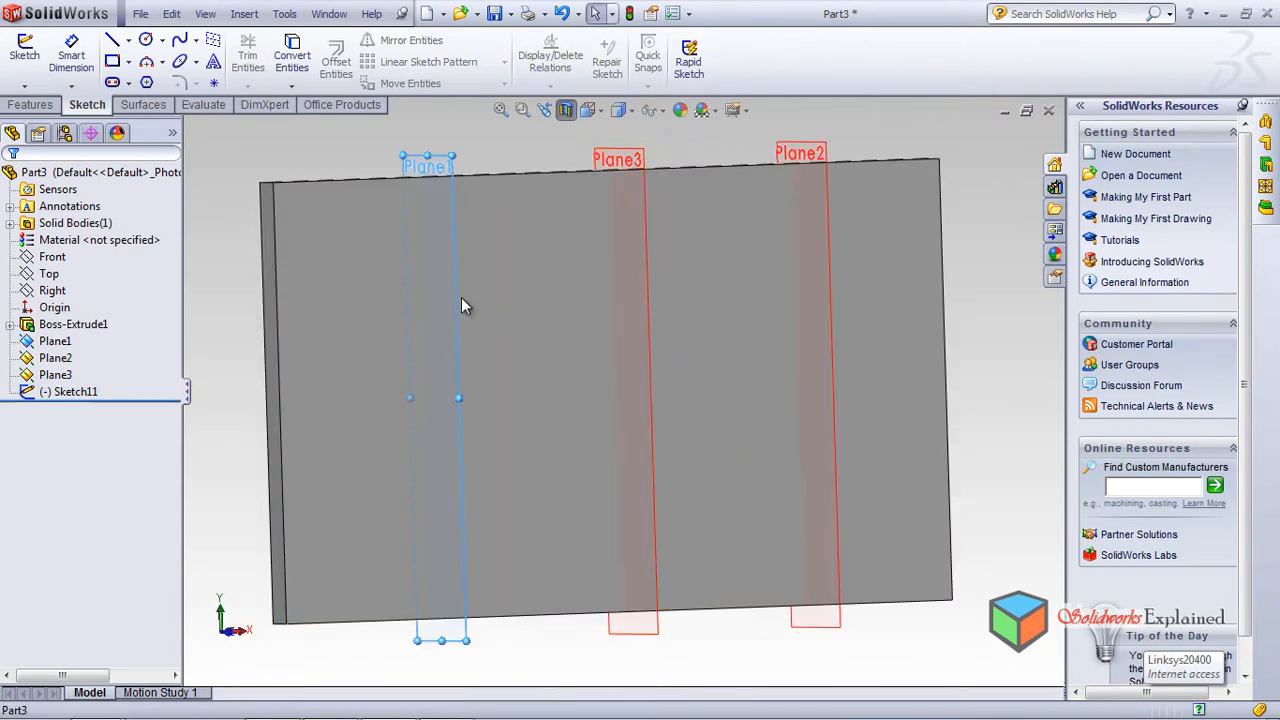
{"action": "left_click", "coordinate": [589, 110]}
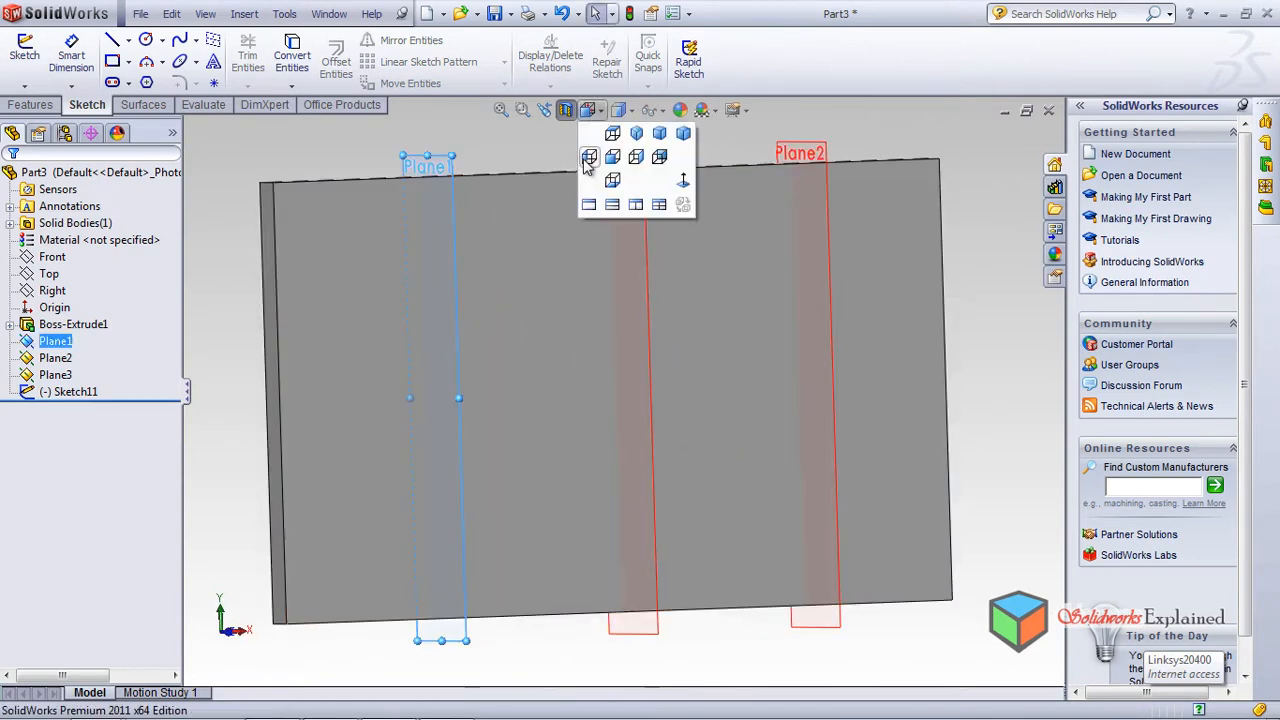
{"action": "left_click", "coordinate": [588, 159]}
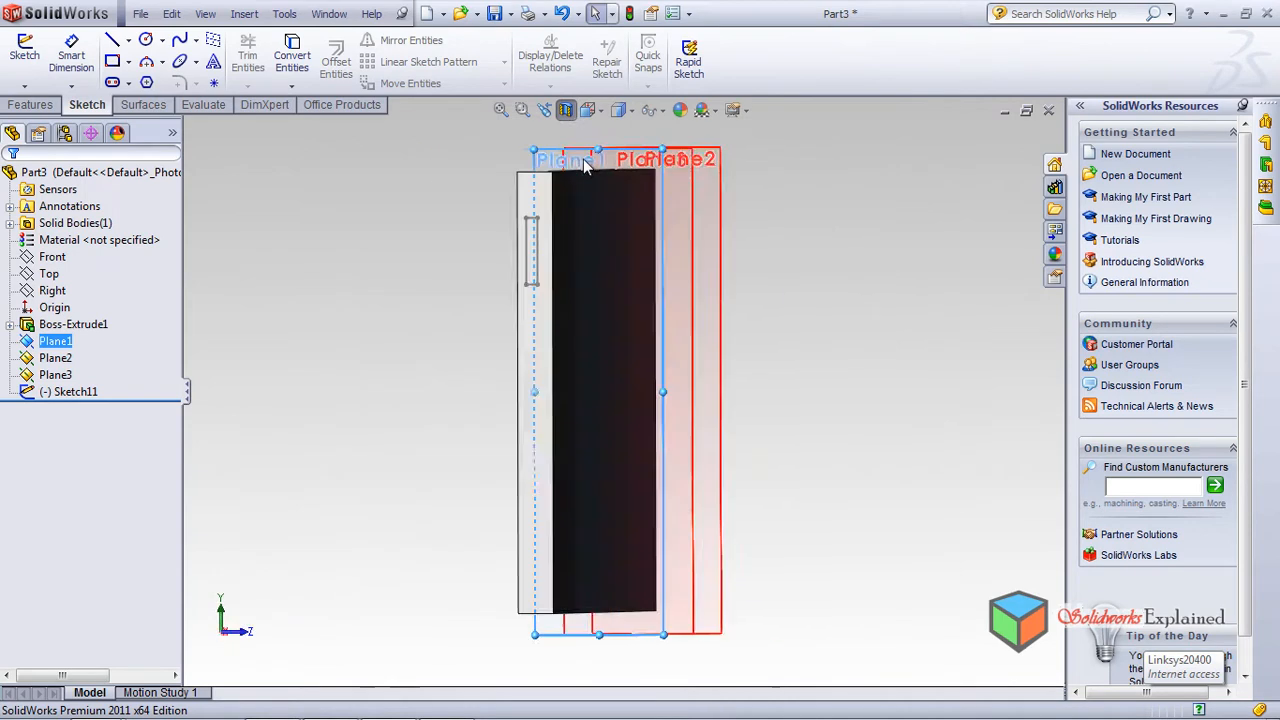
{"action": "left_click", "coordinate": [114, 62]}
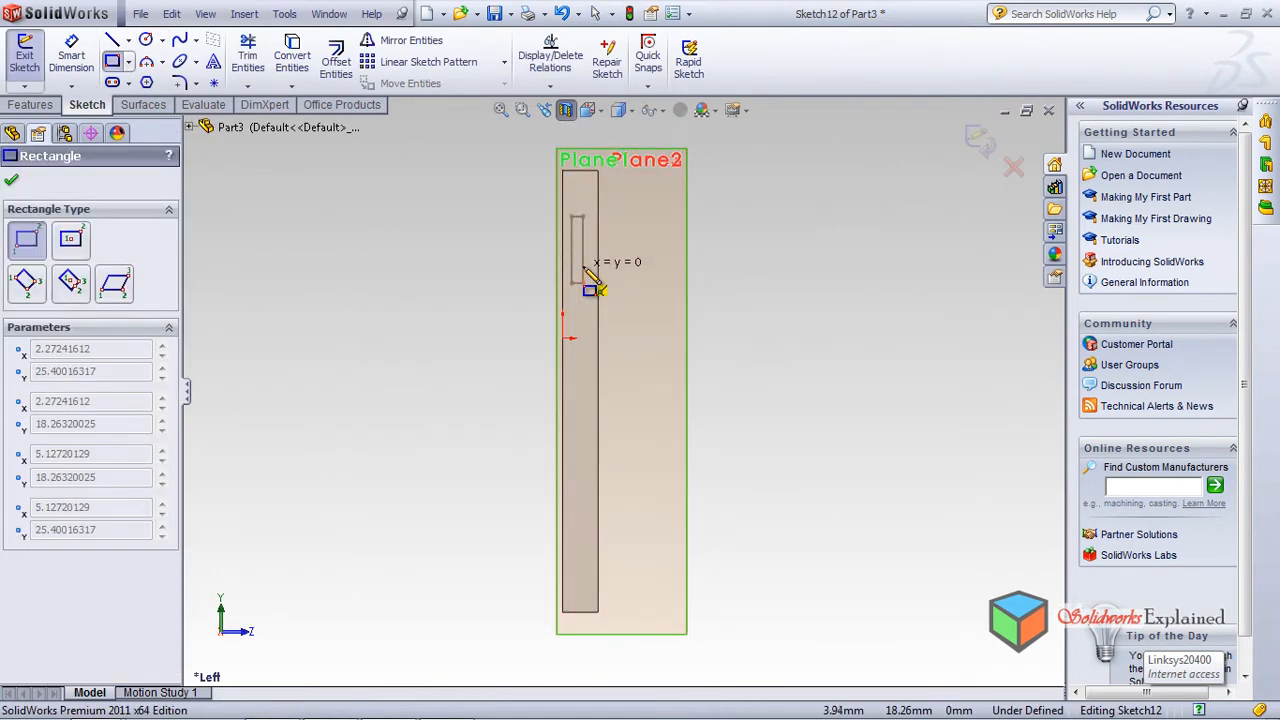
{"action": "left_click", "coordinate": [590, 265]}
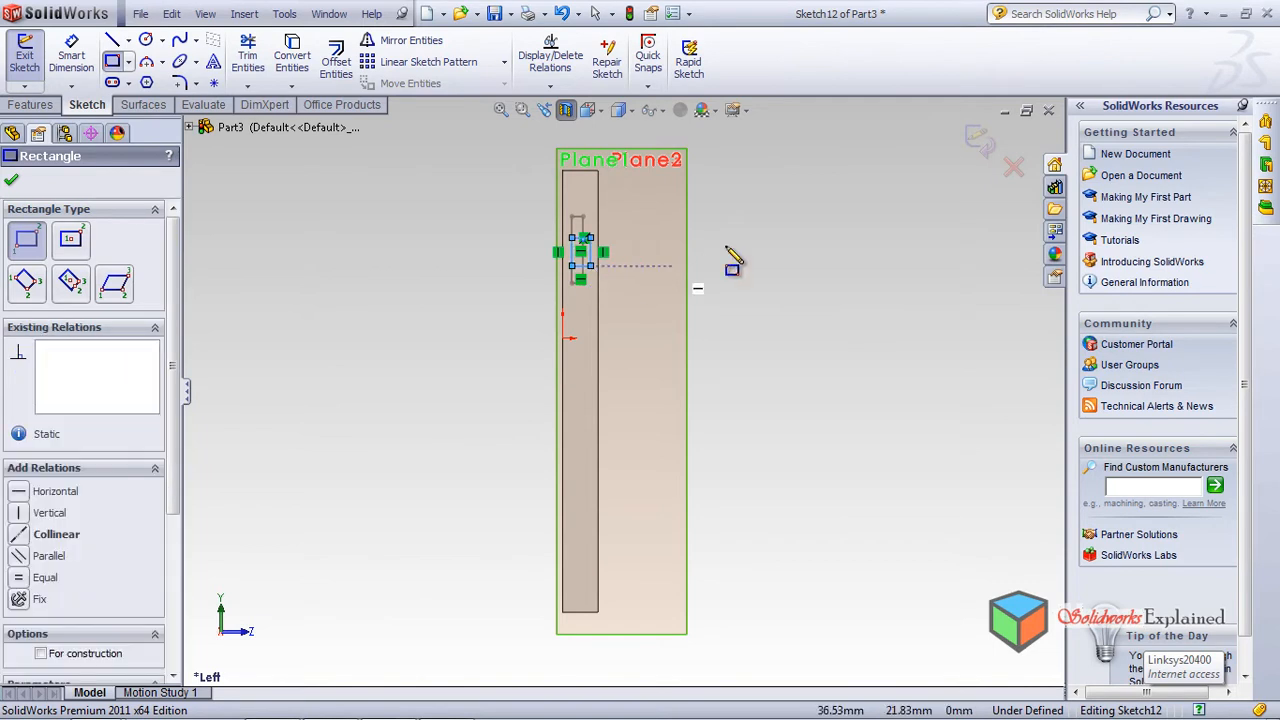
{"action": "left_click", "coordinate": [977, 145]}
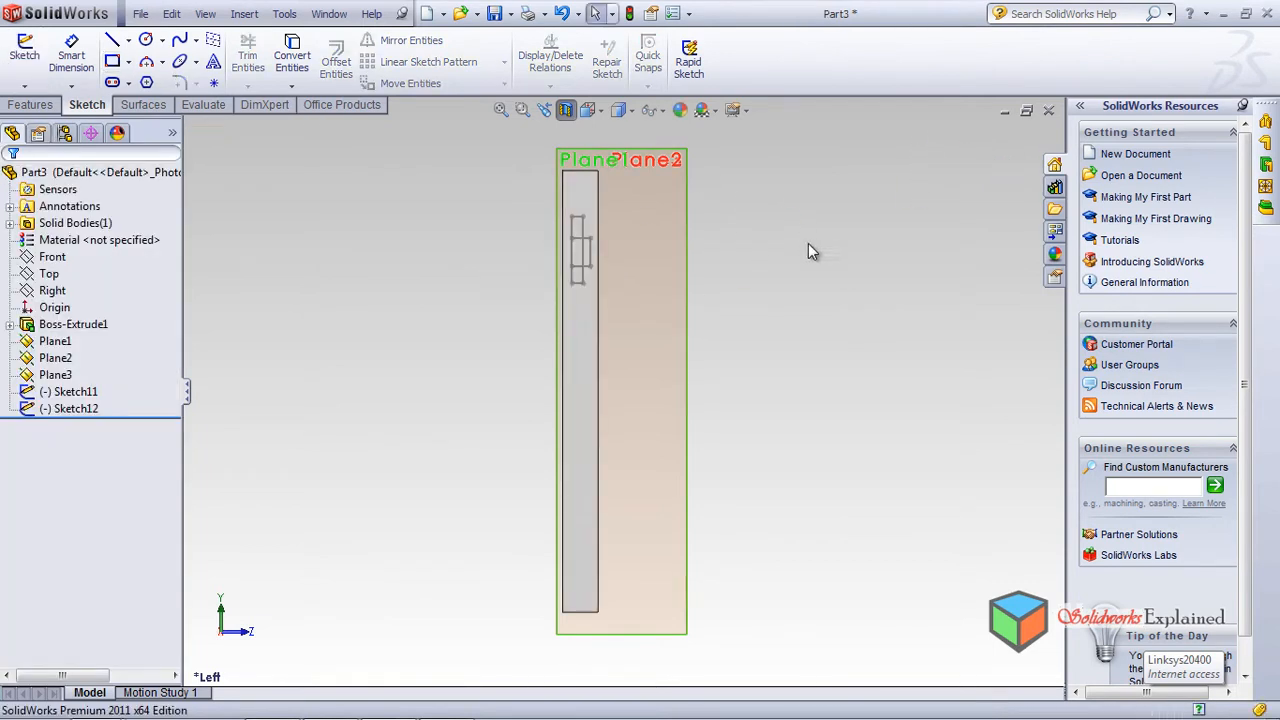
Step: Sketch a tall rectangle about 5.2 by 29.7 mm on Plane3, within the plate's thickness near its upper edge
{"action": "middle_click_drag", "start_coordinate": [803, 235], "coordinate": [714, 329]}
{"action": "left_click", "coordinate": [639, 215]}
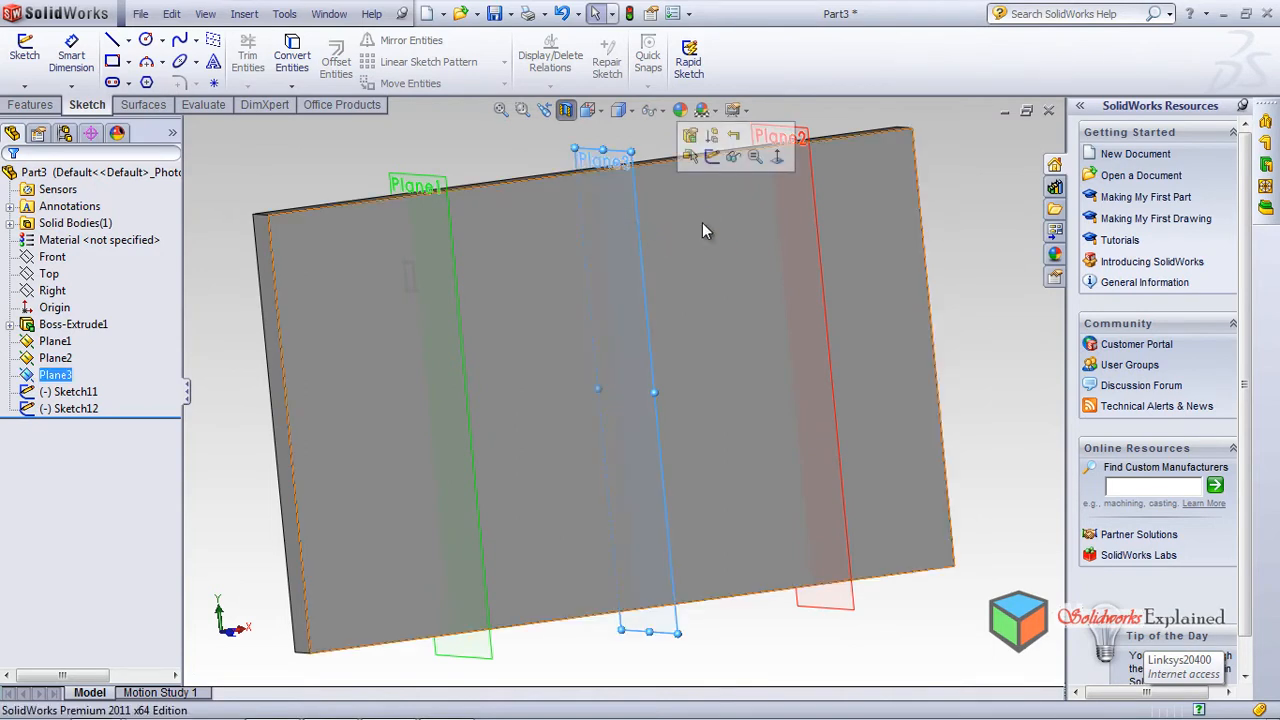
{"action": "left_click", "coordinate": [588, 110]}
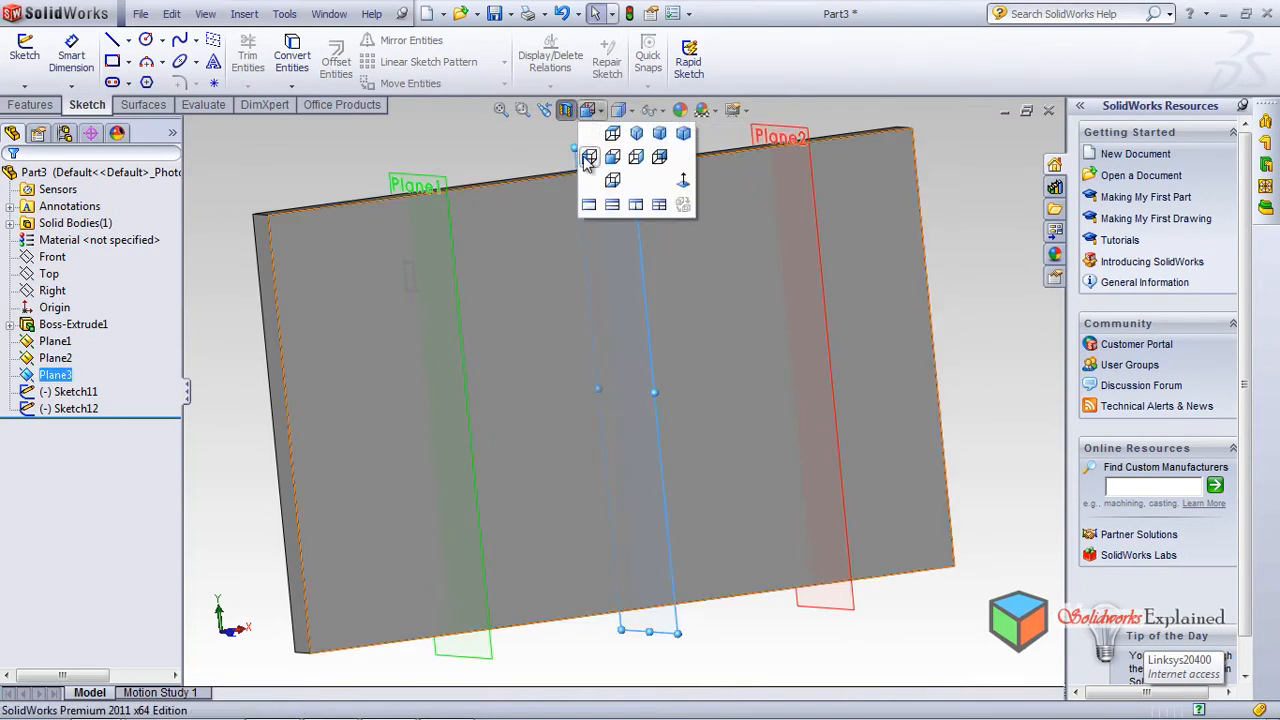
{"action": "left_click", "coordinate": [589, 157]}
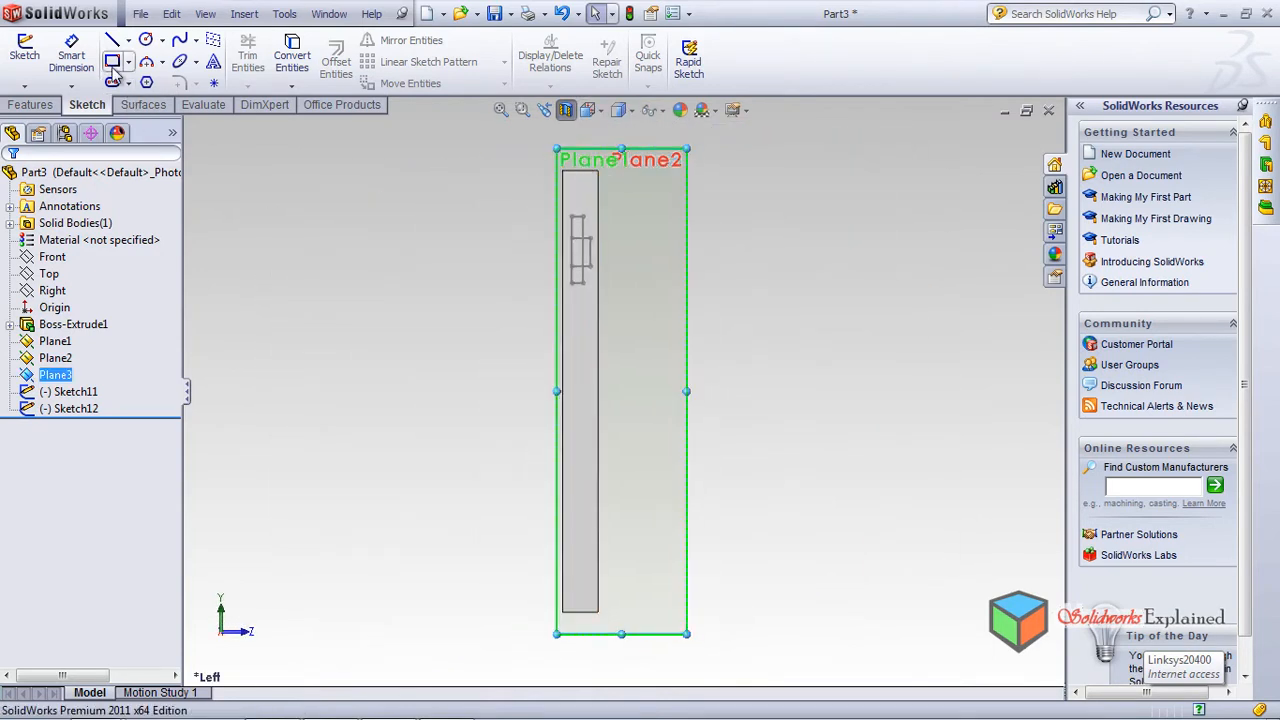
{"action": "left_click", "coordinate": [113, 62]}
{"action": "left_click", "coordinate": [573, 195]}
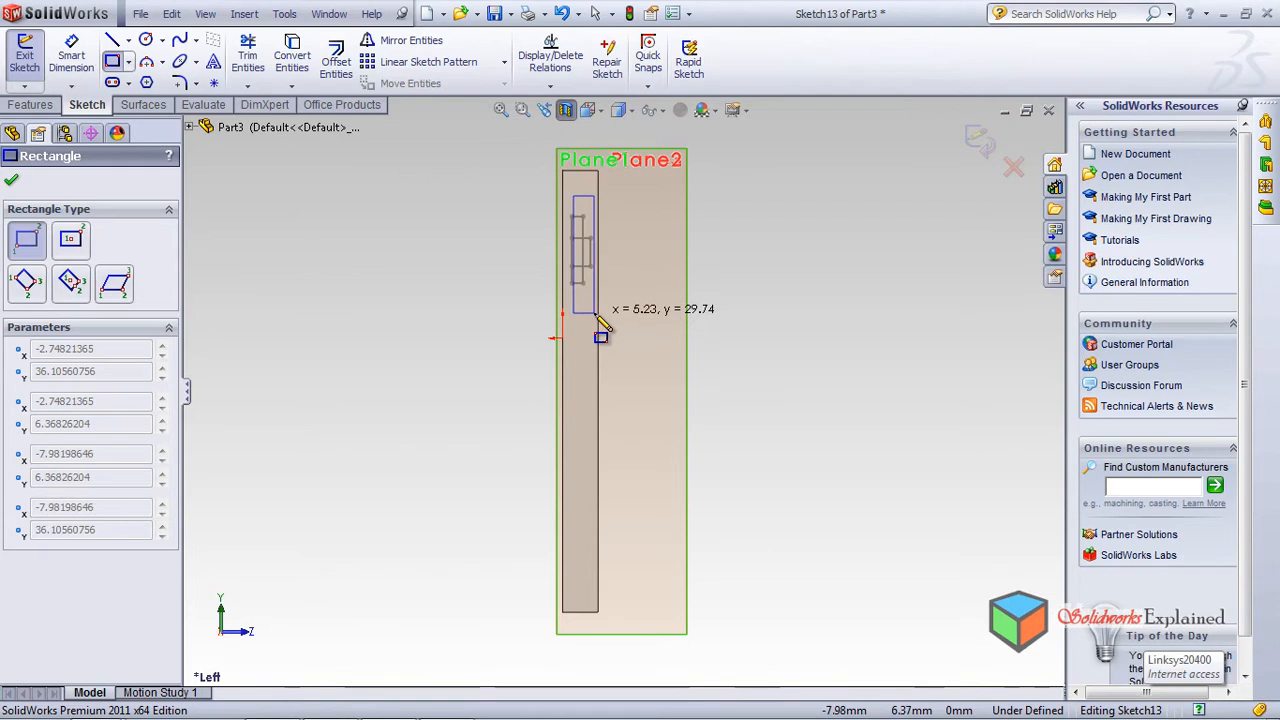
{"action": "left_click", "coordinate": [595, 314]}
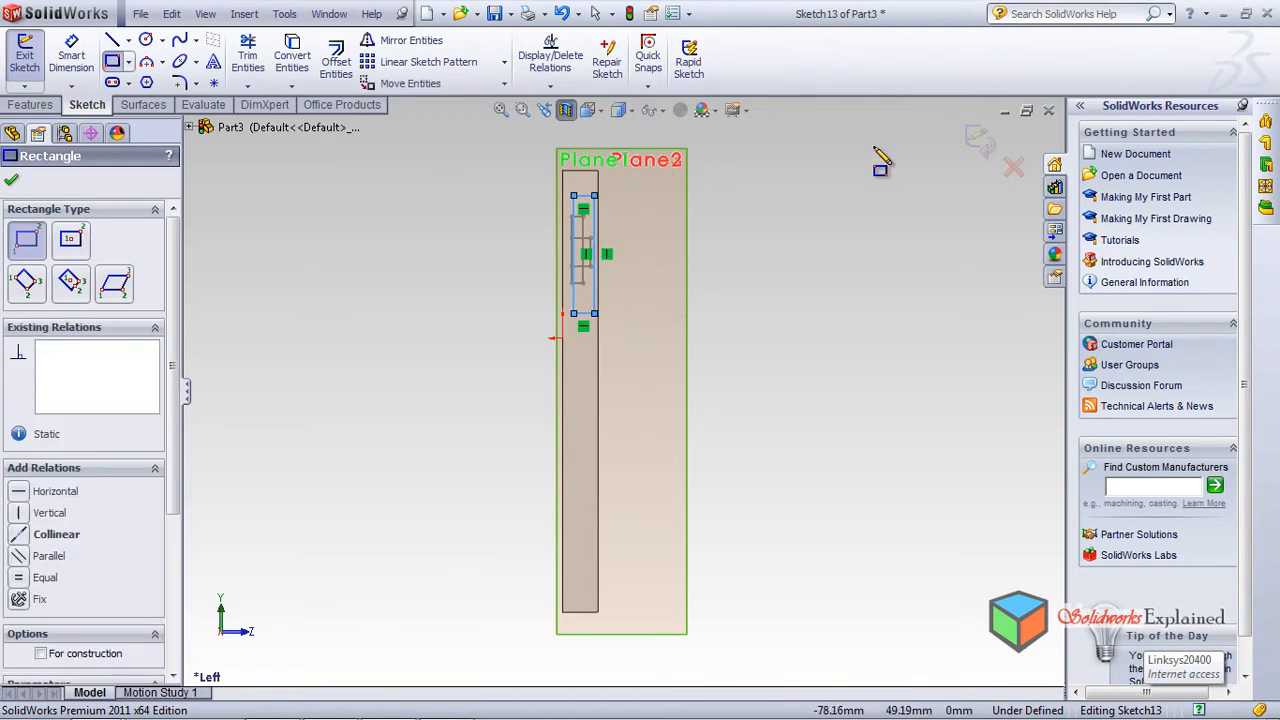
{"action": "left_click", "coordinate": [978, 140]}
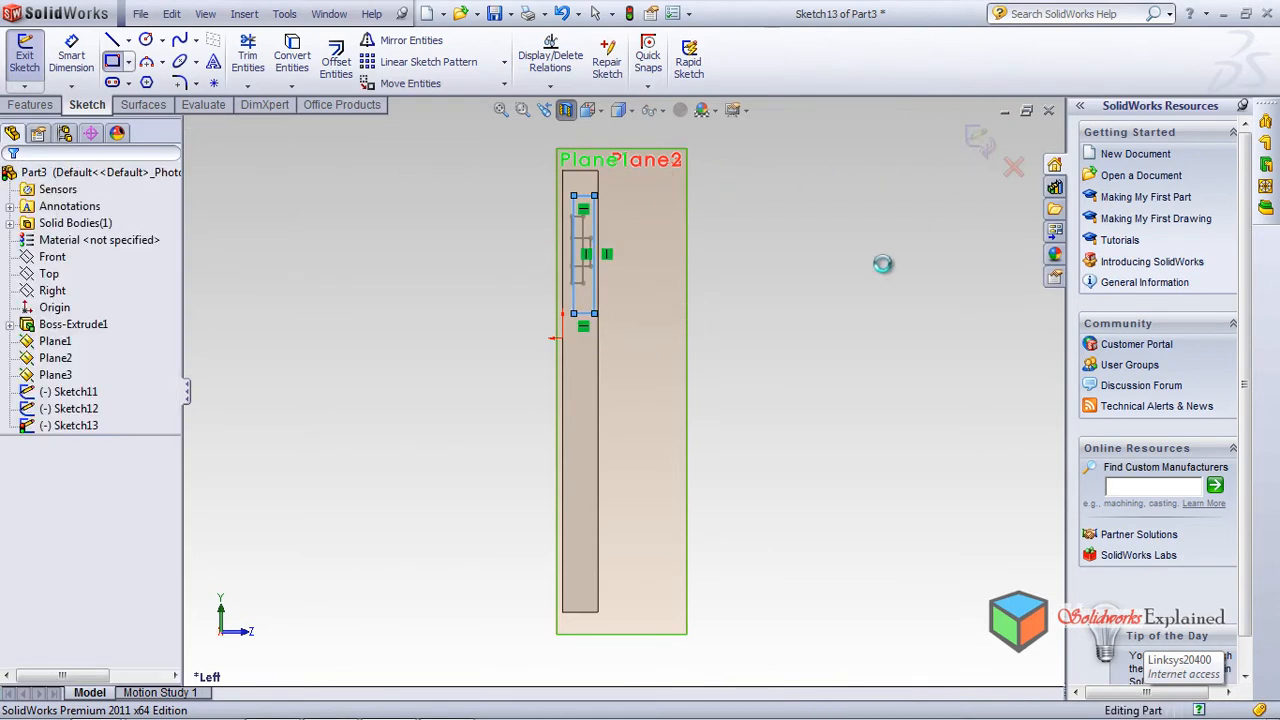
Step: Sketch a rectangle about 8 by 29 mm on Plane2 near the plate's upper edge, reaching the plate's face
{"action": "middle_click_drag", "start_coordinate": [869, 285], "coordinate": [768, 318]}
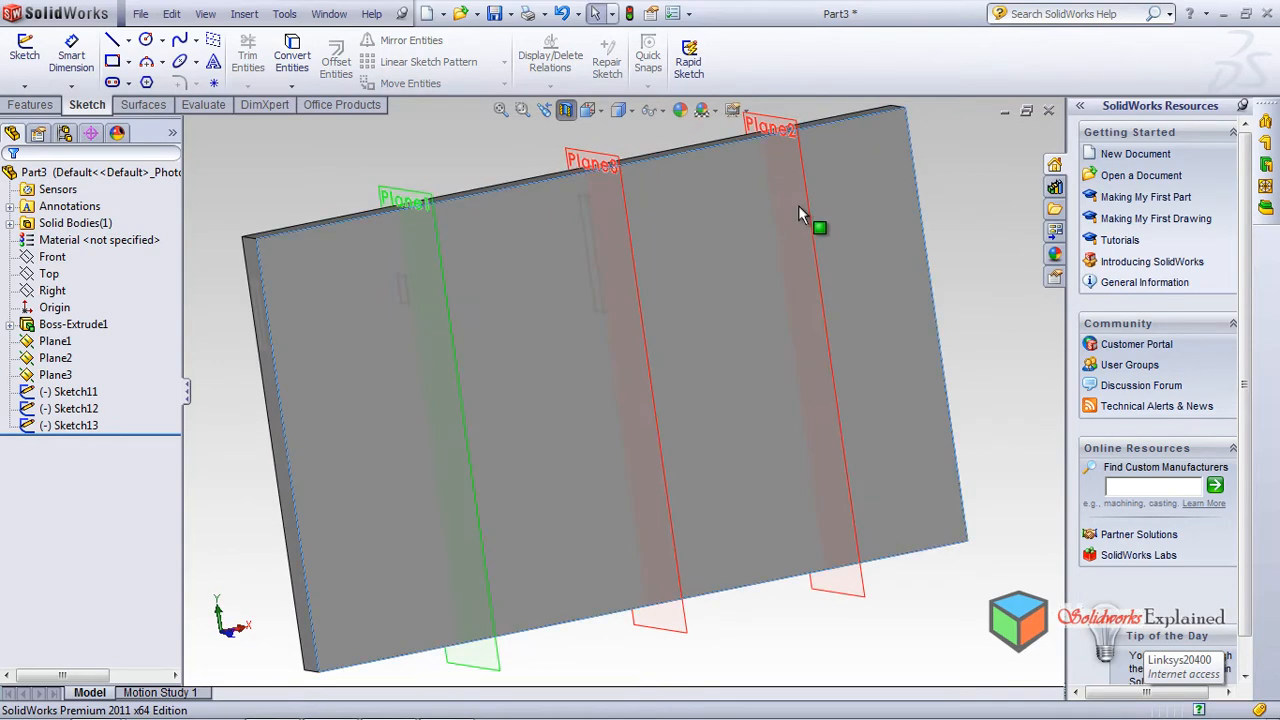
{"action": "left_click", "coordinate": [798, 214]}
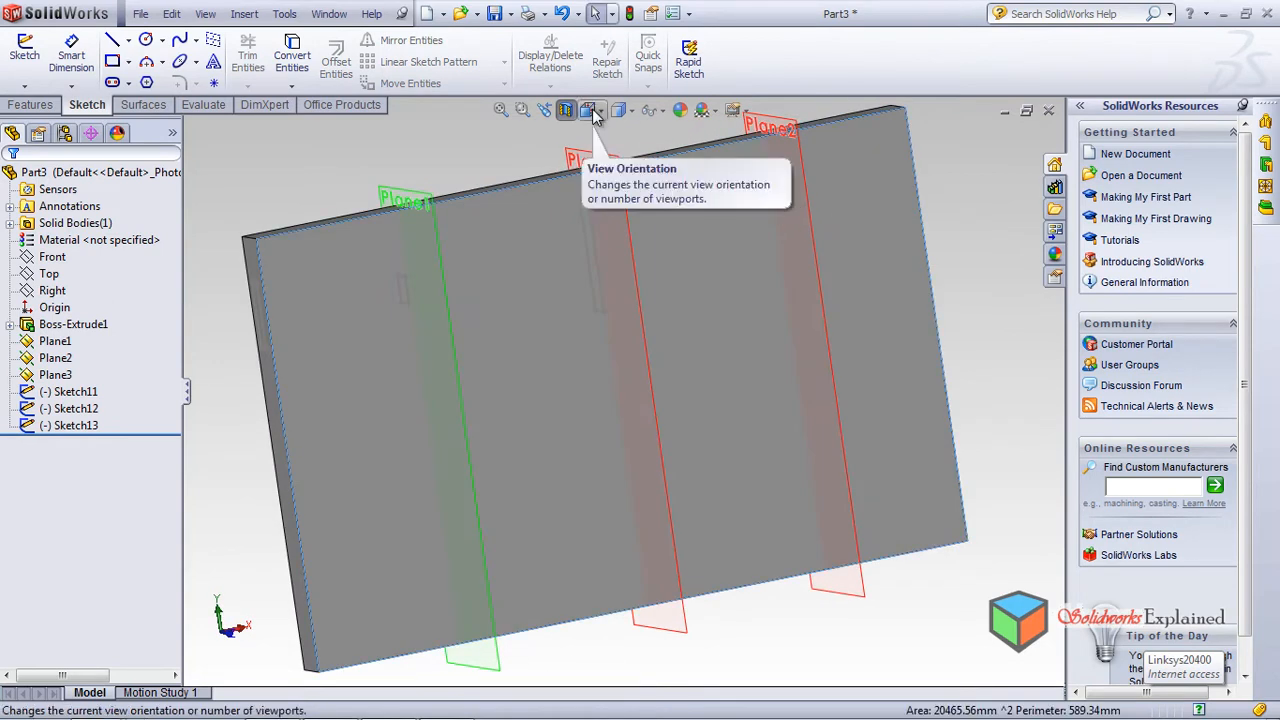
{"action": "left_click", "coordinate": [594, 112]}
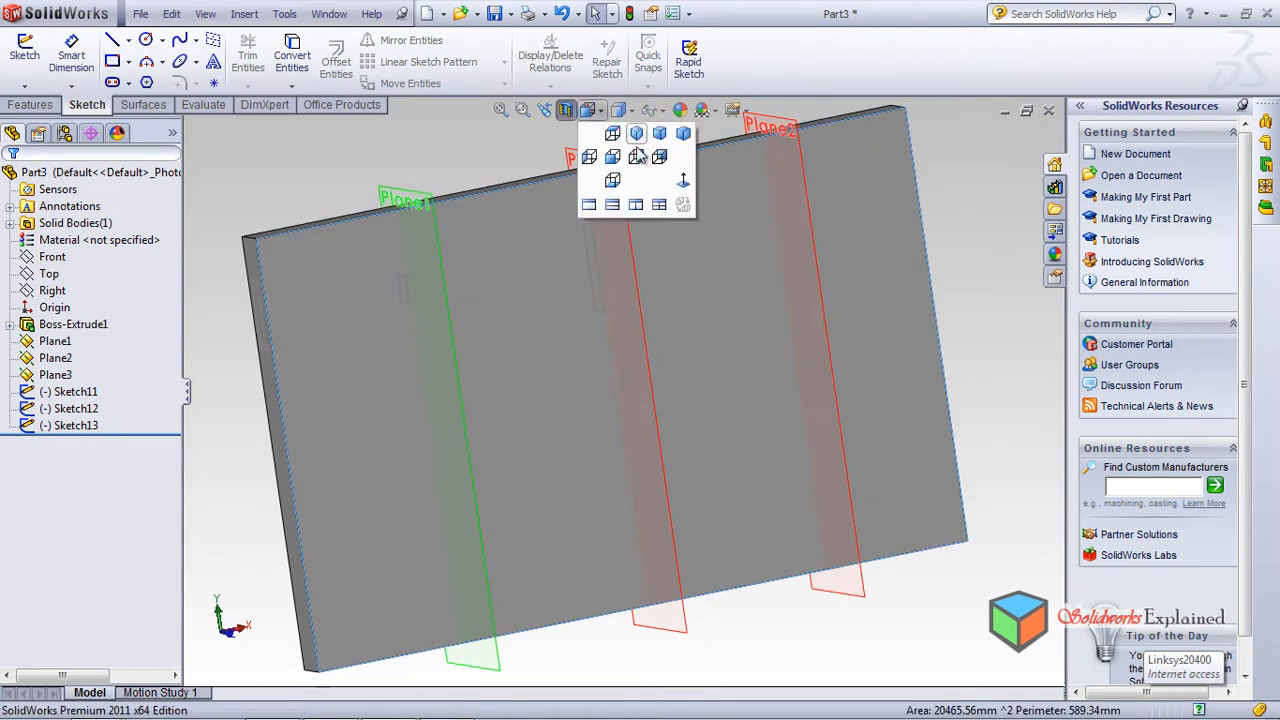
{"action": "left_click", "coordinate": [812, 189]}
{"action": "left_click", "coordinate": [587, 113]}
{"action": "left_click", "coordinate": [589, 159]}
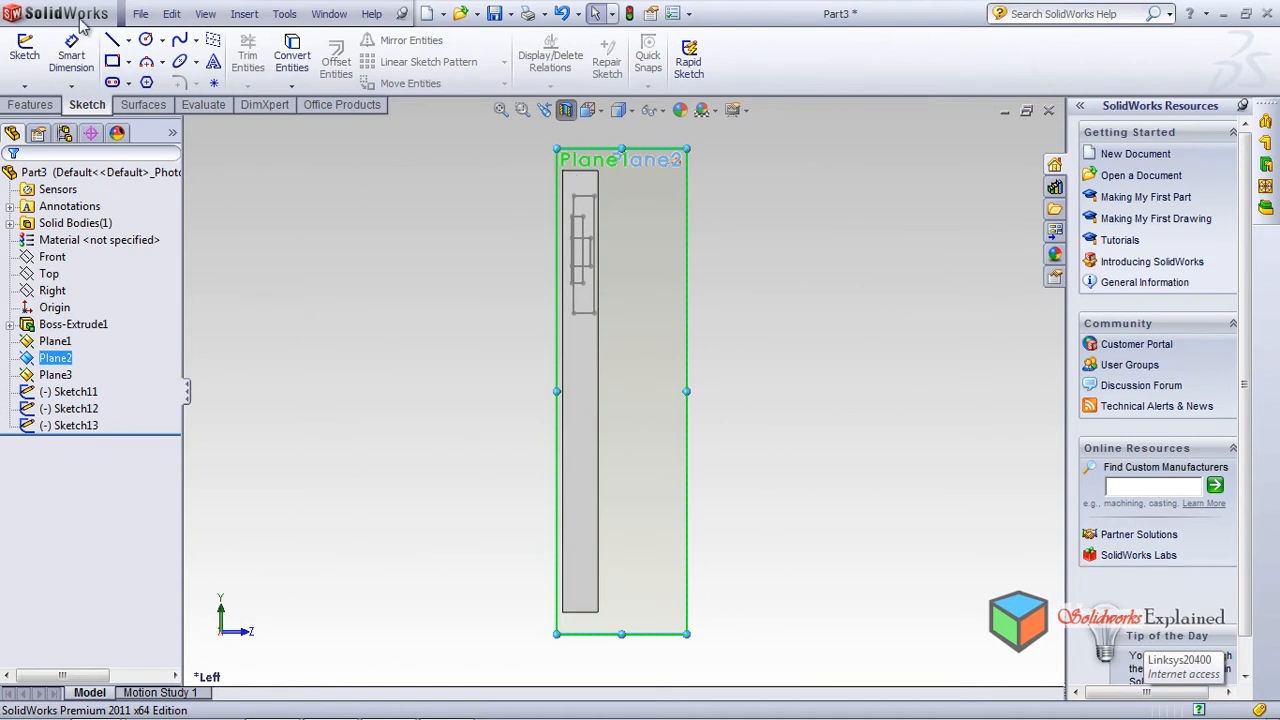
{"action": "left_click", "coordinate": [116, 63]}
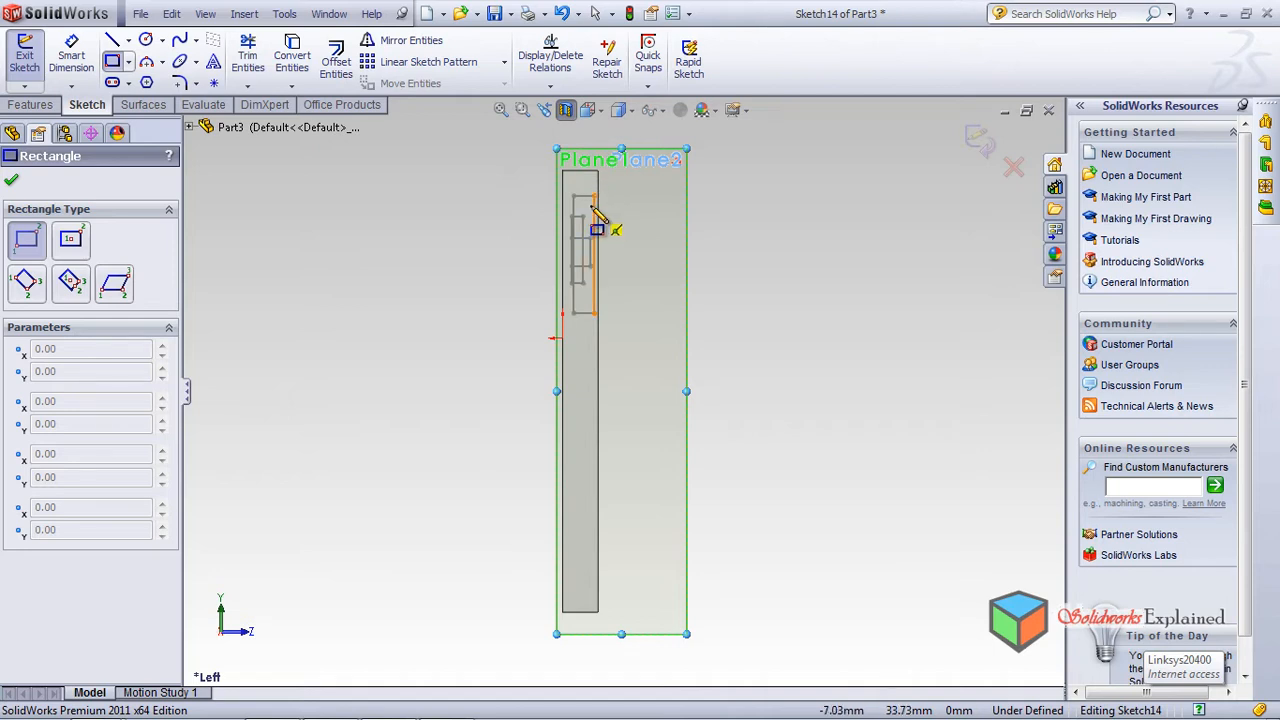
{"action": "left_click", "coordinate": [594, 206]}
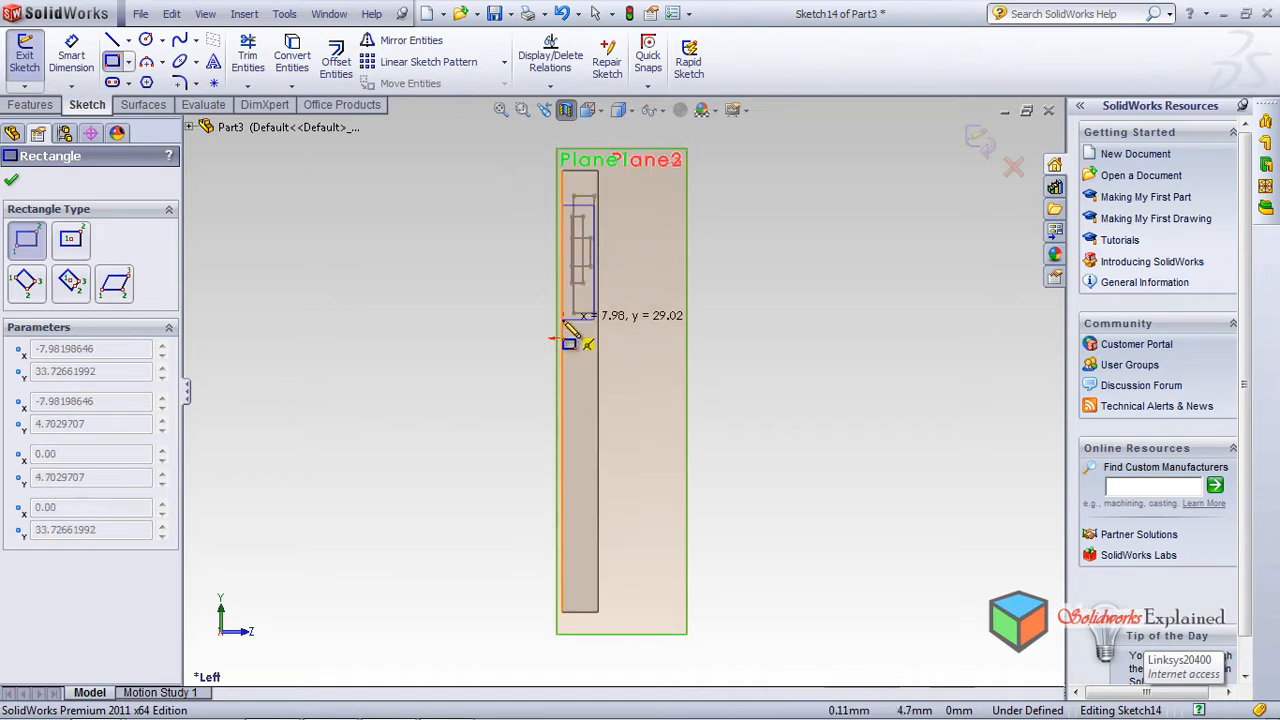
{"action": "left_click", "coordinate": [564, 320]}
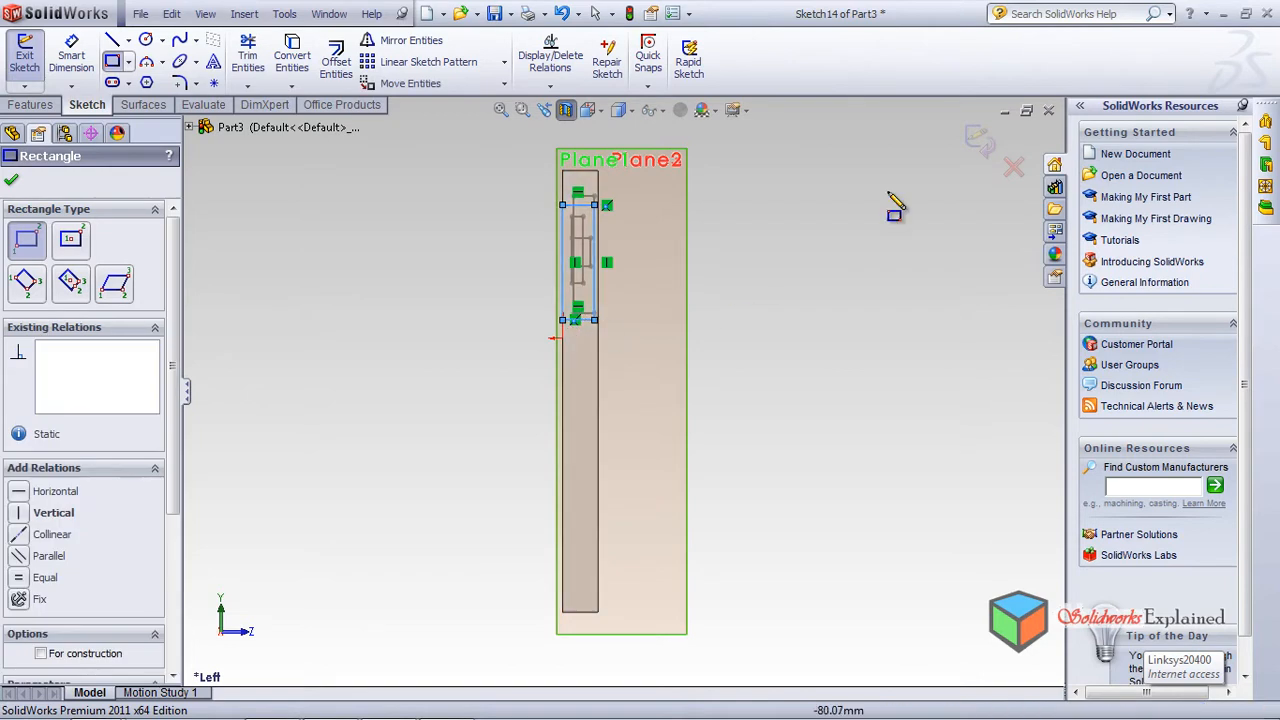
{"action": "left_click", "coordinate": [978, 142]}
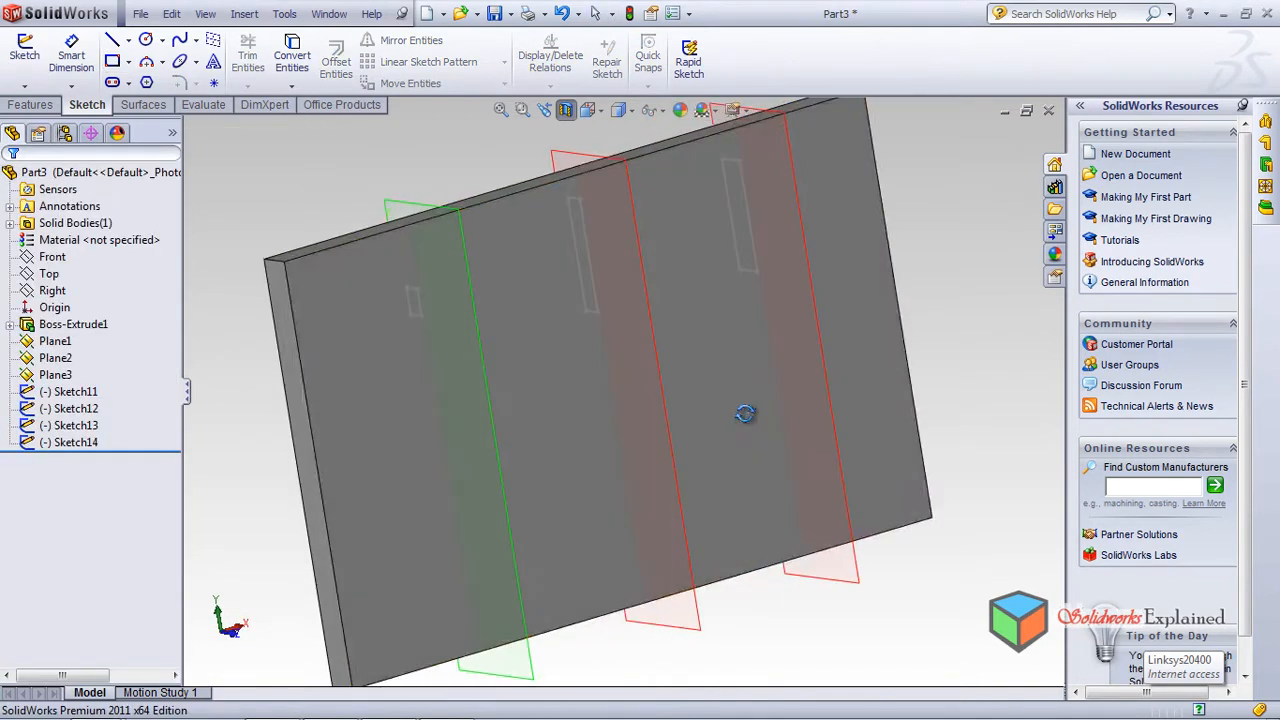
Step: Sketch a rectangle about 7 by 7 mm on the plate's end face beyond Plane2, reaching the edge of the face
{"action": "middle_click_drag", "start_coordinate": [900, 238], "coordinate": [846, 379]}
{"action": "left_click", "coordinate": [902, 314]}
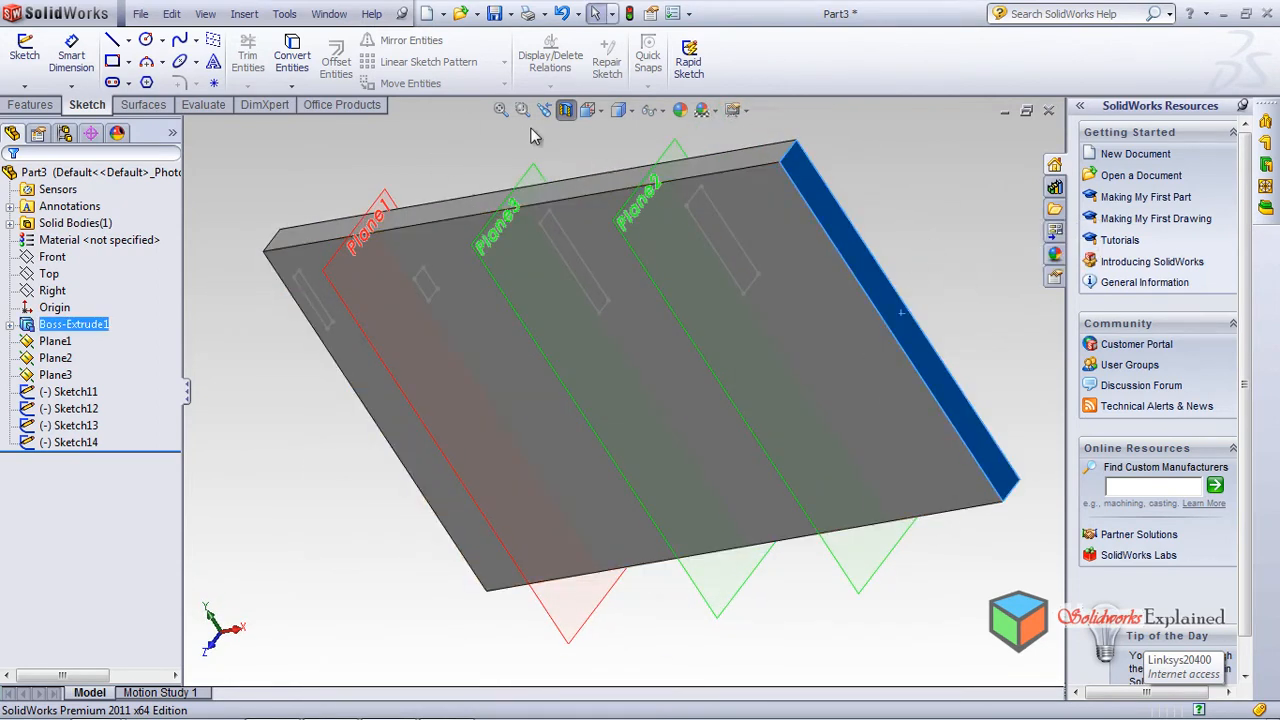
{"action": "left_click", "coordinate": [590, 110]}
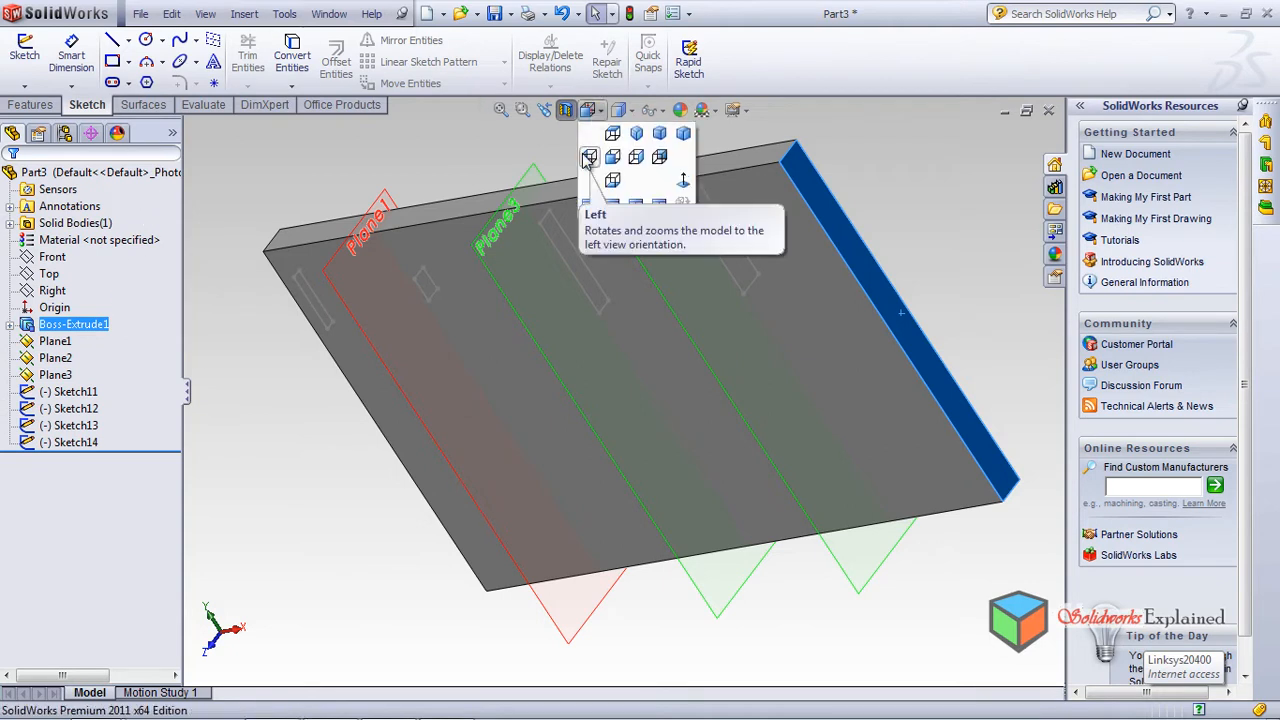
{"action": "left_click", "coordinate": [633, 157]}
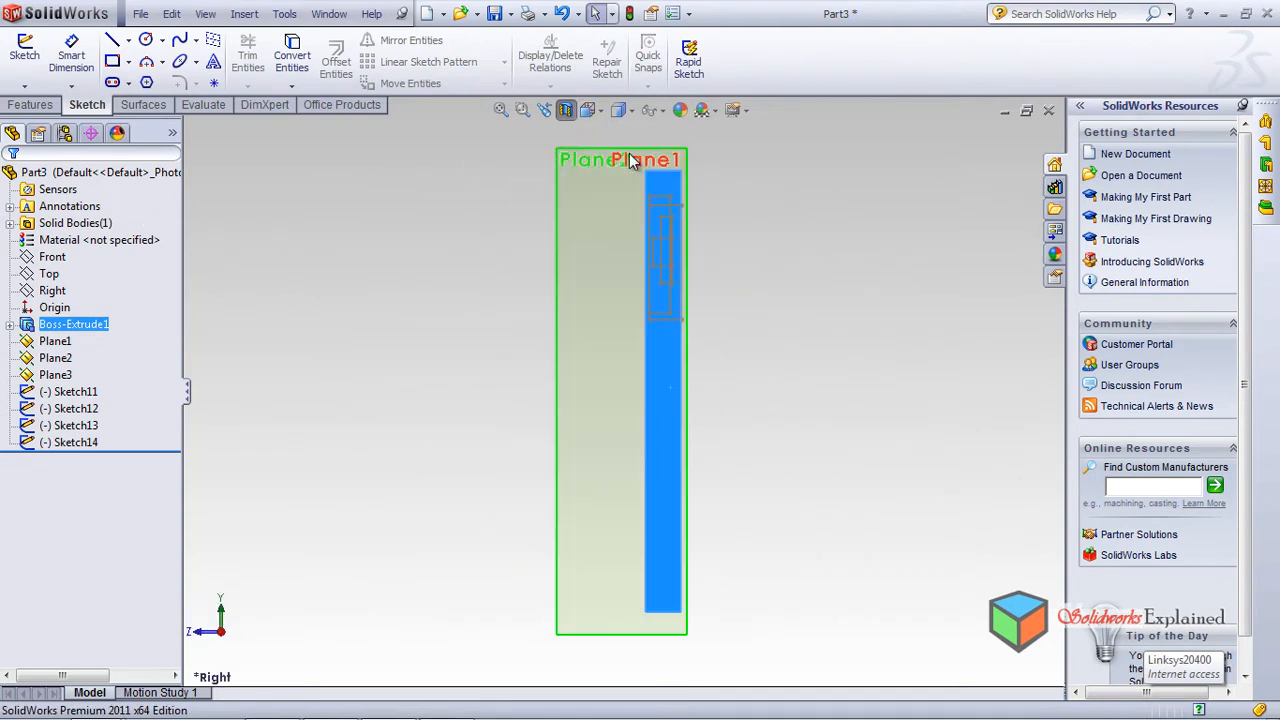
{"action": "left_click", "coordinate": [113, 62]}
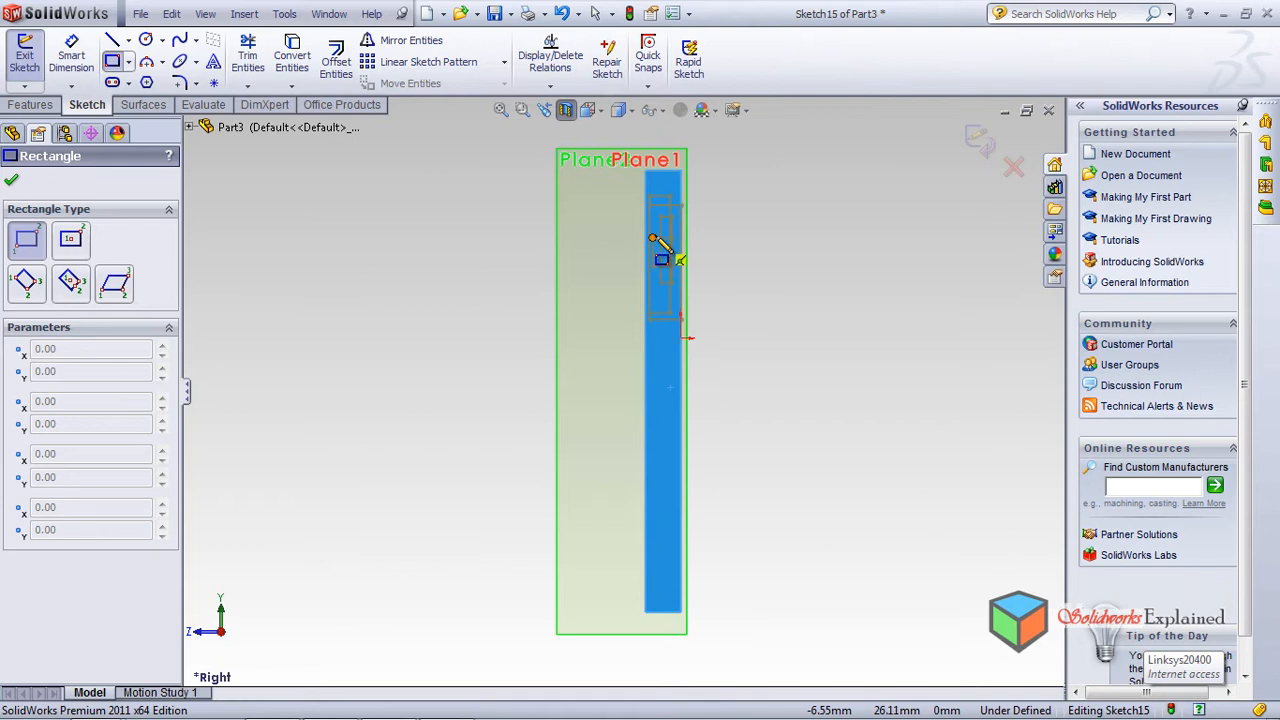
{"action": "left_click", "coordinate": [654, 249]}
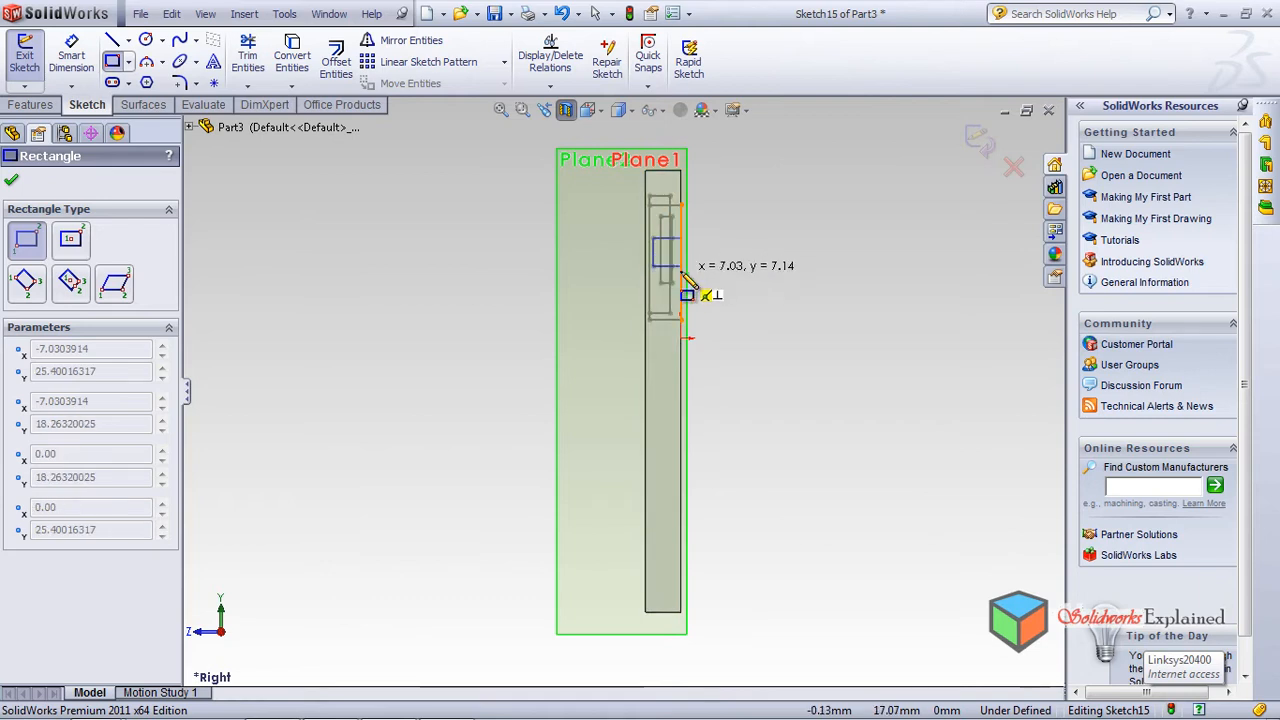
{"action": "left_click", "coordinate": [682, 267]}
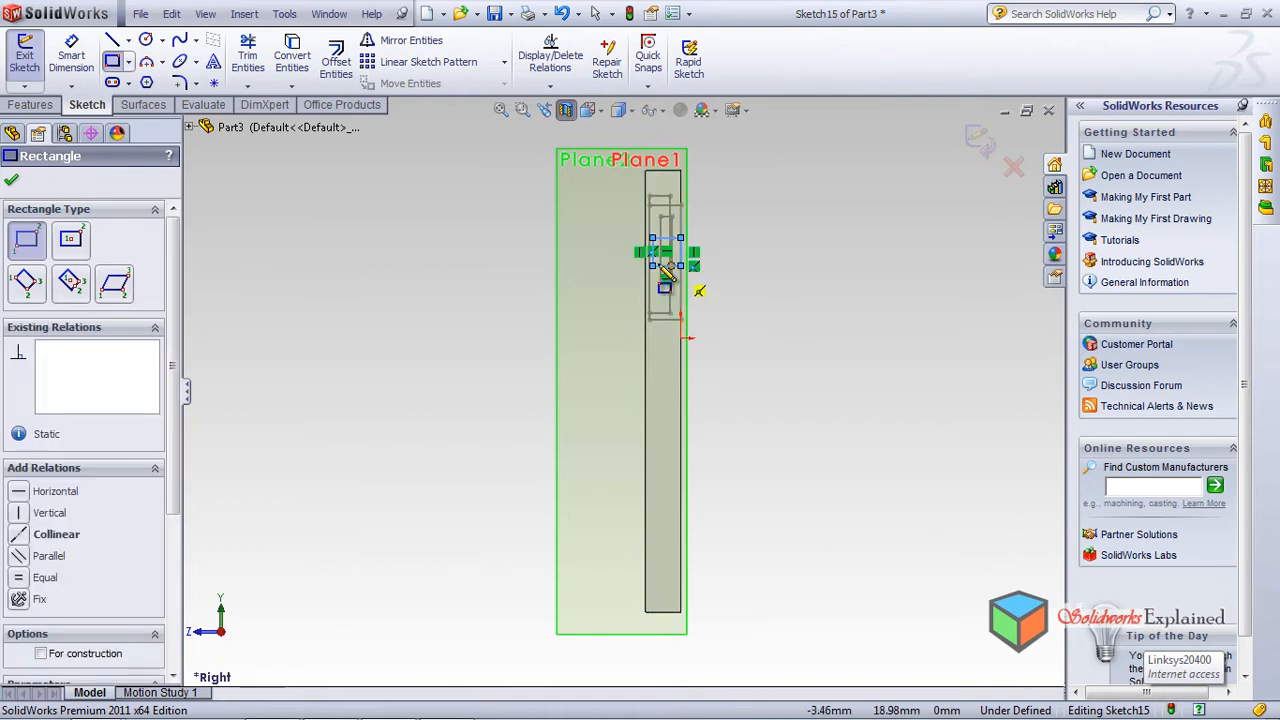
{"action": "left_click", "coordinate": [13, 183]}
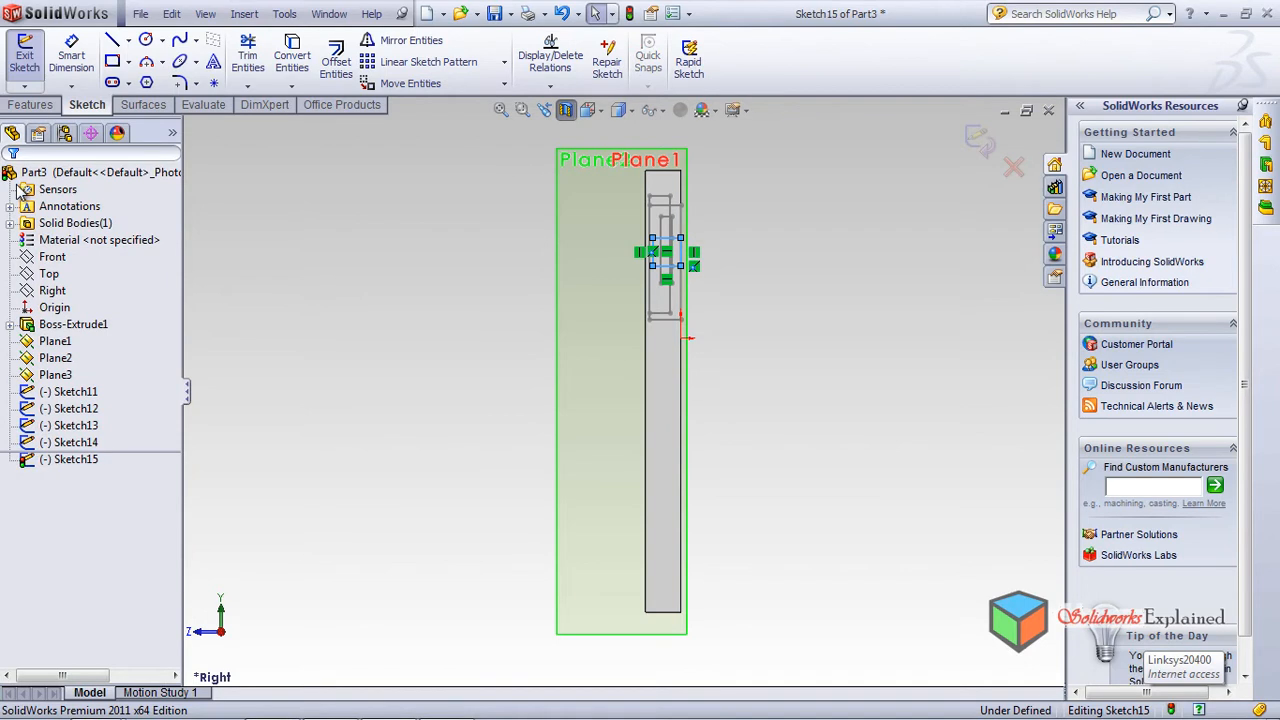
{"action": "left_click", "coordinate": [980, 138]}
Step: Create a lofted cut through Sketch11, Sketch12, Sketch13, Sketch14 and Sketch15, picking the profiles in order along the plate
{"action": "mouse_move", "coordinate": [652, 325]}
{"action": "middle_mouse_down"}
{"action": "mouse_move", "coordinate": [775, 293]}
{"action": "mouse_move", "coordinate": [828, 250]}
{"action": "middle_mouse_up"}
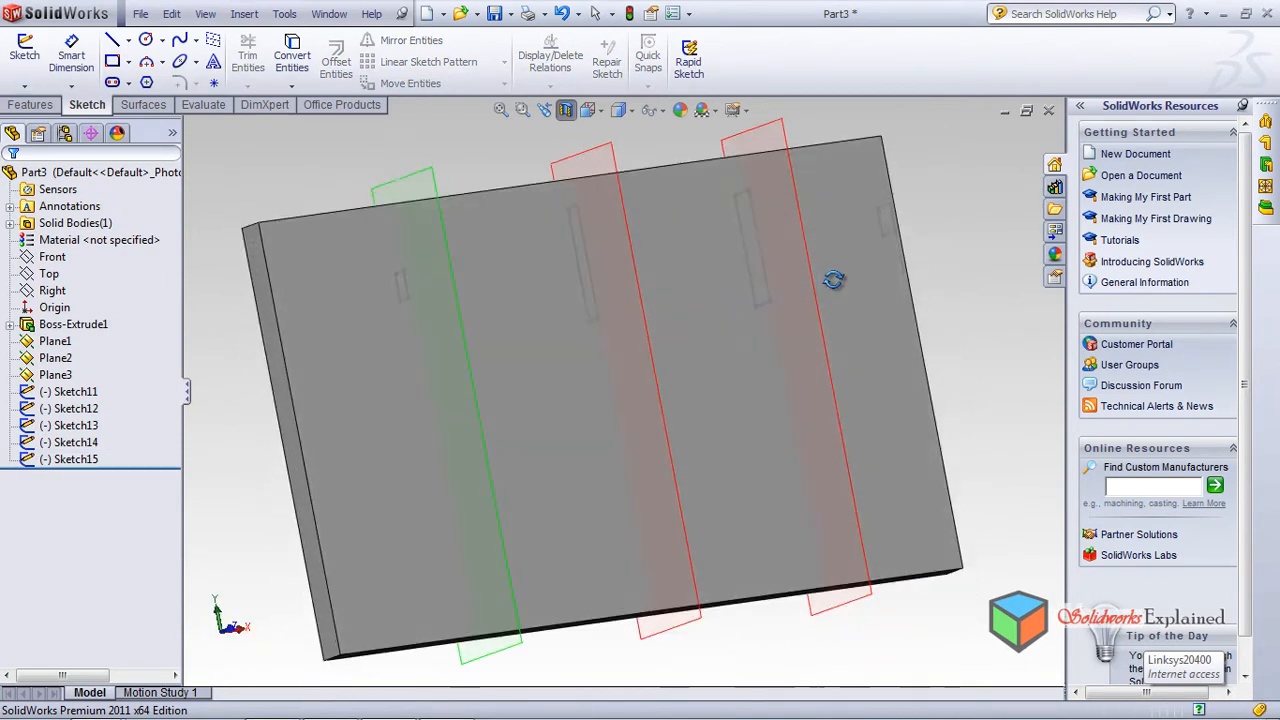
{"action": "scroll", "coordinate": [750, 477], "scroll_direction": "down", "scroll_amount": 1}
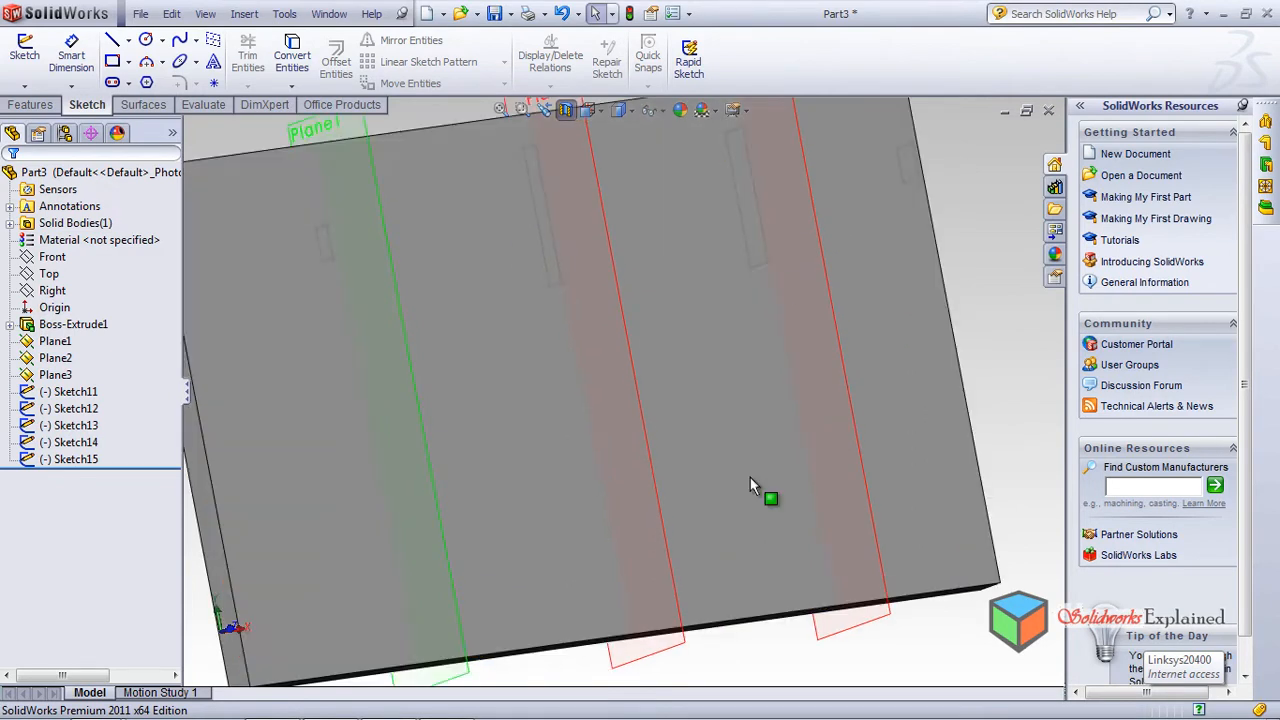
{"action": "scroll", "coordinate": [752, 464], "scroll_direction": "up", "scroll_amount": 2}
{"action": "middle_click_drag", "start_coordinate": [530, 360], "coordinate": [549, 391]}
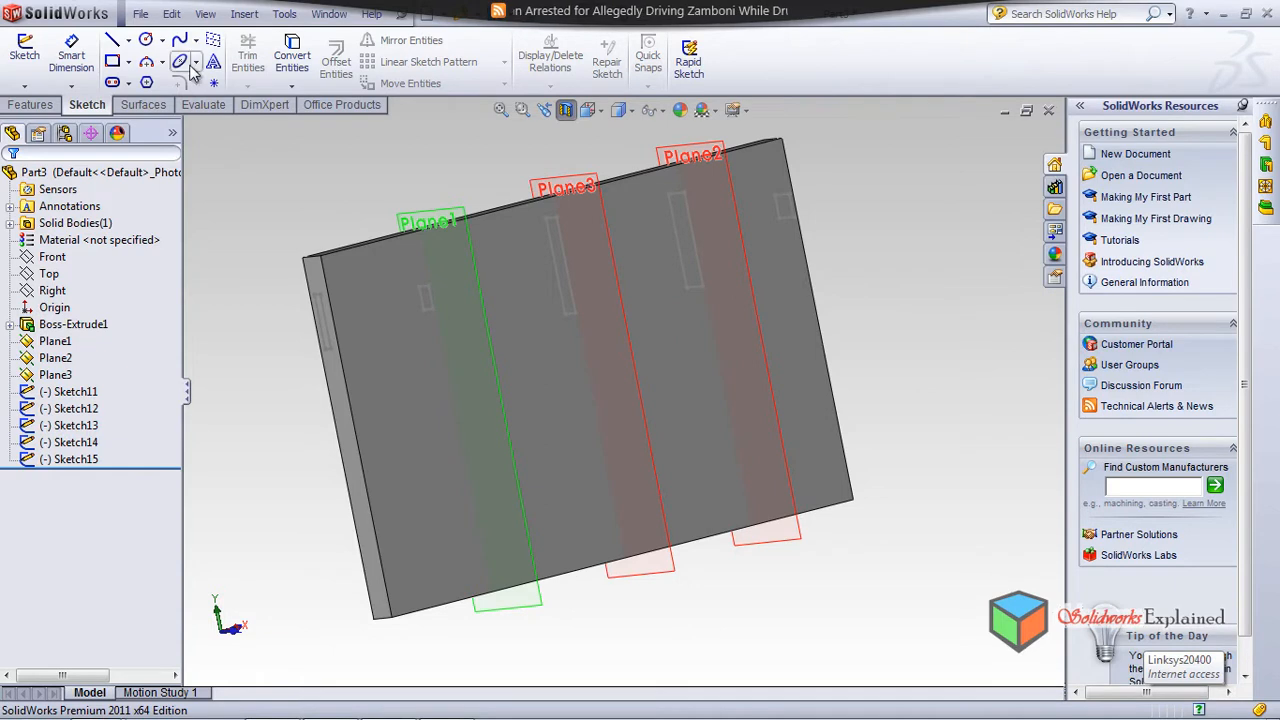
{"action": "left_click", "coordinate": [240, 14]}
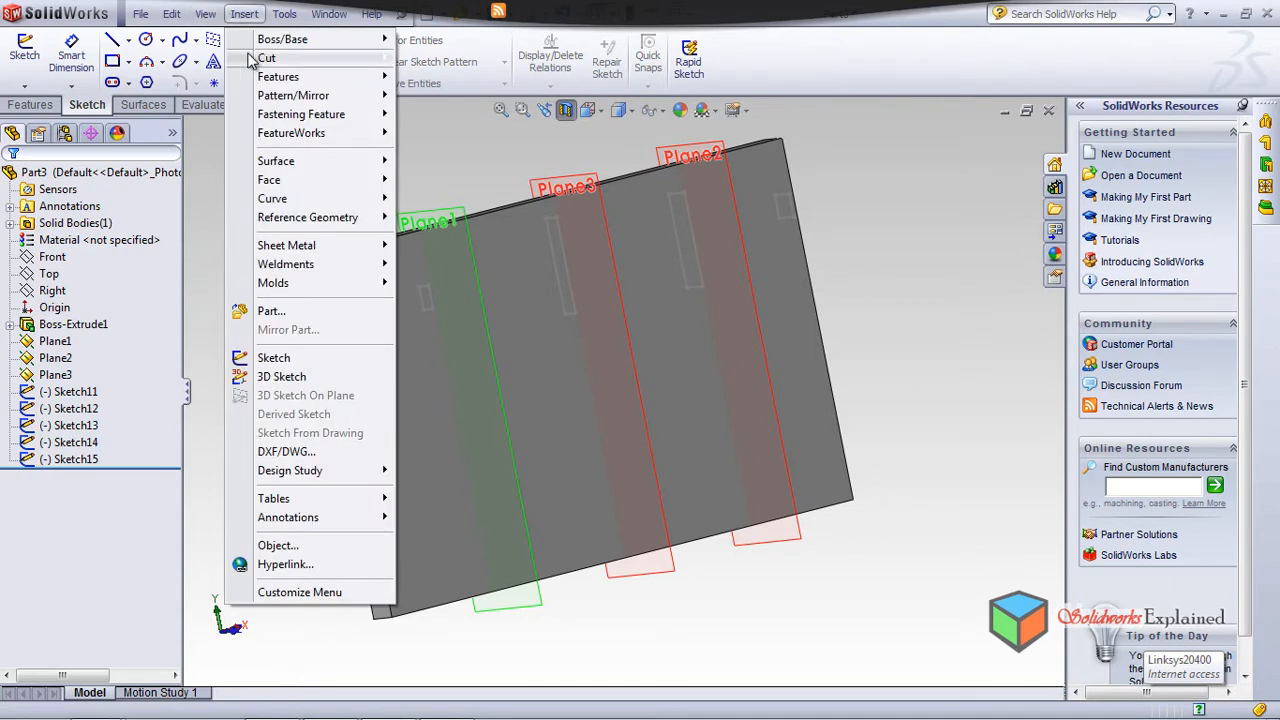
{"action": "mouse_move", "coordinate": [300, 39]}
{"action": "left_click", "coordinate": [440, 116]}
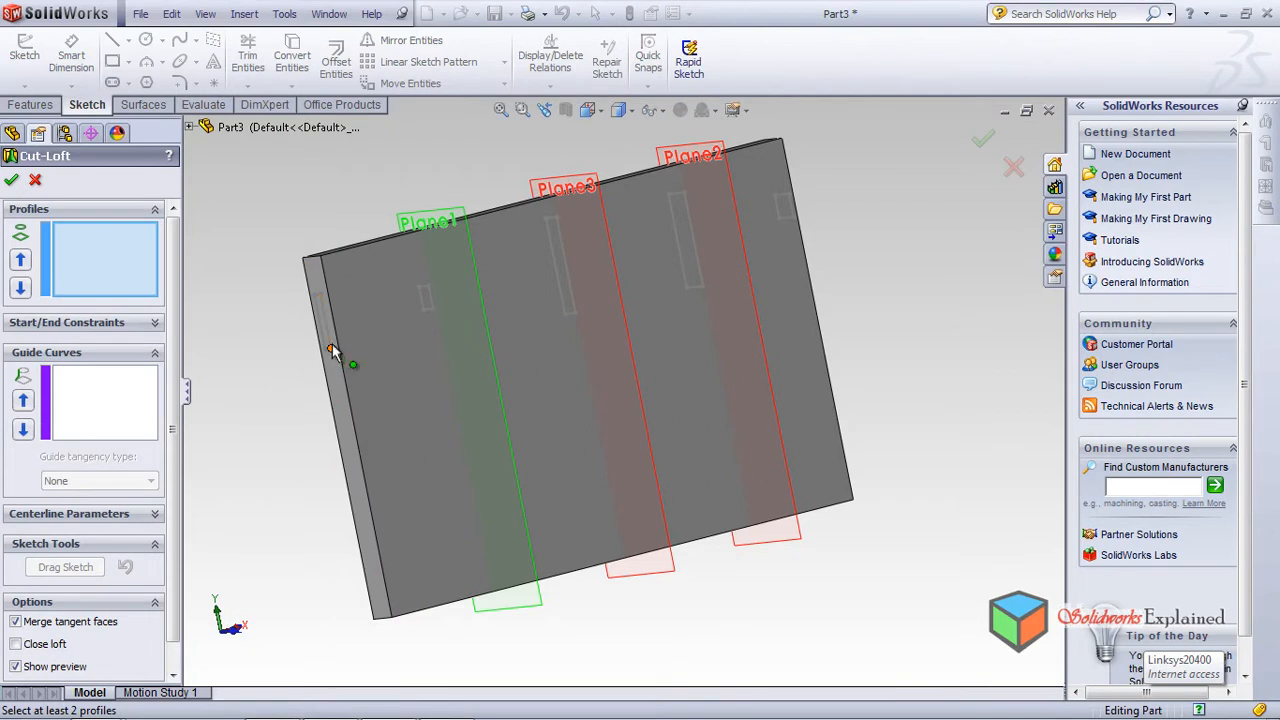
{"action": "left_click", "coordinate": [333, 344]}
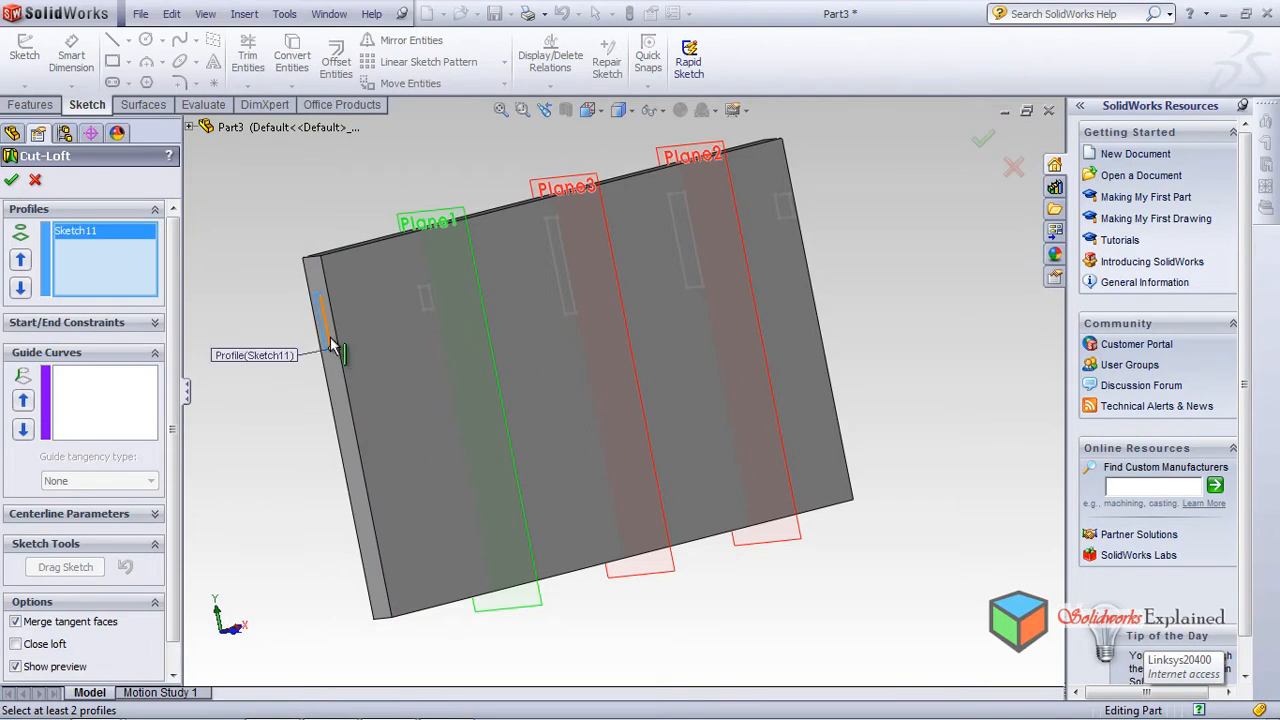
{"action": "left_click", "coordinate": [433, 298]}
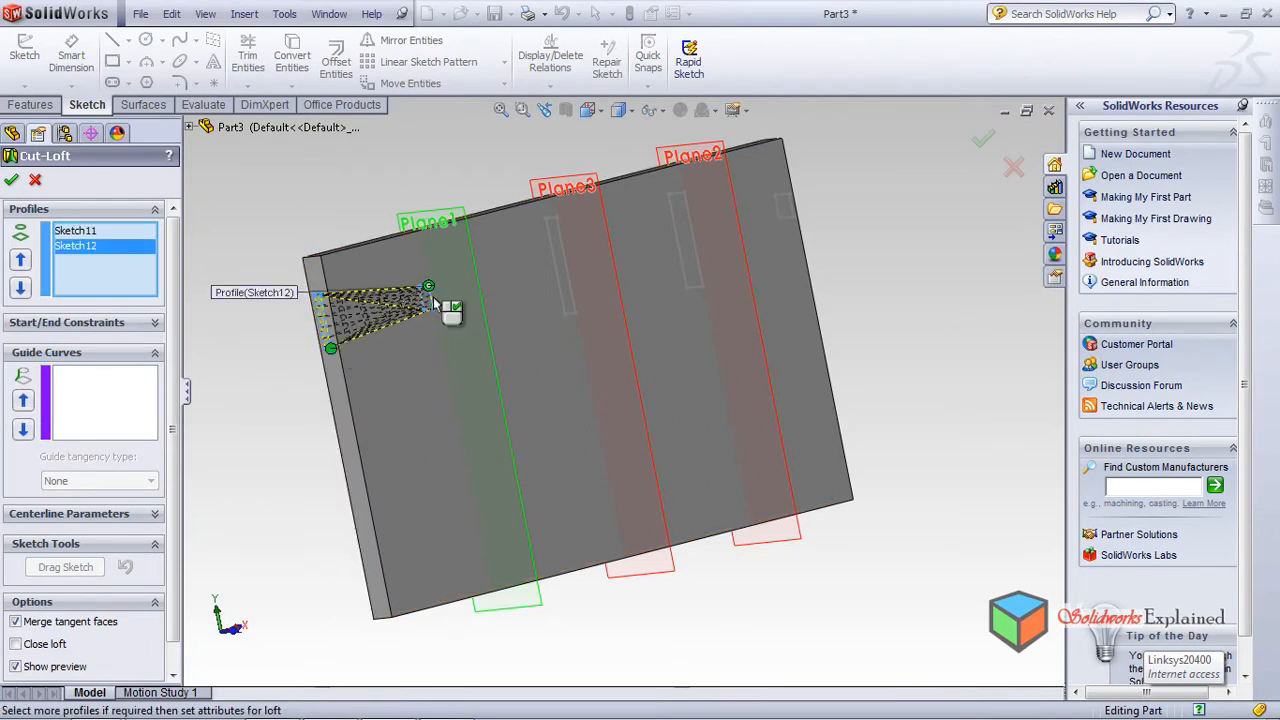
{"action": "left_click", "coordinate": [572, 284]}
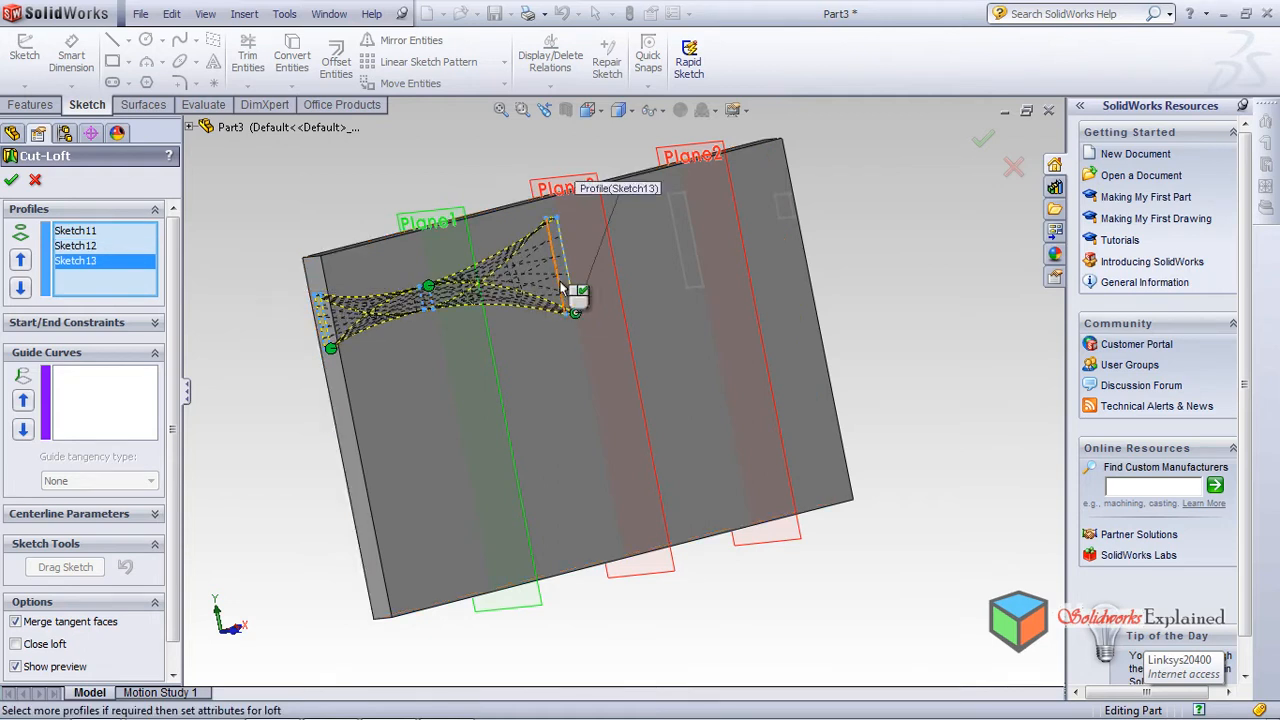
{"action": "left_click", "coordinate": [691, 240]}
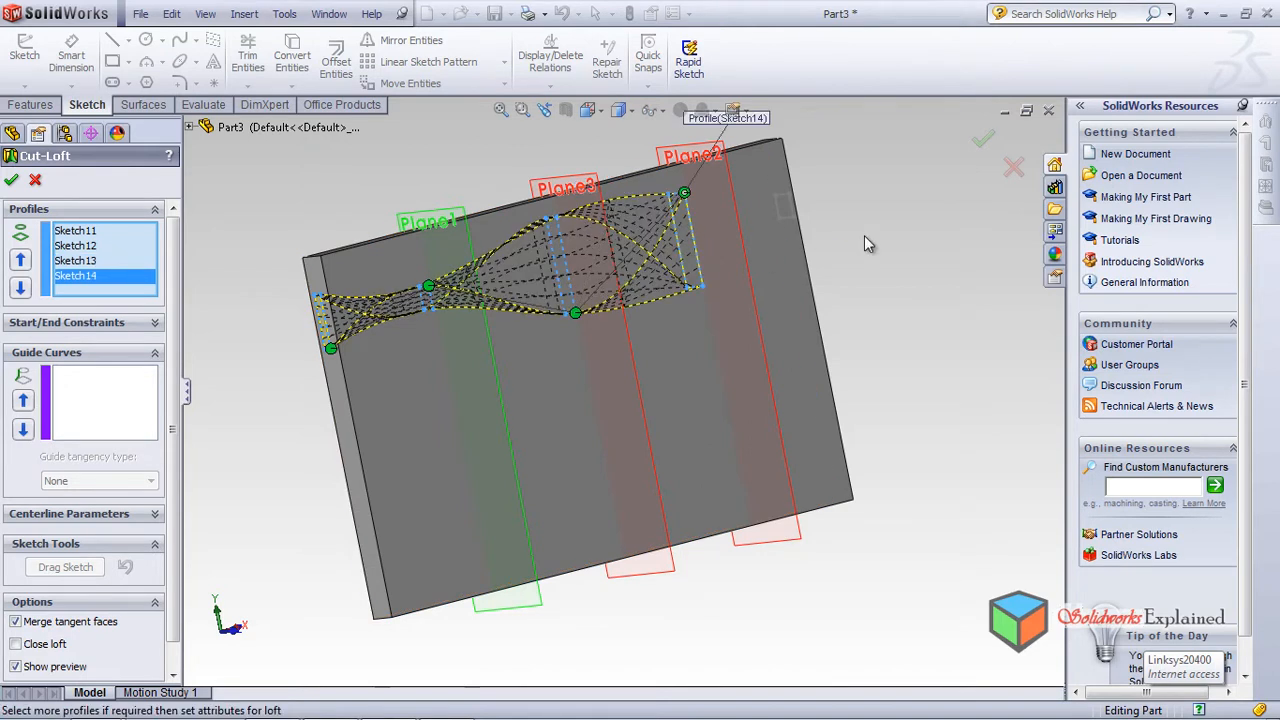
{"action": "left_click", "coordinate": [790, 220]}
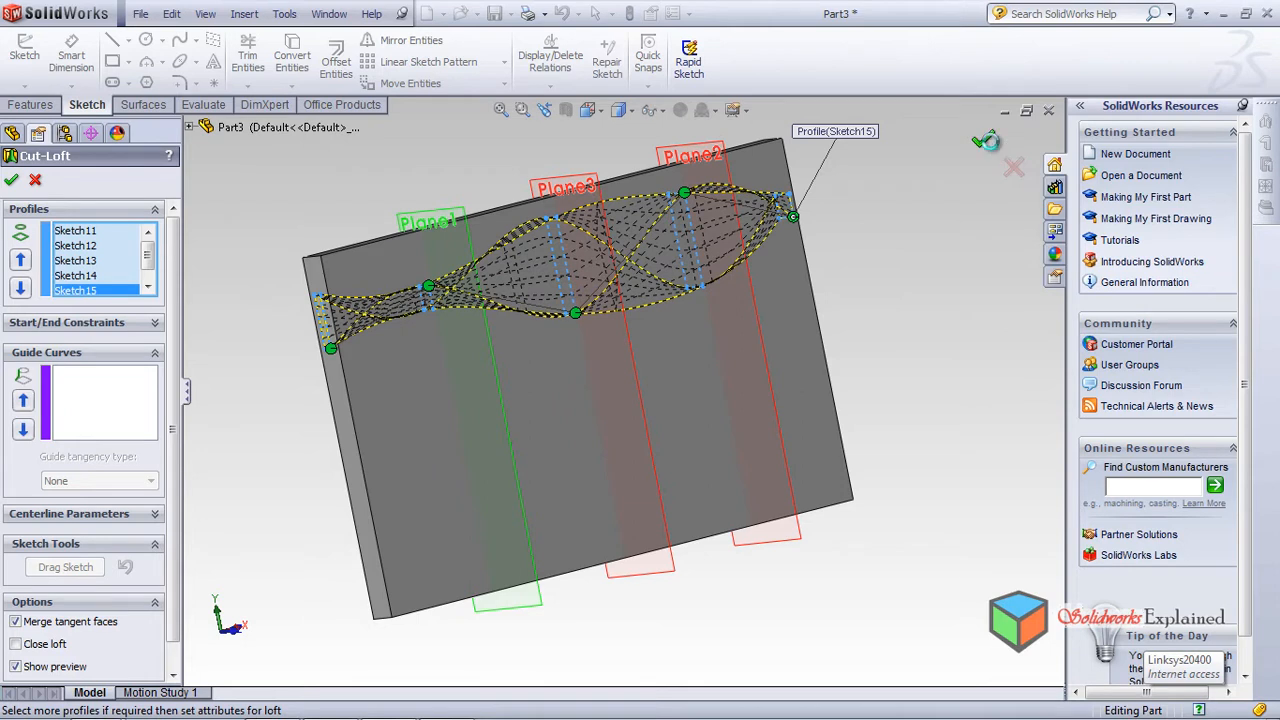
{"action": "left_click", "coordinate": [985, 142]}
Step: Turn off the section view and inspect the full plate with its lofted cut from both large faces
{"action": "middle_click_drag", "start_coordinate": [869, 397], "coordinate": [800, 479]}
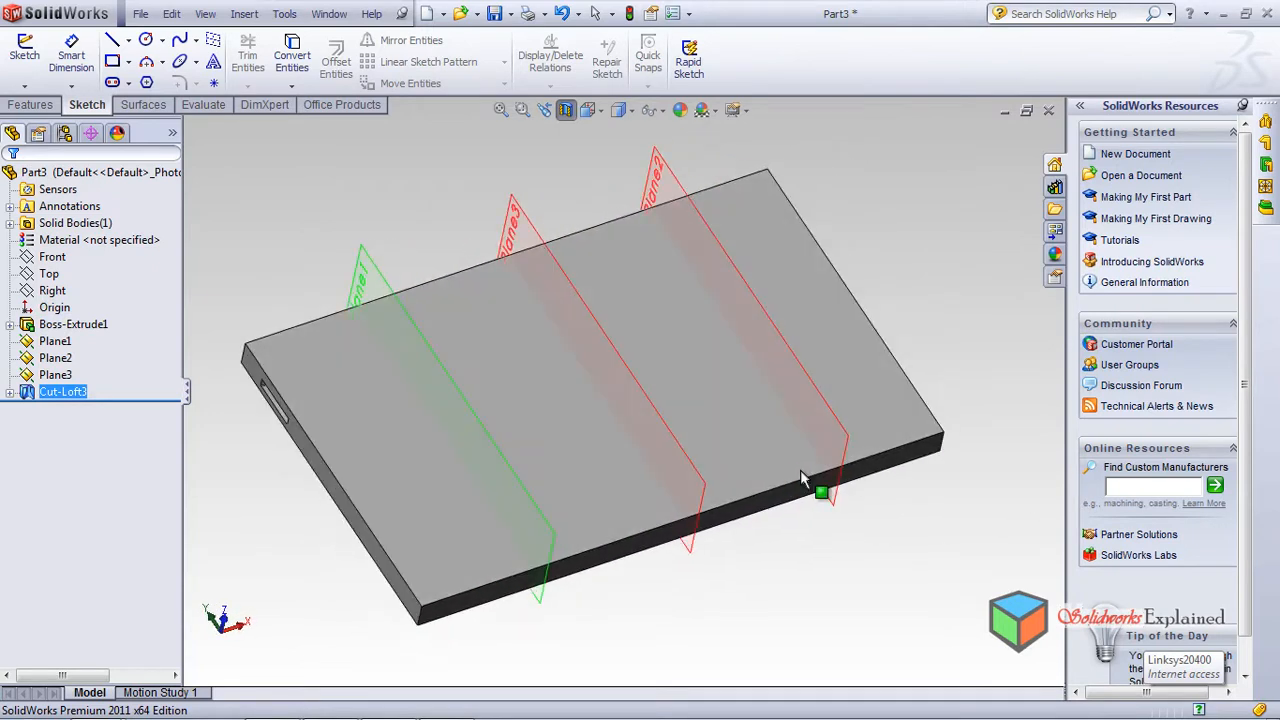
{"action": "left_click", "coordinate": [566, 111]}
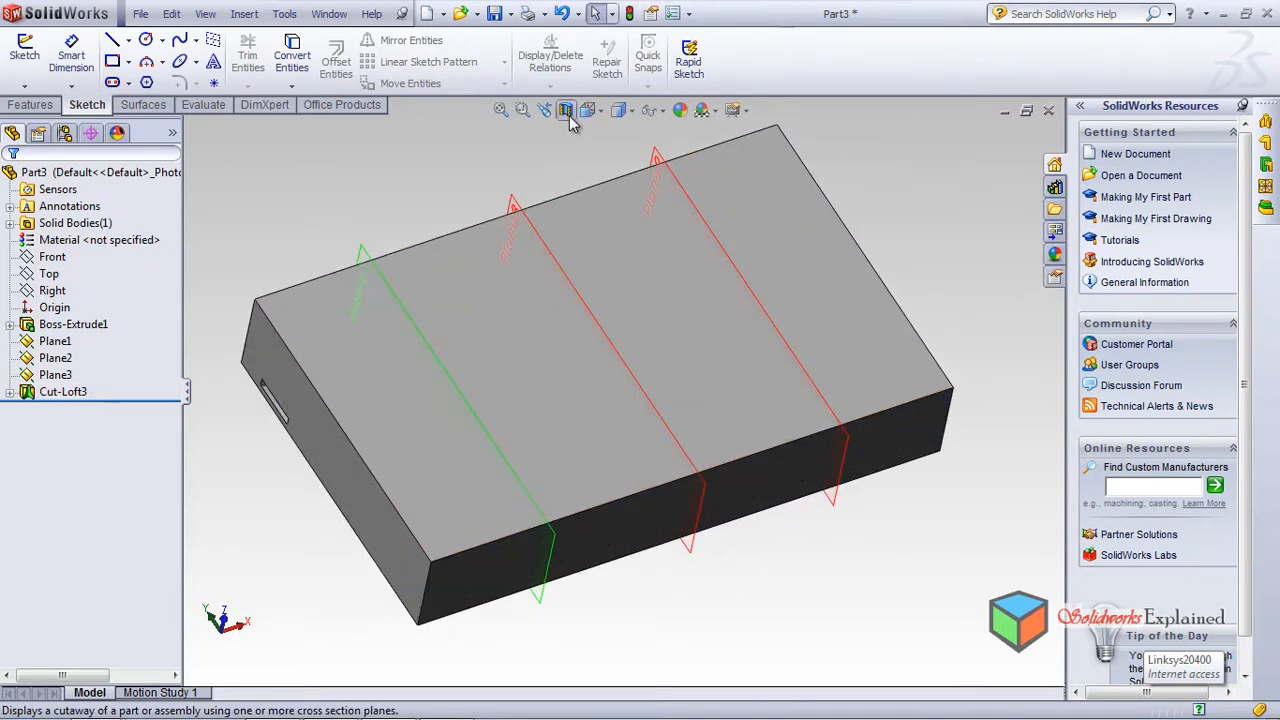
{"action": "middle_click_drag", "start_coordinate": [630, 428], "coordinate": [674, 557]}
{"action": "scroll", "coordinate": [689, 374], "scroll_direction": "up", "scroll_amount": 5}
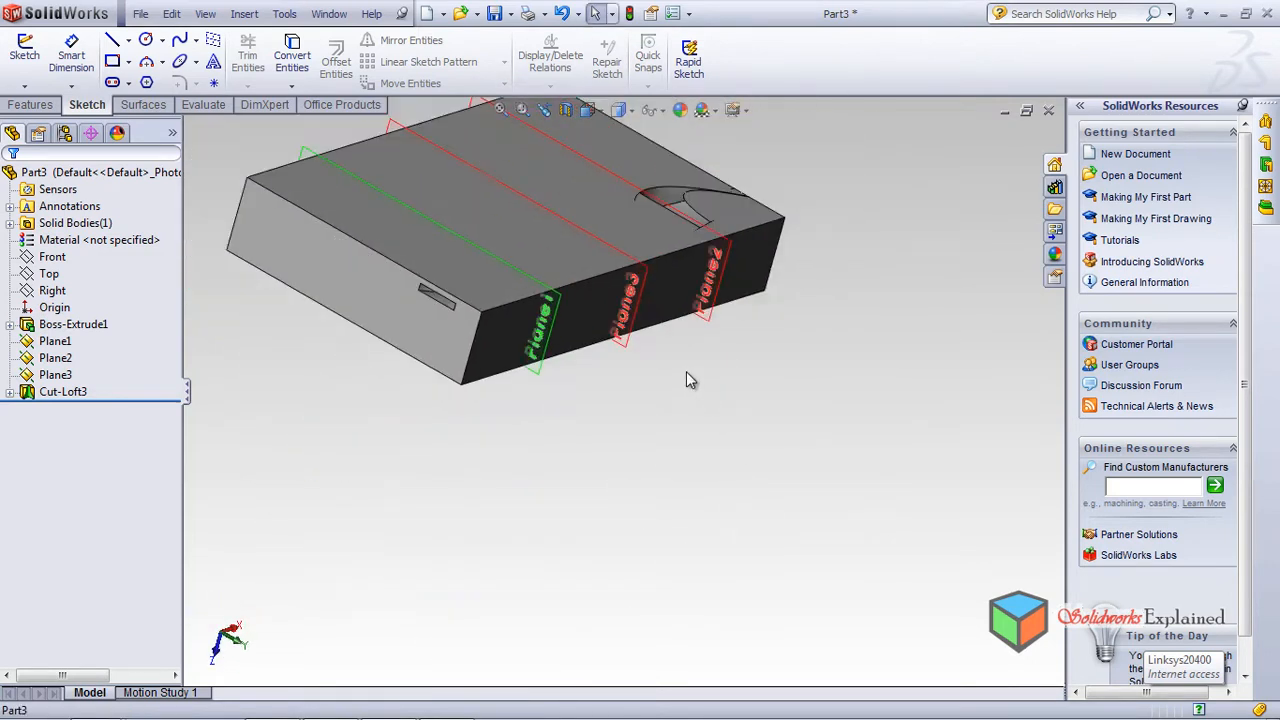
{"action": "scroll", "coordinate": [560, 149], "scroll_direction": "down", "scroll_amount": 1}
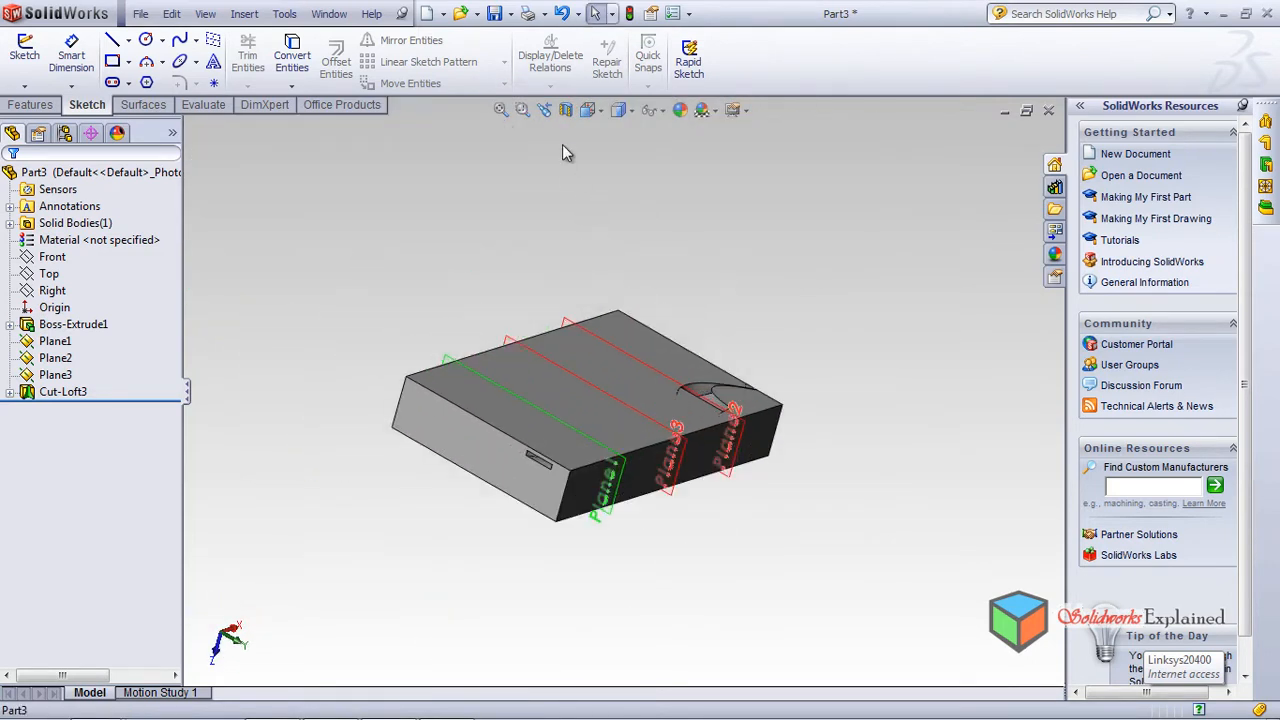
{"action": "middle_click_drag", "start_coordinate": [562, 145], "coordinate": [536, 284]}
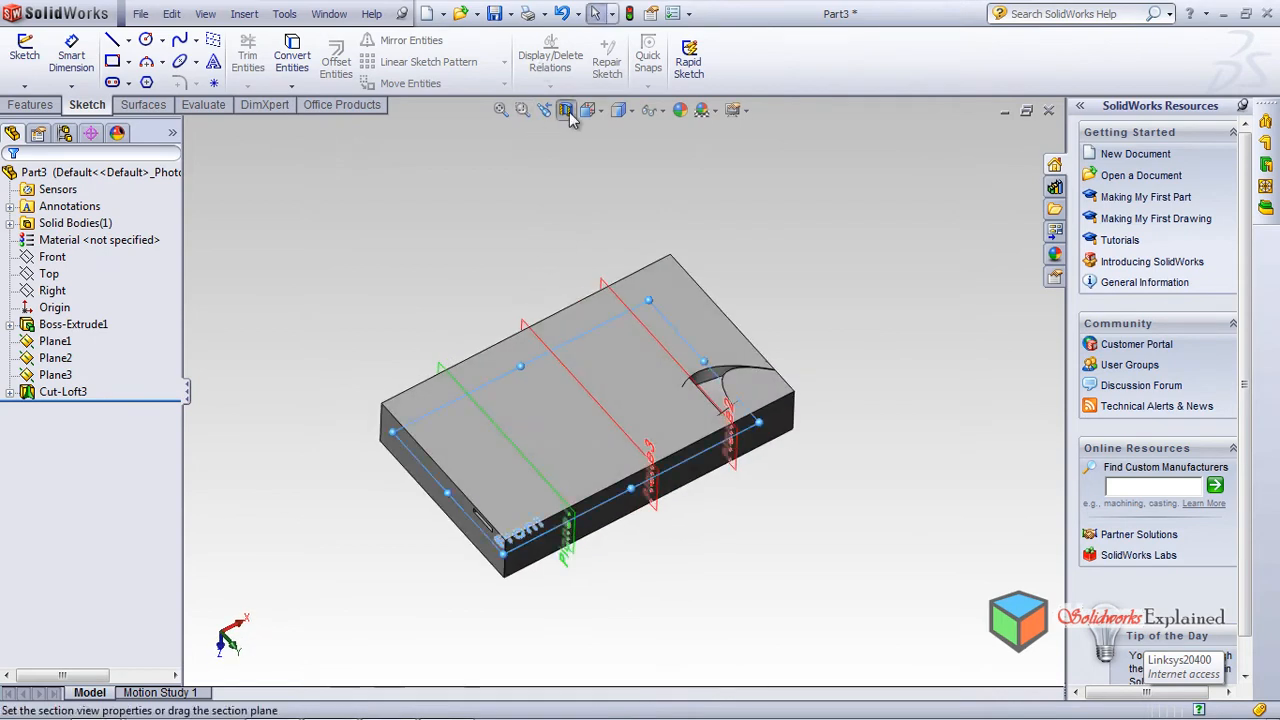
Step: Start a section view referenced to the plate's large face and offset the section plane to -3 mm
{"action": "left_click", "coordinate": [566, 110]}
{"action": "middle_click_drag", "start_coordinate": [556, 228], "coordinate": [598, 466]}
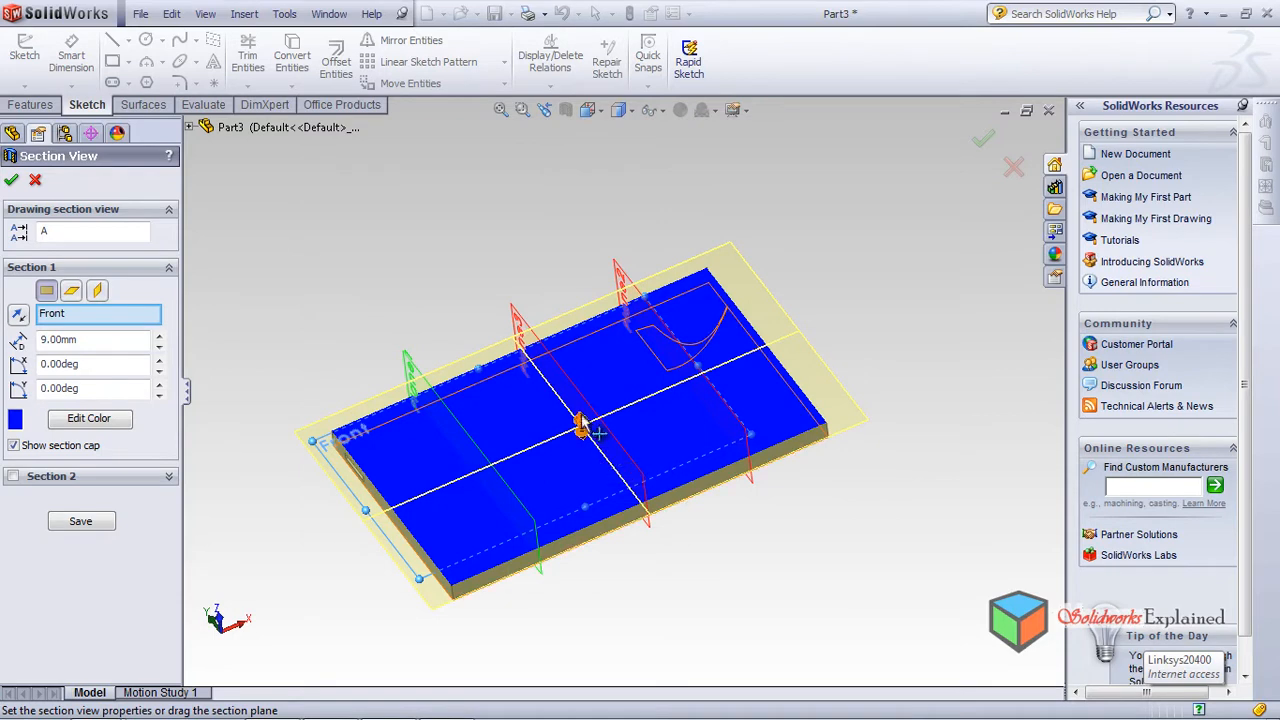
{"action": "left_click", "coordinate": [581, 424]}
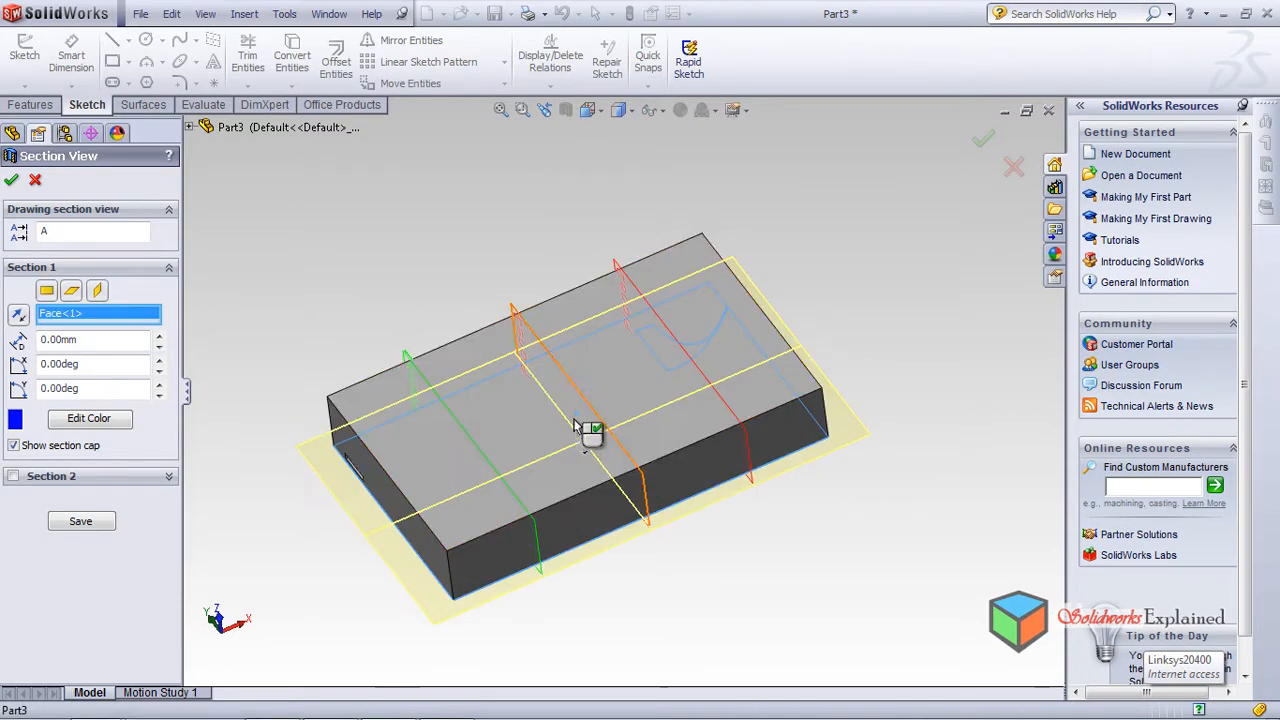
{"action": "middle_click_drag", "start_coordinate": [606, 487], "coordinate": [590, 424]}
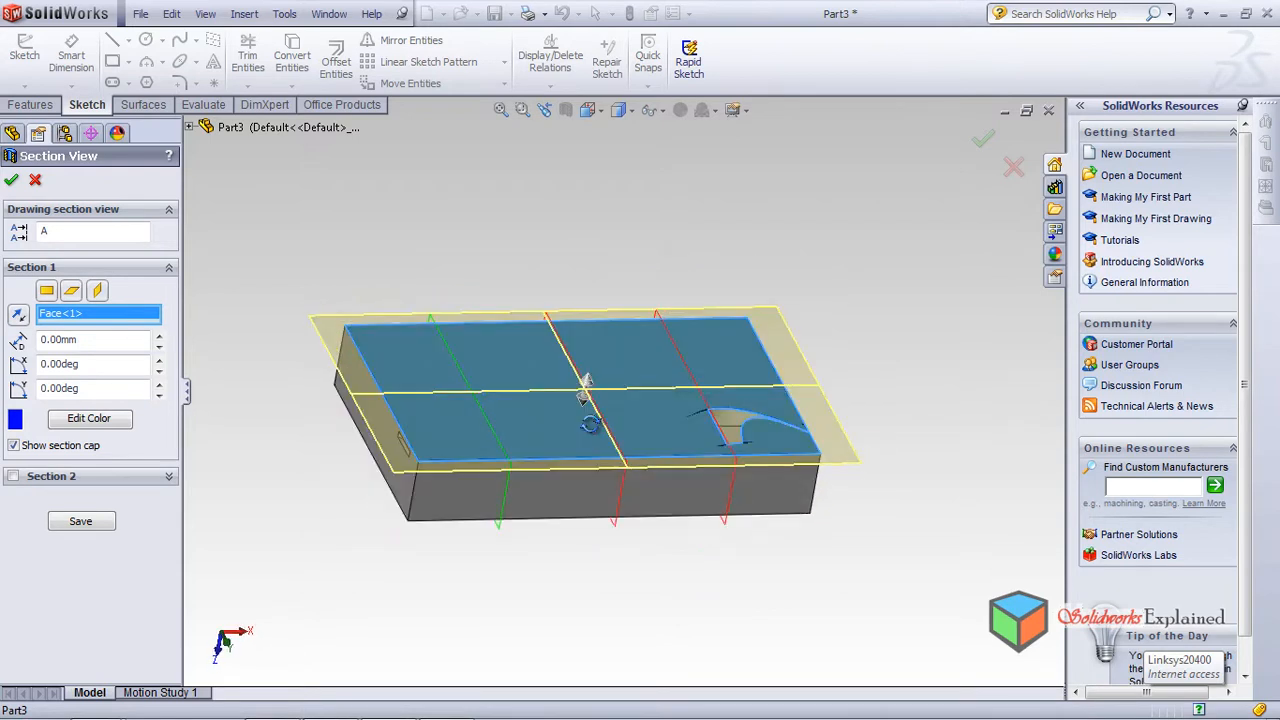
{"action": "mouse_move", "coordinate": [596, 404]}
{"action": "left_mouse_down"}
{"action": "mouse_move", "coordinate": [580, 437]}
{"action": "mouse_move", "coordinate": [586, 471]}
{"action": "mouse_move", "coordinate": [620, 412]}
{"action": "left_mouse_up"}
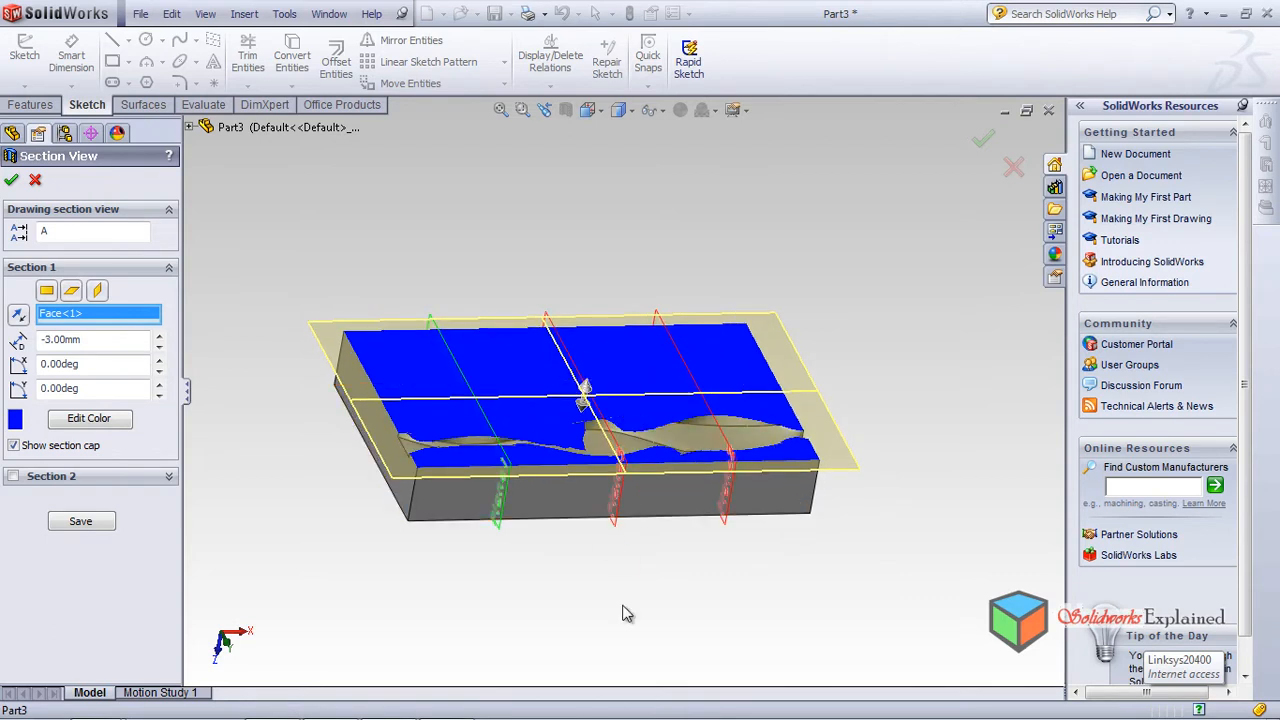
Step: Move the section plane deeper into the plate to an offset of -6 mm
{"action": "scroll", "coordinate": [660, 420], "scroll_direction": "down", "scroll_amount": 4}
{"action": "mouse_move", "coordinate": [554, 455]}
{"action": "middle_mouse_down"}
{"action": "mouse_move", "coordinate": [559, 557]}
{"action": "mouse_move", "coordinate": [474, 537]}
{"action": "mouse_move", "coordinate": [489, 399]}
{"action": "mouse_move", "coordinate": [579, 389]}
{"action": "mouse_move", "coordinate": [553, 439]}
{"action": "middle_mouse_up"}
{"action": "mouse_move", "coordinate": [503, 253]}
{"action": "left_mouse_down"}
{"action": "mouse_move", "coordinate": [510, 280]}
{"action": "mouse_move", "coordinate": [518, 268]}
{"action": "left_mouse_up"}
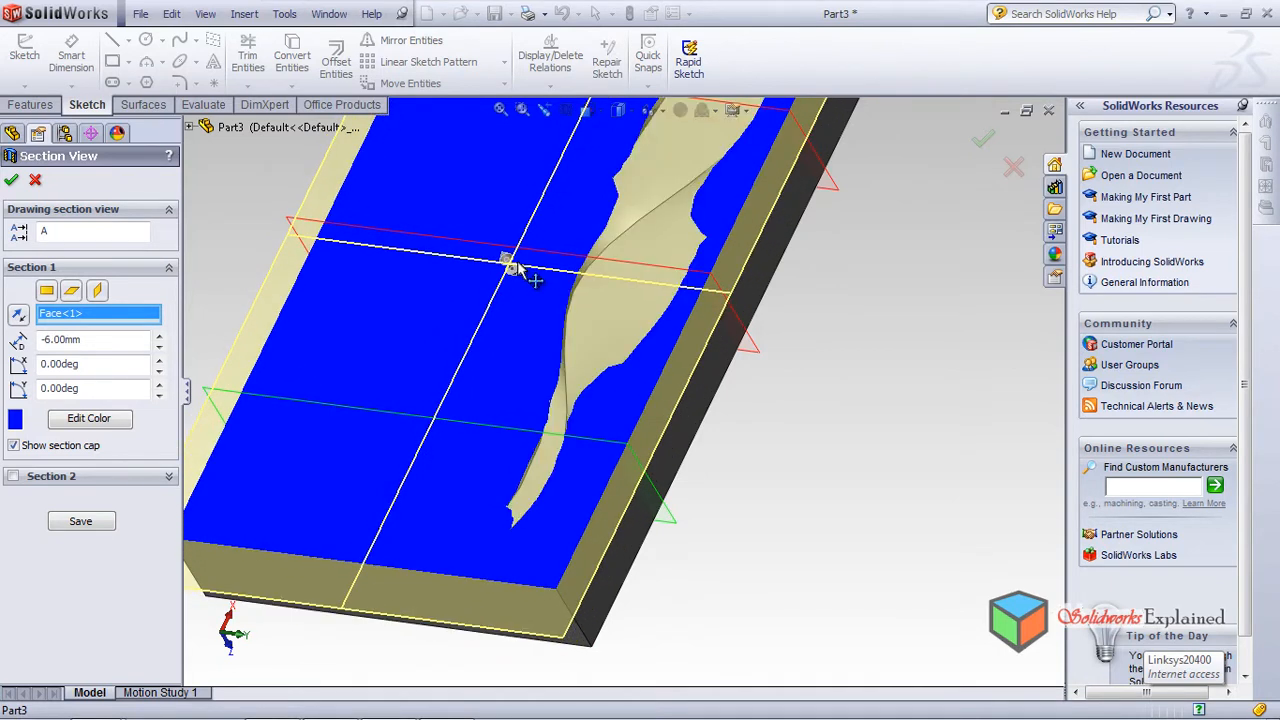
Step: Examine the sectioned lofted cut from several angles, checking its twisted walls and its end near Plane2
{"action": "middle_click_drag", "start_coordinate": [518, 285], "coordinate": [757, 514]}
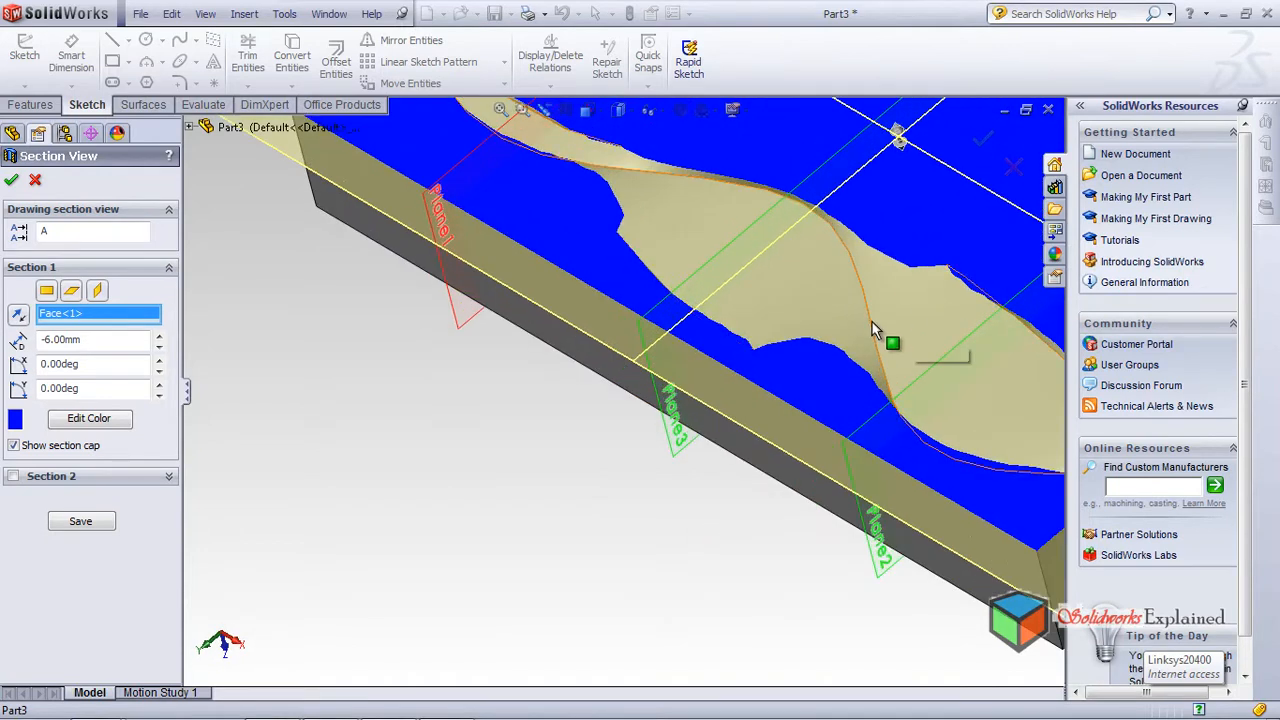
{"action": "scroll", "coordinate": [903, 362], "scroll_direction": "down", "scroll_amount": 4}
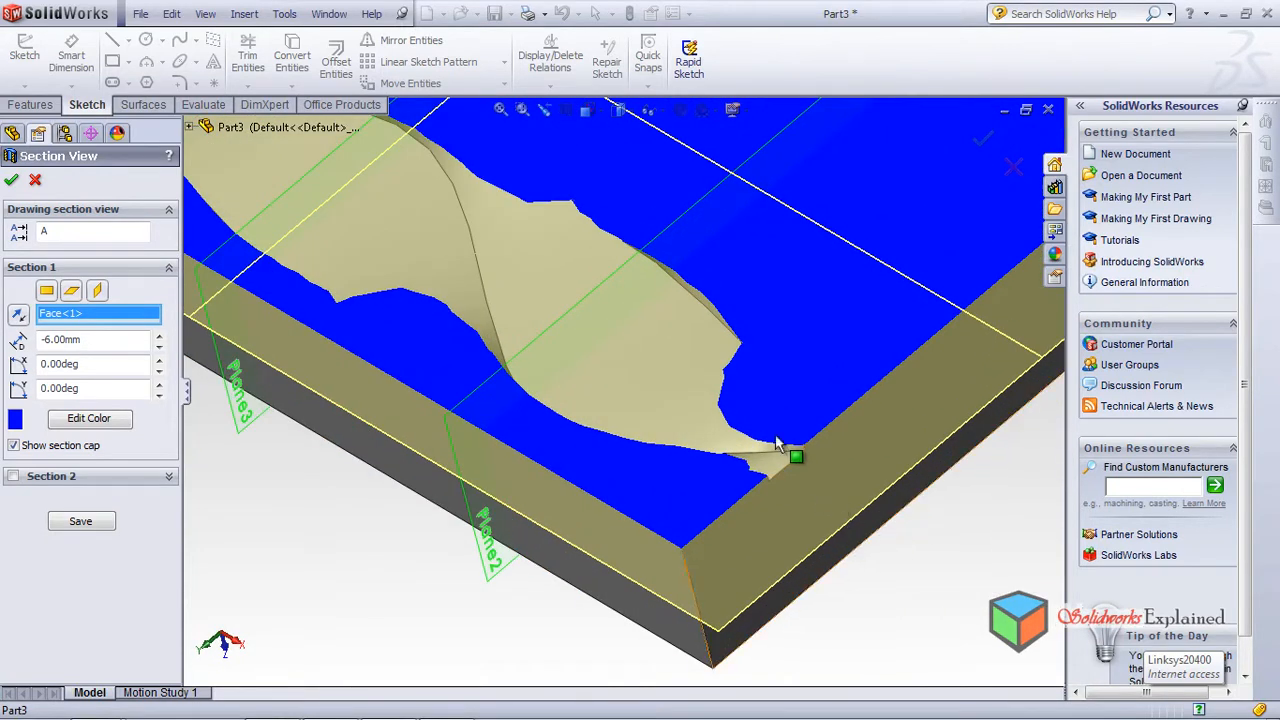
{"action": "middle_click_drag", "start_coordinate": [644, 446], "coordinate": [658, 388]}
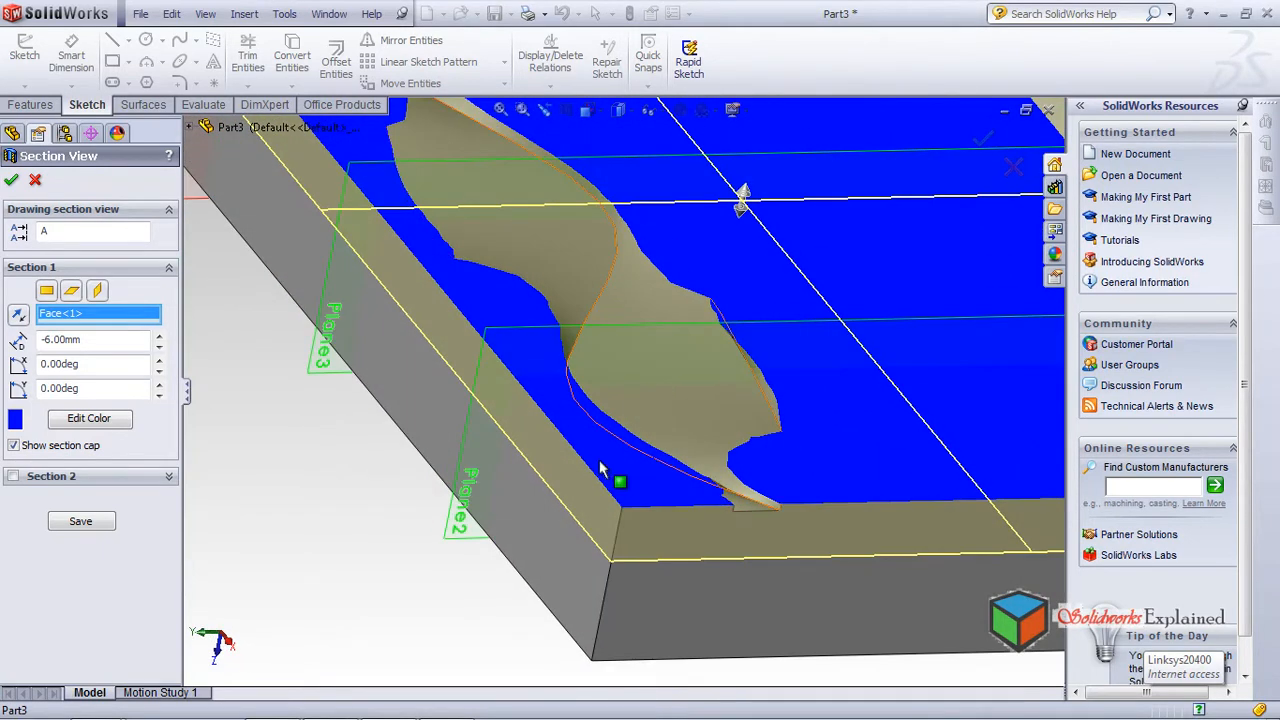
{"action": "middle_click_drag", "start_coordinate": [781, 317], "coordinate": [740, 290]}
{"action": "scroll", "coordinate": [663, 370], "scroll_direction": "down", "scroll_amount": 1}
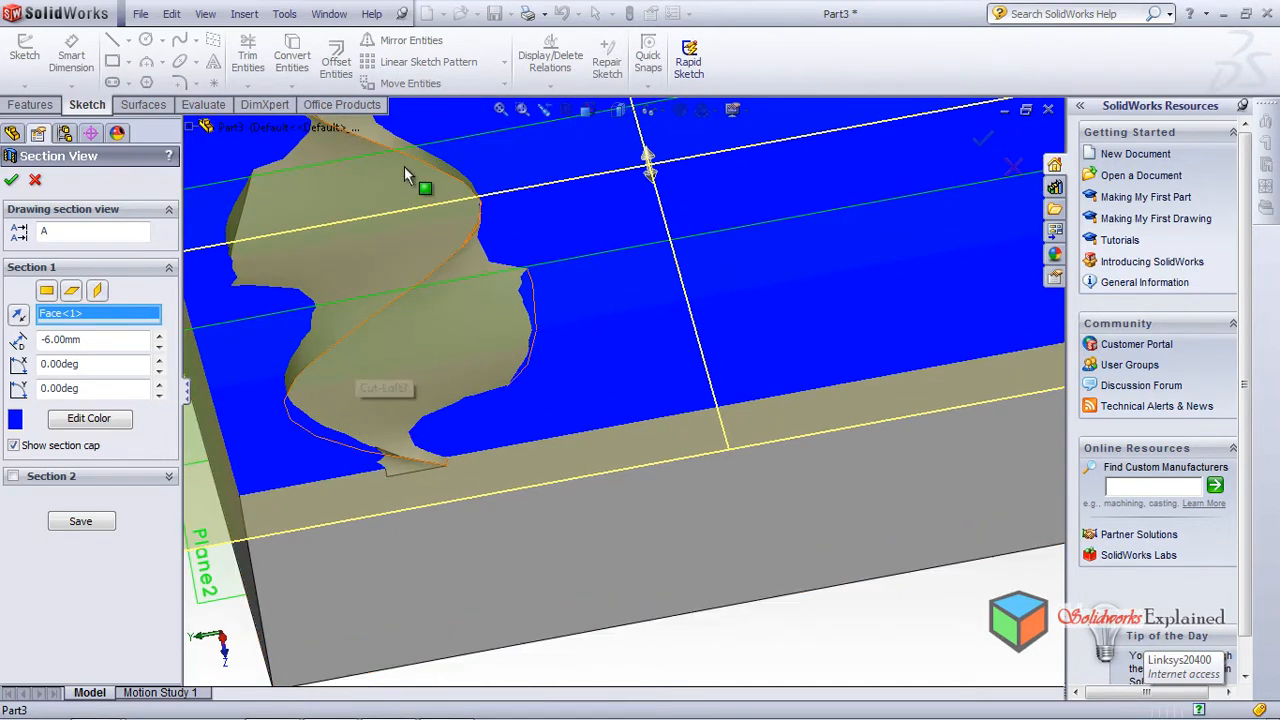
{"action": "scroll", "coordinate": [503, 366], "scroll_direction": "down", "scroll_amount": 3}
{"action": "middle_click_drag", "start_coordinate": [503, 366], "coordinate": [571, 316]}
{"action": "scroll", "coordinate": [571, 316], "scroll_direction": "up", "scroll_amount": 3}
{"action": "scroll", "coordinate": [575, 320], "scroll_direction": "up", "scroll_amount": 2}
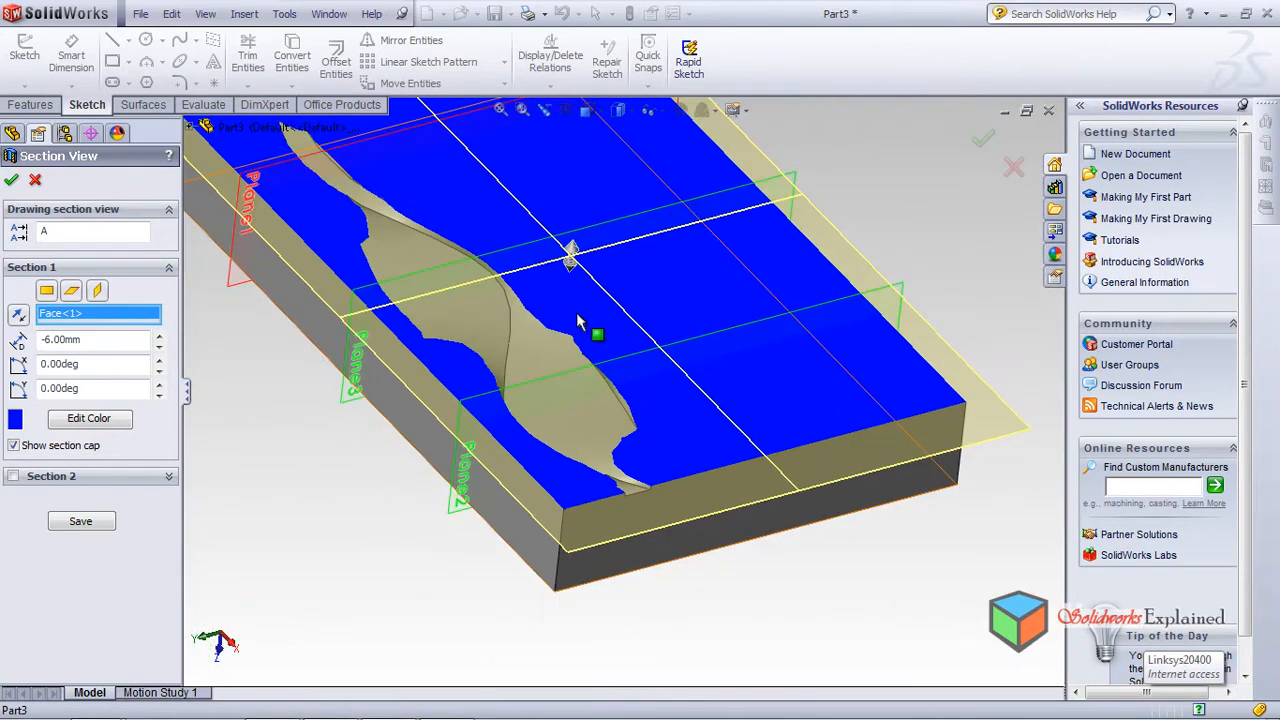
{"action": "middle_click_drag", "start_coordinate": [586, 452], "coordinate": [577, 352]}
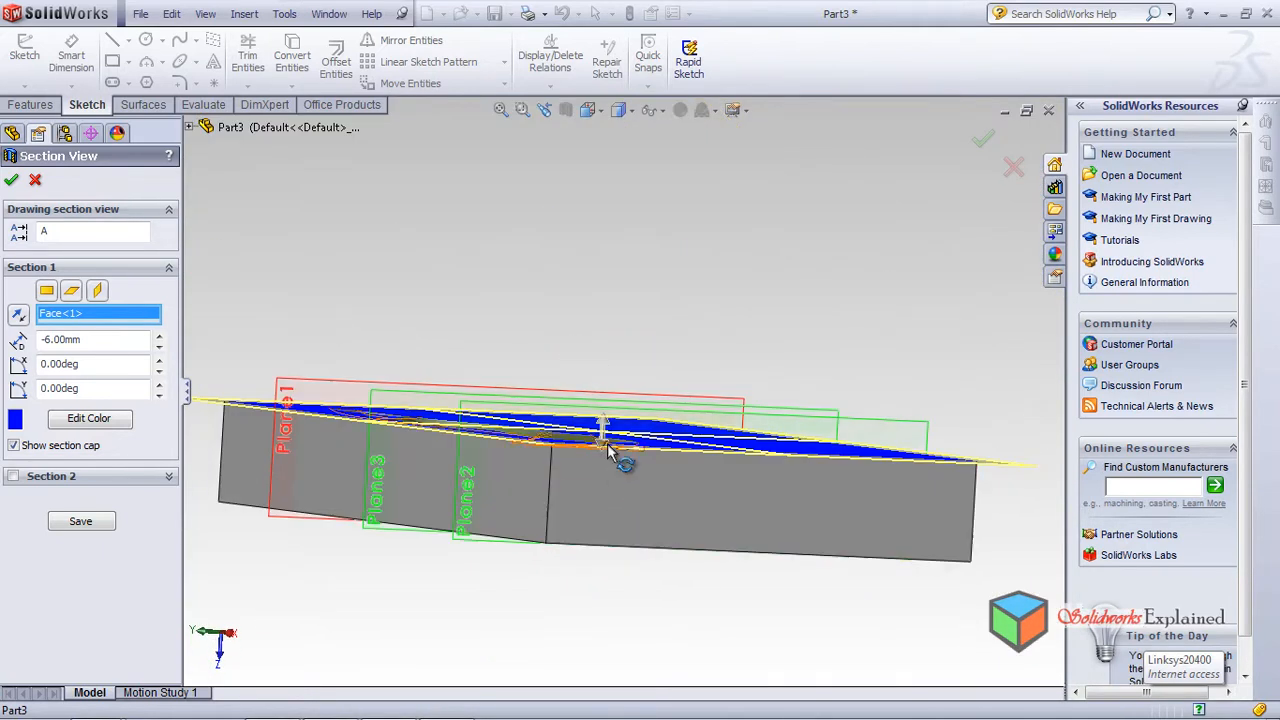
{"action": "middle_click_drag", "start_coordinate": [591, 445], "coordinate": [560, 462]}
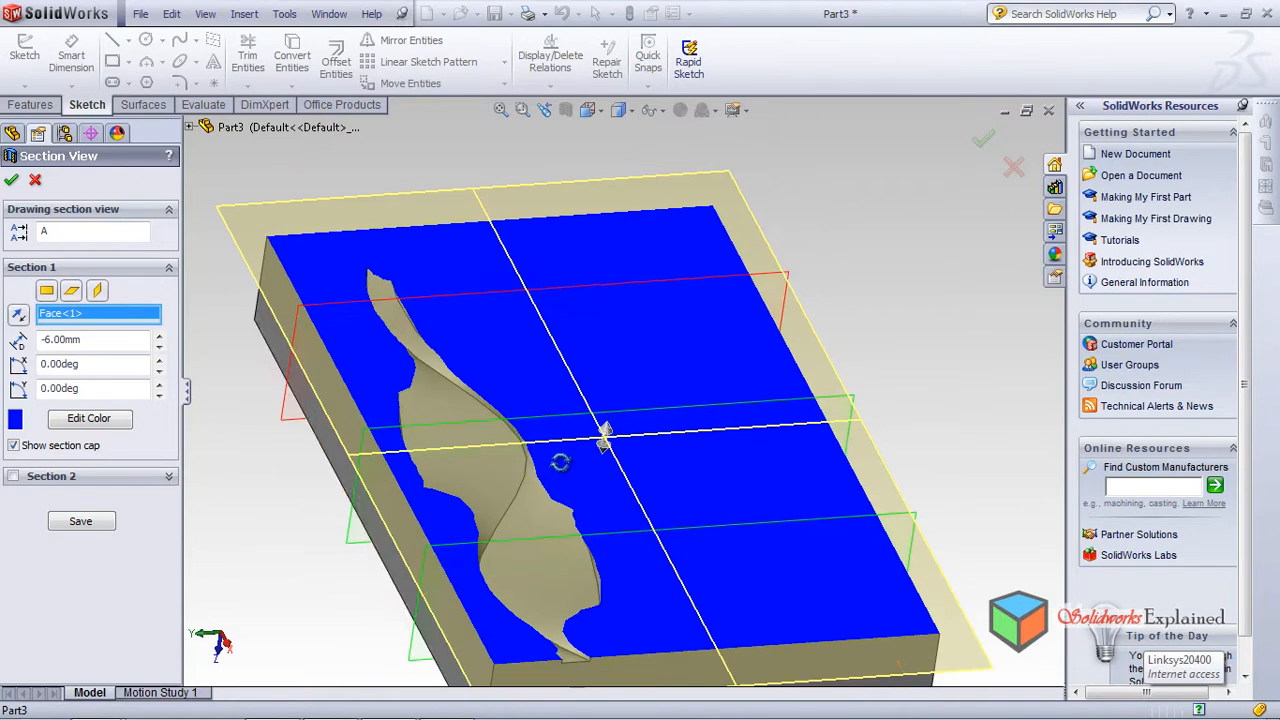
{"action": "middle_click_drag", "start_coordinate": [471, 429], "coordinate": [649, 569]}
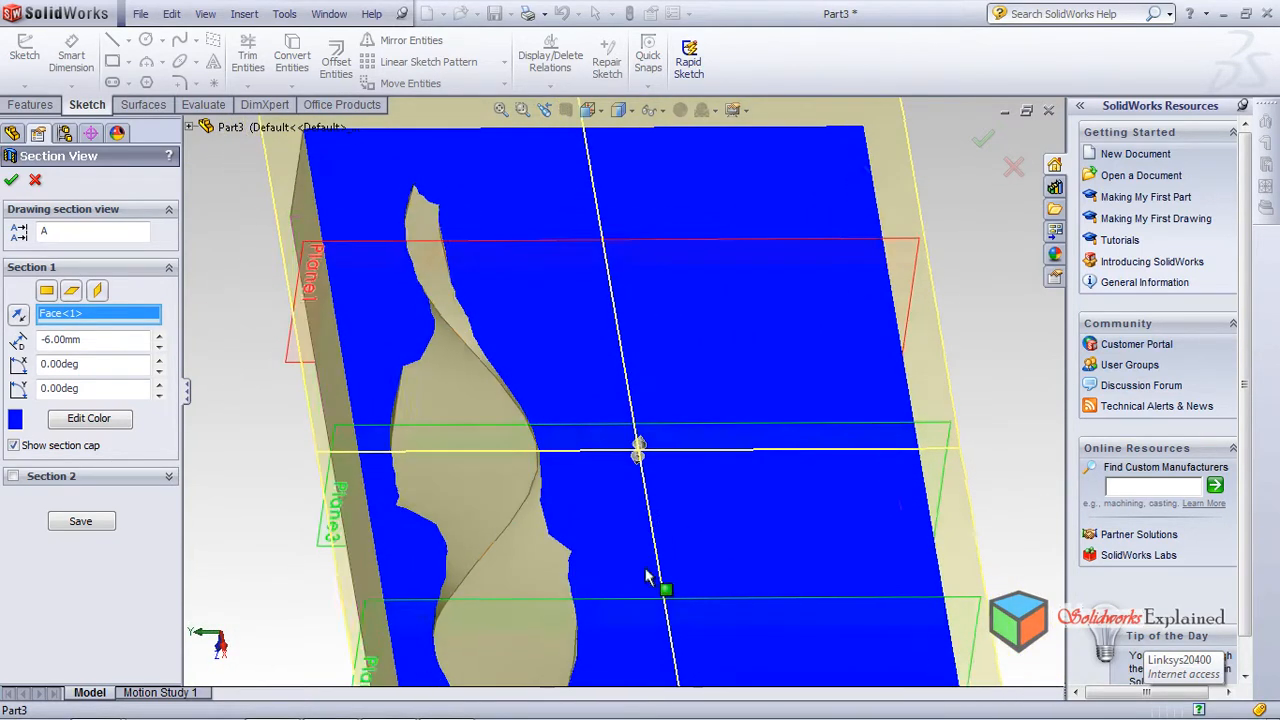
{"action": "scroll", "coordinate": [448, 512], "scroll_direction": "down", "scroll_amount": 1}
{"action": "middle_click_drag", "start_coordinate": [491, 394], "coordinate": [675, 478]}
Step: Shift the section plane to -5 mm, view the loft's cavity up close, and cancel the section view
{"action": "mouse_move", "coordinate": [401, 223]}
{"action": "left_mouse_down"}
{"action": "mouse_move", "coordinate": [391, 242]}
{"action": "mouse_move", "coordinate": [418, 240]}
{"action": "left_mouse_up"}
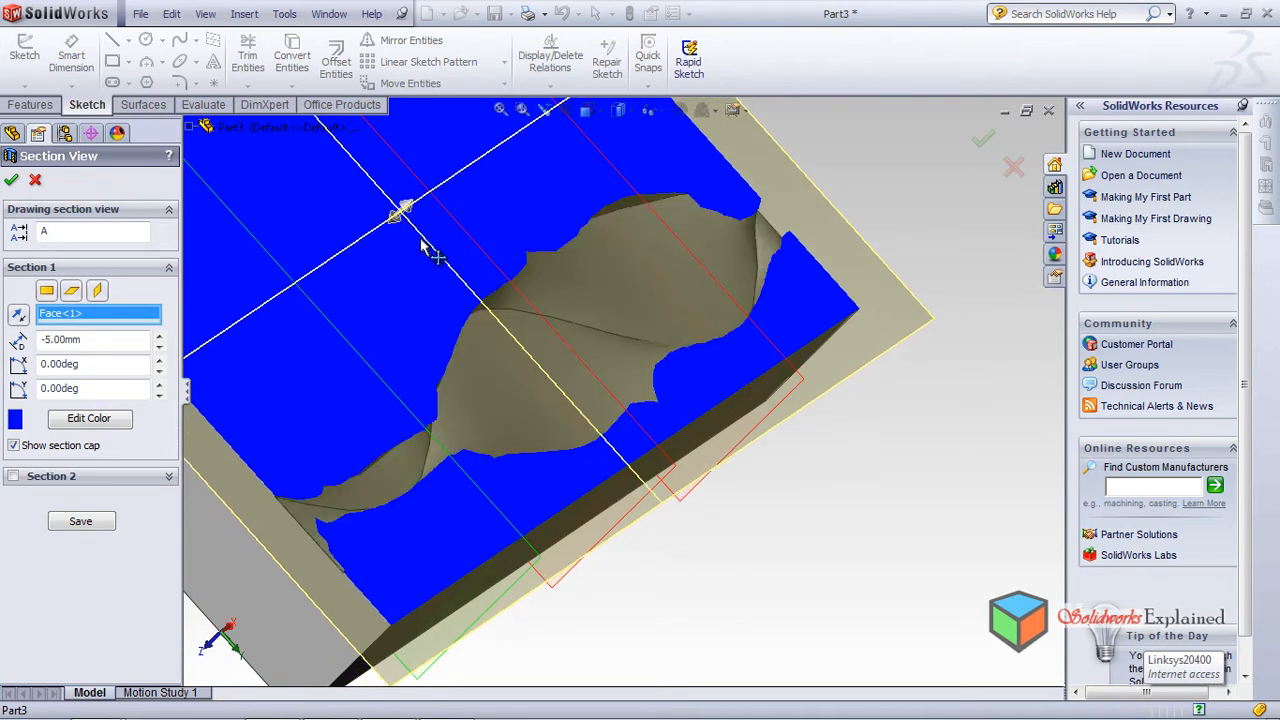
{"action": "middle_click_drag", "start_coordinate": [455, 473], "coordinate": [370, 445]}
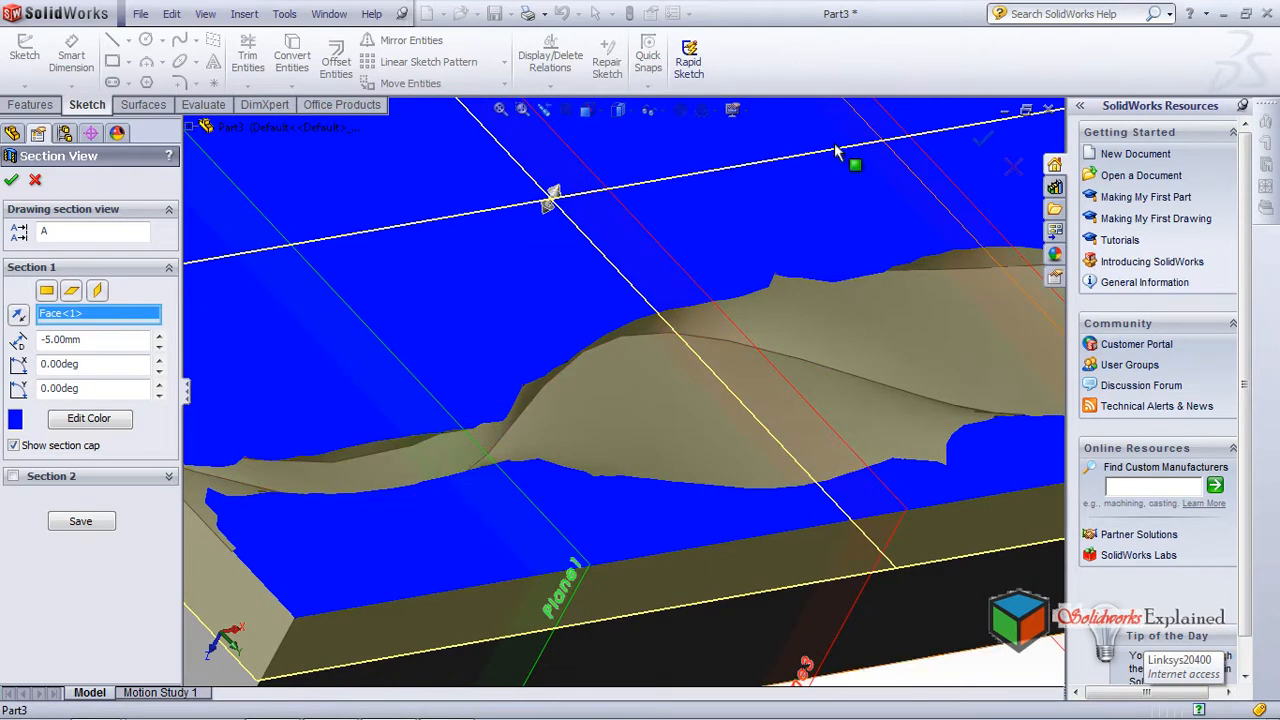
{"action": "left_click", "coordinate": [1016, 167]}
Step: Delete the Cut-Loft3 feature while keeping its profile sketches
{"action": "scroll", "coordinate": [805, 385], "scroll_direction": "down", "scroll_amount": 2}
{"action": "scroll", "coordinate": [745, 354], "scroll_direction": "up", "scroll_amount": 8}
{"action": "middle_click_drag", "start_coordinate": [680, 455], "coordinate": [496, 511]}
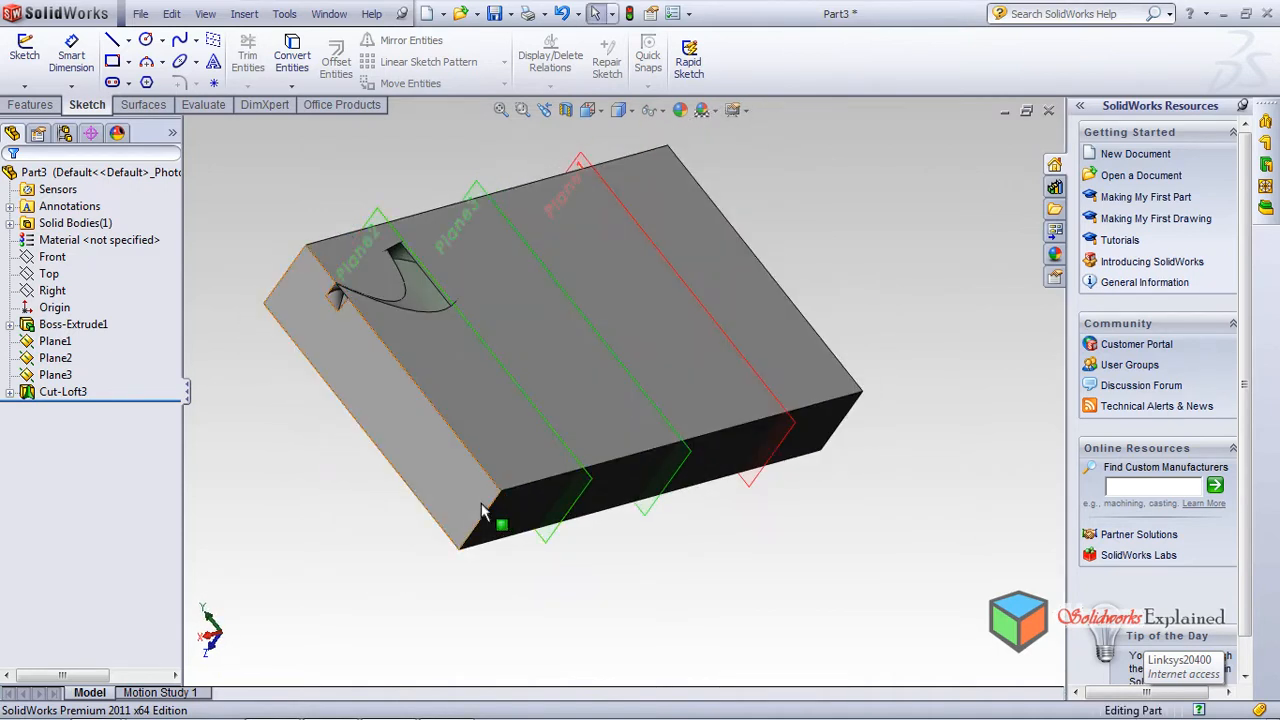
{"action": "right_click", "coordinate": [70, 393]}
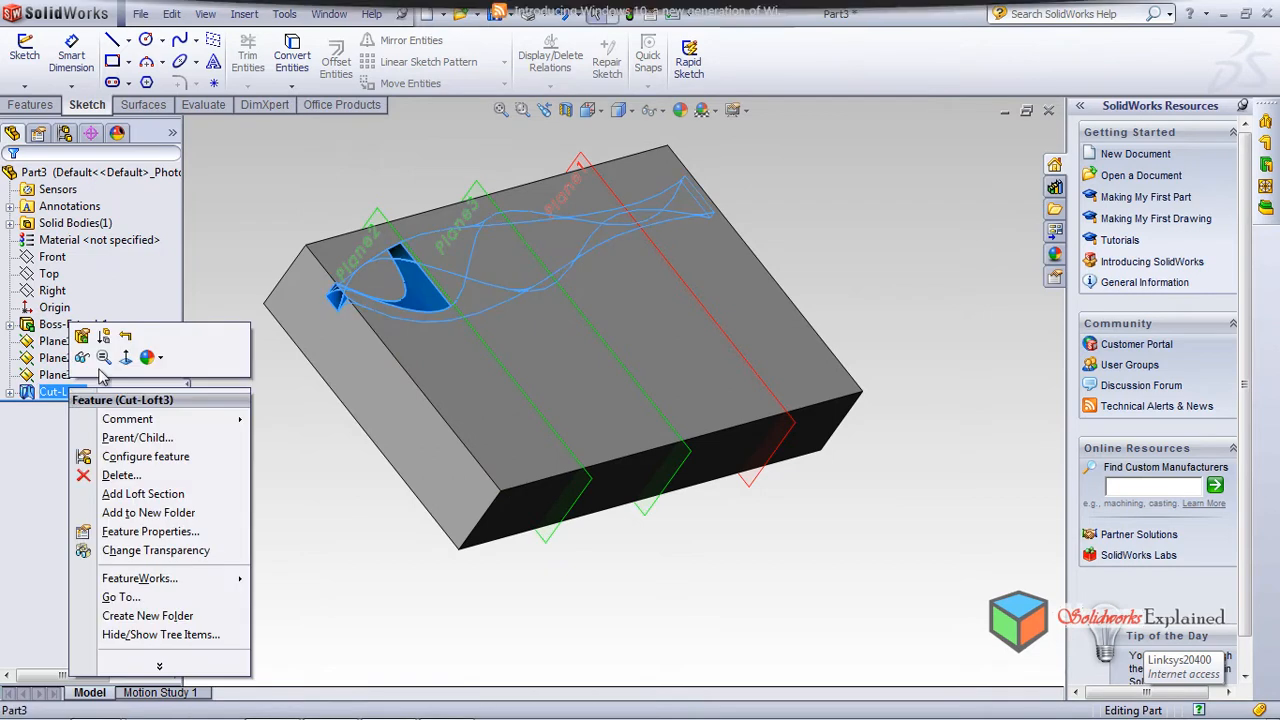
{"action": "left_click", "coordinate": [118, 475]}
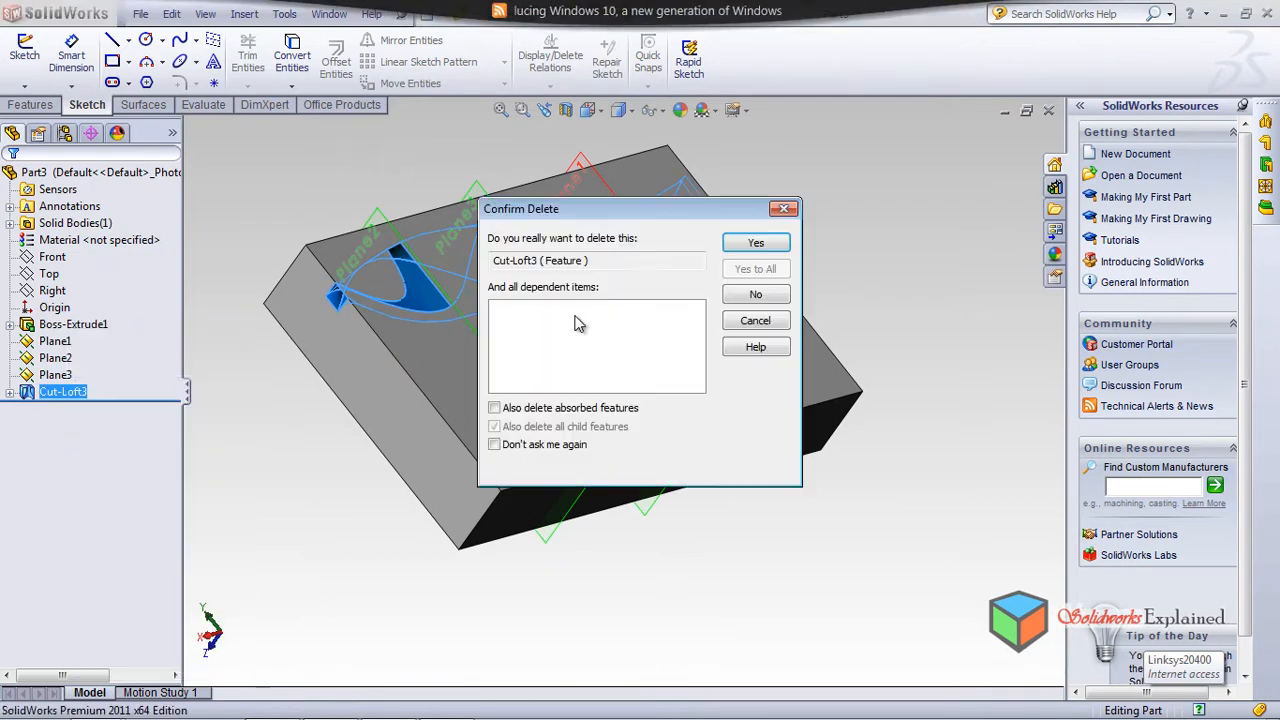
{"action": "left_click", "coordinate": [755, 244]}
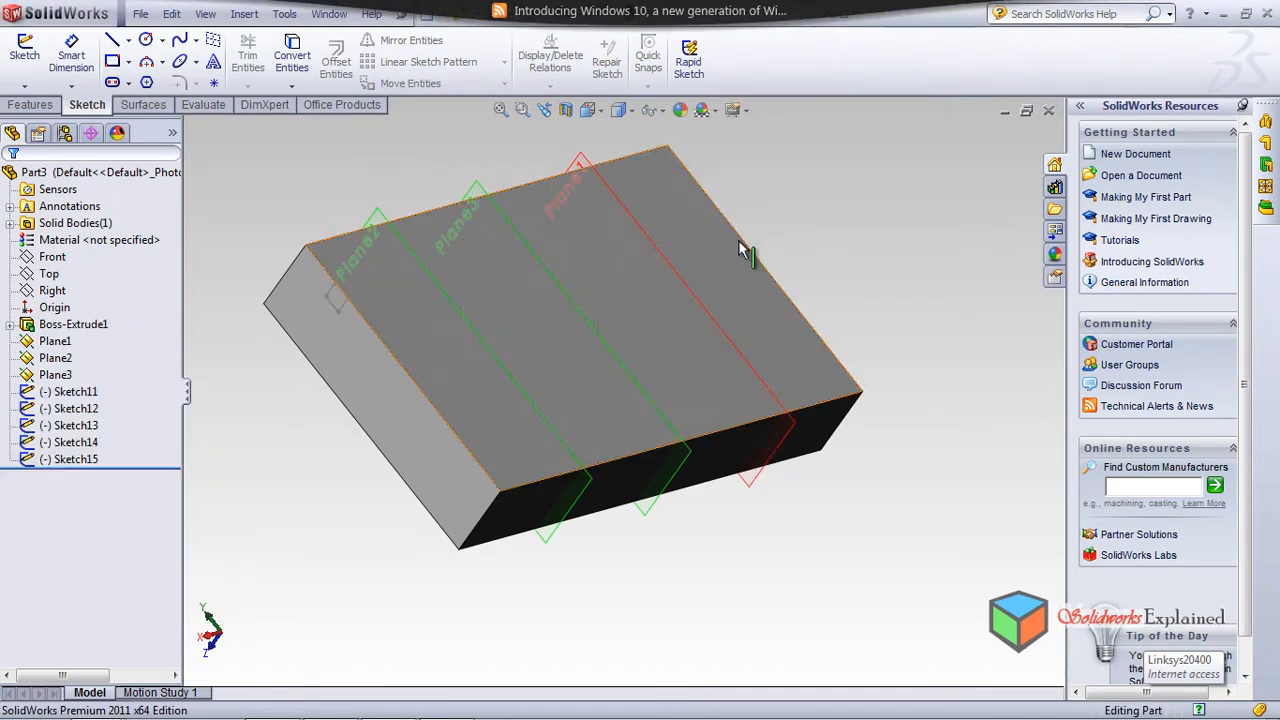
Step: Delete the five remaining loft profile sketches, Sketch11 through Sketch15, from the part
{"action": "left_click", "coordinate": [88, 459]}
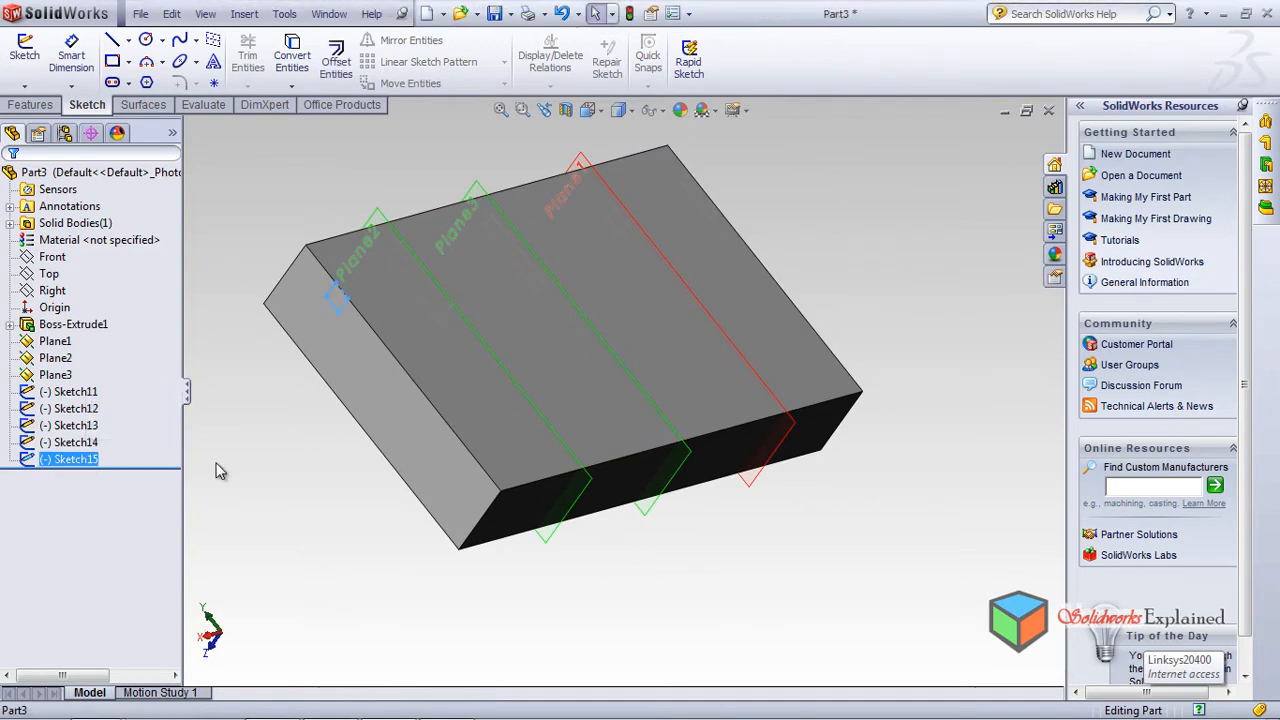
{"action": "key", "text": "shift+Up"}
{"action": "key", "text": "shift+Up"}
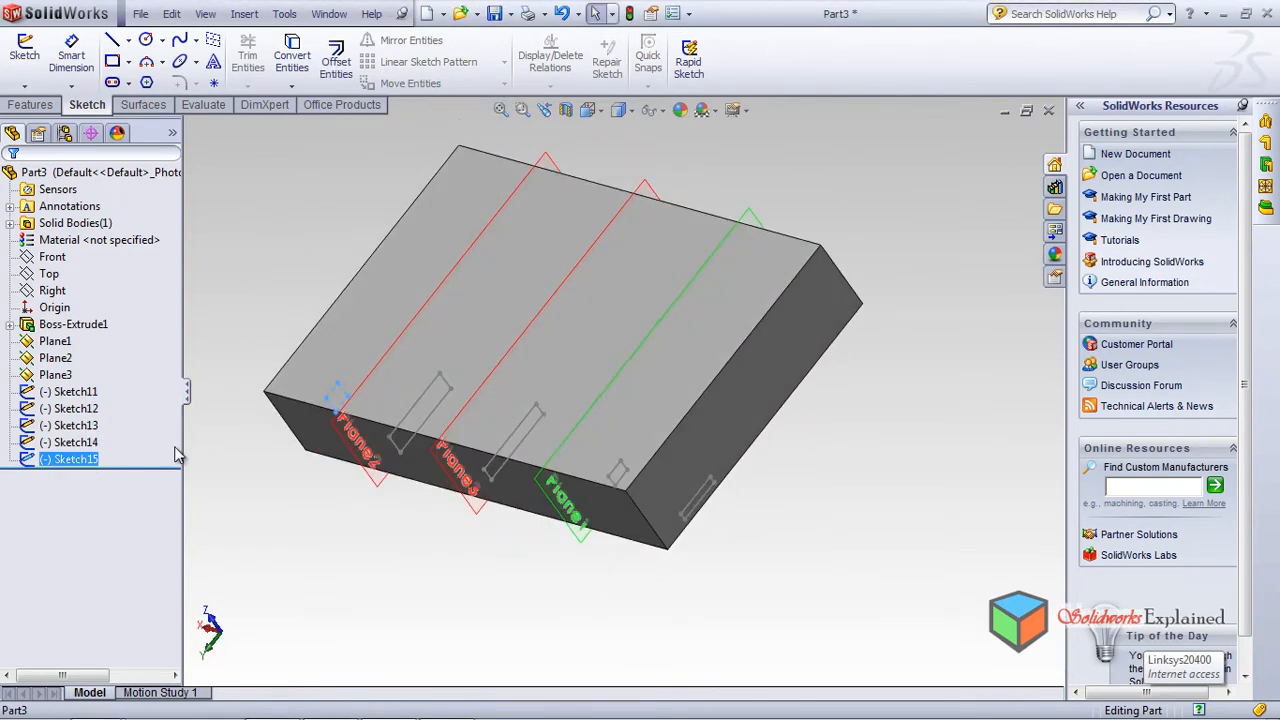
{"action": "left_click", "coordinate": [92, 427], "text": "ctrl"}
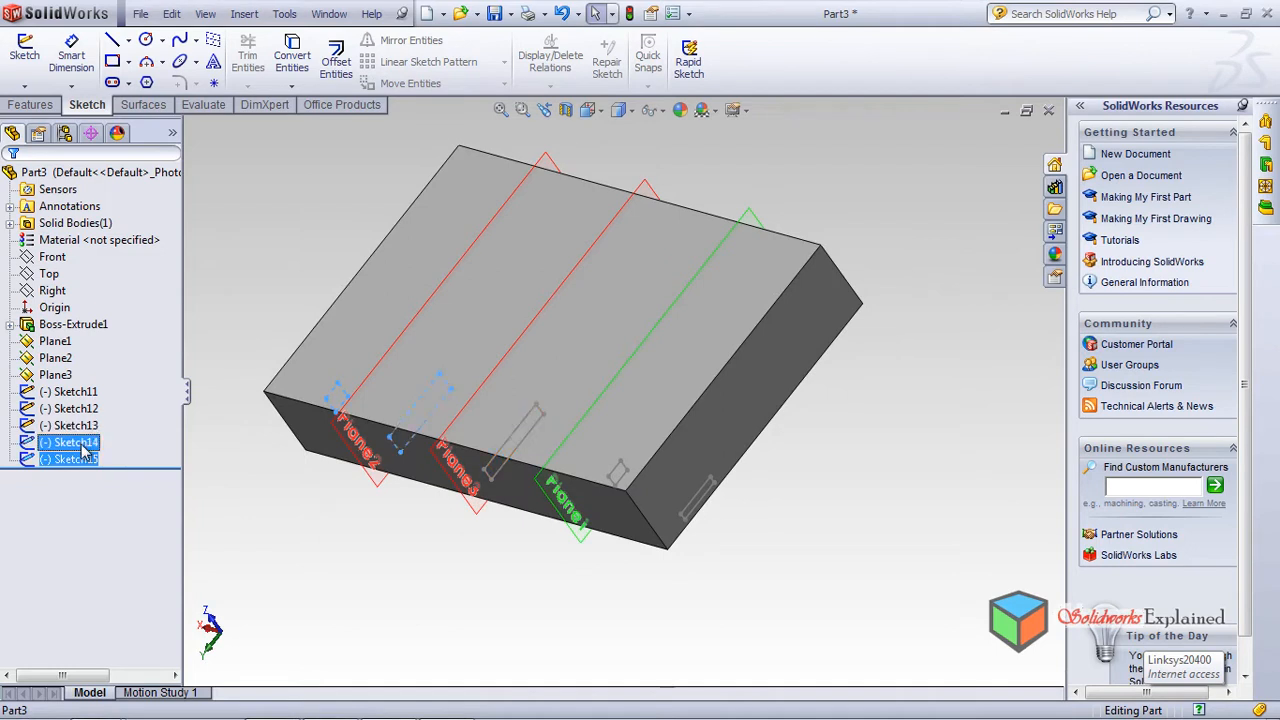
{"action": "right_click", "coordinate": [78, 398]}
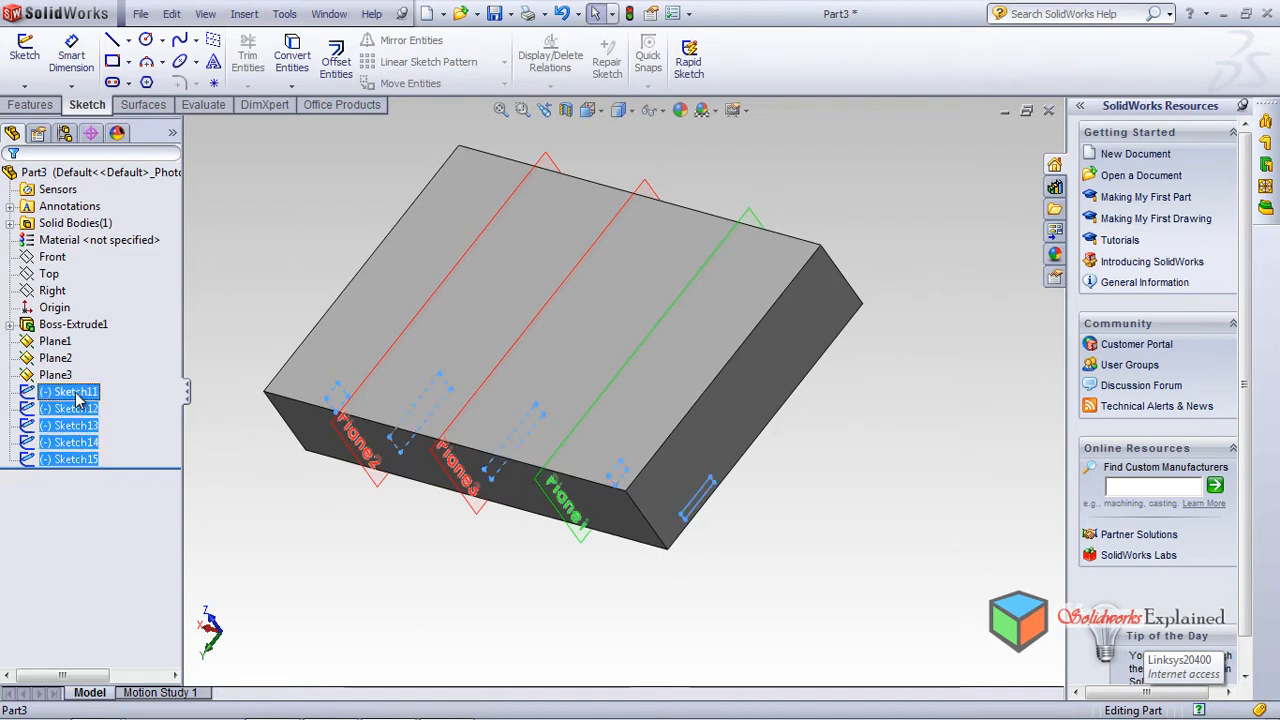
{"action": "left_click", "coordinate": [90, 442]}
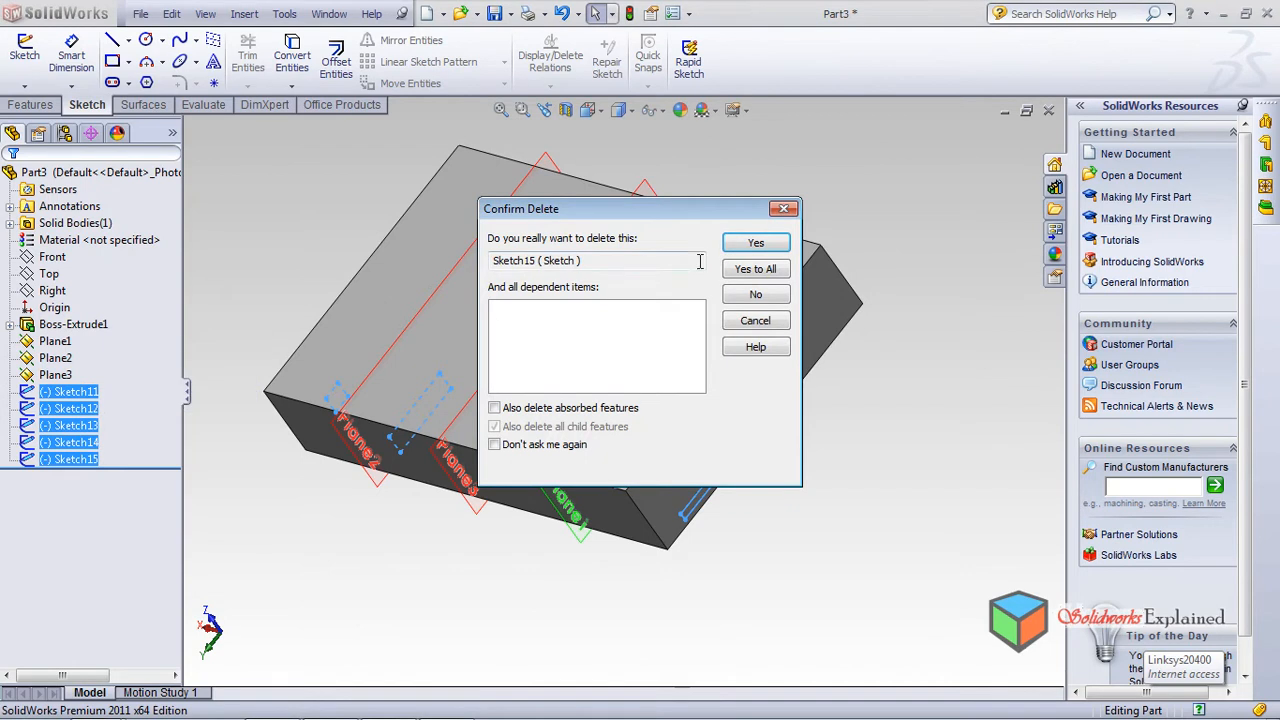
{"action": "left_click", "coordinate": [738, 272]}
{"action": "mouse_move", "coordinate": [729, 234]}
{"action": "middle_mouse_down"}
{"action": "mouse_move", "coordinate": [593, 432]}
{"action": "mouse_move", "coordinate": [729, 406]}
{"action": "mouse_move", "coordinate": [786, 314]}
{"action": "mouse_move", "coordinate": [717, 363]}
{"action": "mouse_move", "coordinate": [719, 393]}
{"action": "middle_mouse_up"}
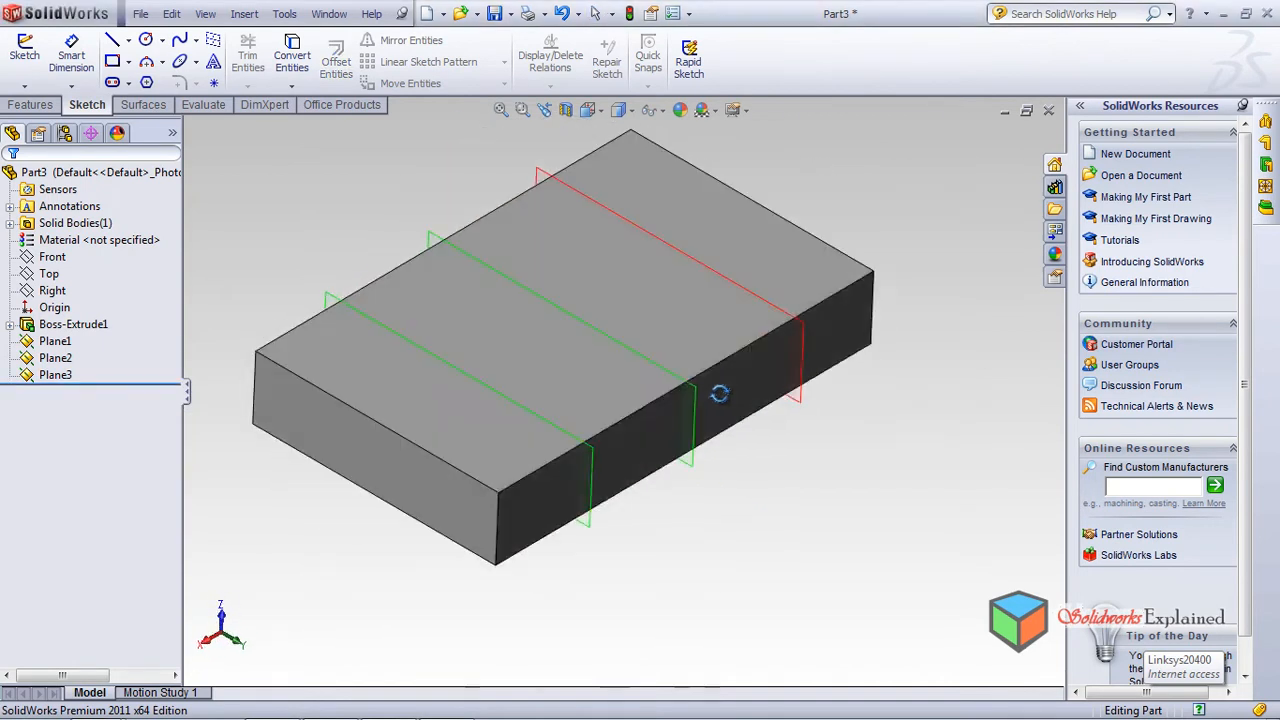
{"action": "left_click", "coordinate": [351, 443]}
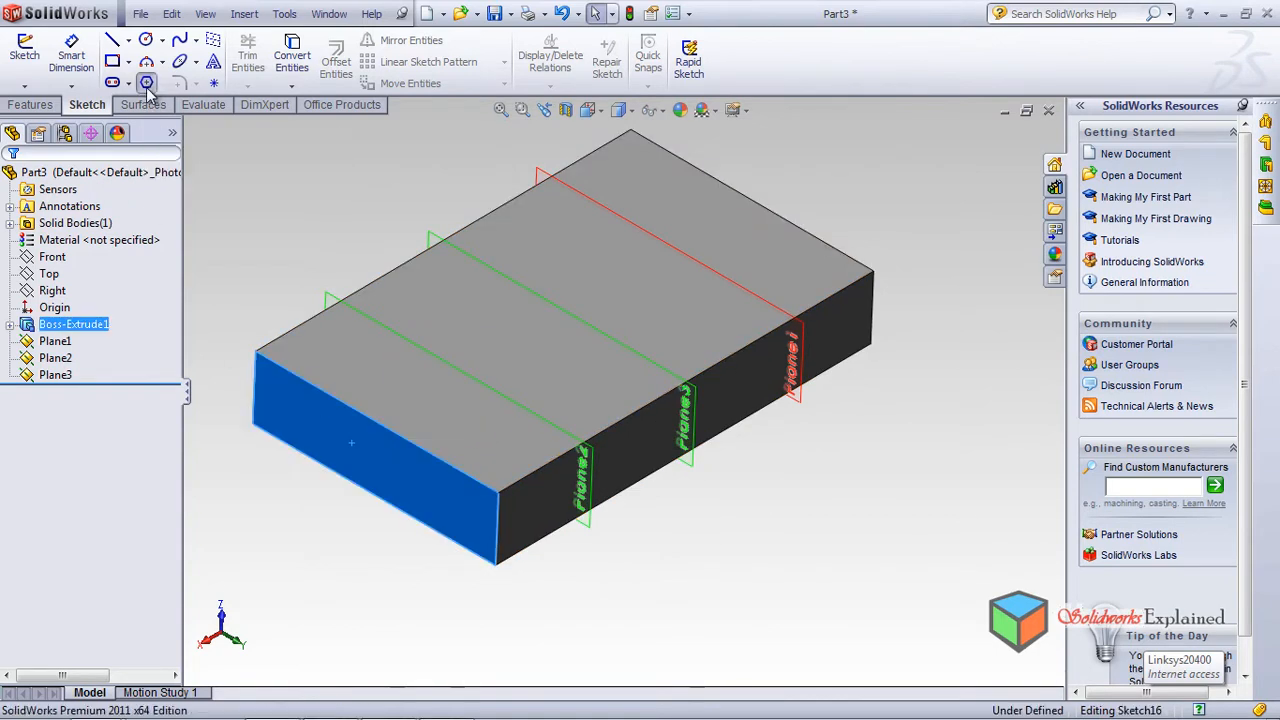
{"action": "left_click", "coordinate": [146, 83]}
{"action": "left_click_drag", "start_coordinate": [343, 452], "coordinate": [374, 473]}
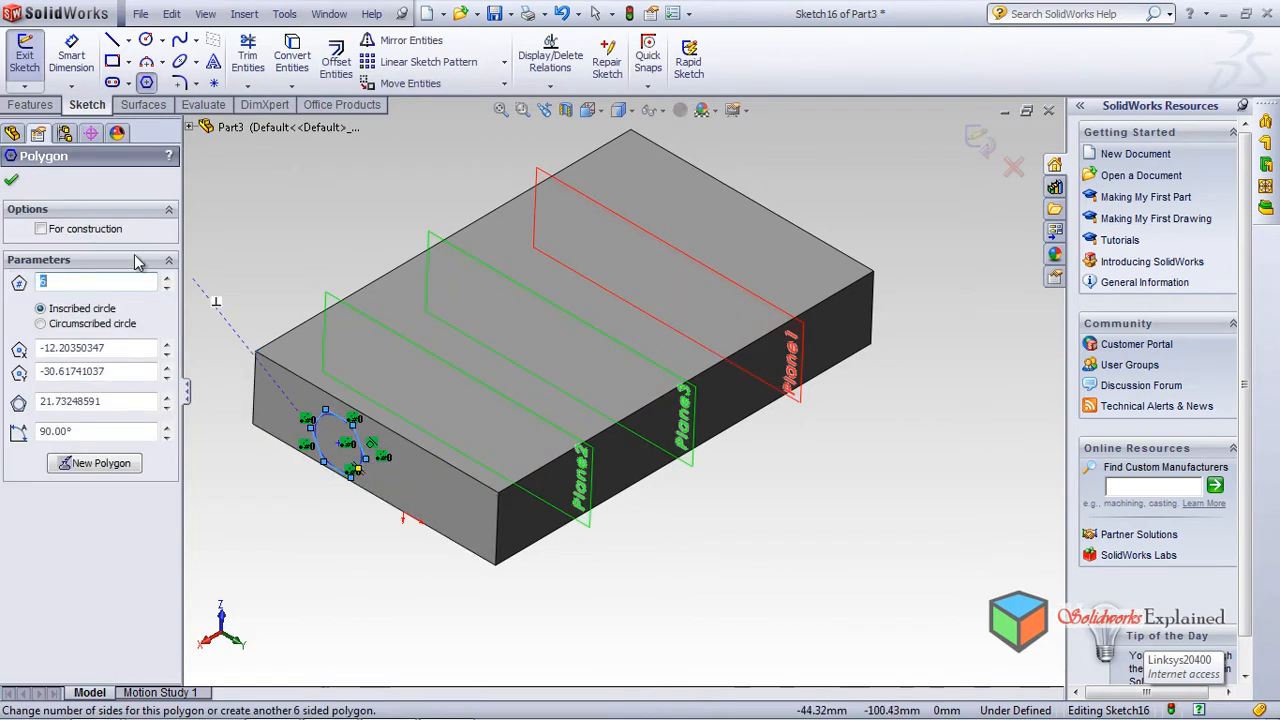
{"action": "left_click", "coordinate": [12, 181]}
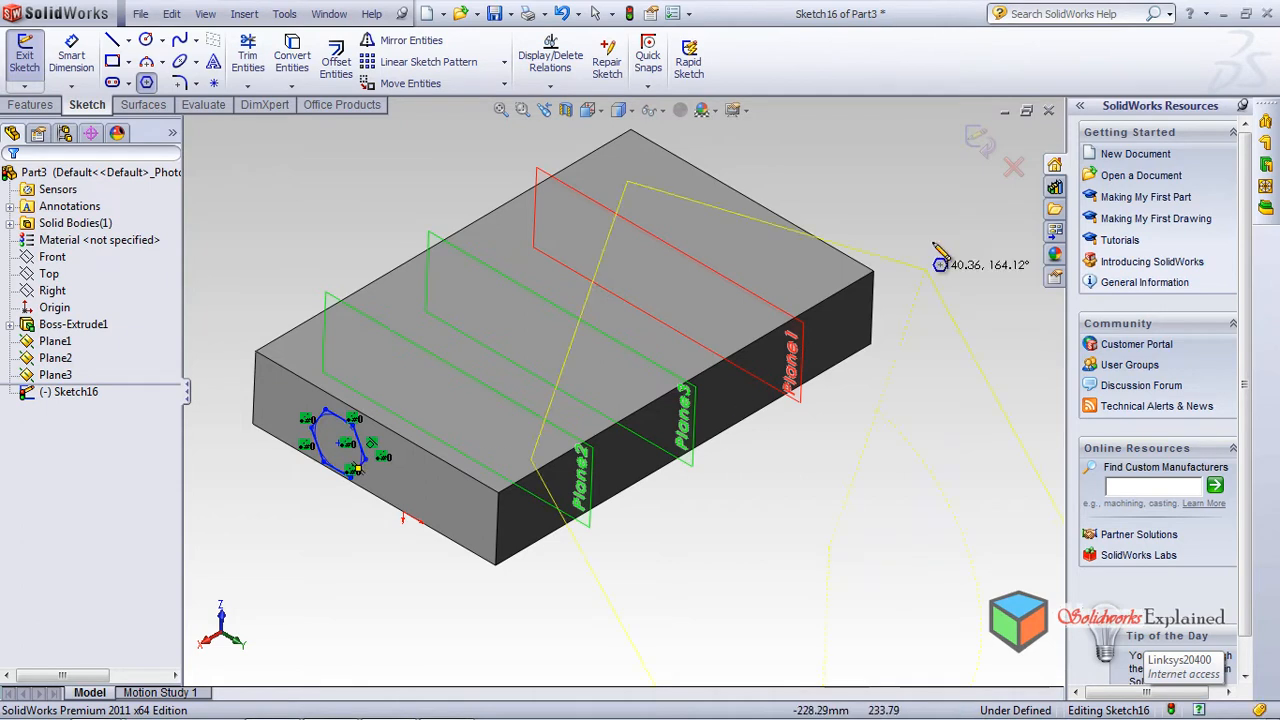
{"action": "left_click", "coordinate": [821, 319]}
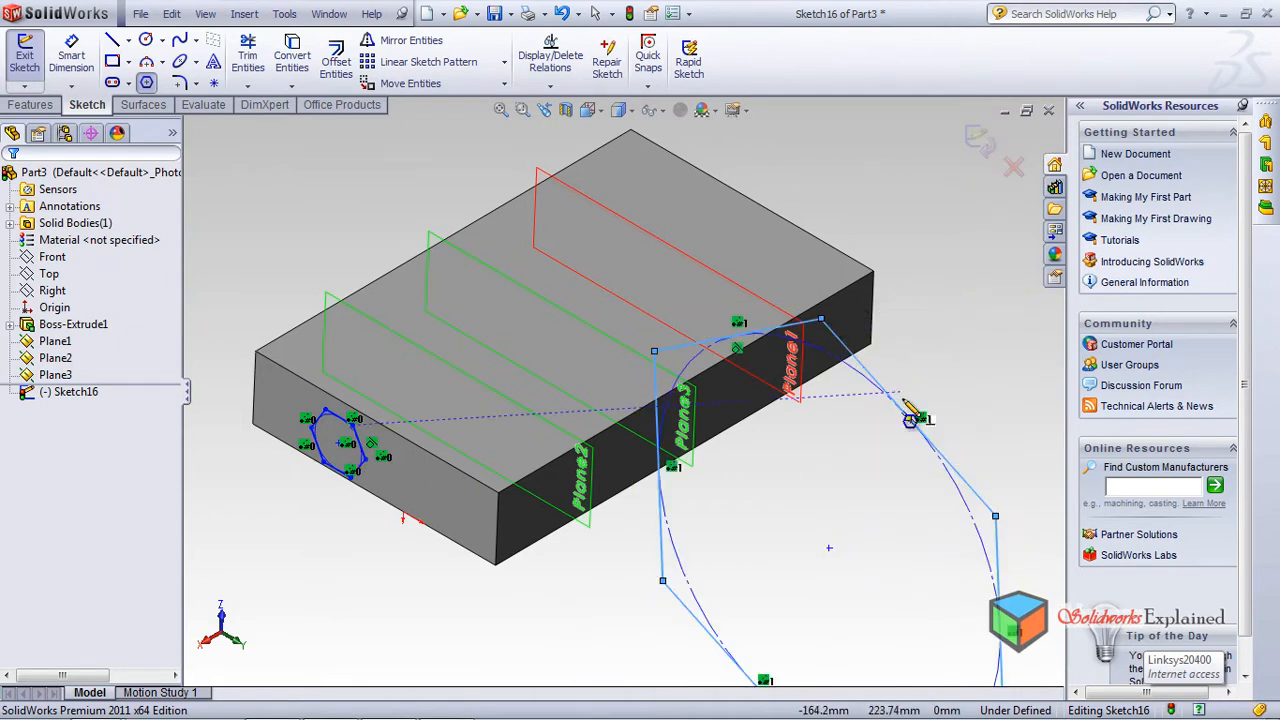
{"action": "left_click", "coordinate": [978, 140]}
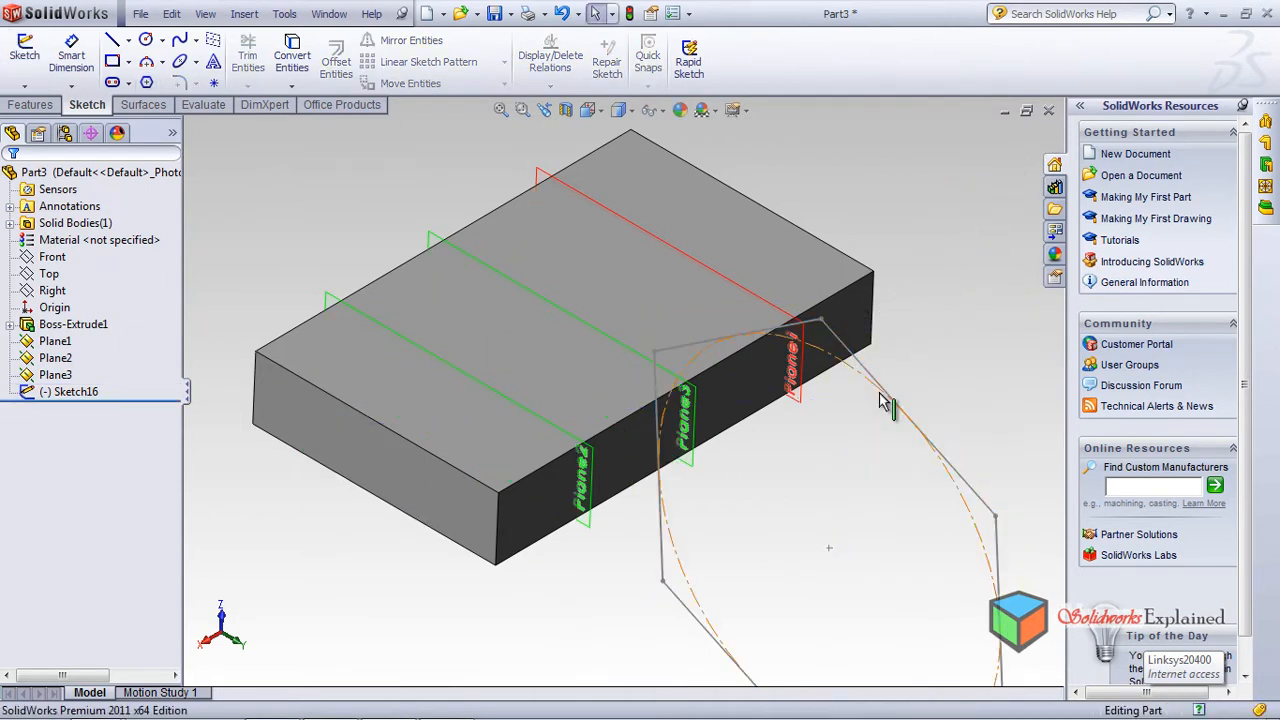
{"action": "left_click", "coordinate": [876, 390]}
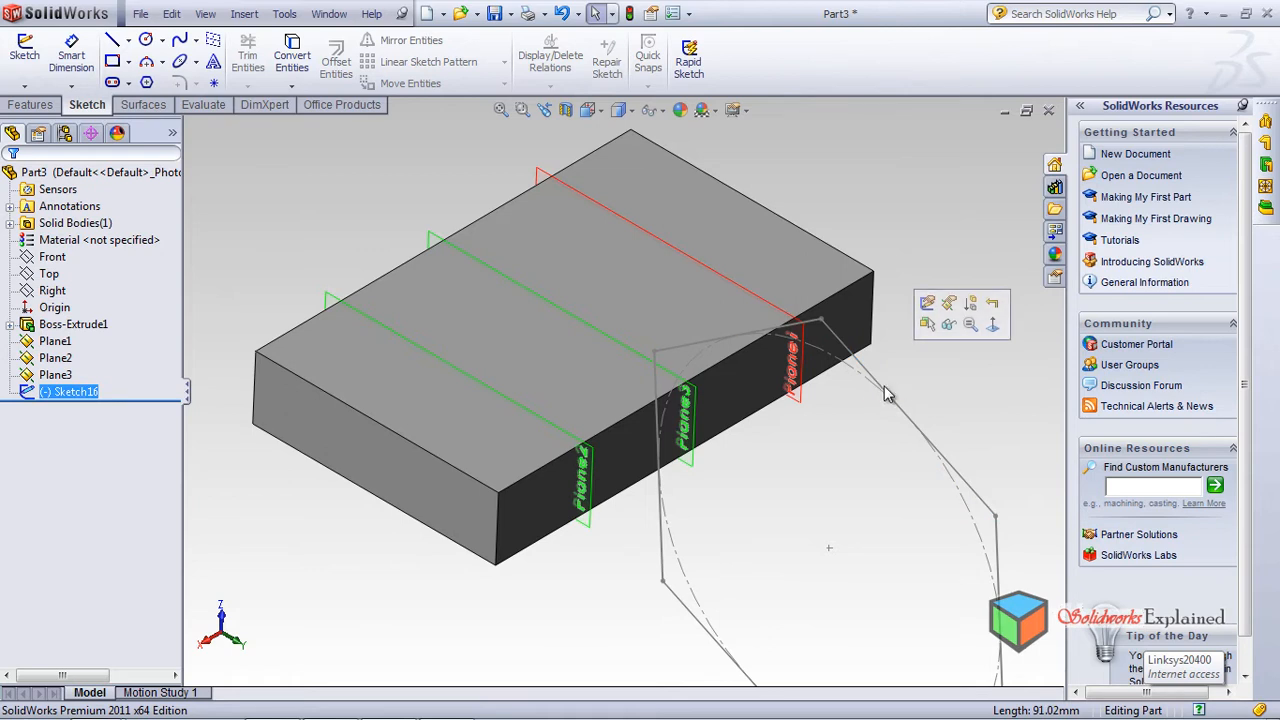
{"action": "key", "text": "Delete"}
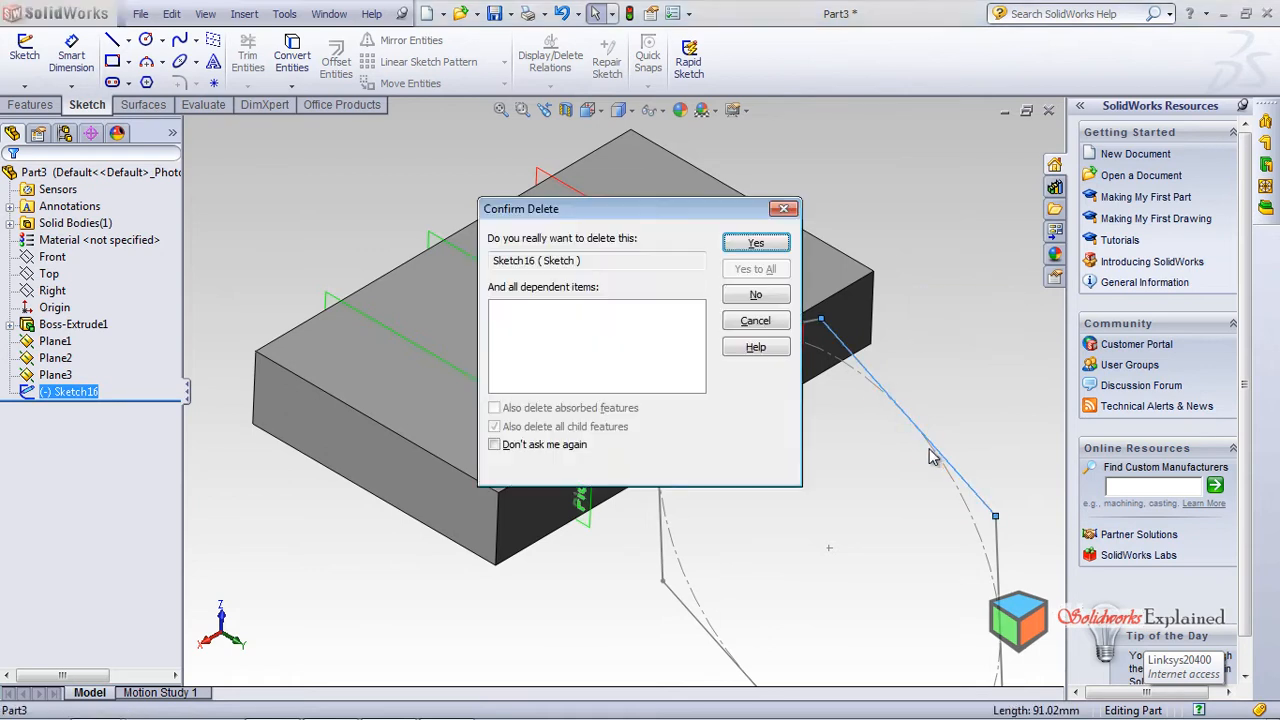
{"action": "key", "text": "Return"}
Step: Sketch a six-sided polygon with an inscribed circle about 32.4 mm in diameter on the plate's end face nearest Plane2
{"action": "middle_click_drag", "start_coordinate": [612, 500], "coordinate": [560, 470]}
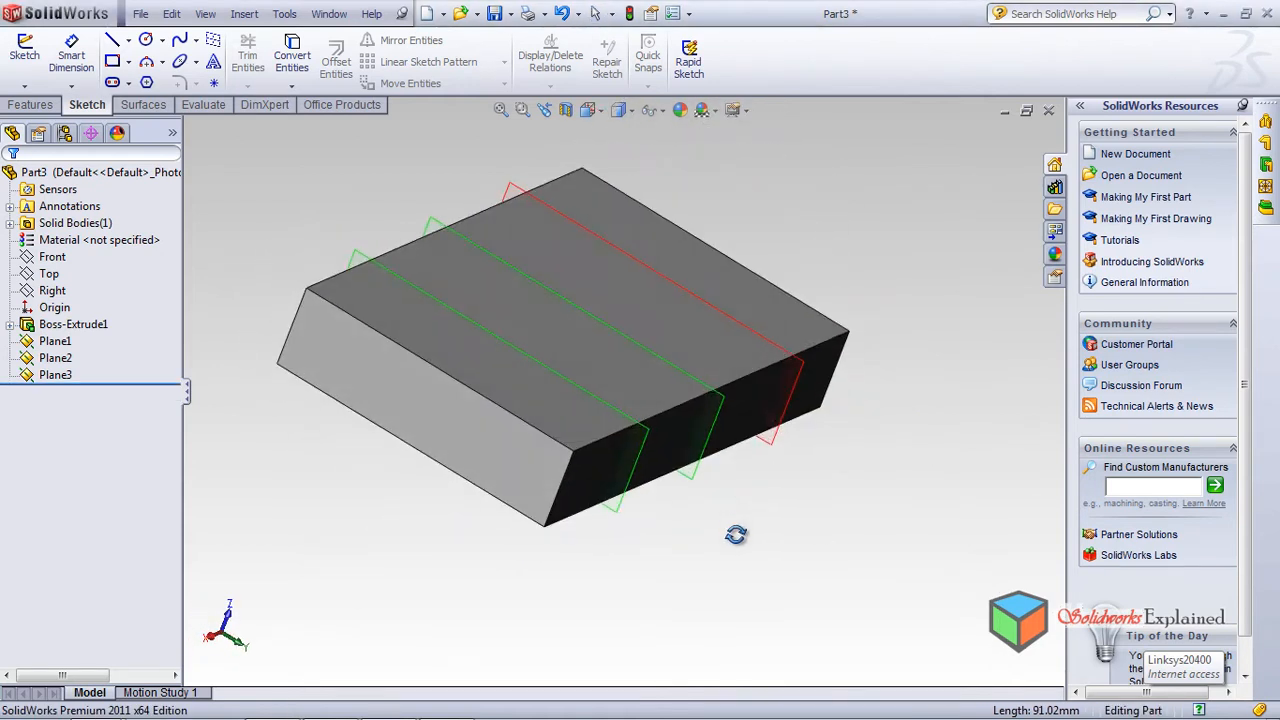
{"action": "left_click", "coordinate": [437, 430]}
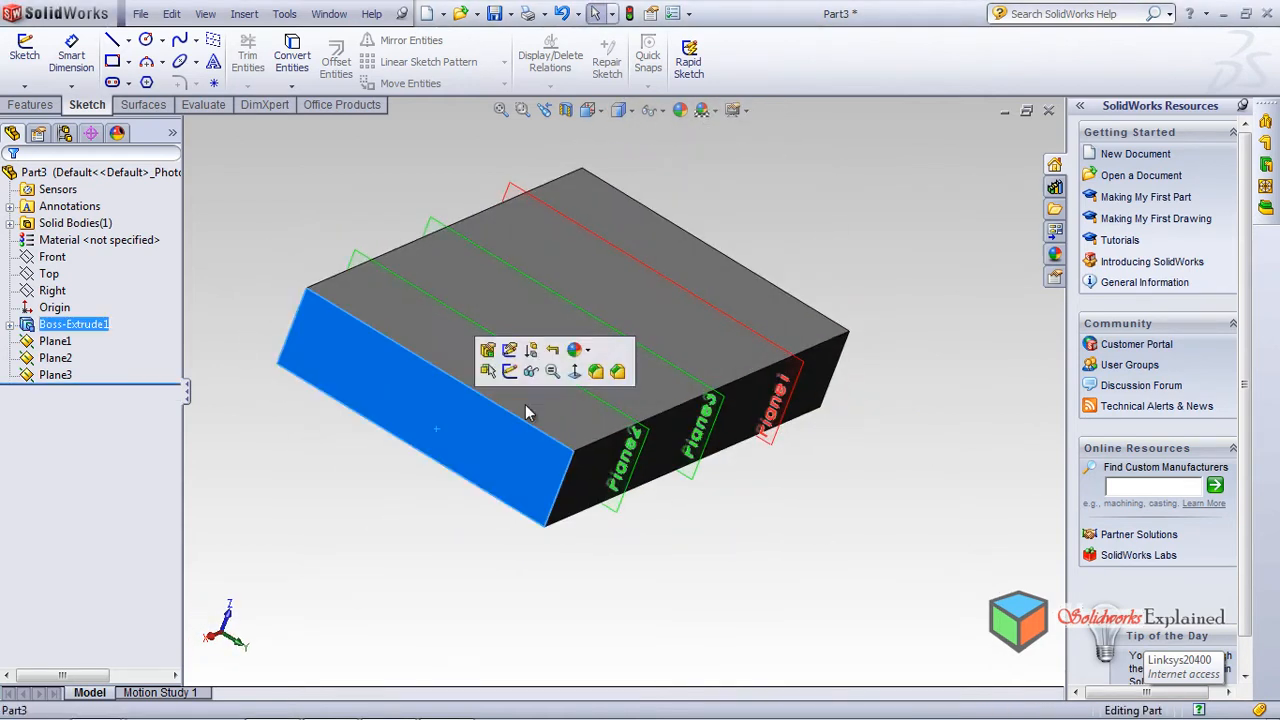
{"action": "left_click", "coordinate": [147, 82]}
{"action": "left_click", "coordinate": [399, 394]}
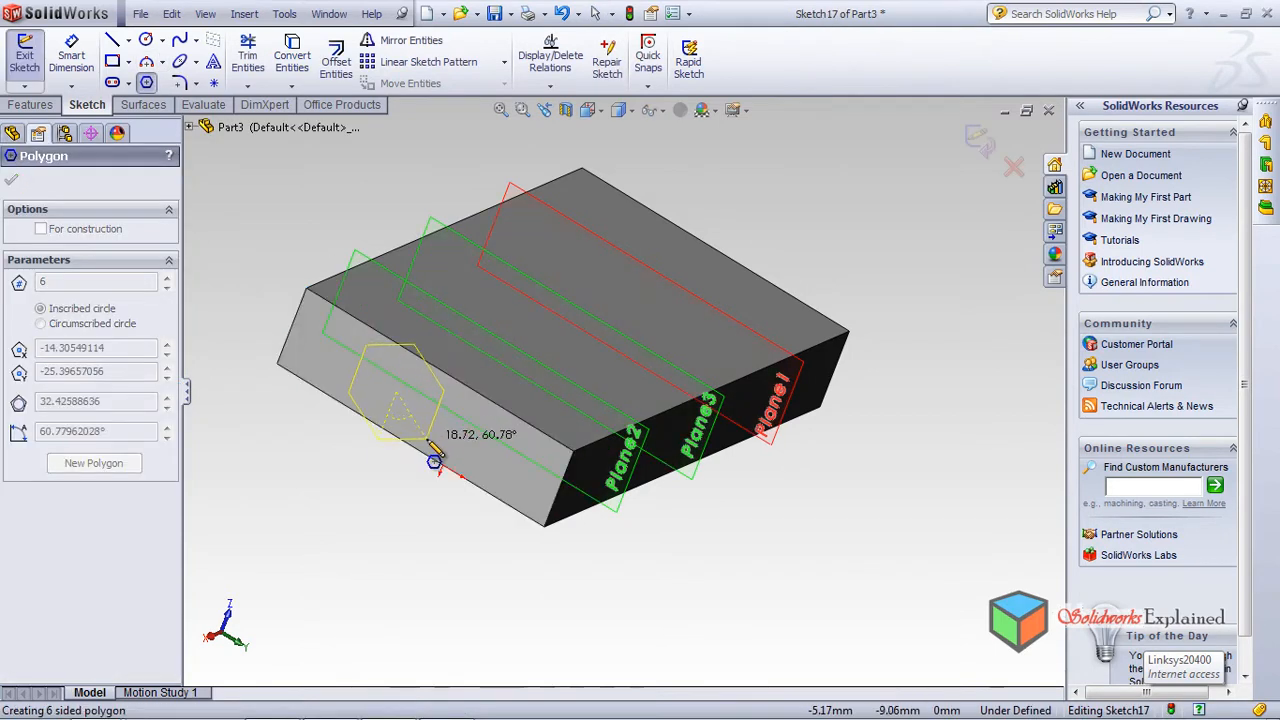
{"action": "left_click", "coordinate": [428, 441]}
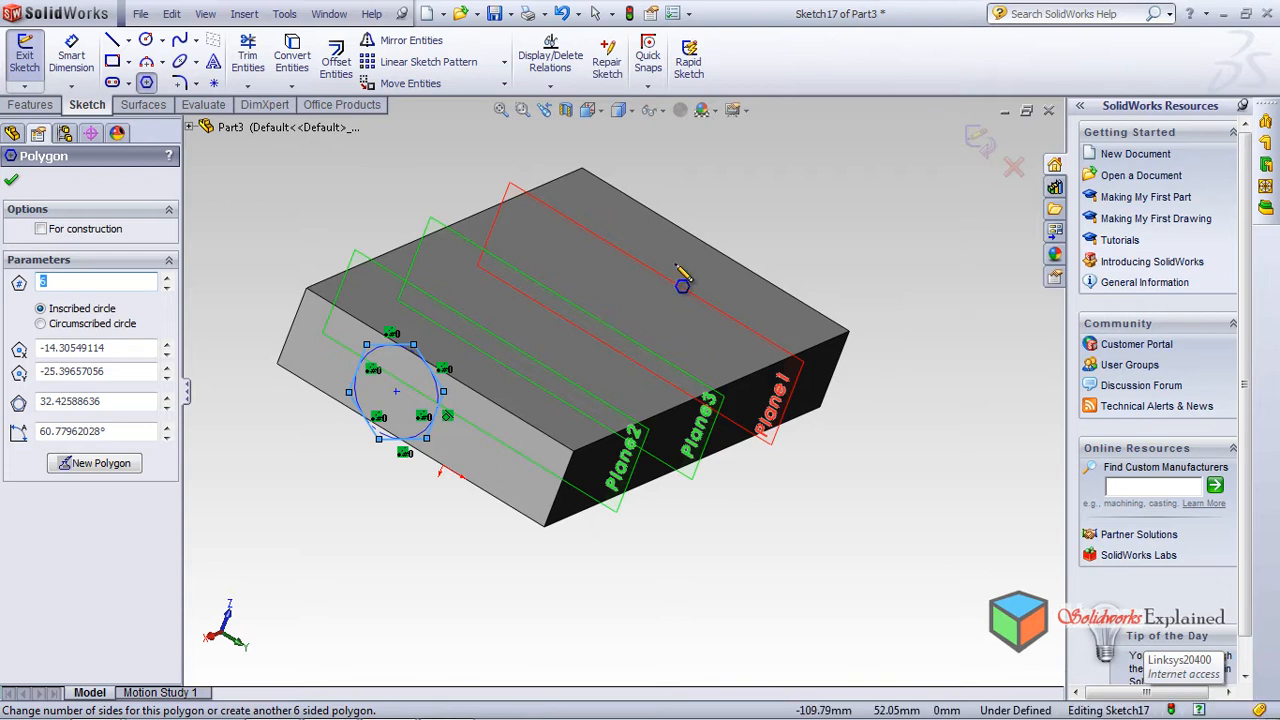
{"action": "left_click", "coordinate": [978, 138]}
Step: Sketch a hexagon with an inscribed circle about 20.2 mm in diameter on the plate's opposite end face, nearest Plane1
{"action": "mouse_move", "coordinate": [837, 403]}
{"action": "middle_mouse_down"}
{"action": "mouse_move", "coordinate": [646, 537]}
{"action": "mouse_move", "coordinate": [673, 551]}
{"action": "middle_mouse_up"}
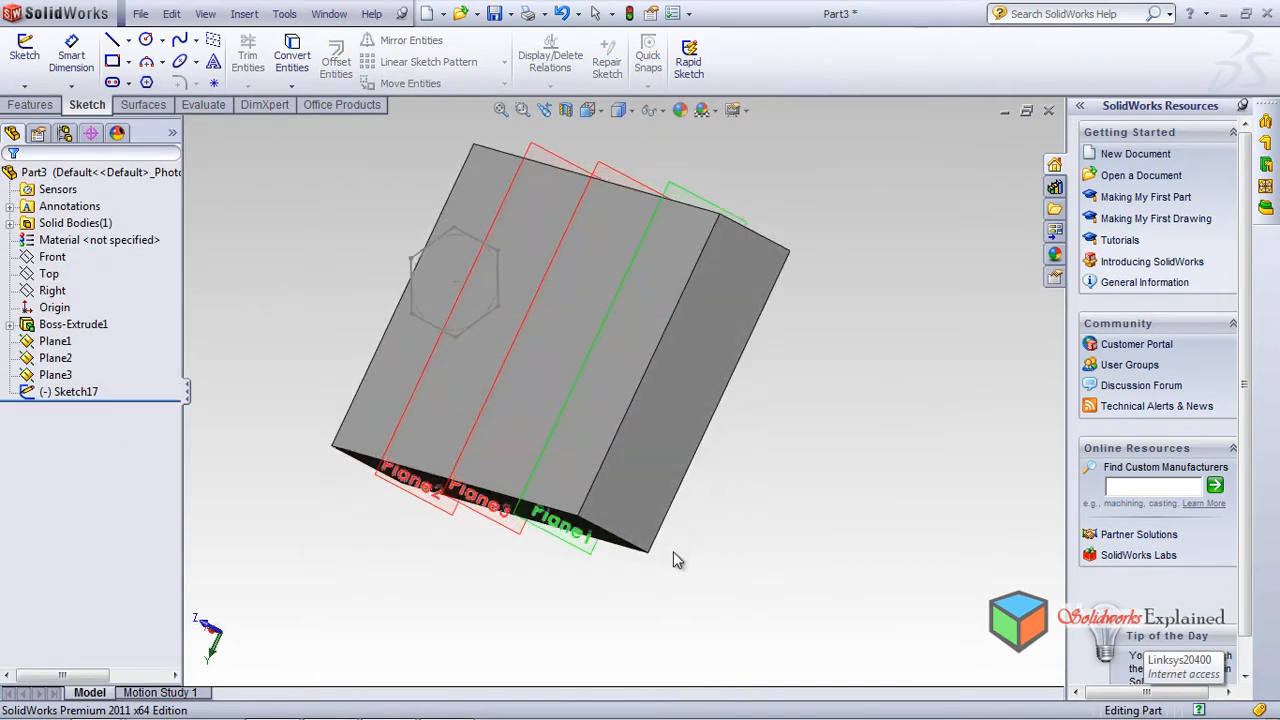
{"action": "left_click", "coordinate": [684, 378]}
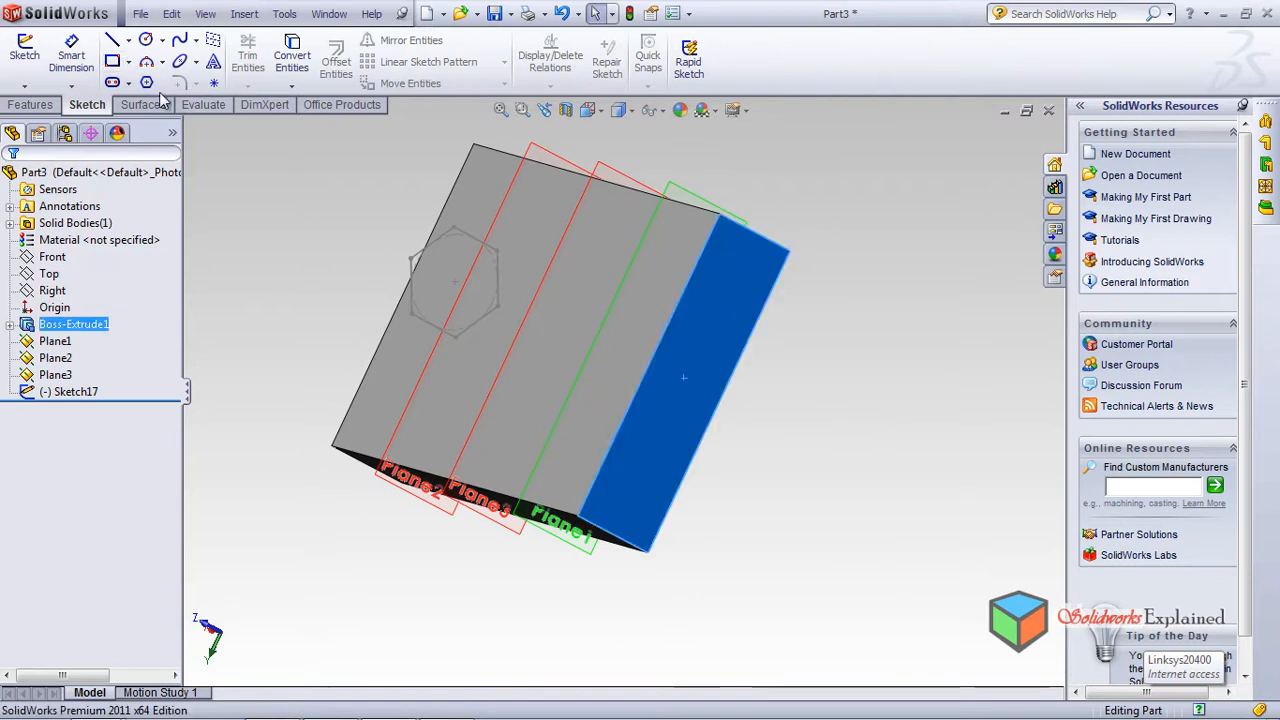
{"action": "left_click_drag", "start_coordinate": [686, 378], "coordinate": [716, 418]}
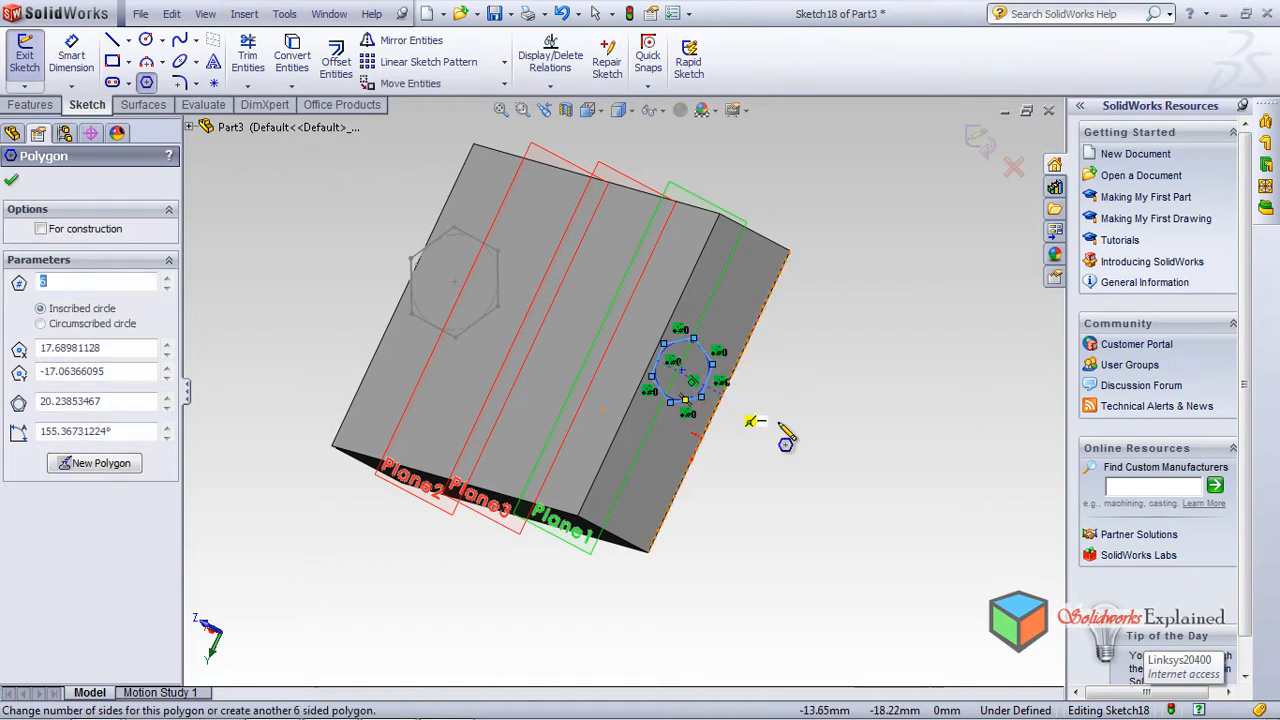
{"action": "left_click", "coordinate": [985, 146]}
Step: Sketch a small hexagon on Plane3 from the Left view, placed above the two end-face hexagons
{"action": "mouse_move", "coordinate": [798, 541]}
{"action": "middle_mouse_down"}
{"action": "mouse_move", "coordinate": [843, 471]}
{"action": "mouse_move", "coordinate": [955, 510]}
{"action": "middle_mouse_up"}
{"action": "left_click", "coordinate": [607, 370]}
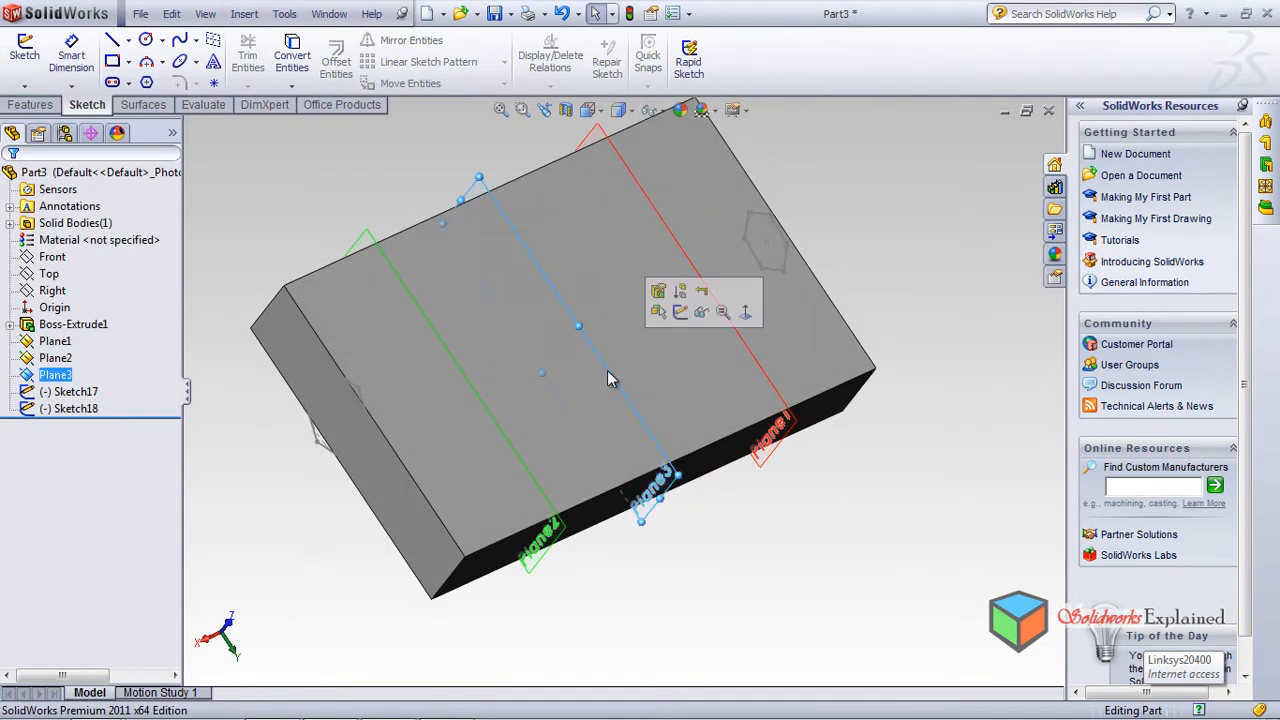
{"action": "left_click", "coordinate": [588, 110]}
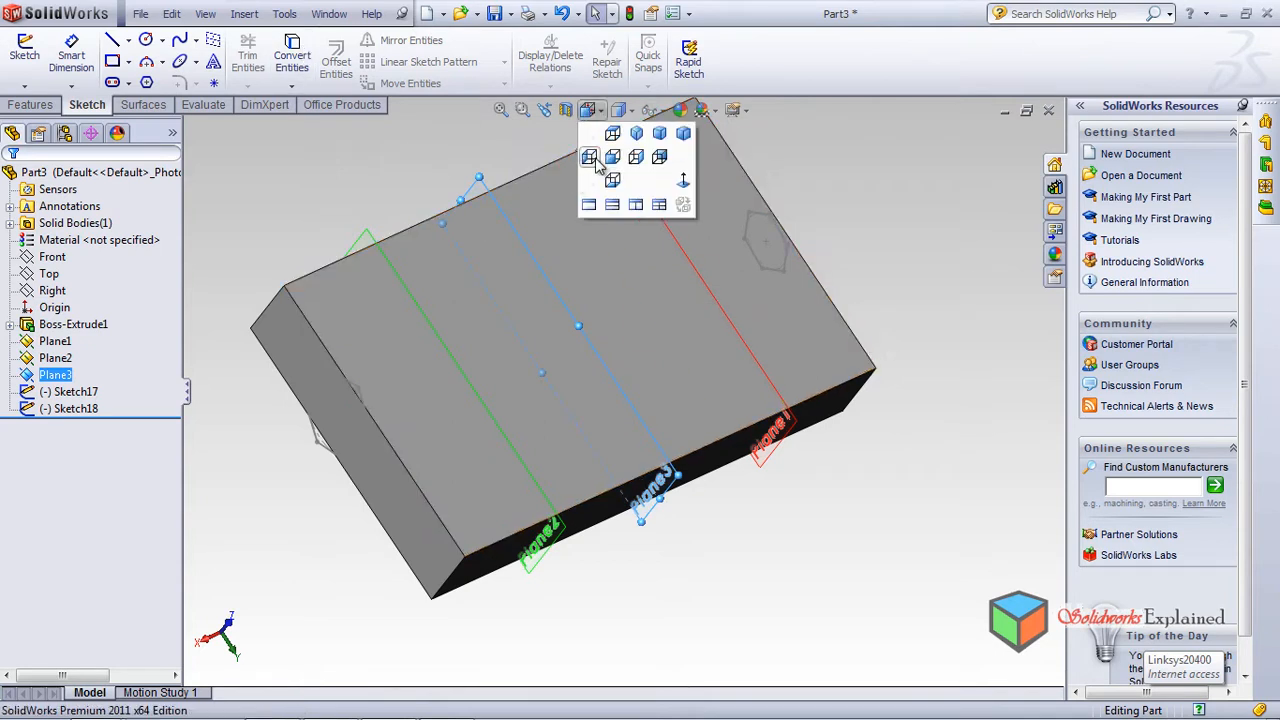
{"action": "left_click", "coordinate": [594, 158]}
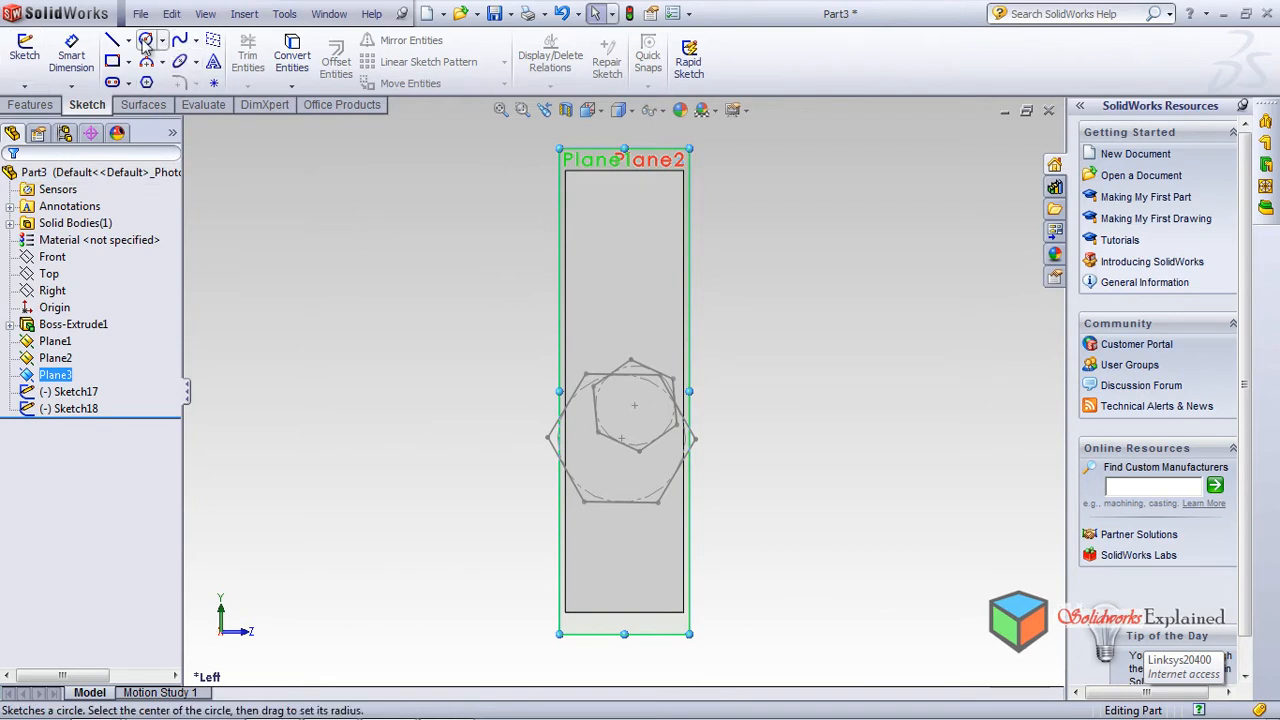
{"action": "left_click", "coordinate": [147, 83]}
{"action": "left_click_drag", "start_coordinate": [618, 278], "coordinate": [637, 318]}
{"action": "left_click", "coordinate": [978, 140]}
Step: Create a lofted cut through the three hexagon profiles in the order Sketch18, Sketch19, Sketch17
{"action": "middle_click_drag", "start_coordinate": [845, 419], "coordinate": [738, 398]}
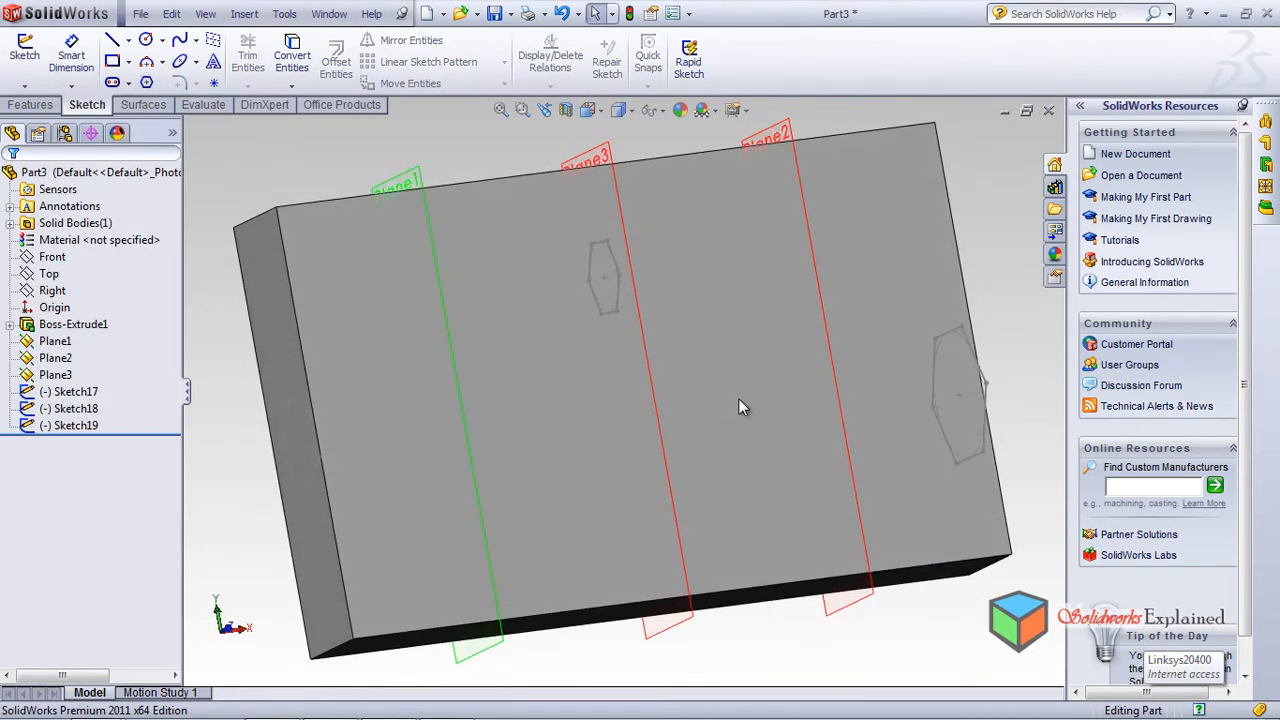
{"action": "left_click", "coordinate": [205, 14]}
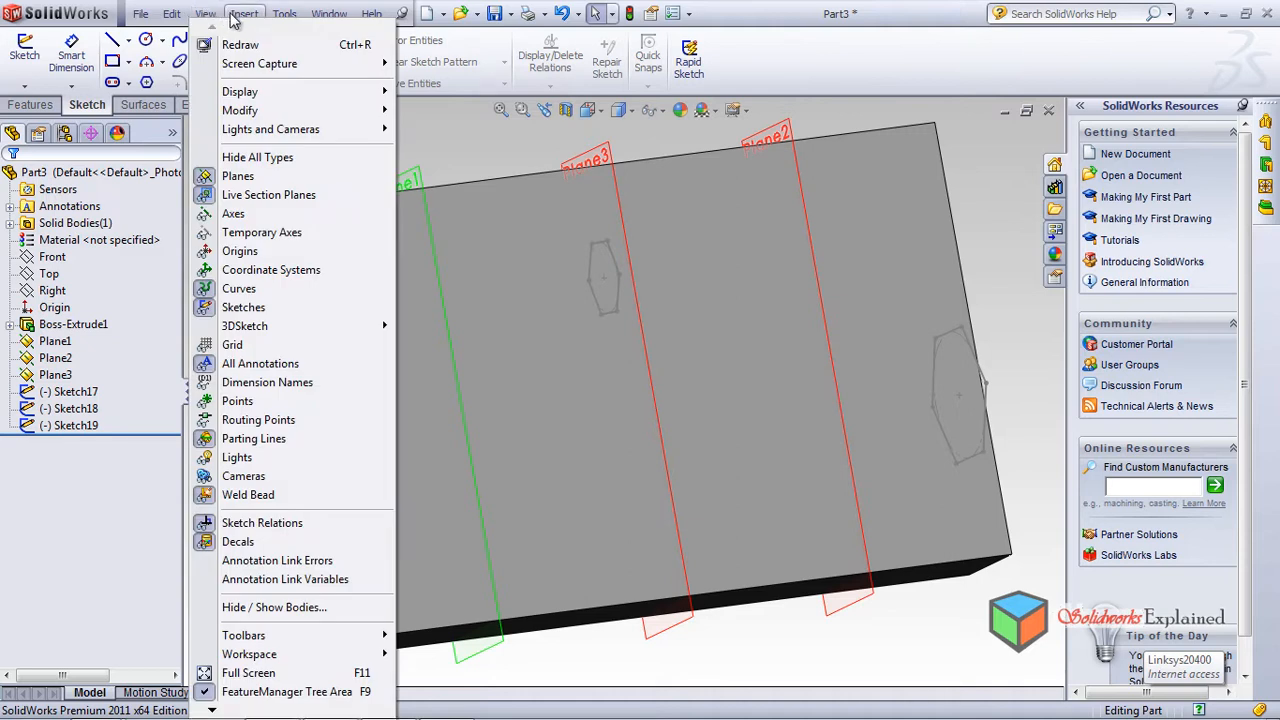
{"action": "mouse_move", "coordinate": [234, 20]}
{"action": "mouse_move", "coordinate": [290, 57]}
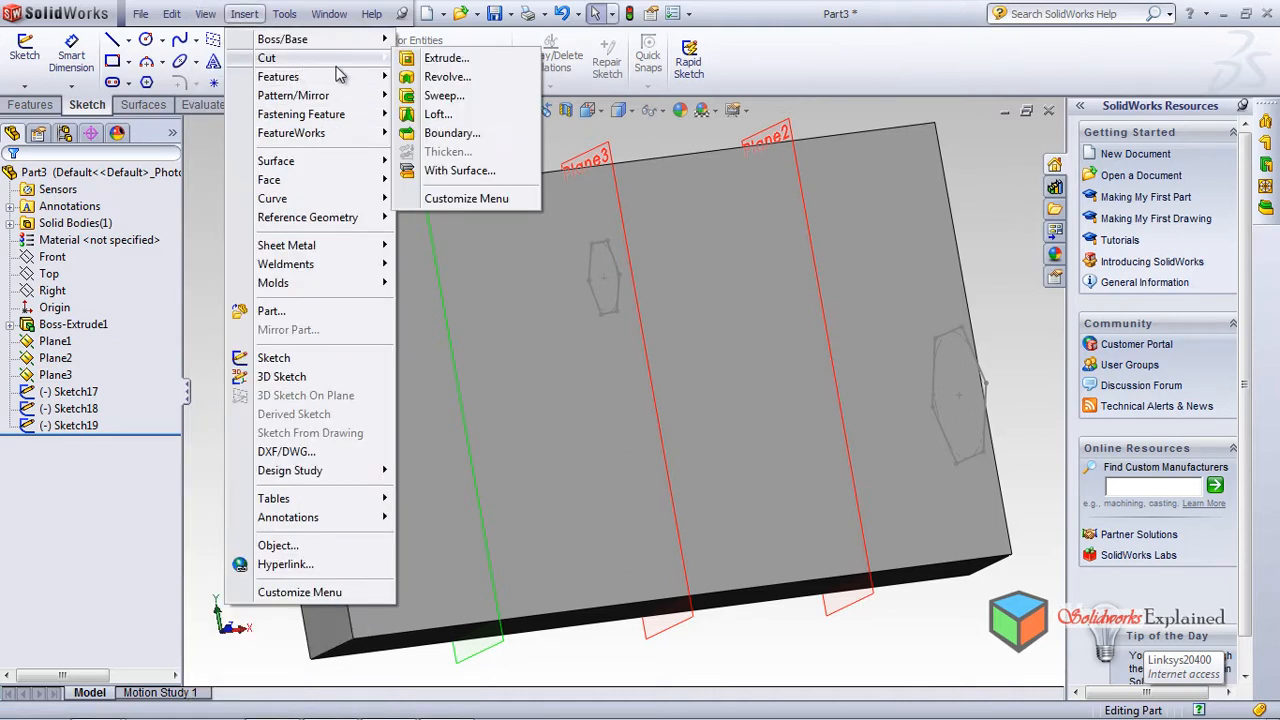
{"action": "left_click", "coordinate": [470, 116]}
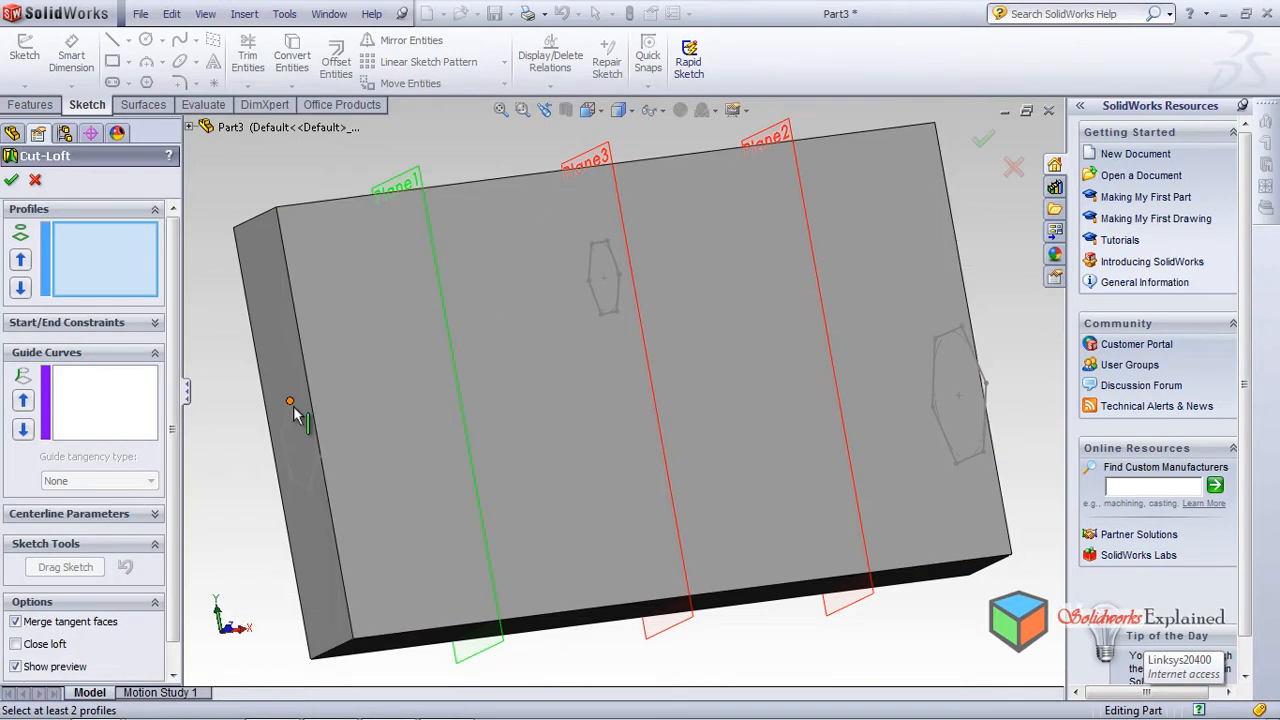
{"action": "left_click", "coordinate": [604, 248]}
{"action": "left_click", "coordinate": [958, 328]}
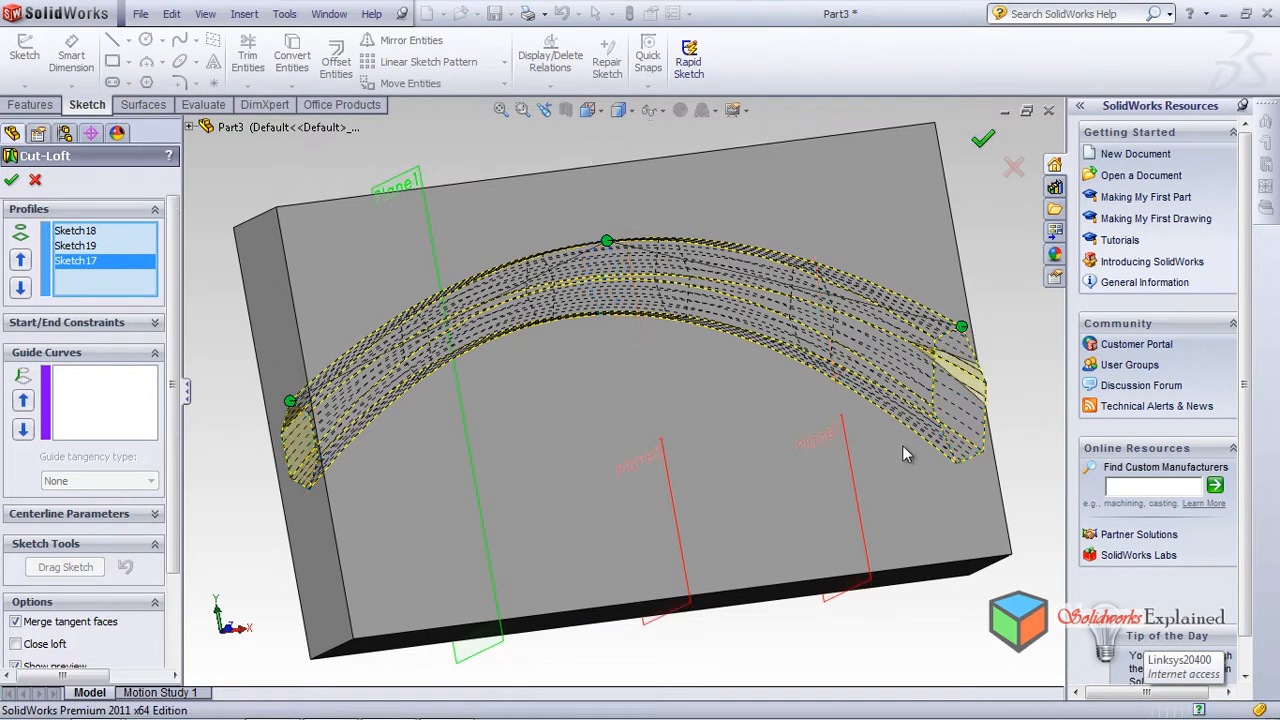
{"action": "middle_click_drag", "start_coordinate": [713, 562], "coordinate": [590, 188]}
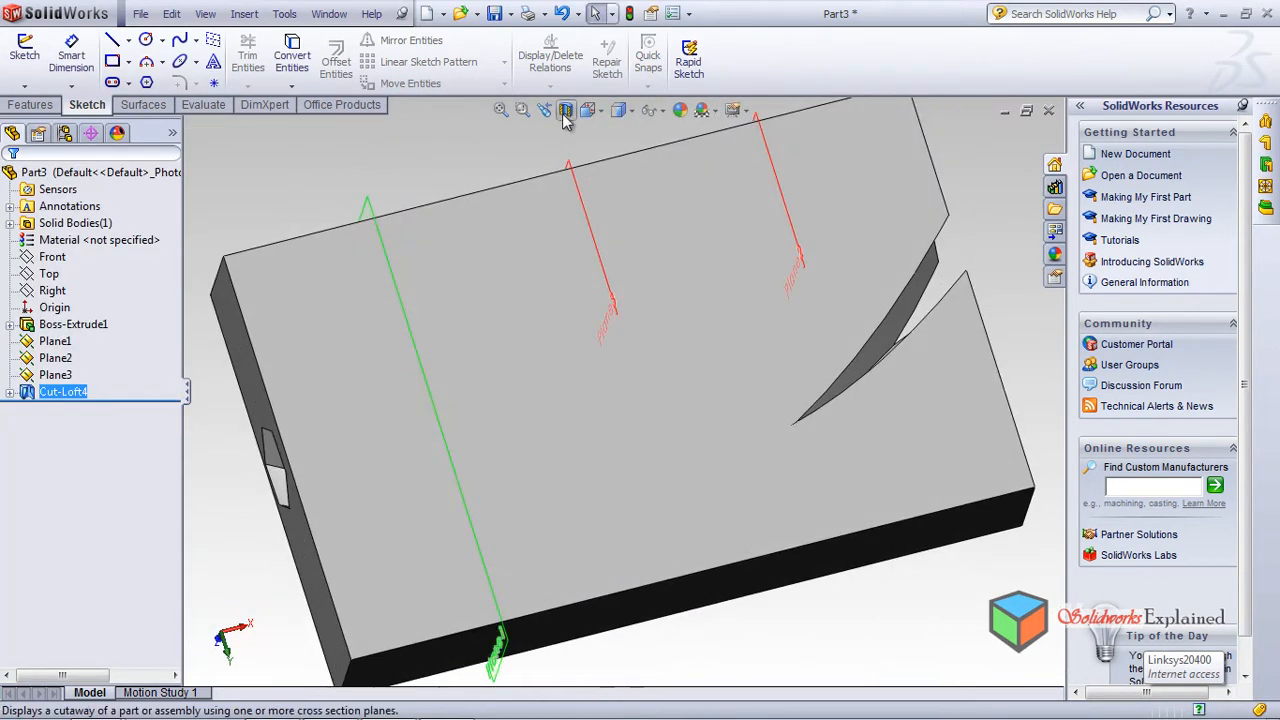
Step: Section the plate along the Front plane at a 9 mm offset and examine the curved lofted cut from several angles
{"action": "left_click", "coordinate": [565, 113]}
{"action": "middle_click_drag", "start_coordinate": [659, 387], "coordinate": [806, 695]}
{"action": "middle_click_drag", "start_coordinate": [818, 422], "coordinate": [815, 551]}
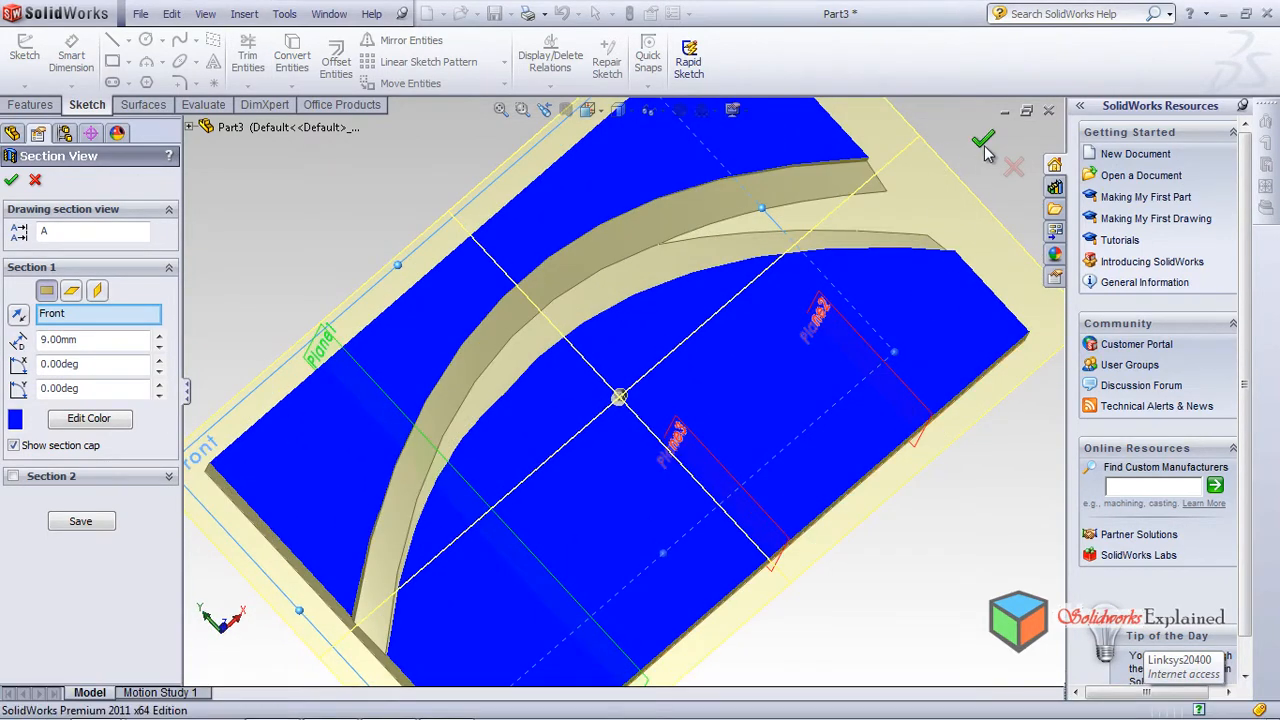
{"action": "left_click", "coordinate": [983, 140]}
{"action": "middle_click_drag", "start_coordinate": [818, 344], "coordinate": [565, 418]}
{"action": "scroll", "coordinate": [565, 418], "scroll_direction": "down", "scroll_amount": 3}
{"action": "middle_click_drag", "start_coordinate": [574, 498], "coordinate": [588, 450]}
{"action": "middle_click_drag", "start_coordinate": [651, 380], "coordinate": [603, 345]}
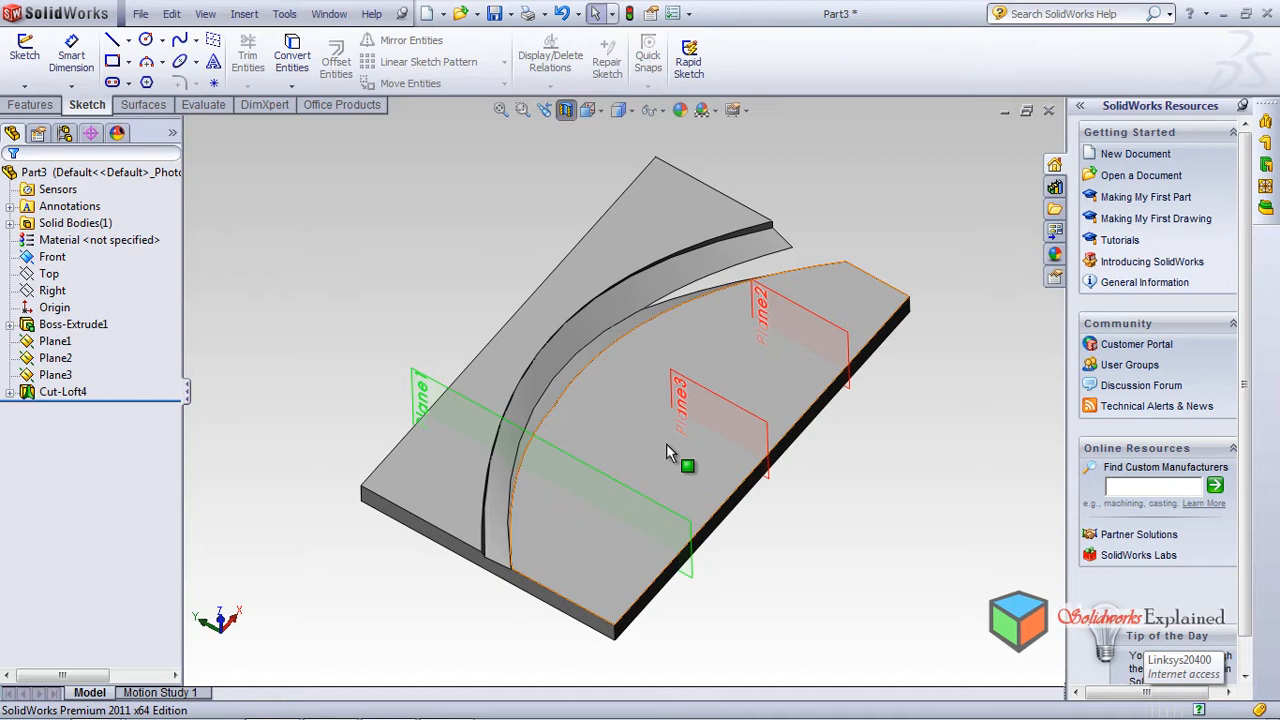
Step: Delete the Cut-Loft4 feature while keeping its hexagon profile sketches
{"action": "right_click", "coordinate": [62, 392]}
{"action": "left_click", "coordinate": [114, 483]}
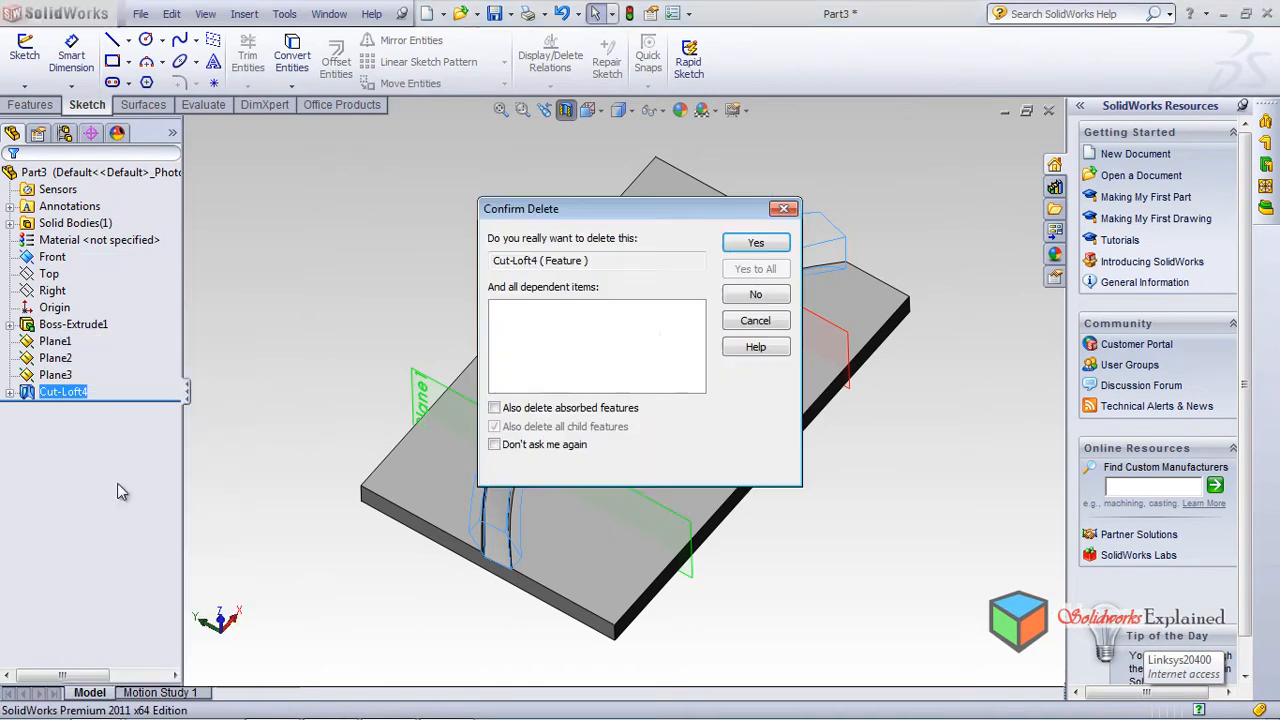
{"action": "left_click", "coordinate": [756, 245]}
Step: Delete the hexagon profile sketch on Plane3, Sketch19
{"action": "mouse_move", "coordinate": [757, 249]}
{"action": "middle_mouse_down"}
{"action": "mouse_move", "coordinate": [397, 237]}
{"action": "mouse_move", "coordinate": [376, 178]}
{"action": "mouse_move", "coordinate": [308, 186]}
{"action": "middle_mouse_up"}
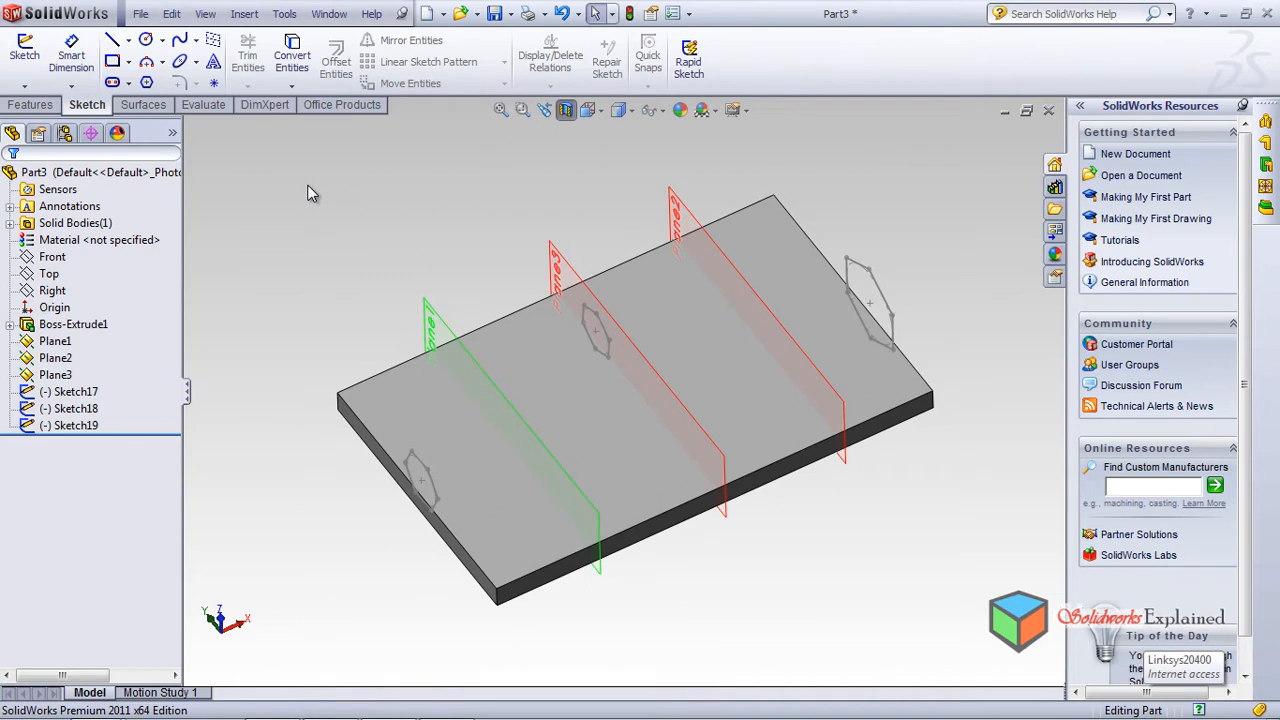
{"action": "left_click", "coordinate": [605, 356]}
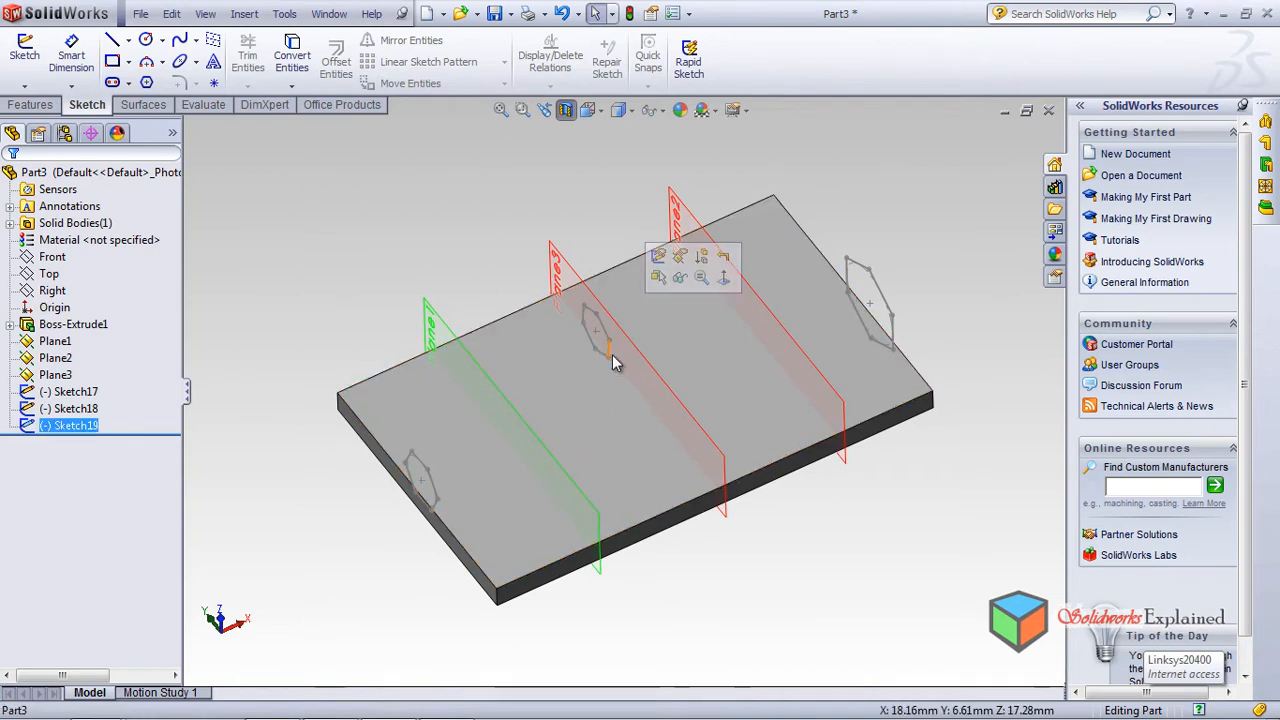
{"action": "left_click", "coordinate": [610, 357]}
{"action": "key", "text": "Delete"}
{"action": "key", "text": "Return"}
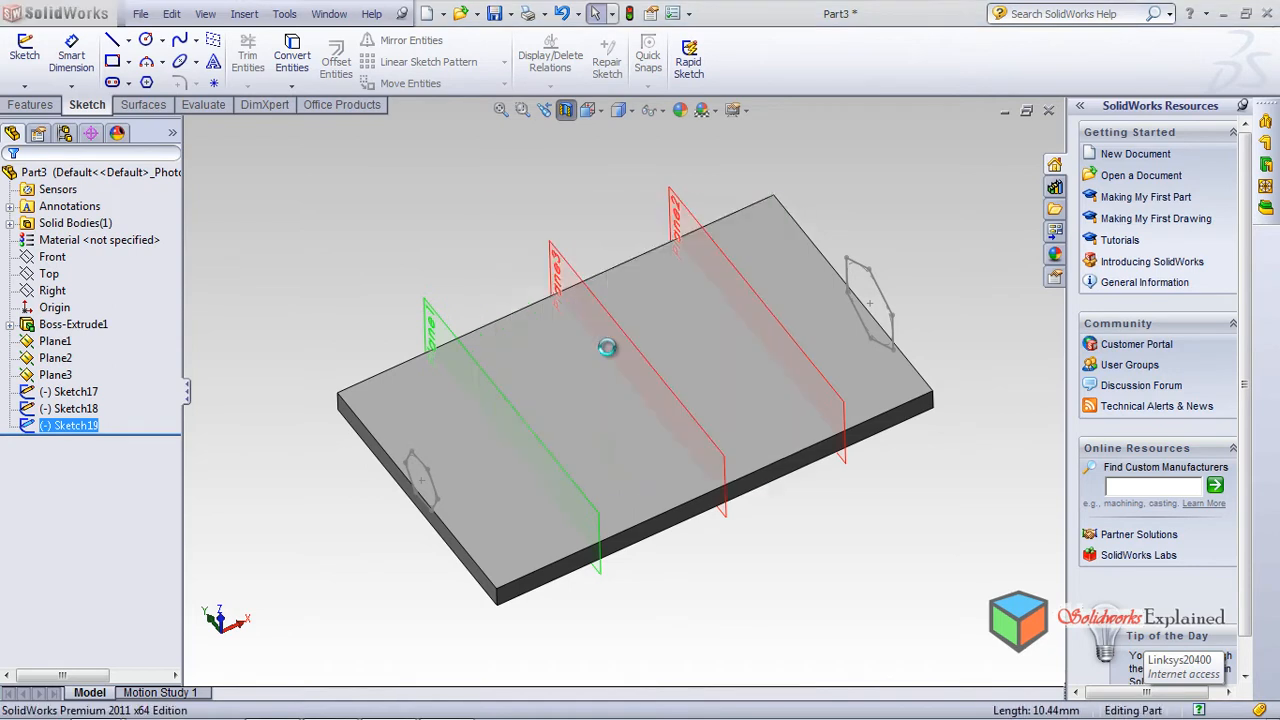
Step: Turn off the section view so the full plate is displayed
{"action": "middle_click_drag", "start_coordinate": [752, 498], "coordinate": [779, 499]}
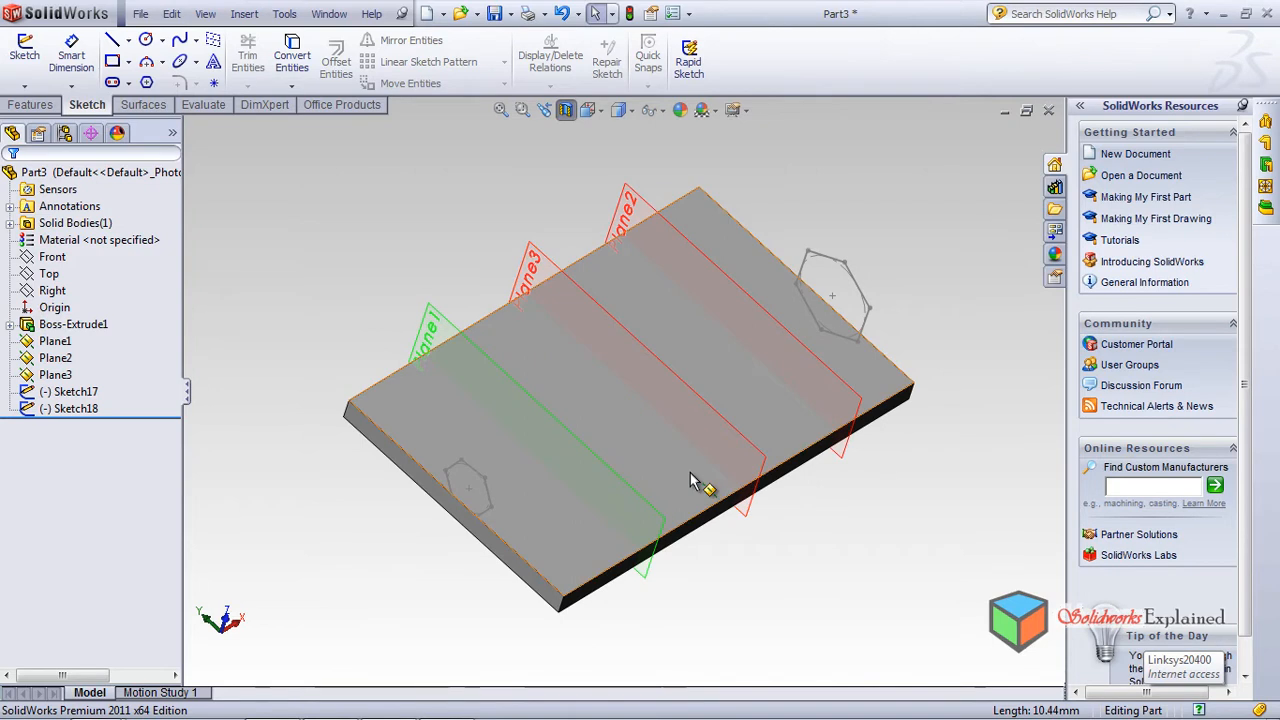
{"action": "left_click", "coordinate": [556, 432]}
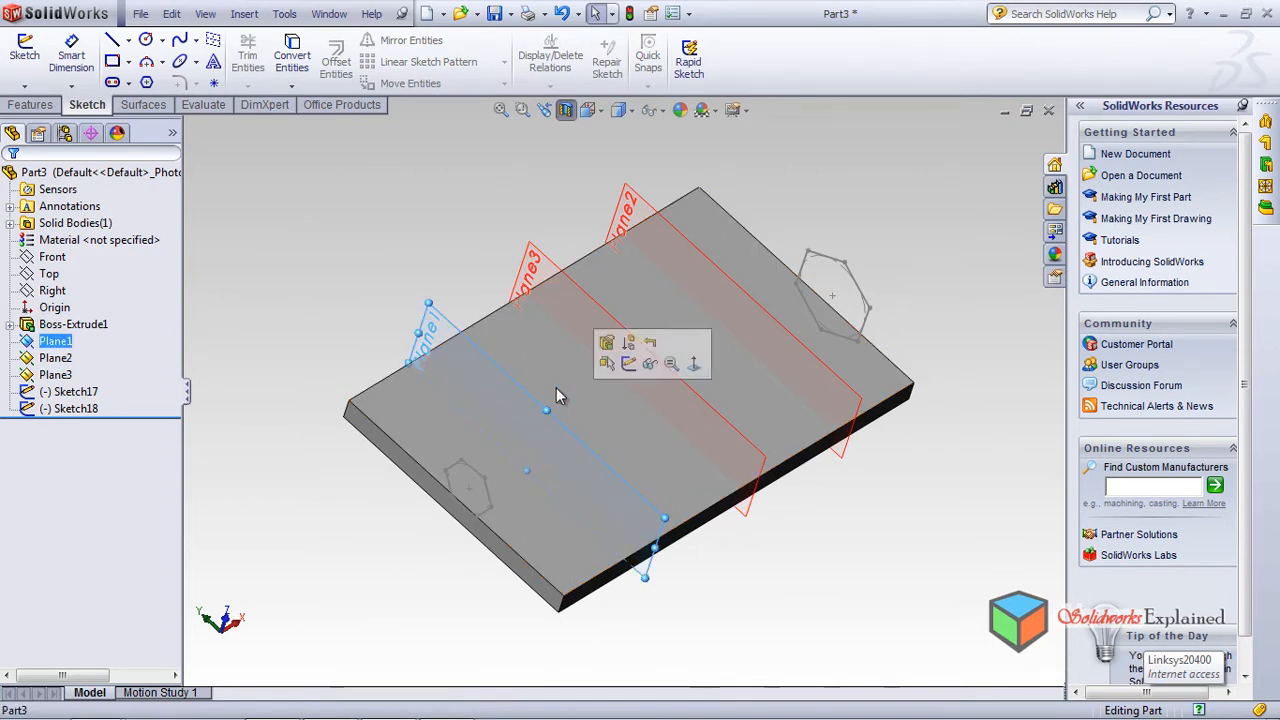
{"action": "left_click", "coordinate": [566, 114]}
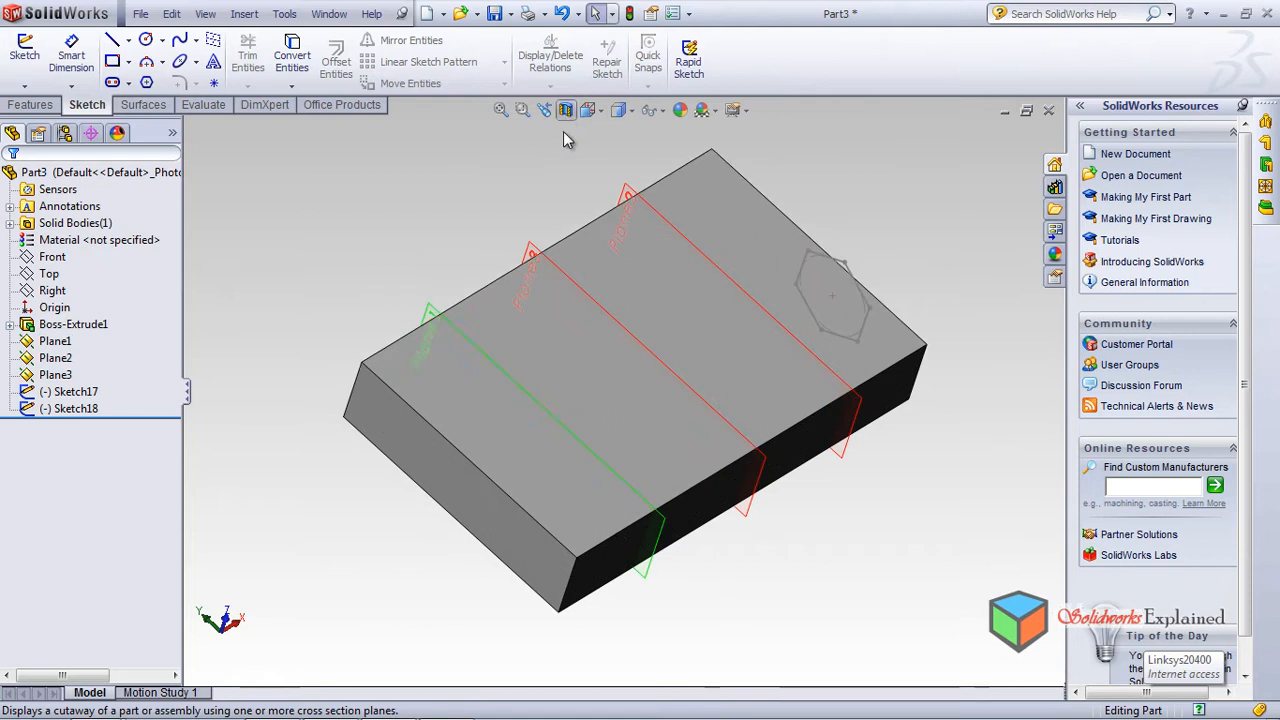
Step: Sketch a hexagon with an inscribed circle of about 20.5 mm on Plane1, viewed from the left, and close the sketch
{"action": "left_click", "coordinate": [558, 426]}
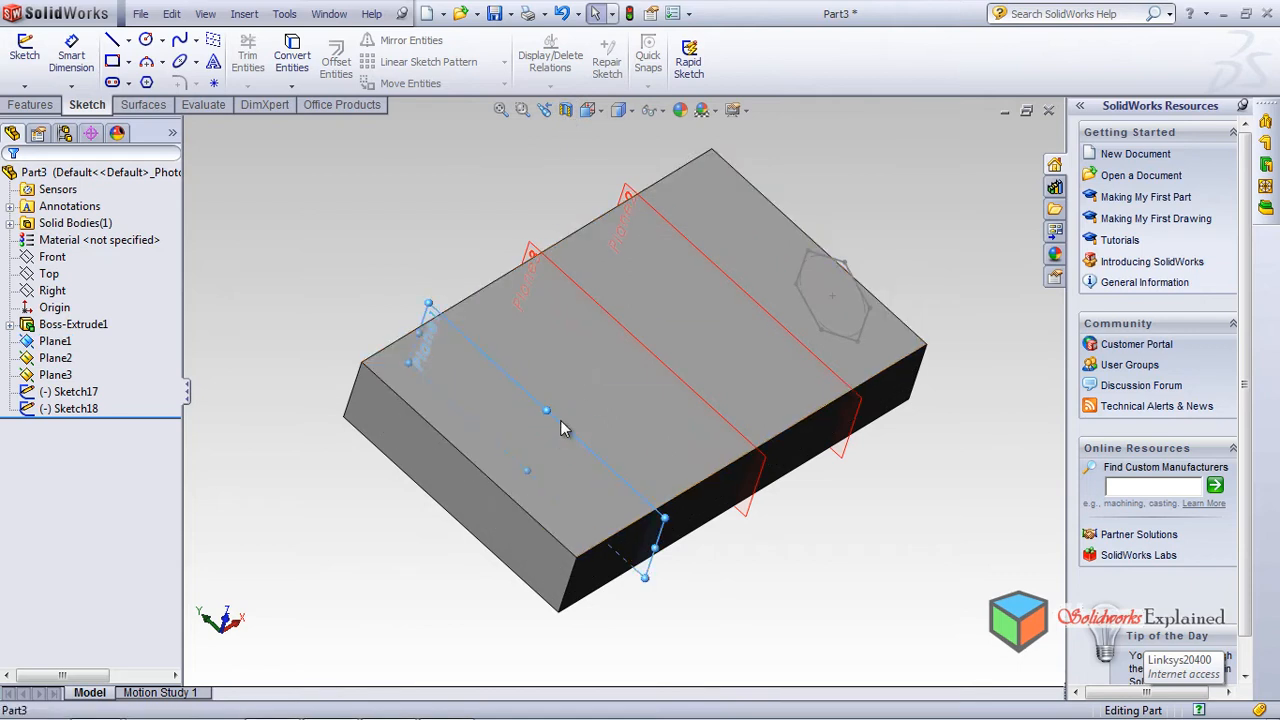
{"action": "left_click", "coordinate": [588, 110]}
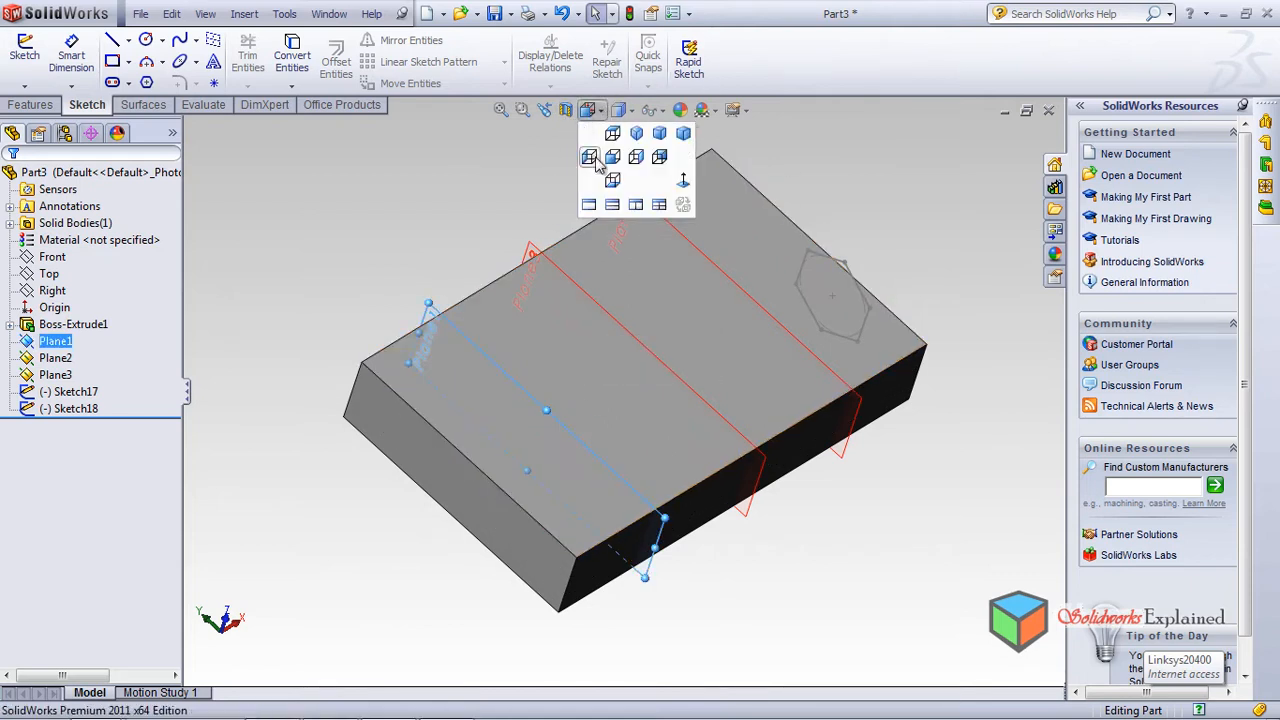
{"action": "left_click", "coordinate": [595, 158]}
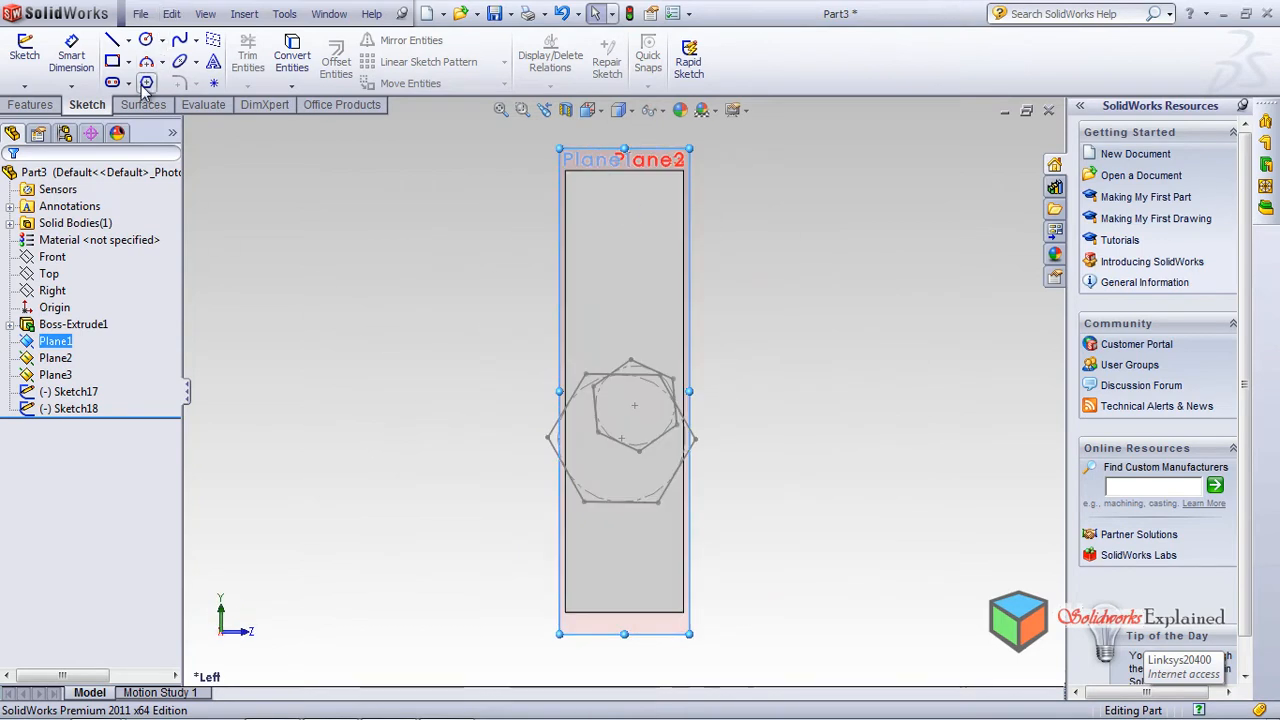
{"action": "left_click", "coordinate": [146, 83]}
{"action": "left_click_drag", "start_coordinate": [630, 440], "coordinate": [638, 478]}
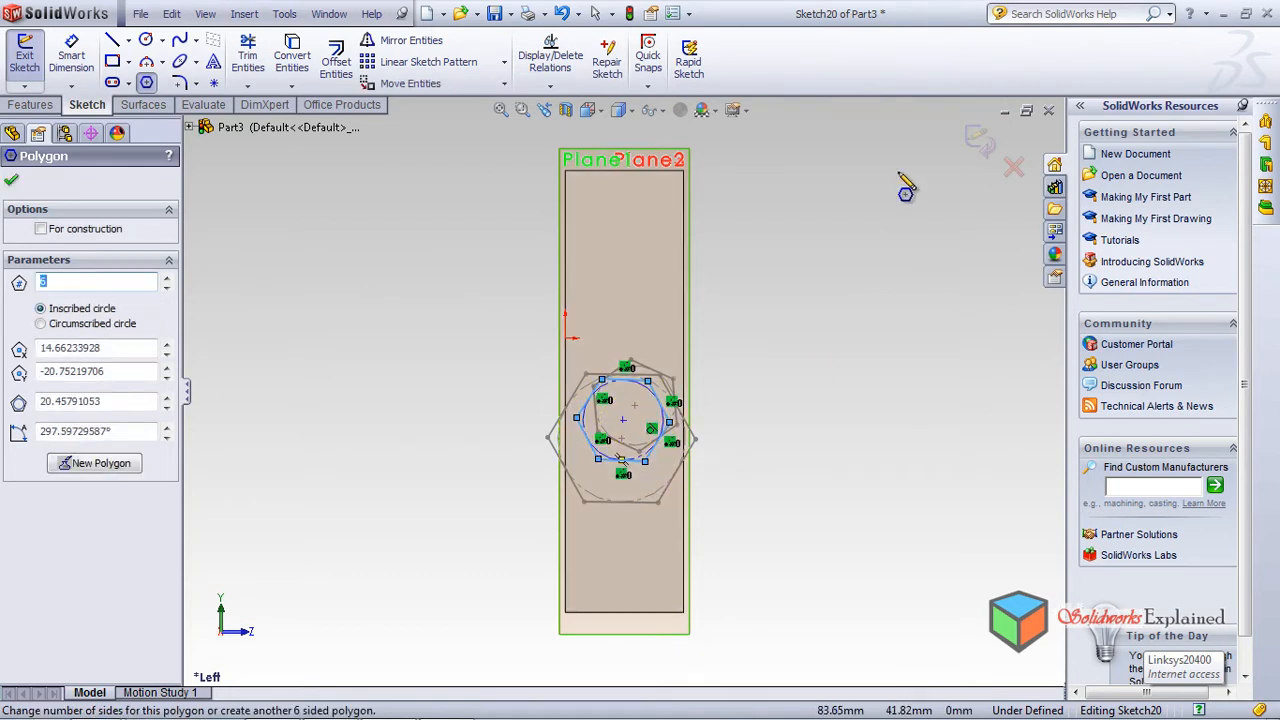
{"action": "left_click", "coordinate": [979, 140]}
Step: Sketch a six-sided inscribed-circle polygon on Plane3, overlapping the Plane1 hexagon in the left view, and close the sketch
{"action": "mouse_move", "coordinate": [856, 345]}
{"action": "middle_mouse_down"}
{"action": "mouse_move", "coordinate": [751, 351]}
{"action": "mouse_move", "coordinate": [747, 308]}
{"action": "mouse_move", "coordinate": [720, 408]}
{"action": "middle_mouse_up"}
{"action": "left_click", "coordinate": [655, 432]}
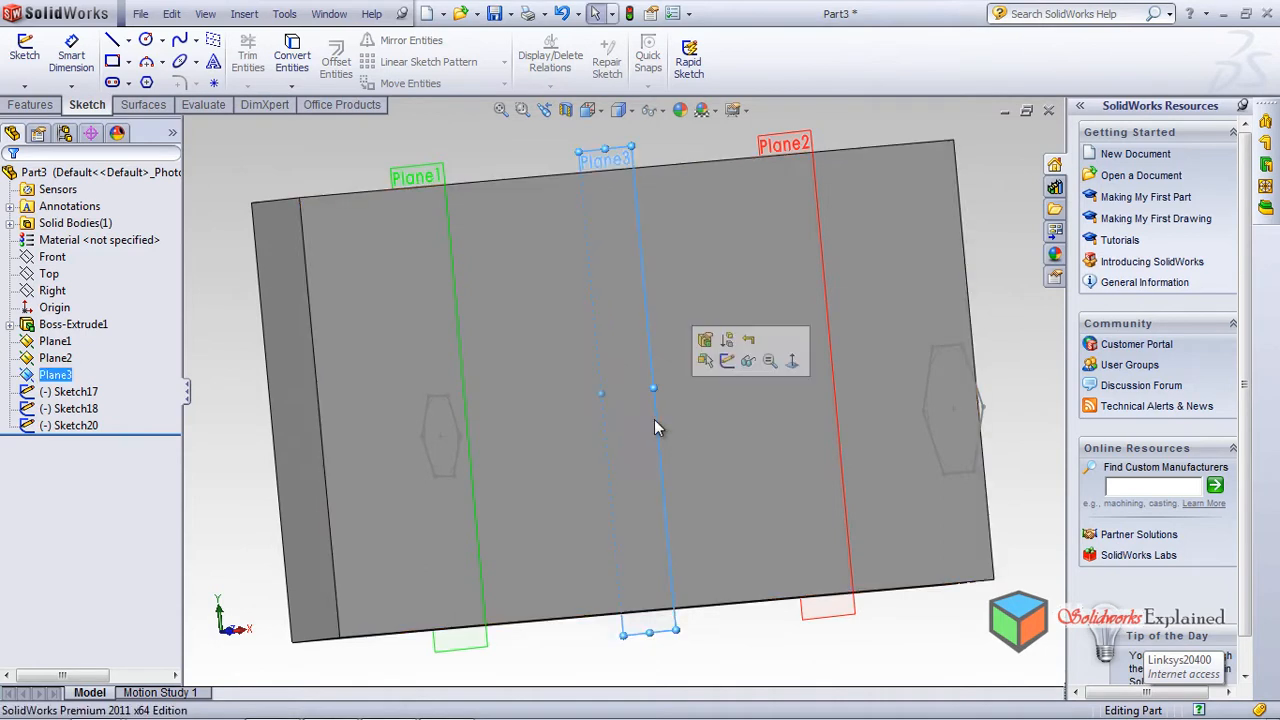
{"action": "left_click", "coordinate": [592, 110]}
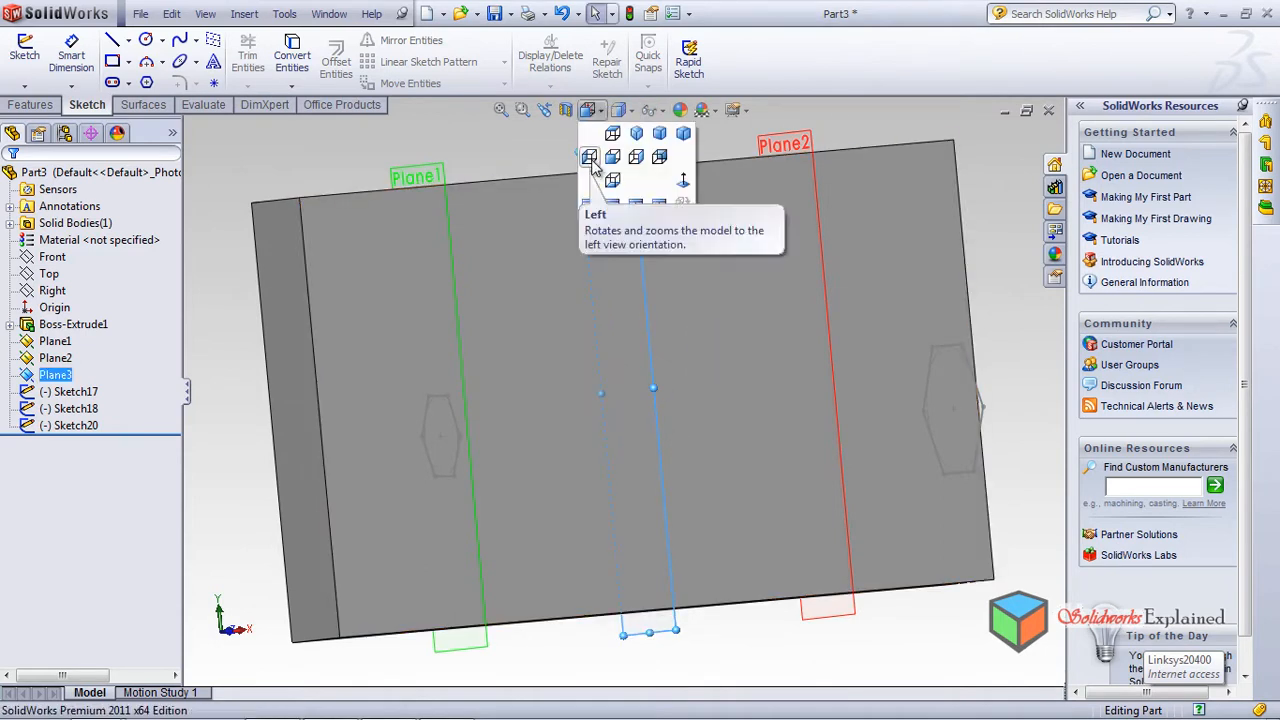
{"action": "left_click", "coordinate": [590, 157]}
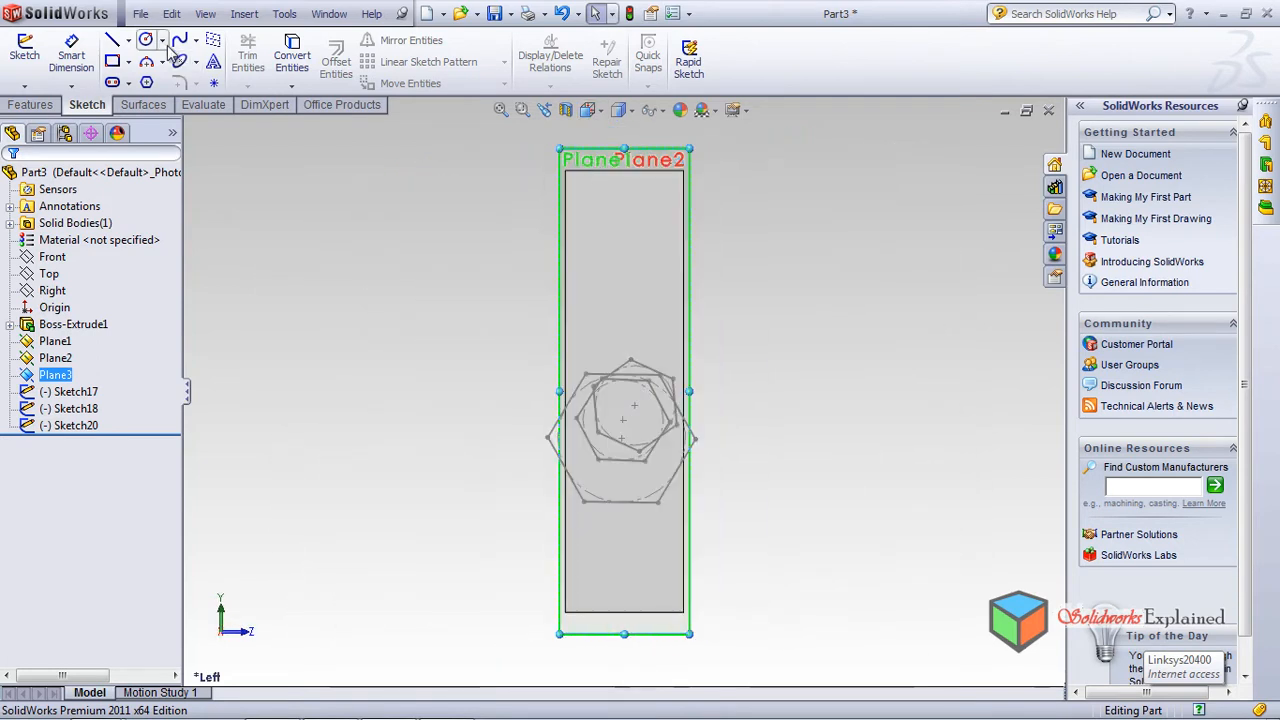
{"action": "left_click", "coordinate": [146, 82]}
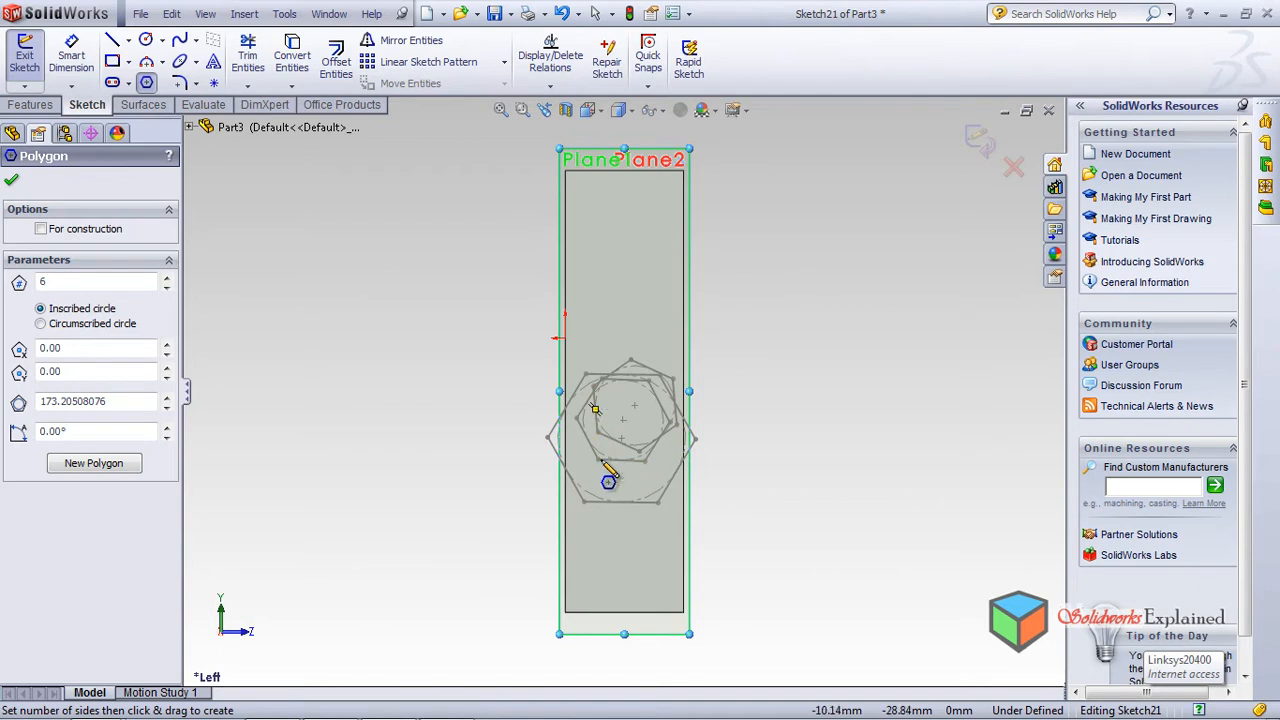
{"action": "left_click_drag", "start_coordinate": [606, 424], "coordinate": [629, 447]}
{"action": "left_click", "coordinate": [983, 148]}
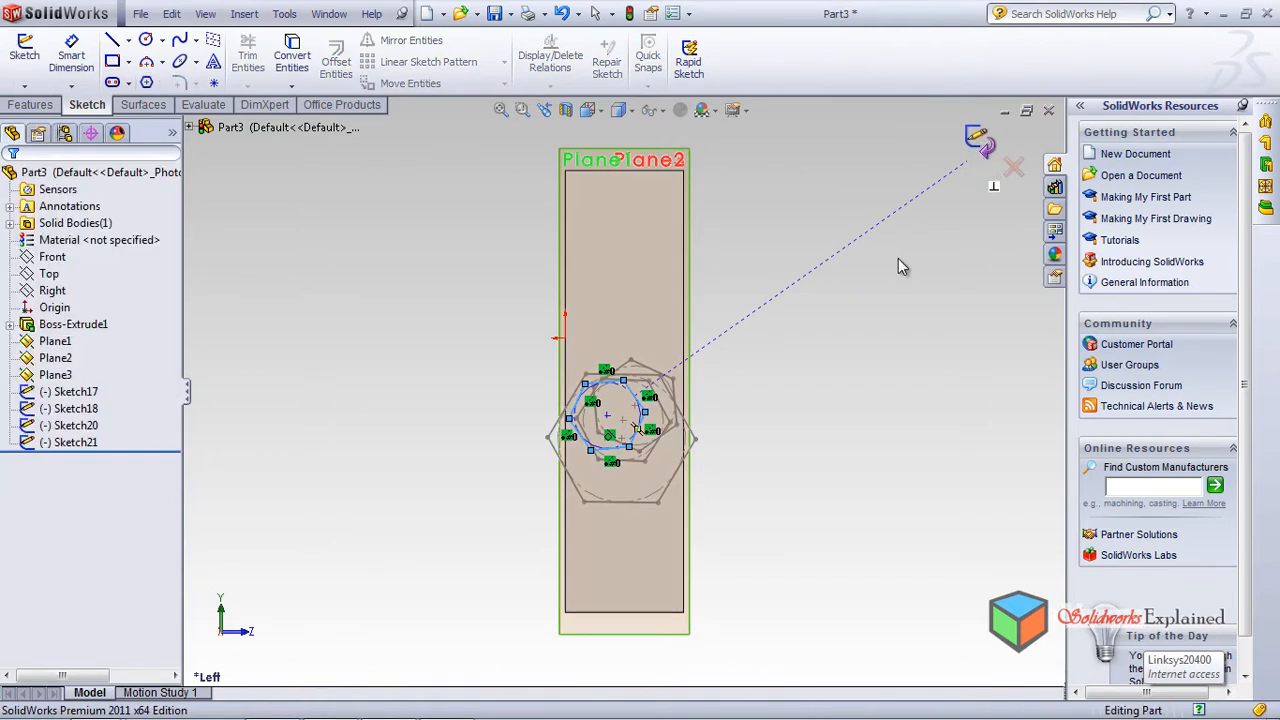
Step: Sketch a smaller hexagon with an inscribed circle of about 12 mm on Plane2 and close the sketch
{"action": "mouse_move", "coordinate": [820, 456]}
{"action": "middle_mouse_down"}
{"action": "mouse_move", "coordinate": [746, 471]}
{"action": "mouse_move", "coordinate": [715, 458]}
{"action": "mouse_move", "coordinate": [725, 453]}
{"action": "middle_mouse_up"}
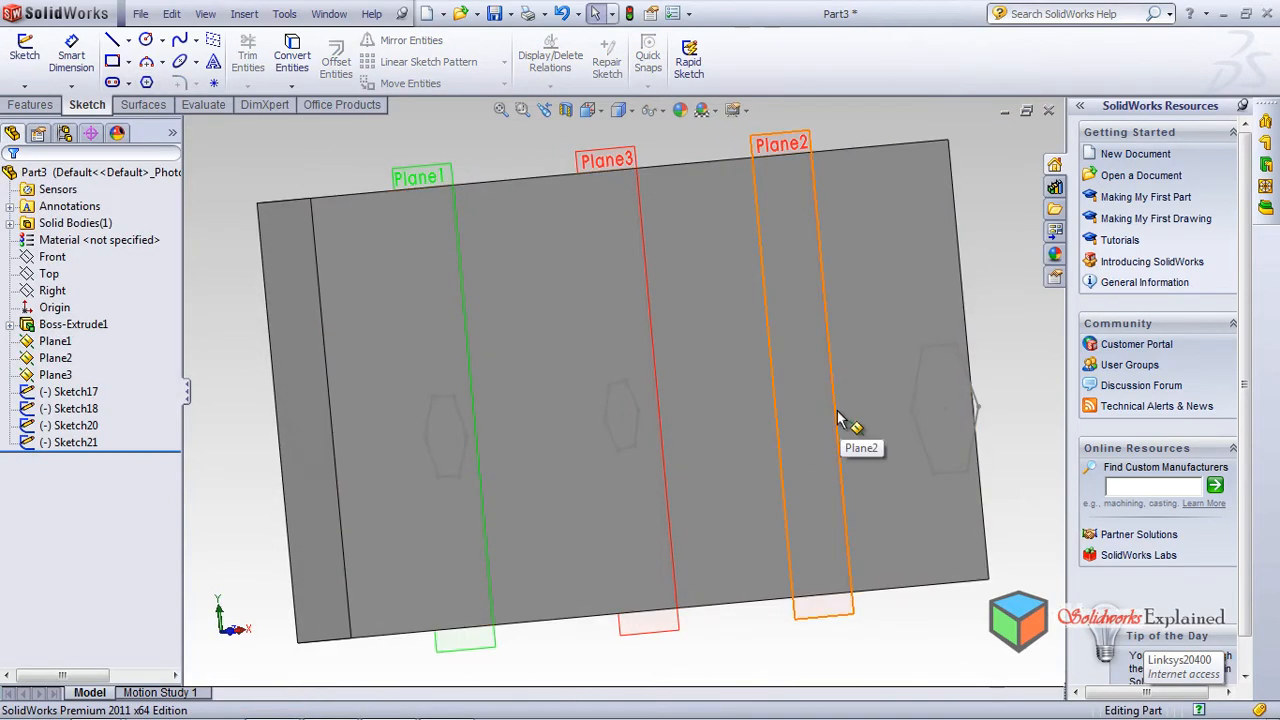
{"action": "left_click", "coordinate": [843, 420]}
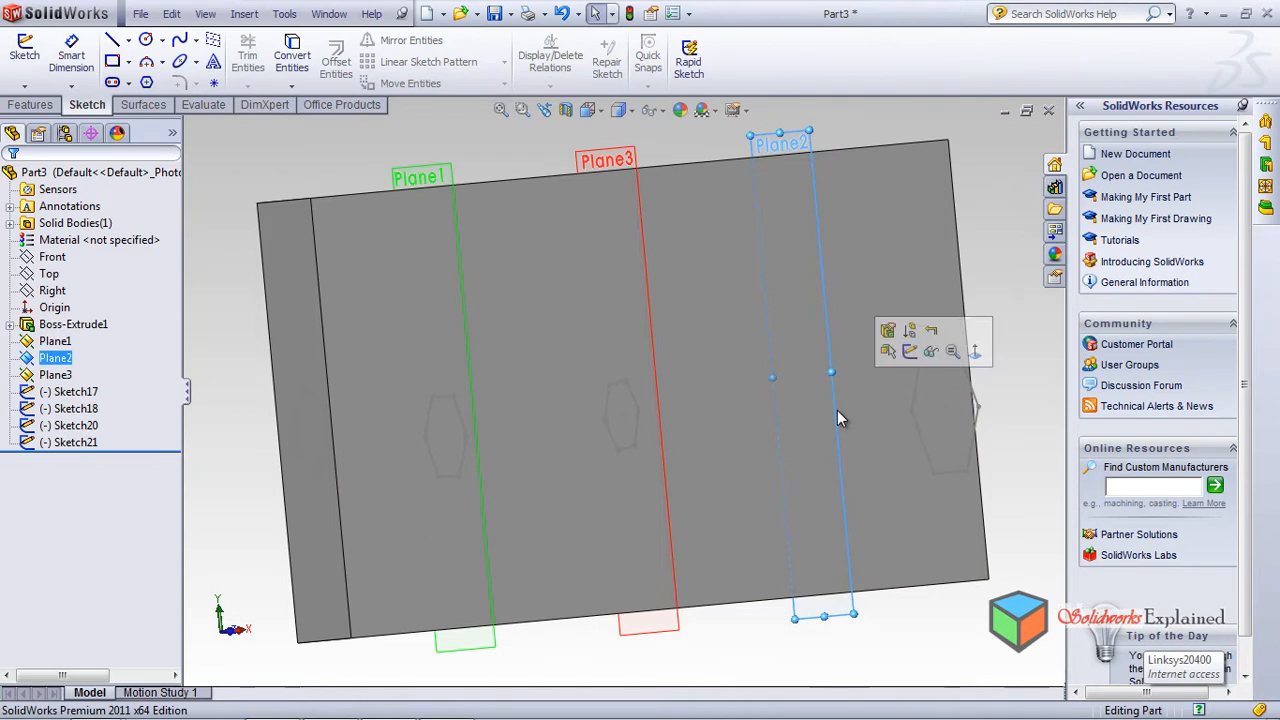
{"action": "left_click", "coordinate": [588, 110]}
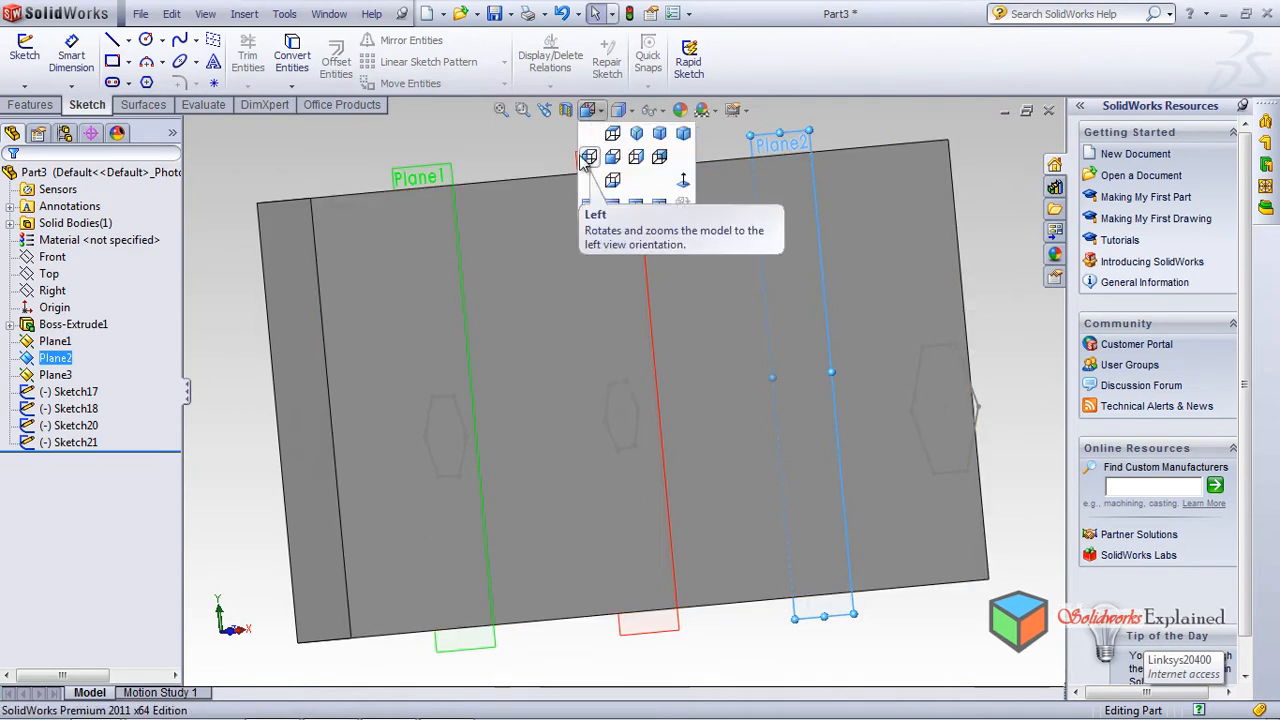
{"action": "left_click", "coordinate": [586, 192]}
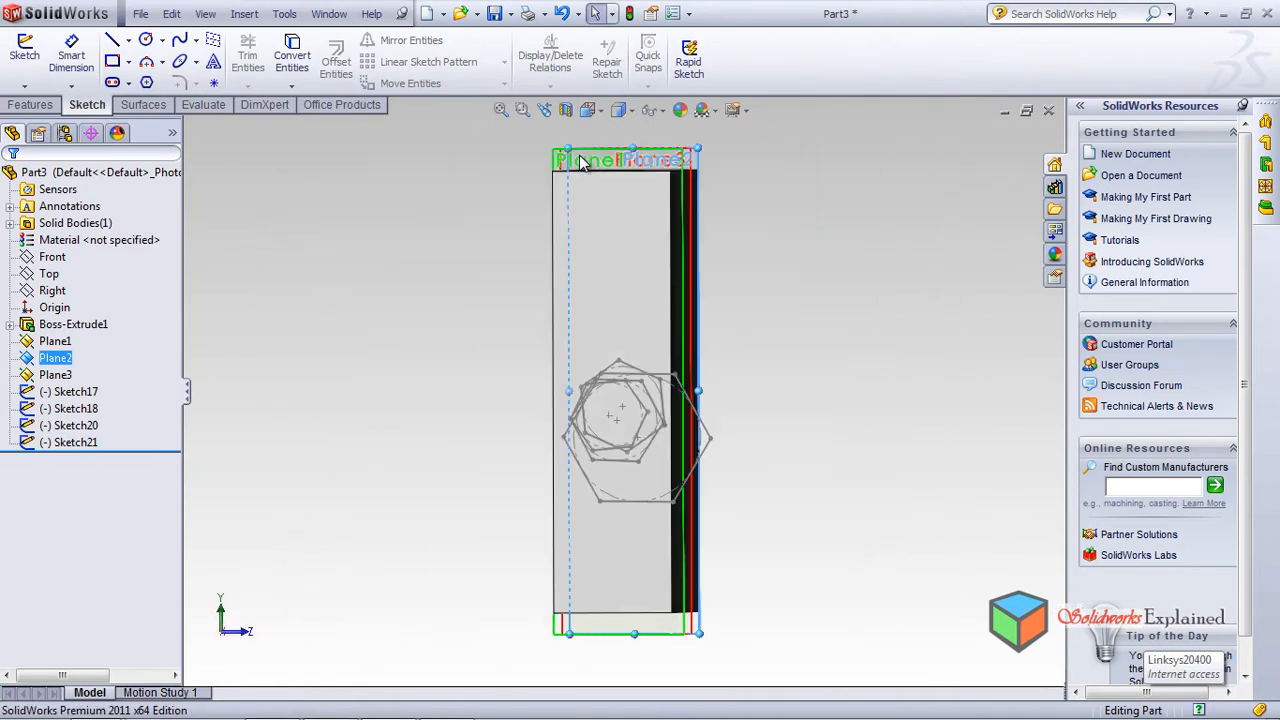
{"action": "left_click", "coordinate": [150, 84]}
{"action": "mouse_move", "coordinate": [603, 432]}
{"action": "left_mouse_down"}
{"action": "mouse_move", "coordinate": [621, 458]}
{"action": "mouse_move", "coordinate": [617, 442]}
{"action": "left_mouse_up"}
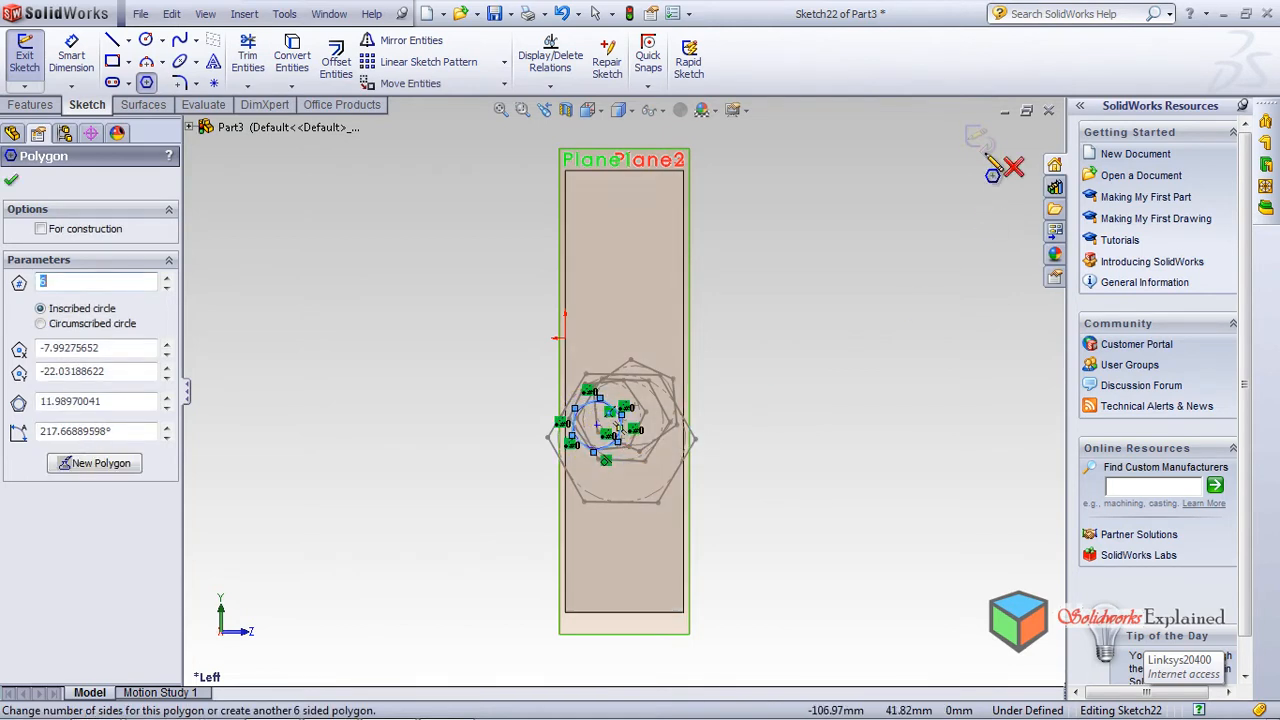
{"action": "left_click", "coordinate": [978, 140]}
Step: Draw a horizontal line about 51 mm long from a corner of the large end-face hexagon in Sketch17
{"action": "middle_click_drag", "start_coordinate": [884, 388], "coordinate": [768, 475]}
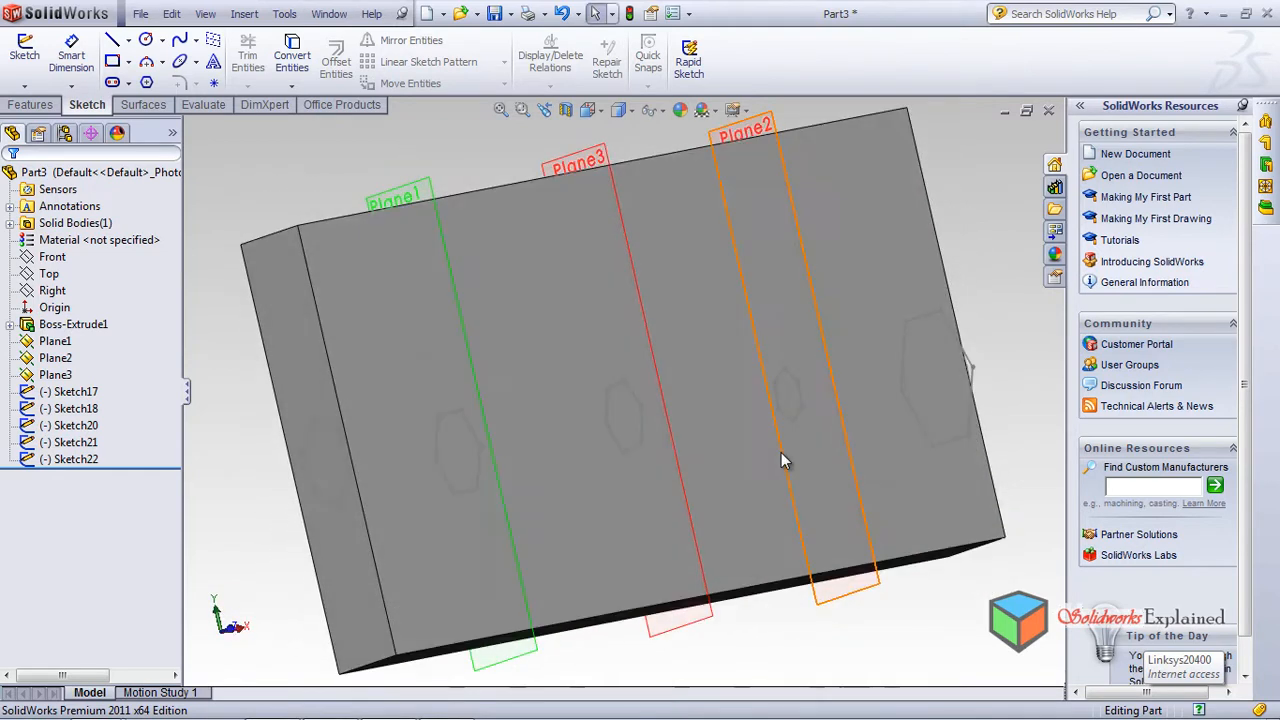
{"action": "mouse_move", "coordinate": [628, 472]}
{"action": "middle_mouse_down"}
{"action": "mouse_move", "coordinate": [635, 525]}
{"action": "mouse_move", "coordinate": [626, 502]}
{"action": "mouse_move", "coordinate": [660, 523]}
{"action": "mouse_move", "coordinate": [614, 506]}
{"action": "middle_mouse_up"}
{"action": "scroll", "coordinate": [626, 501], "scroll_direction": "down", "scroll_amount": 2}
{"action": "scroll", "coordinate": [631, 499], "scroll_direction": "up", "scroll_amount": 4}
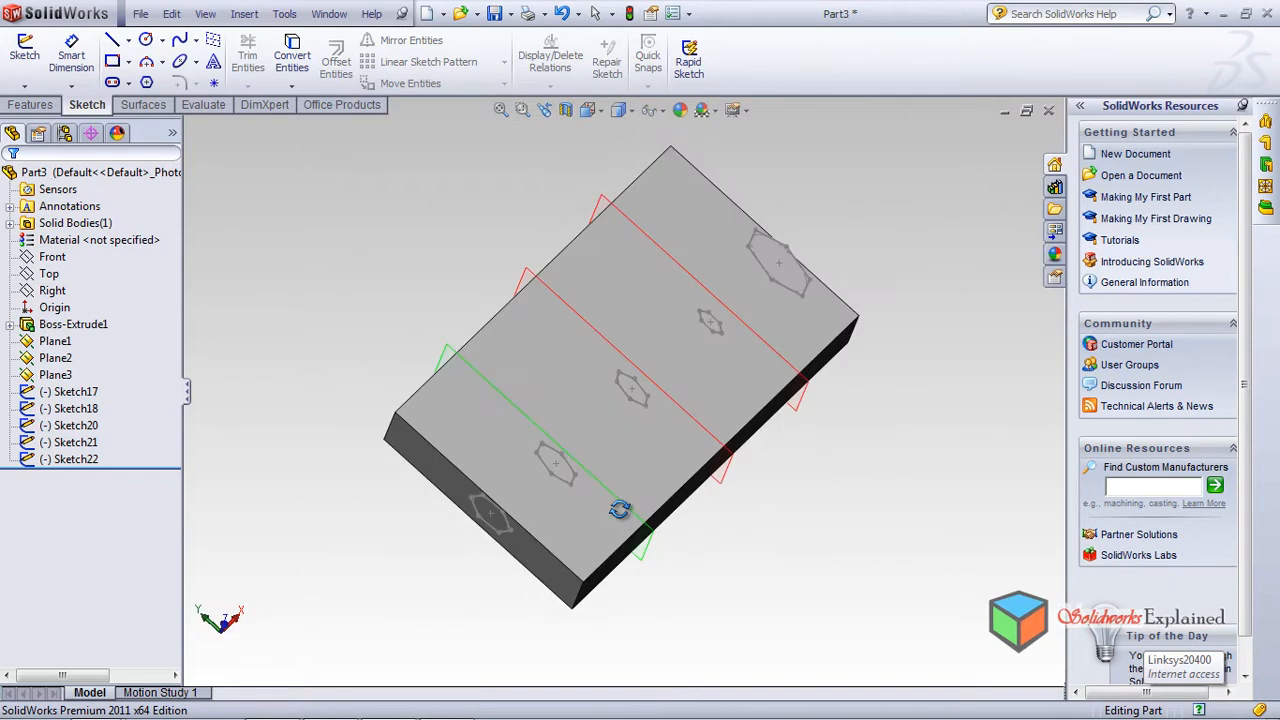
{"action": "scroll", "coordinate": [860, 305], "scroll_direction": "down", "scroll_amount": 1}
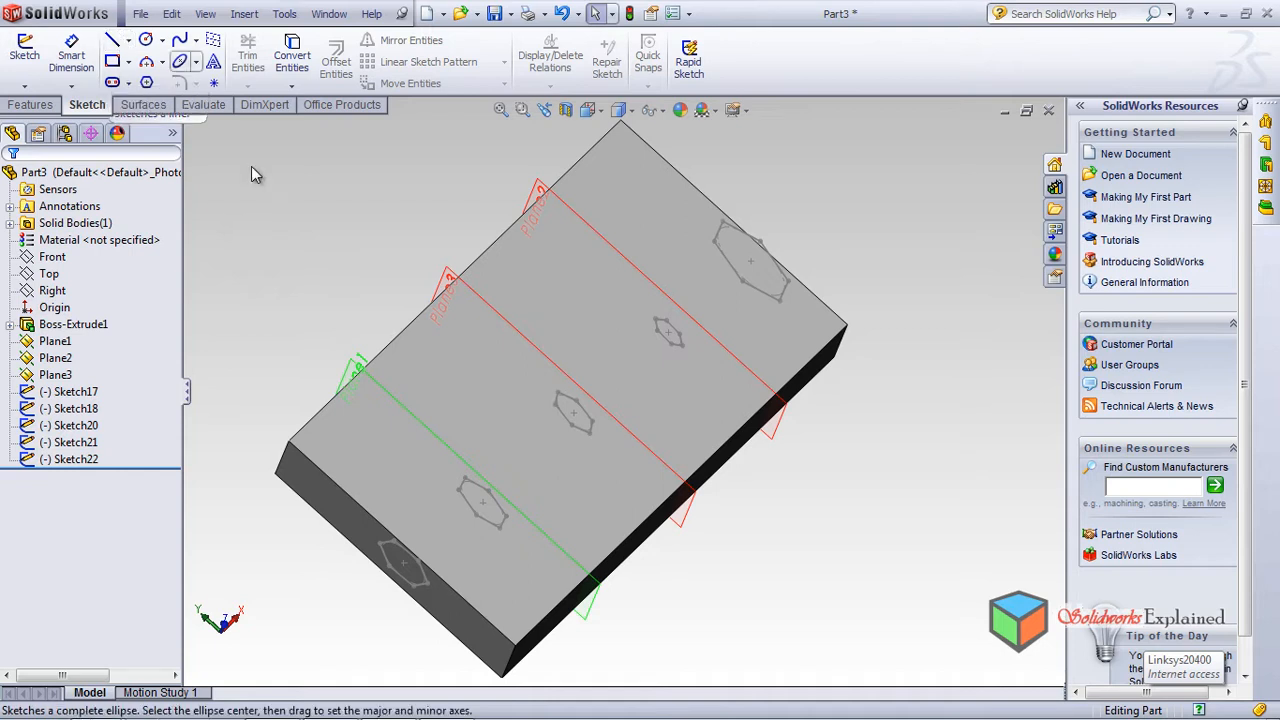
{"action": "left_click", "coordinate": [116, 40]}
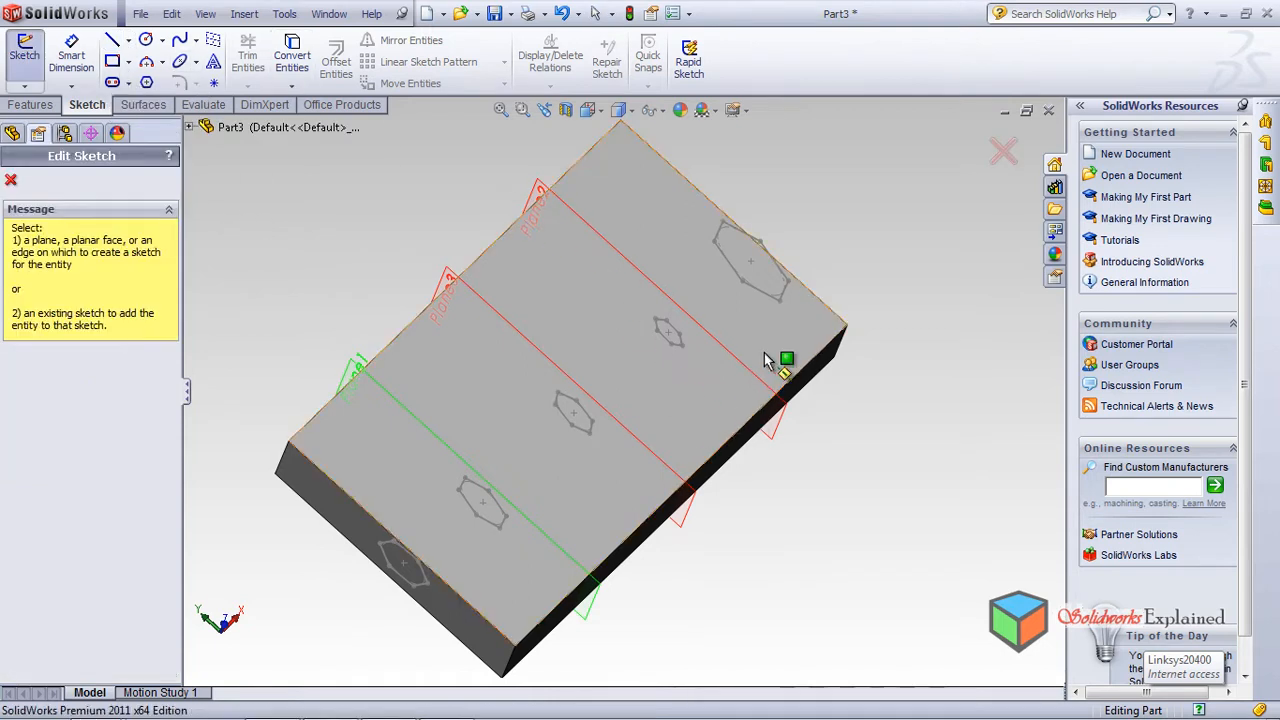
{"action": "left_click", "coordinate": [788, 286]}
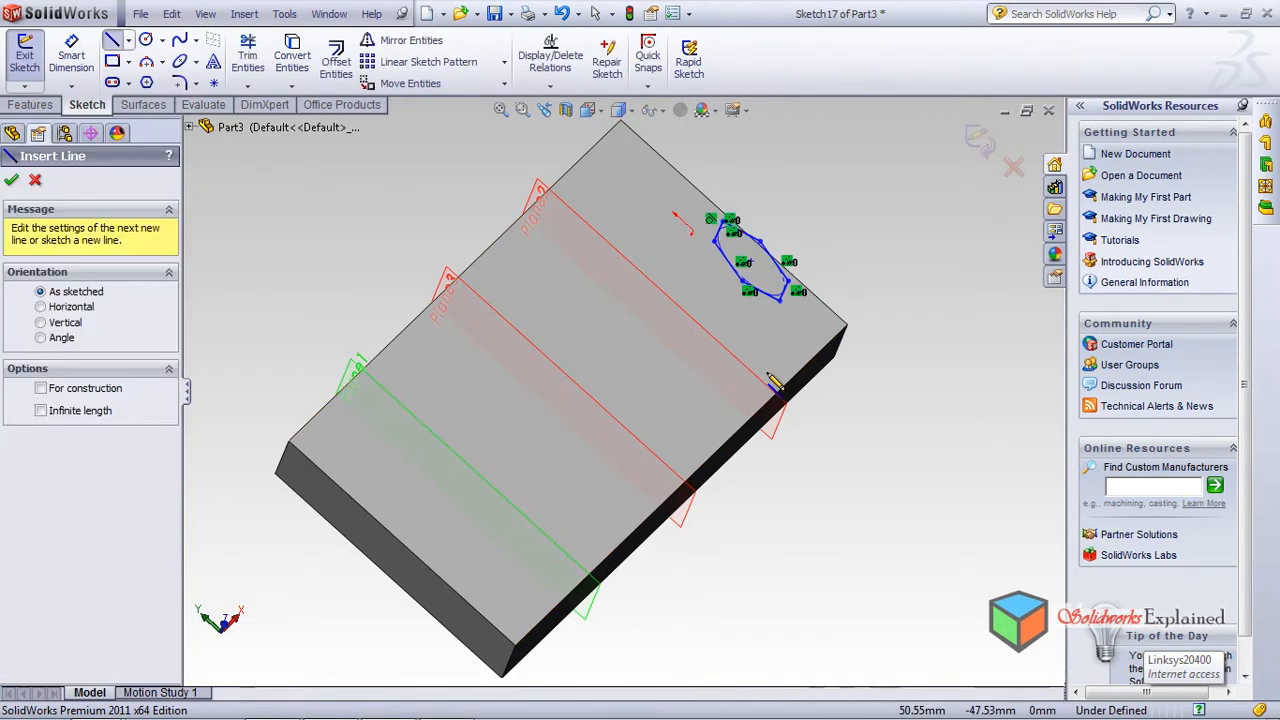
{"action": "left_click", "coordinate": [797, 289]}
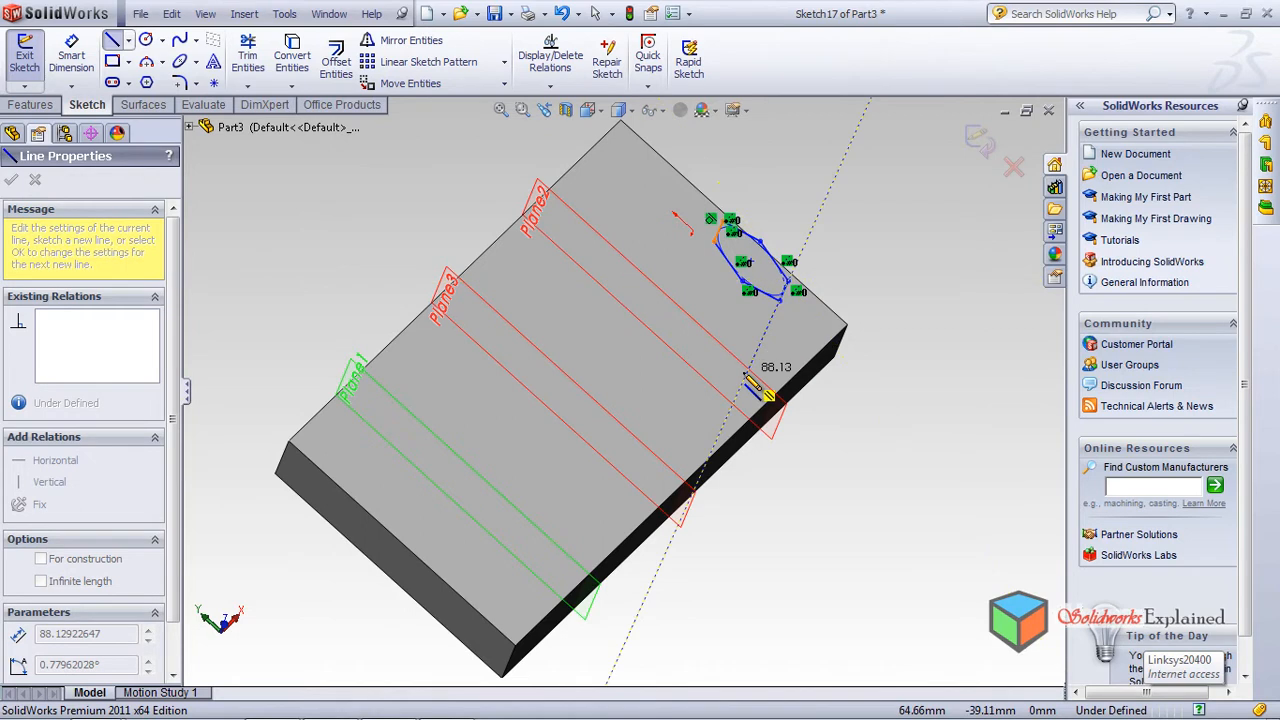
{"action": "left_click", "coordinate": [776, 308]}
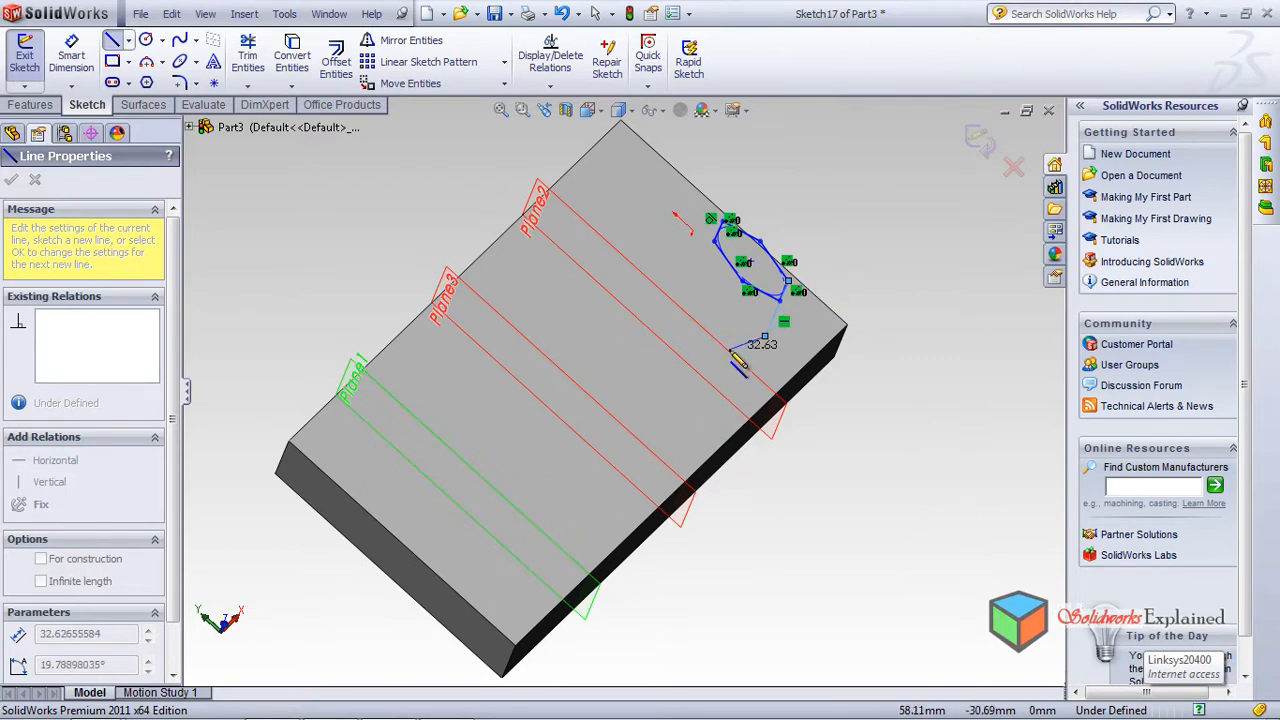
{"action": "key", "text": "Escape"}
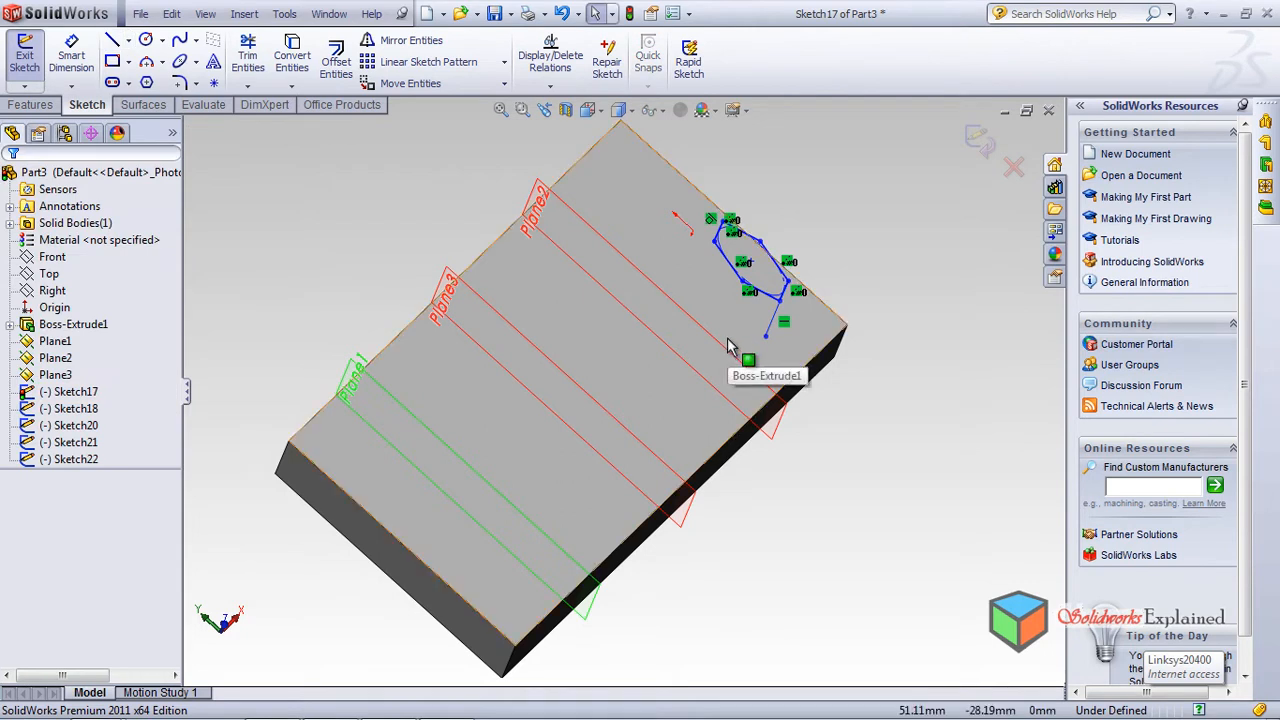
Step: Delete the horizontal line attached to the Sketch17 hexagon and exit the sketch
{"action": "mouse_move", "coordinate": [818, 490]}
{"action": "middle_mouse_down"}
{"action": "mouse_move", "coordinate": [809, 391]}
{"action": "mouse_move", "coordinate": [786, 446]}
{"action": "middle_mouse_up"}
{"action": "left_click", "coordinate": [78, 430]}
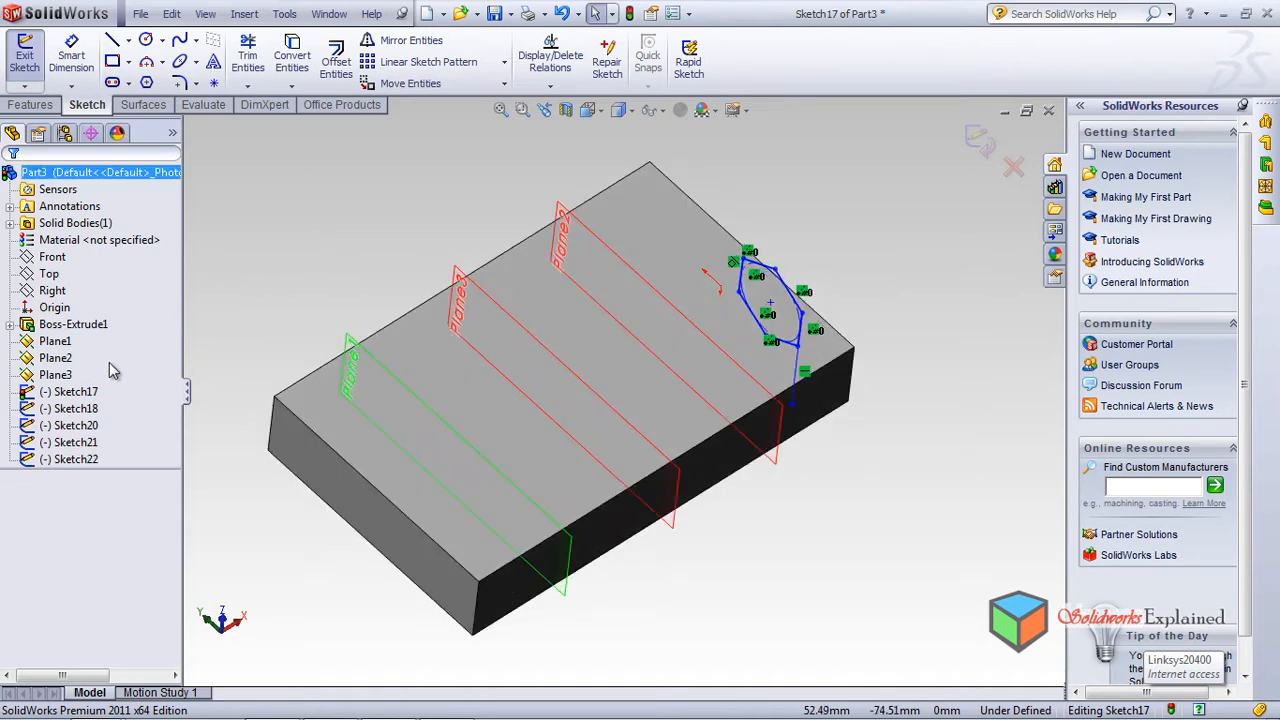
{"action": "mouse_move", "coordinate": [580, 562]}
{"action": "middle_mouse_down"}
{"action": "mouse_move", "coordinate": [749, 523]}
{"action": "mouse_move", "coordinate": [672, 512]}
{"action": "mouse_move", "coordinate": [800, 434]}
{"action": "mouse_move", "coordinate": [744, 438]}
{"action": "mouse_move", "coordinate": [669, 414]}
{"action": "mouse_move", "coordinate": [757, 492]}
{"action": "middle_mouse_up"}
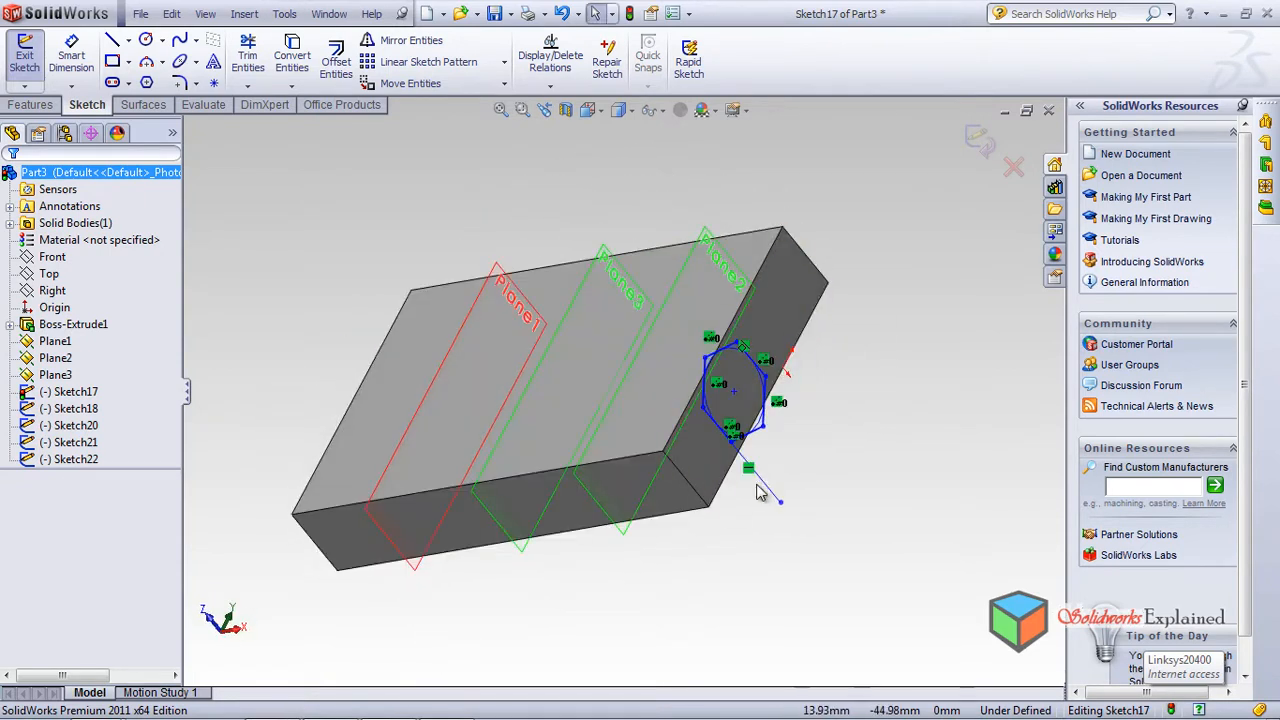
{"action": "left_click", "coordinate": [773, 500]}
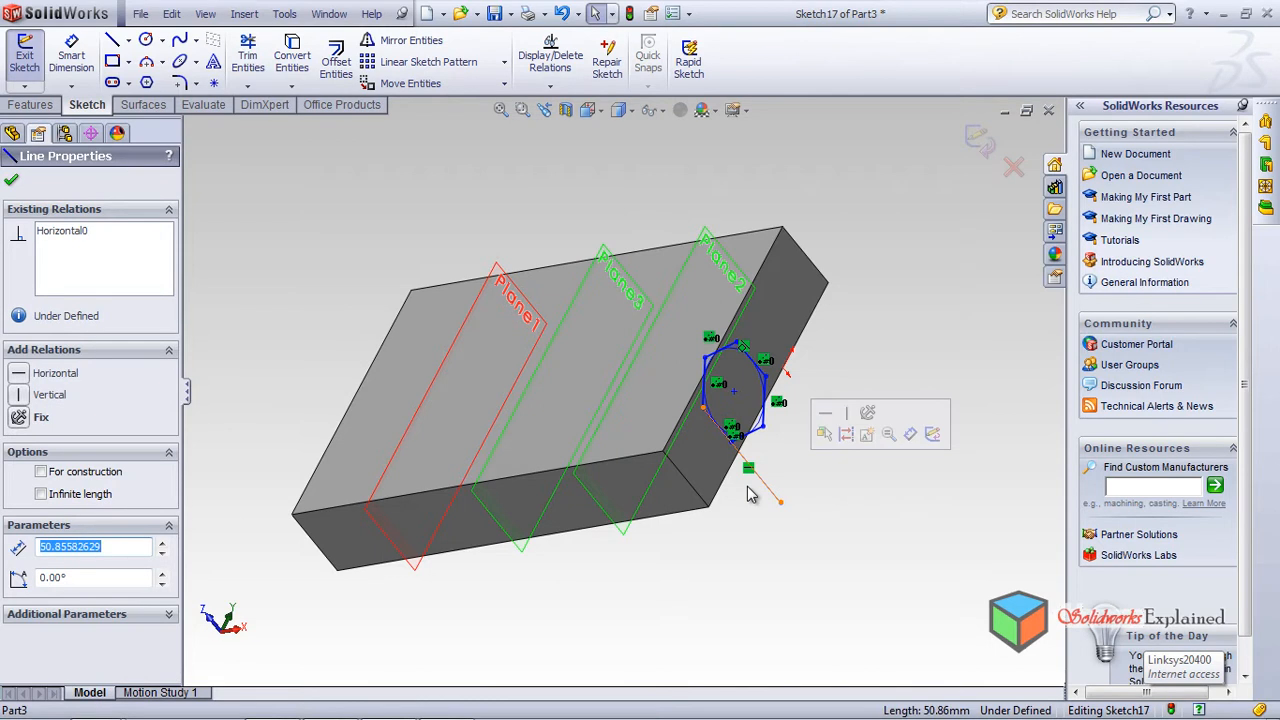
{"action": "key", "text": "Delete"}
{"action": "middle_click_drag", "start_coordinate": [745, 487], "coordinate": [930, 467]}
{"action": "left_click", "coordinate": [78, 409]}
{"action": "left_click", "coordinate": [86, 426]}
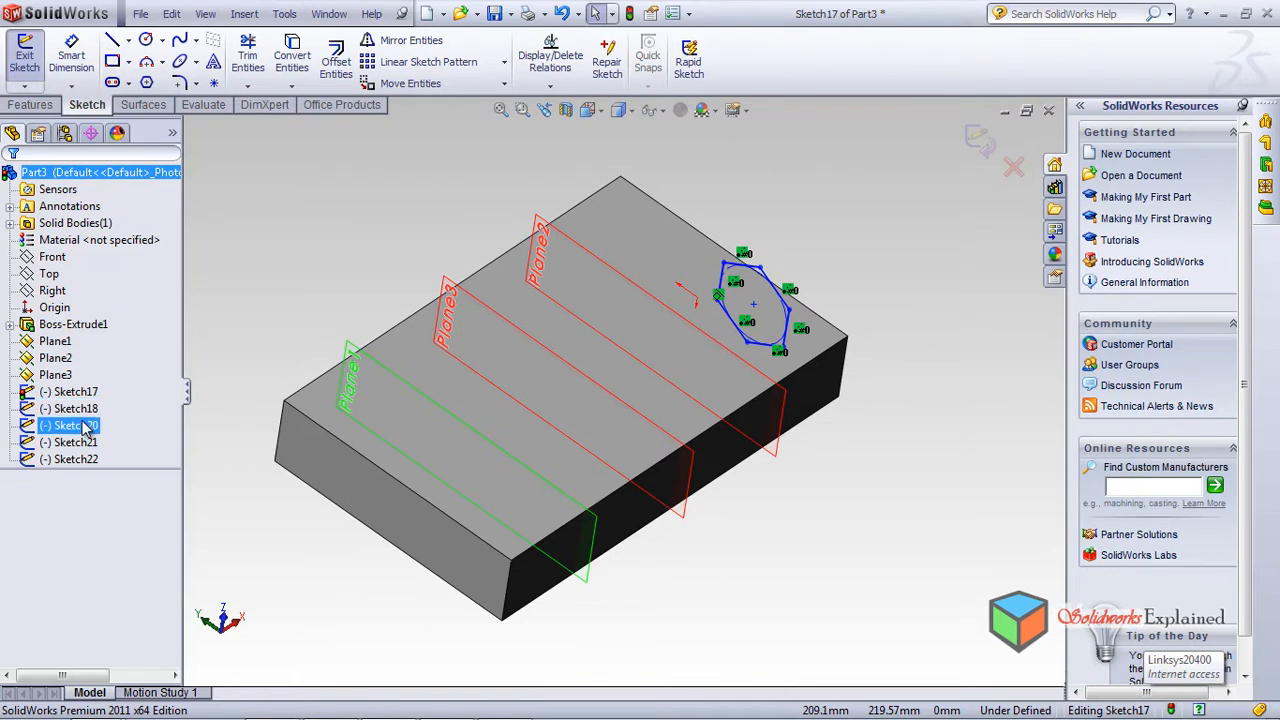
{"action": "mouse_move", "coordinate": [578, 565]}
{"action": "middle_mouse_down"}
{"action": "mouse_move", "coordinate": [569, 314]}
{"action": "mouse_move", "coordinate": [603, 546]}
{"action": "mouse_move", "coordinate": [667, 598]}
{"action": "mouse_move", "coordinate": [585, 578]}
{"action": "middle_mouse_up"}
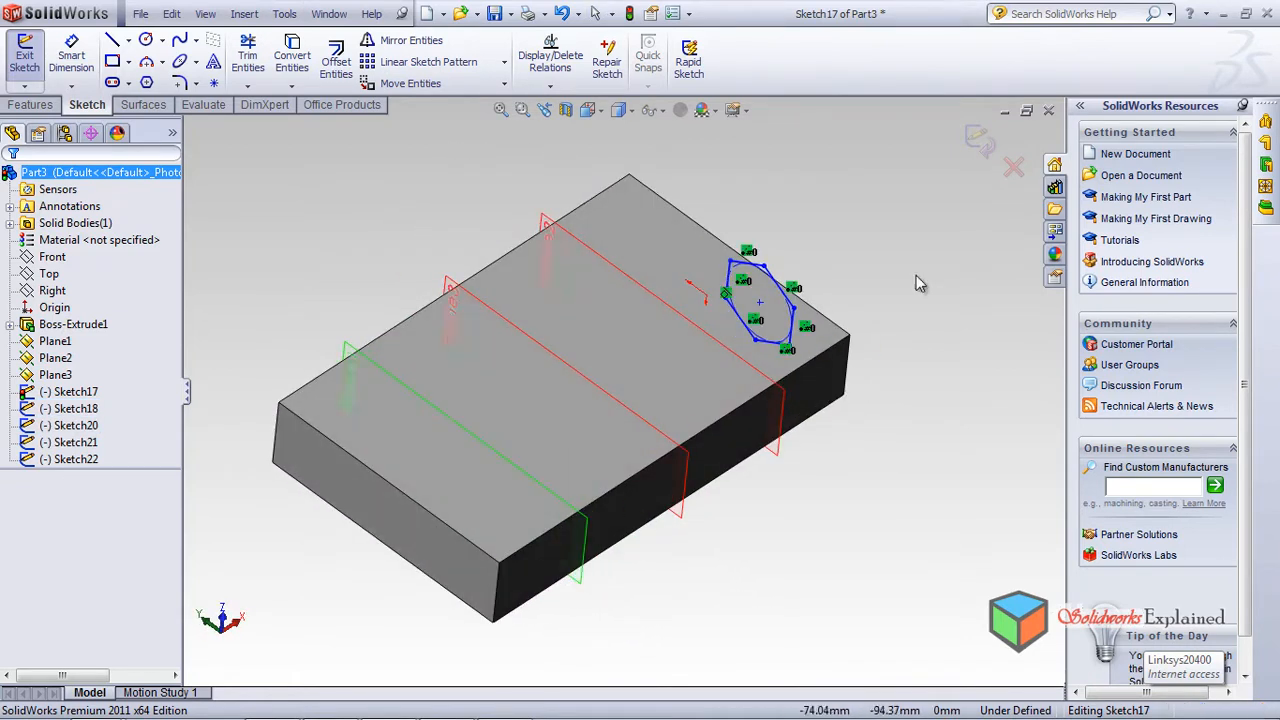
{"action": "left_click", "coordinate": [982, 142]}
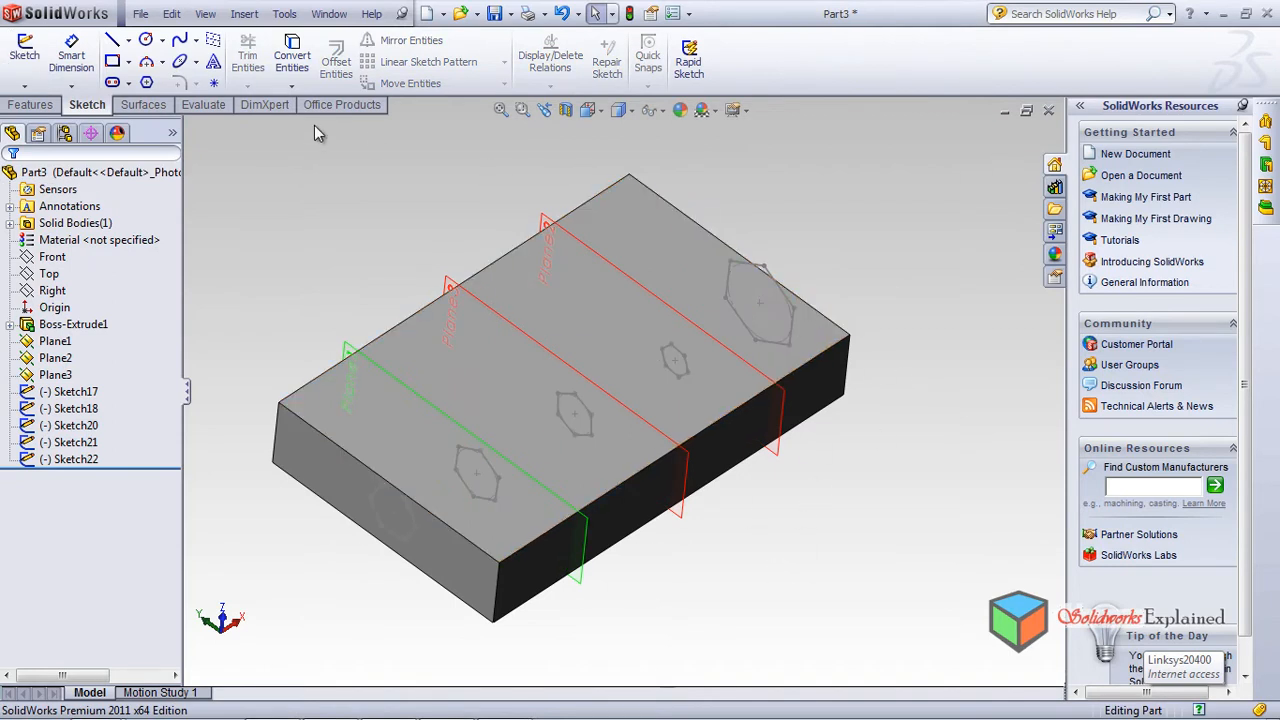
Step: On the plate's top face, sketch connected lines from beside the large end-face hexagon to the hexagon on Plane2
{"action": "left_click", "coordinate": [555, 303]}
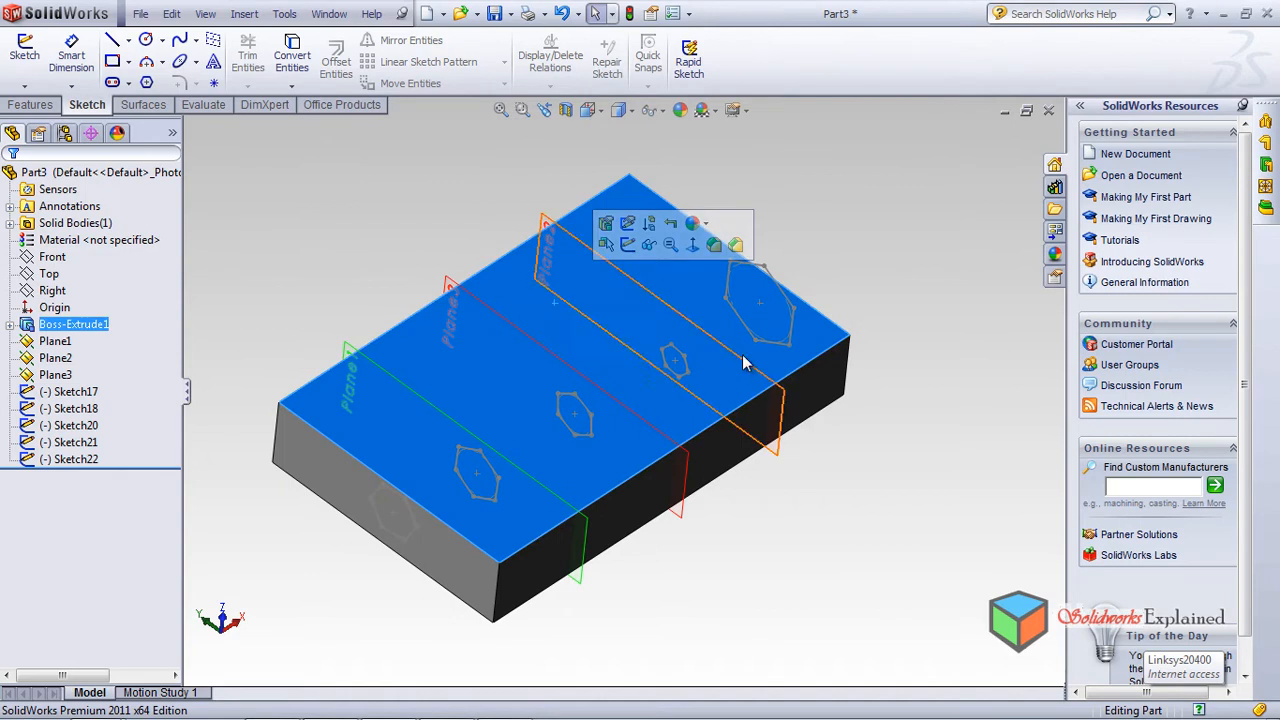
{"action": "left_click", "coordinate": [115, 43]}
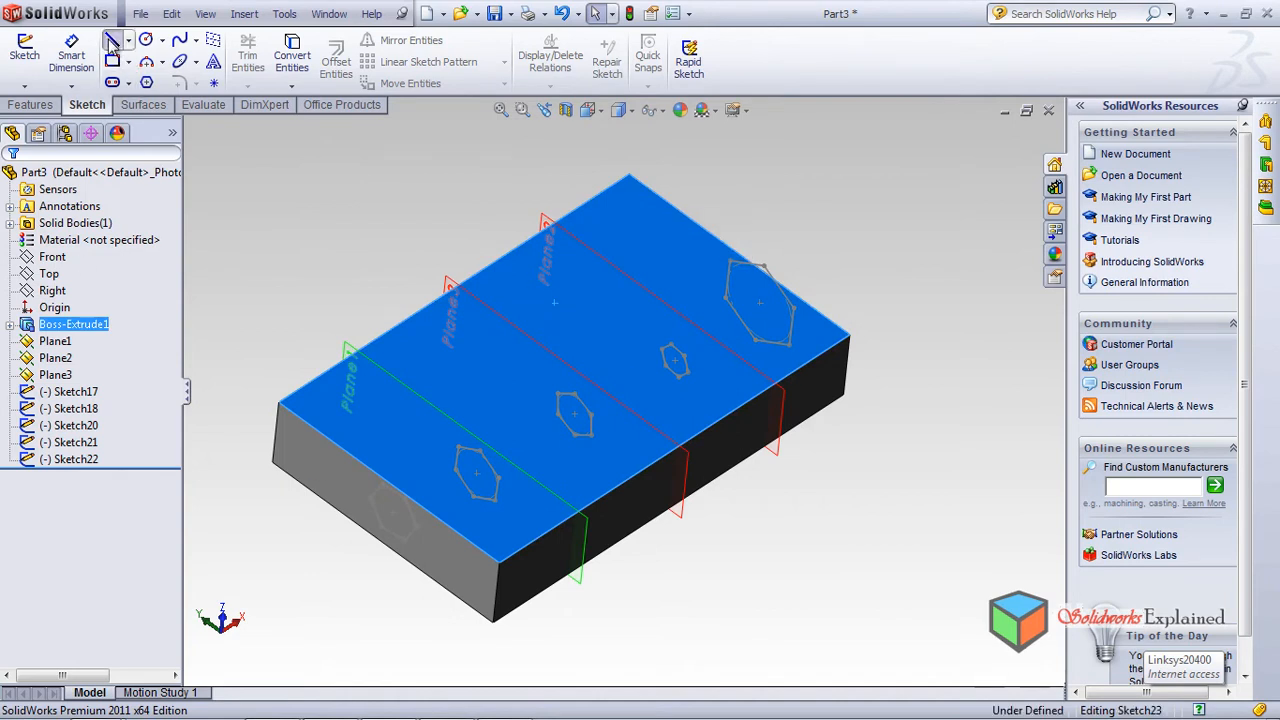
{"action": "left_click", "coordinate": [795, 311]}
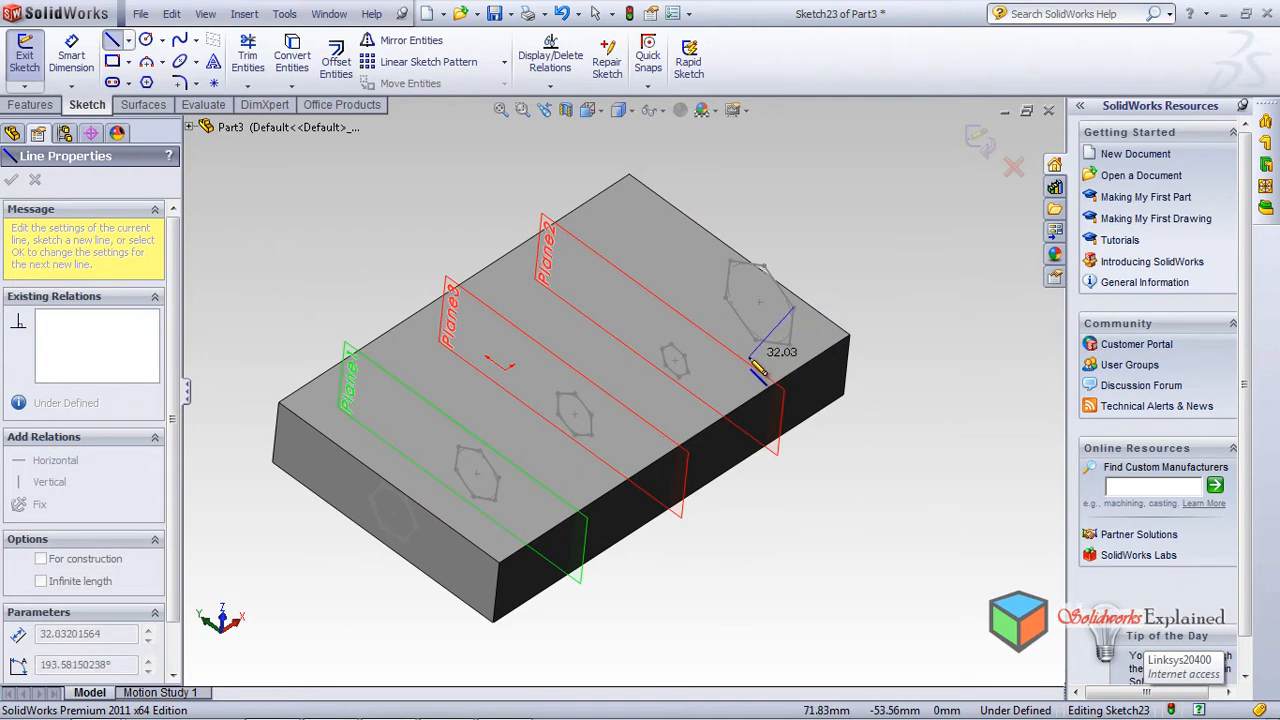
{"action": "left_click", "coordinate": [766, 354]}
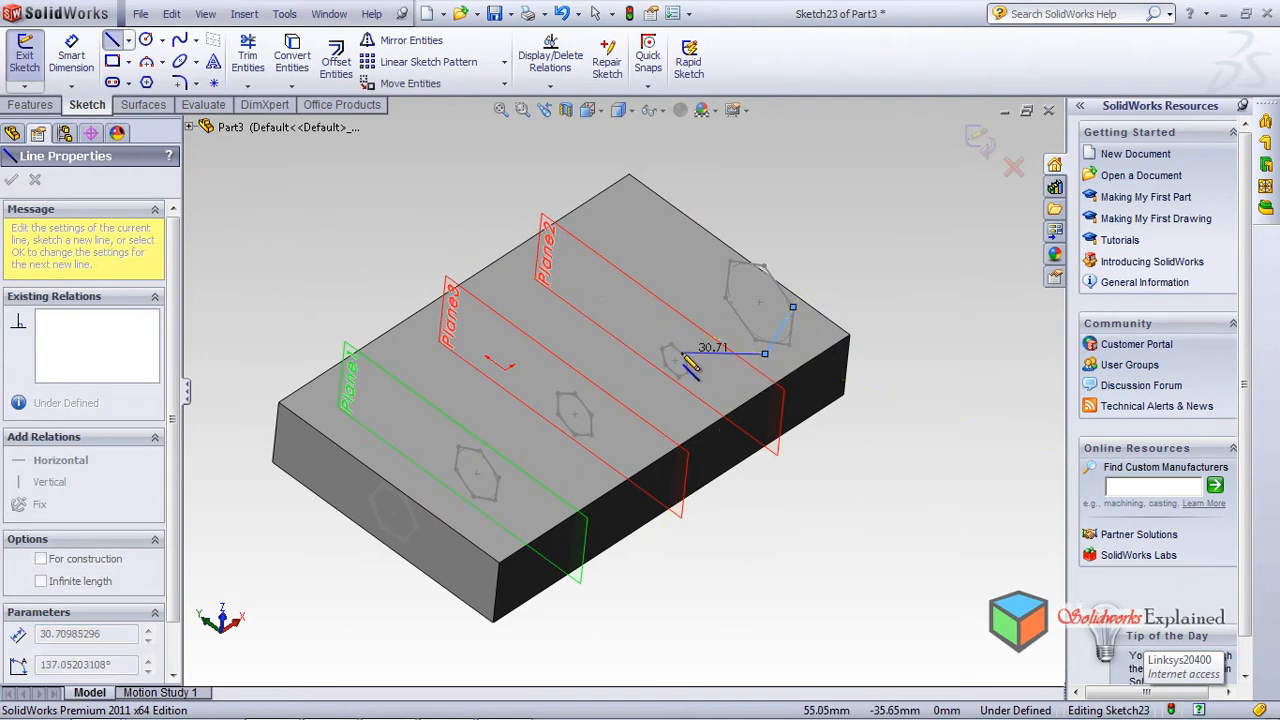
{"action": "scroll", "coordinate": [690, 357], "scroll_direction": "down", "scroll_amount": 2}
{"action": "mouse_move", "coordinate": [696, 370]}
{"action": "middle_mouse_down"}
{"action": "mouse_move", "coordinate": [623, 428]}
{"action": "mouse_move", "coordinate": [757, 334]}
{"action": "mouse_move", "coordinate": [698, 317]}
{"action": "mouse_move", "coordinate": [720, 350]}
{"action": "mouse_move", "coordinate": [737, 320]}
{"action": "mouse_move", "coordinate": [737, 366]}
{"action": "mouse_move", "coordinate": [668, 408]}
{"action": "middle_mouse_up"}
{"action": "scroll", "coordinate": [667, 395], "scroll_direction": "down", "scroll_amount": 3}
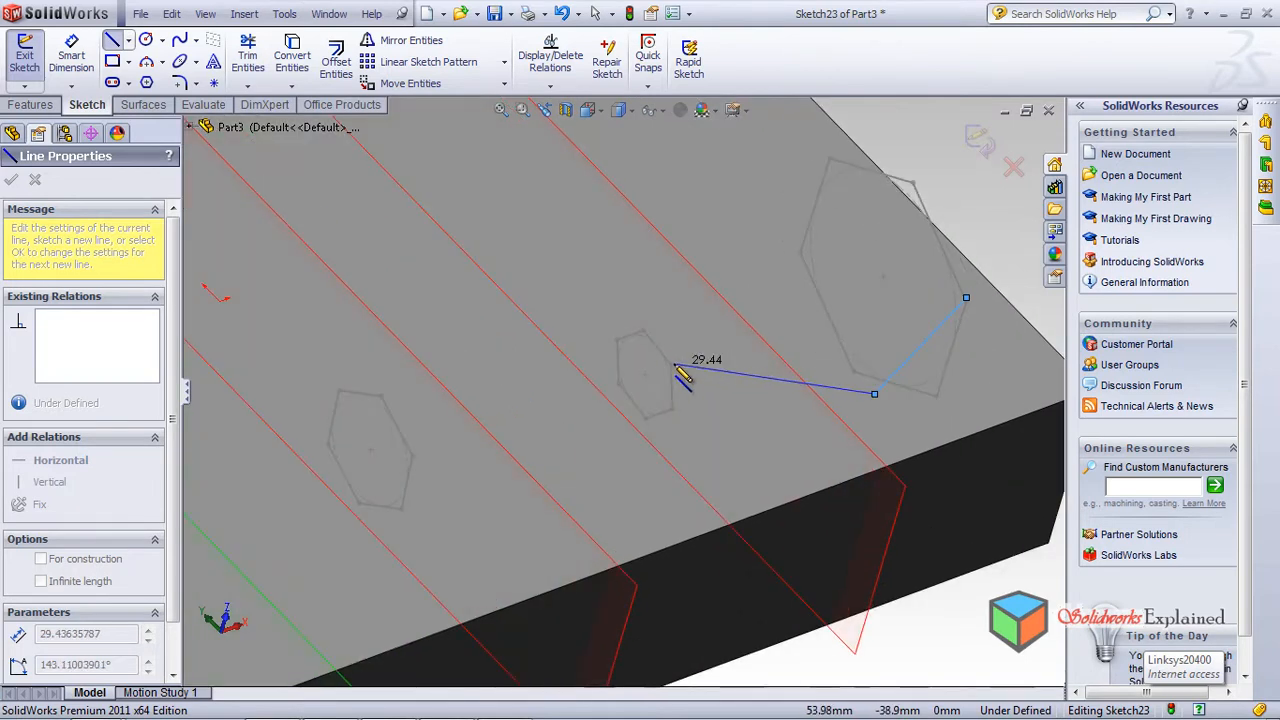
{"action": "left_click", "coordinate": [670, 371]}
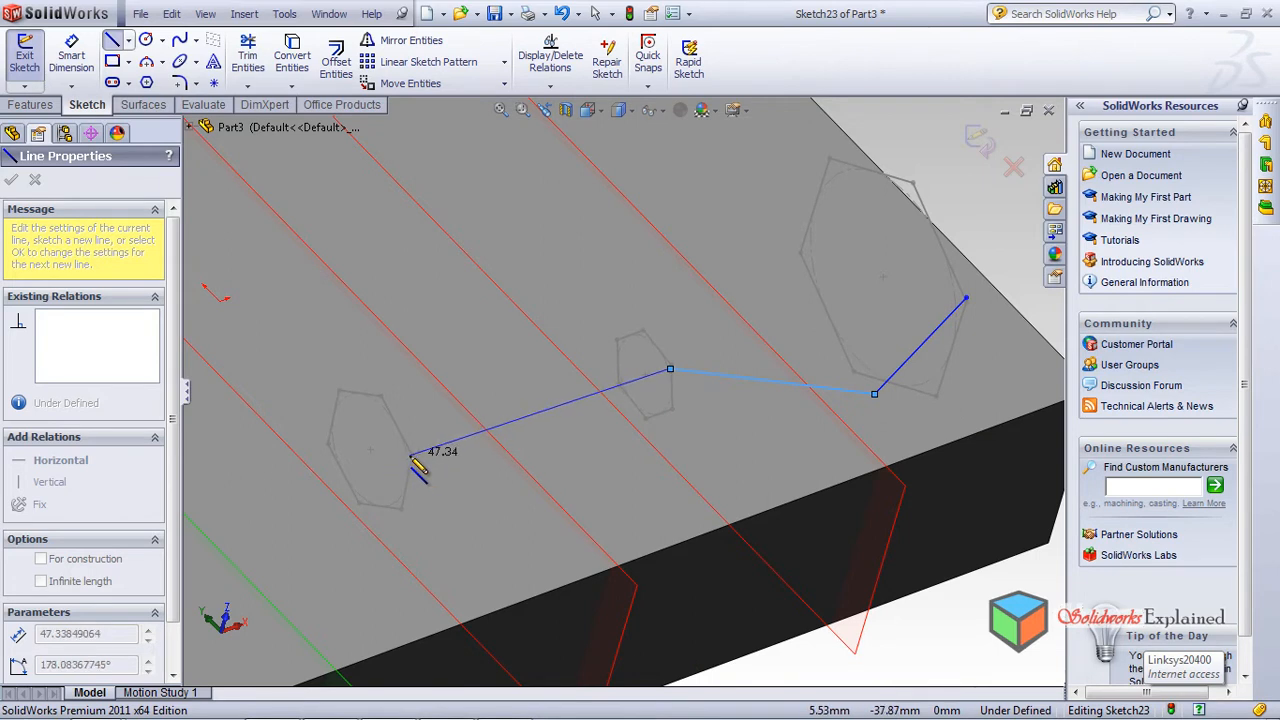
Step: Continue the zigzag line past the Plane3 and Plane1 hexagons to the opposite end-face hexagon and exit the sketch
{"action": "left_click", "coordinate": [536, 477]}
{"action": "left_click", "coordinate": [409, 455]}
{"action": "middle_click_drag", "start_coordinate": [409, 455], "coordinate": [434, 483]}
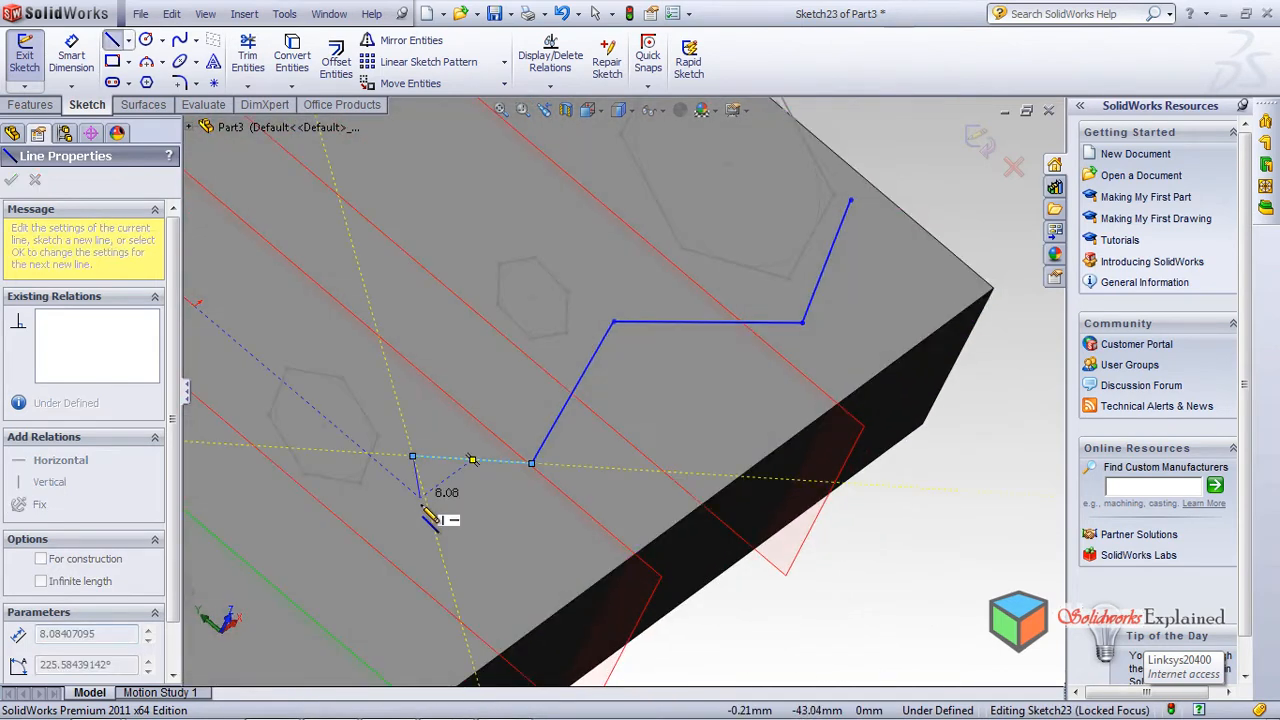
{"action": "scroll", "coordinate": [445, 492], "scroll_direction": "up", "scroll_amount": 4}
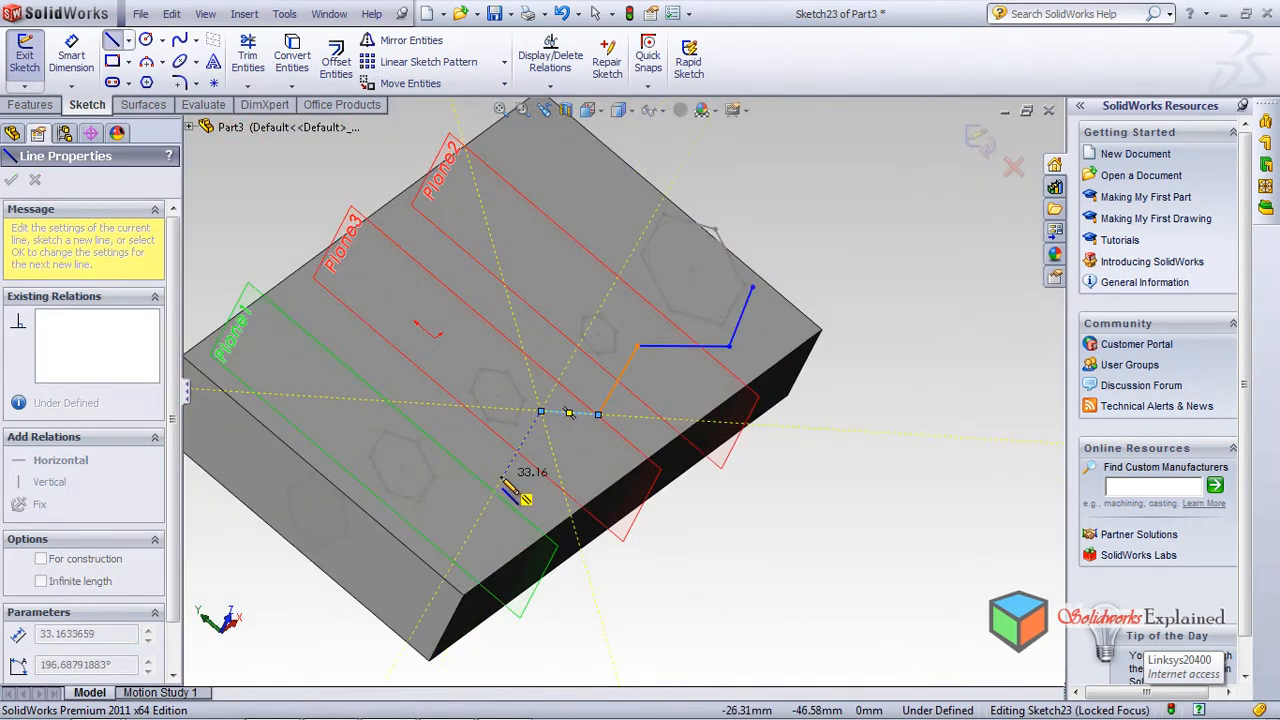
{"action": "left_click", "coordinate": [514, 495]}
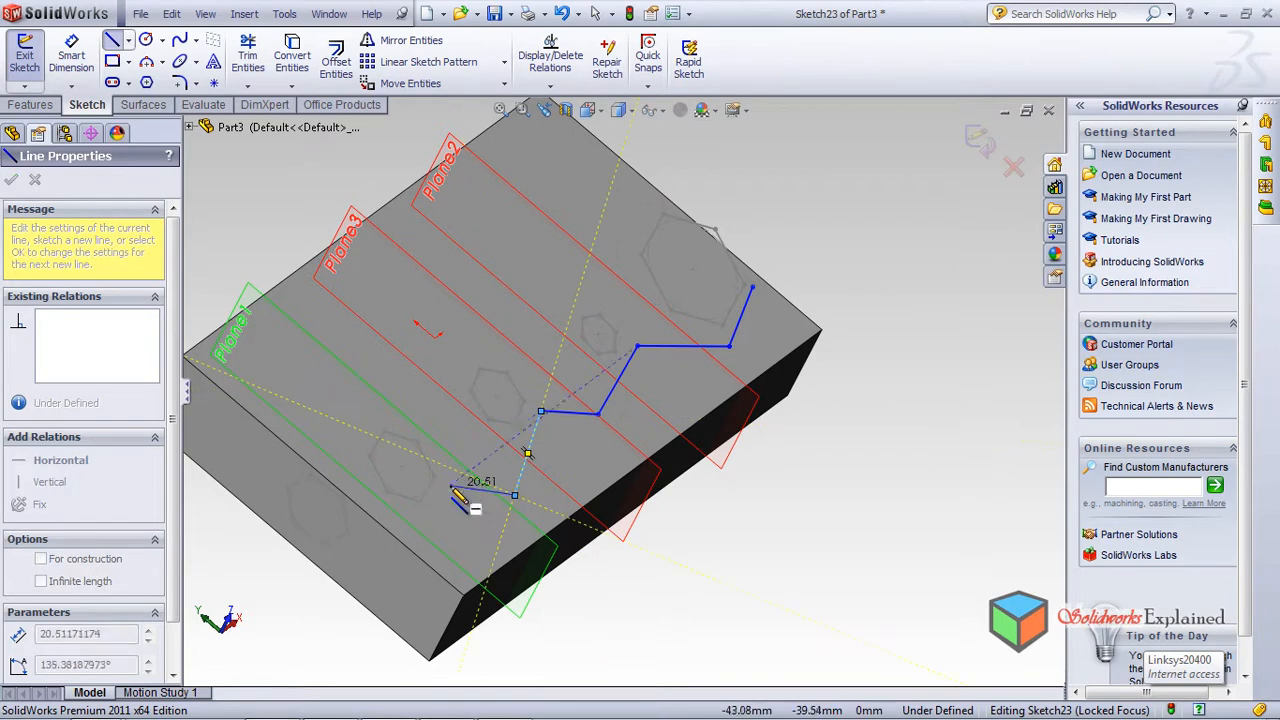
{"action": "left_click", "coordinate": [435, 477]}
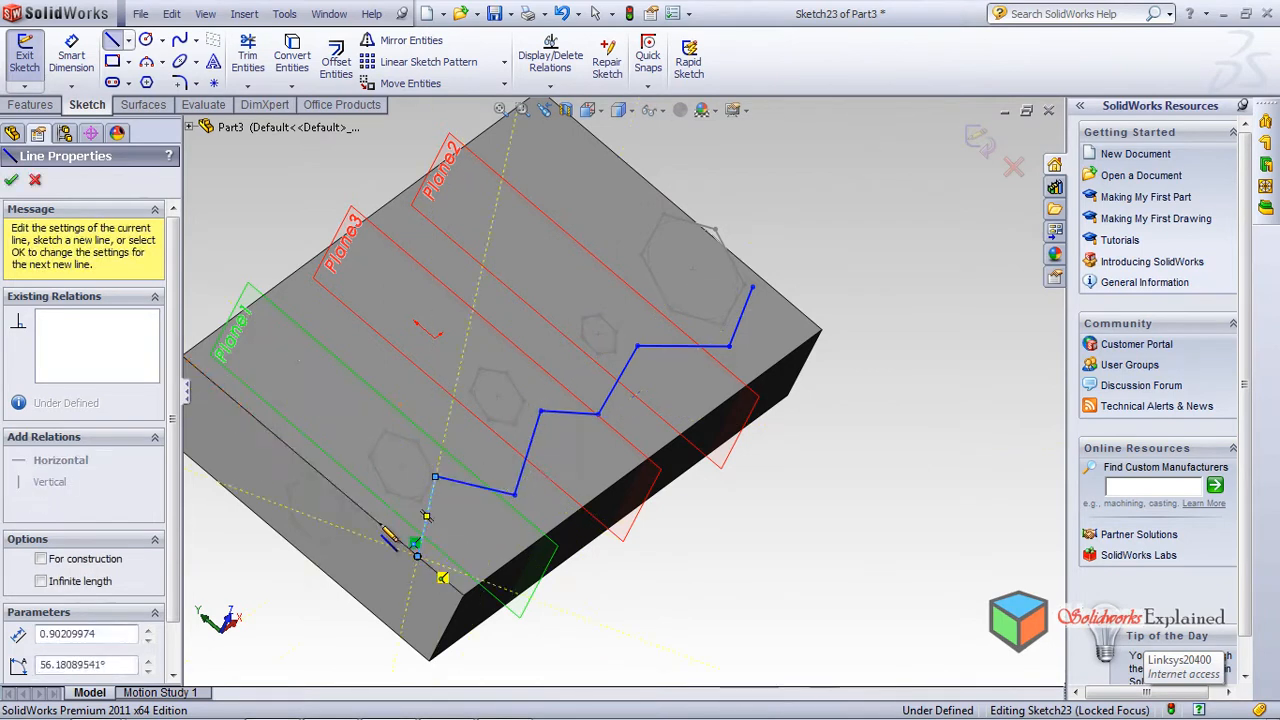
{"action": "left_click", "coordinate": [416, 554]}
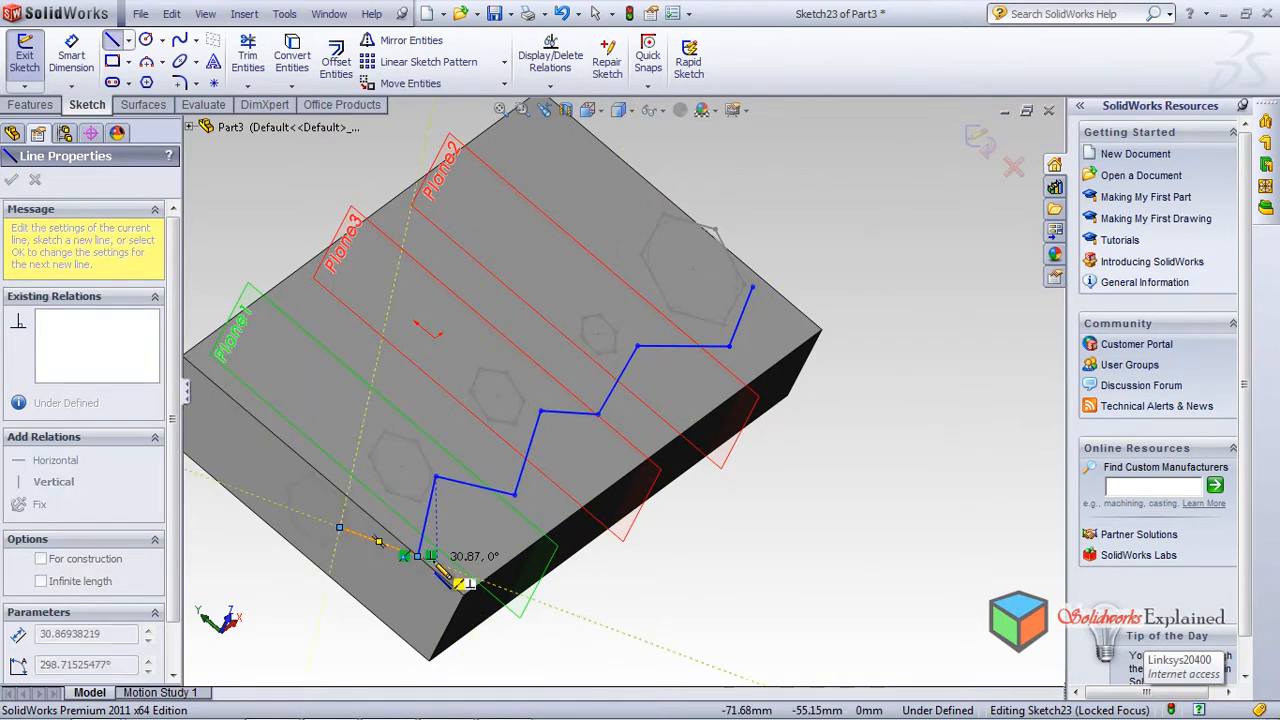
{"action": "key", "text": "Escape"}
{"action": "scroll", "coordinate": [671, 483], "scroll_direction": "down", "scroll_amount": 1}
{"action": "scroll", "coordinate": [704, 517], "scroll_direction": "up", "scroll_amount": 2}
{"action": "middle_click_drag", "start_coordinate": [705, 519], "coordinate": [691, 441]}
{"action": "mouse_move", "coordinate": [695, 195]}
{"action": "middle_mouse_down"}
{"action": "mouse_move", "coordinate": [789, 231]}
{"action": "mouse_move", "coordinate": [726, 403]}
{"action": "mouse_move", "coordinate": [749, 597]}
{"action": "mouse_move", "coordinate": [840, 582]}
{"action": "mouse_move", "coordinate": [849, 594]}
{"action": "middle_mouse_up"}
{"action": "mouse_move", "coordinate": [657, 588]}
{"action": "middle_mouse_down"}
{"action": "mouse_move", "coordinate": [611, 637]}
{"action": "mouse_move", "coordinate": [632, 658]}
{"action": "mouse_move", "coordinate": [669, 626]}
{"action": "mouse_move", "coordinate": [653, 659]}
{"action": "mouse_move", "coordinate": [627, 637]}
{"action": "middle_mouse_up"}
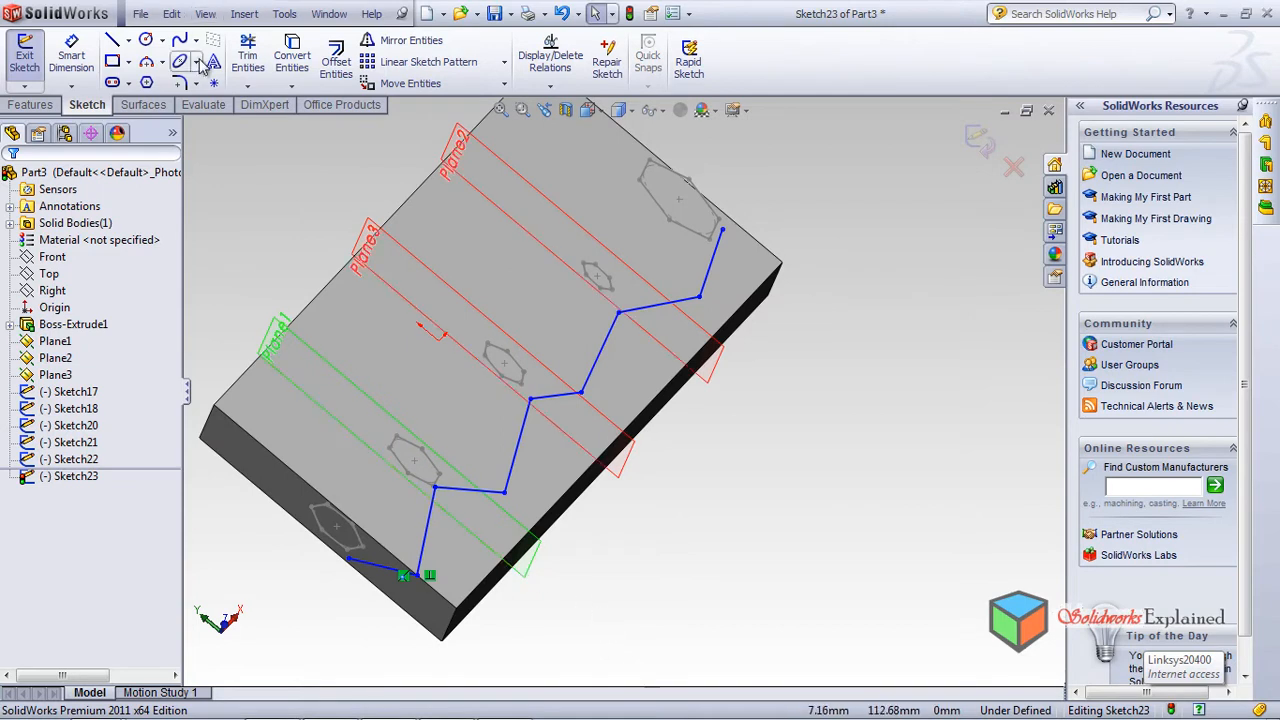
{"action": "left_click", "coordinate": [978, 140]}
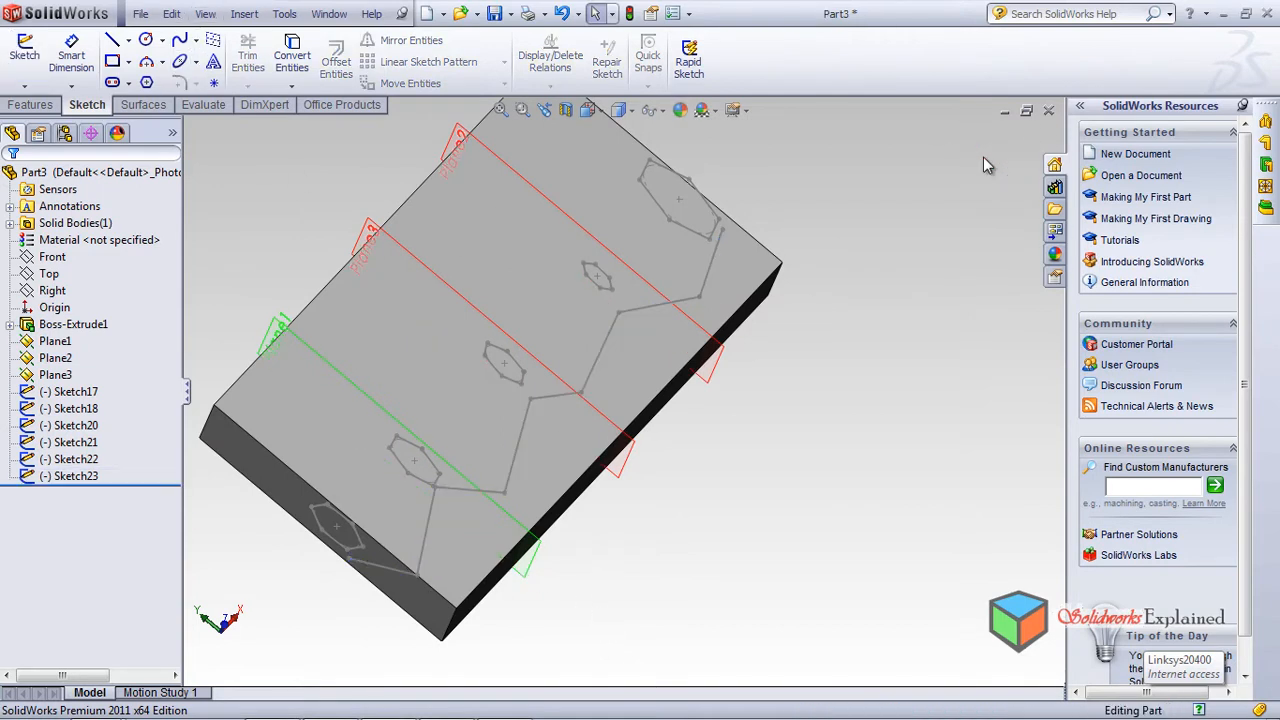
Step: Start a lofted cut with the hexagons Sketch18, Sketch20, Sketch21, Sketch22 and Sketch17 as profiles, in that order
{"action": "middle_click_drag", "start_coordinate": [650, 551], "coordinate": [691, 531]}
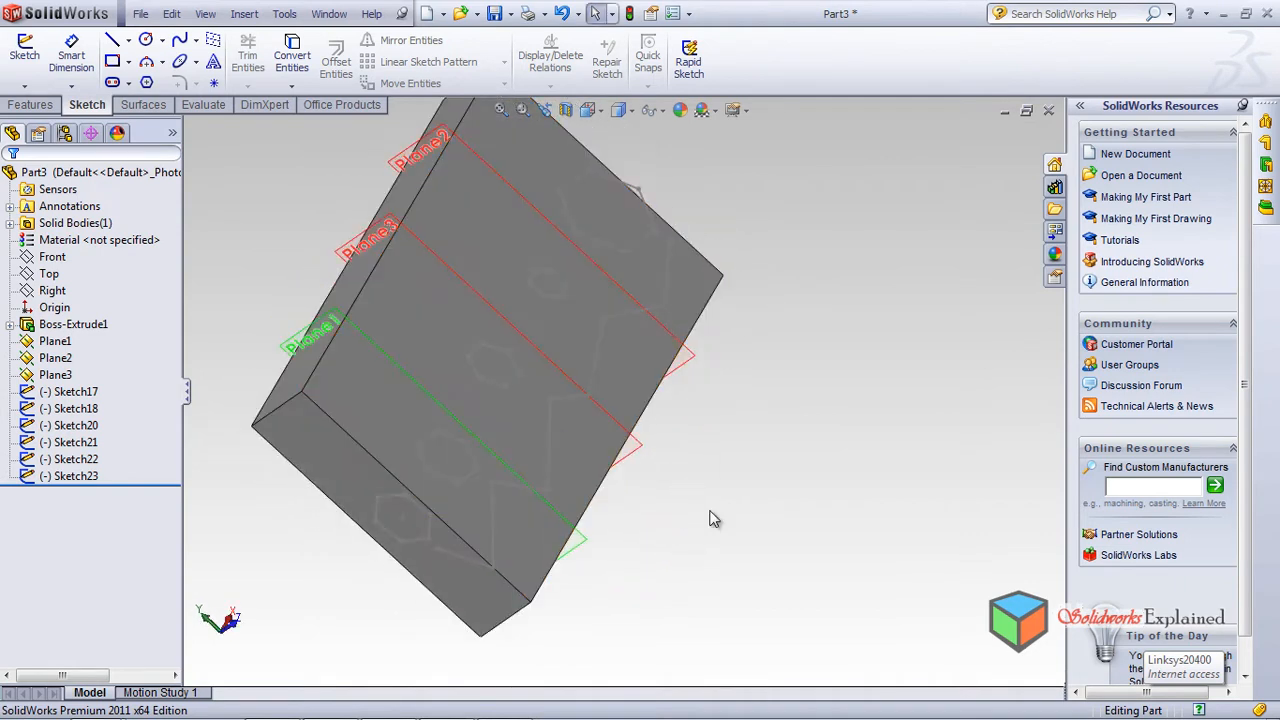
{"action": "left_click", "coordinate": [246, 14]}
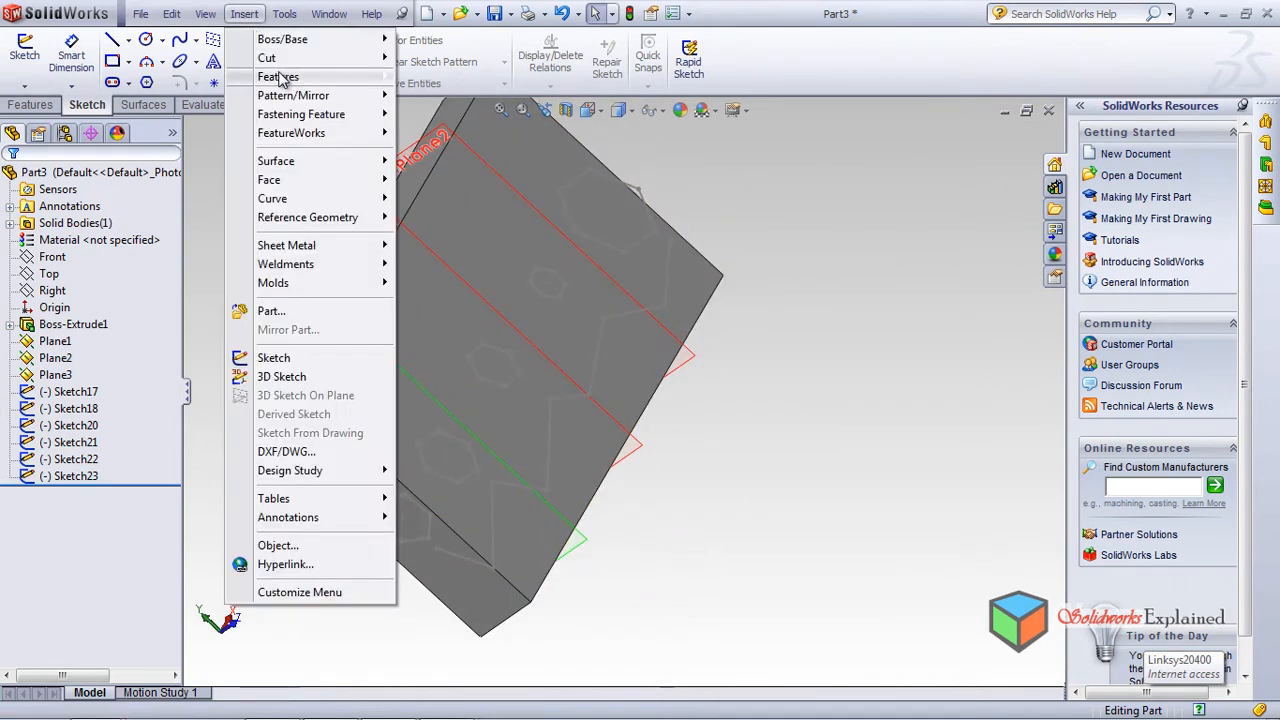
{"action": "mouse_move", "coordinate": [283, 79]}
{"action": "mouse_move", "coordinate": [270, 58]}
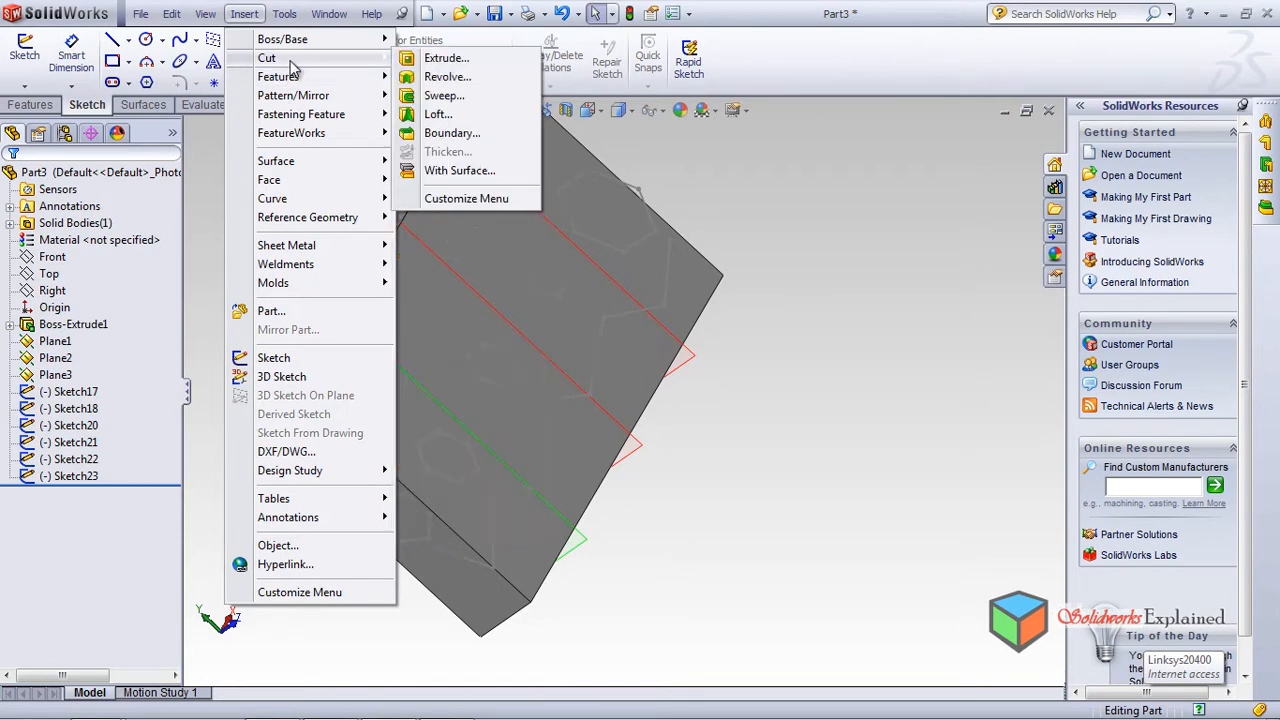
{"action": "left_click", "coordinate": [487, 121]}
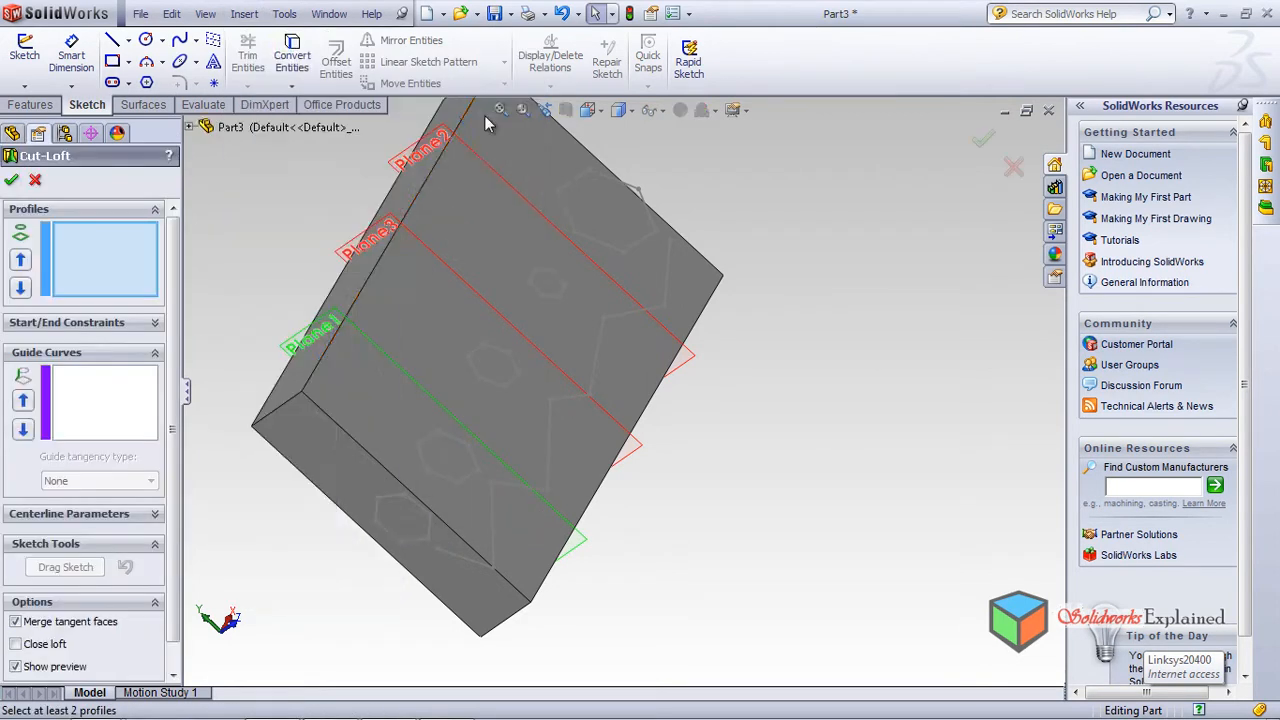
{"action": "left_click", "coordinate": [424, 515]}
{"action": "left_click", "coordinate": [497, 360]}
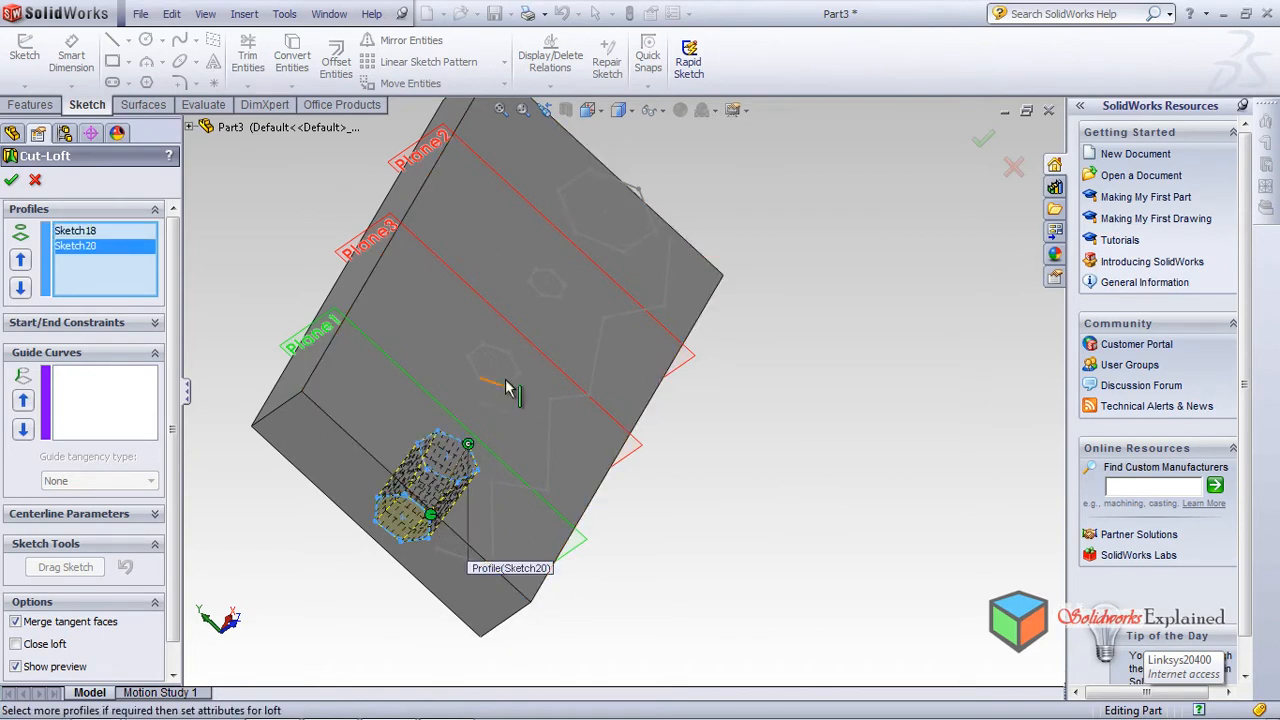
{"action": "left_click", "coordinate": [547, 268]}
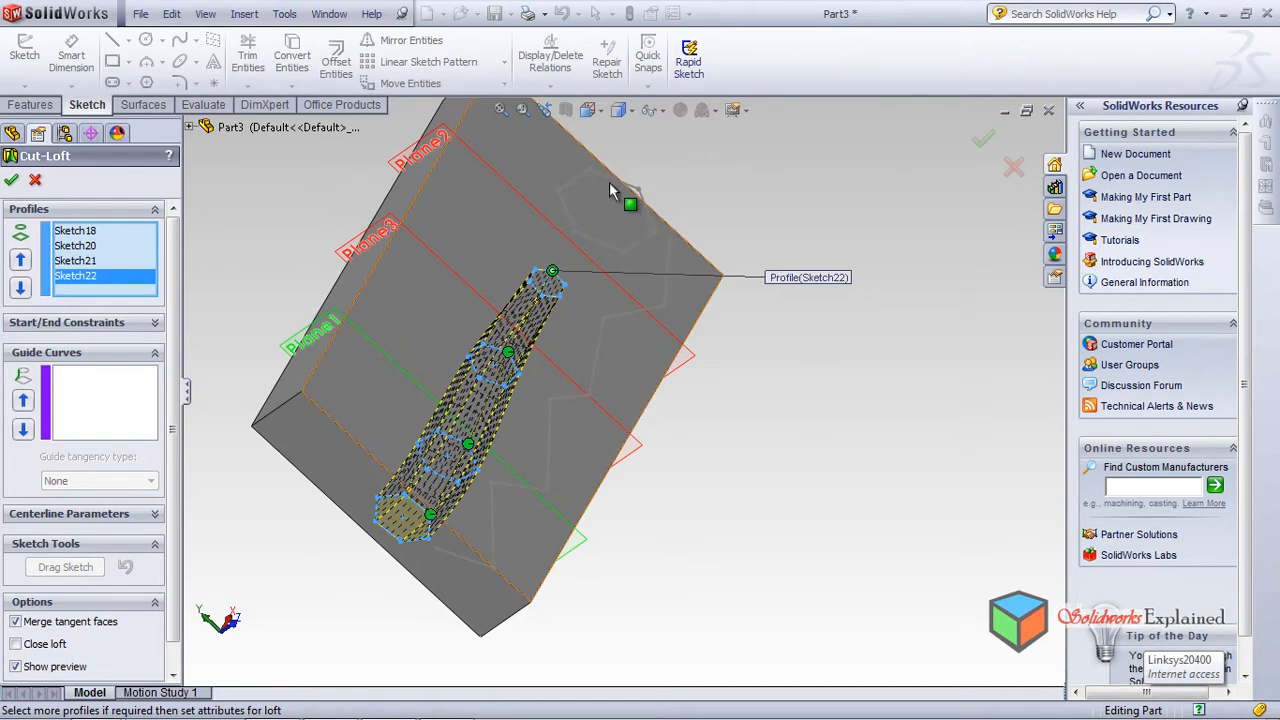
{"action": "left_click", "coordinate": [608, 182]}
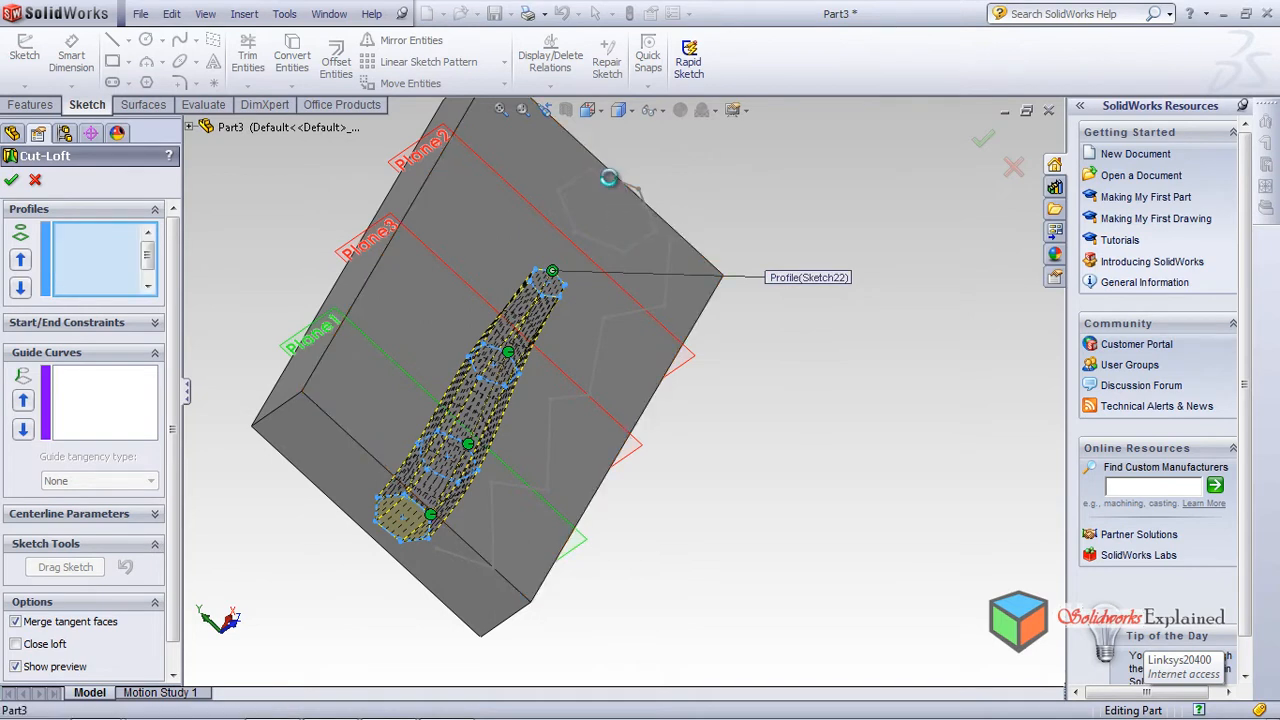
Step: Try to create the lofted cut with the zigzag Sketch23 as guide curve, and cancel the feature
{"action": "left_click", "coordinate": [122, 417]}
{"action": "left_click", "coordinate": [480, 568]}
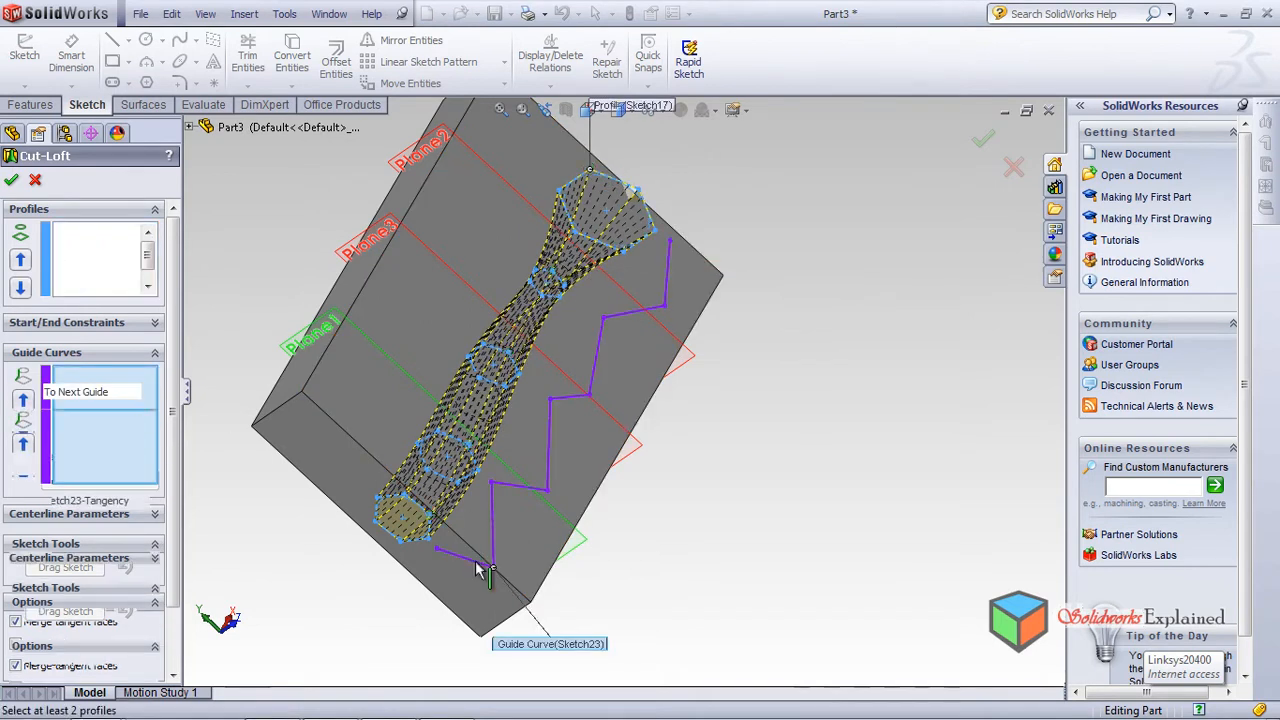
{"action": "middle_click_drag", "start_coordinate": [727, 505], "coordinate": [683, 418]}
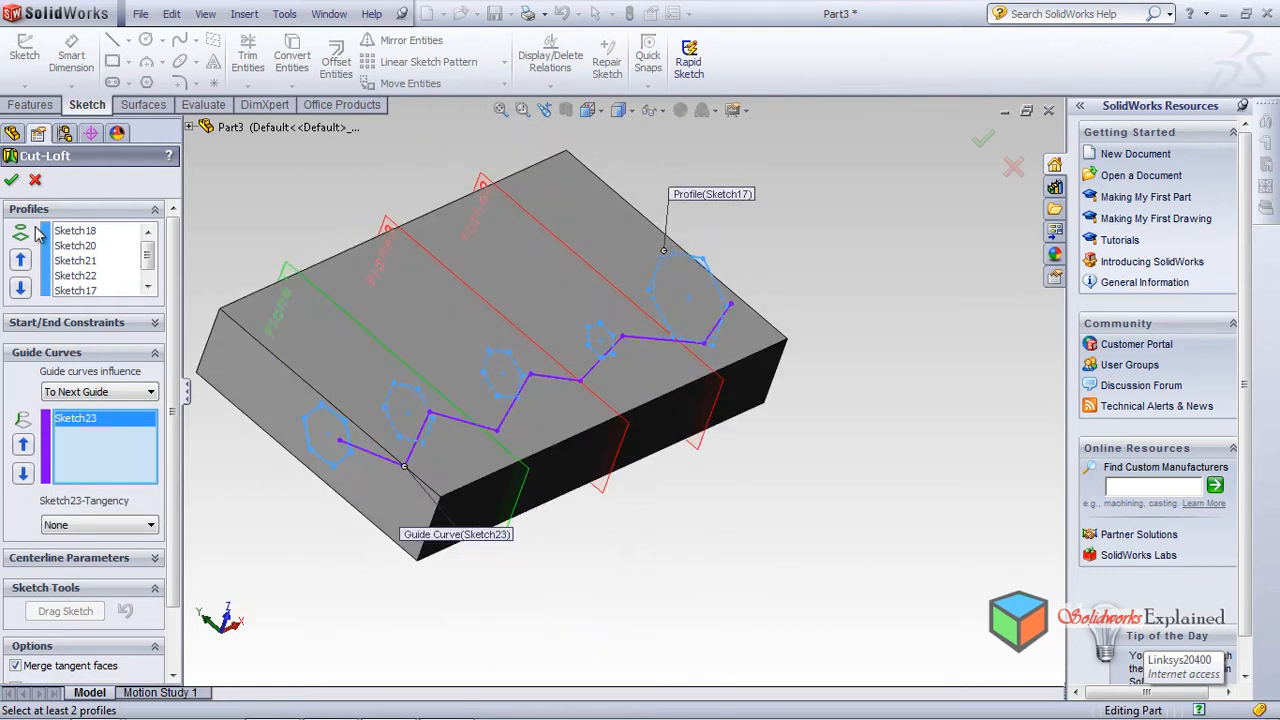
{"action": "left_click", "coordinate": [13, 180]}
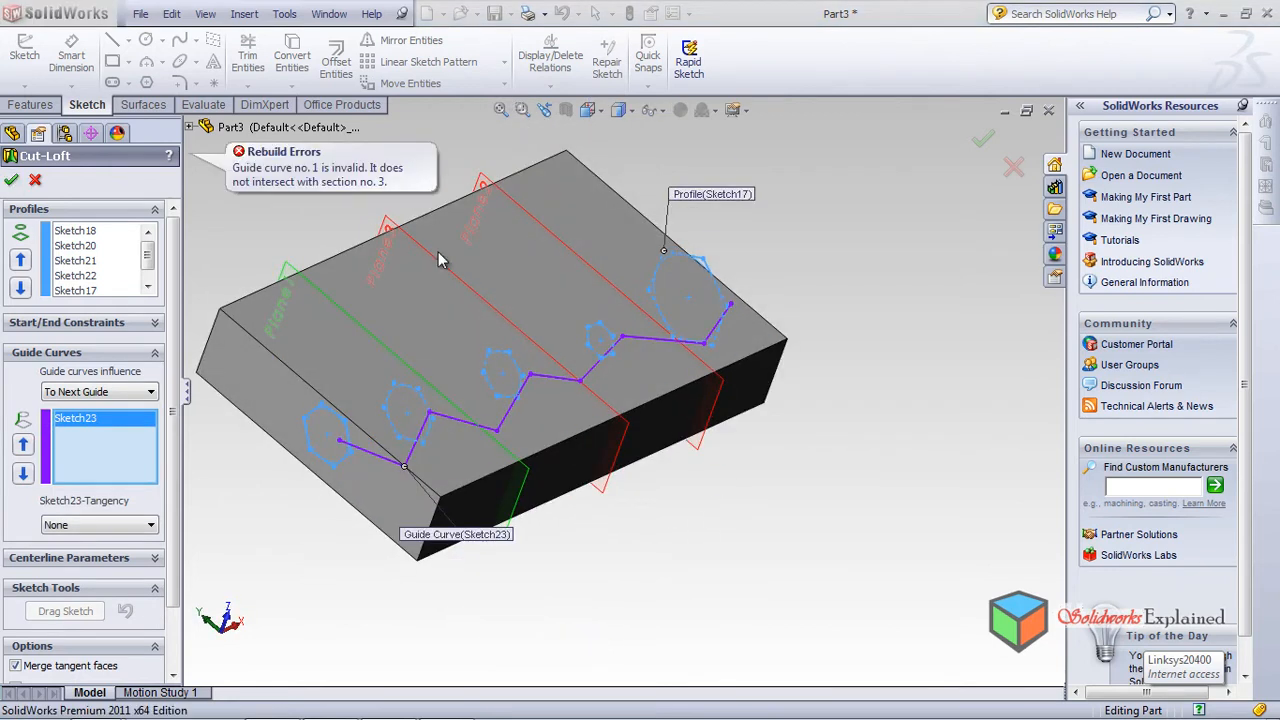
{"action": "middle_click_drag", "start_coordinate": [703, 455], "coordinate": [714, 515]}
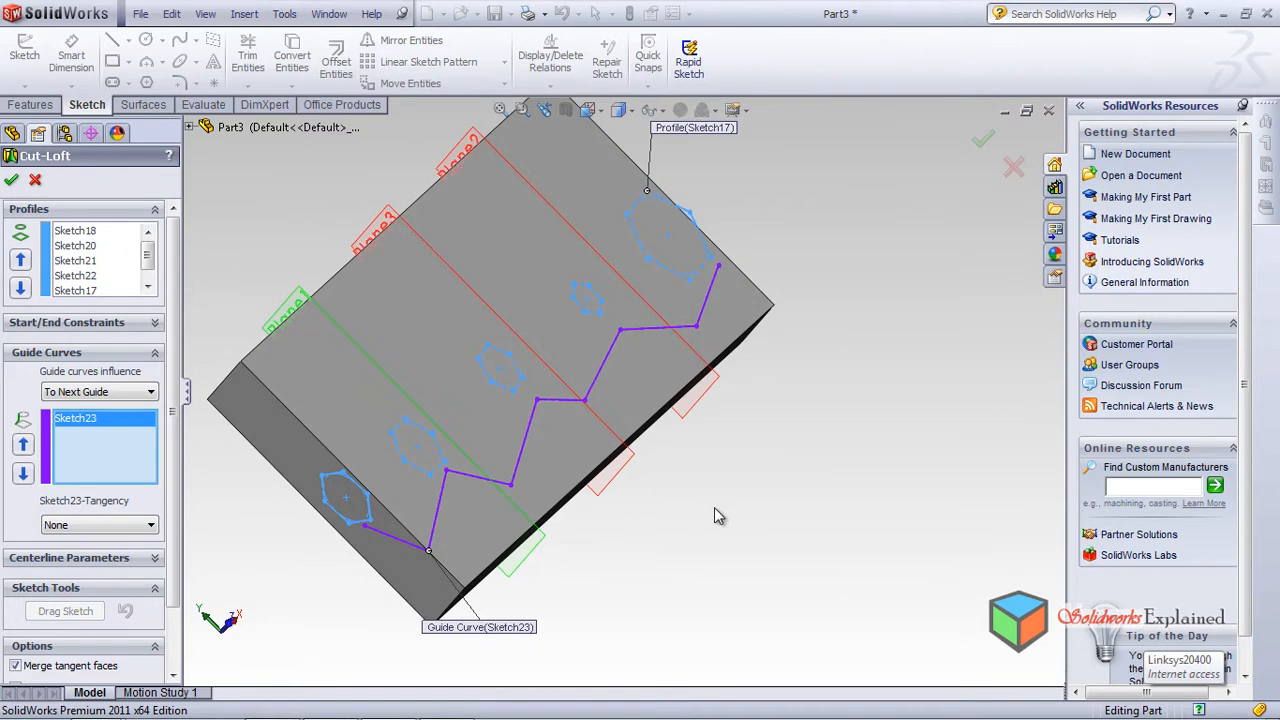
{"action": "mouse_move", "coordinate": [734, 584]}
{"action": "middle_mouse_down"}
{"action": "mouse_move", "coordinate": [742, 525]}
{"action": "mouse_move", "coordinate": [734, 586]}
{"action": "middle_mouse_up"}
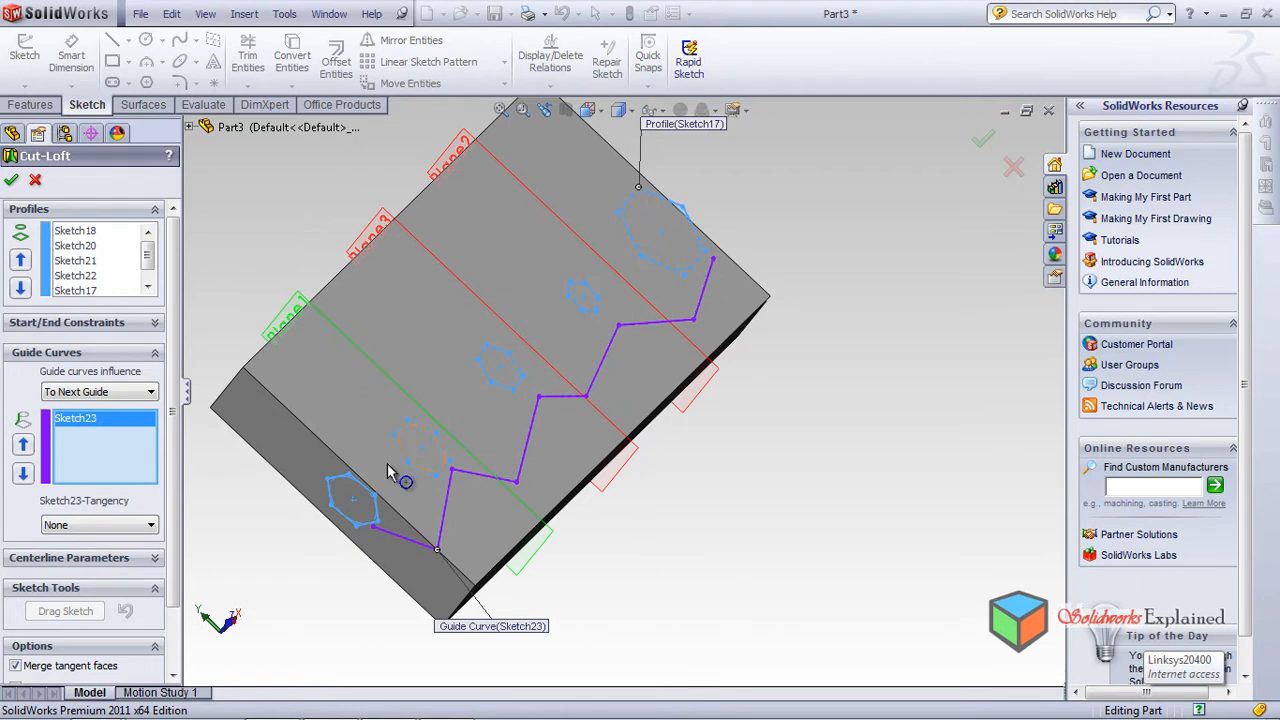
{"action": "left_click", "coordinate": [38, 179]}
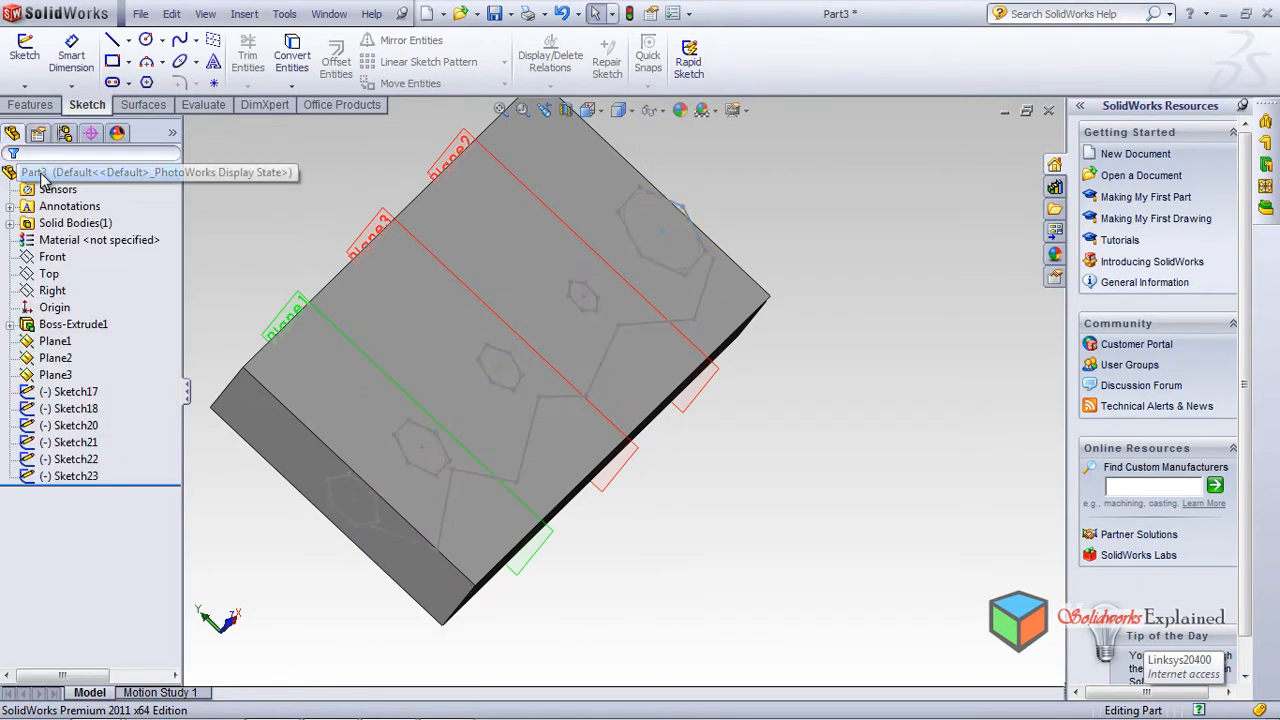
Step: Delete the zigzag line sketch, Sketch23, from the plate's top face
{"action": "left_click", "coordinate": [528, 447]}
{"action": "key", "text": "Delete"}
{"action": "key", "text": "Return"}
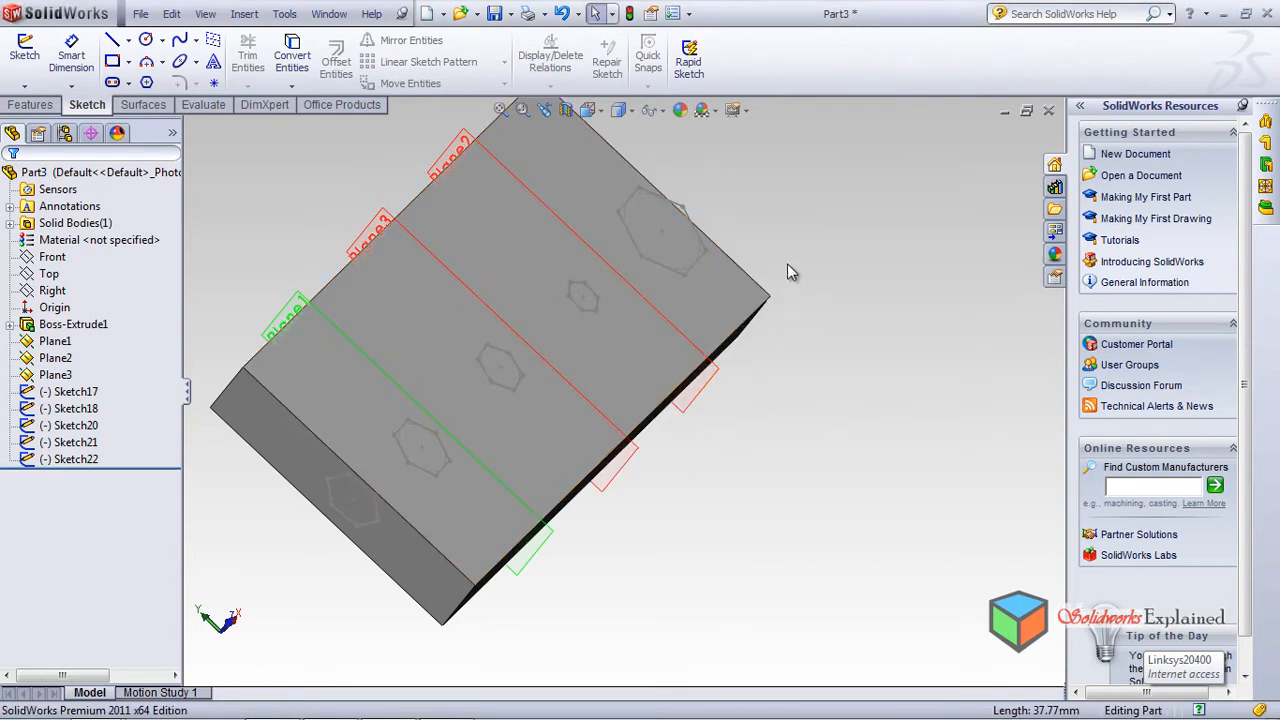
{"action": "left_click", "coordinate": [113, 42]}
{"action": "scroll", "coordinate": [700, 225], "scroll_direction": "down", "scroll_amount": 4}
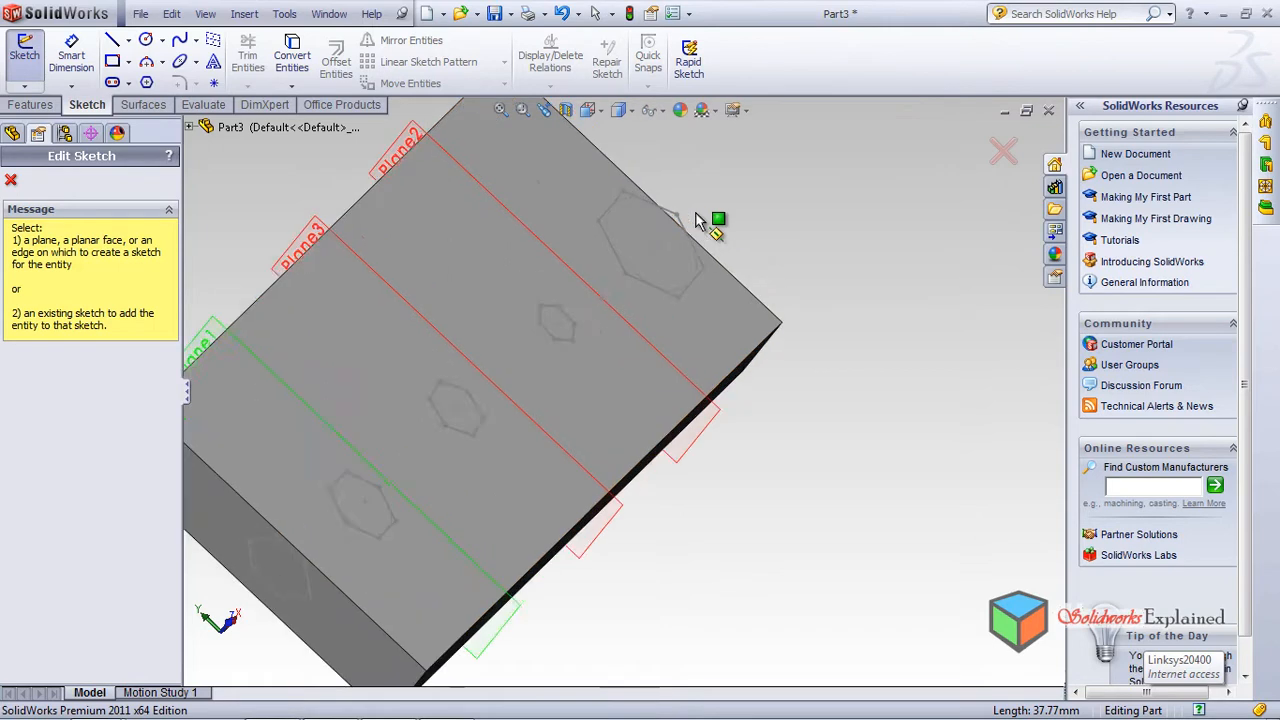
{"action": "left_click", "coordinate": [656, 243]}
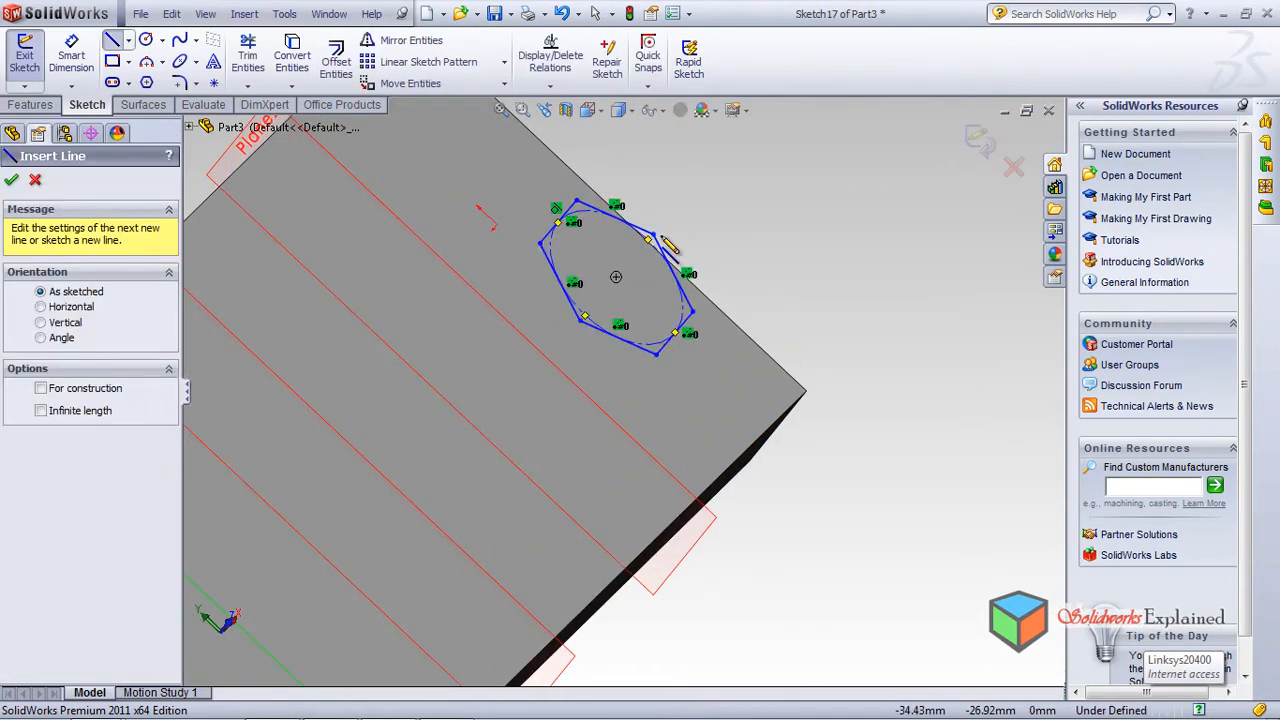
{"action": "left_click", "coordinate": [40, 179]}
{"action": "scroll", "coordinate": [578, 418], "scroll_direction": "down", "scroll_amount": 2}
{"action": "scroll", "coordinate": [606, 402], "scroll_direction": "up", "scroll_amount": 8}
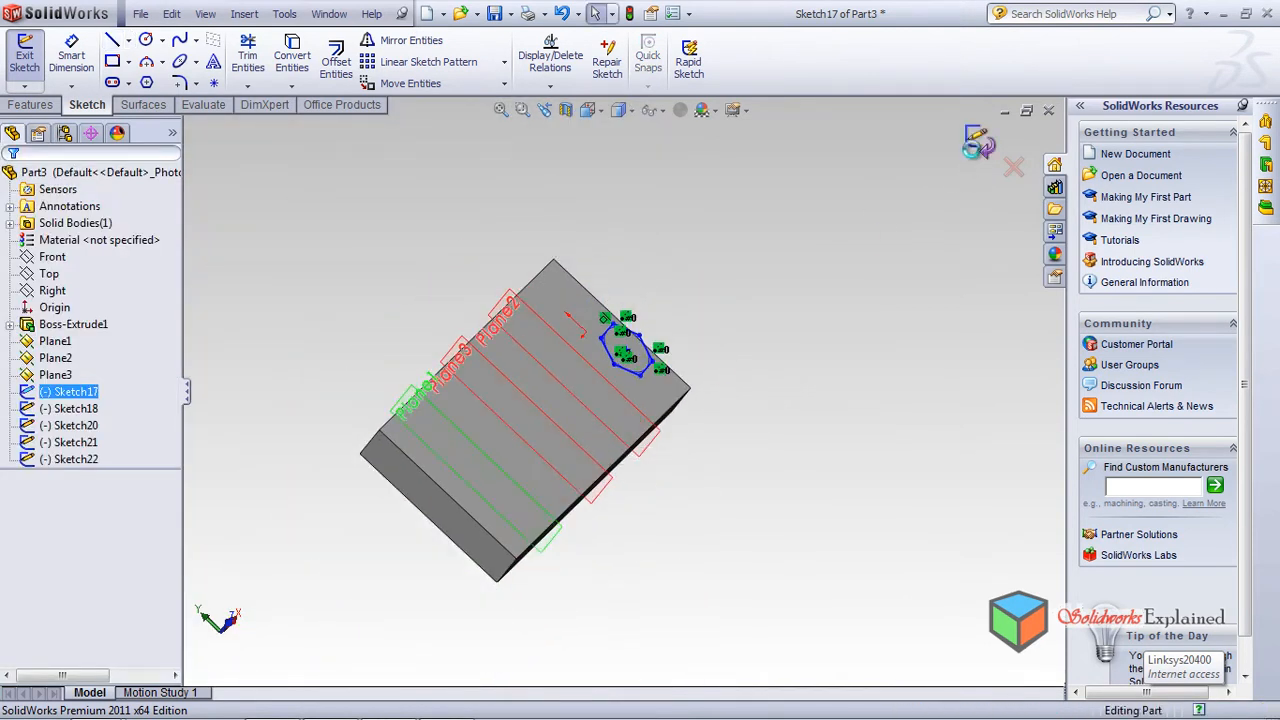
{"action": "left_click", "coordinate": [978, 144]}
{"action": "scroll", "coordinate": [712, 437], "scroll_direction": "down", "scroll_amount": 3}
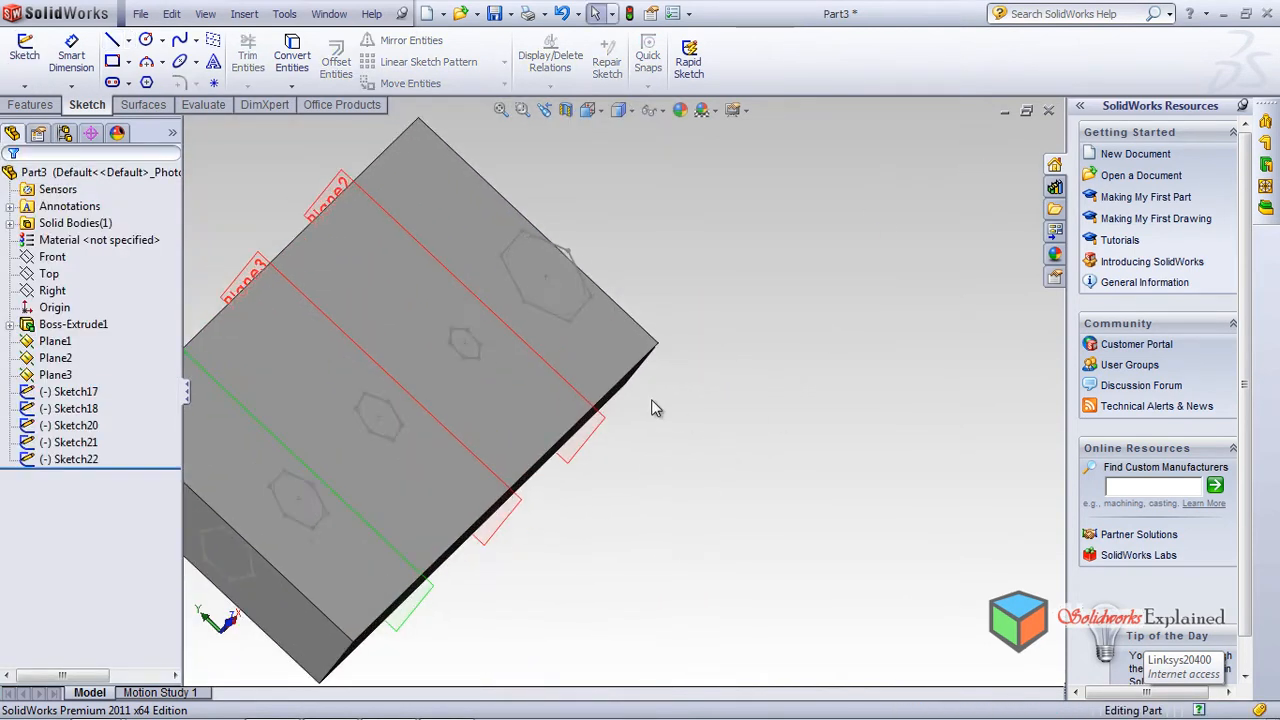
{"action": "left_click", "coordinate": [114, 42]}
{"action": "scroll", "coordinate": [584, 276], "scroll_direction": "down", "scroll_amount": 3}
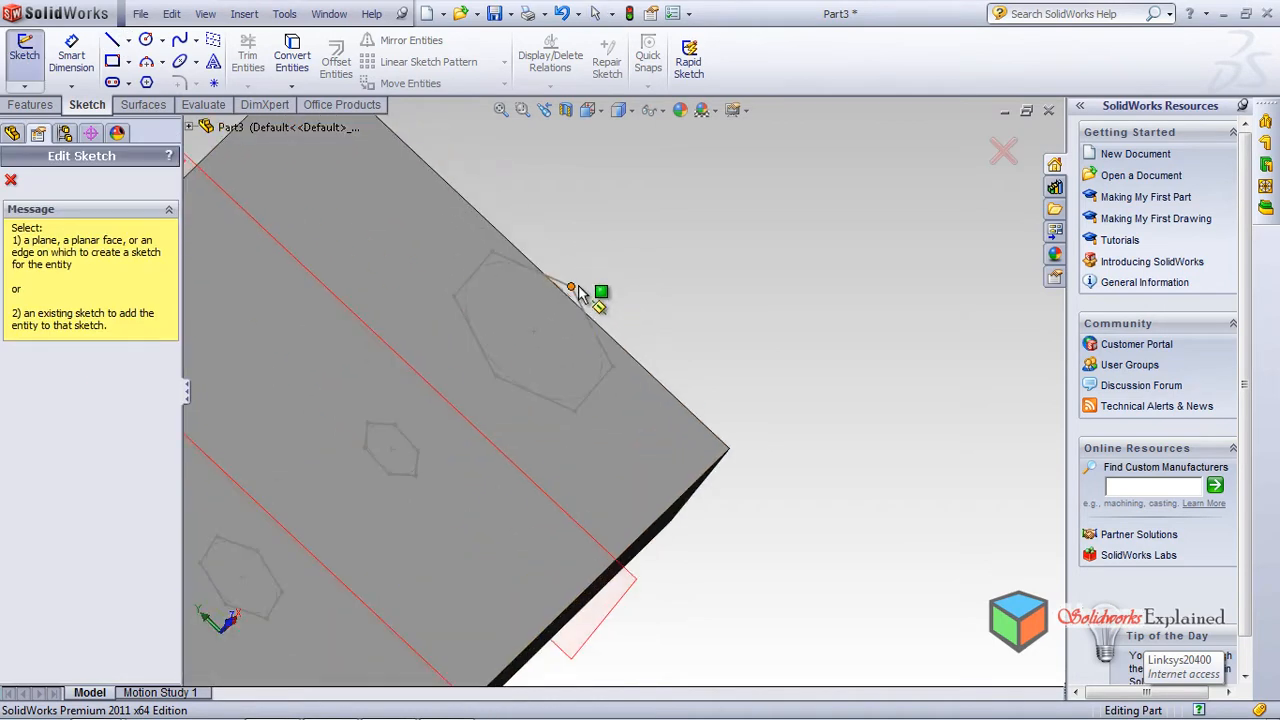
{"action": "left_click", "coordinate": [578, 292]}
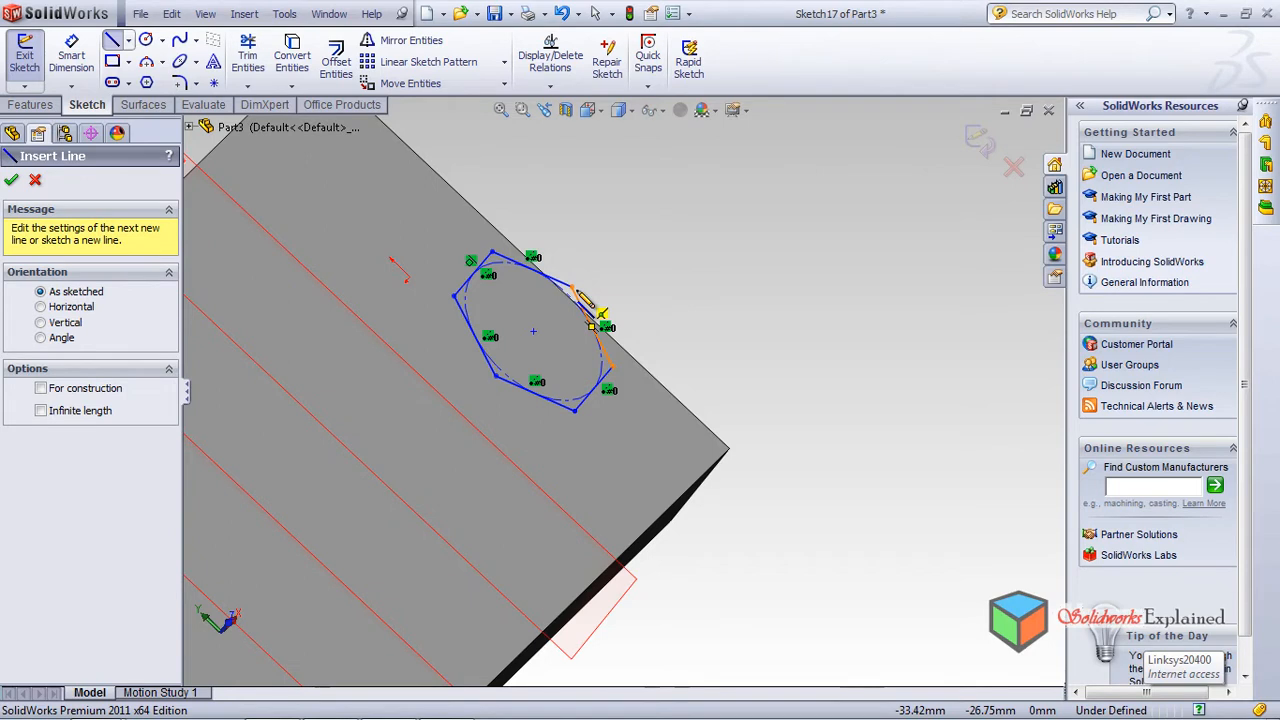
{"action": "left_click", "coordinate": [571, 289]}
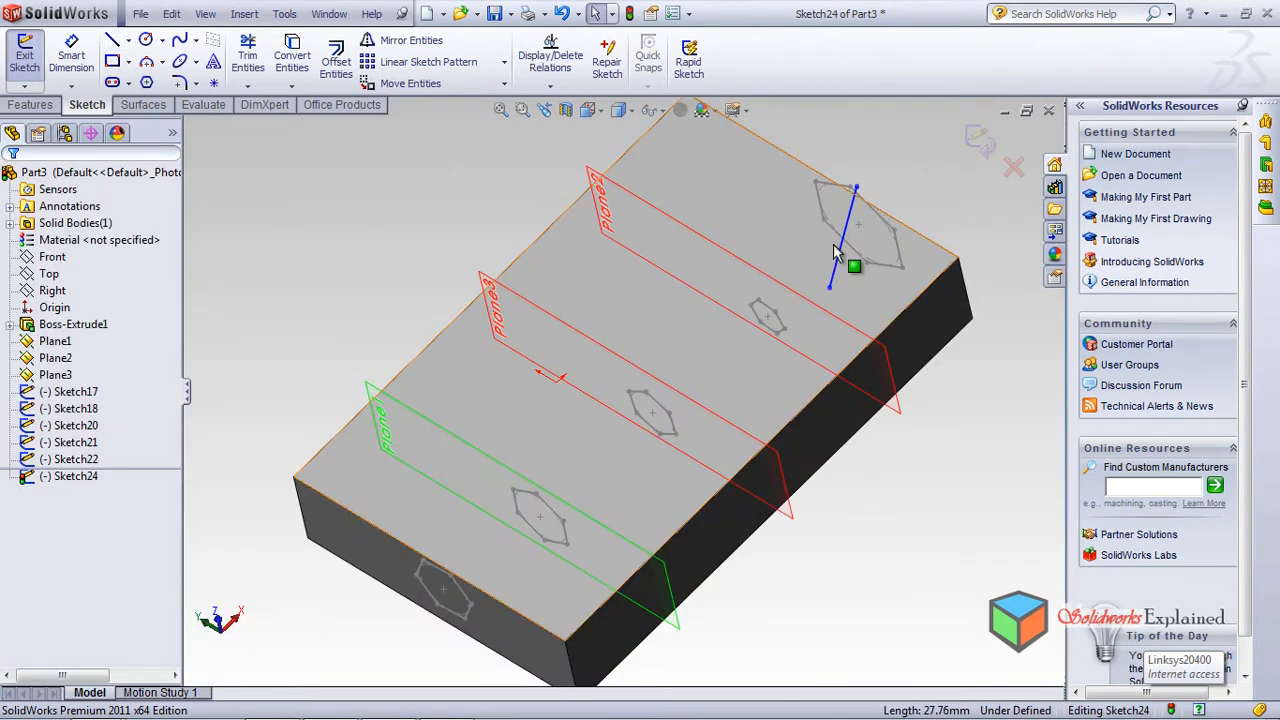
{"action": "left_click", "coordinate": [840, 265]}
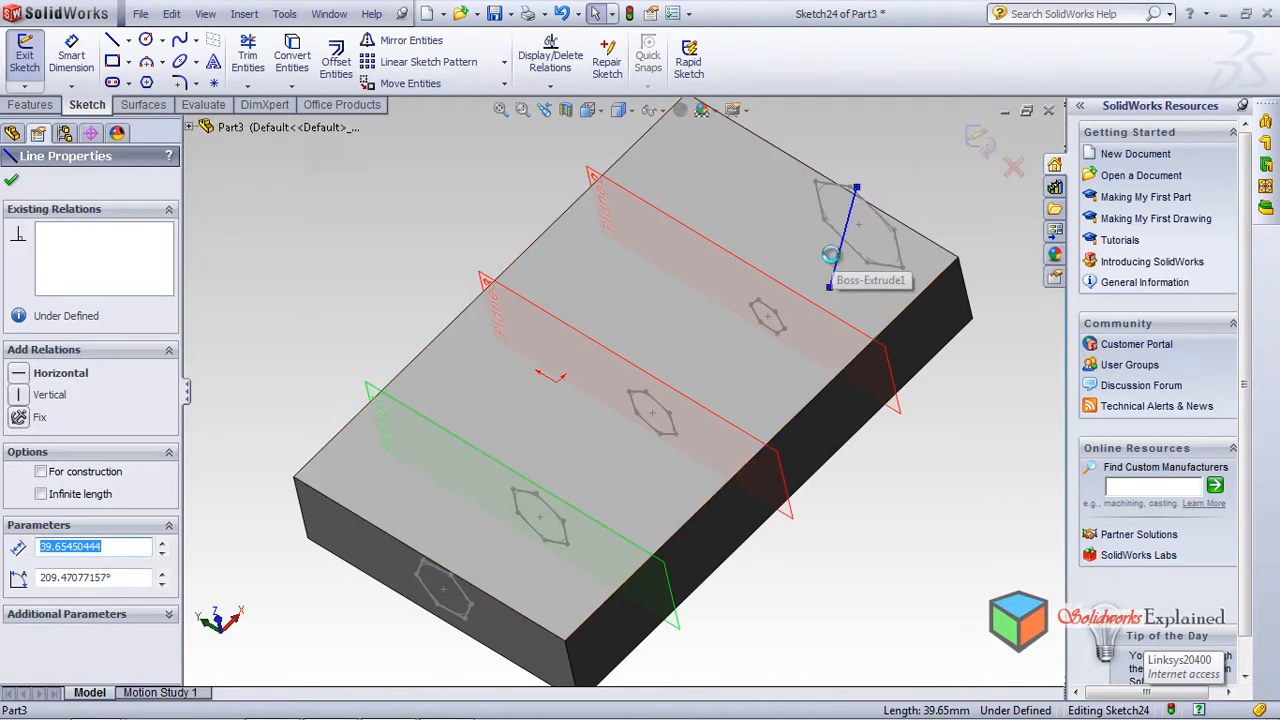
{"action": "key", "text": "Delete"}
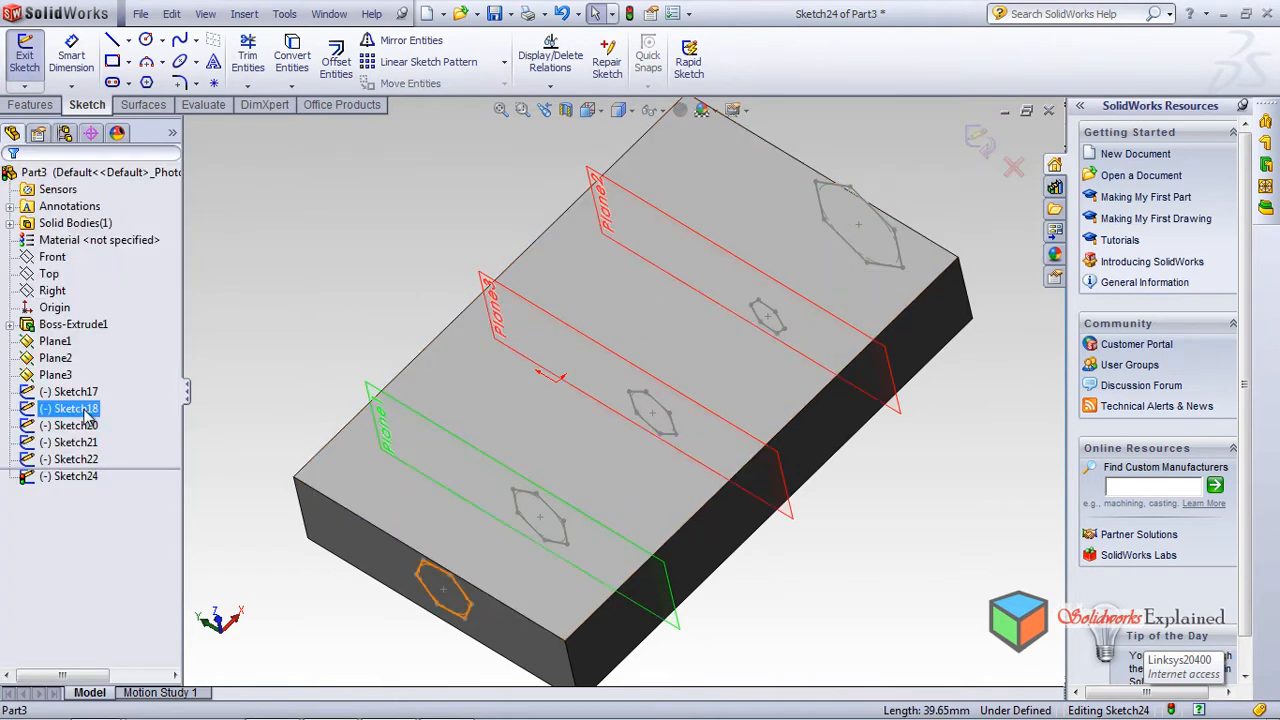
{"action": "left_click", "coordinate": [995, 143]}
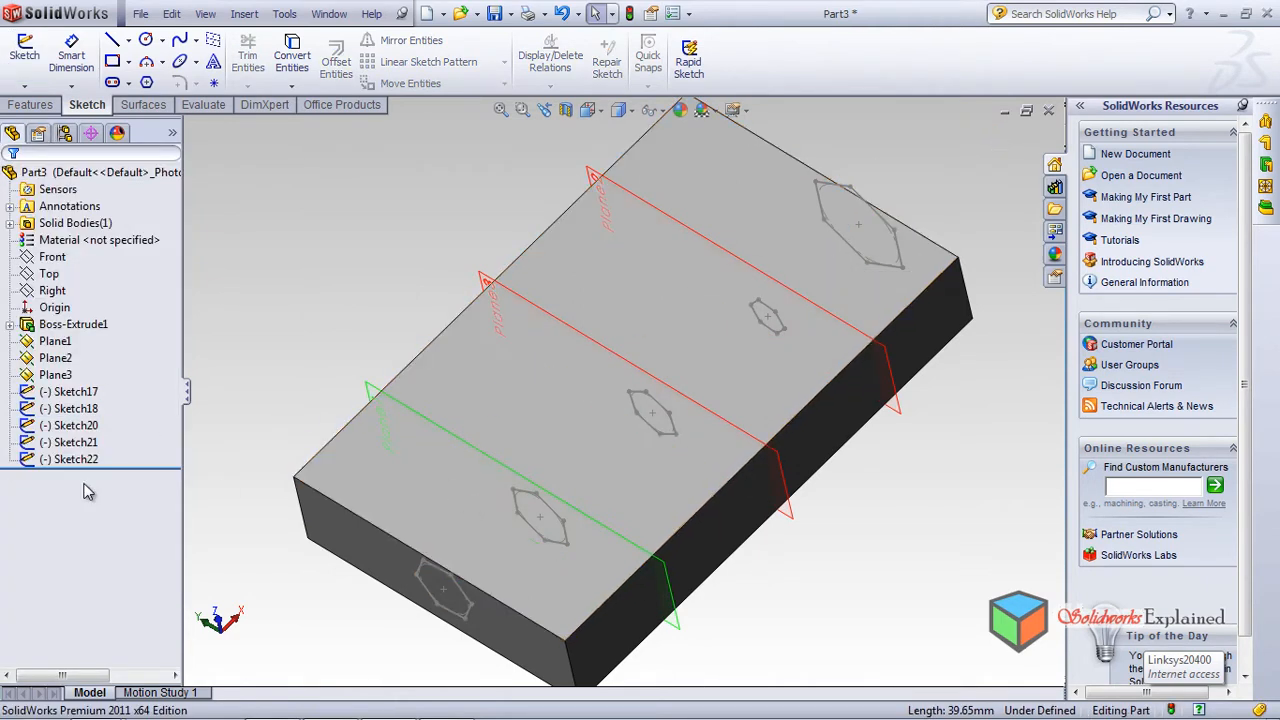
Step: Delete the three intermediate hexagon sketches, Sketch20, Sketch21 and Sketch22, keeping the two end-face hexagons
{"action": "left_click", "coordinate": [95, 410]}
{"action": "left_click", "coordinate": [78, 425]}
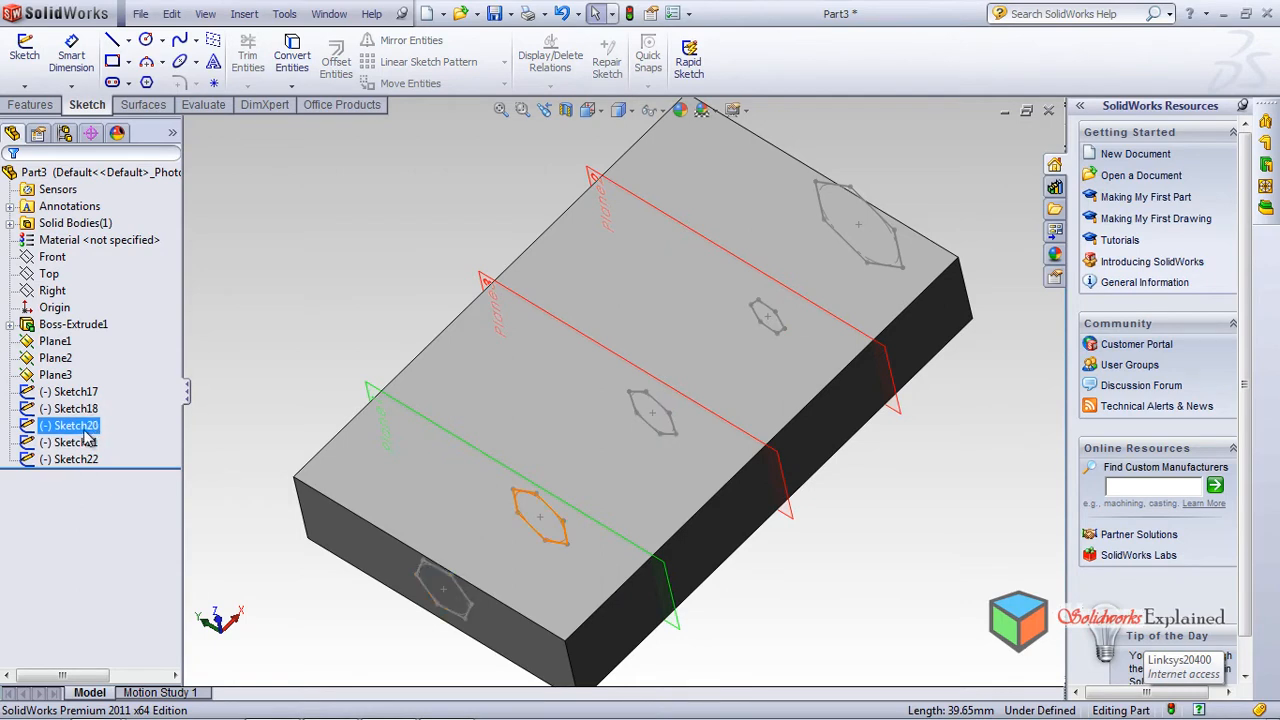
{"action": "left_click", "coordinate": [72, 459], "text": "ctrl"}
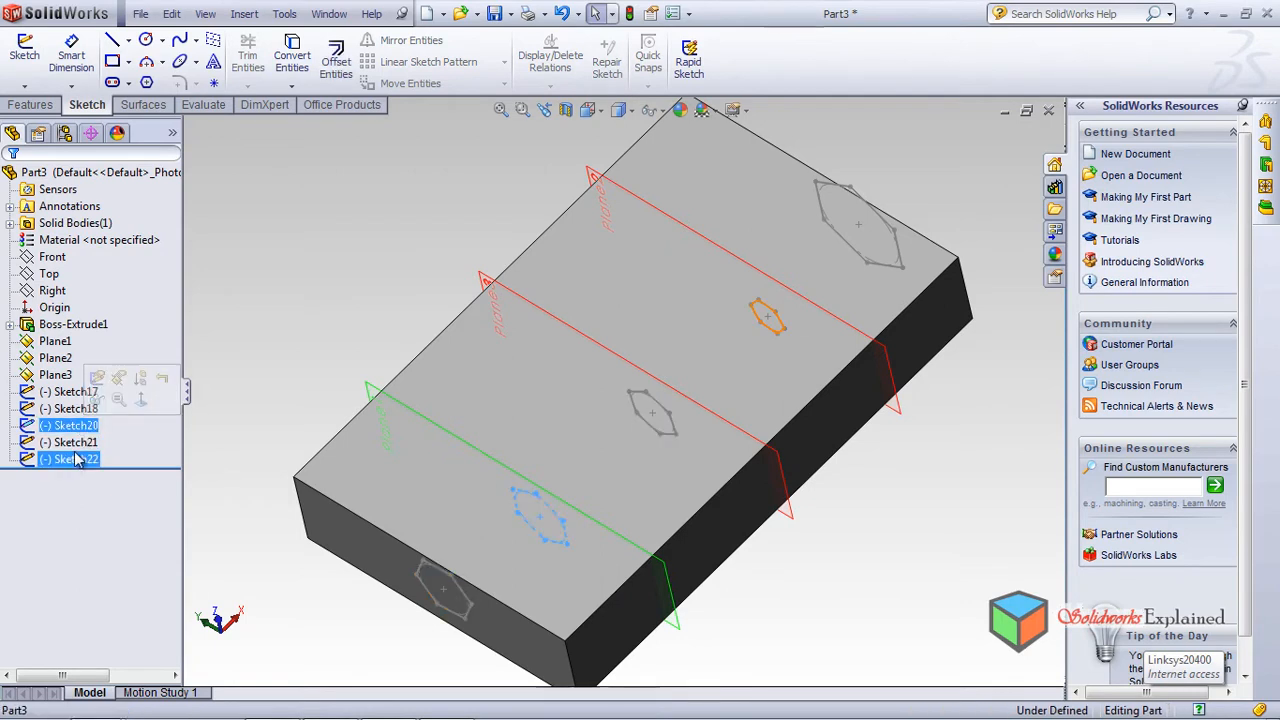
{"action": "left_click", "coordinate": [72, 459], "text": "ctrl"}
{"action": "left_click", "coordinate": [78, 443], "text": "ctrl"}
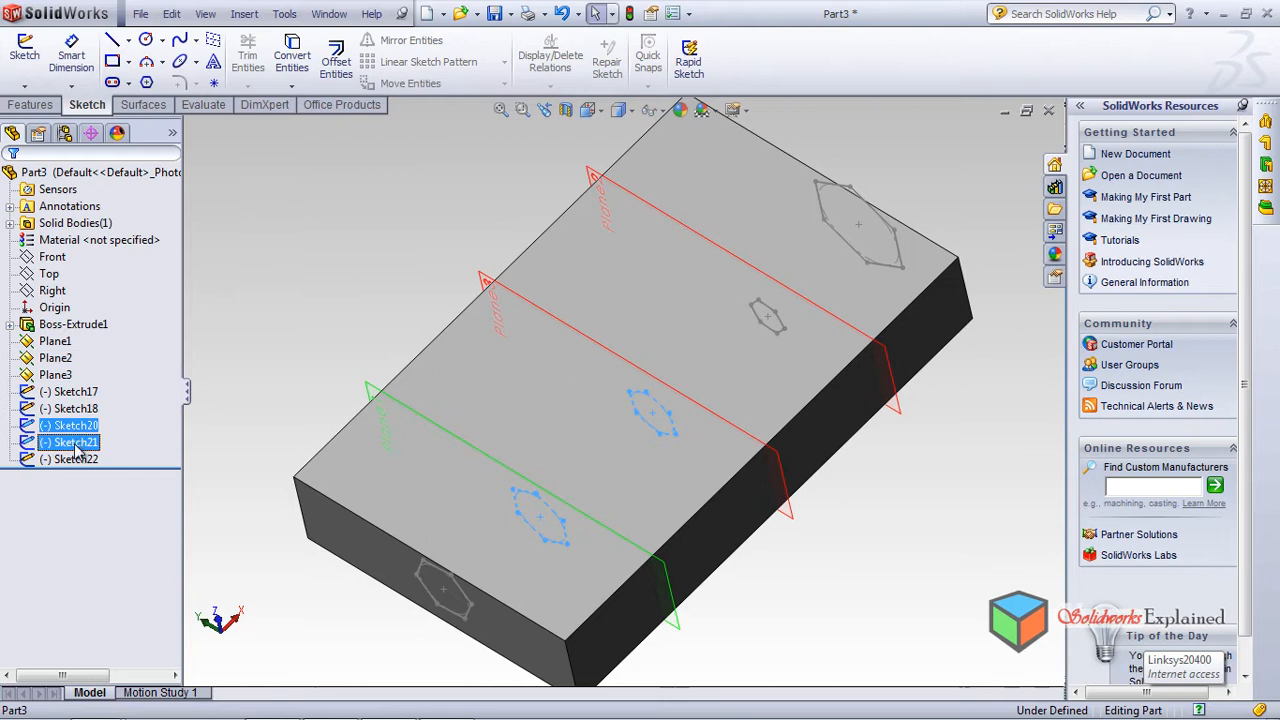
{"action": "left_click", "coordinate": [72, 459], "text": "ctrl"}
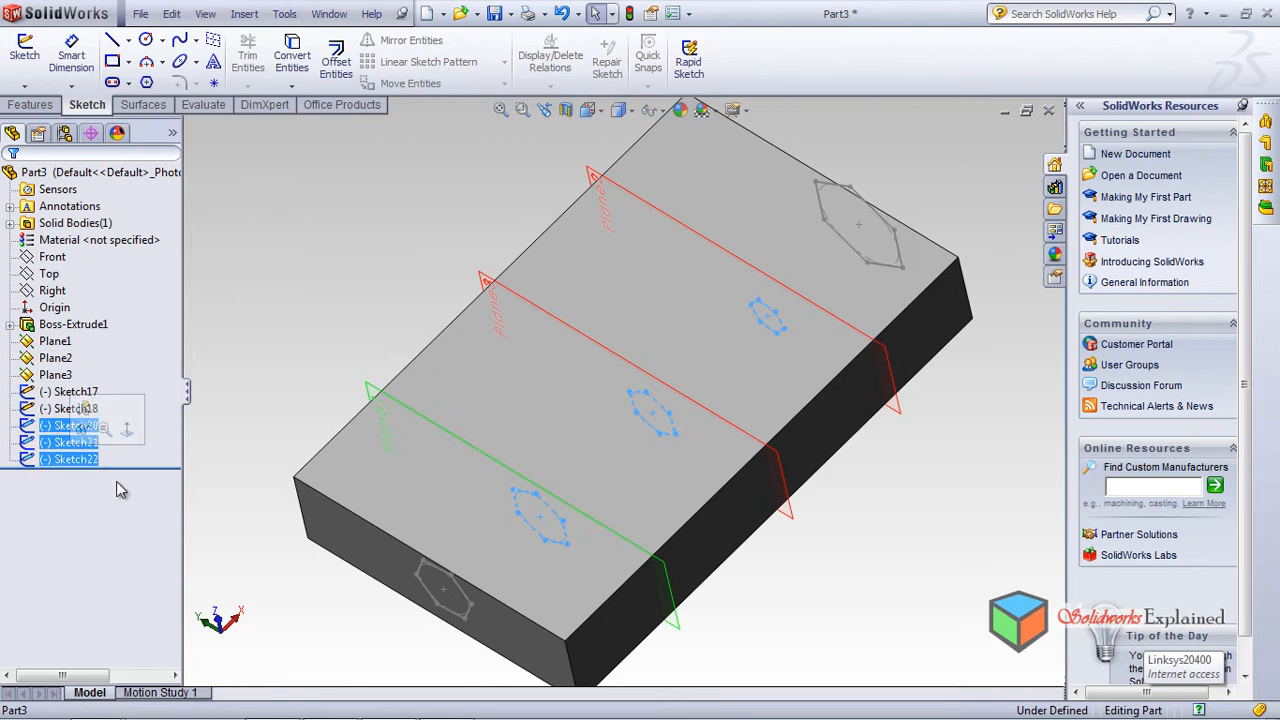
{"action": "key", "text": "Delete"}
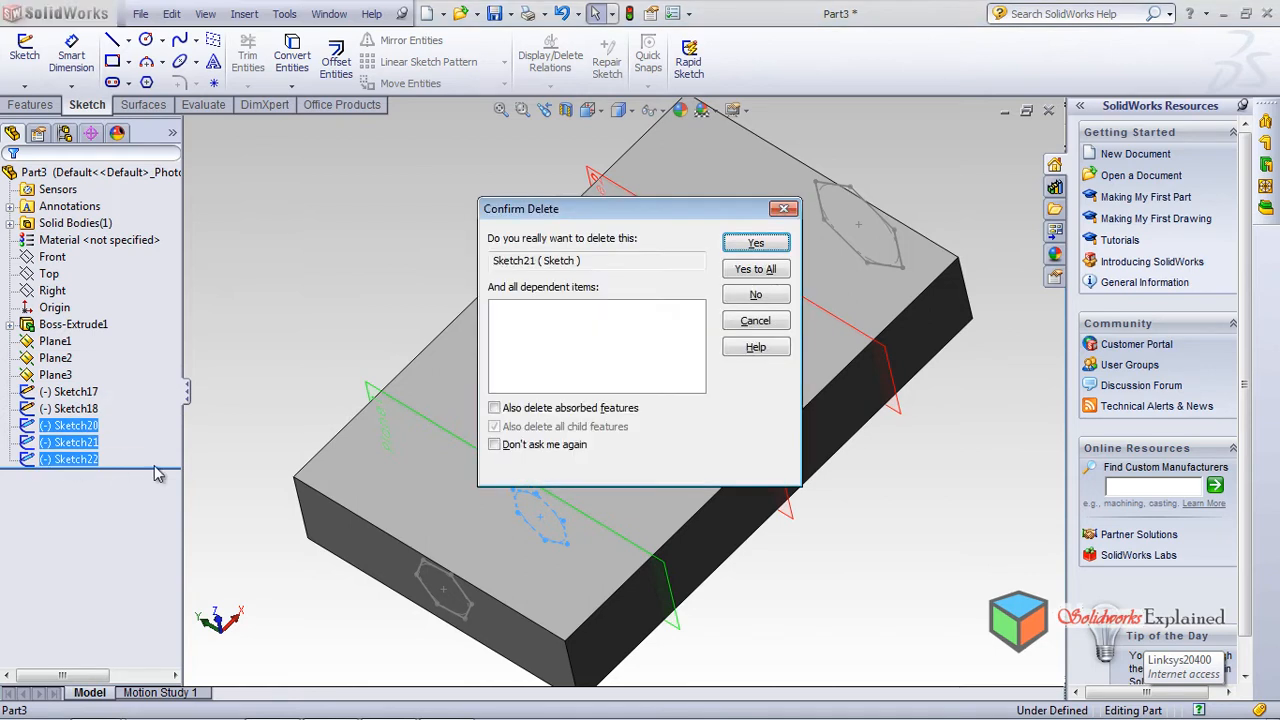
{"action": "left_click", "coordinate": [735, 268]}
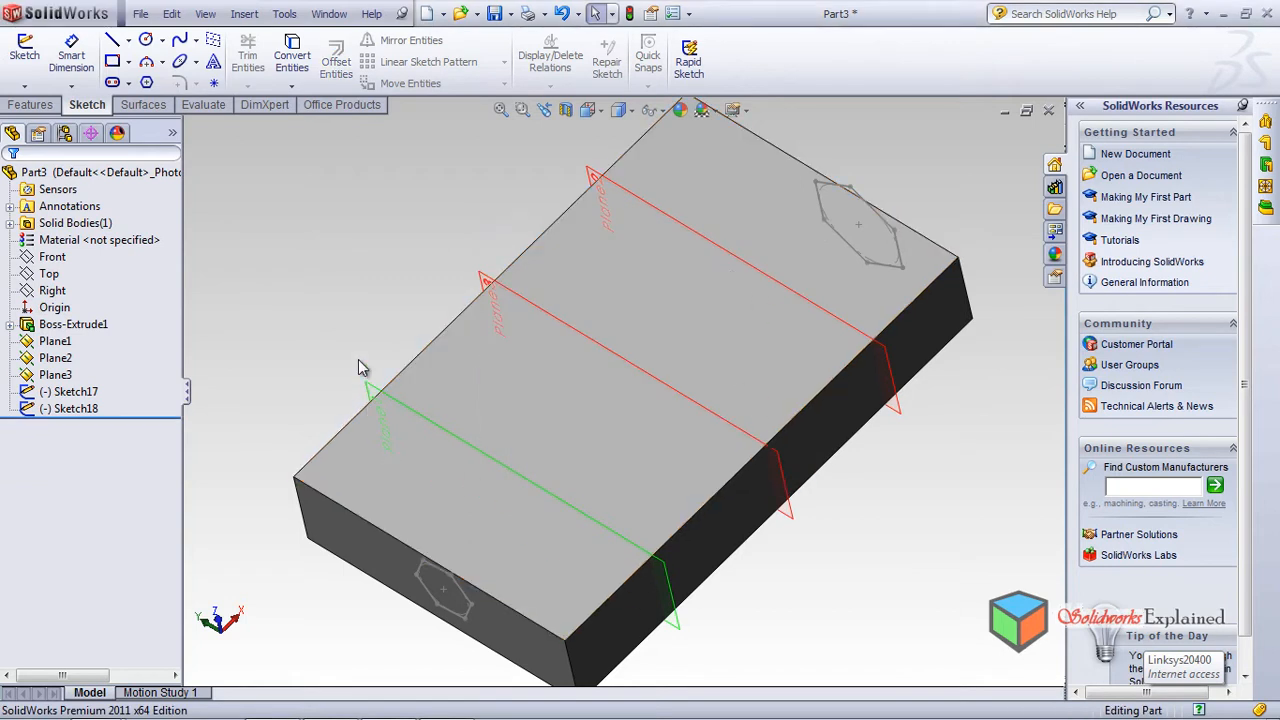
{"action": "left_click", "coordinate": [113, 42]}
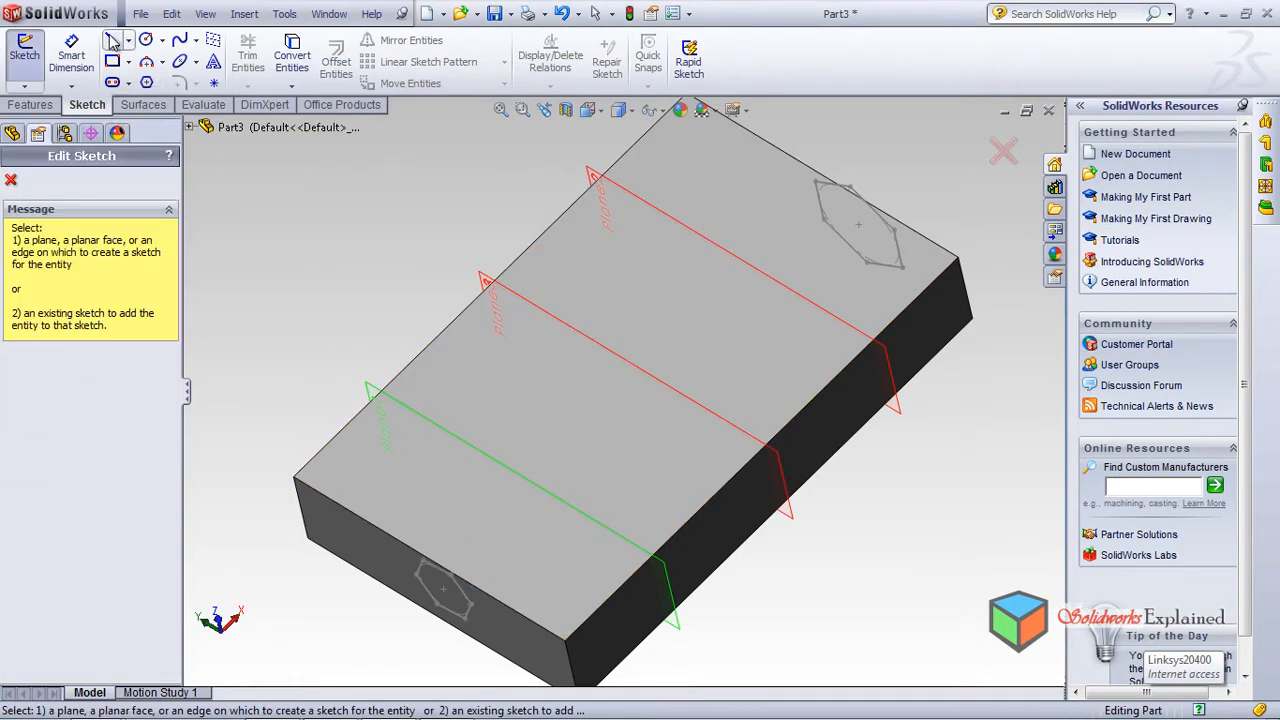
{"action": "left_click", "coordinate": [463, 358]}
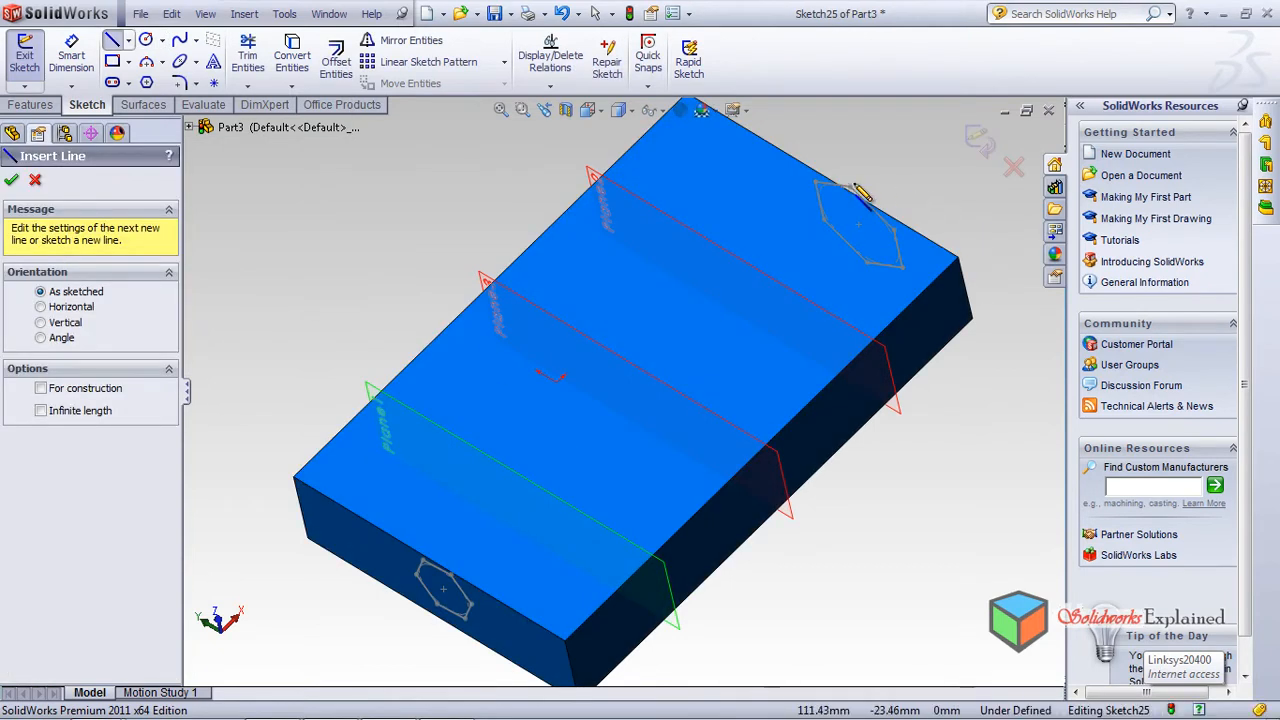
{"action": "scroll", "coordinate": [857, 190], "scroll_direction": "down", "scroll_amount": 4}
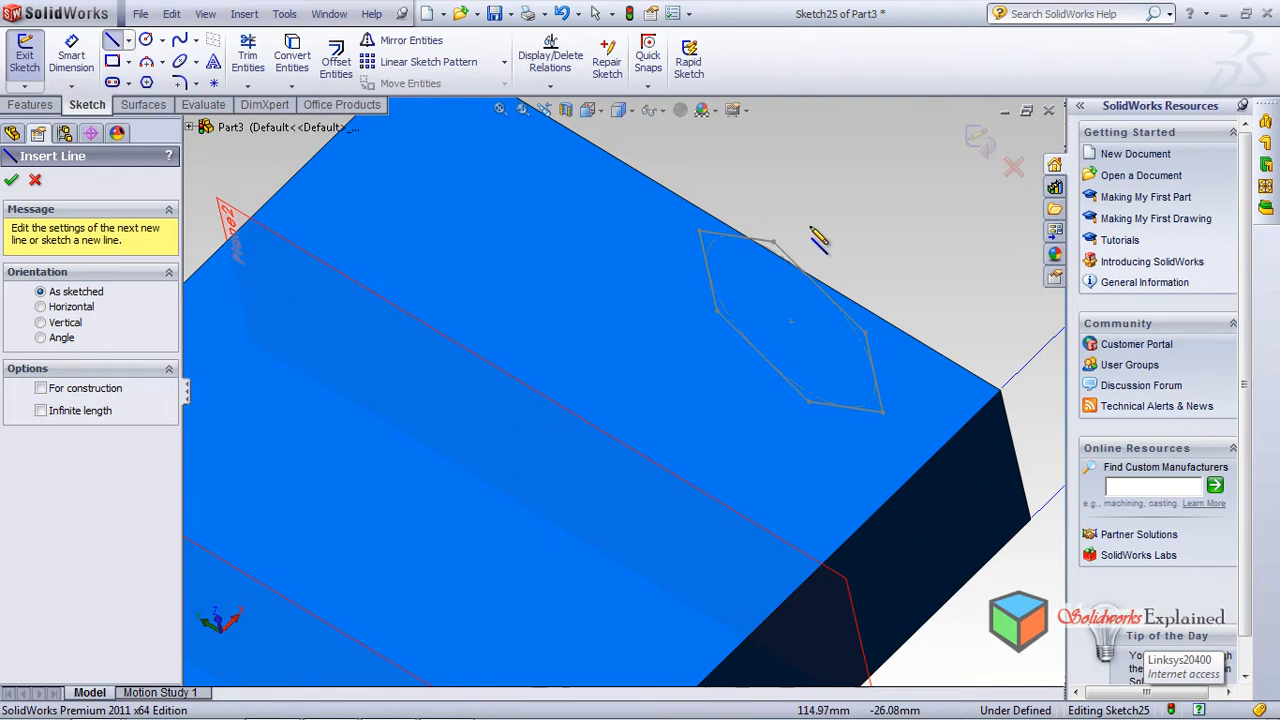
{"action": "left_click", "coordinate": [1008, 168]}
{"action": "scroll", "coordinate": [845, 290], "scroll_direction": "up", "scroll_amount": 5}
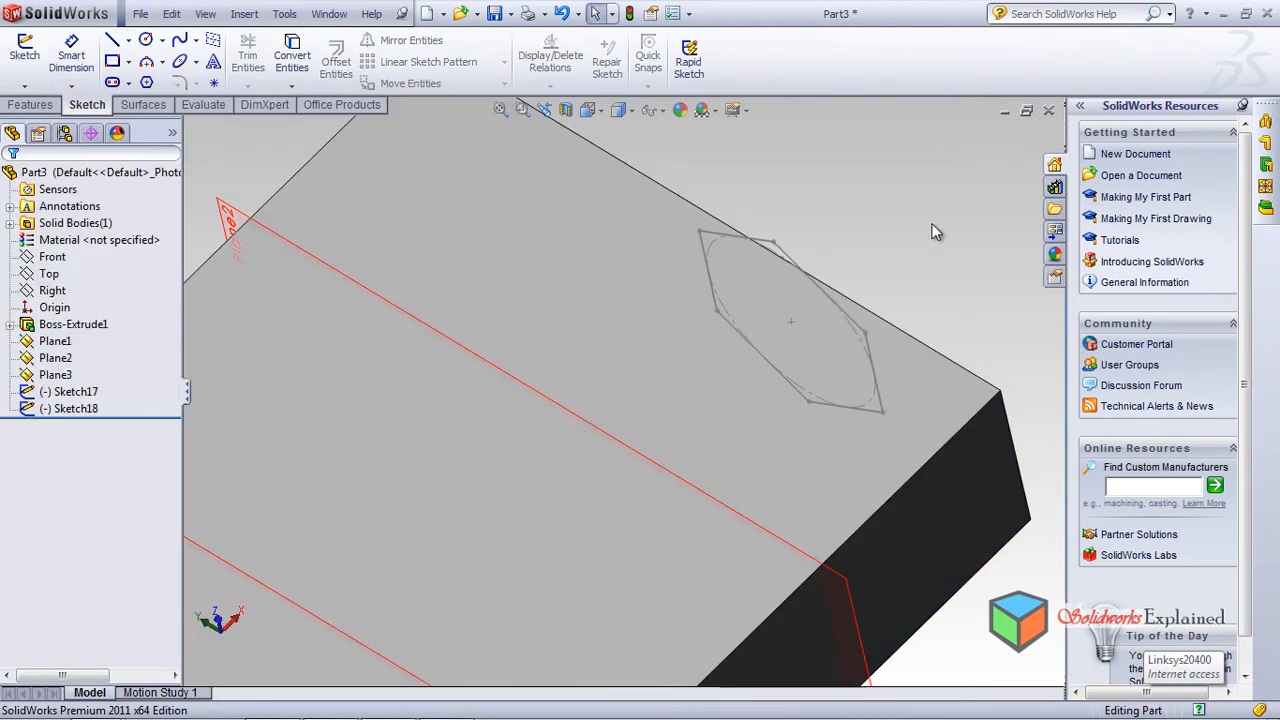
Step: On the plate's top face, sketch a zigzag line from the upper corner of the end-face hexagon near Plane2 across Plane2 and Plane3
{"action": "scroll", "coordinate": [690, 542], "scroll_direction": "down", "scroll_amount": 2}
{"action": "scroll", "coordinate": [625, 595], "scroll_direction": "up", "scroll_amount": 1}
{"action": "left_click", "coordinate": [560, 402]}
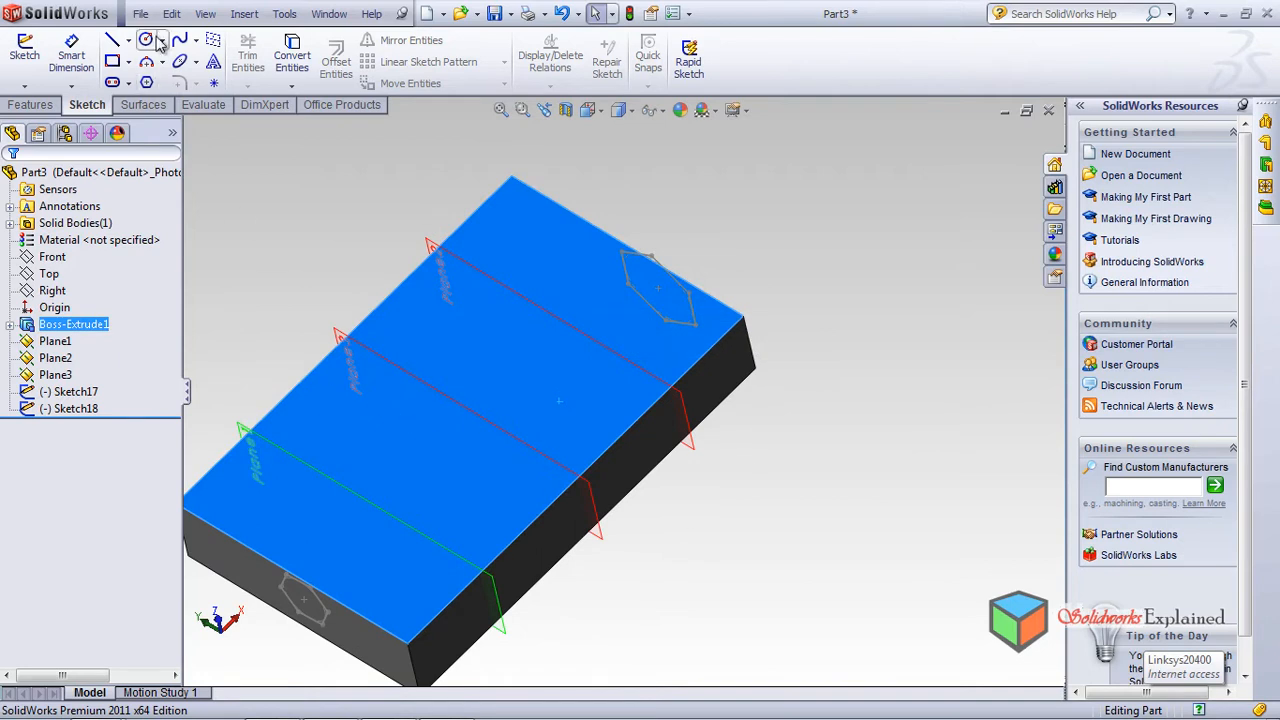
{"action": "left_click", "coordinate": [113, 44]}
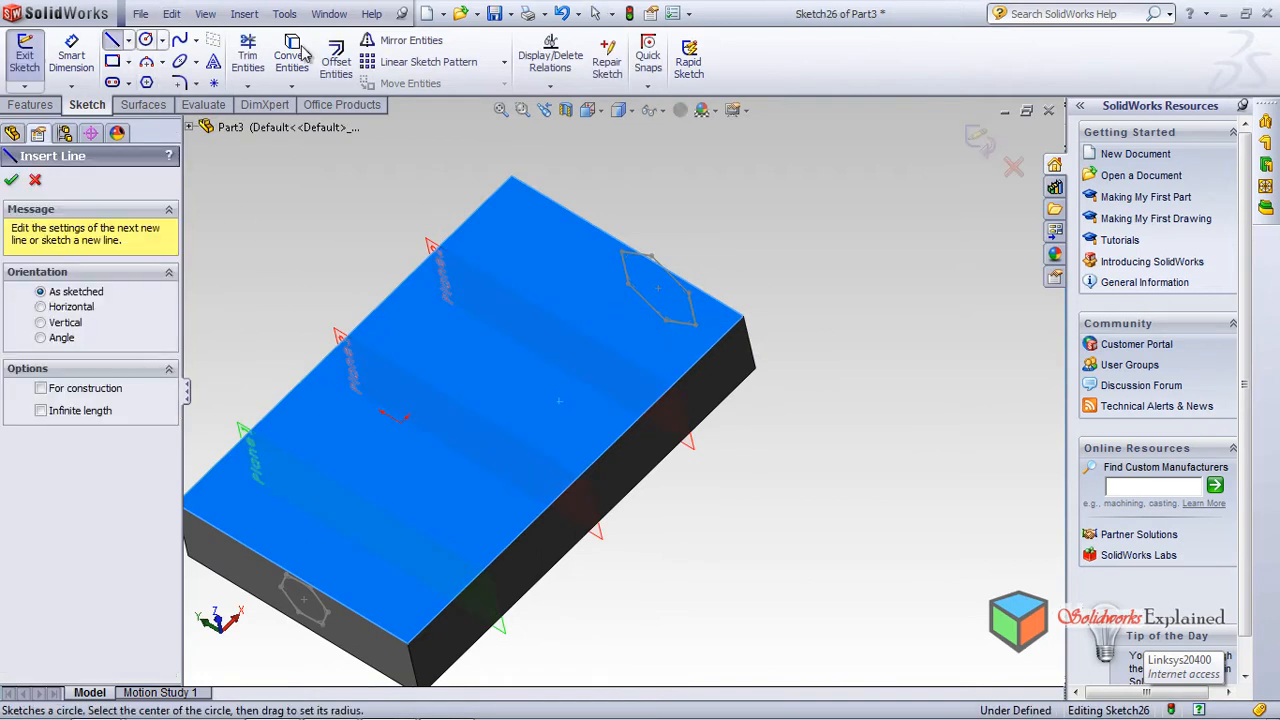
{"action": "scroll", "coordinate": [640, 280], "scroll_direction": "down", "scroll_amount": 2}
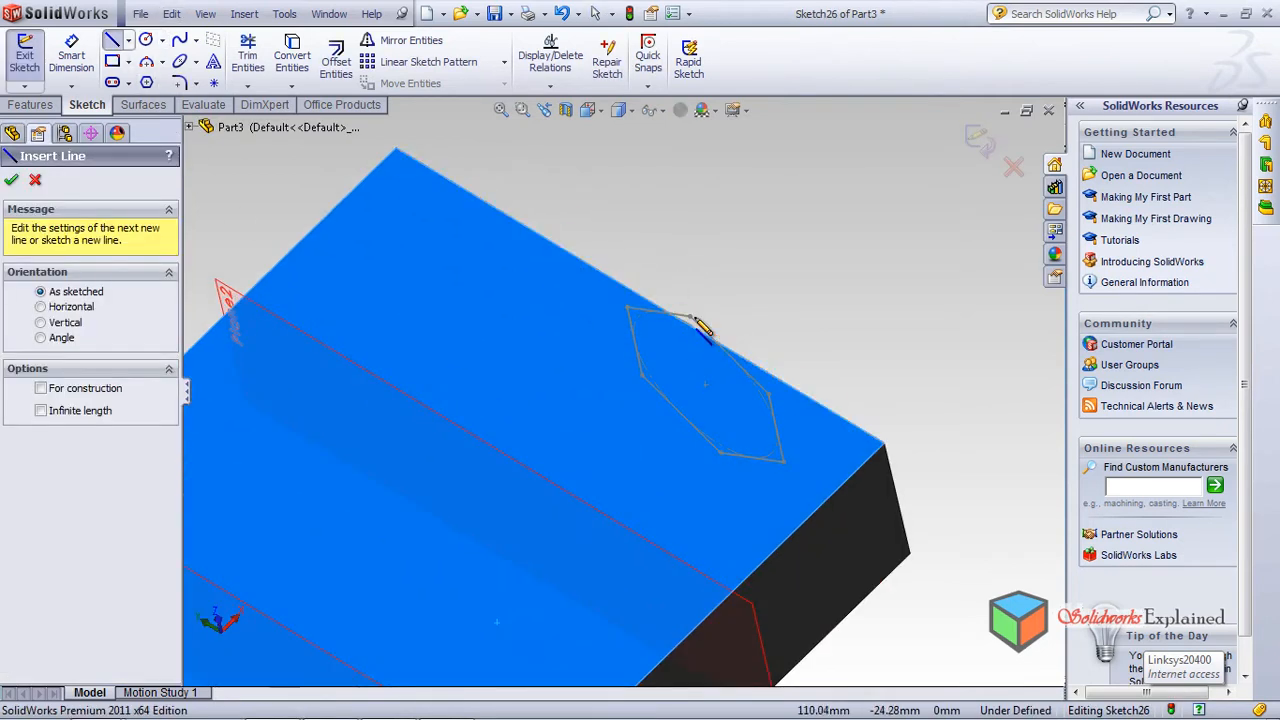
{"action": "scroll", "coordinate": [766, 449], "scroll_direction": "down", "scroll_amount": 3}
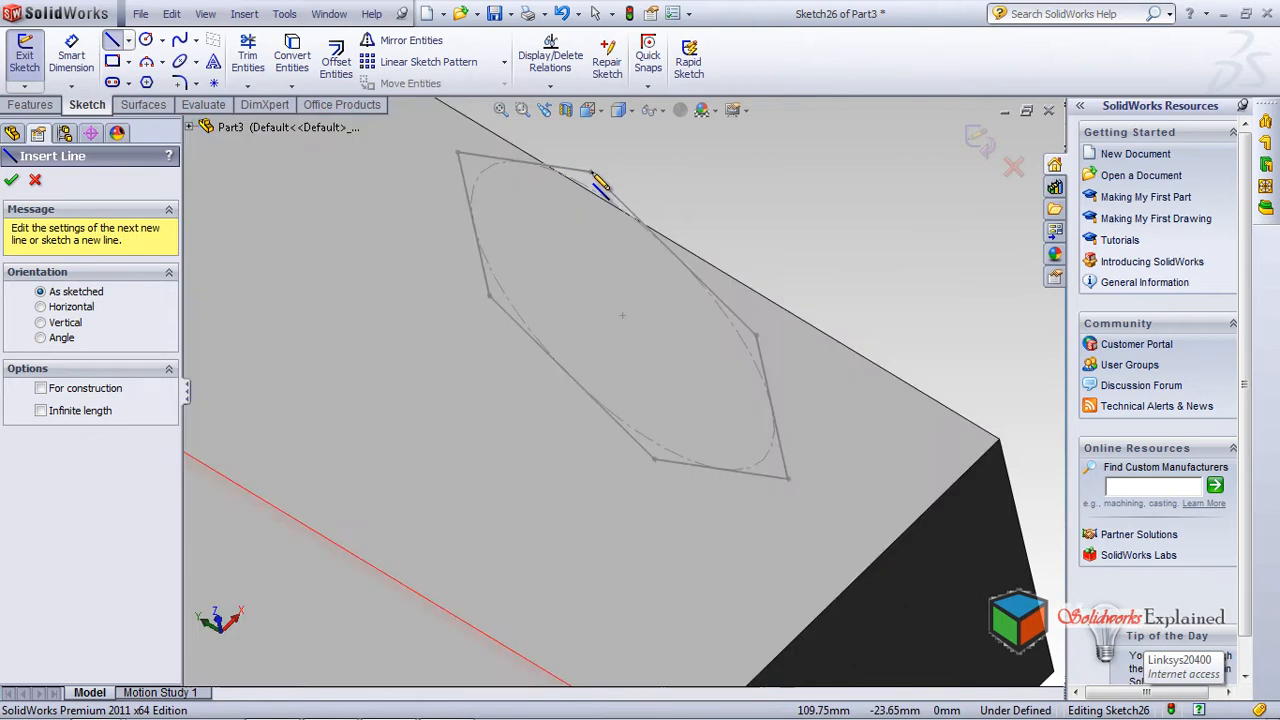
{"action": "left_click", "coordinate": [590, 173]}
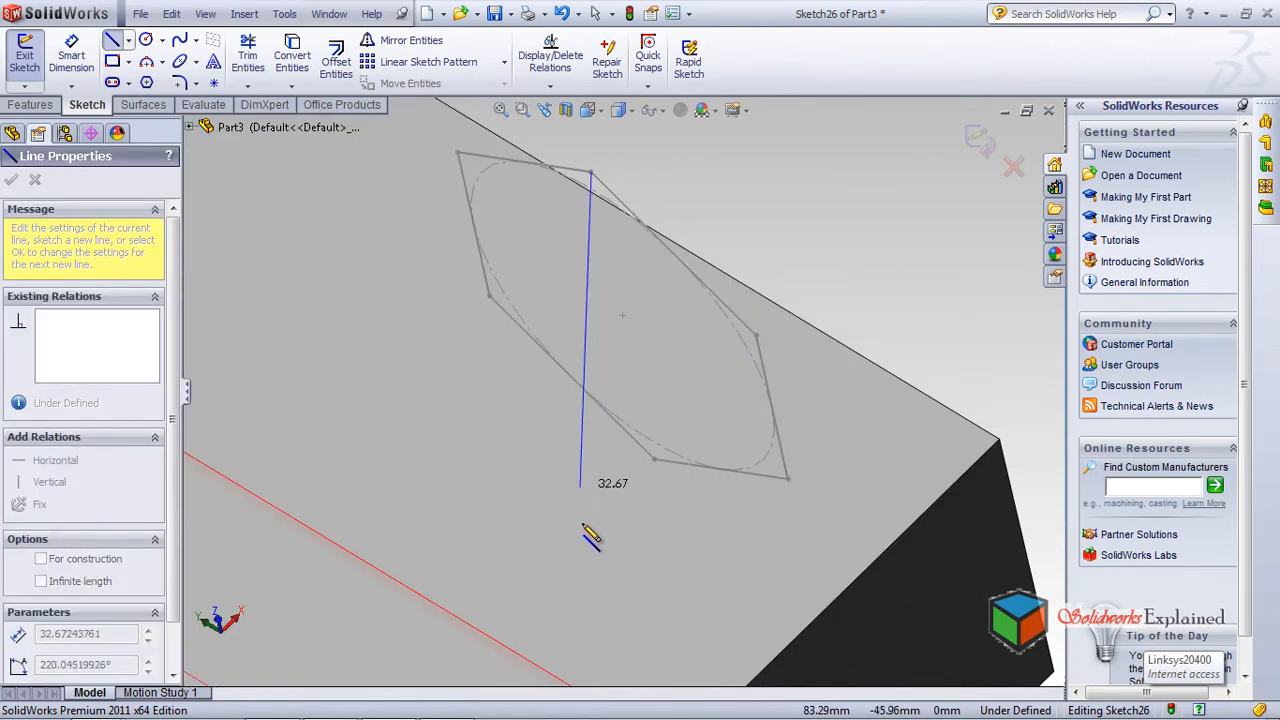
{"action": "scroll", "coordinate": [605, 505], "scroll_direction": "up", "scroll_amount": 5}
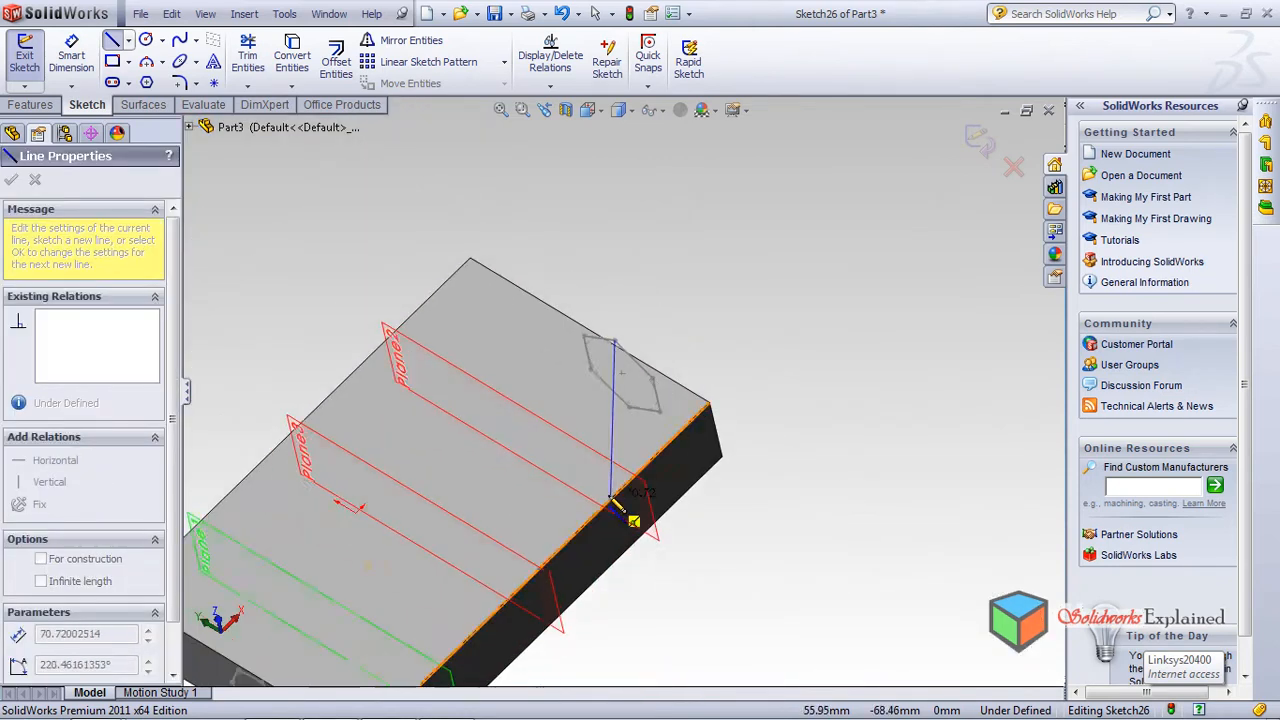
{"action": "scroll", "coordinate": [614, 503], "scroll_direction": "up", "scroll_amount": 3}
{"action": "left_click", "coordinate": [601, 406]}
{"action": "left_click", "coordinate": [551, 406]}
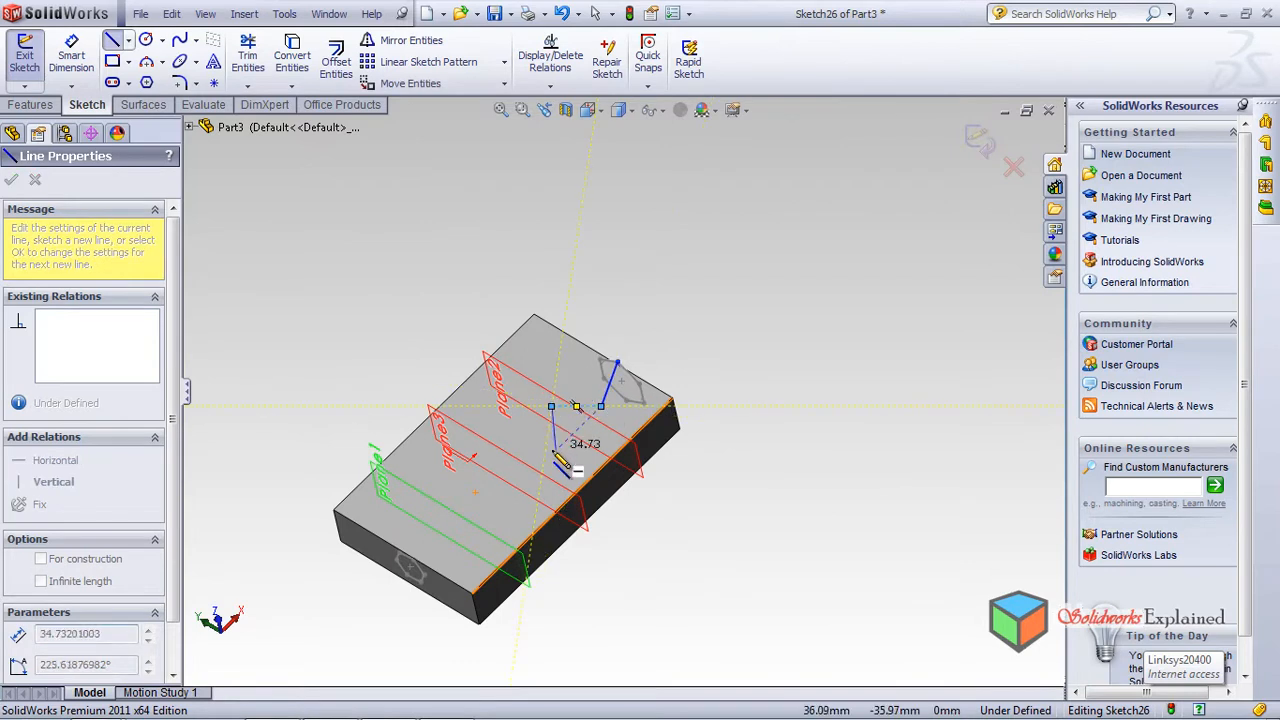
{"action": "left_click", "coordinate": [545, 455]}
{"action": "left_click", "coordinate": [474, 481]}
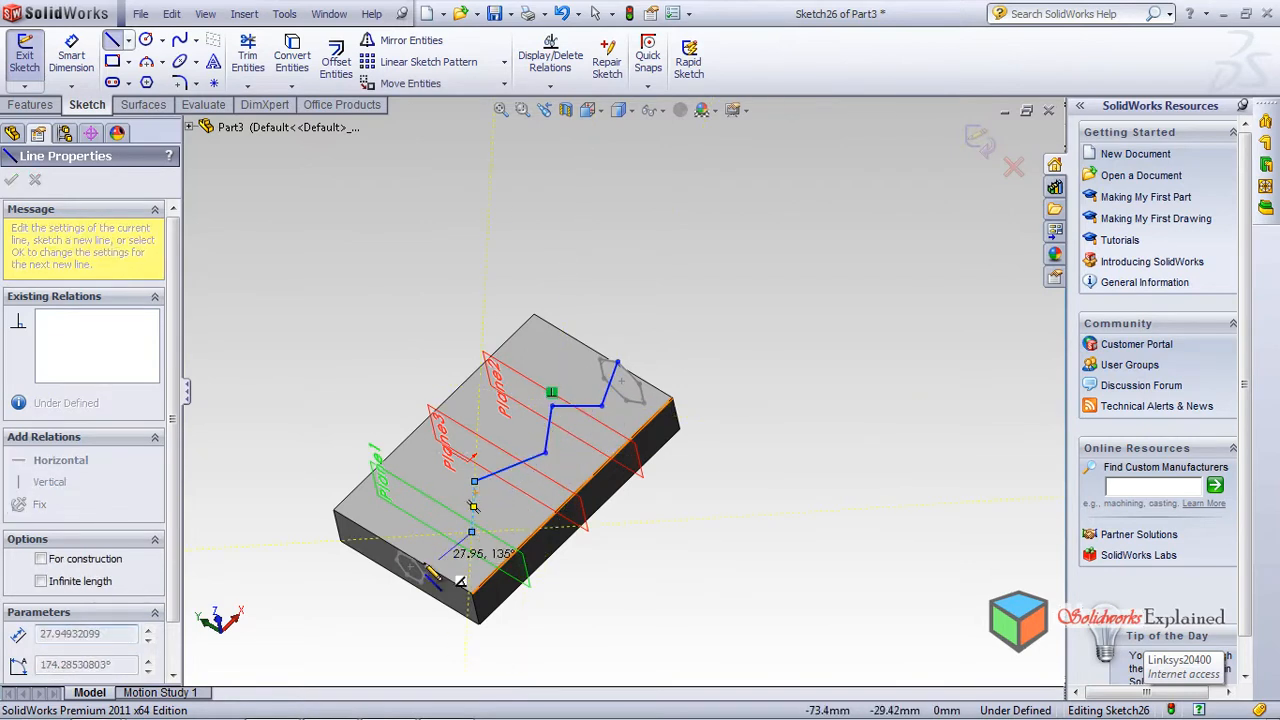
Step: Continue the zigzag line across Plane1 to the upper corner of the opposite end-face hexagon and end the line there
{"action": "scroll", "coordinate": [441, 566], "scroll_direction": "down", "scroll_amount": 6}
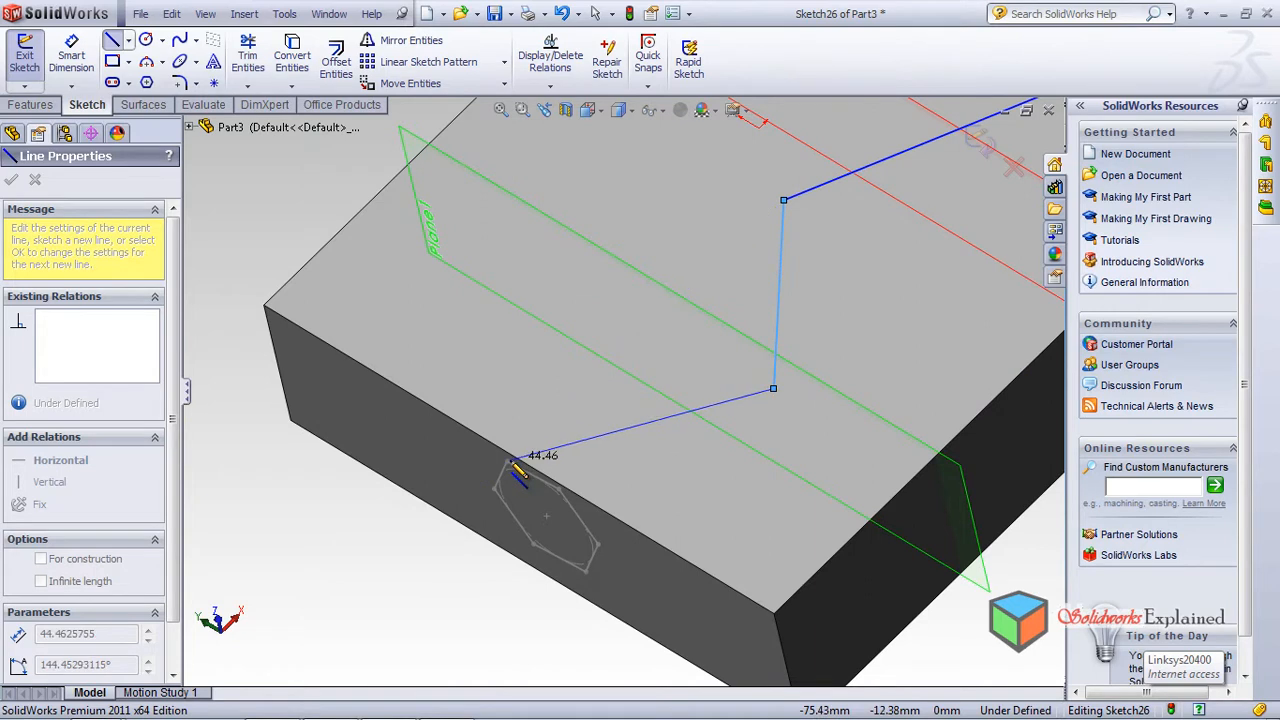
{"action": "left_click", "coordinate": [507, 461]}
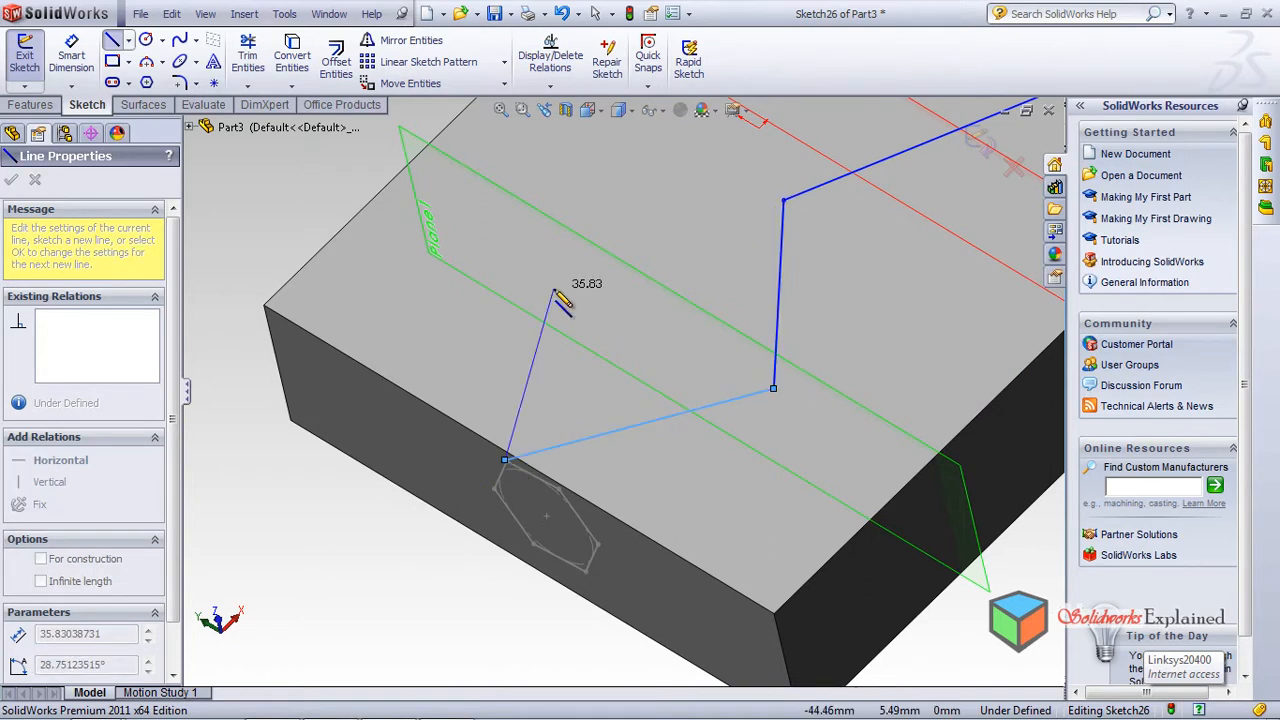
{"action": "key", "text": "Escape"}
{"action": "mouse_move", "coordinate": [533, 387]}
{"action": "middle_mouse_down"}
{"action": "mouse_move", "coordinate": [600, 275]}
{"action": "mouse_move", "coordinate": [543, 403]}
{"action": "mouse_move", "coordinate": [543, 440]}
{"action": "middle_mouse_up"}
{"action": "scroll", "coordinate": [583, 437], "scroll_direction": "down", "scroll_amount": 2}
{"action": "scroll", "coordinate": [583, 435], "scroll_direction": "up", "scroll_amount": 6}
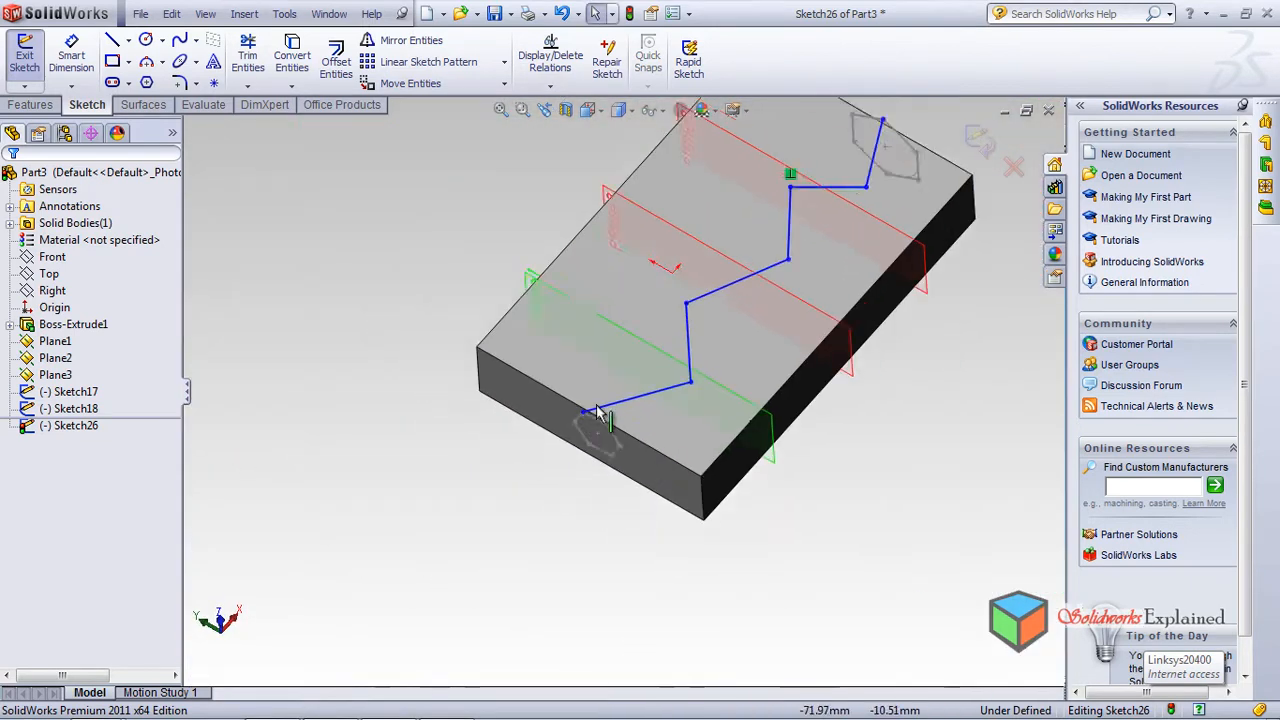
{"action": "scroll", "coordinate": [586, 417], "scroll_direction": "up", "scroll_amount": 4}
{"action": "scroll", "coordinate": [803, 223], "scroll_direction": "down", "scroll_amount": 5}
{"action": "scroll", "coordinate": [718, 287], "scroll_direction": "down", "scroll_amount": 2}
{"action": "mouse_move", "coordinate": [556, 492]}
{"action": "middle_mouse_down"}
{"action": "mouse_move", "coordinate": [520, 718]}
{"action": "mouse_move", "coordinate": [540, 461]}
{"action": "mouse_move", "coordinate": [600, 329]}
{"action": "mouse_move", "coordinate": [569, 417]}
{"action": "mouse_move", "coordinate": [572, 477]}
{"action": "middle_mouse_up"}
{"action": "scroll", "coordinate": [570, 480], "scroll_direction": "up", "scroll_amount": 8}
{"action": "scroll", "coordinate": [559, 496], "scroll_direction": "down", "scroll_amount": 5}
{"action": "scroll", "coordinate": [645, 396], "scroll_direction": "down", "scroll_amount": 1}
{"action": "mouse_move", "coordinate": [640, 405]}
{"action": "middle_mouse_down"}
{"action": "mouse_move", "coordinate": [650, 274]}
{"action": "mouse_move", "coordinate": [580, 349]}
{"action": "mouse_move", "coordinate": [594, 398]}
{"action": "middle_mouse_up"}
{"action": "scroll", "coordinate": [594, 400], "scroll_direction": "down", "scroll_amount": 2}
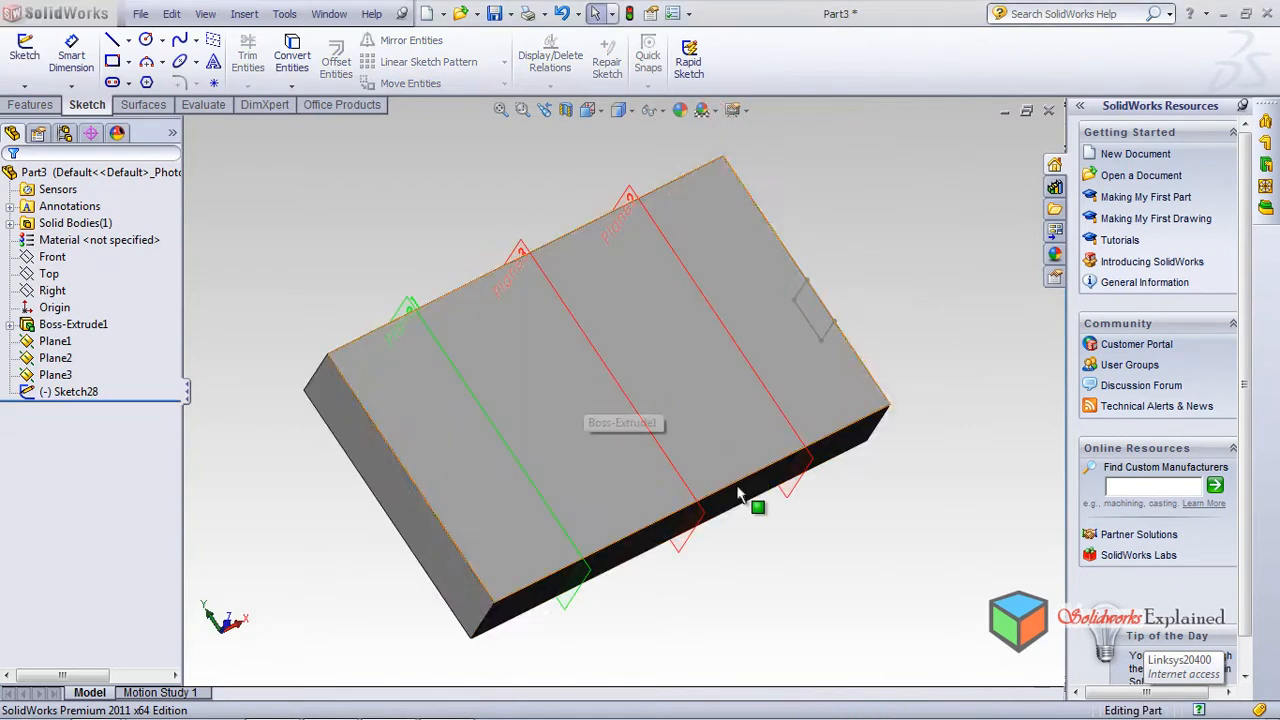
Step: On the plate's bare end face near Plane1, sketch a corner rectangle matching the rectangle on the opposite end face, viewed normal to the Left view
{"action": "middle_click_drag", "start_coordinate": [675, 468], "coordinate": [566, 531]}
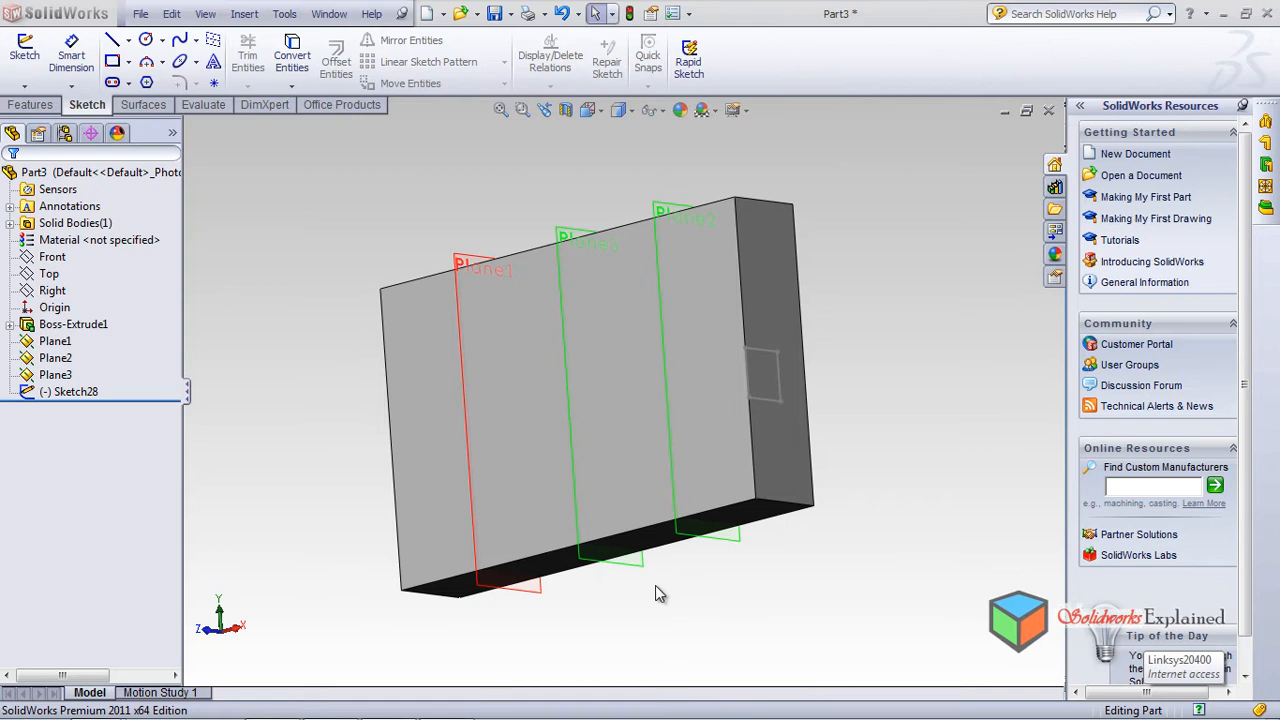
{"action": "middle_click_drag", "start_coordinate": [620, 588], "coordinate": [680, 443]}
{"action": "middle_click_drag", "start_coordinate": [606, 591], "coordinate": [803, 491]}
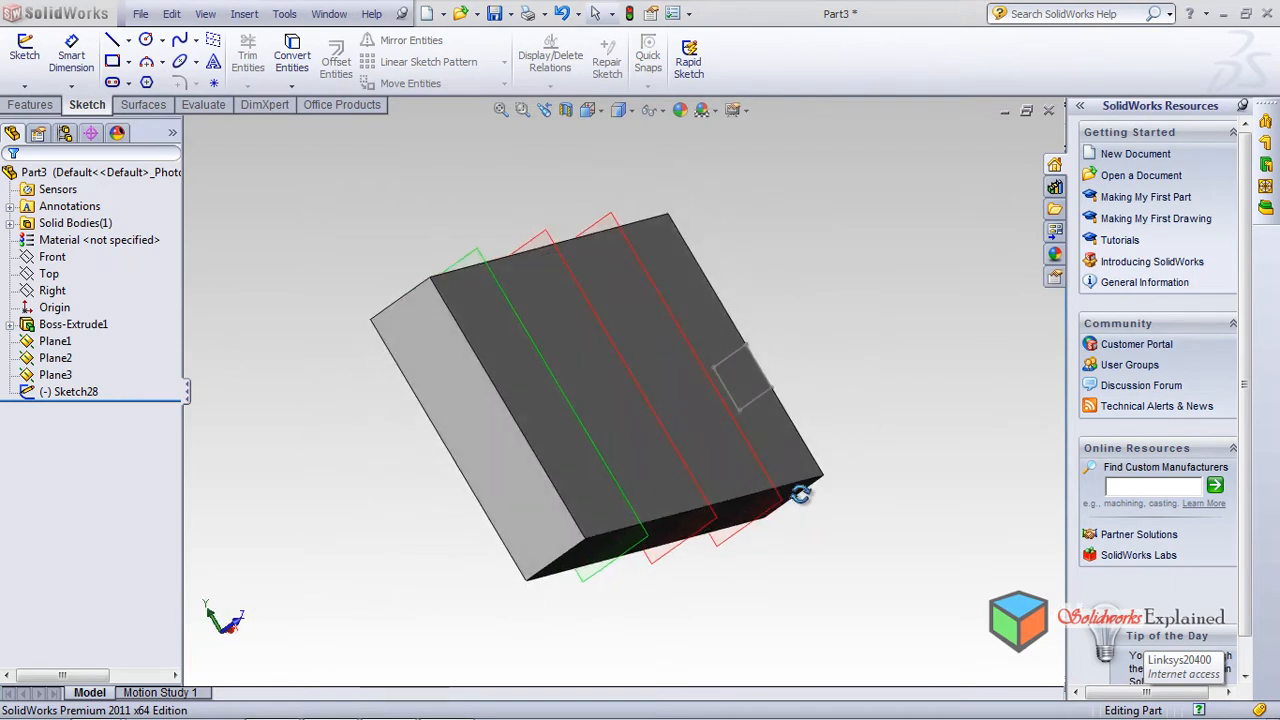
{"action": "left_click", "coordinate": [474, 452]}
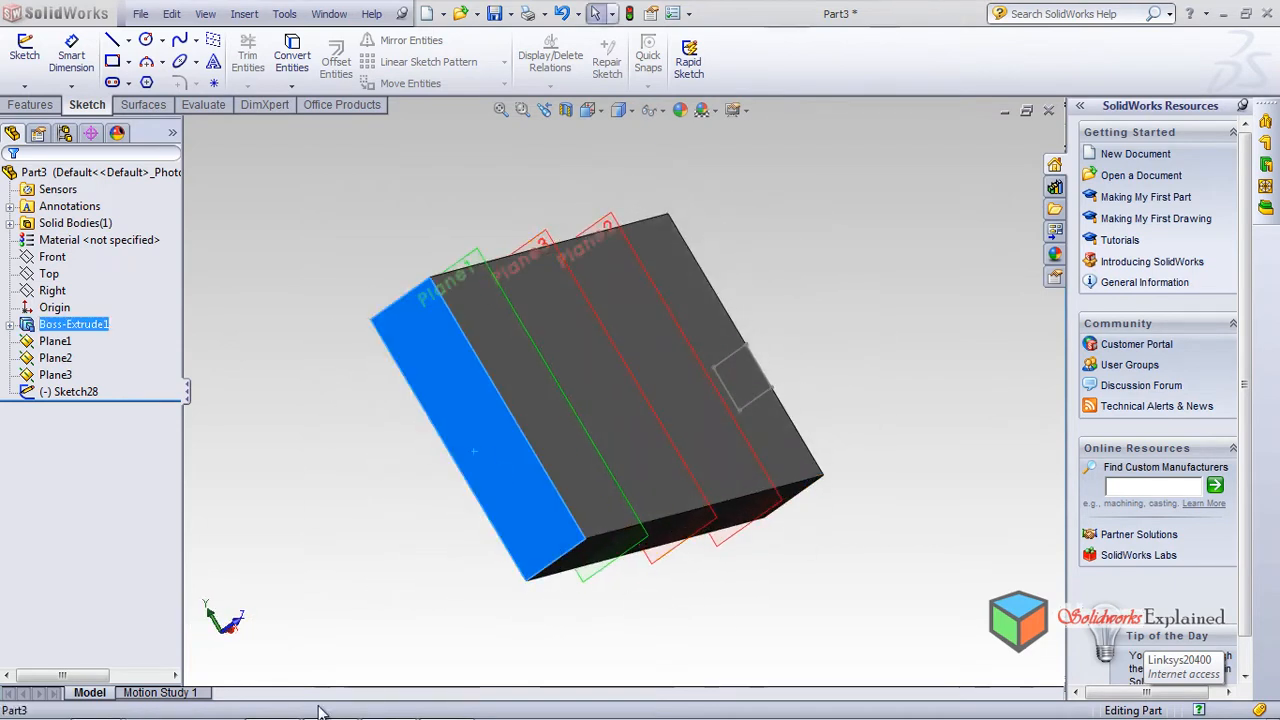
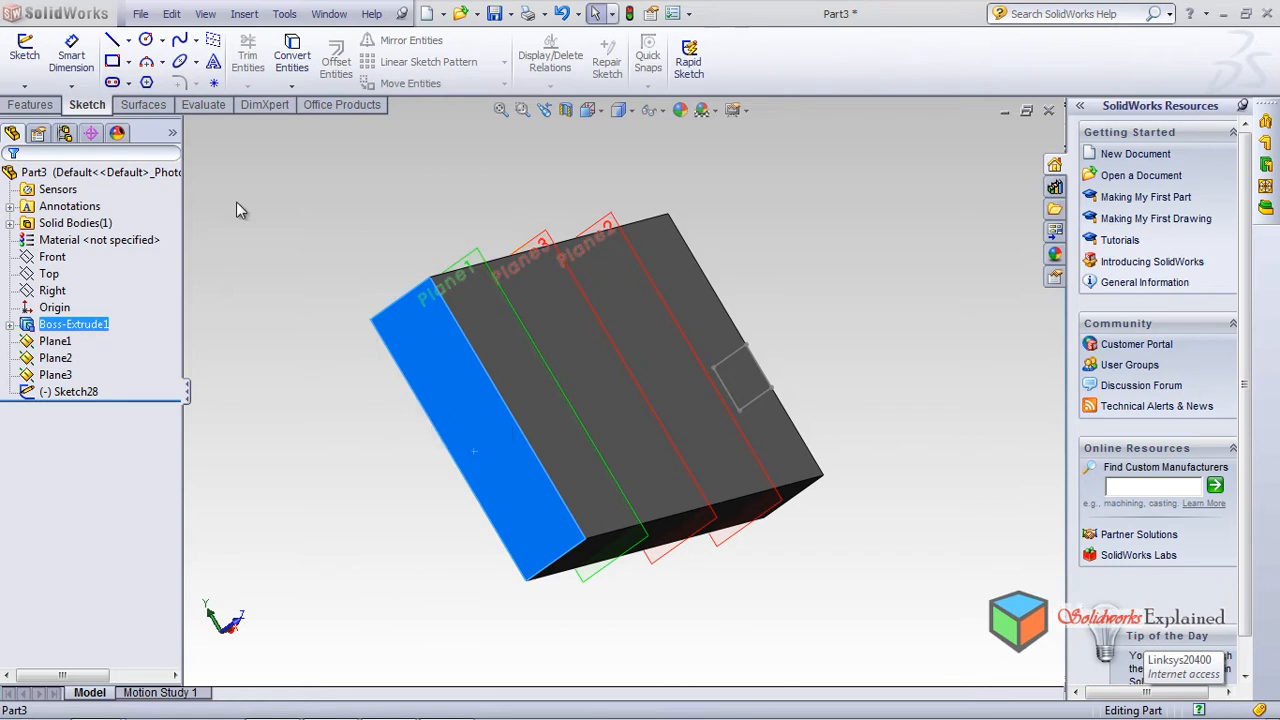
{"action": "left_click", "coordinate": [588, 110]}
{"action": "left_click", "coordinate": [589, 158]}
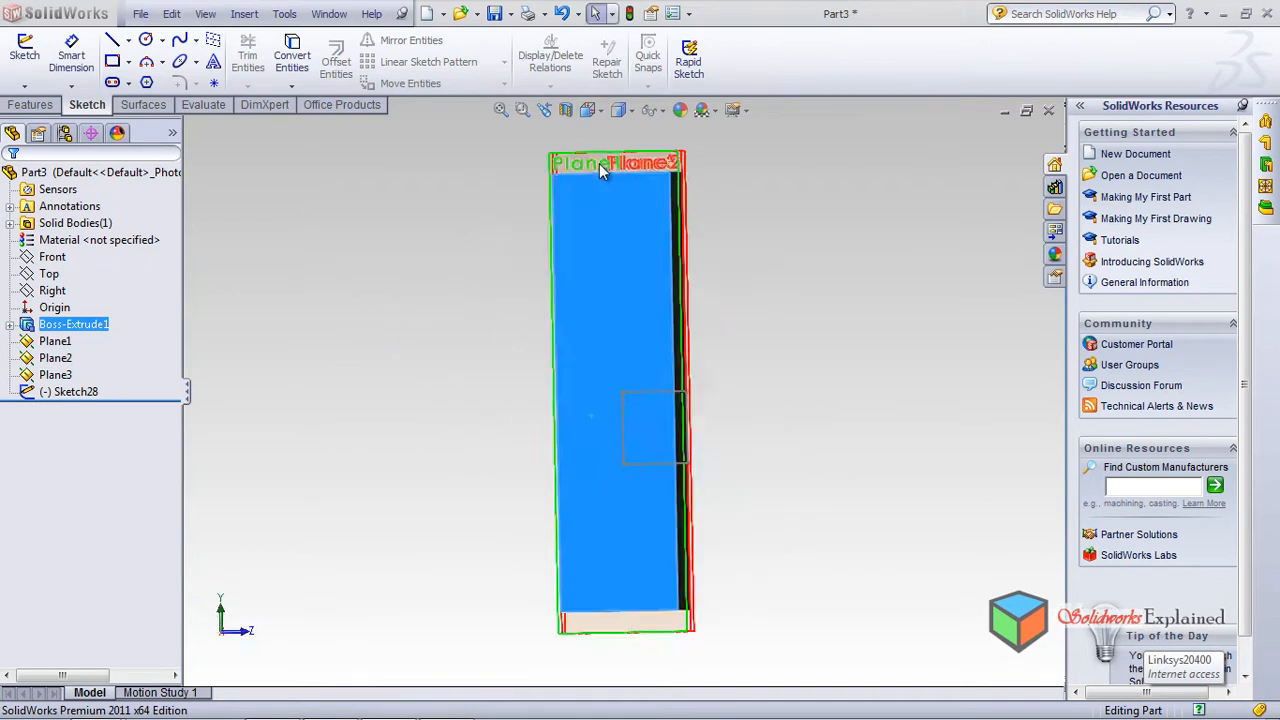
{"action": "left_click", "coordinate": [112, 61]}
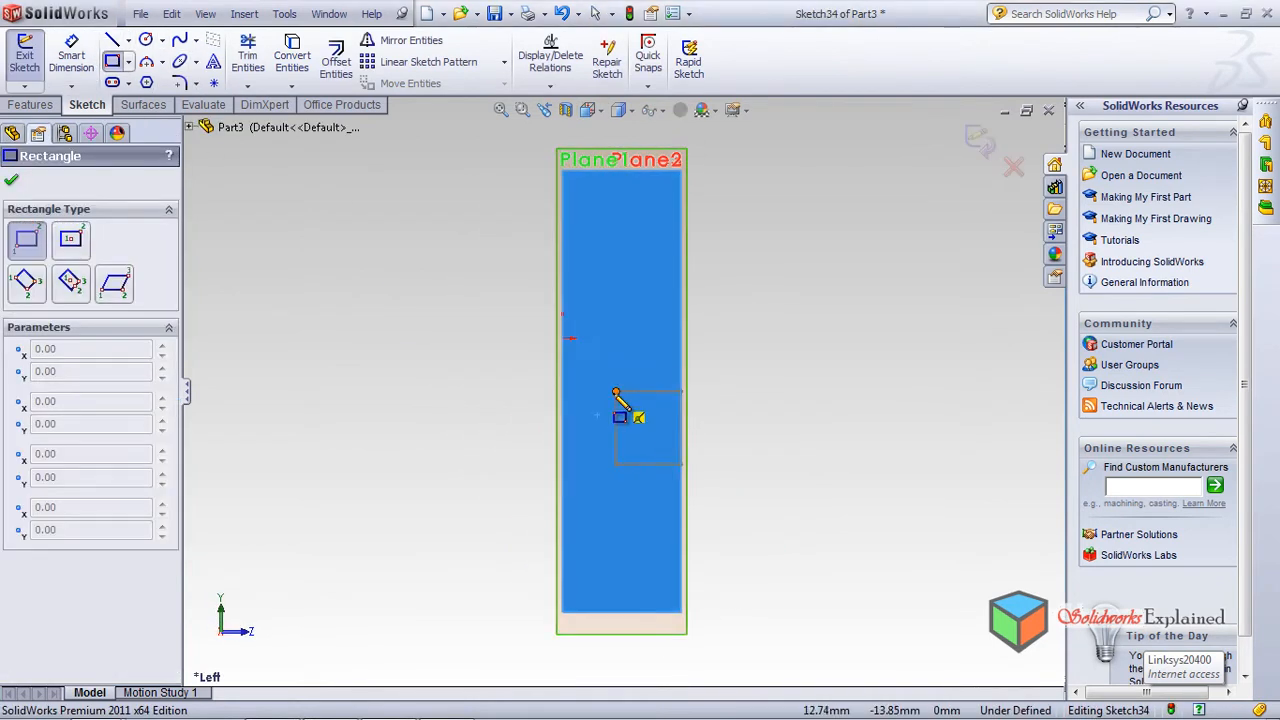
{"action": "mouse_move", "coordinate": [616, 393]}
{"action": "left_mouse_down"}
{"action": "mouse_move", "coordinate": [681, 503]}
{"action": "mouse_move", "coordinate": [681, 465]}
{"action": "left_mouse_up"}
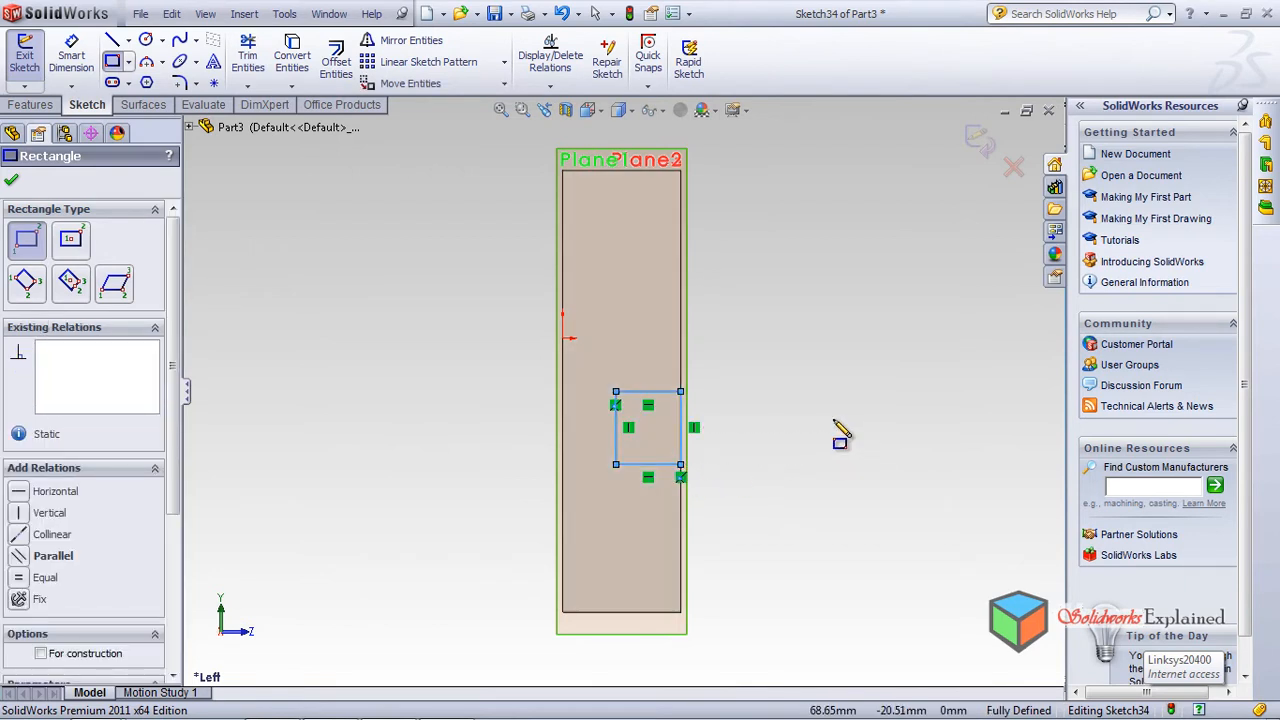
Step: Finish the end-face rectangle sketch and, on the plate's top face, sketch a zigzag line from the rectangle corner near Plane2 across Plane2 and Plane3
{"action": "middle_click_drag", "start_coordinate": [843, 394], "coordinate": [757, 375]}
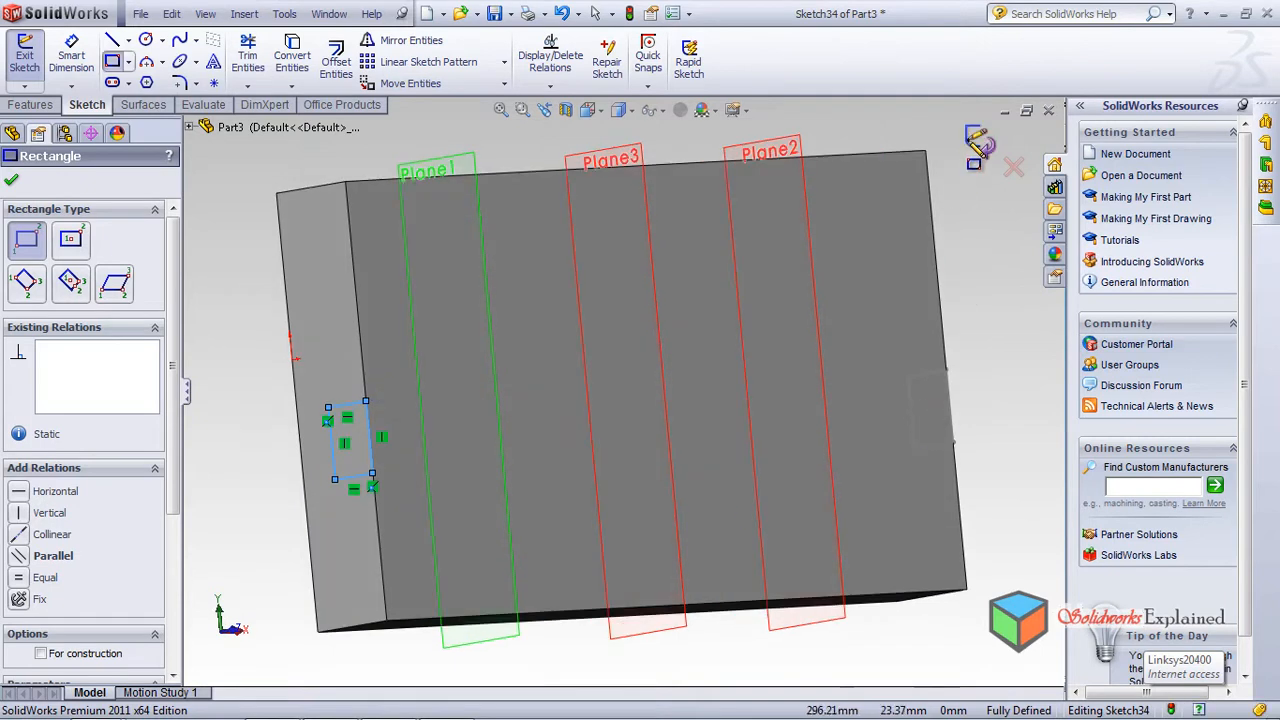
{"action": "left_click", "coordinate": [981, 137]}
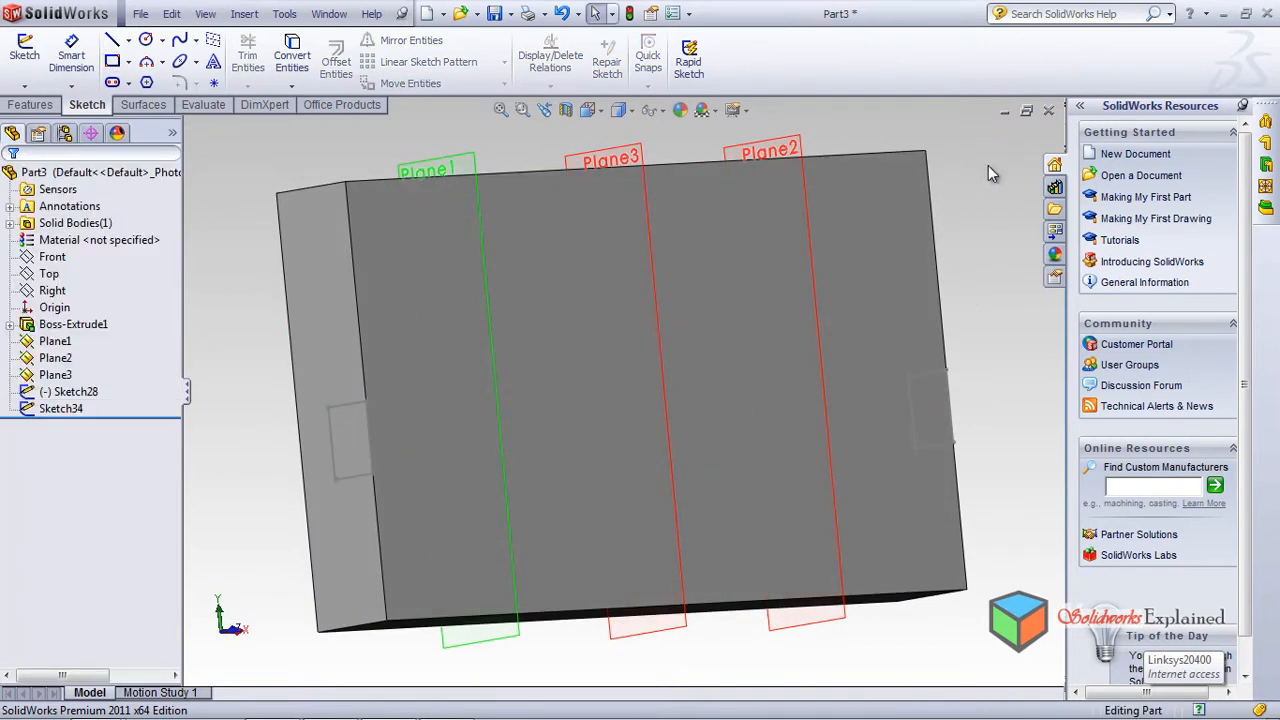
{"action": "left_click", "coordinate": [590, 310]}
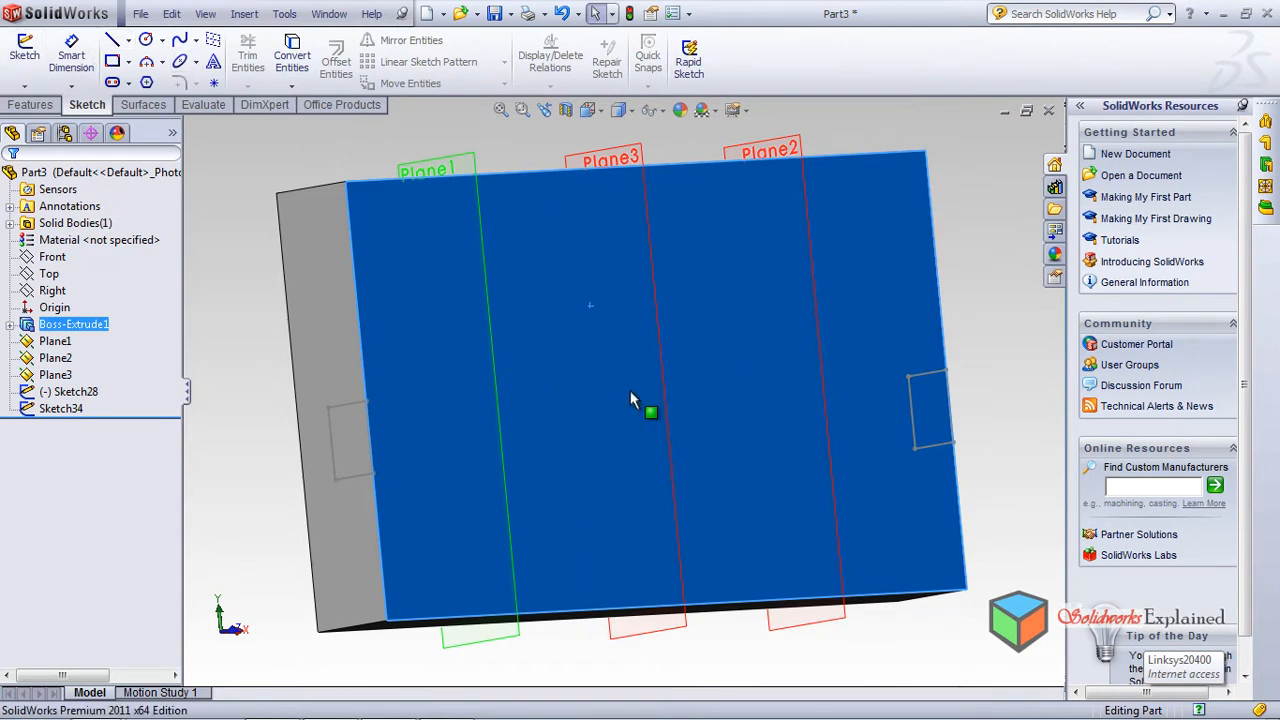
{"action": "left_click", "coordinate": [112, 42]}
{"action": "middle_click_drag", "start_coordinate": [878, 570], "coordinate": [970, 410]}
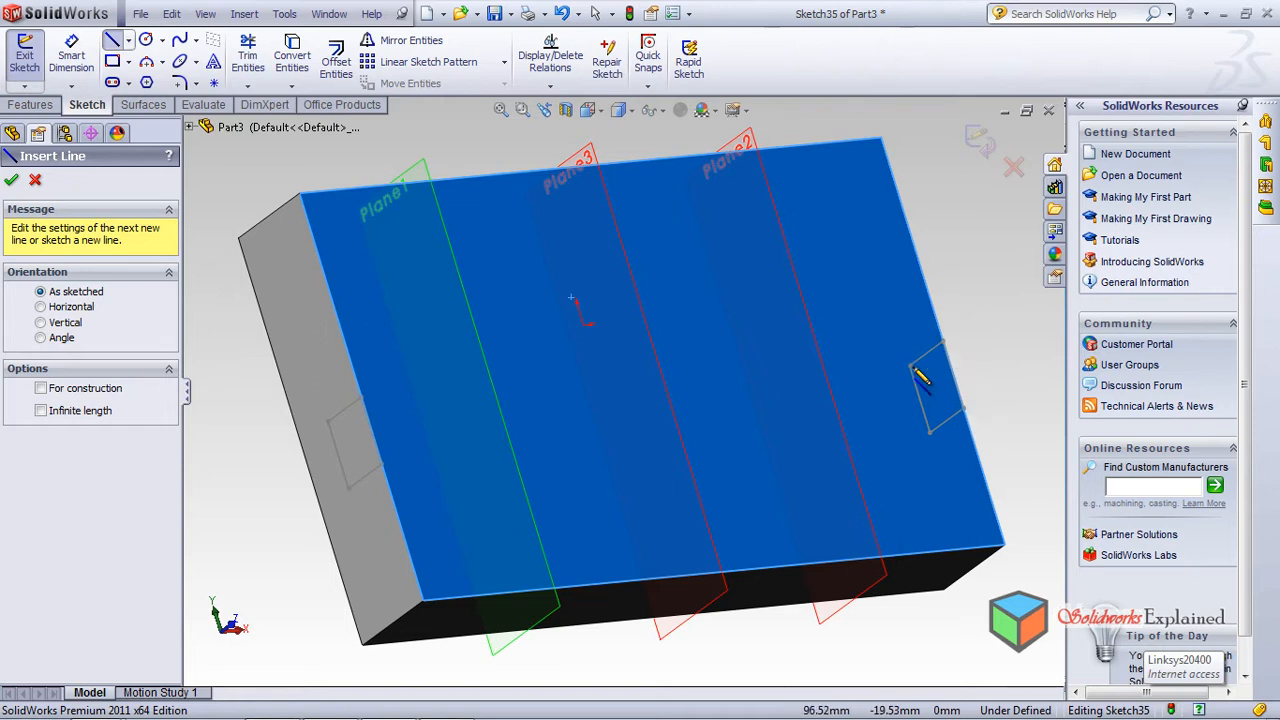
{"action": "left_click", "coordinate": [963, 408]}
{"action": "left_click", "coordinate": [881, 366]}
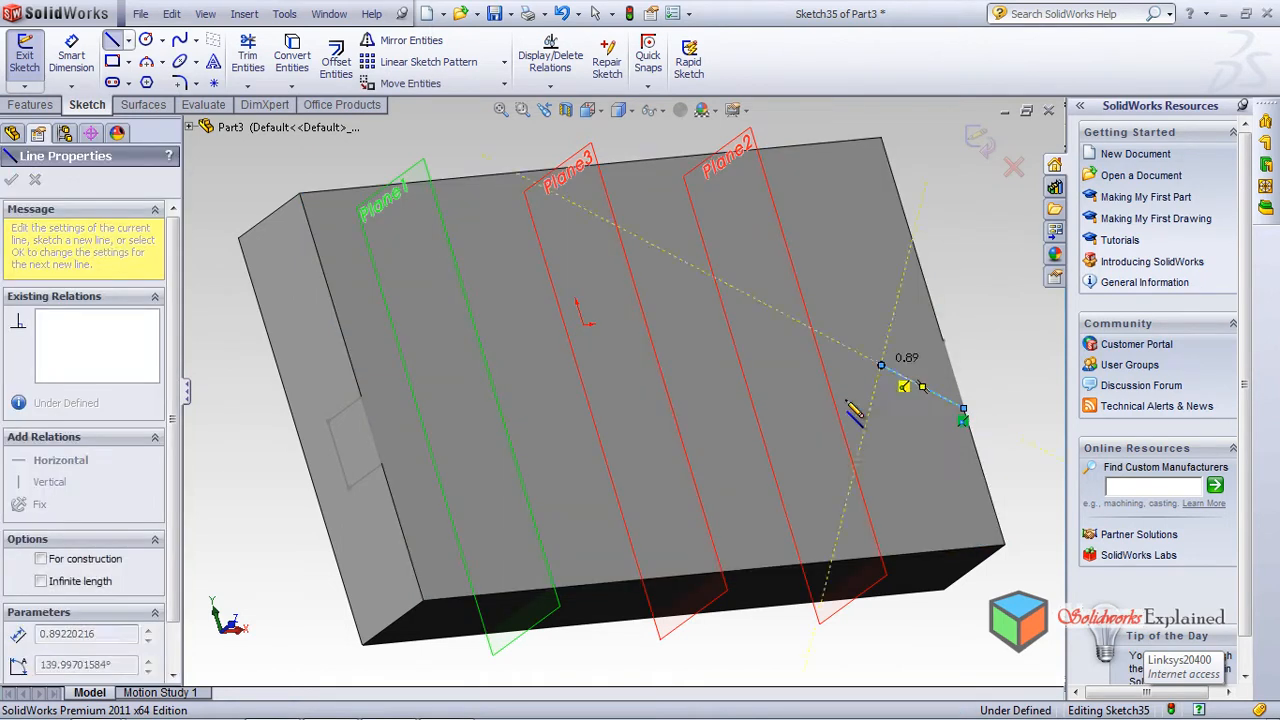
{"action": "left_click", "coordinate": [829, 432]}
{"action": "left_click", "coordinate": [736, 366]}
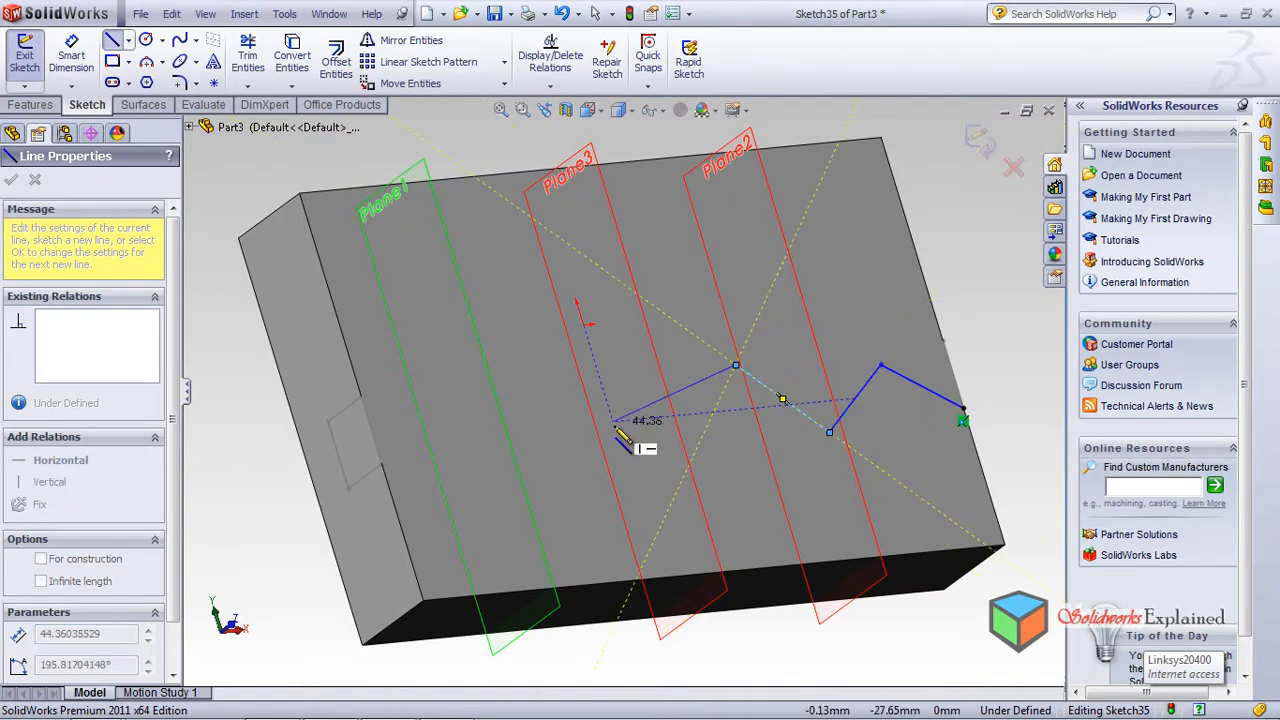
{"action": "left_click", "coordinate": [613, 420]}
{"action": "left_click", "coordinate": [506, 351]}
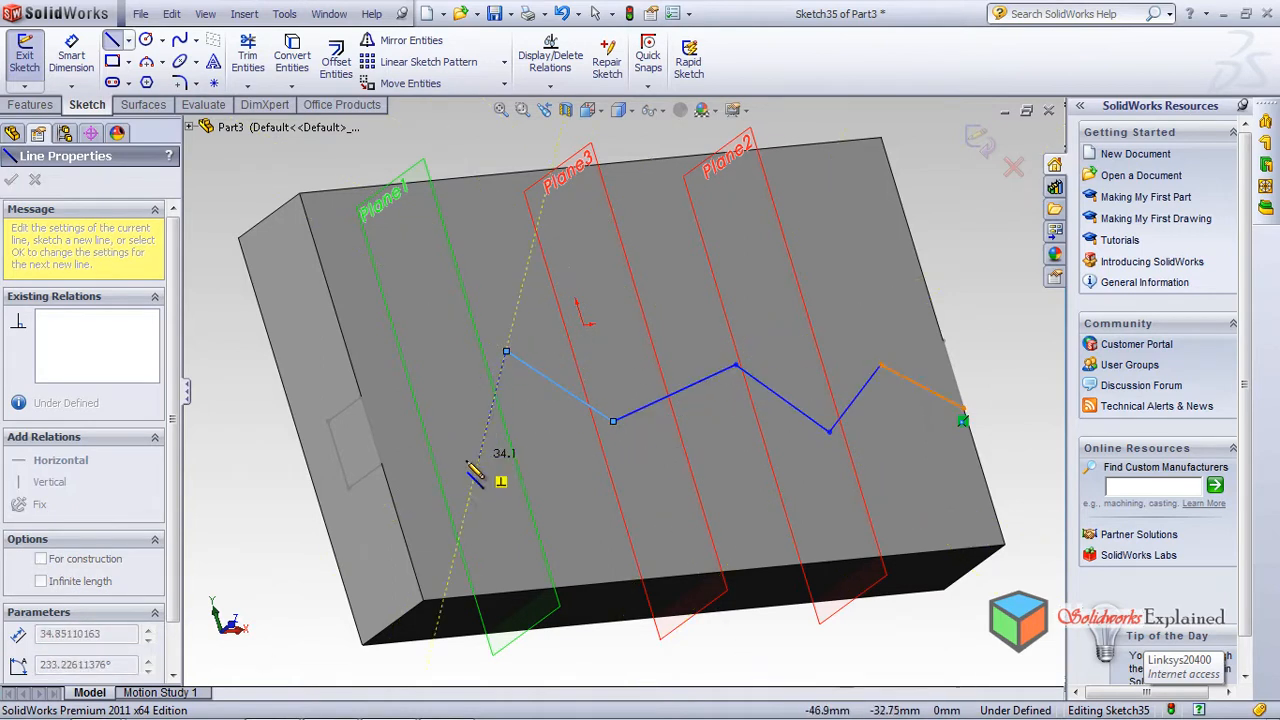
Step: Continue the zigzag line across Plane1 to the matching corner of the opposite end-face rectangle, end it there and finish the sketch
{"action": "double_click", "coordinate": [452, 465]}
{"action": "left_click", "coordinate": [452, 466]}
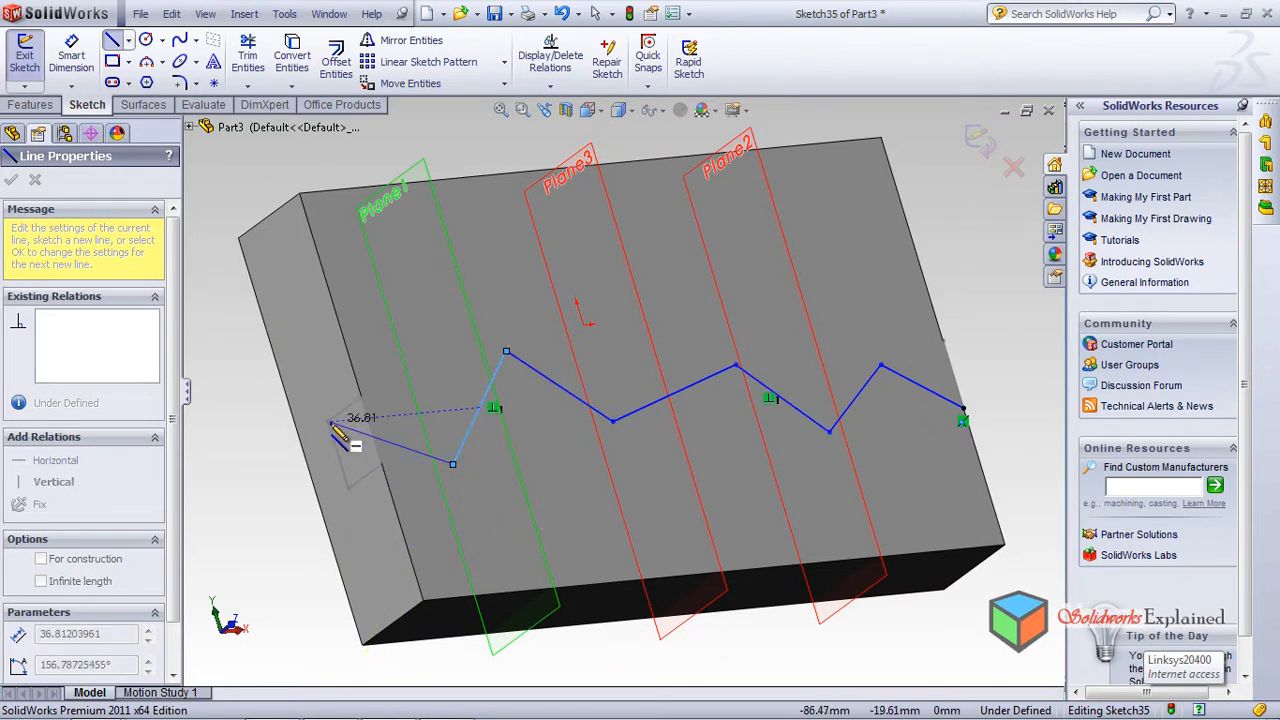
{"action": "left_click", "coordinate": [381, 464]}
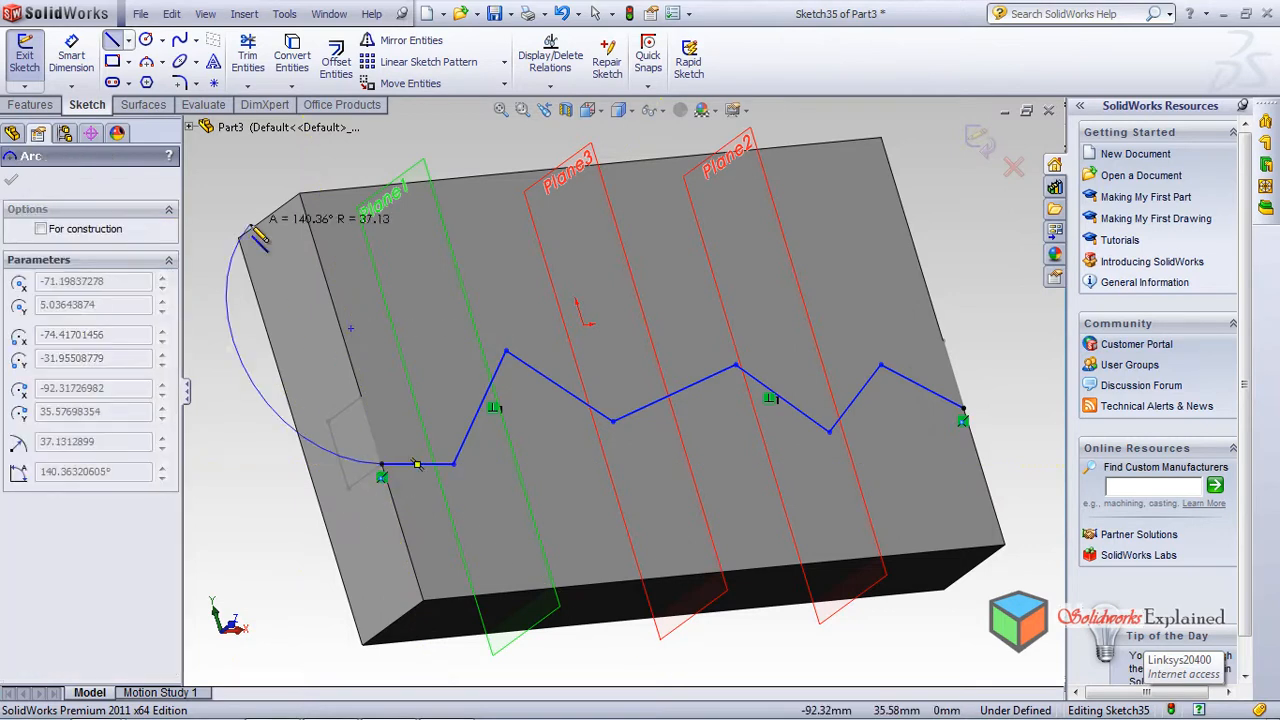
{"action": "key", "text": "Escape"}
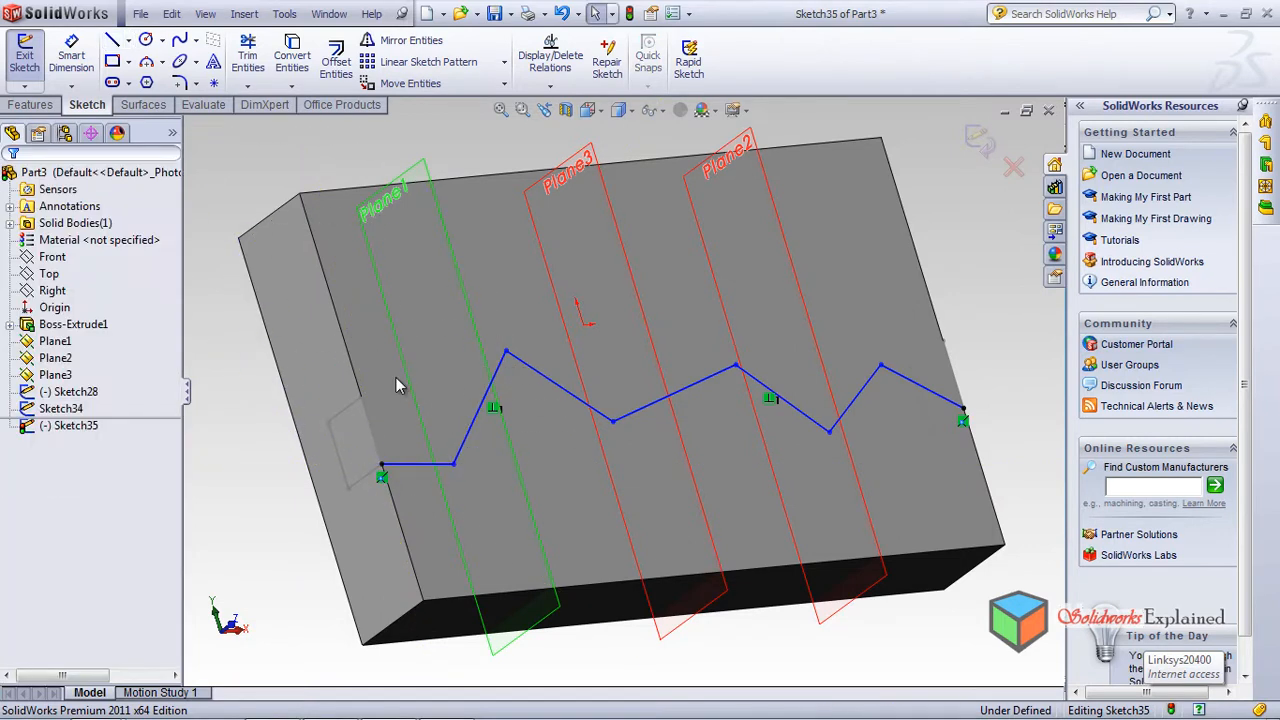
{"action": "left_click", "coordinate": [980, 139]}
Step: Start a lofted cut with the two end-face rectangles, Sketch34 and Sketch28, as its profiles
{"action": "middle_click_drag", "start_coordinate": [607, 533], "coordinate": [541, 598]}
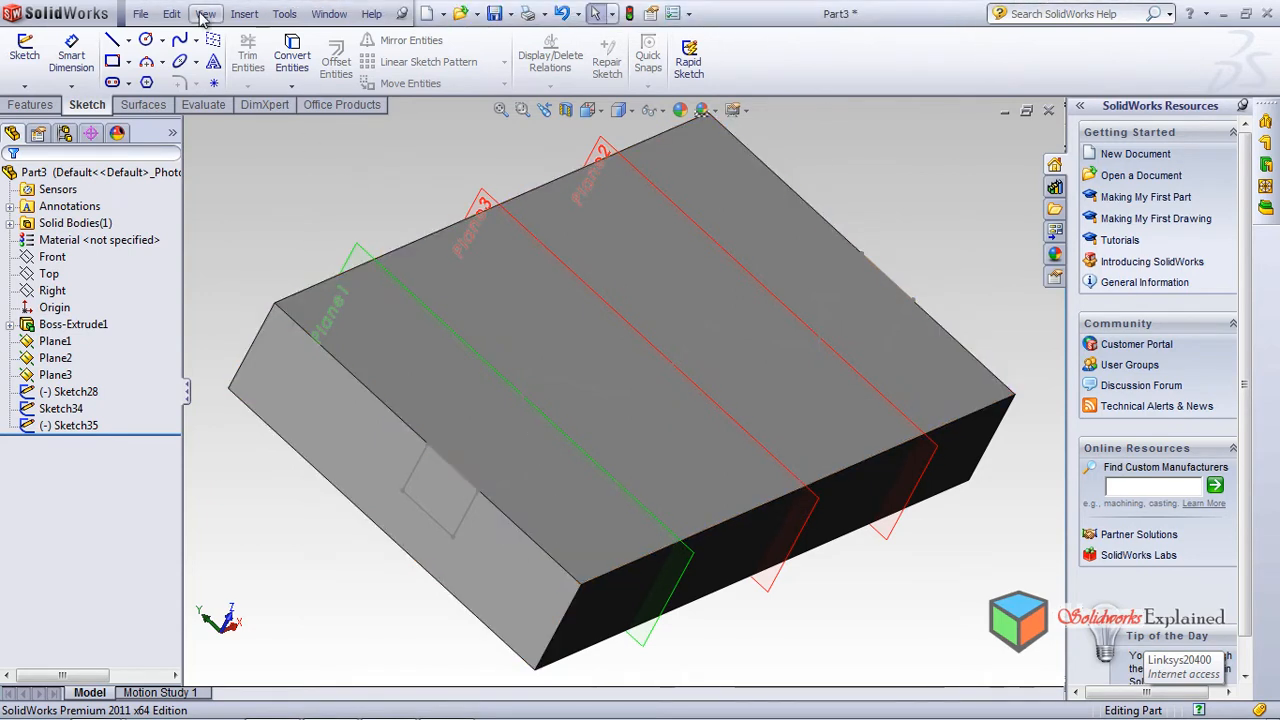
{"action": "left_click", "coordinate": [242, 17]}
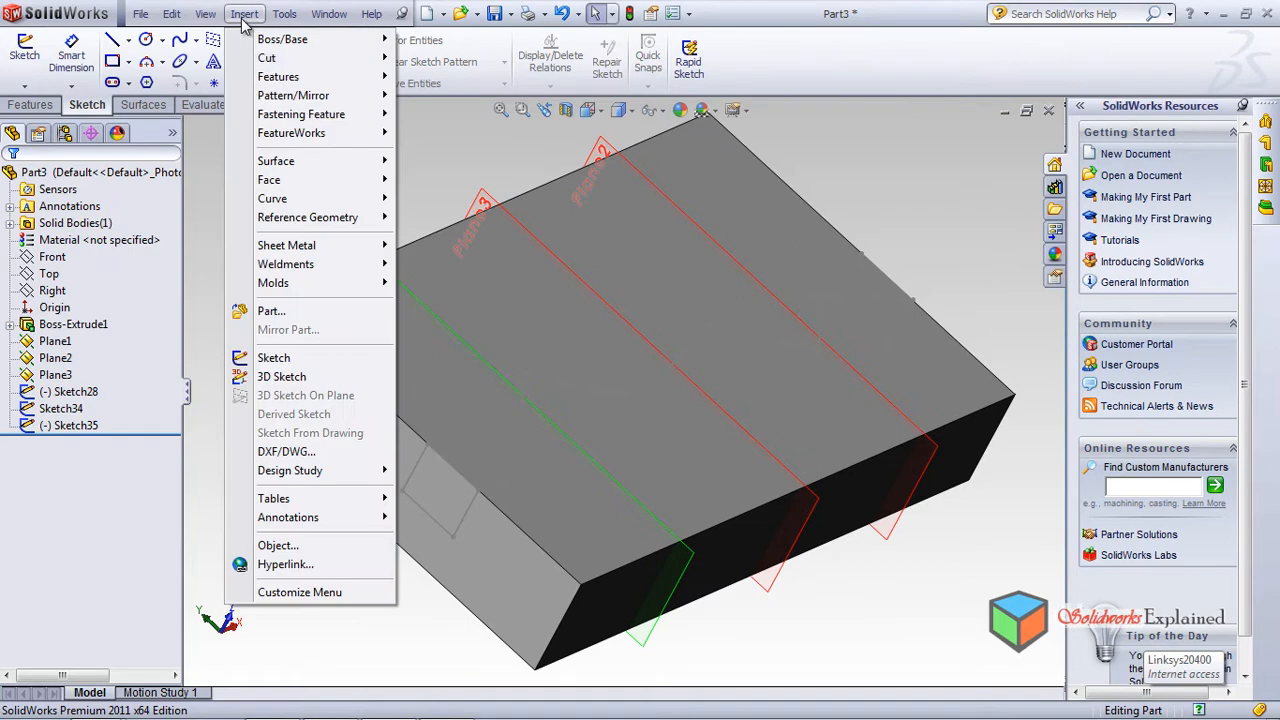
{"action": "mouse_move", "coordinate": [285, 58]}
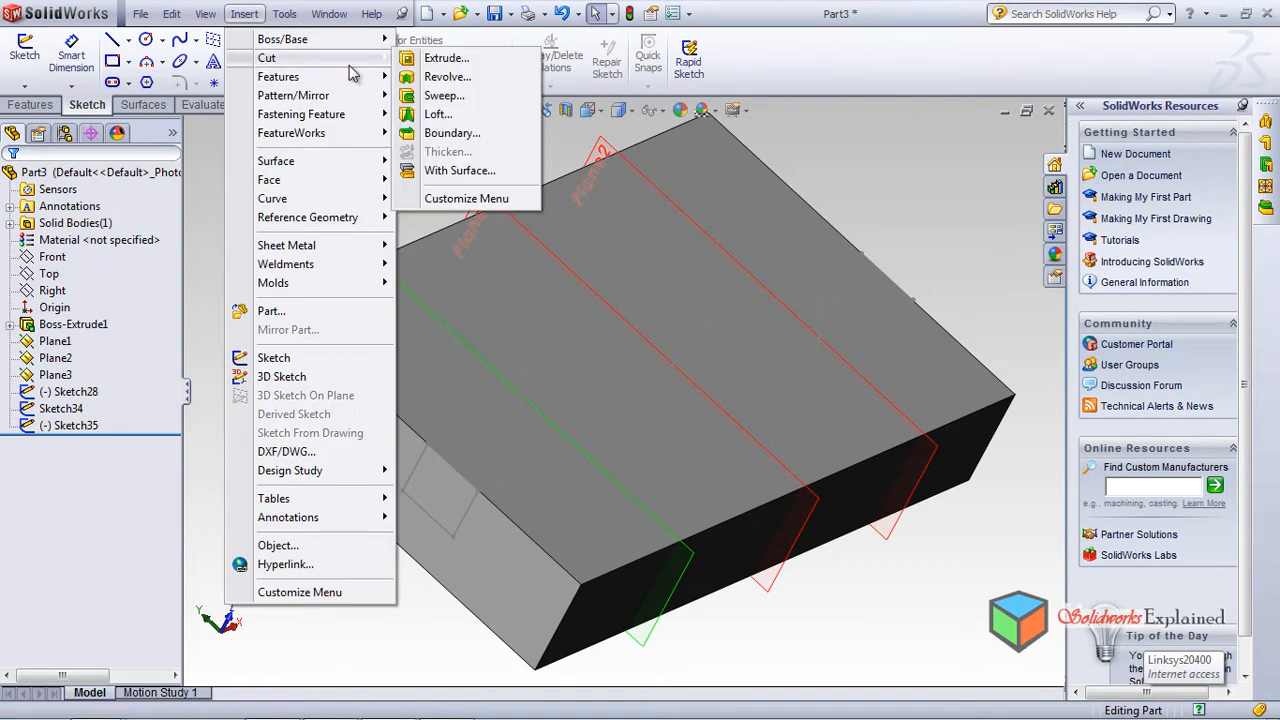
{"action": "left_click", "coordinate": [455, 119]}
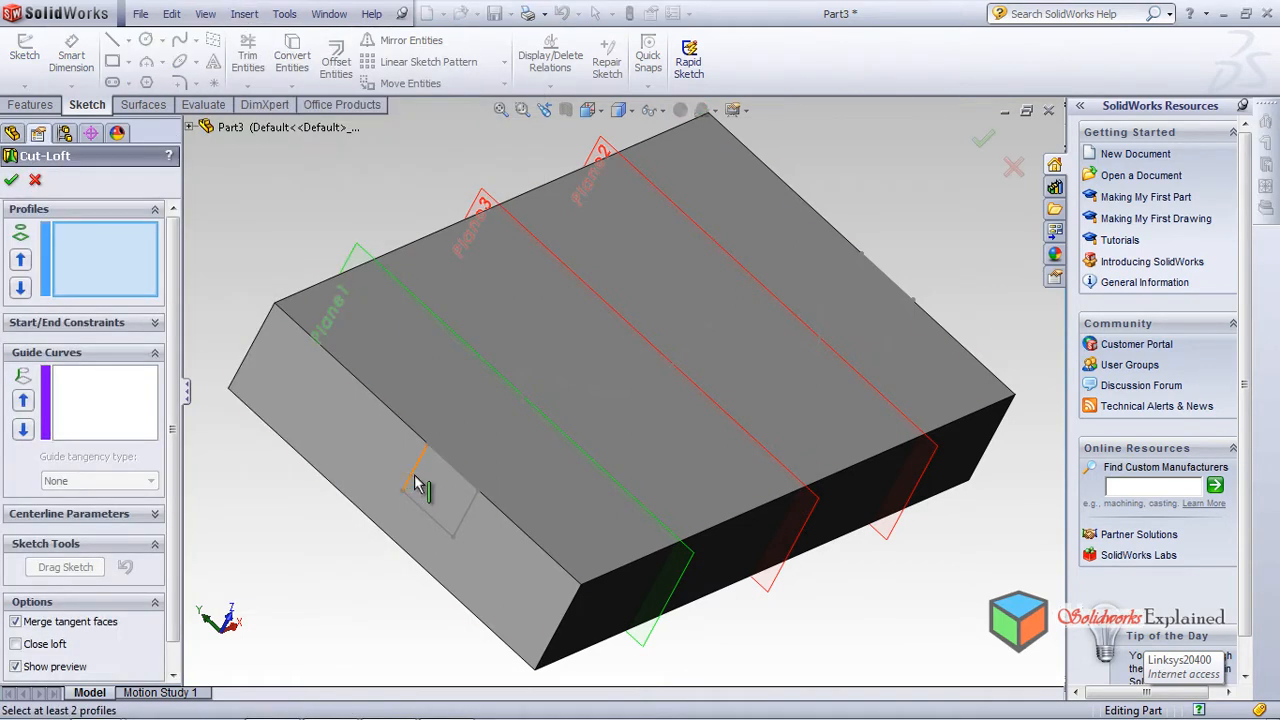
{"action": "left_click", "coordinate": [402, 490]}
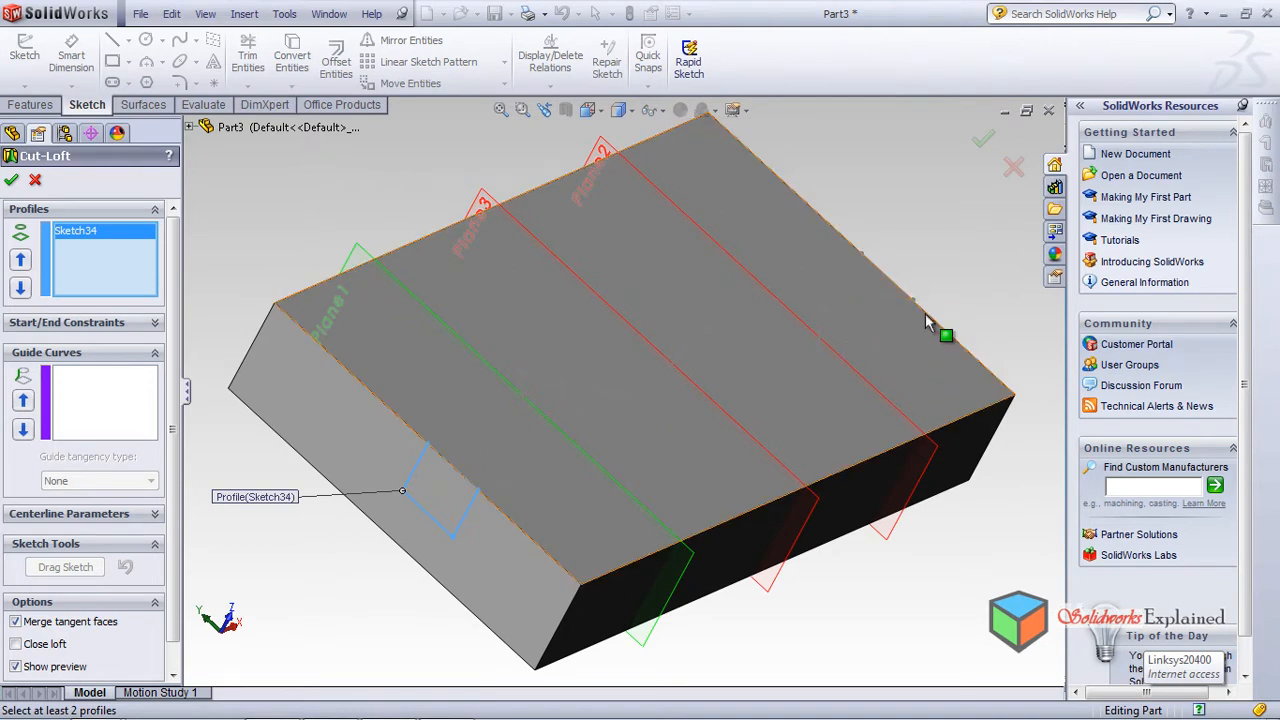
{"action": "scroll", "coordinate": [877, 331], "scroll_direction": "down", "scroll_amount": 2}
{"action": "left_click", "coordinate": [855, 373]}
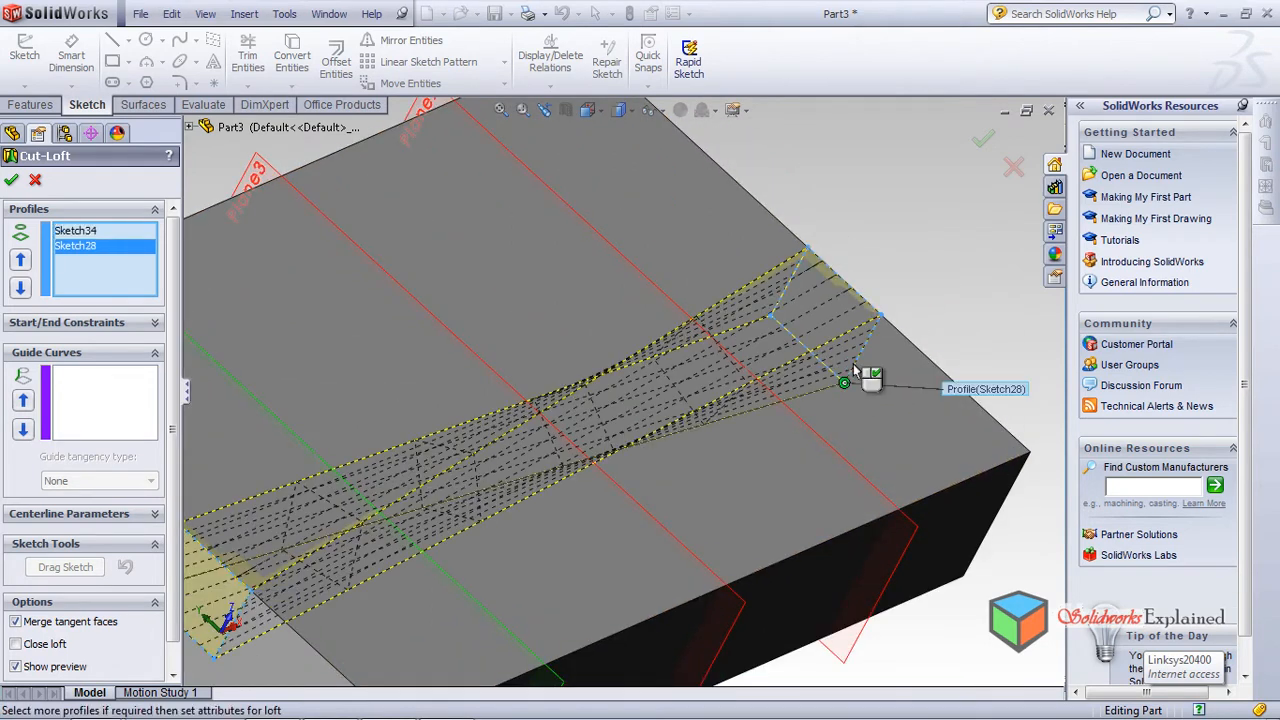
Step: Use the zigzag line, Sketch35, as the guide curve of the lofted cut and create the cut
{"action": "scroll", "coordinate": [713, 366], "scroll_direction": "down", "scroll_amount": 2}
{"action": "scroll", "coordinate": [709, 375], "scroll_direction": "up", "scroll_amount": 4}
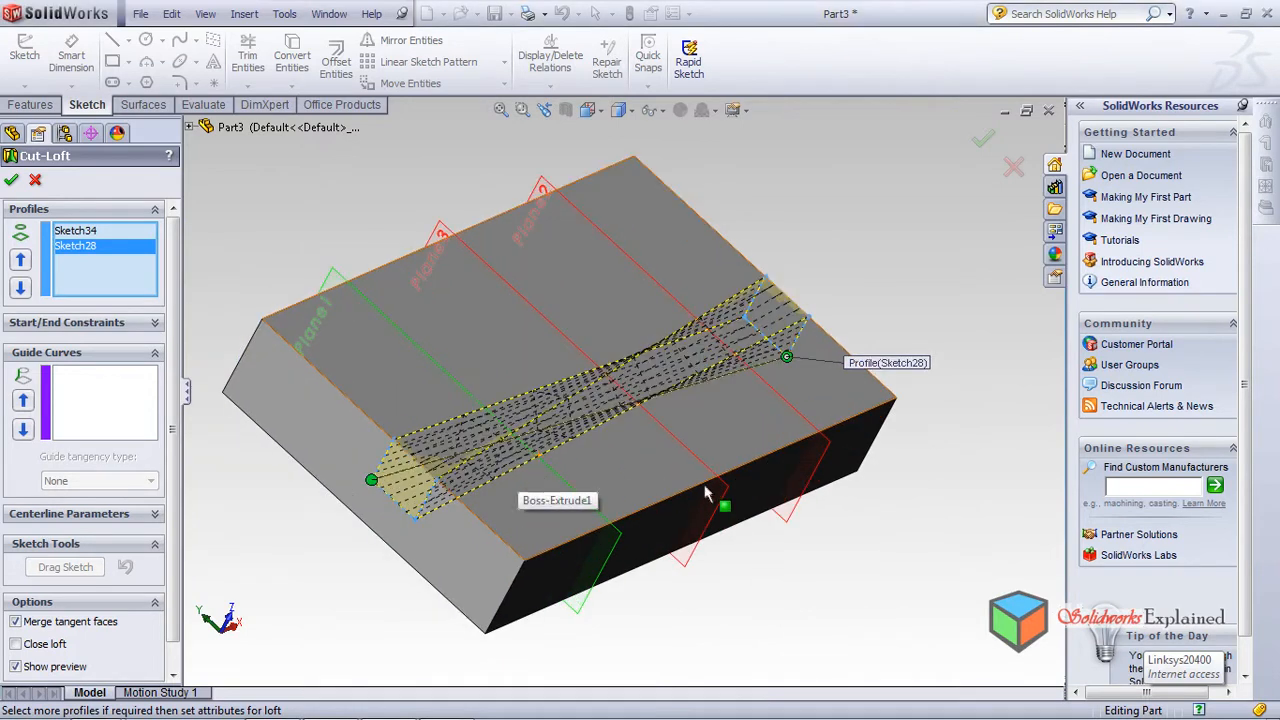
{"action": "mouse_move", "coordinate": [850, 565]}
{"action": "middle_mouse_down"}
{"action": "mouse_move", "coordinate": [786, 654]}
{"action": "mouse_move", "coordinate": [793, 646]}
{"action": "middle_mouse_up"}
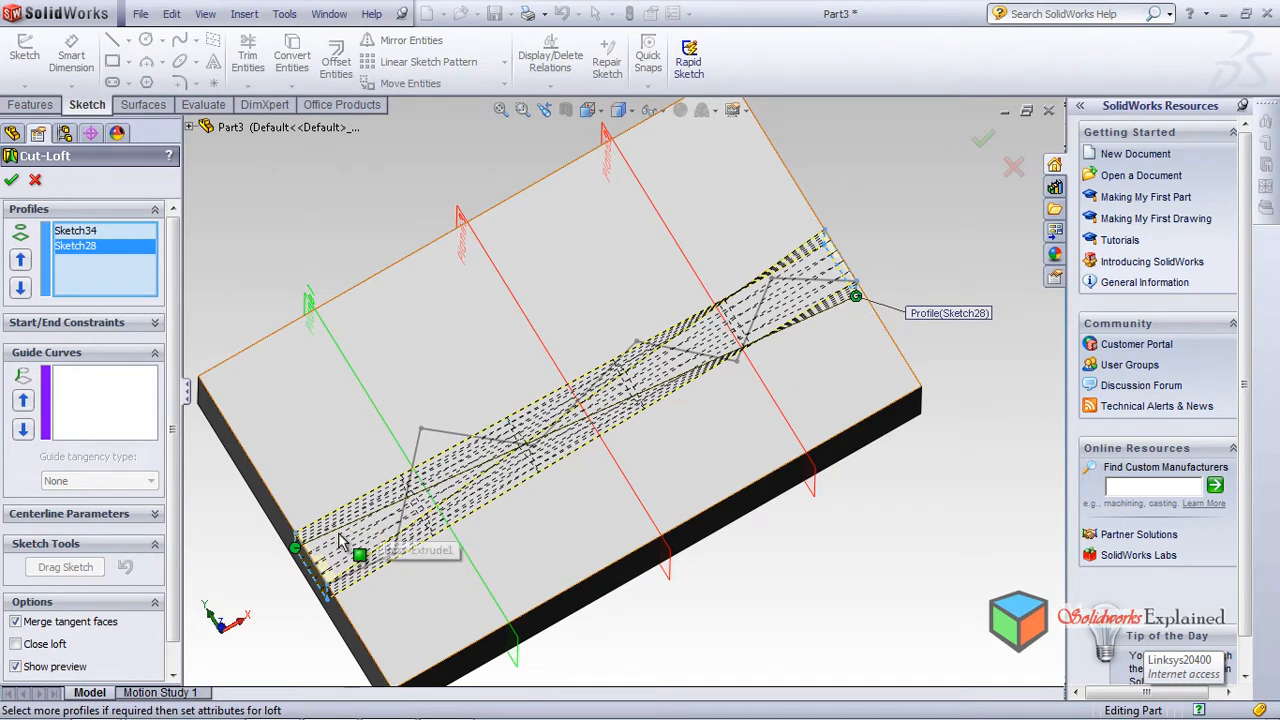
{"action": "middle_click_drag", "start_coordinate": [520, 507], "coordinate": [546, 457]}
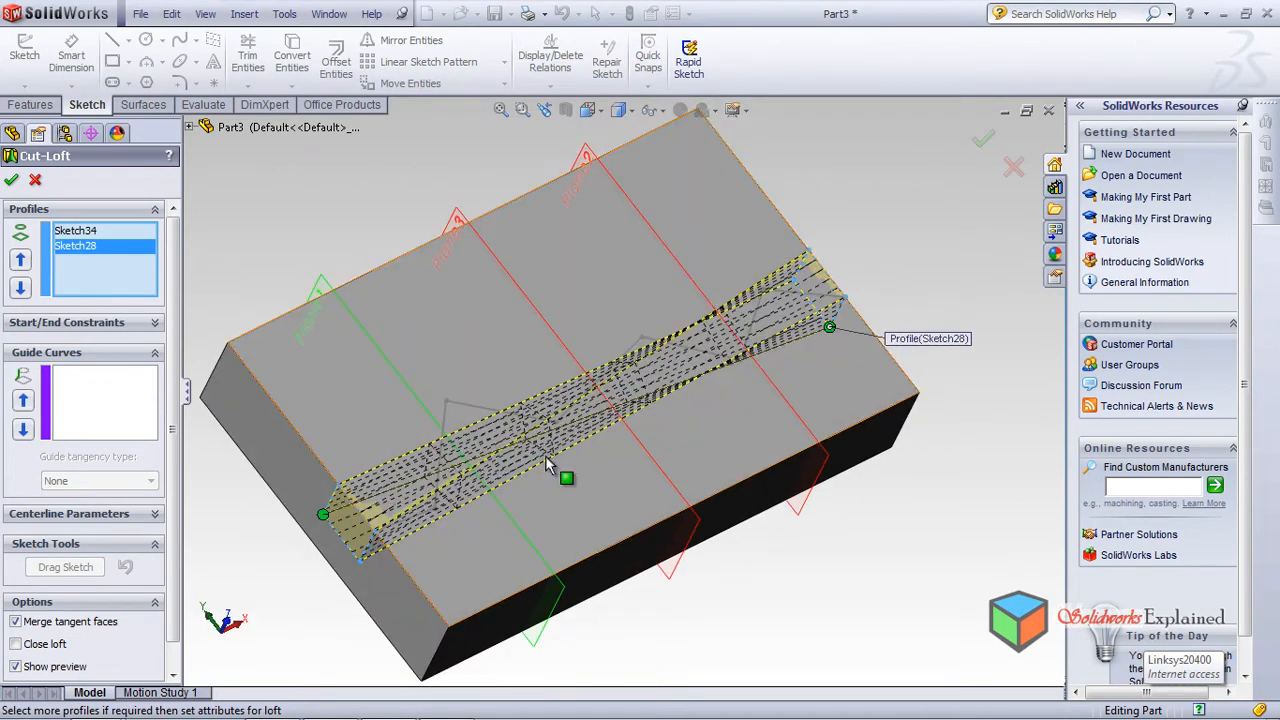
{"action": "left_click", "coordinate": [107, 403]}
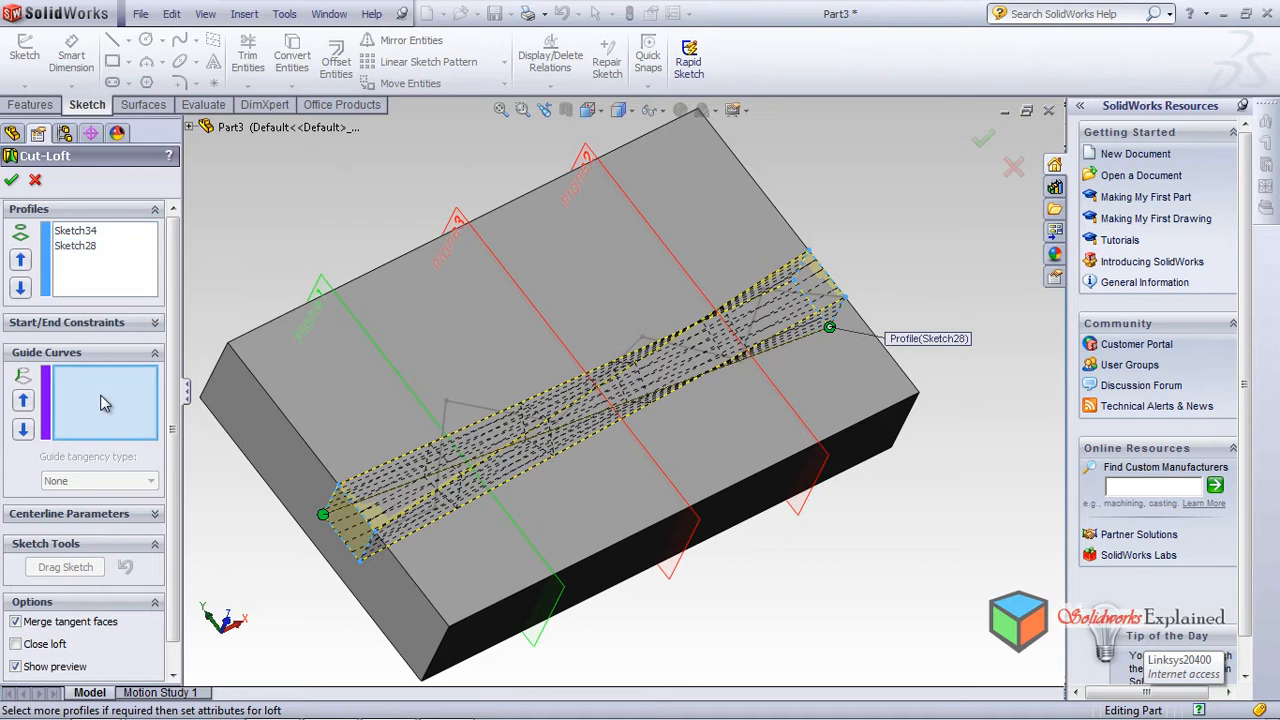
{"action": "left_click", "coordinate": [458, 412]}
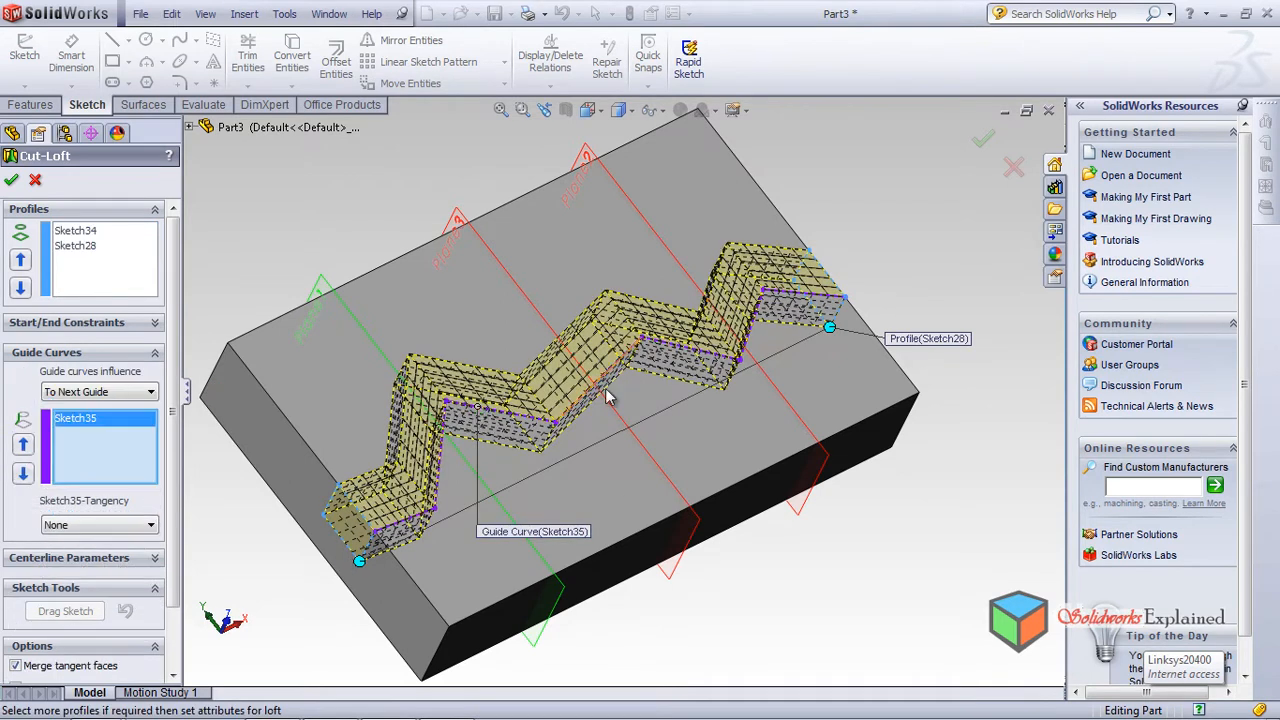
{"action": "left_click", "coordinate": [983, 143]}
Step: Inspect the zigzag lofted cut and delete it, keeping its profile and guide sketches
{"action": "middle_click_drag", "start_coordinate": [757, 400], "coordinate": [638, 290]}
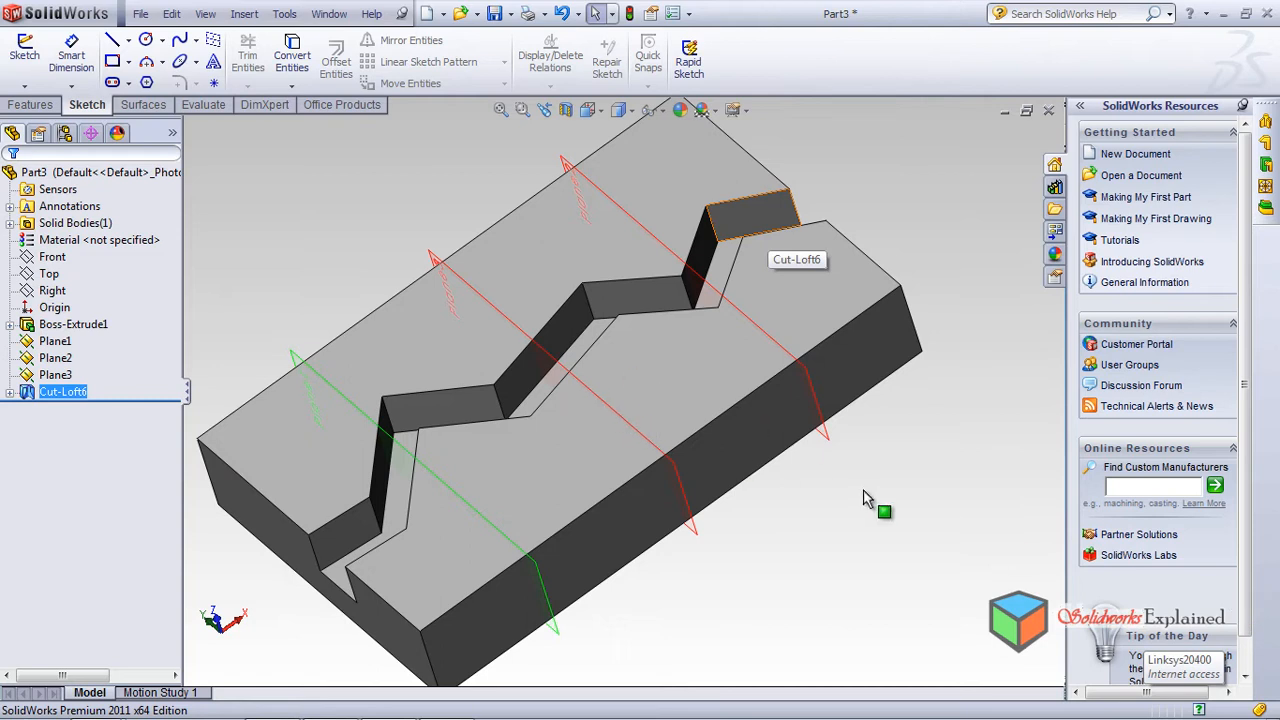
{"action": "middle_click_drag", "start_coordinate": [702, 353], "coordinate": [704, 420]}
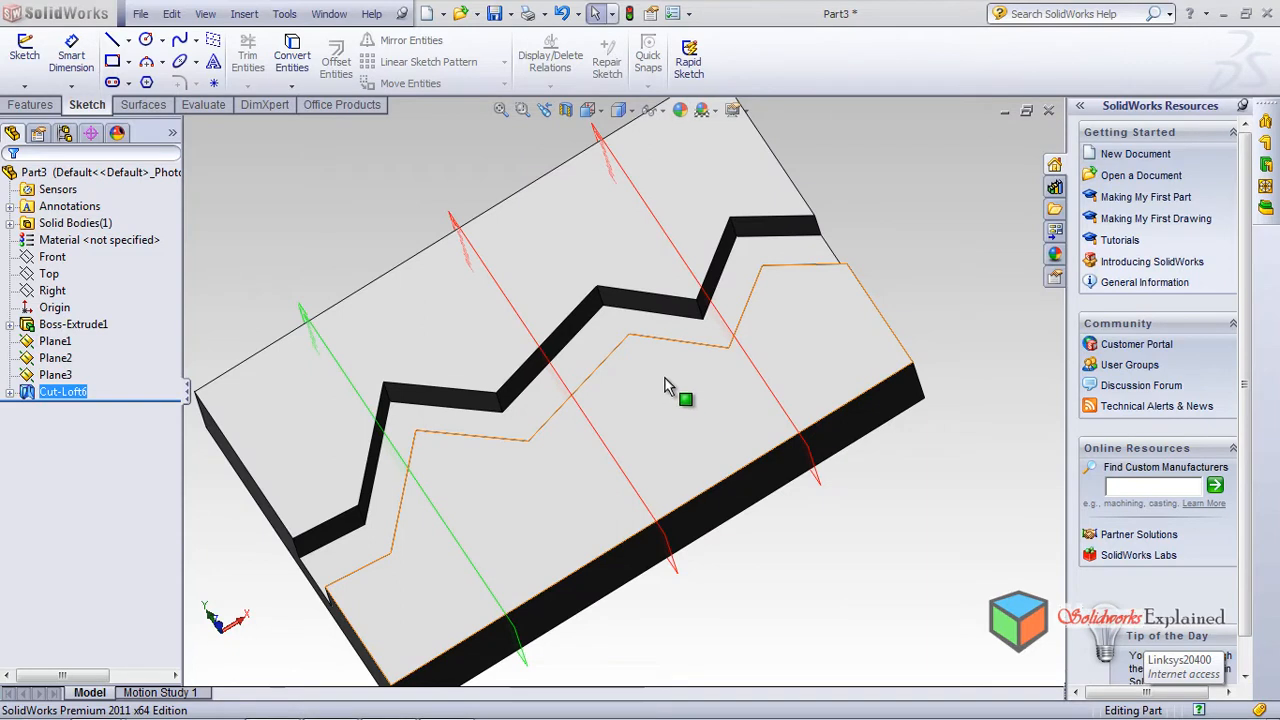
{"action": "mouse_move", "coordinate": [652, 455]}
{"action": "middle_mouse_down"}
{"action": "mouse_move", "coordinate": [654, 437]}
{"action": "mouse_move", "coordinate": [659, 470]}
{"action": "middle_mouse_up"}
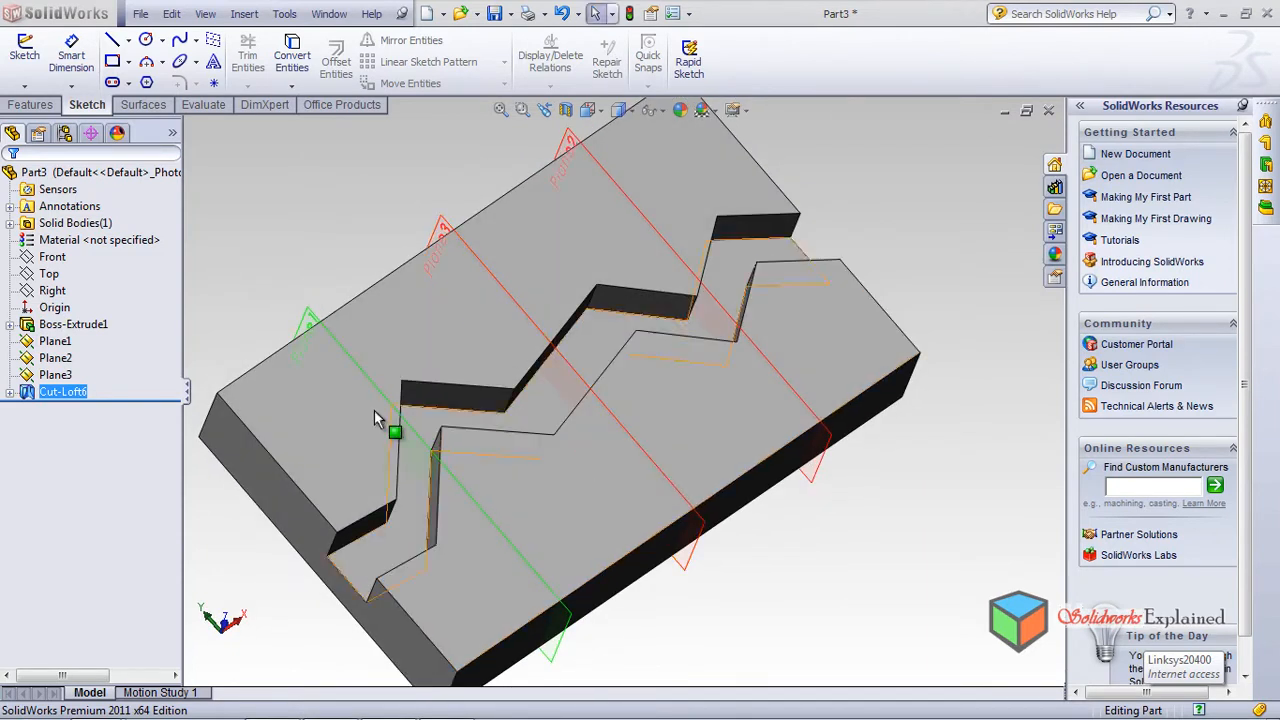
{"action": "right_click", "coordinate": [81, 396]}
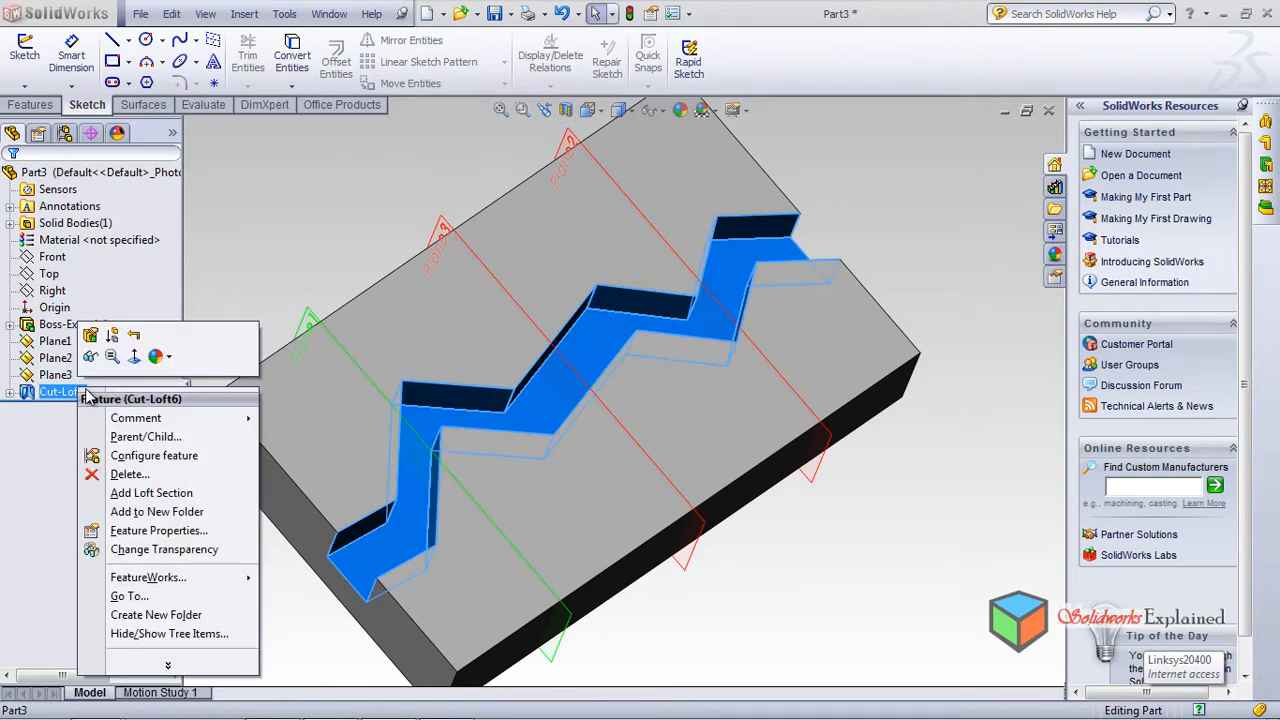
{"action": "left_click", "coordinate": [129, 474]}
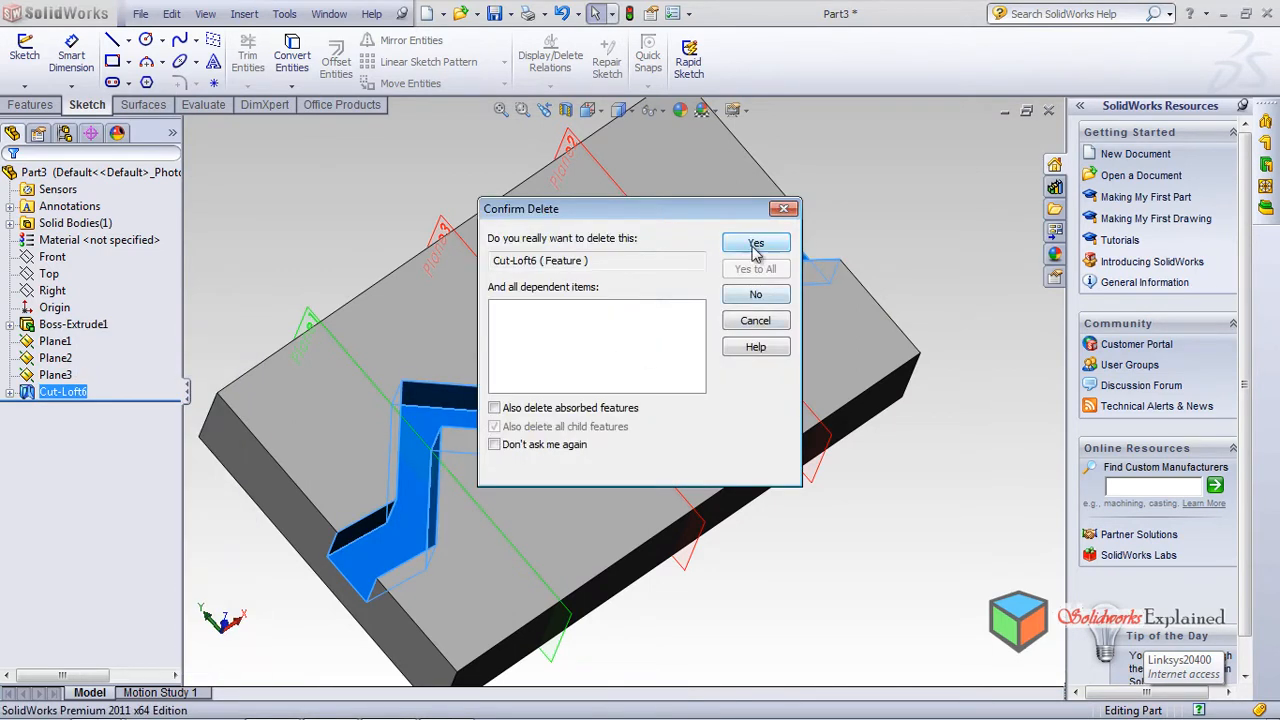
{"action": "left_click", "coordinate": [754, 245]}
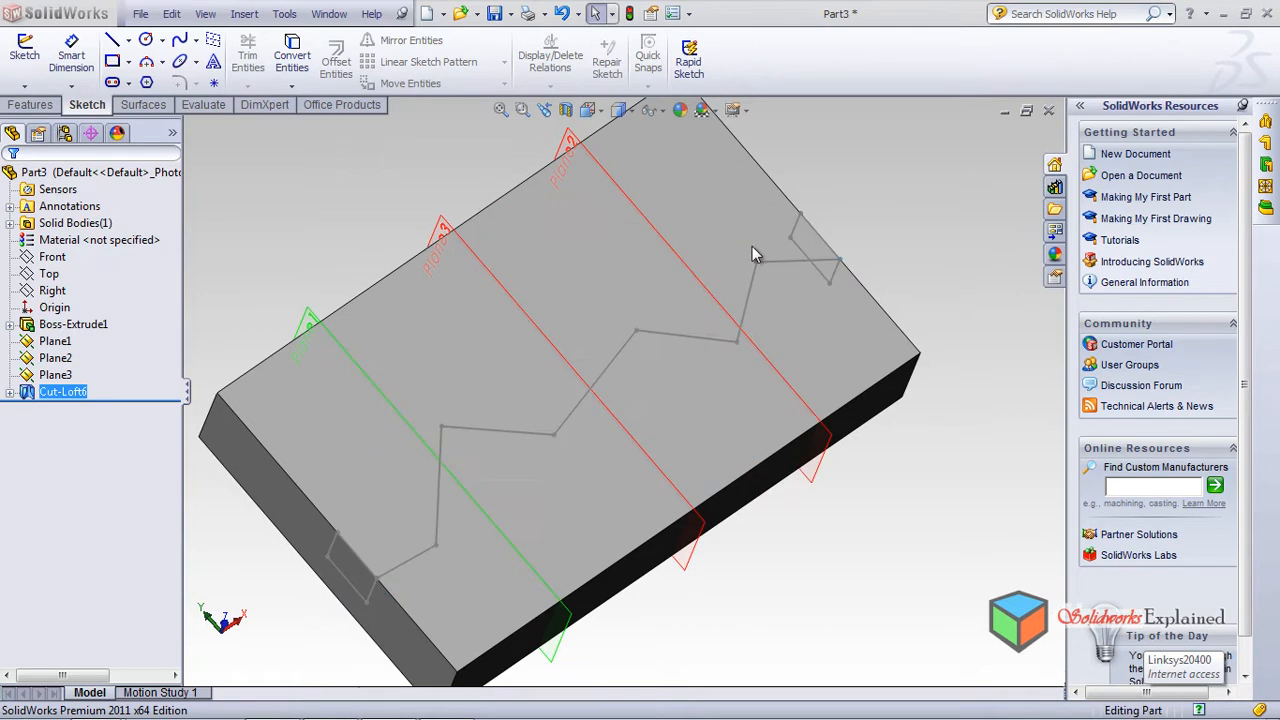
Step: Edit Sketch35, moving the vertex nearest the Plane1 end to about X -55, Y -14 mm and the one before Plane3 to X 10, Y -12 mm
{"action": "left_click", "coordinate": [441, 430]}
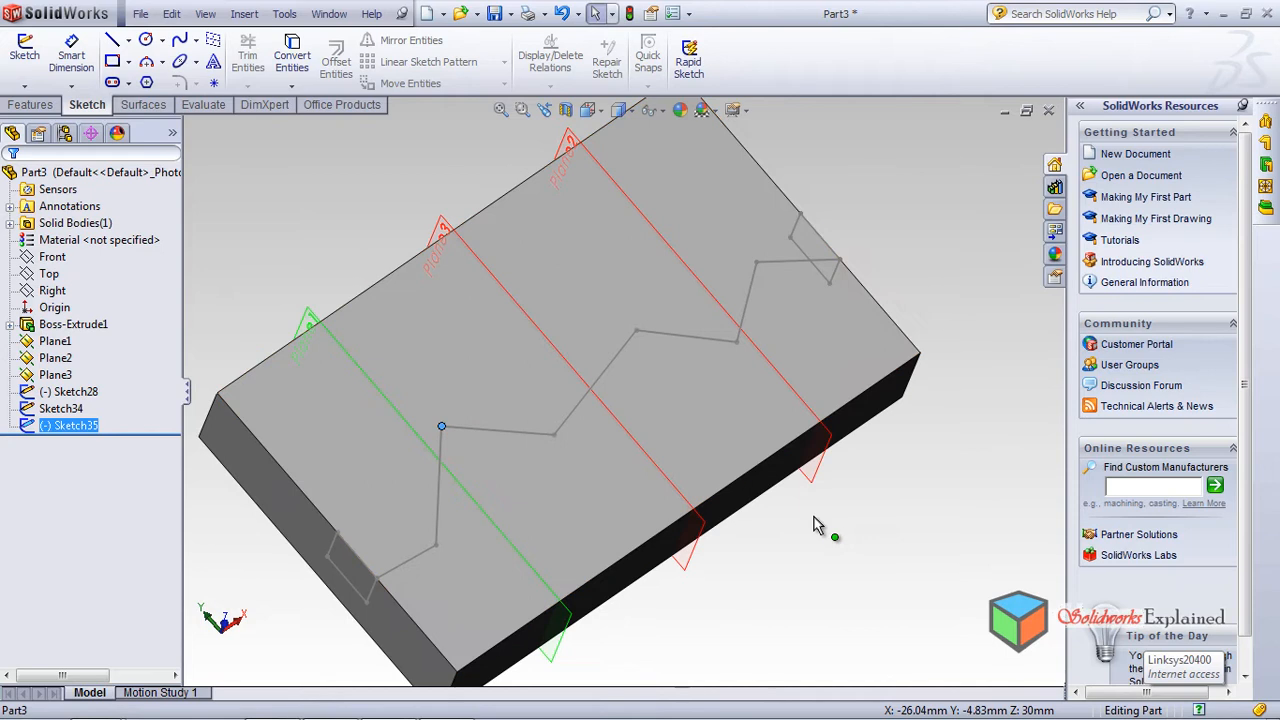
{"action": "right_click", "coordinate": [75, 427]}
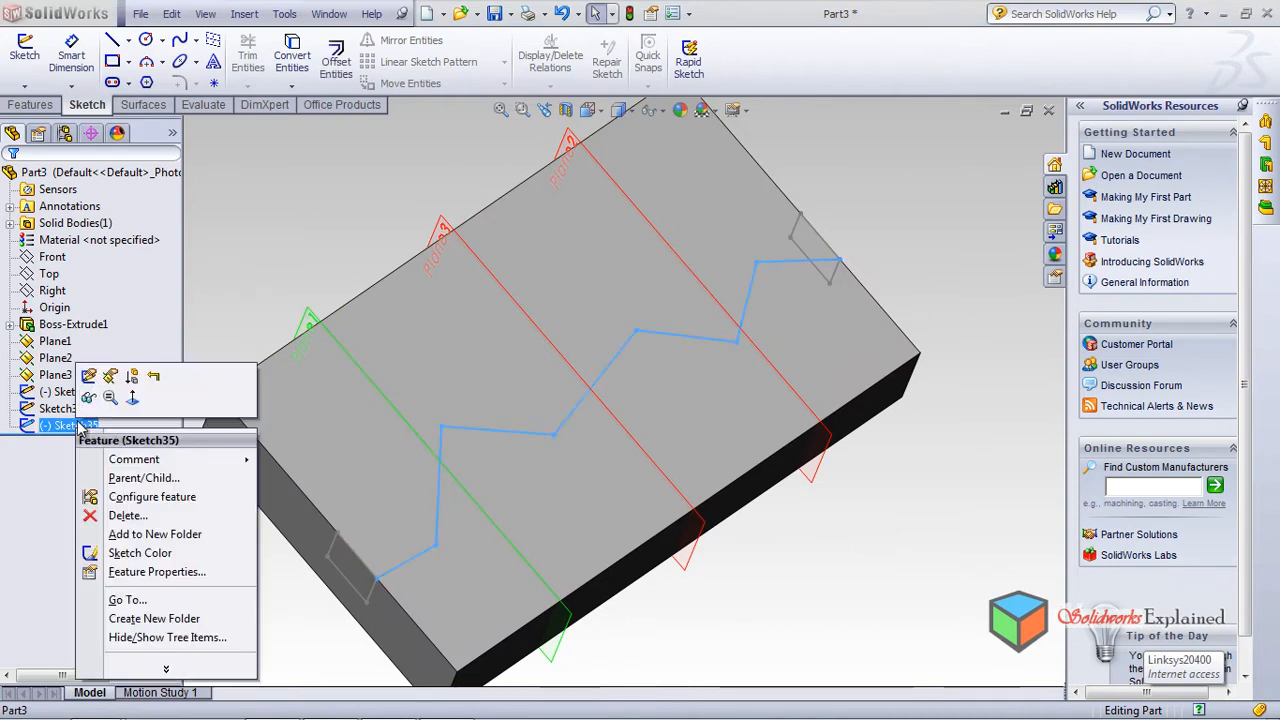
{"action": "left_click", "coordinate": [90, 373]}
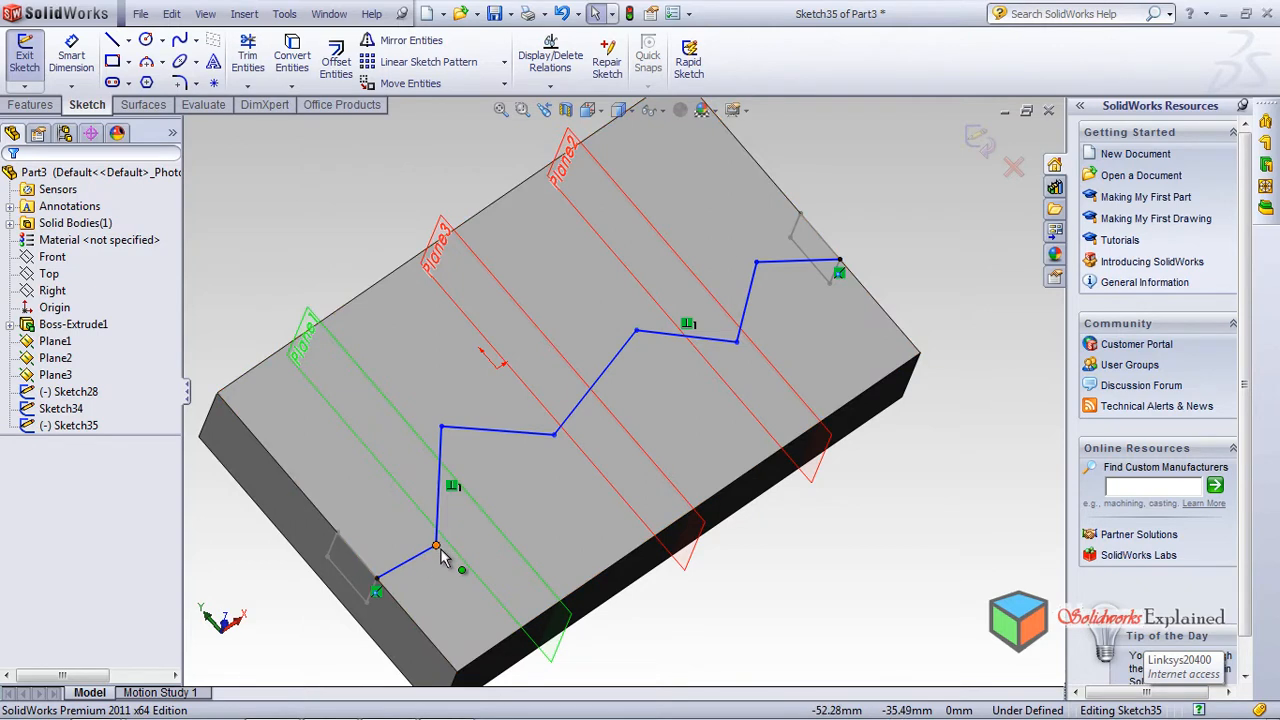
{"action": "left_click_drag", "start_coordinate": [438, 549], "coordinate": [393, 506]}
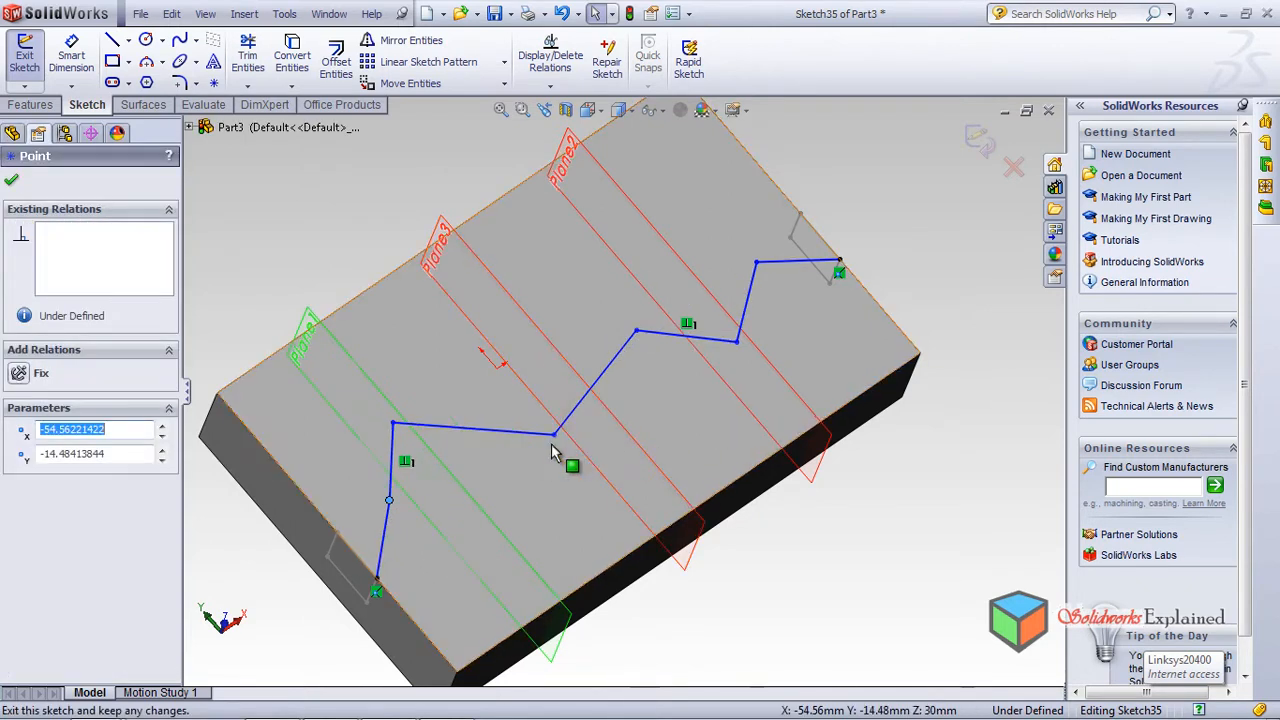
{"action": "left_click_drag", "start_coordinate": [558, 437], "coordinate": [548, 383]}
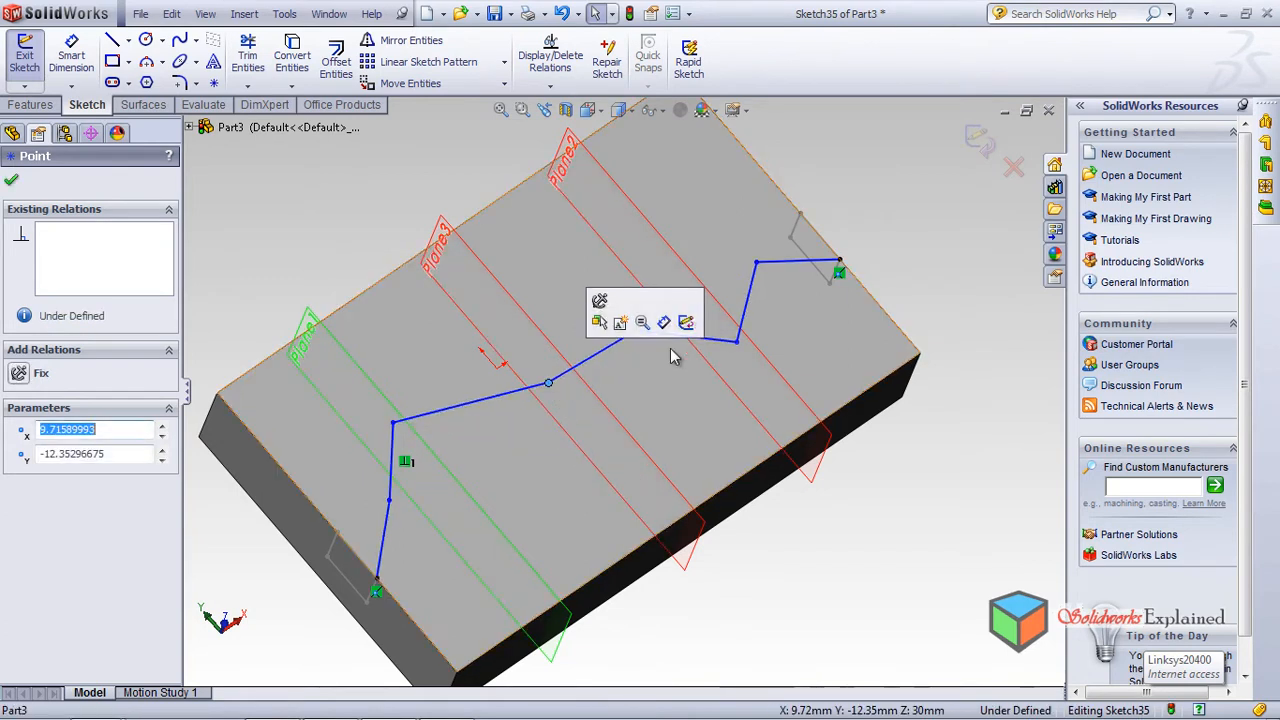
Step: Reposition the zigzag vertices around Plane2 and Plane3, placing the one between Plane1 and Plane3 at about X -11, Y -20 mm
{"action": "mouse_move", "coordinate": [738, 343]}
{"action": "left_mouse_down"}
{"action": "mouse_move", "coordinate": [714, 280]}
{"action": "mouse_move", "coordinate": [655, 281]}
{"action": "mouse_move", "coordinate": [658, 263]}
{"action": "mouse_move", "coordinate": [636, 286]}
{"action": "mouse_move", "coordinate": [631, 354]}
{"action": "mouse_move", "coordinate": [641, 325]}
{"action": "left_mouse_up"}
{"action": "left_click_drag", "start_coordinate": [532, 313], "coordinate": [540, 302]}
{"action": "left_click_drag", "start_coordinate": [755, 263], "coordinate": [711, 224]}
{"action": "mouse_move", "coordinate": [648, 315]}
{"action": "left_mouse_down"}
{"action": "mouse_move", "coordinate": [594, 330]}
{"action": "mouse_move", "coordinate": [513, 439]}
{"action": "left_mouse_up"}
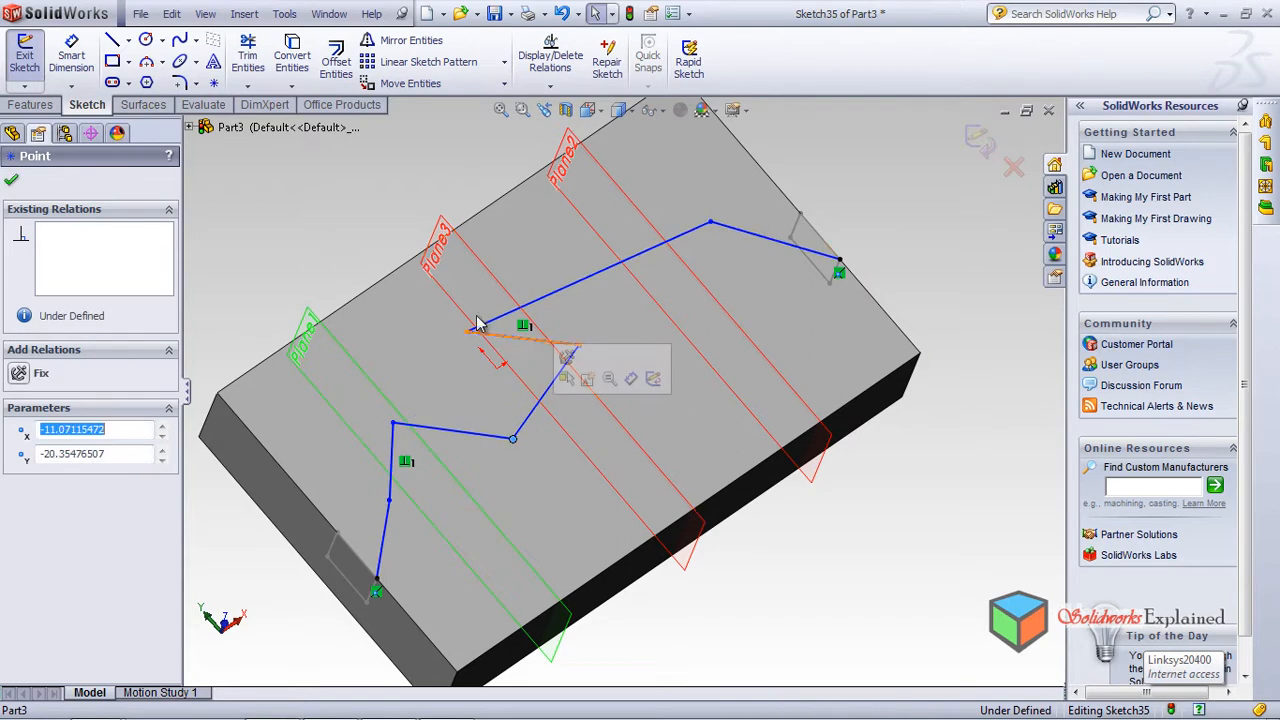
Step: Shift the short zigzag segment at Plane3, placing its end vertex at about X 17, Y -17 mm, and finish the sketch
{"action": "mouse_move", "coordinate": [472, 327]}
{"action": "left_mouse_down"}
{"action": "mouse_move", "coordinate": [539, 261]}
{"action": "mouse_move", "coordinate": [486, 312]}
{"action": "mouse_move", "coordinate": [560, 272]}
{"action": "mouse_move", "coordinate": [543, 276]}
{"action": "mouse_move", "coordinate": [560, 301]}
{"action": "mouse_move", "coordinate": [537, 331]}
{"action": "mouse_move", "coordinate": [578, 382]}
{"action": "left_mouse_up"}
{"action": "left_click", "coordinate": [467, 331]}
{"action": "left_click", "coordinate": [585, 338]}
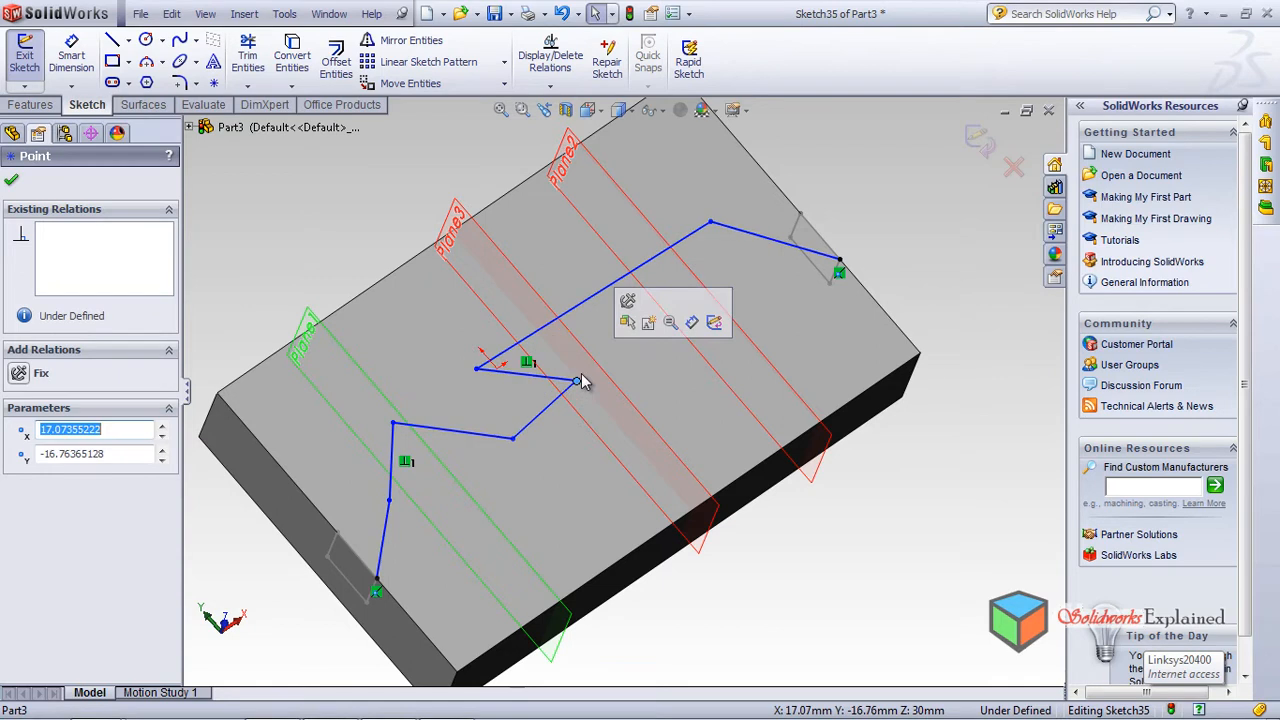
{"action": "left_click", "coordinate": [977, 137]}
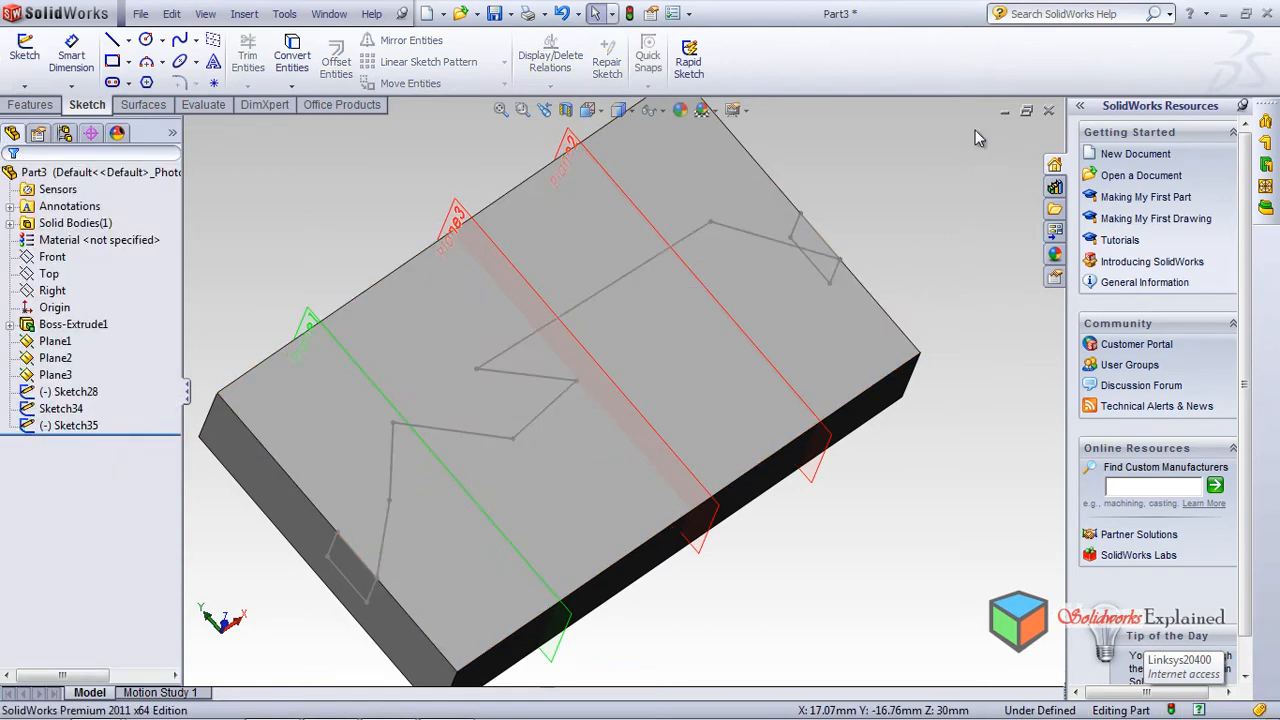
Step: Create a lofted cut between the end-face rectangles Sketch34 and Sketch28, using Sketch35 as the guide curve
{"action": "left_click", "coordinate": [244, 14]}
{"action": "mouse_move", "coordinate": [294, 271]}
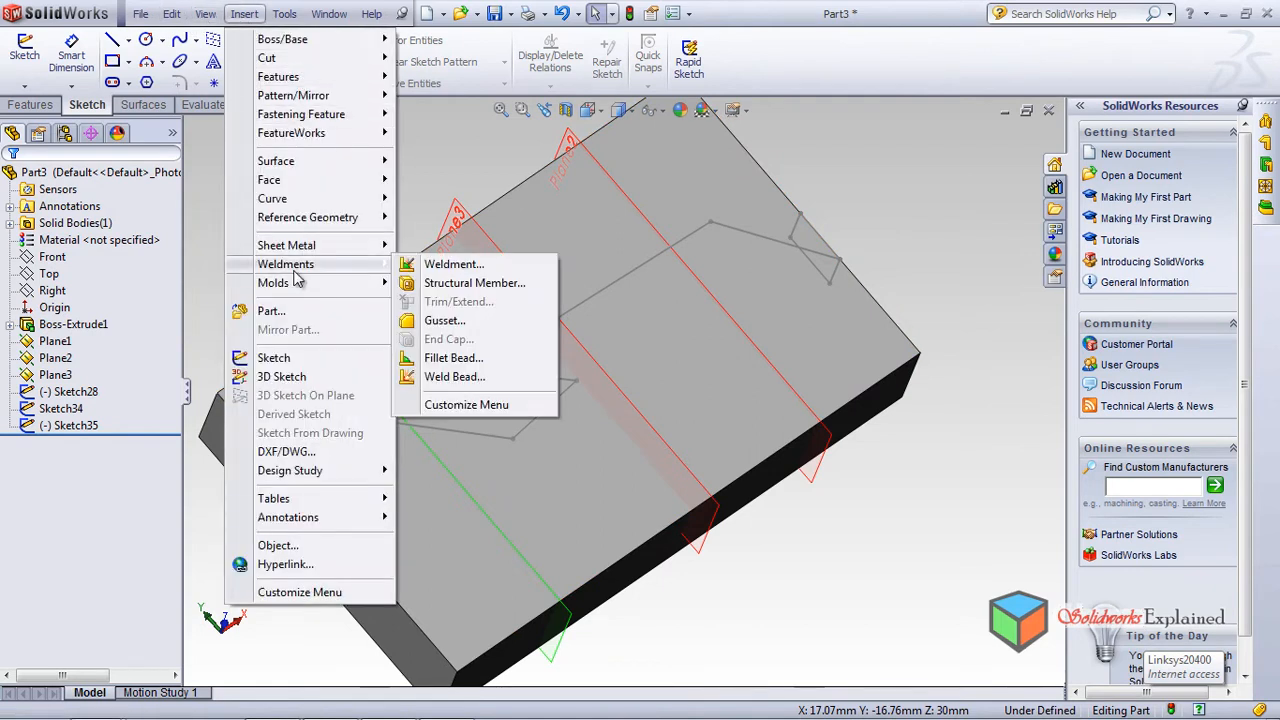
{"action": "mouse_move", "coordinate": [297, 57]}
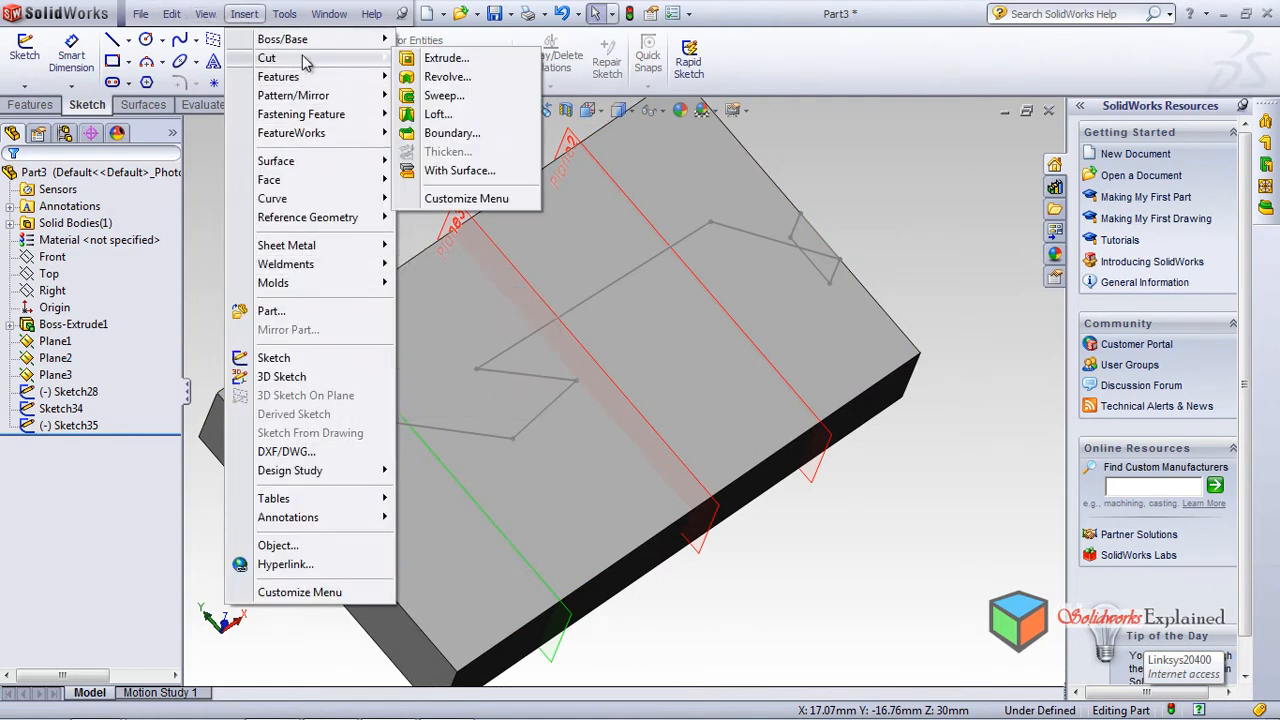
{"action": "left_click", "coordinate": [462, 116]}
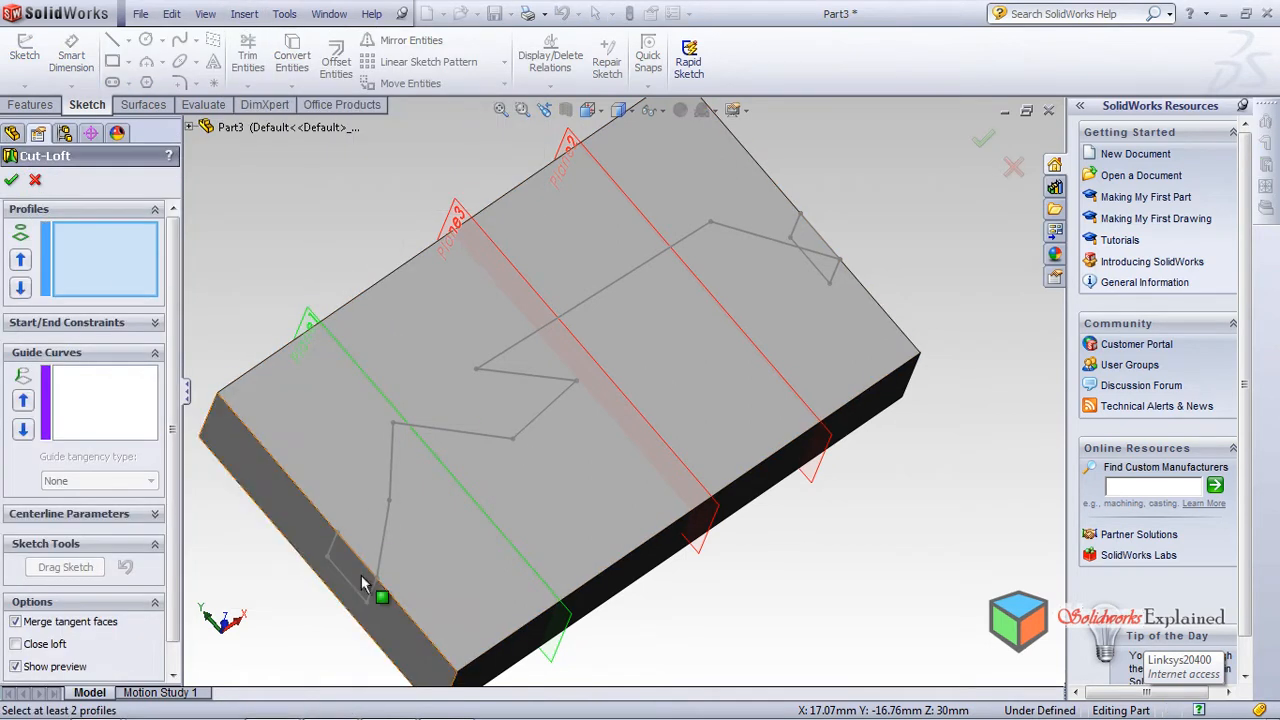
{"action": "left_click", "coordinate": [337, 560]}
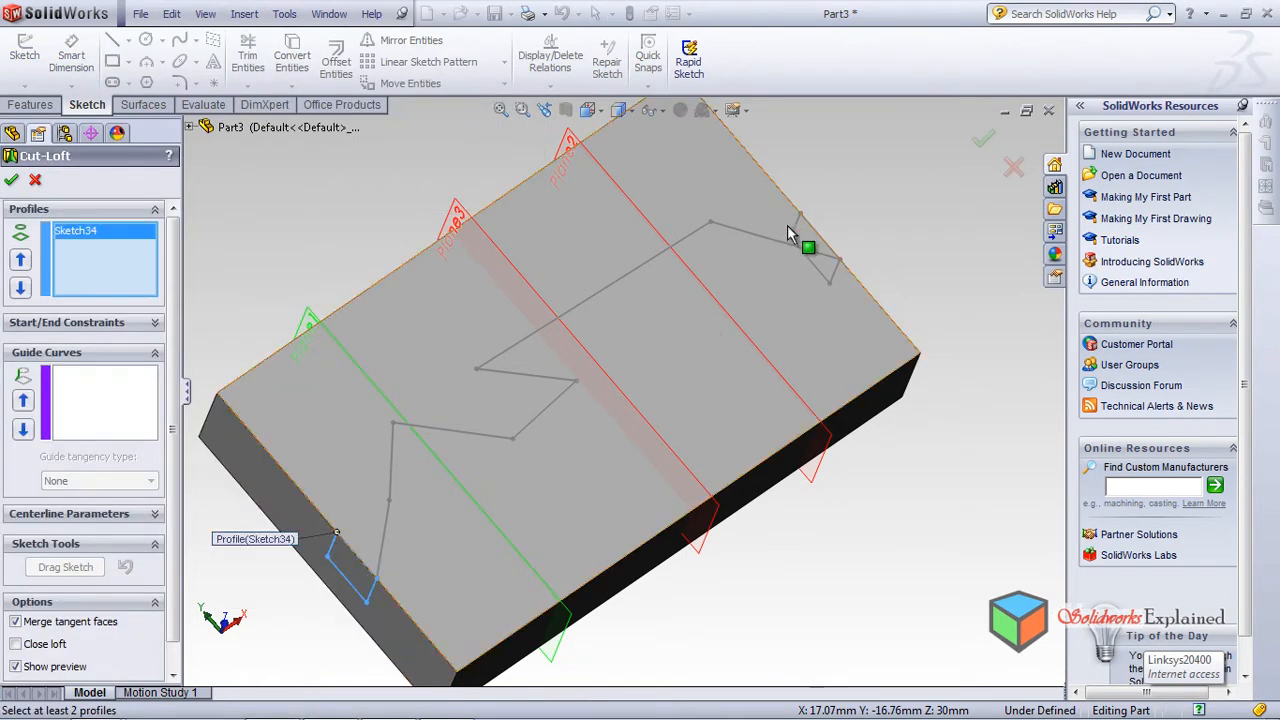
{"action": "left_click", "coordinate": [800, 240]}
{"action": "left_click", "coordinate": [125, 428]}
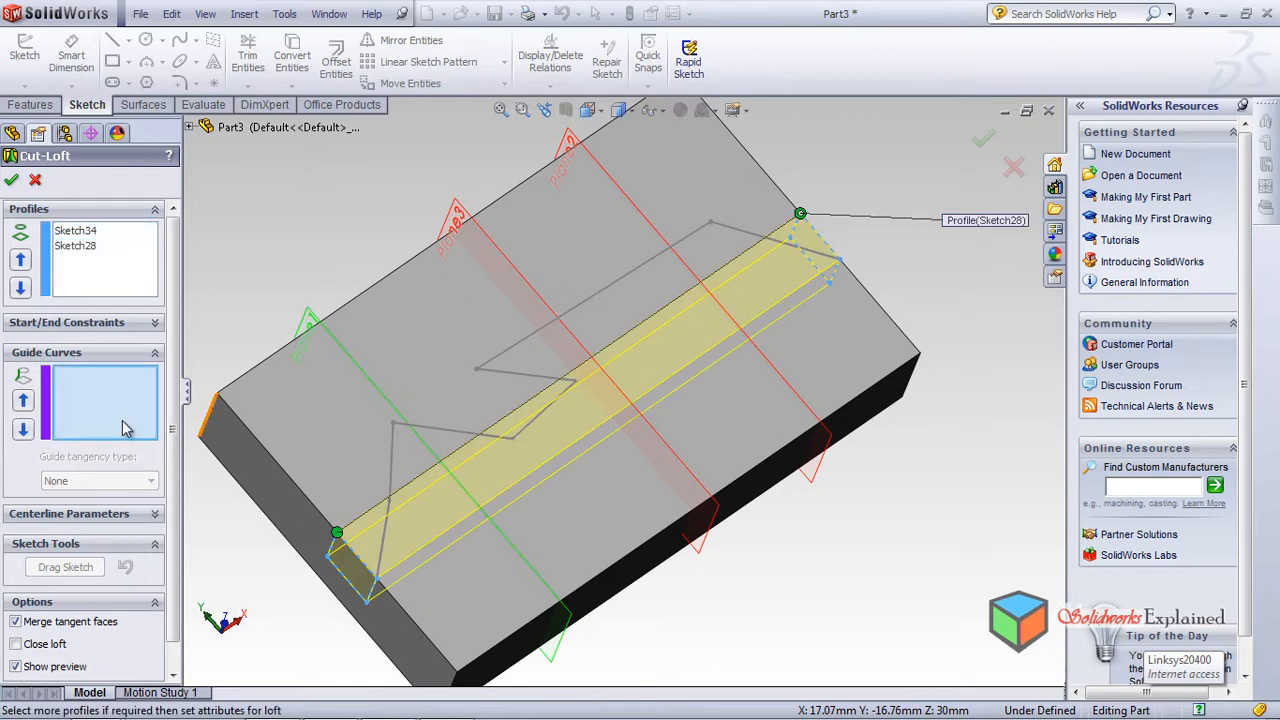
{"action": "left_click", "coordinate": [393, 478]}
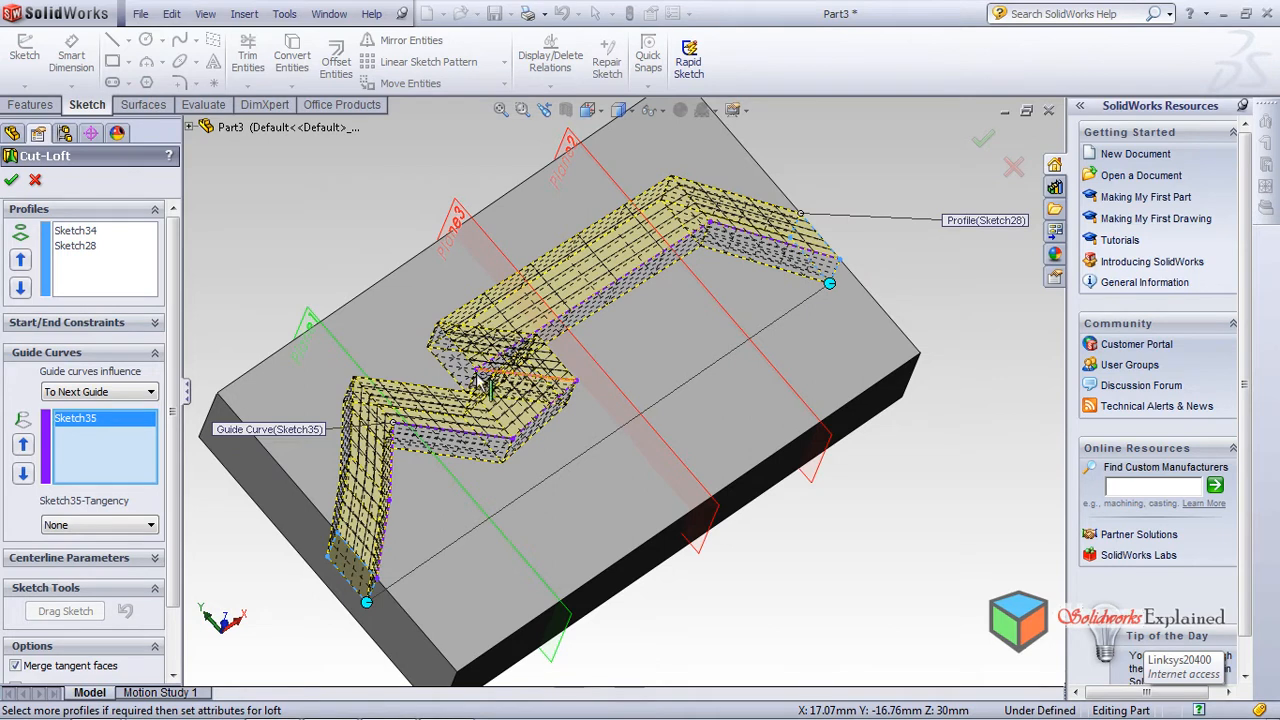
{"action": "left_click", "coordinate": [11, 181]}
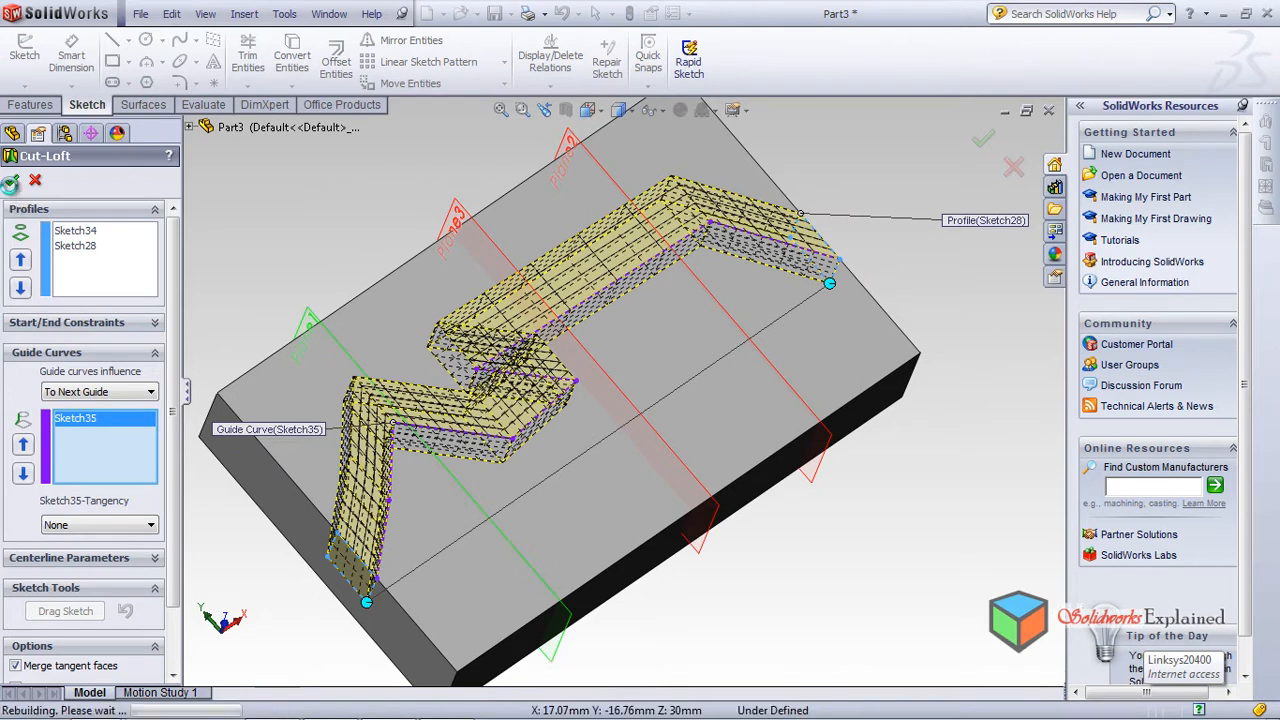
Step: Inspect the reshaped zigzag lofted cut from several angles and delete it, keeping its absorbed sketches
{"action": "middle_click_drag", "start_coordinate": [574, 449], "coordinate": [518, 490]}
{"action": "middle_click_drag", "start_coordinate": [464, 539], "coordinate": [551, 434]}
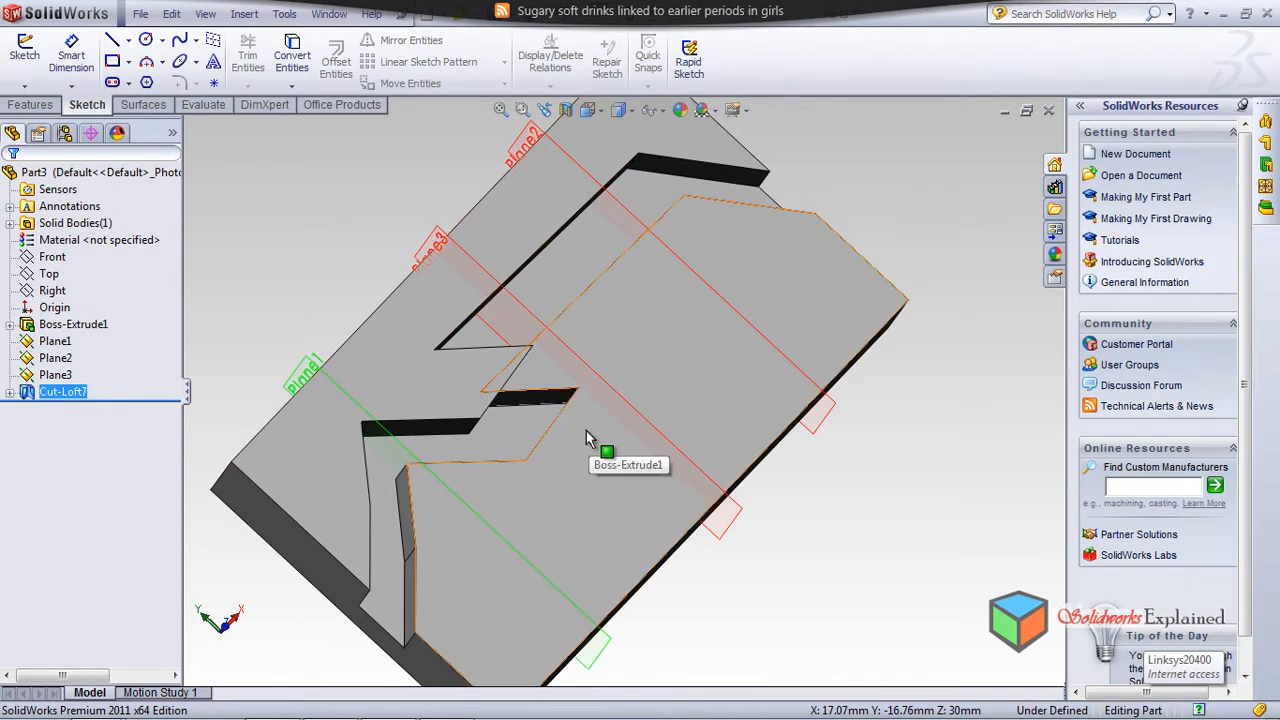
{"action": "middle_click_drag", "start_coordinate": [582, 454], "coordinate": [500, 408]}
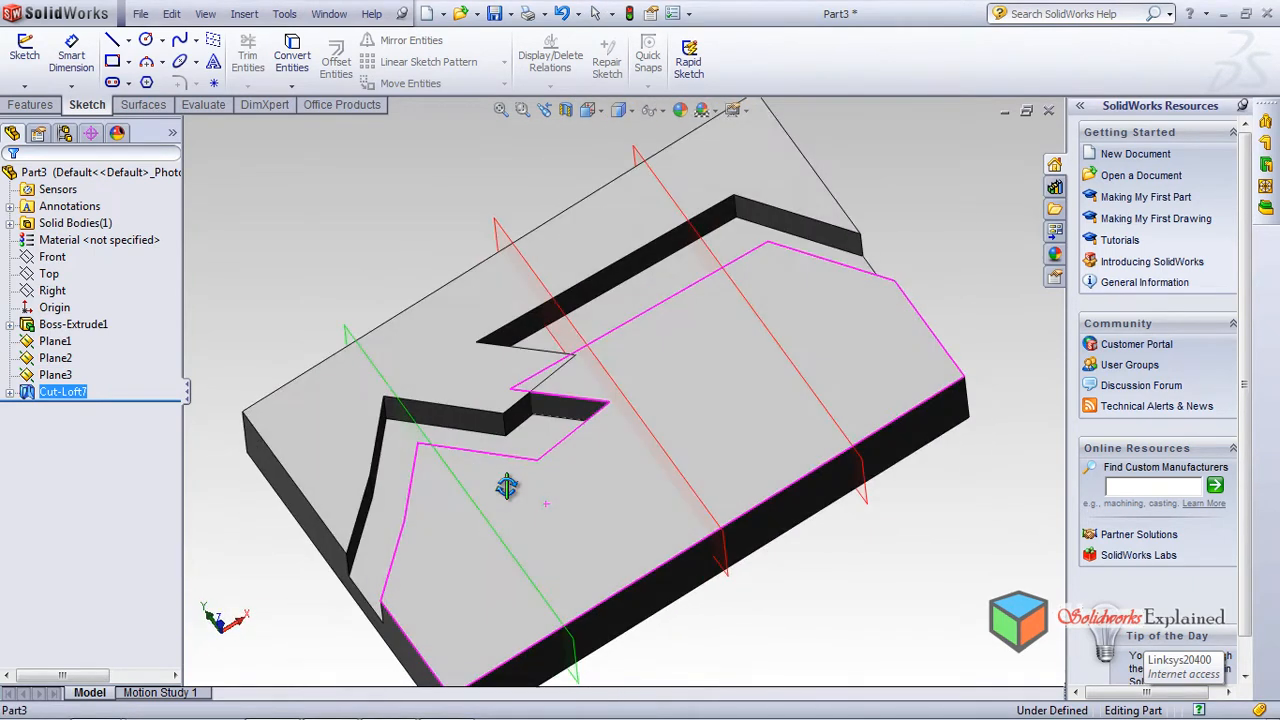
{"action": "right_click", "coordinate": [55, 393]}
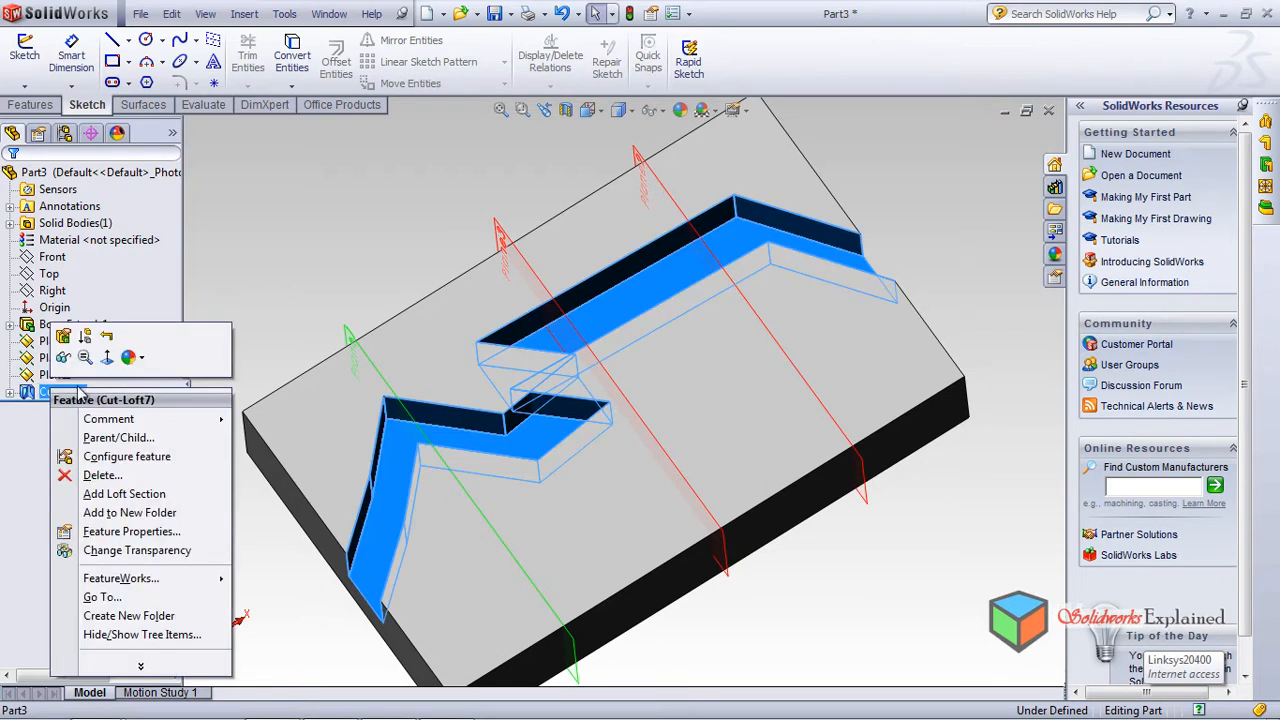
{"action": "left_click", "coordinate": [90, 477]}
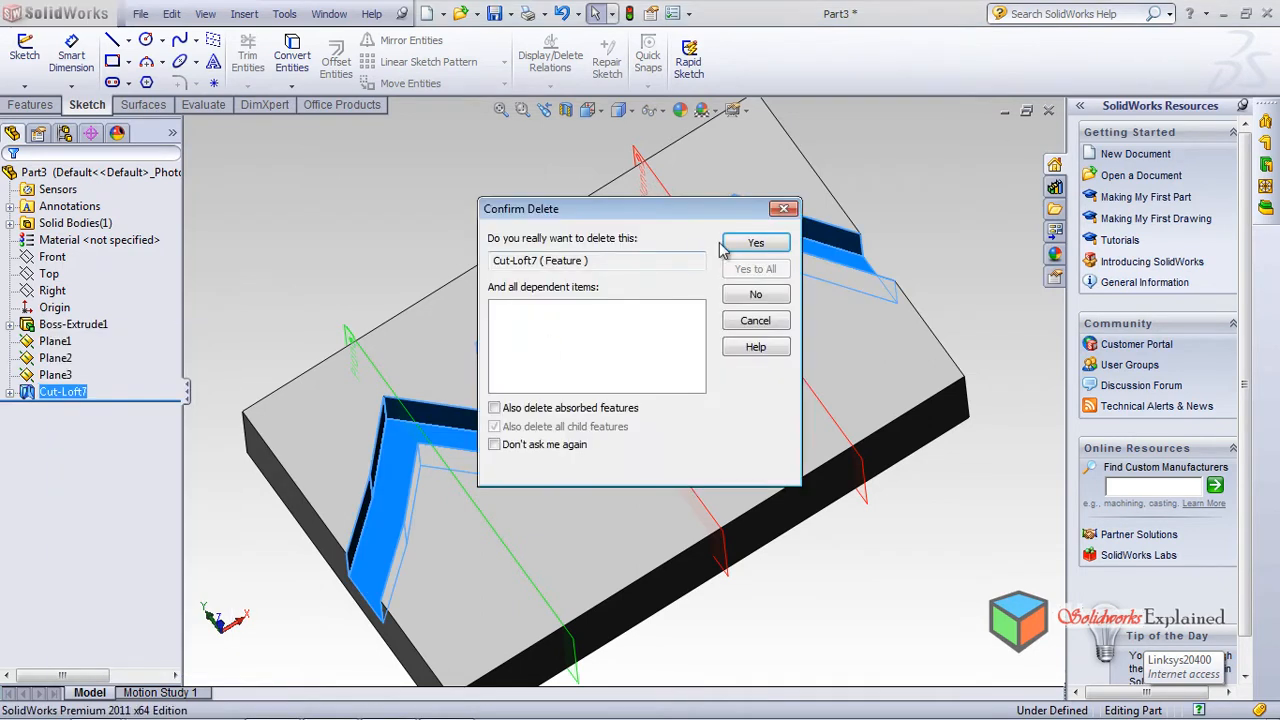
{"action": "left_click", "coordinate": [755, 244]}
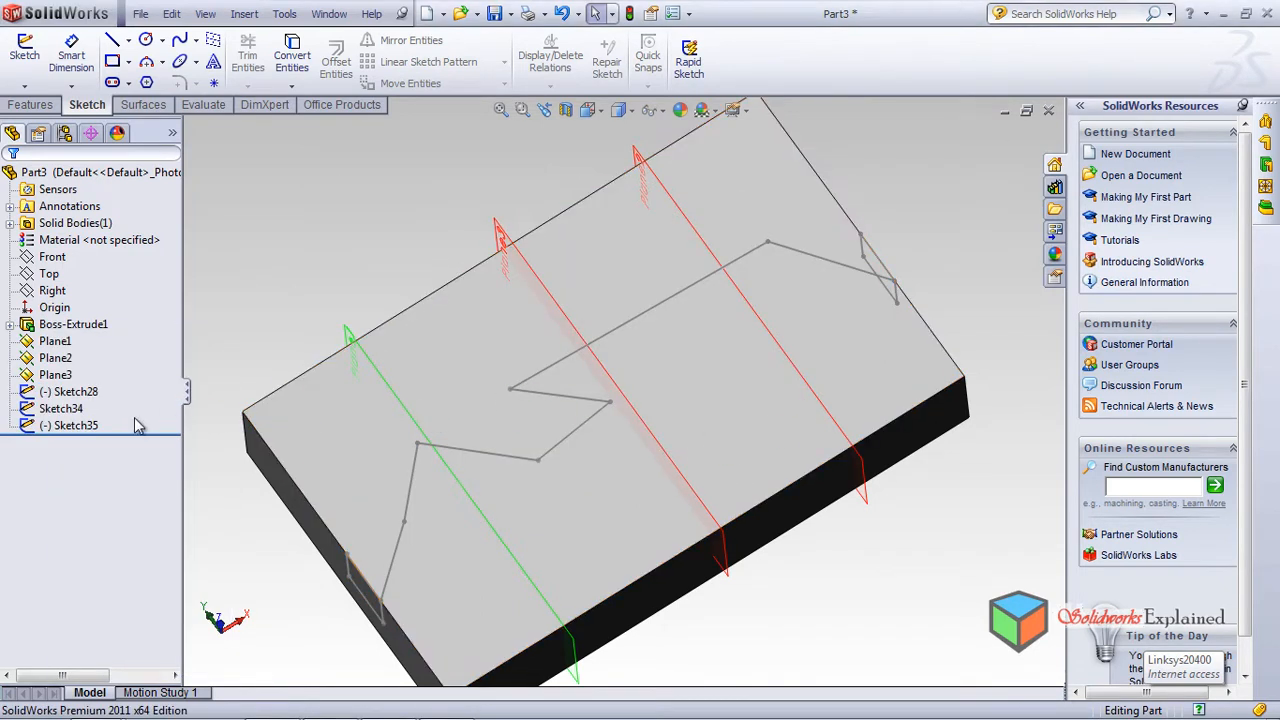
Step: Delete the zigzag guide curve Sketch35, leaving the two end-face rectangles
{"action": "left_click", "coordinate": [93, 425]}
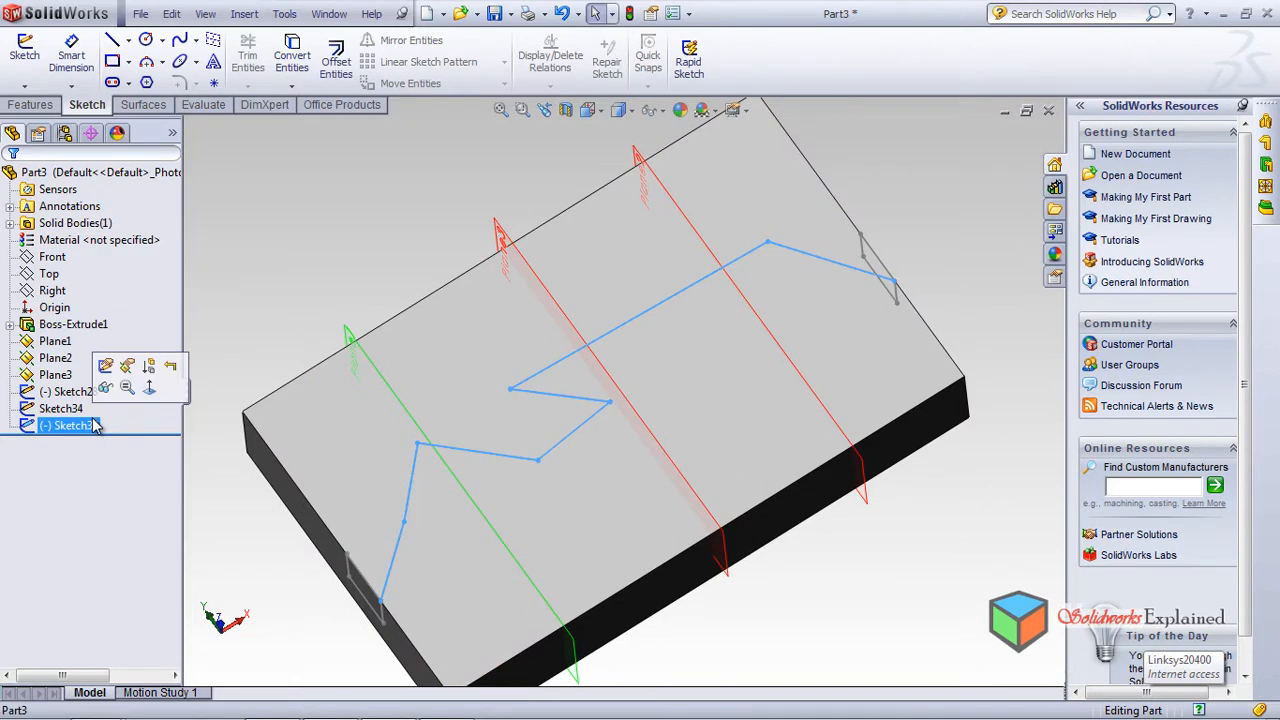
{"action": "key", "text": "Delete"}
{"action": "key", "text": "Return"}
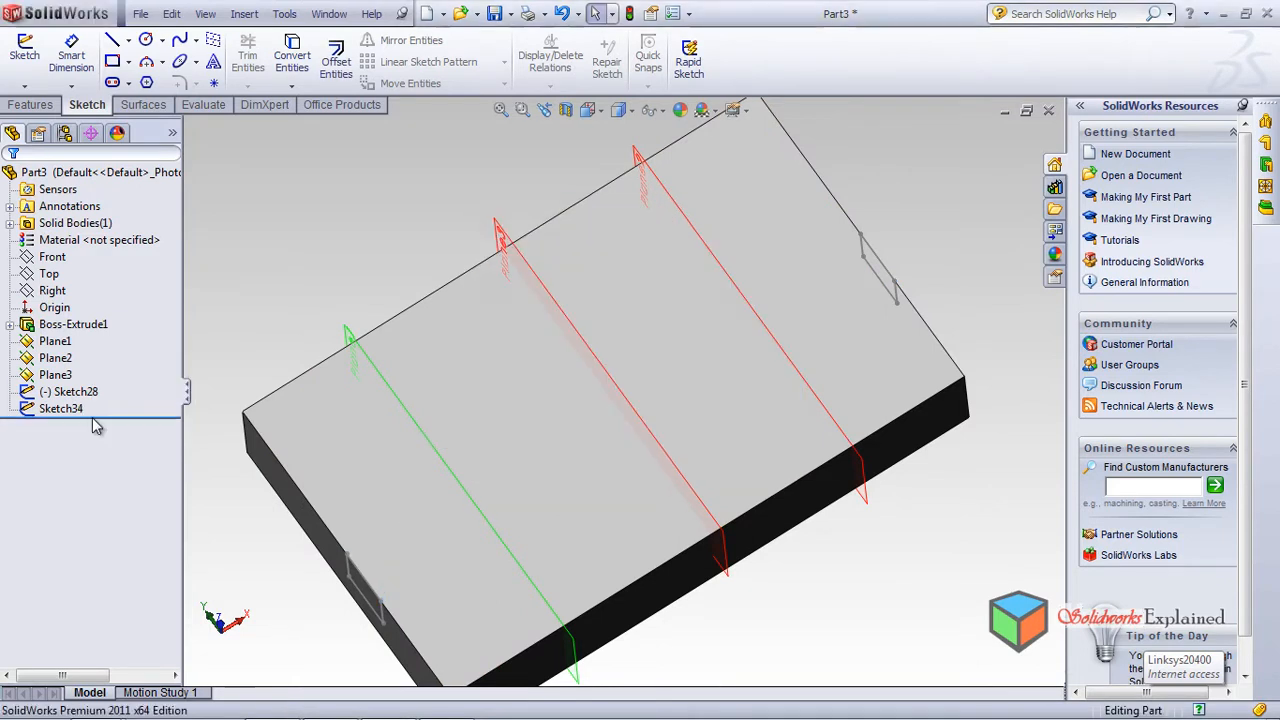
Step: Sketch a corner rectangle on Plane1 in the Left view, against the plate's top-face edge and overlapping the end-face rectangle
{"action": "mouse_move", "coordinate": [484, 487]}
{"action": "middle_mouse_down"}
{"action": "mouse_move", "coordinate": [491, 417]}
{"action": "mouse_move", "coordinate": [478, 464]}
{"action": "middle_mouse_up"}
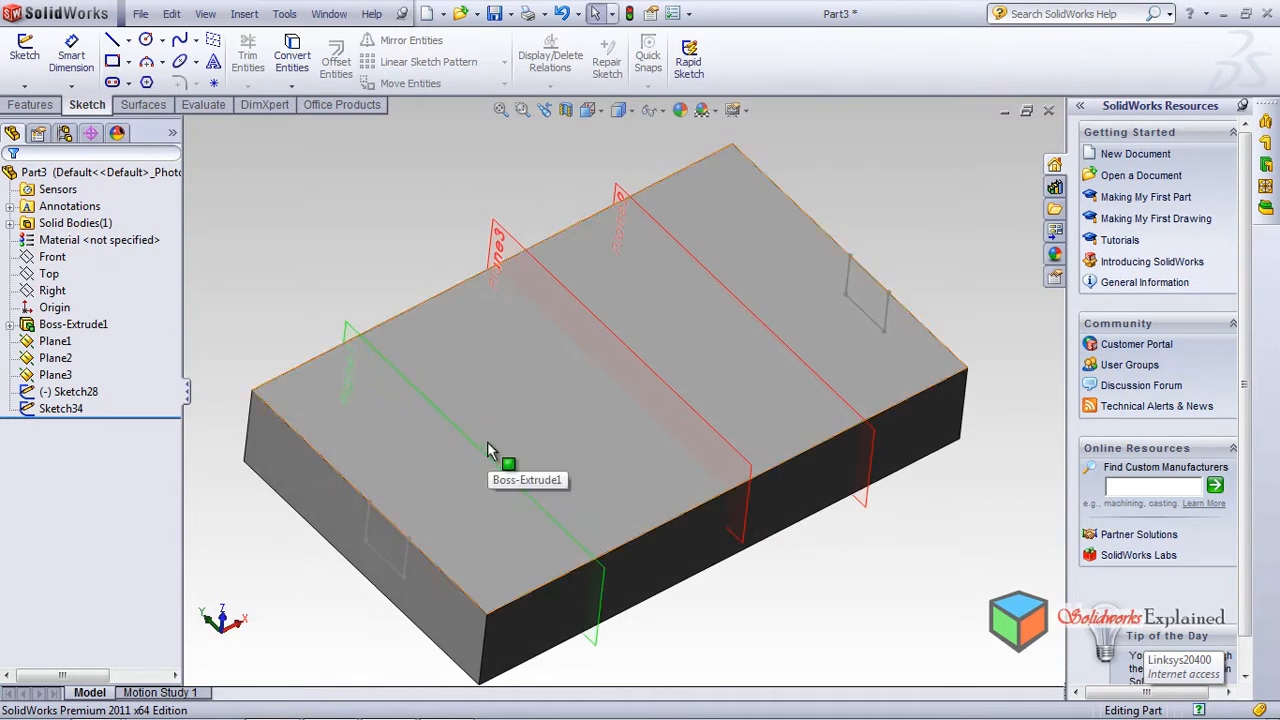
{"action": "left_click", "coordinate": [496, 466]}
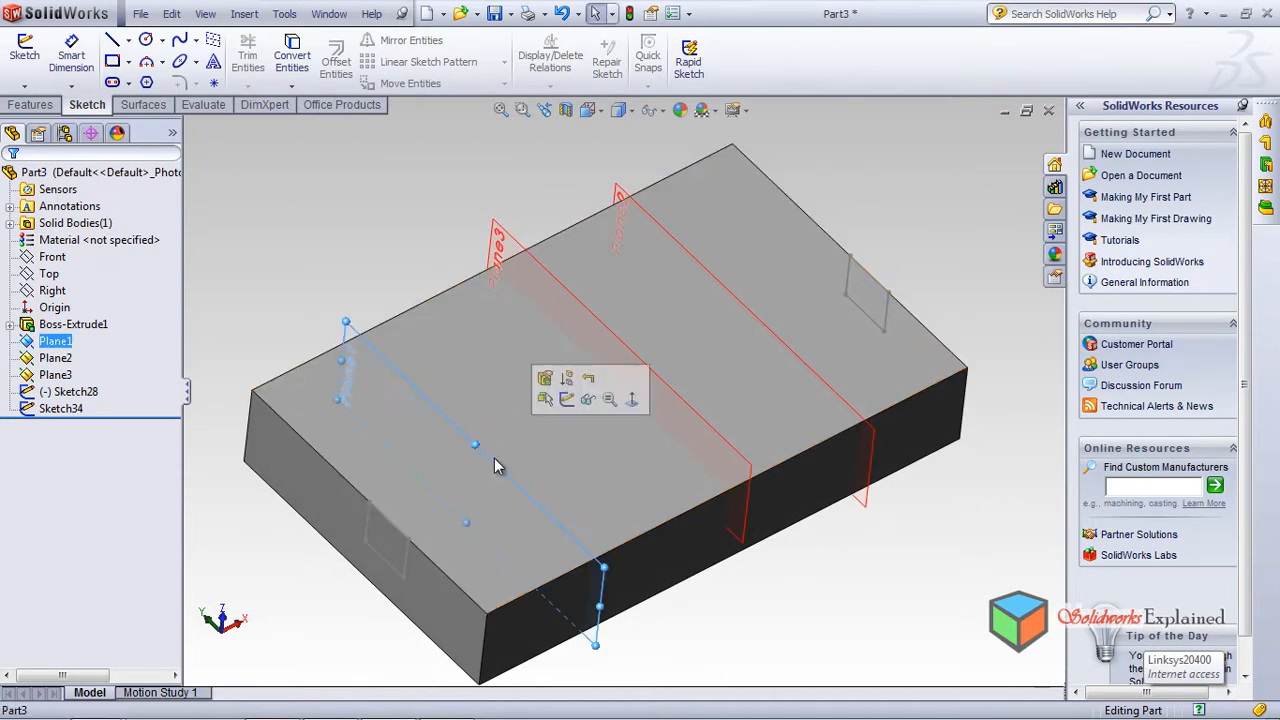
{"action": "left_click", "coordinate": [588, 110]}
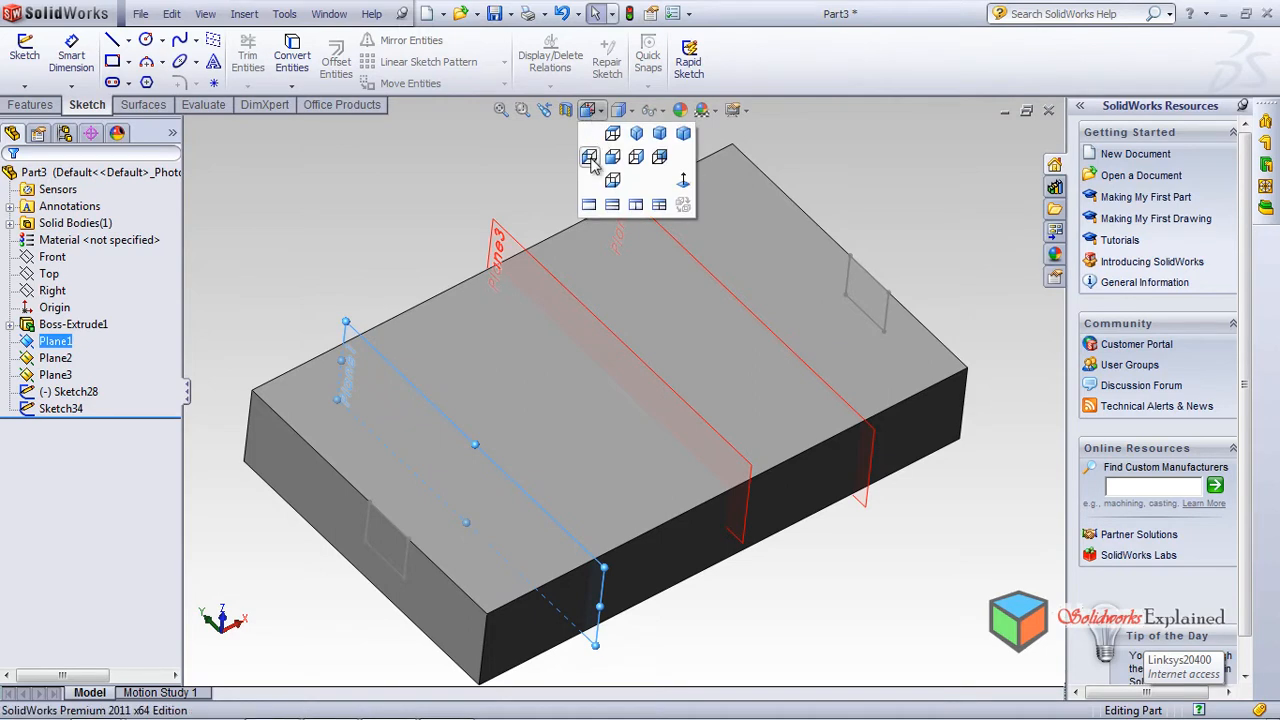
{"action": "left_click", "coordinate": [589, 157]}
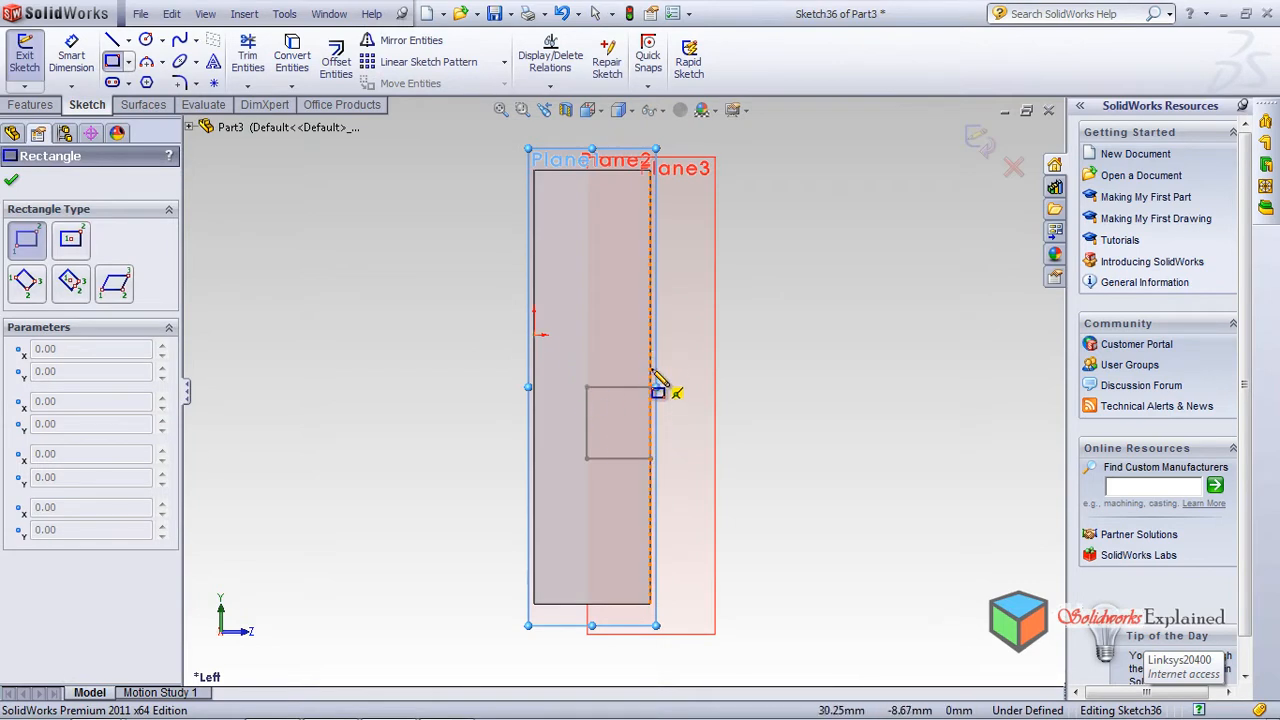
{"action": "left_click", "coordinate": [652, 371]}
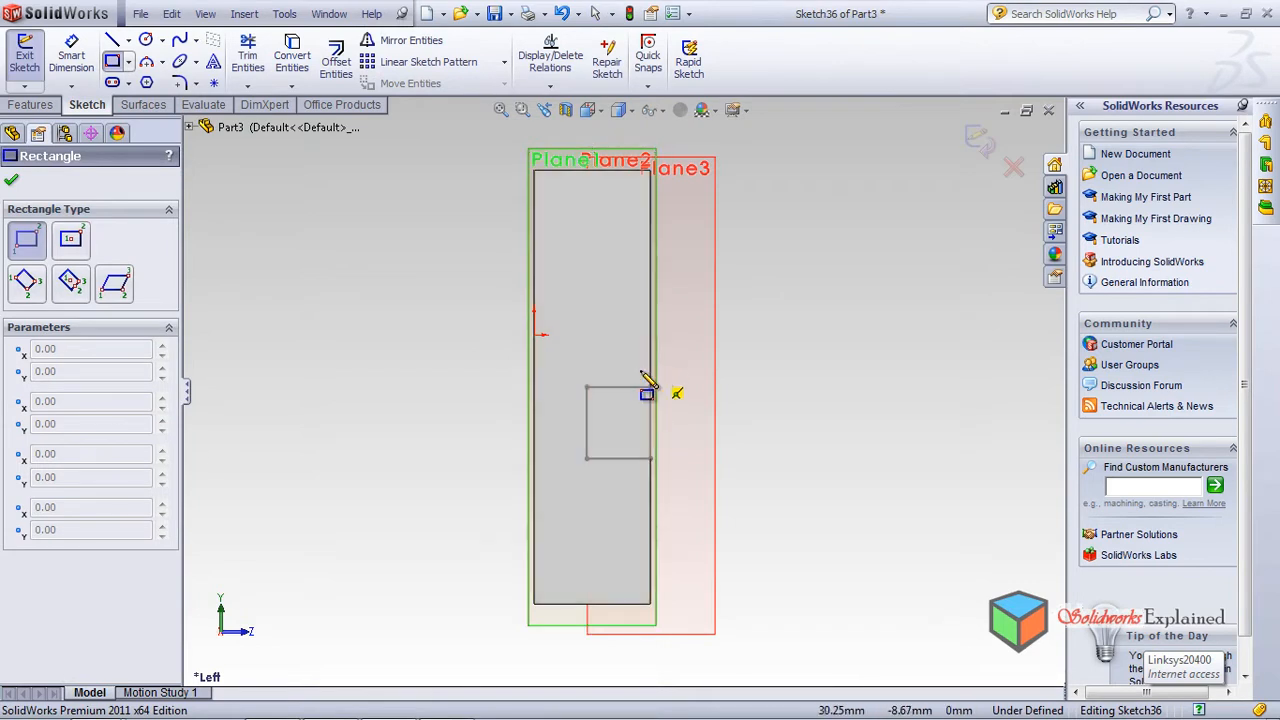
{"action": "left_click", "coordinate": [600, 438]}
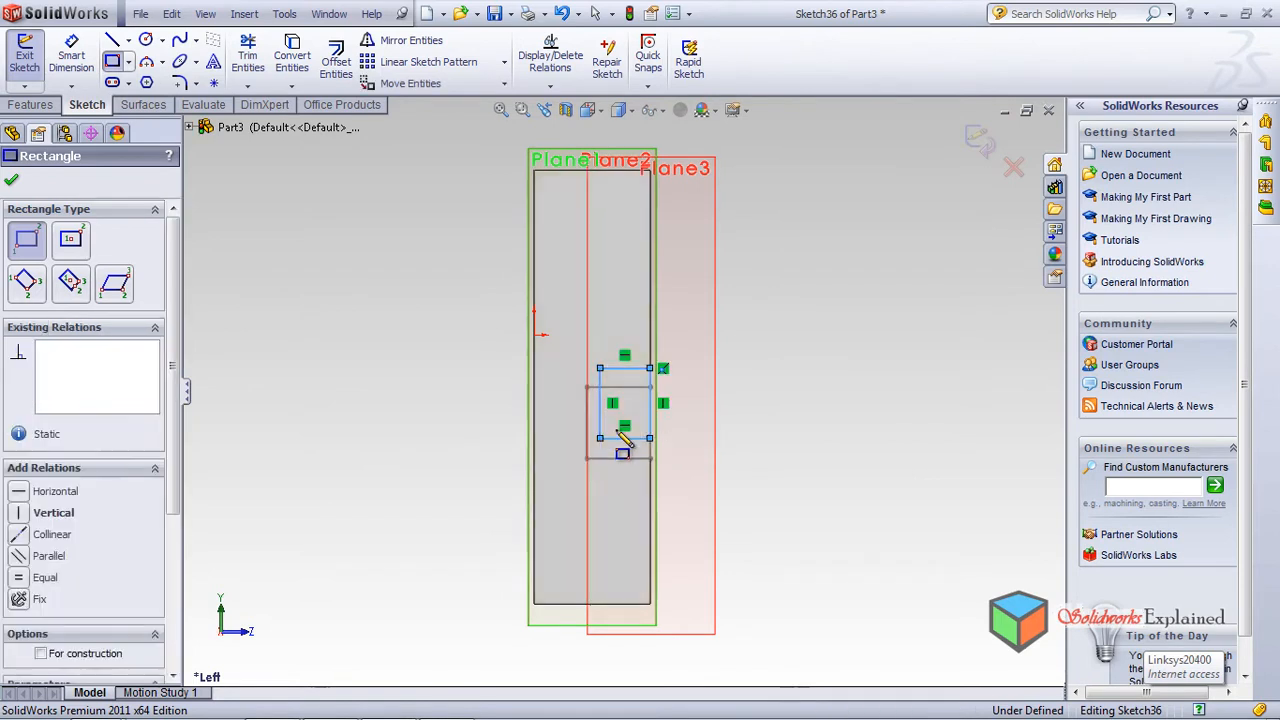
{"action": "left_click", "coordinate": [12, 184]}
Step: Try to sketch the Plane3 profile as a narrow rectangle about 19 mm tall against the top-face edge, and finish the sketch
{"action": "middle_click_drag", "start_coordinate": [800, 467], "coordinate": [711, 450]}
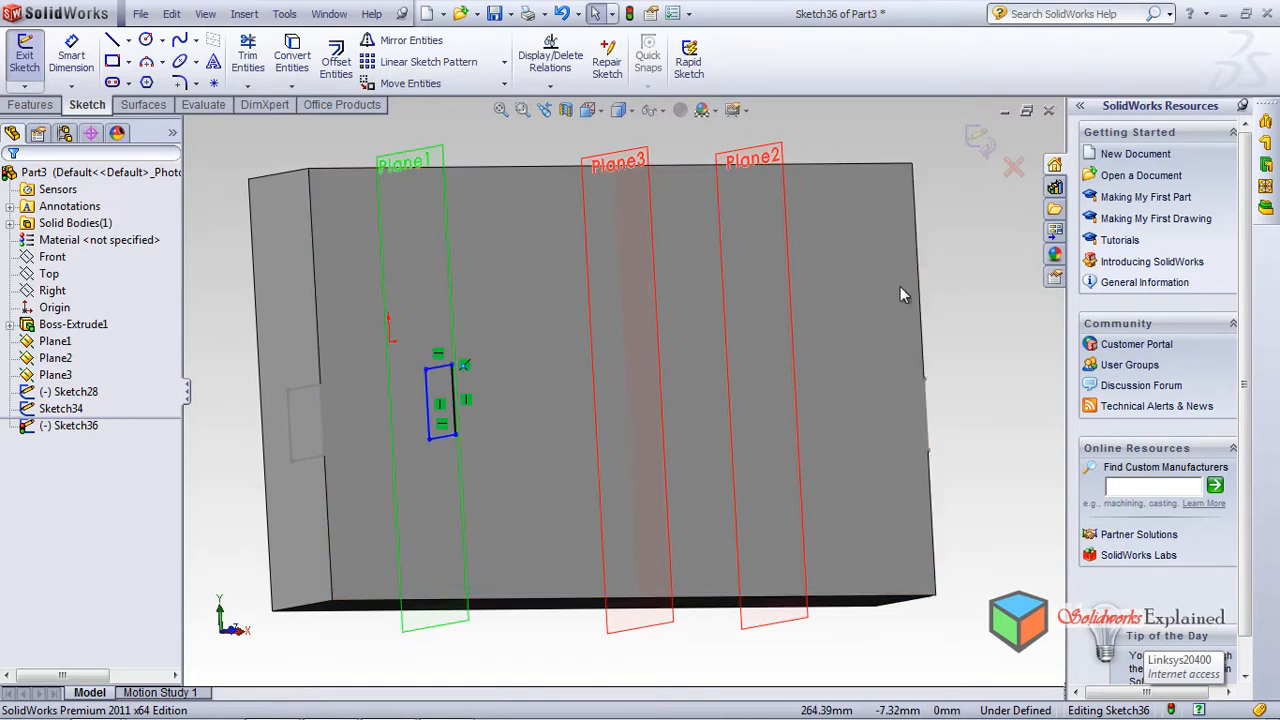
{"action": "left_click", "coordinate": [660, 396]}
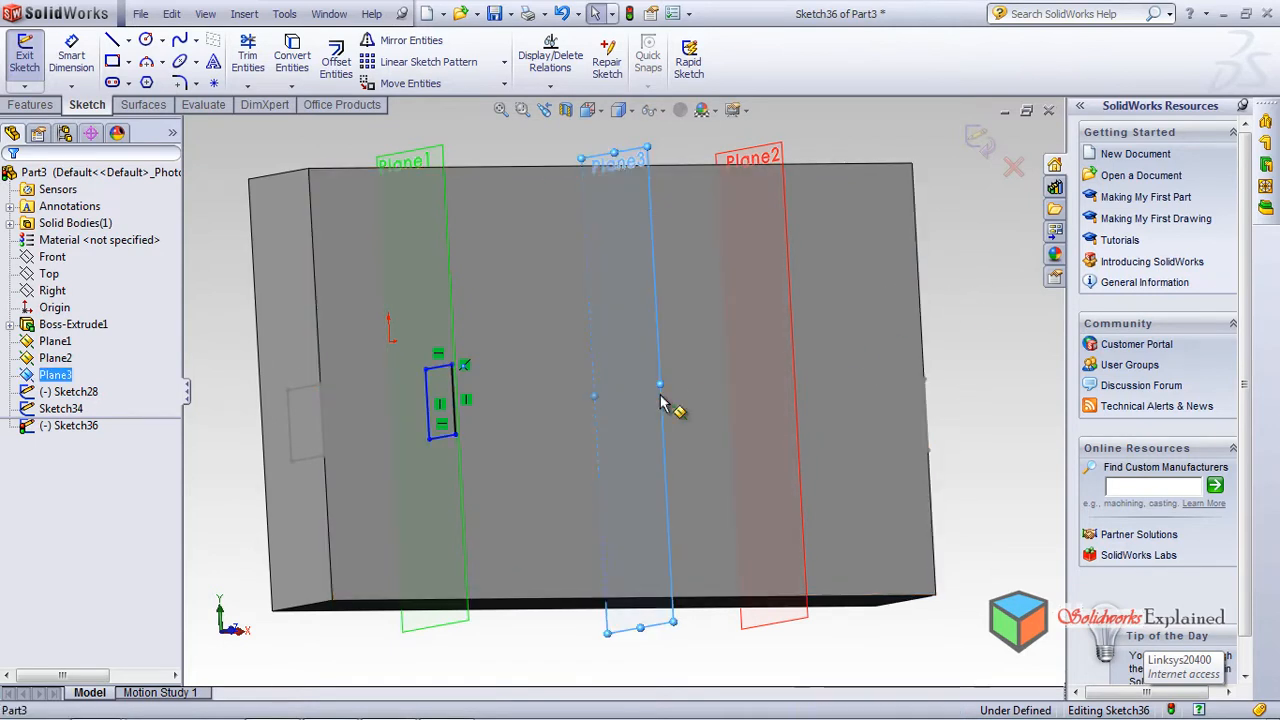
{"action": "left_click", "coordinate": [588, 110]}
{"action": "left_click", "coordinate": [600, 166]}
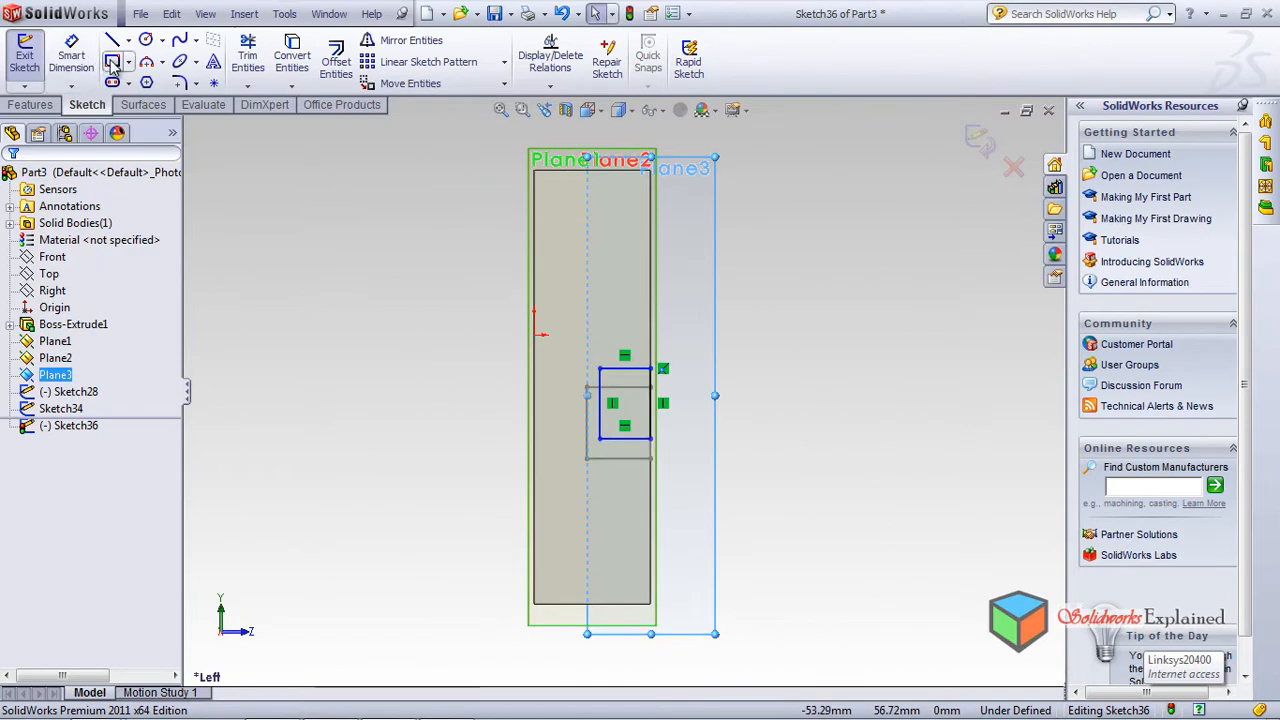
{"action": "left_click", "coordinate": [650, 419]}
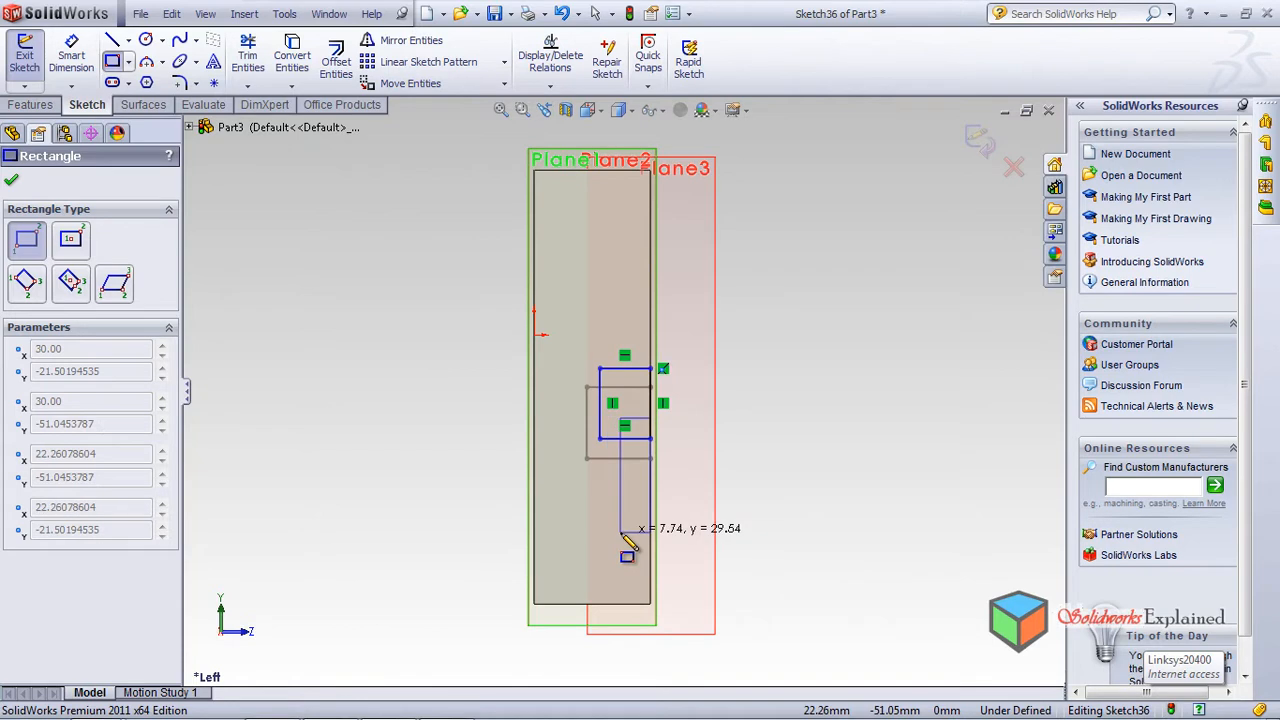
{"action": "left_click", "coordinate": [625, 492]}
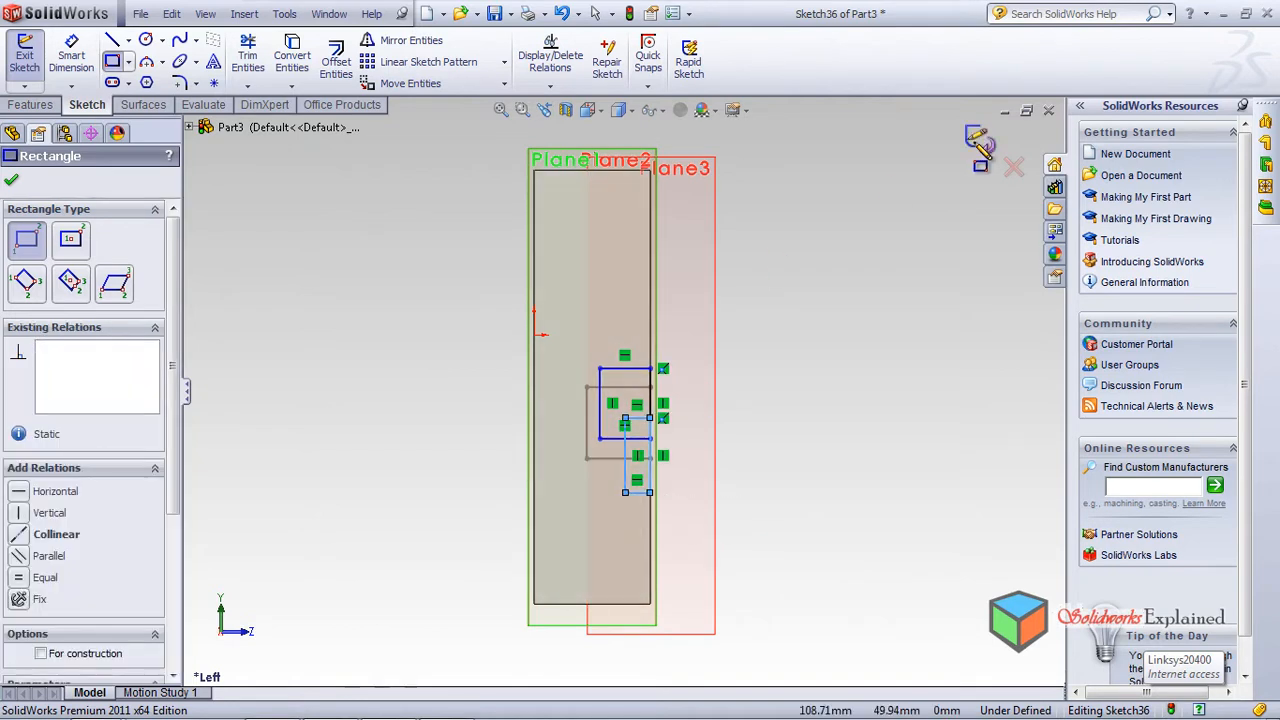
{"action": "key", "text": "Escape"}
Step: Delete Sketch36 with both of its rectangles
{"action": "mouse_move", "coordinate": [880, 445]}
{"action": "middle_mouse_down"}
{"action": "mouse_move", "coordinate": [803, 454]}
{"action": "mouse_move", "coordinate": [775, 430]}
{"action": "mouse_move", "coordinate": [760, 435]}
{"action": "middle_mouse_up"}
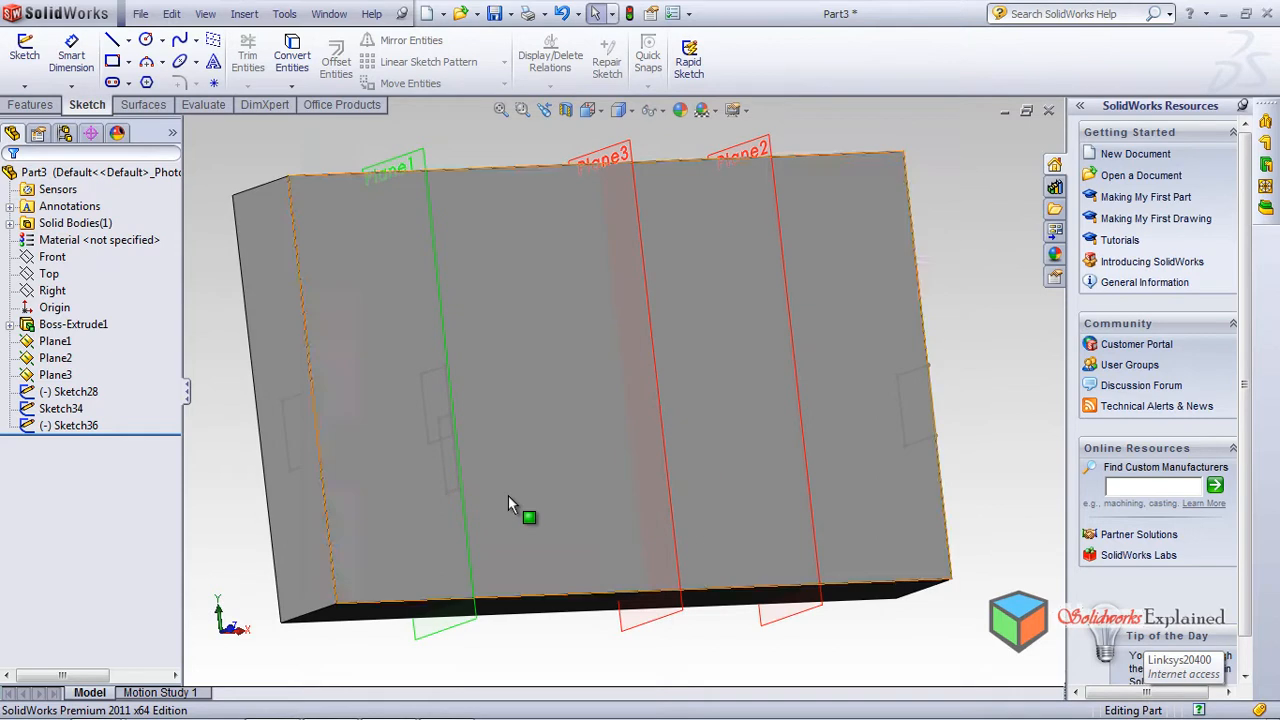
{"action": "left_click", "coordinate": [442, 503]}
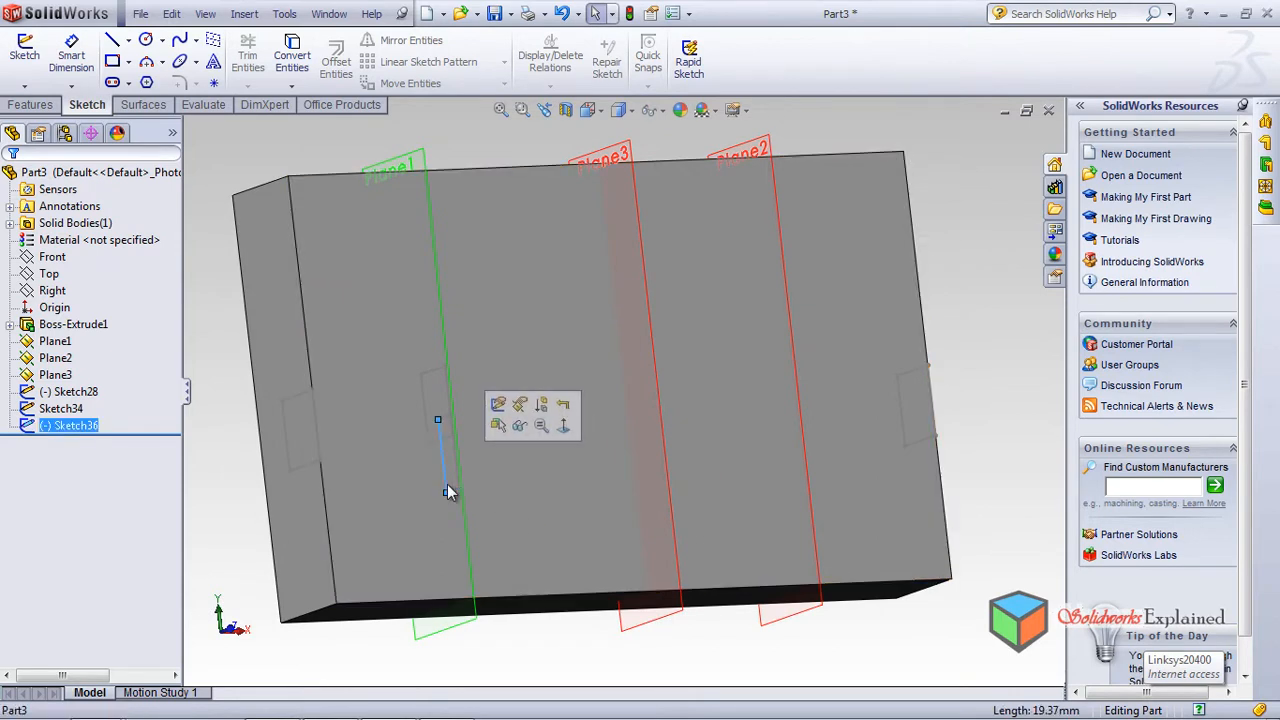
{"action": "key", "text": "Delete"}
{"action": "key", "text": "Return"}
Step: Sketch a tall, narrow corner rectangle on Plane1 in the Left view, against the plate's top-face edge, and finish the sketch
{"action": "mouse_move", "coordinate": [777, 437]}
{"action": "middle_mouse_down"}
{"action": "mouse_move", "coordinate": [800, 417]}
{"action": "mouse_move", "coordinate": [686, 517]}
{"action": "middle_mouse_up"}
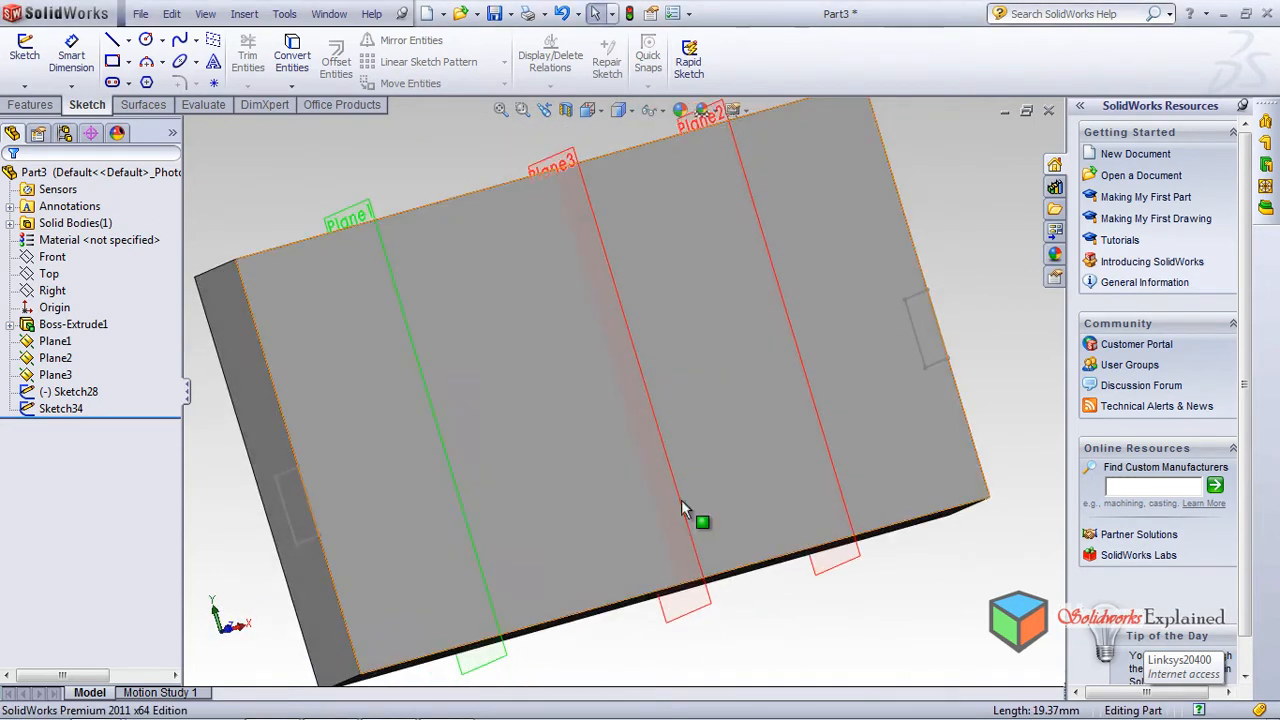
{"action": "left_click", "coordinate": [463, 525]}
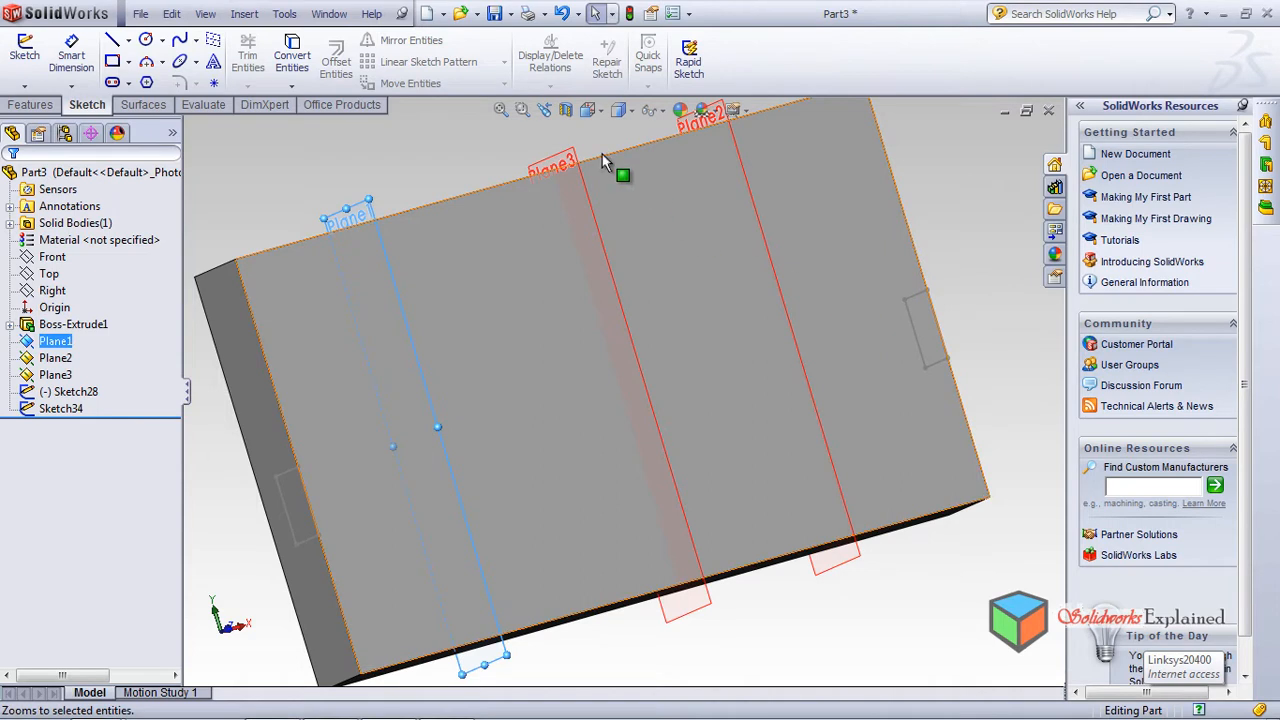
{"action": "left_click", "coordinate": [589, 110]}
{"action": "left_click", "coordinate": [581, 158]}
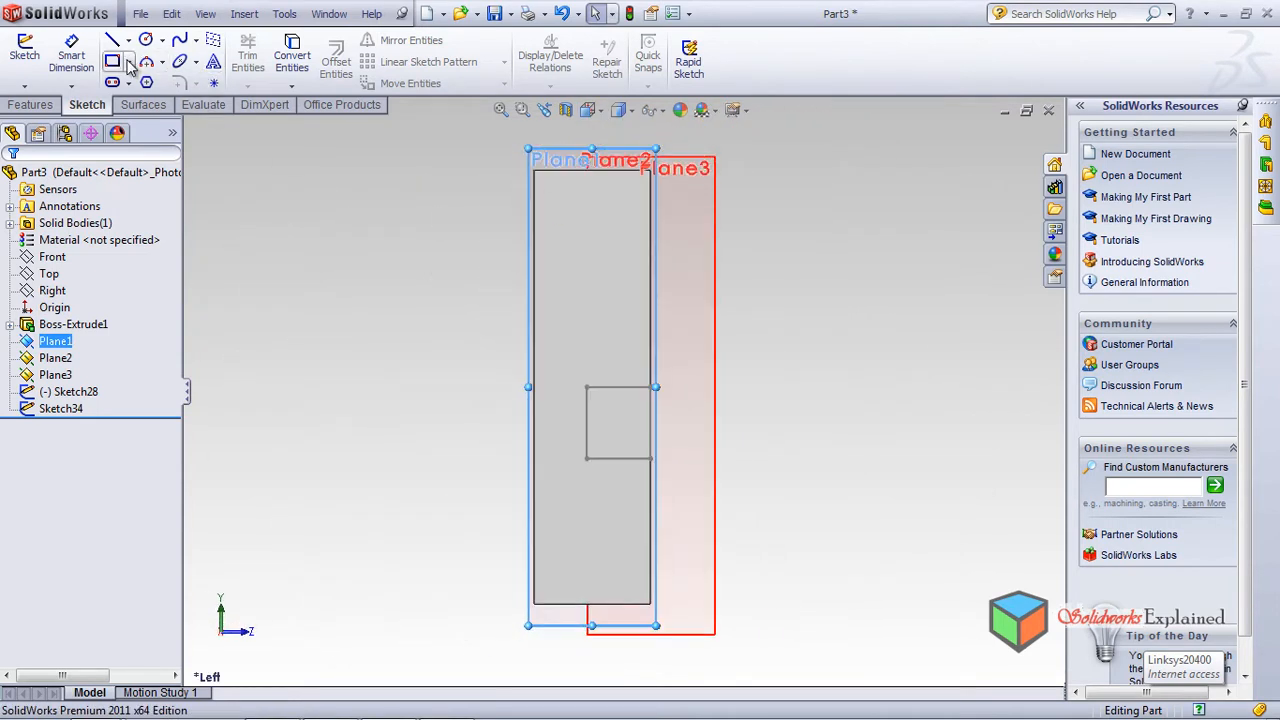
{"action": "left_click", "coordinate": [128, 63]}
{"action": "left_click", "coordinate": [150, 82]}
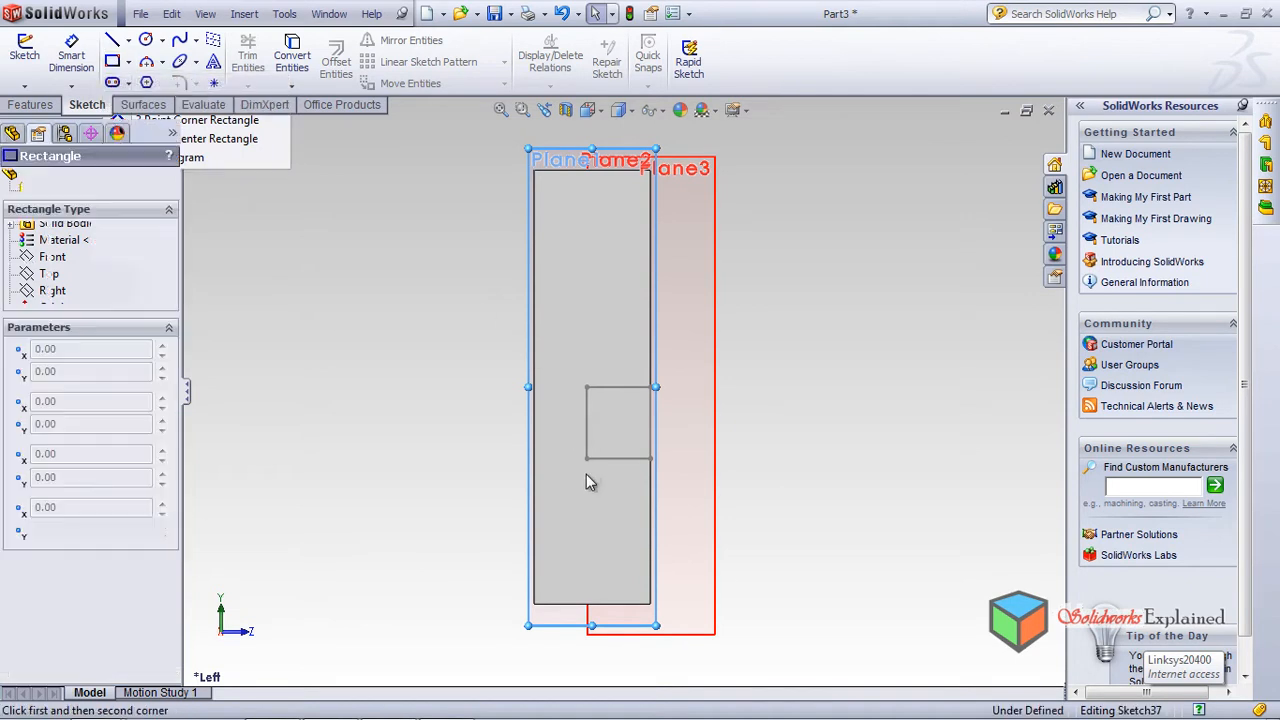
{"action": "left_click", "coordinate": [650, 405]}
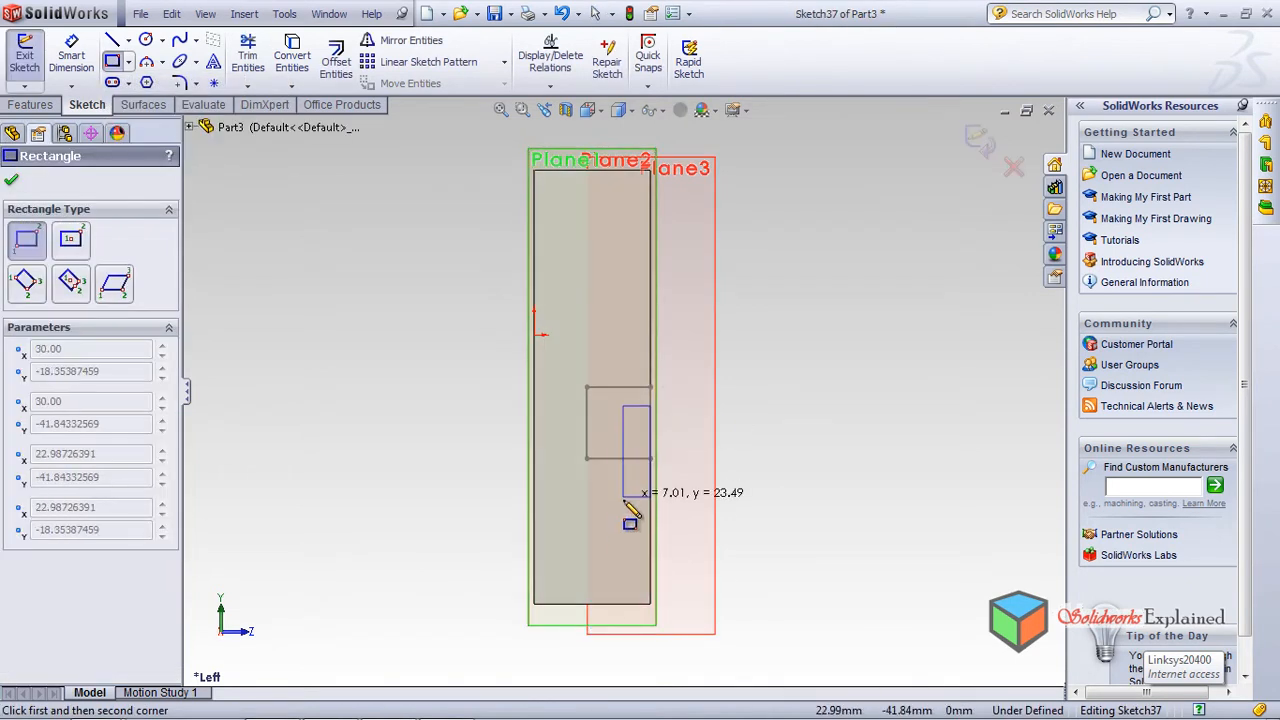
{"action": "left_click", "coordinate": [613, 517]}
{"action": "left_click", "coordinate": [980, 142]}
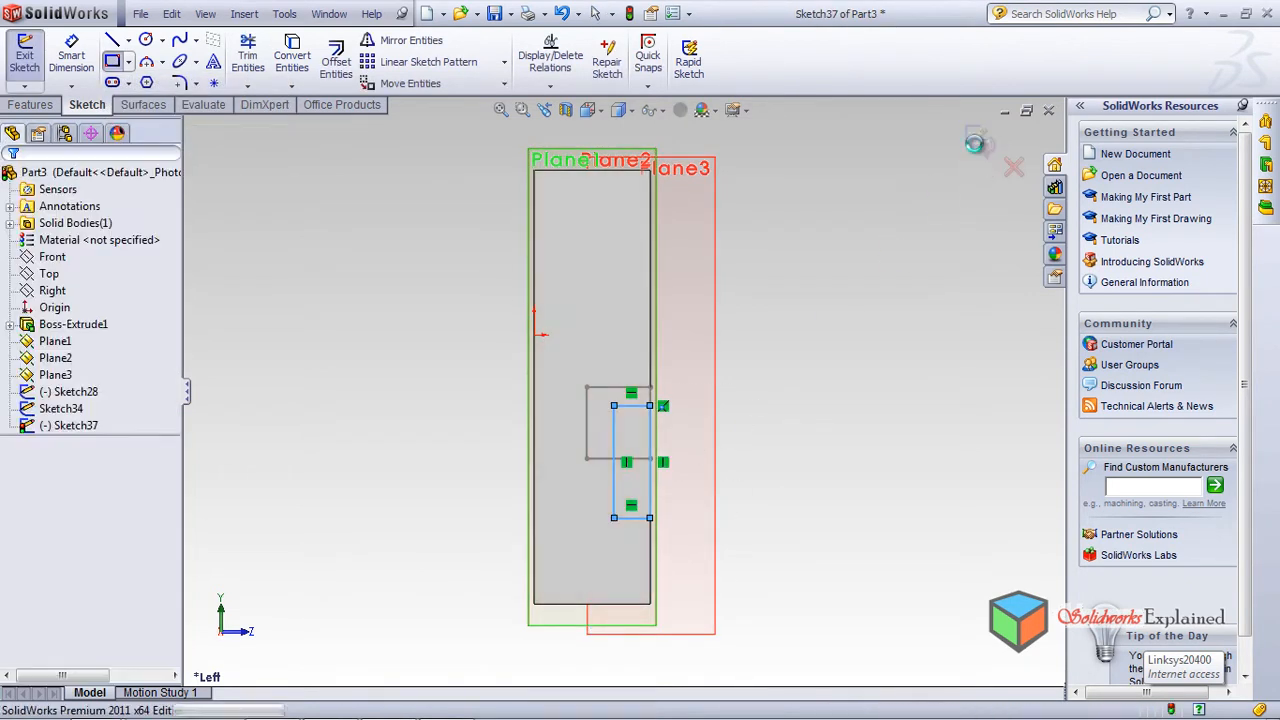
Step: Sketch a corner rectangle about 28 × 6 mm on Plane3 in the Left view, ending on the plate's top-face edge, and finish the sketch
{"action": "mouse_move", "coordinate": [914, 389]}
{"action": "middle_mouse_down"}
{"action": "mouse_move", "coordinate": [876, 467]}
{"action": "mouse_move", "coordinate": [826, 449]}
{"action": "middle_mouse_up"}
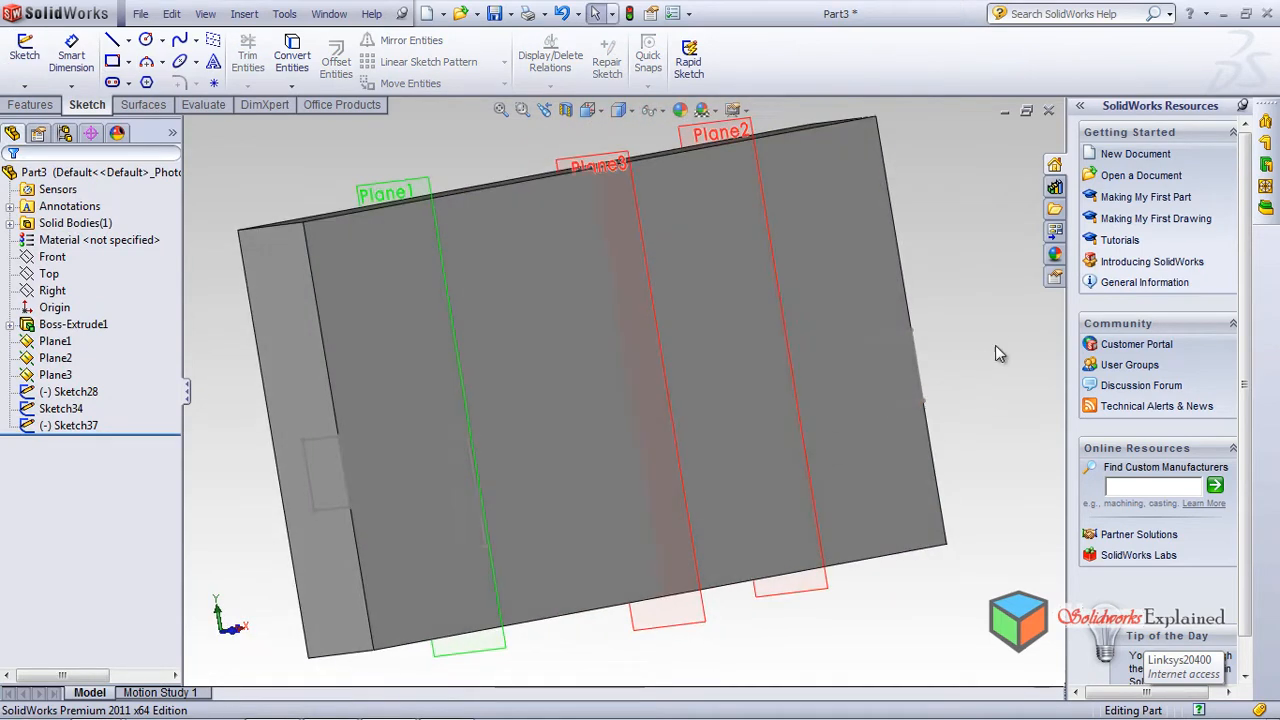
{"action": "left_click", "coordinate": [662, 393]}
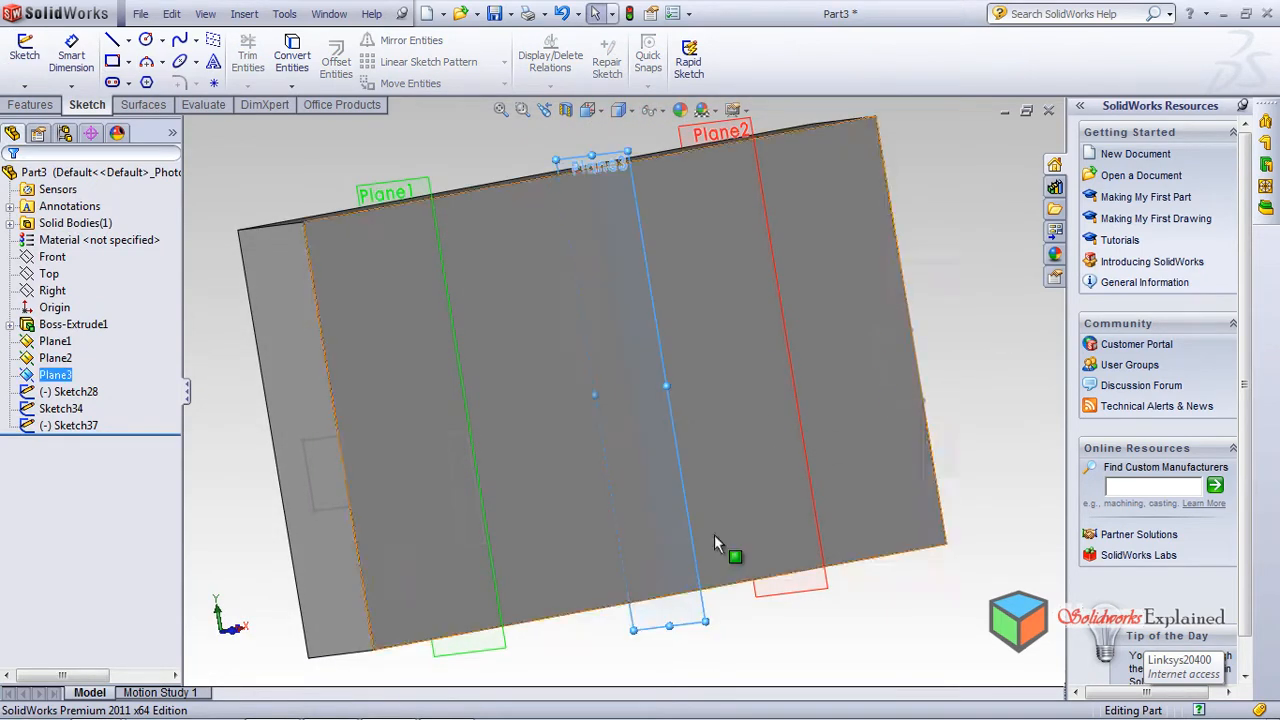
{"action": "left_click", "coordinate": [588, 110]}
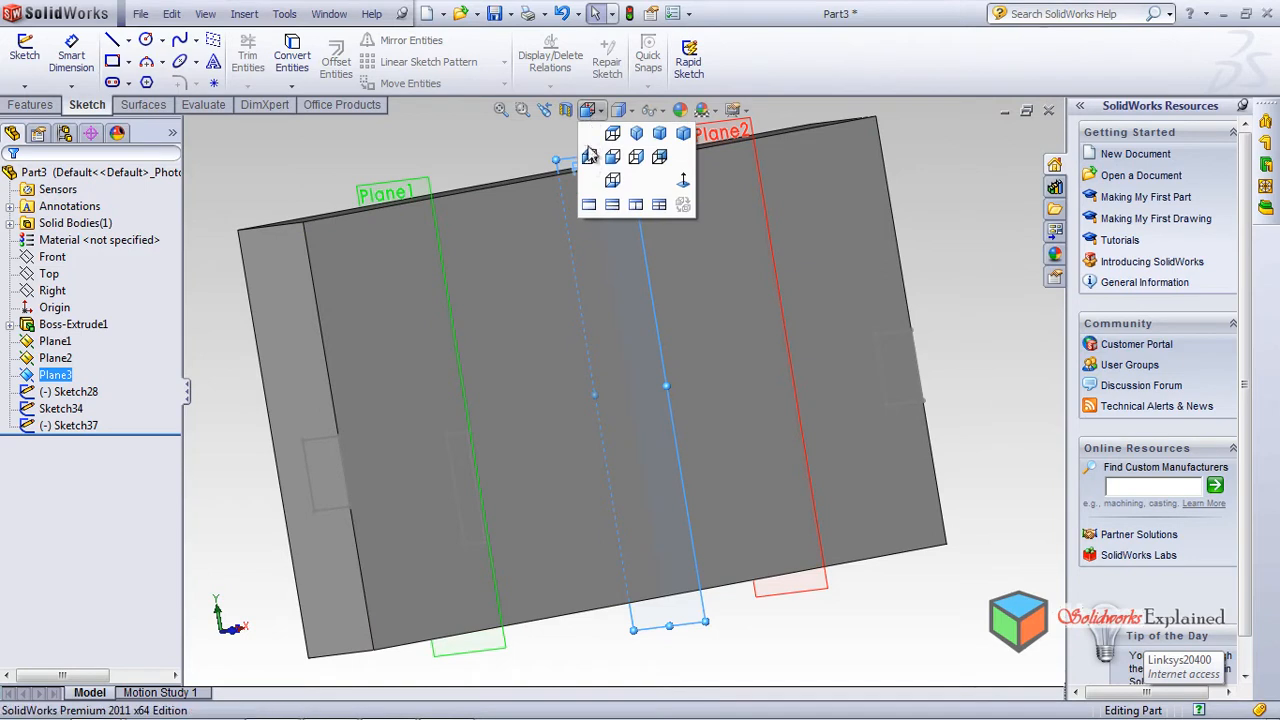
{"action": "left_click", "coordinate": [588, 158]}
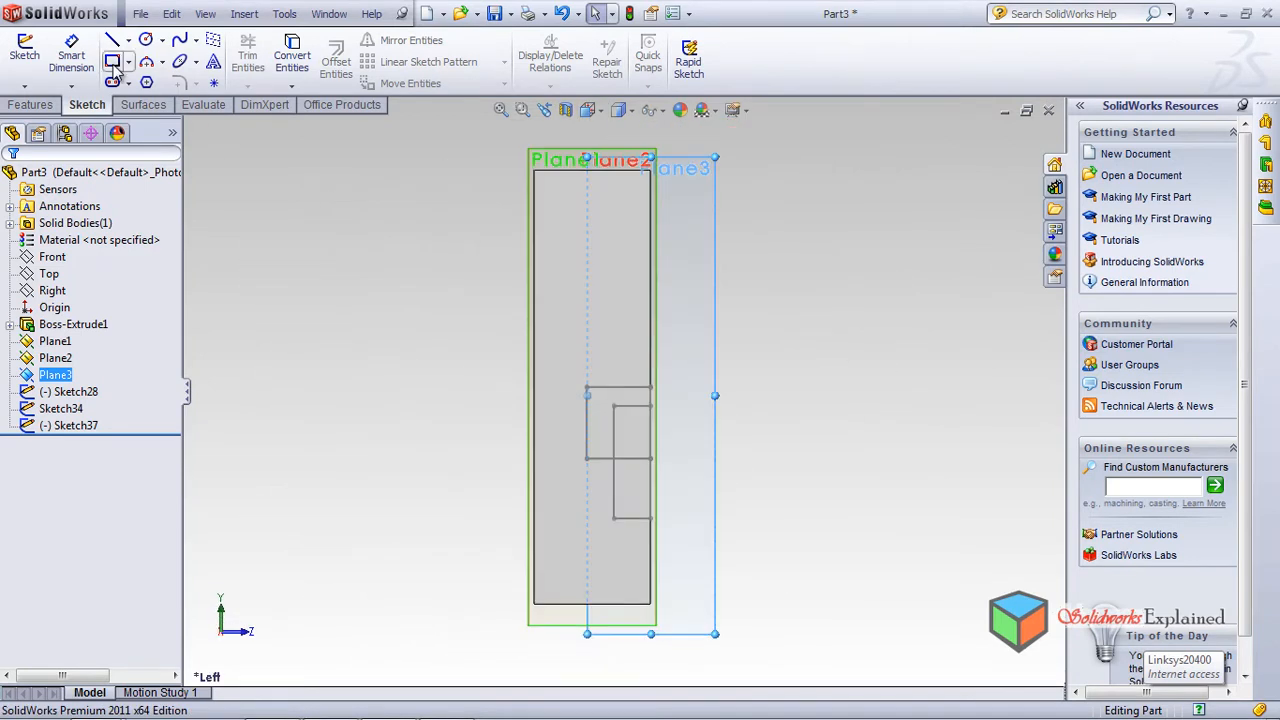
{"action": "left_click", "coordinate": [113, 62]}
{"action": "left_click", "coordinate": [541, 454]}
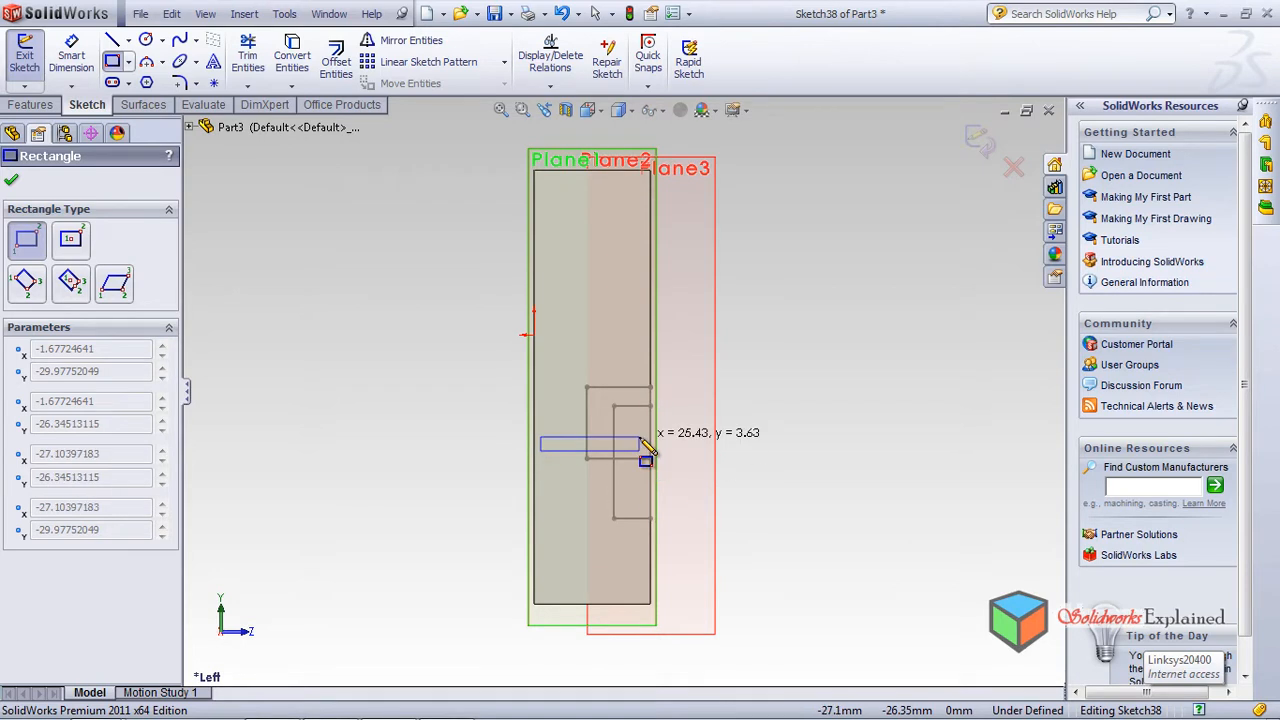
{"action": "left_click", "coordinate": [650, 473]}
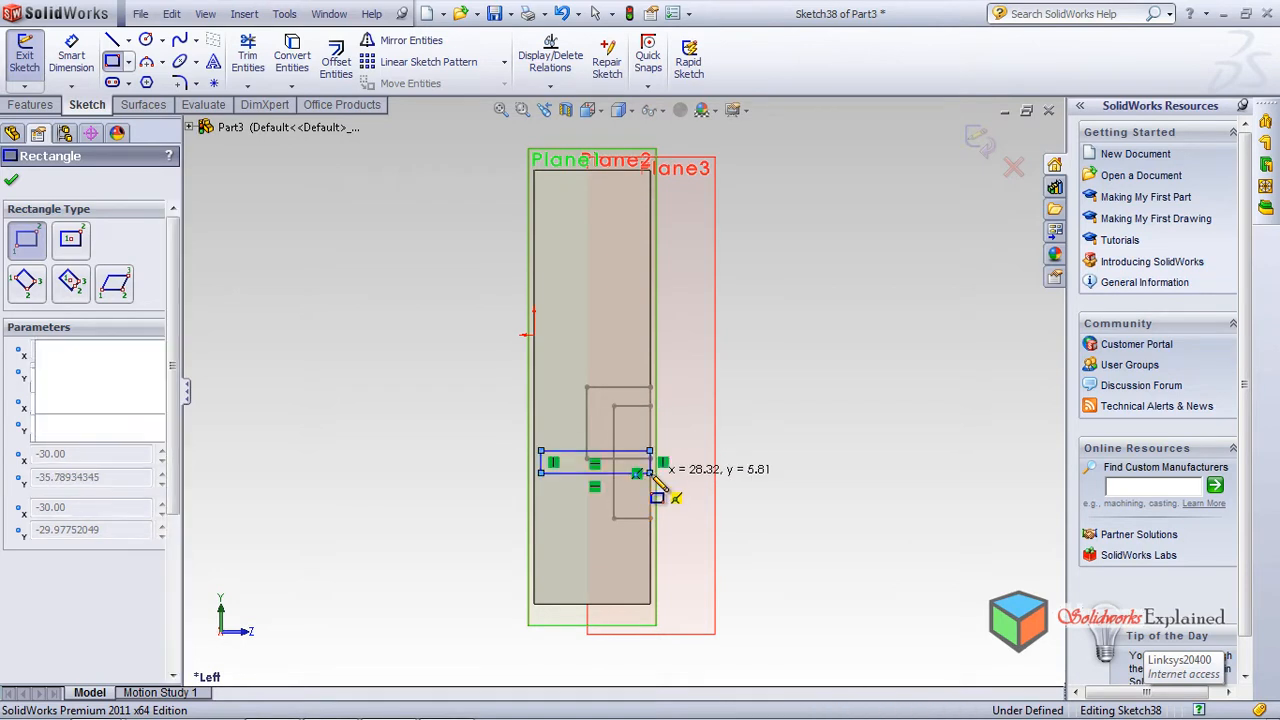
{"action": "left_click", "coordinate": [975, 140]}
Step: Sketch a tall corner rectangle on Plane2 in the Left view, reaching the plate's top-face edge, and finish the sketch
{"action": "mouse_move", "coordinate": [867, 441]}
{"action": "middle_mouse_down"}
{"action": "mouse_move", "coordinate": [749, 449]}
{"action": "mouse_move", "coordinate": [747, 469]}
{"action": "middle_mouse_up"}
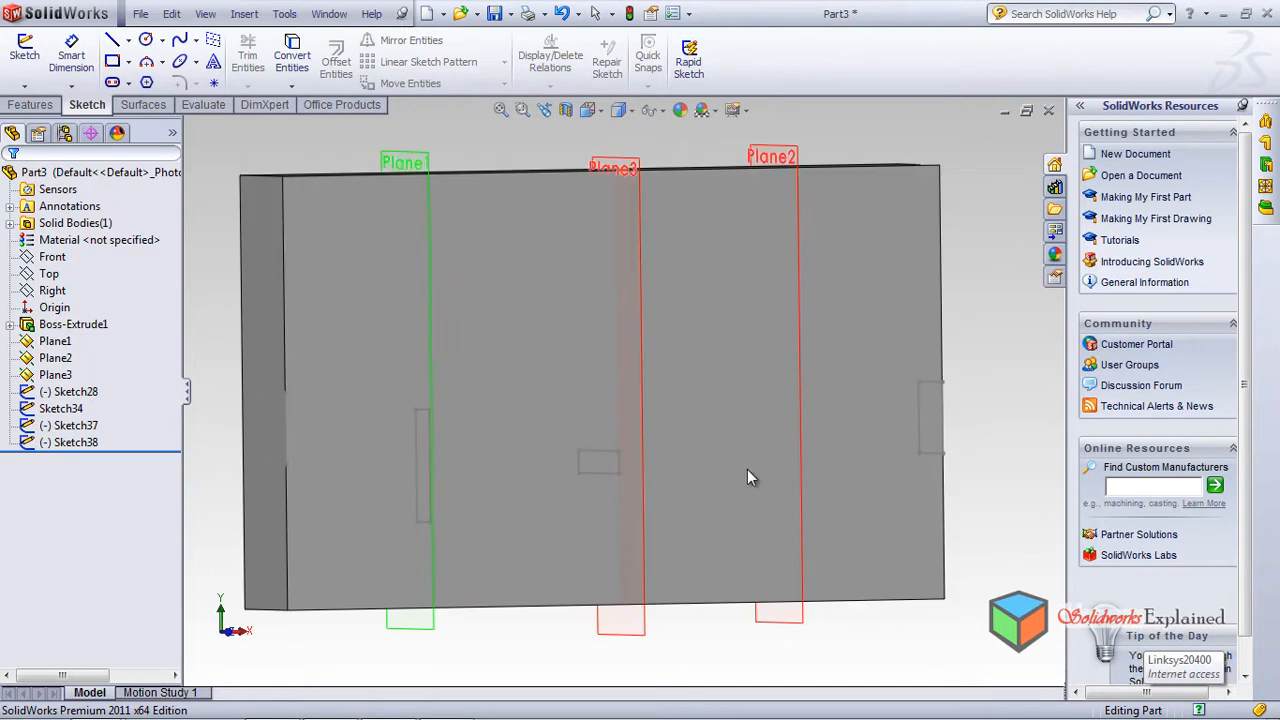
{"action": "left_click", "coordinate": [800, 430]}
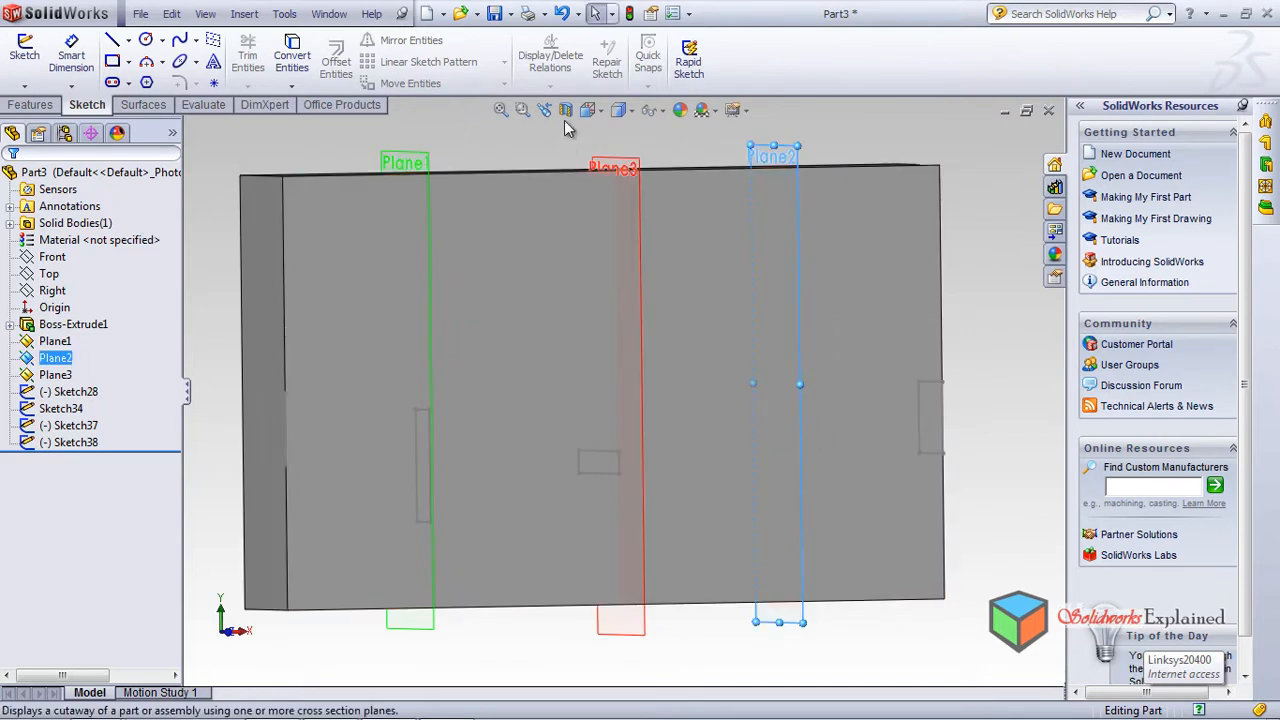
{"action": "left_click", "coordinate": [595, 117]}
{"action": "left_click", "coordinate": [588, 160]}
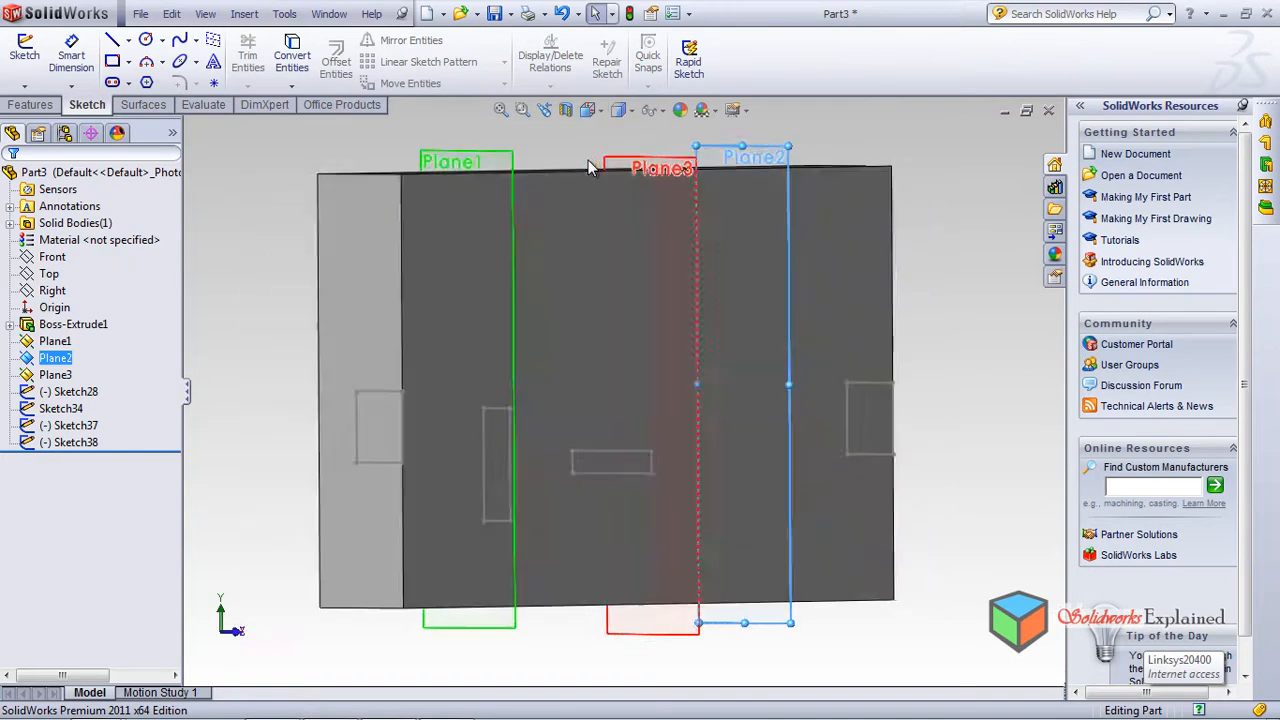
{"action": "left_click", "coordinate": [113, 61]}
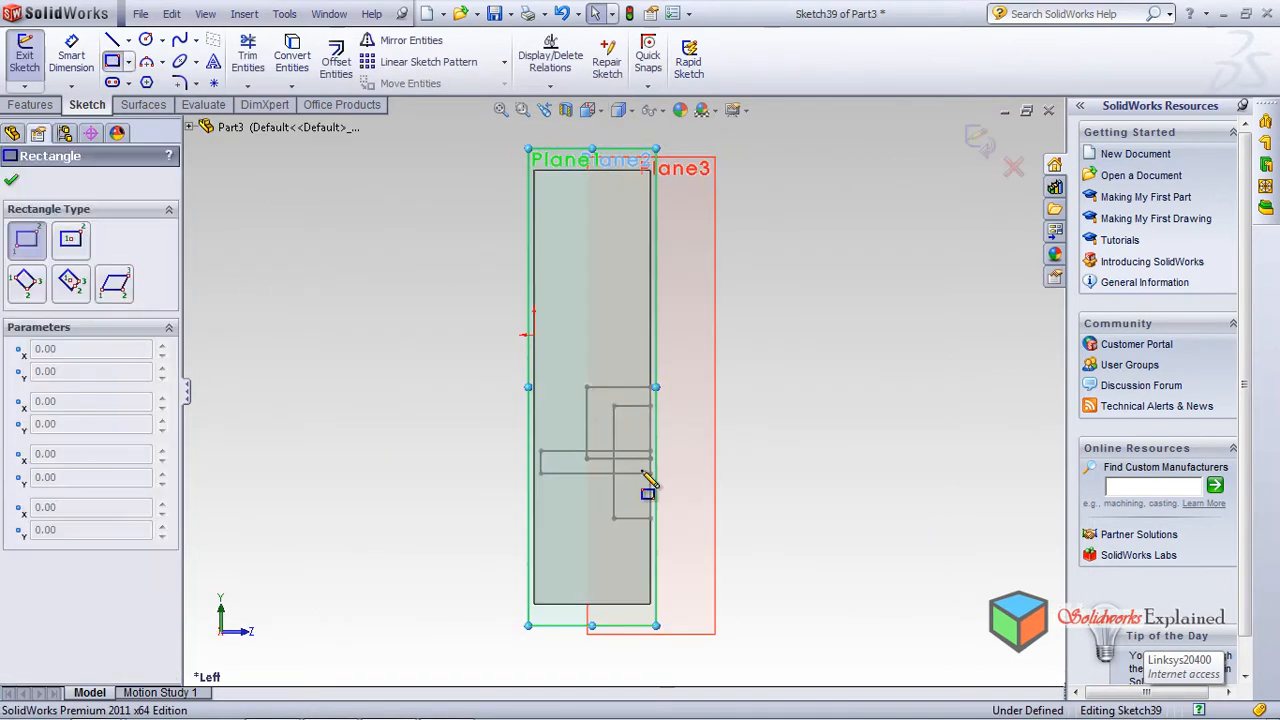
{"action": "left_click", "coordinate": [571, 383]}
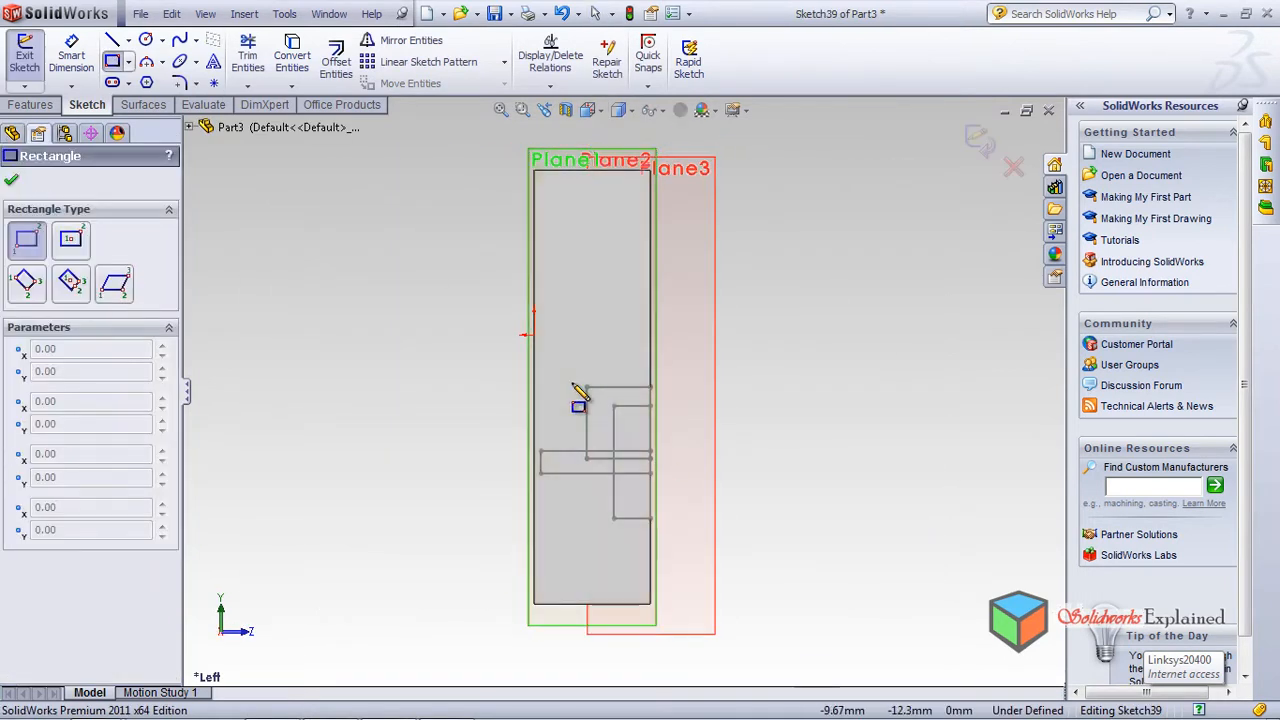
{"action": "left_click", "coordinate": [649, 505]}
{"action": "left_click", "coordinate": [986, 140]}
Step: Sketch a wavy spline on the plate's top face from end to end, through one top corner of each profile rectangle, with intermediate points between
{"action": "mouse_move", "coordinate": [899, 424]}
{"action": "middle_mouse_down"}
{"action": "mouse_move", "coordinate": [818, 413]}
{"action": "mouse_move", "coordinate": [837, 449]}
{"action": "mouse_move", "coordinate": [820, 437]}
{"action": "mouse_move", "coordinate": [831, 331]}
{"action": "mouse_move", "coordinate": [808, 439]}
{"action": "mouse_move", "coordinate": [781, 401]}
{"action": "middle_mouse_up"}
{"action": "scroll", "coordinate": [769, 355], "scroll_direction": "down", "scroll_amount": 1}
{"action": "scroll", "coordinate": [767, 355], "scroll_direction": "up", "scroll_amount": 3}
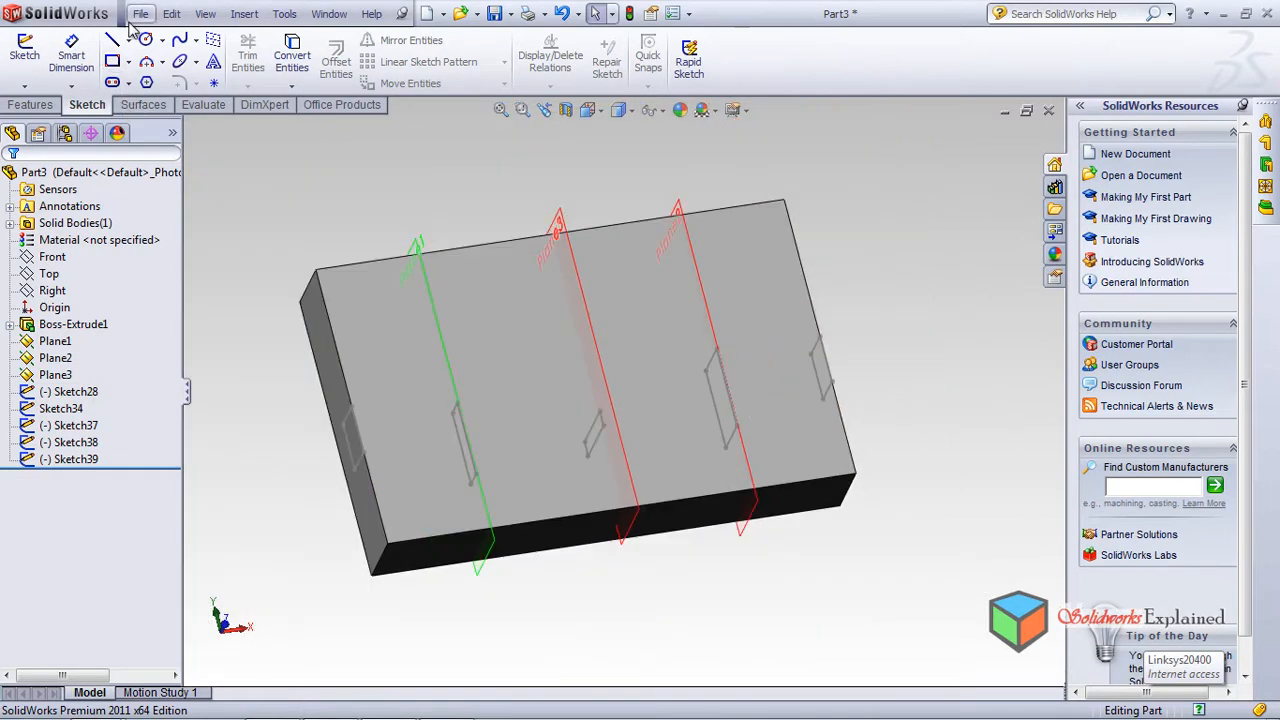
{"action": "left_click", "coordinate": [178, 45]}
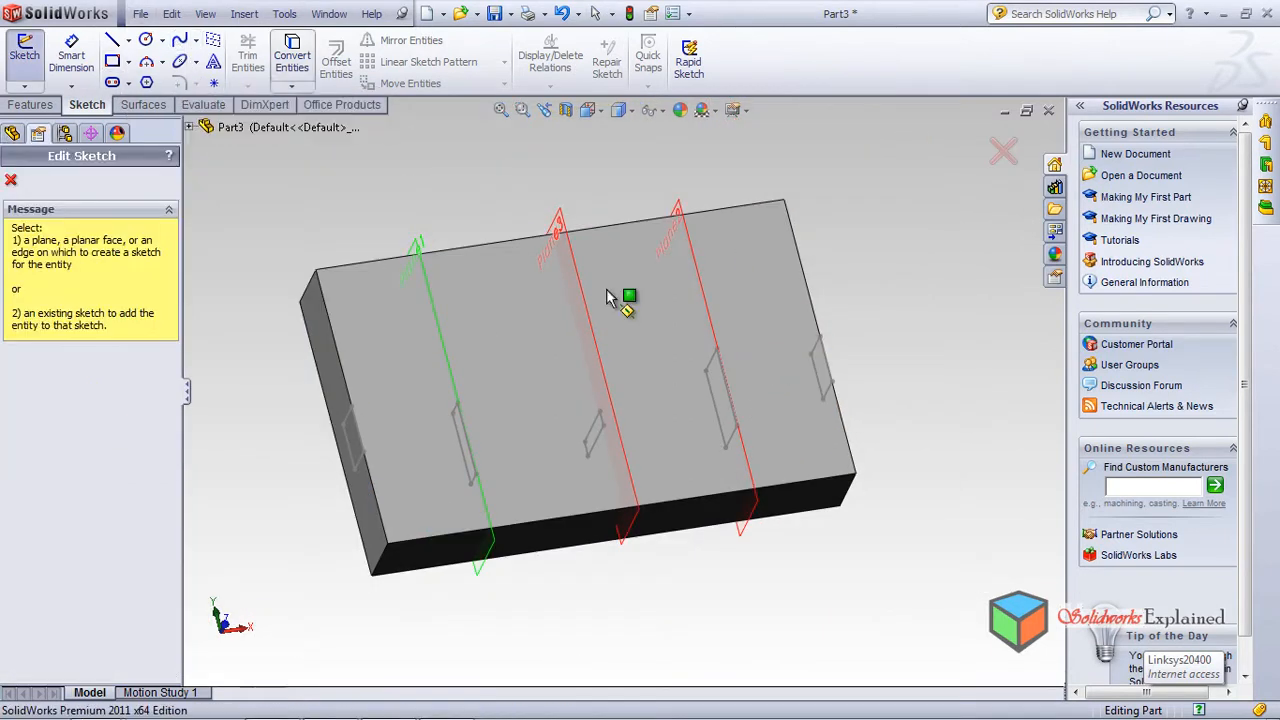
{"action": "left_click", "coordinate": [618, 346]}
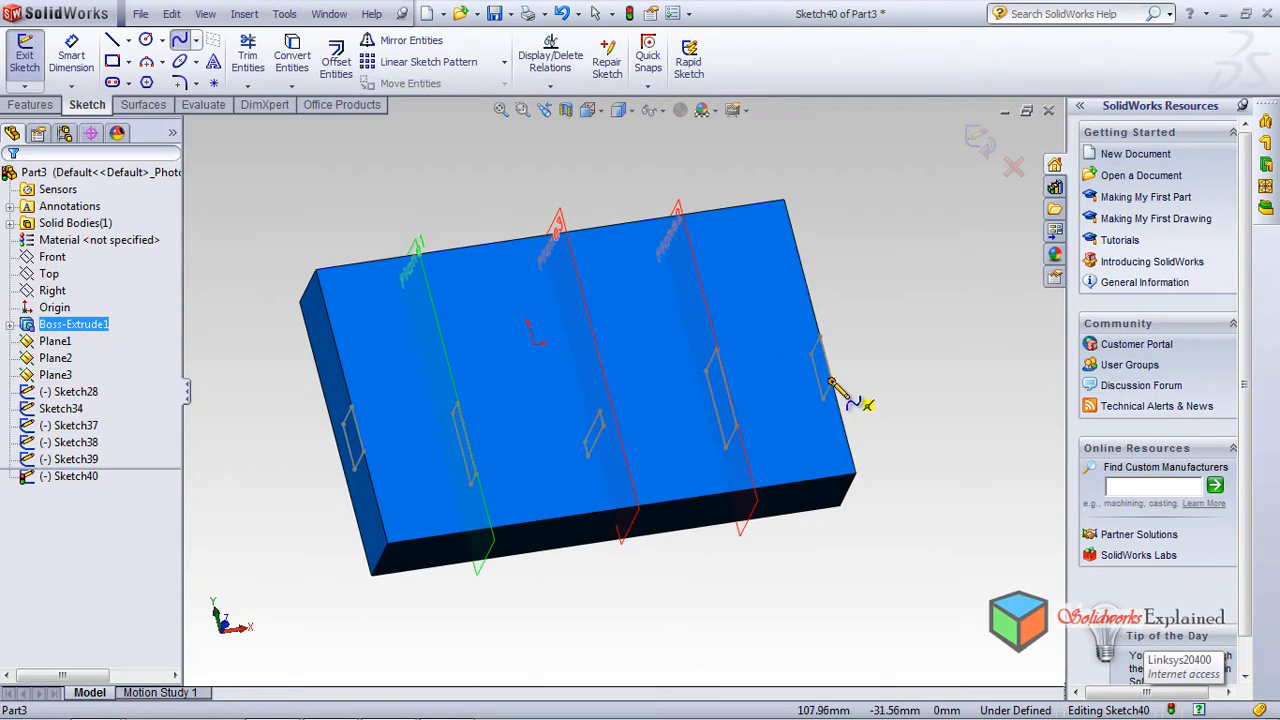
{"action": "left_click", "coordinate": [829, 384]}
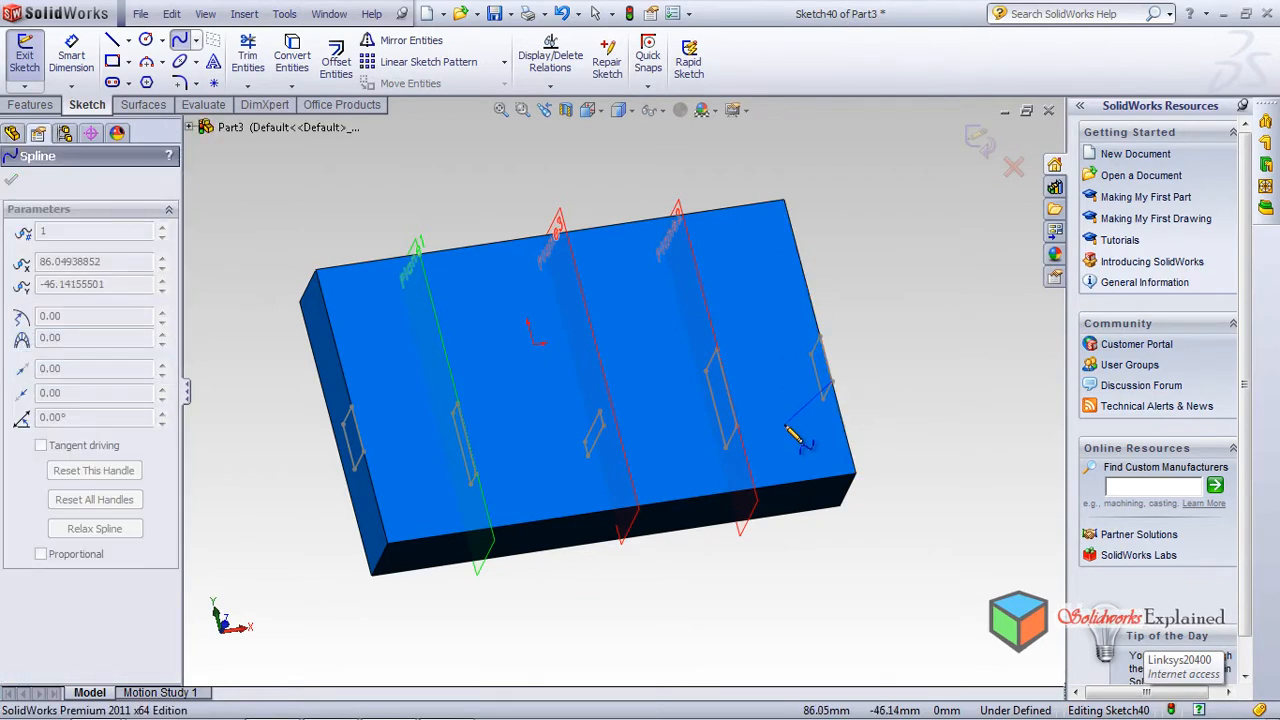
{"action": "left_click", "coordinate": [785, 426]}
{"action": "left_click", "coordinate": [737, 427]}
{"action": "left_click", "coordinate": [680, 394]}
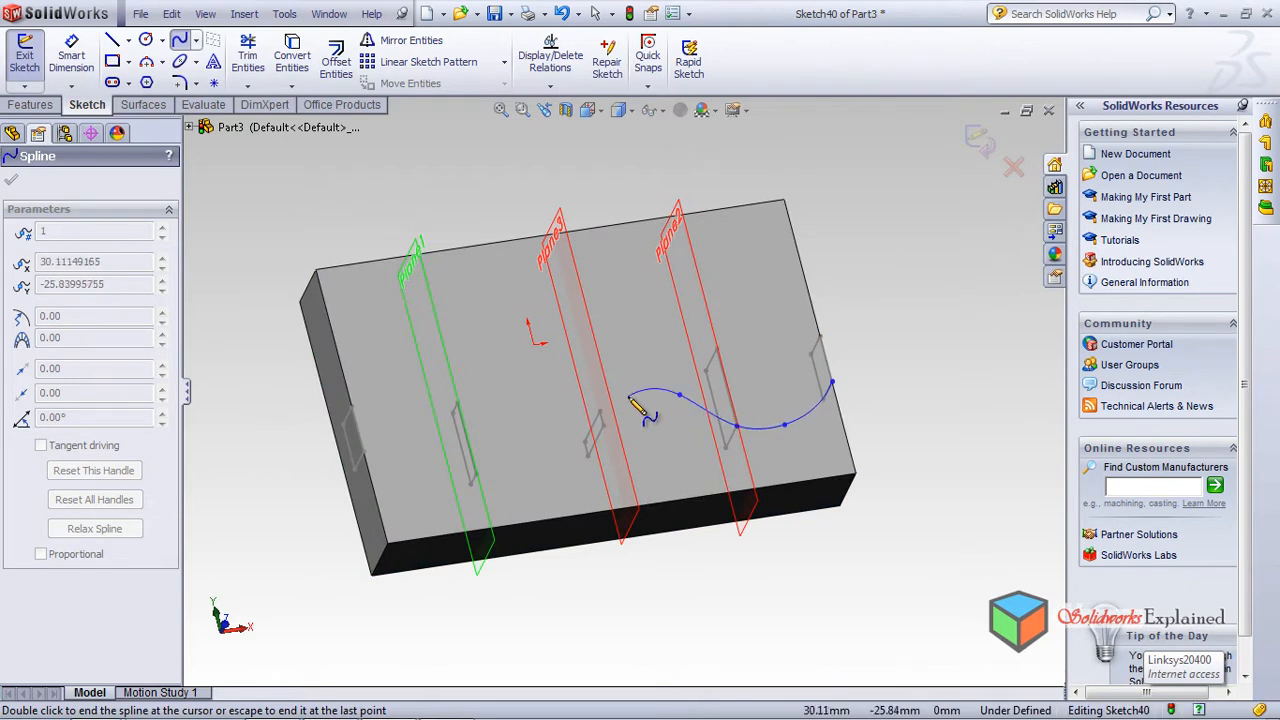
{"action": "left_click", "coordinate": [603, 427]}
{"action": "left_click", "coordinate": [553, 462]}
{"action": "left_click", "coordinate": [476, 474]}
{"action": "left_click", "coordinate": [421, 443]}
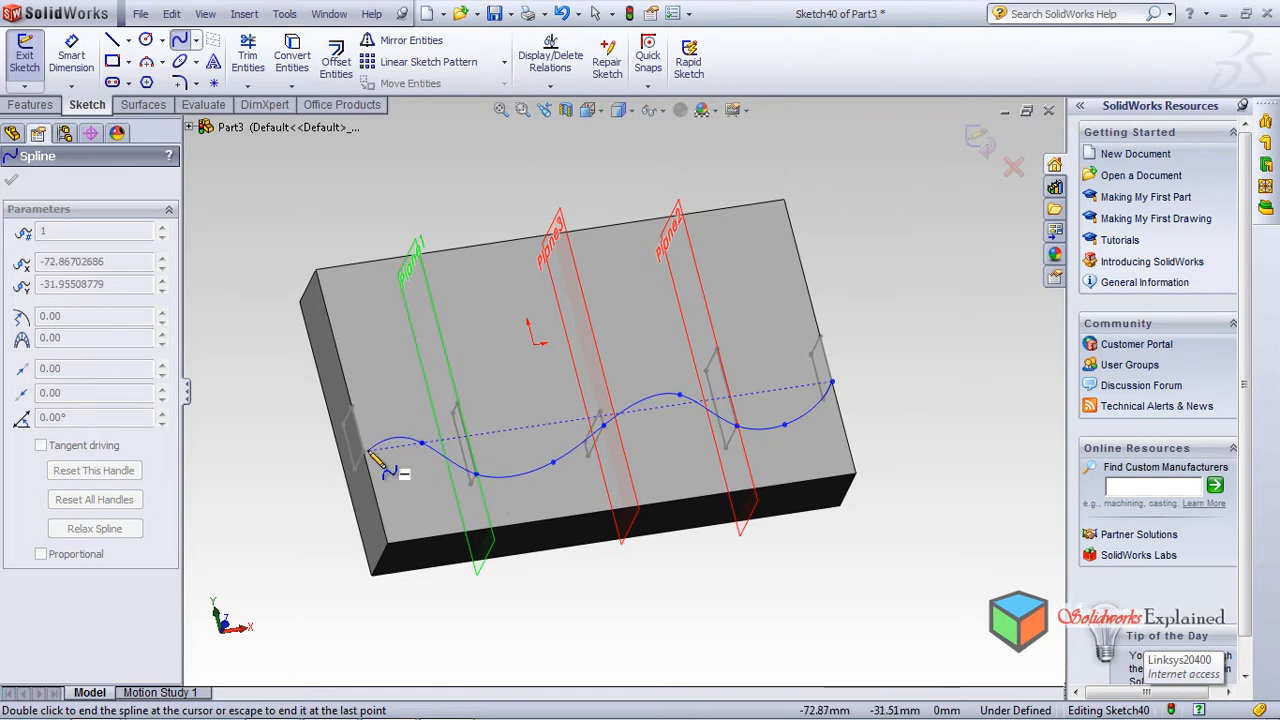
{"action": "double_click", "coordinate": [365, 450]}
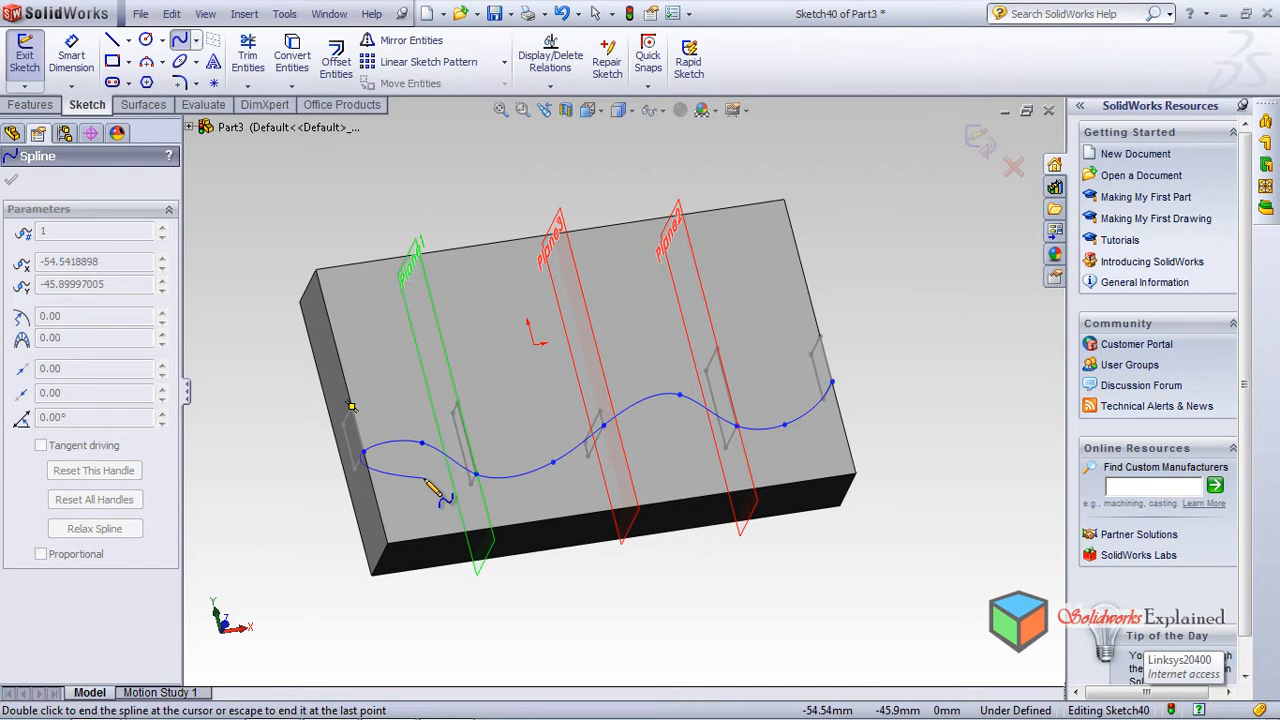
{"action": "key", "text": "Escape"}
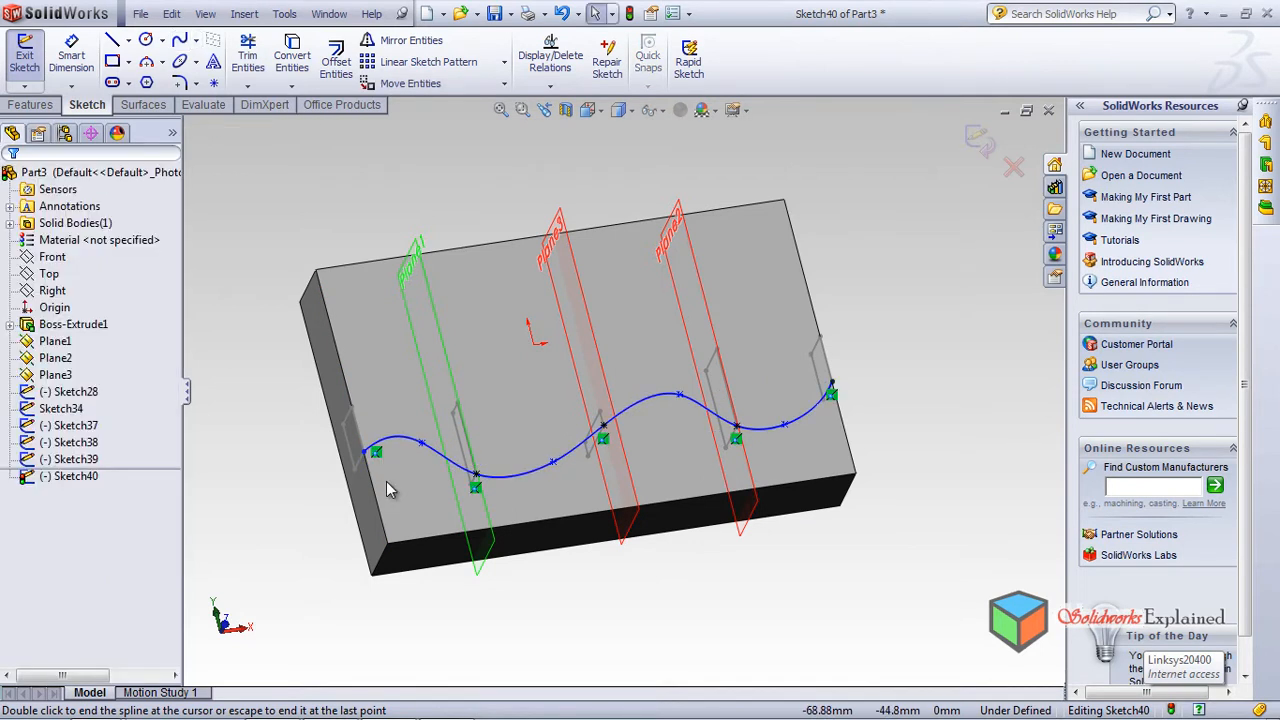
{"action": "middle_click_drag", "start_coordinate": [500, 509], "coordinate": [526, 527]}
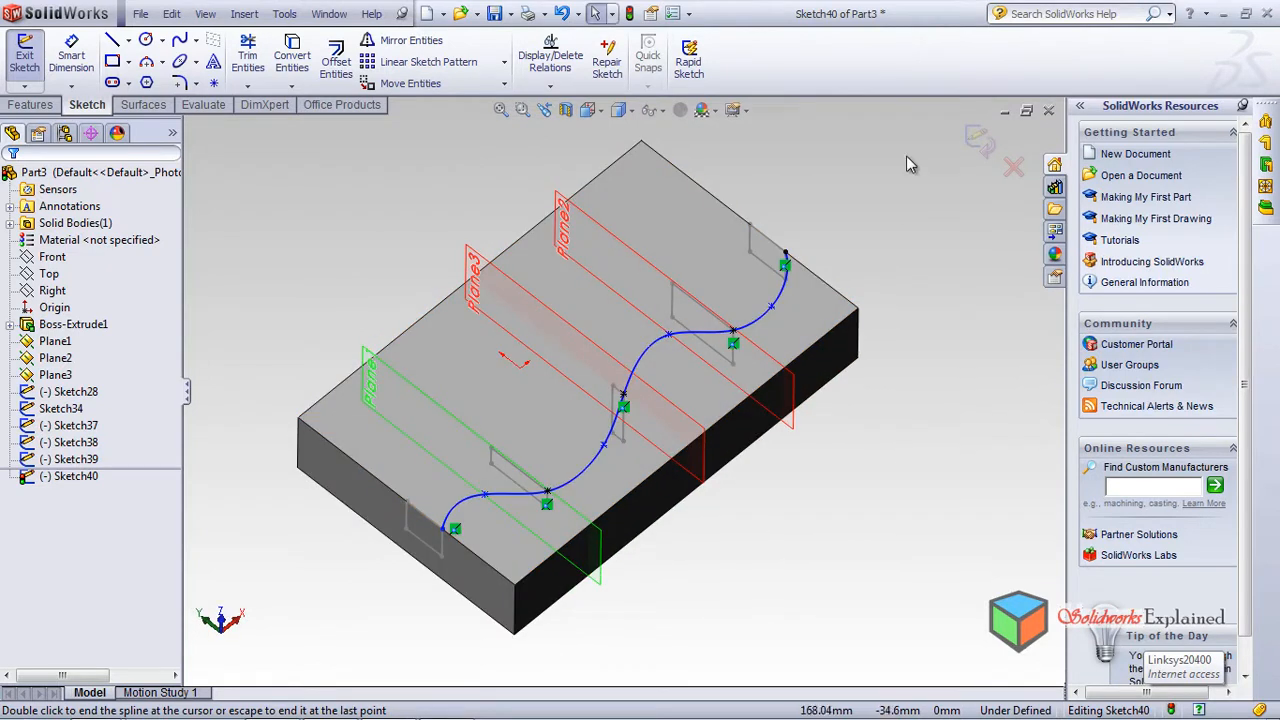
{"action": "left_click", "coordinate": [984, 134]}
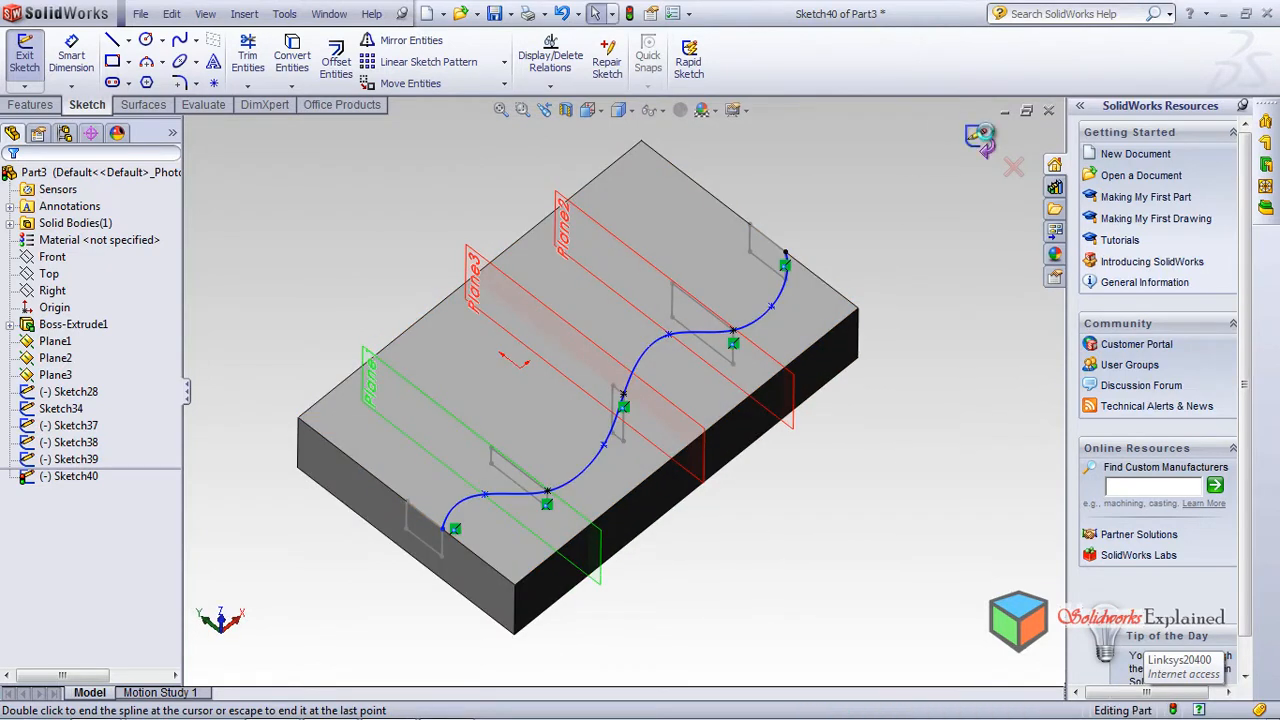
Step: Start a lofted cut and select the end-face rectangle Sketch34 and the Plane1 rectangle as profiles at their matching corners
{"action": "left_click", "coordinate": [244, 14]}
{"action": "mouse_move", "coordinate": [320, 57]}
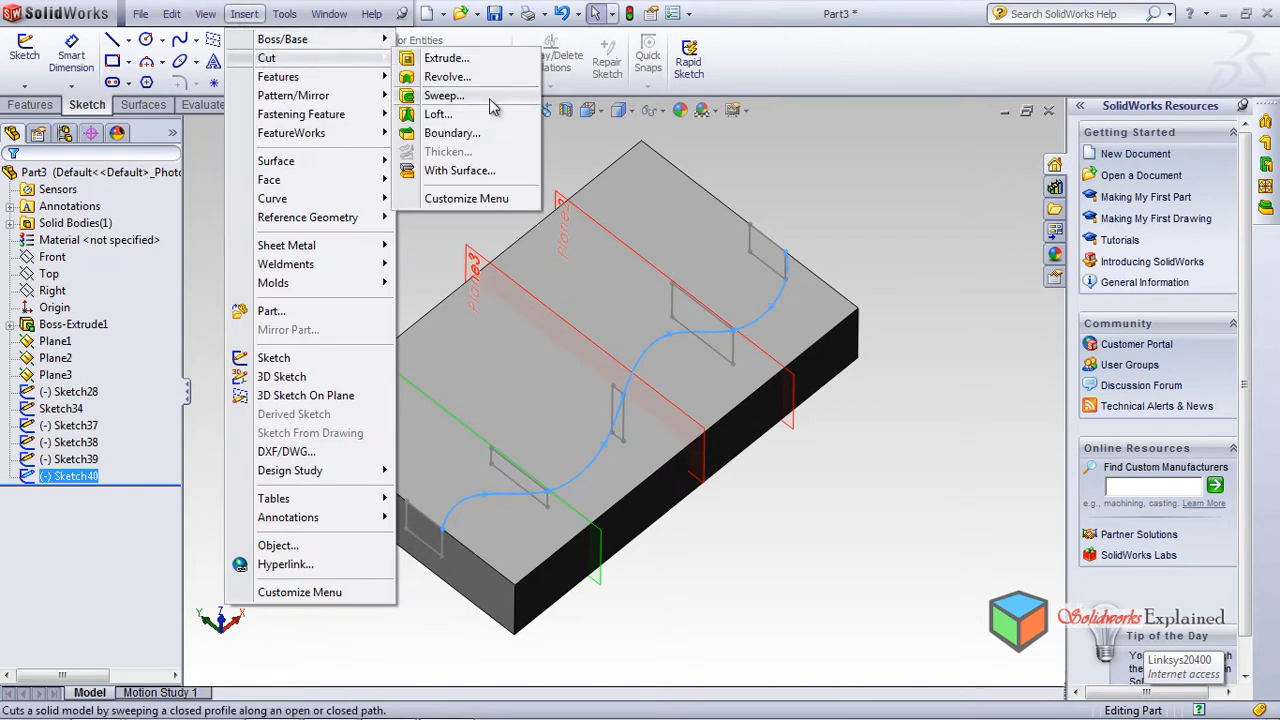
{"action": "left_click", "coordinate": [453, 118]}
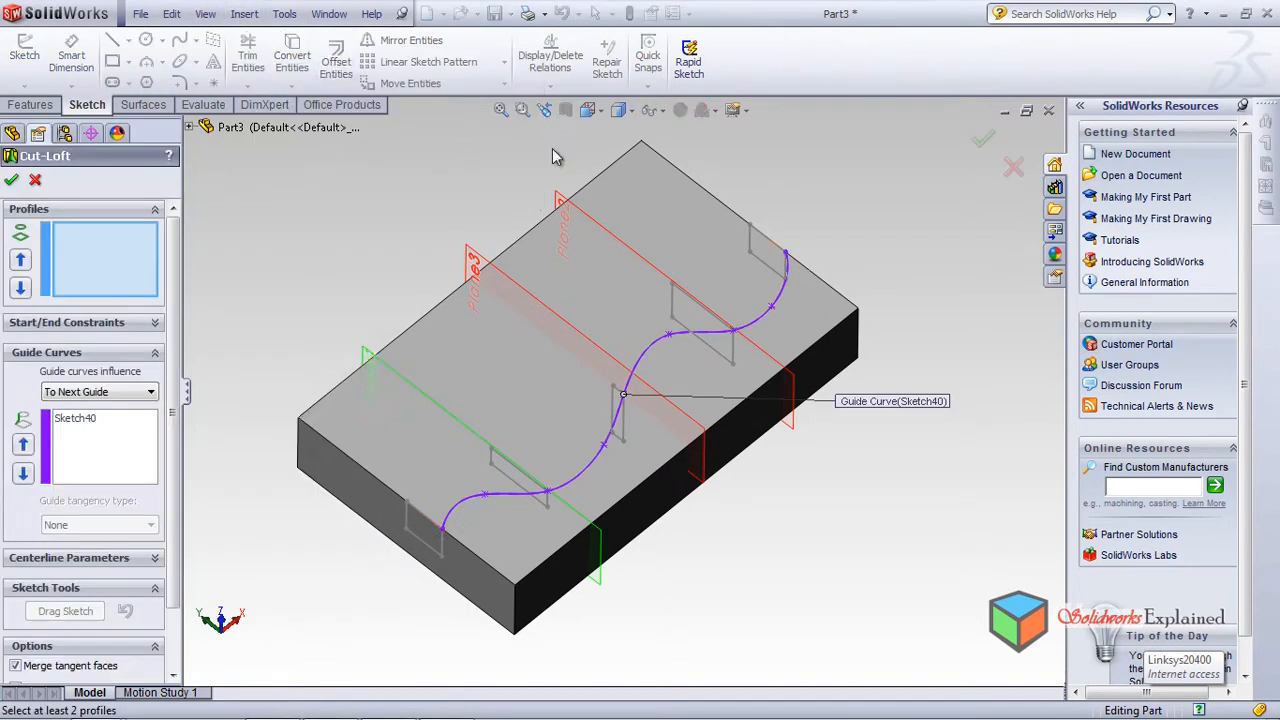
{"action": "left_click", "coordinate": [407, 521]}
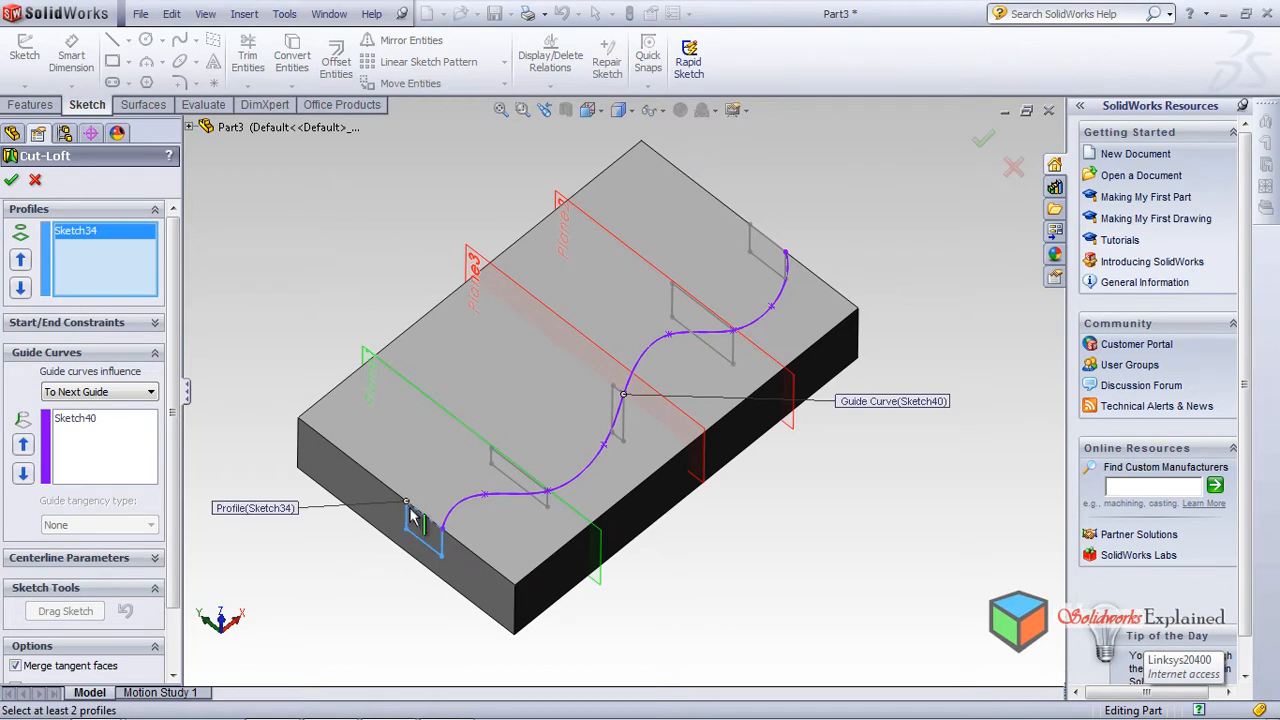
{"action": "left_click", "coordinate": [491, 450]}
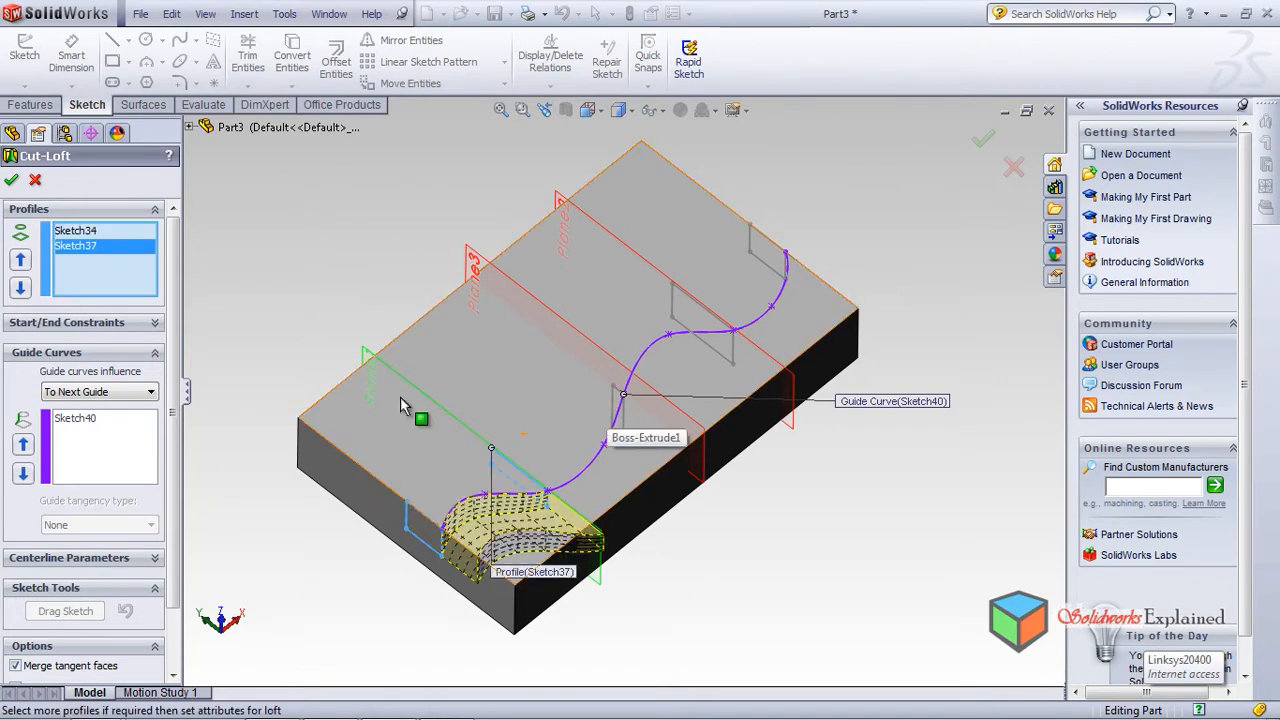
Step: Remove the spline from the loft's guide curves and add the Plane3, Plane2 and opposite end-face rectangles as profiles, in that order
{"action": "left_click", "coordinate": [98, 419]}
{"action": "key", "text": "Delete"}
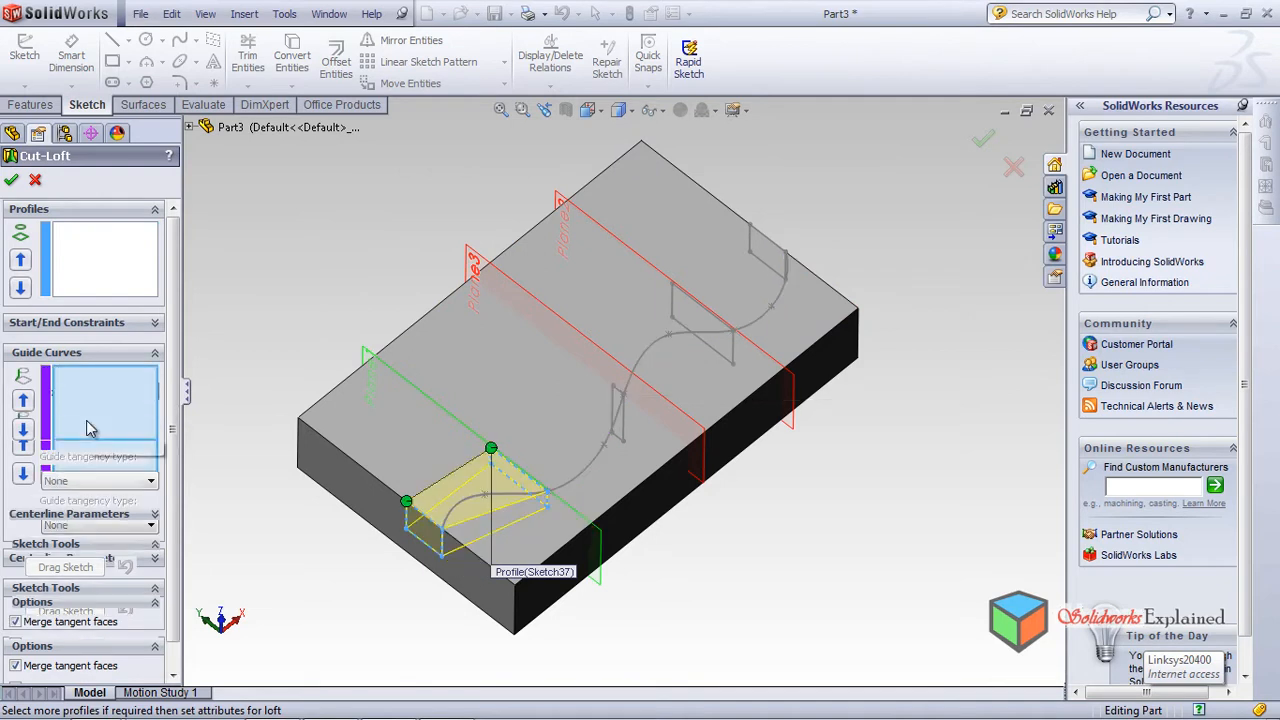
{"action": "left_click", "coordinate": [121, 290]}
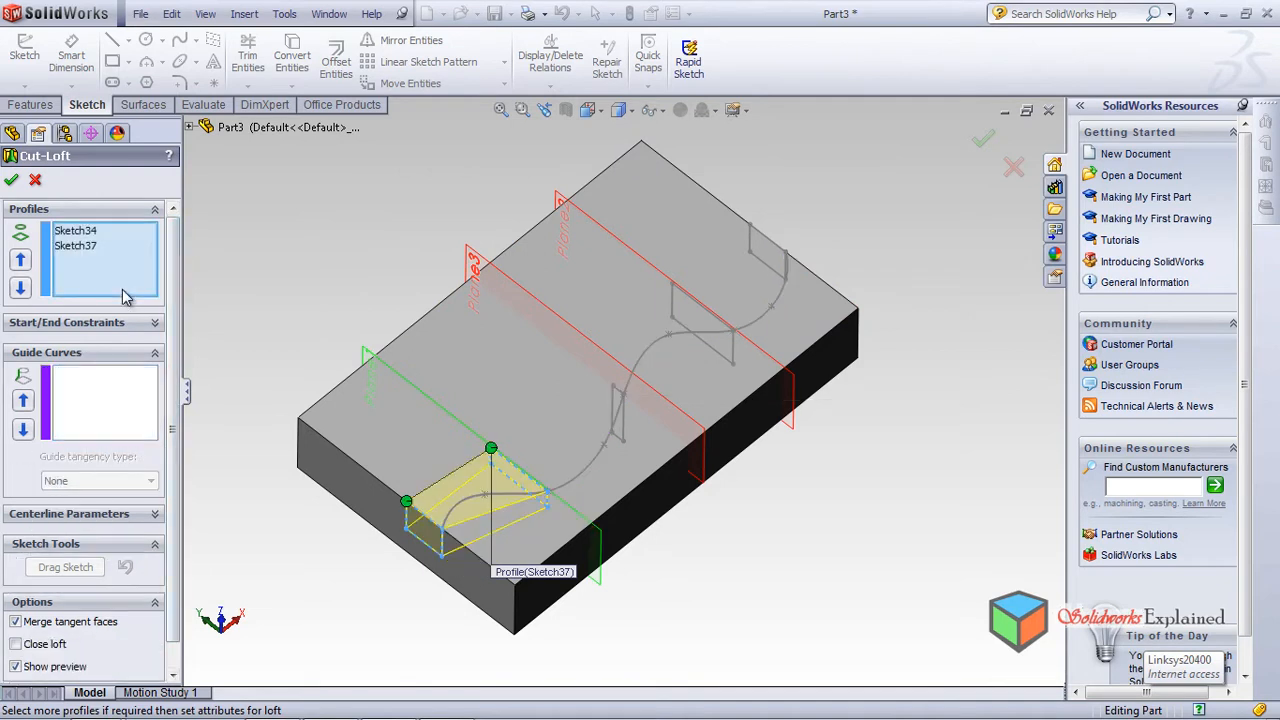
{"action": "left_click", "coordinate": [614, 415]}
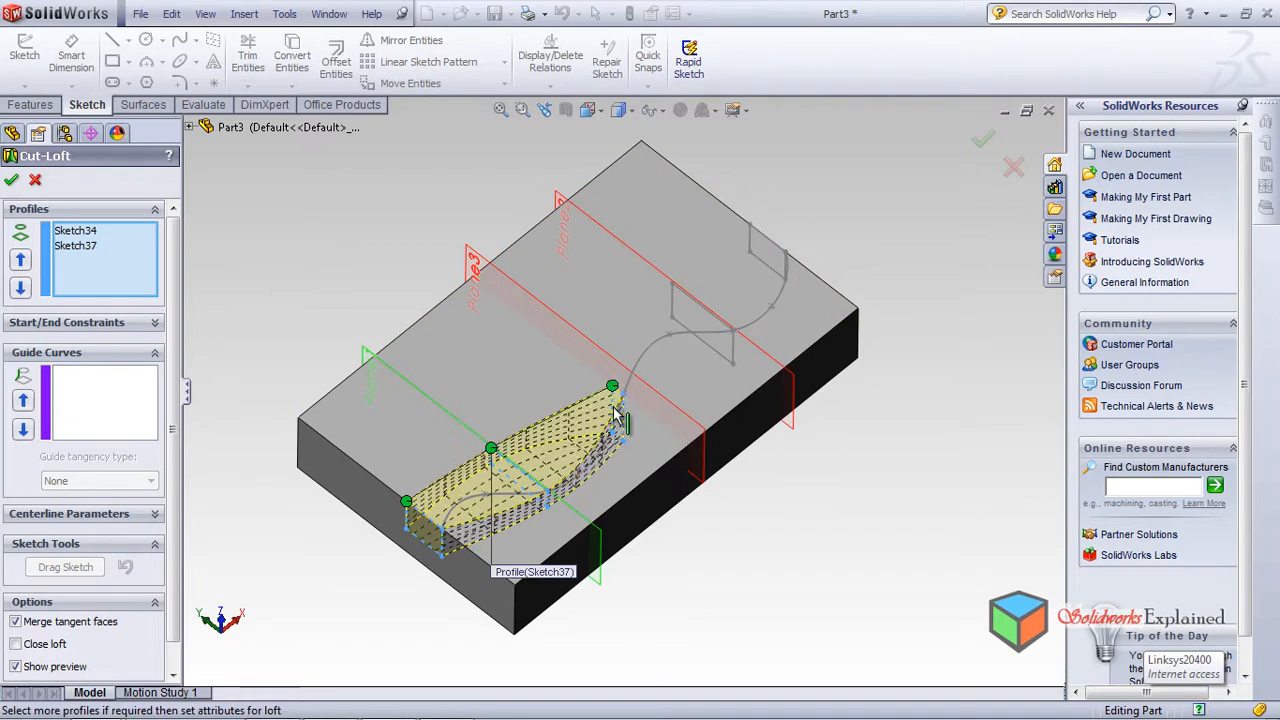
{"action": "left_click", "coordinate": [668, 302]}
{"action": "left_click", "coordinate": [753, 256]}
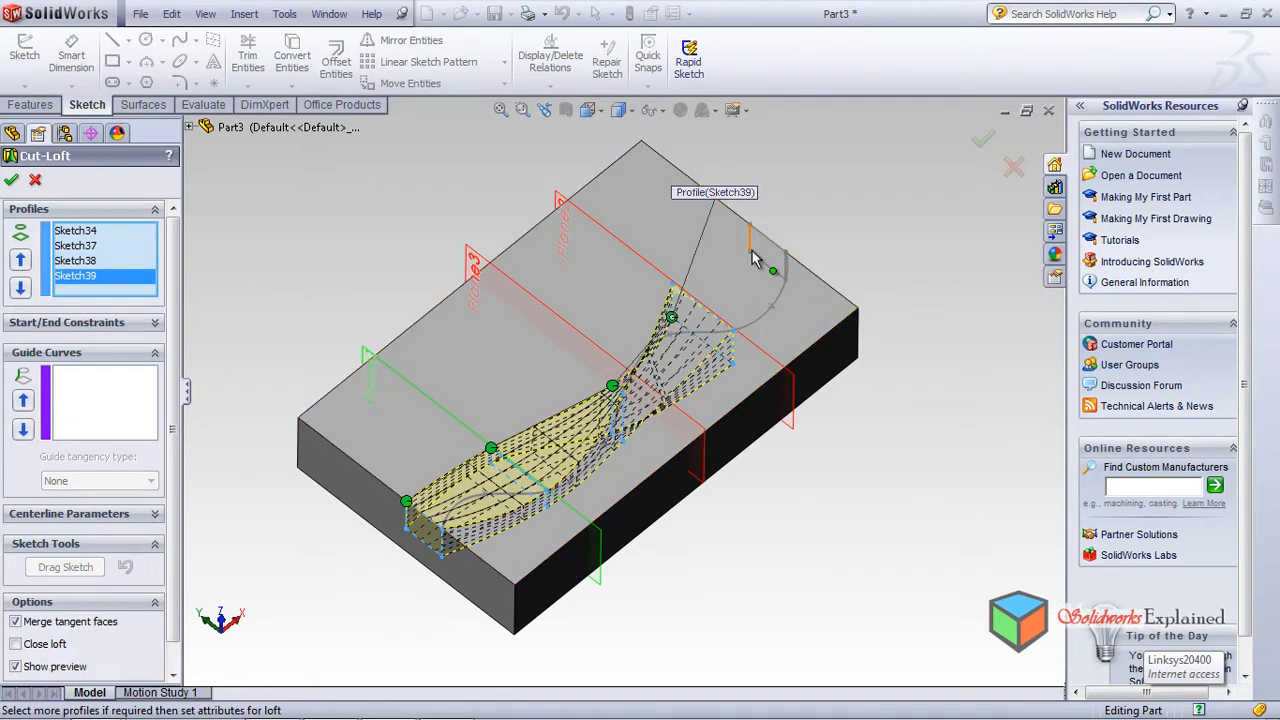
{"action": "left_click", "coordinate": [753, 243]}
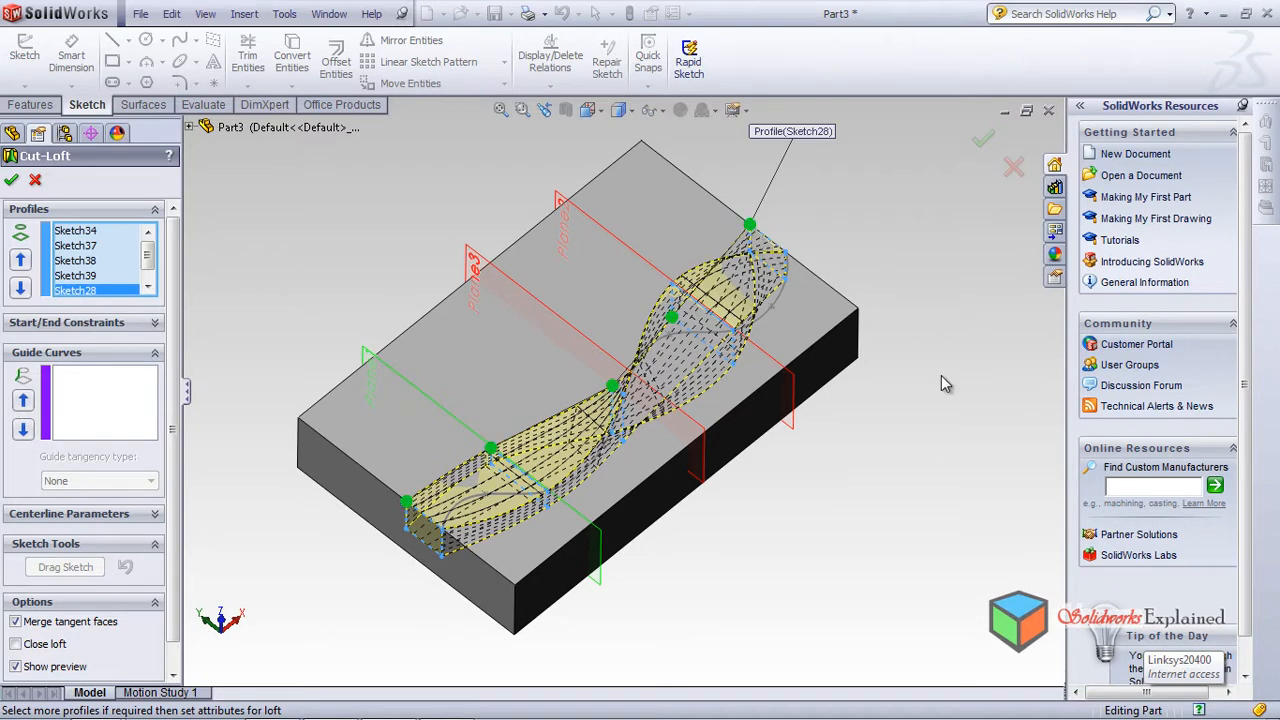
Step: Add the top-face spline as the loft's guide curve and create the lofted cut
{"action": "mouse_move", "coordinate": [897, 512]}
{"action": "middle_mouse_down"}
{"action": "mouse_move", "coordinate": [908, 537]}
{"action": "mouse_move", "coordinate": [873, 631]}
{"action": "mouse_move", "coordinate": [880, 620]}
{"action": "middle_mouse_up"}
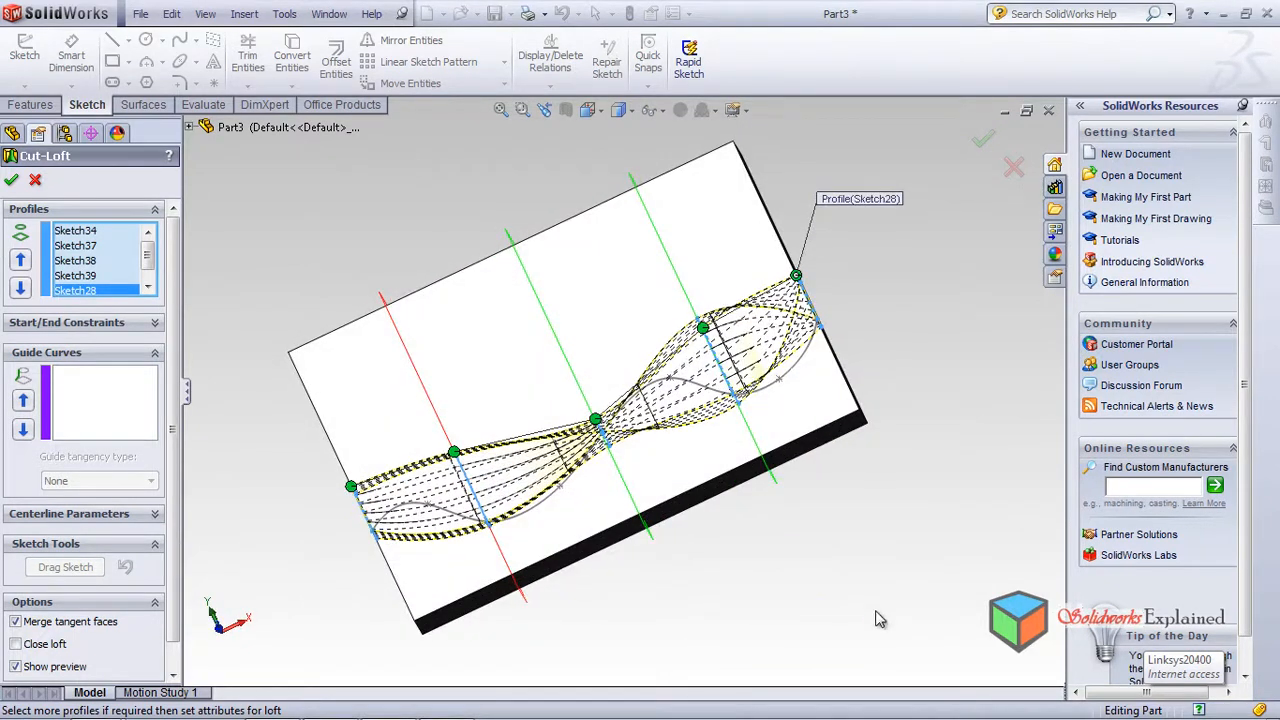
{"action": "left_click", "coordinate": [75, 421]}
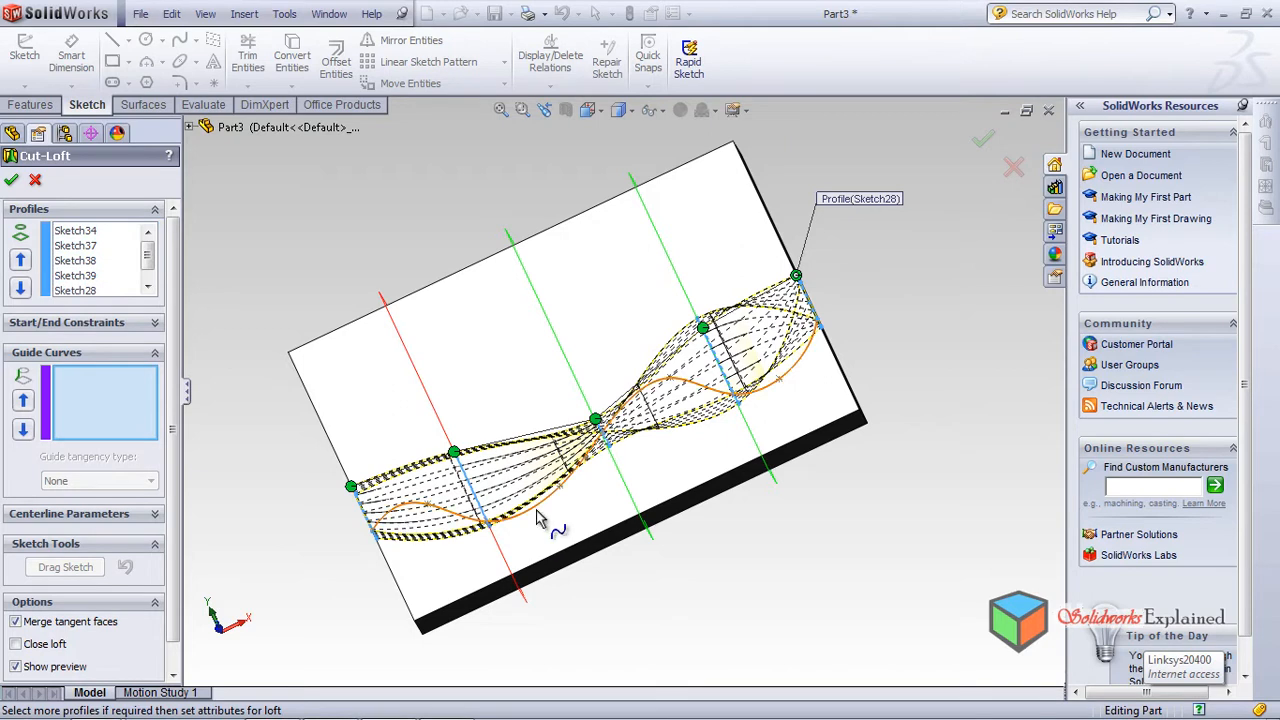
{"action": "left_click", "coordinate": [536, 510]}
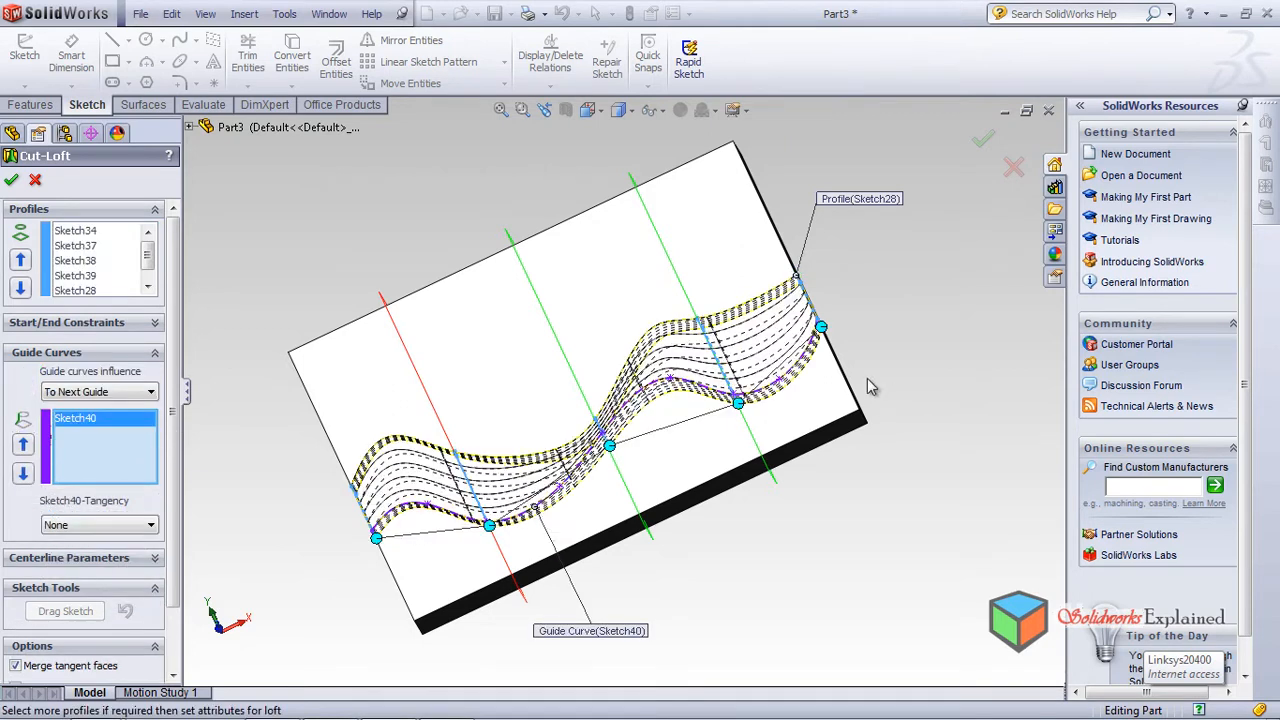
{"action": "left_click", "coordinate": [983, 140]}
{"action": "mouse_move", "coordinate": [758, 533]}
{"action": "middle_mouse_down"}
{"action": "mouse_move", "coordinate": [731, 526]}
{"action": "mouse_move", "coordinate": [843, 376]}
{"action": "mouse_move", "coordinate": [789, 509]}
{"action": "mouse_move", "coordinate": [766, 426]}
{"action": "mouse_move", "coordinate": [703, 490]}
{"action": "mouse_move", "coordinate": [786, 540]}
{"action": "mouse_move", "coordinate": [751, 448]}
{"action": "mouse_move", "coordinate": [880, 320]}
{"action": "mouse_move", "coordinate": [884, 273]}
{"action": "mouse_move", "coordinate": [729, 514]}
{"action": "mouse_move", "coordinate": [814, 451]}
{"action": "mouse_move", "coordinate": [803, 486]}
{"action": "mouse_move", "coordinate": [749, 489]}
{"action": "mouse_move", "coordinate": [619, 686]}
{"action": "mouse_move", "coordinate": [808, 397]}
{"action": "middle_mouse_up"}
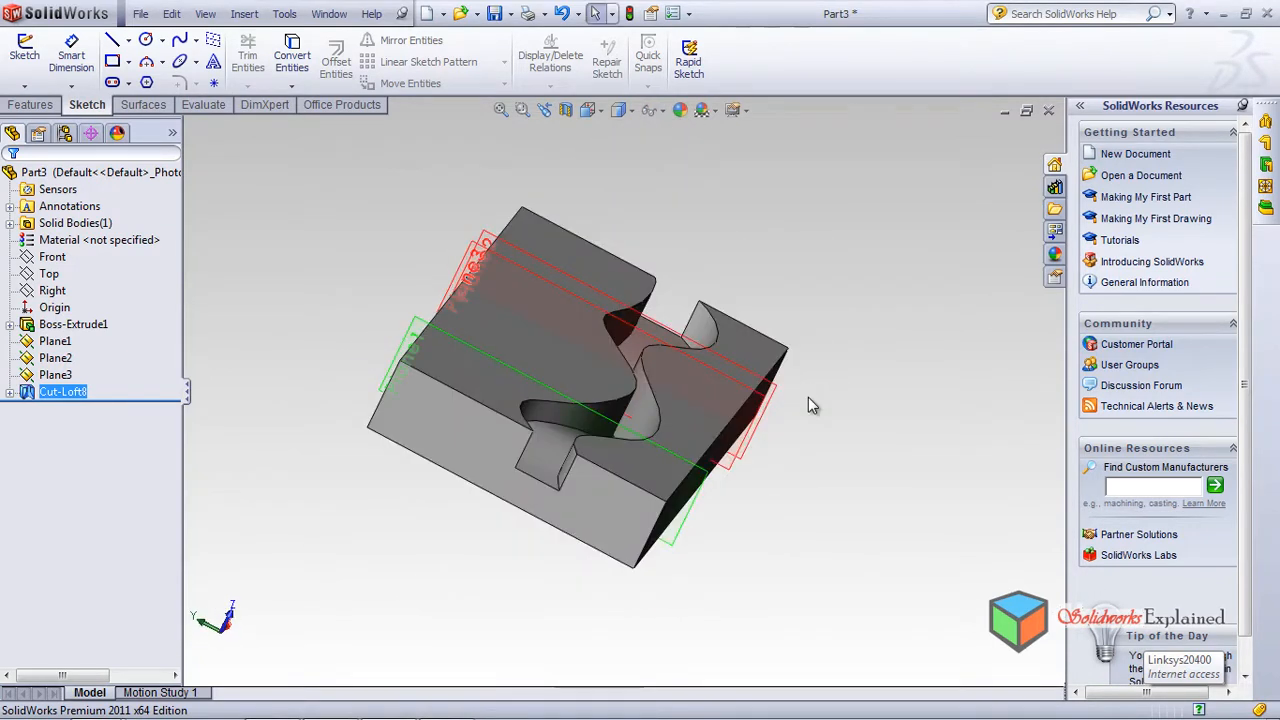
{"action": "middle_click_drag", "start_coordinate": [772, 487], "coordinate": [712, 529]}
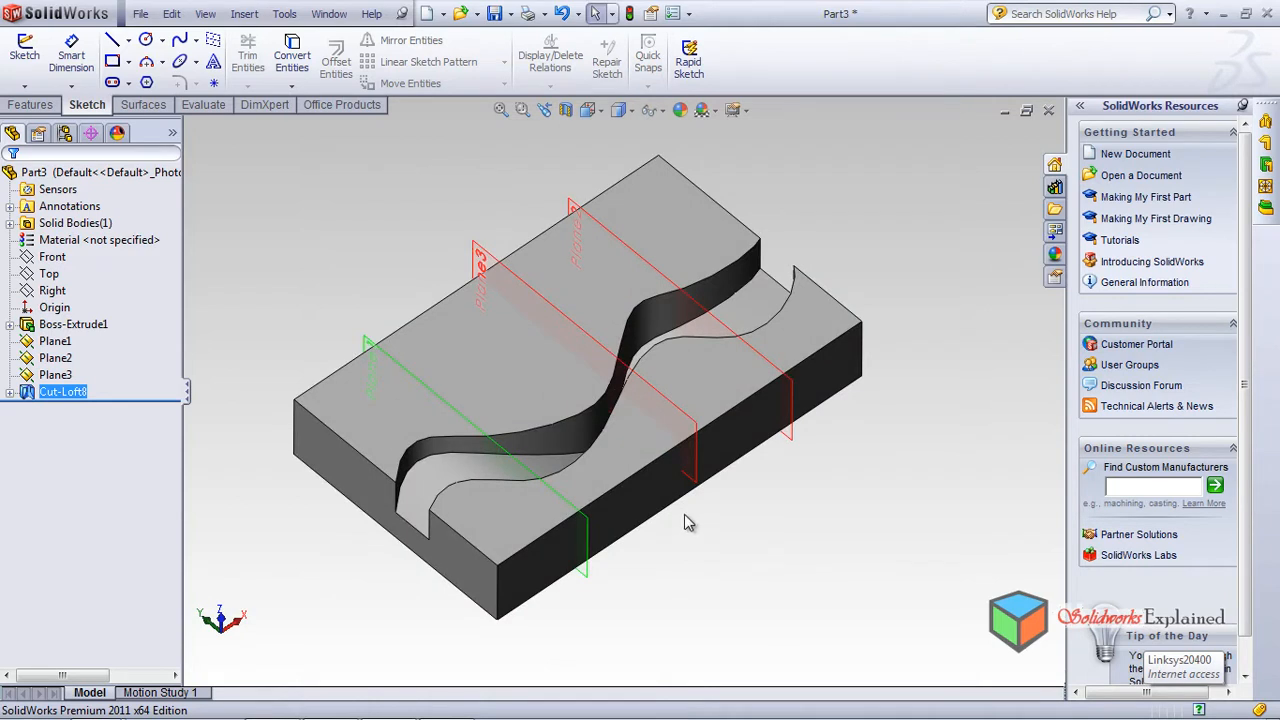
{"action": "middle_click_drag", "start_coordinate": [684, 514], "coordinate": [670, 534]}
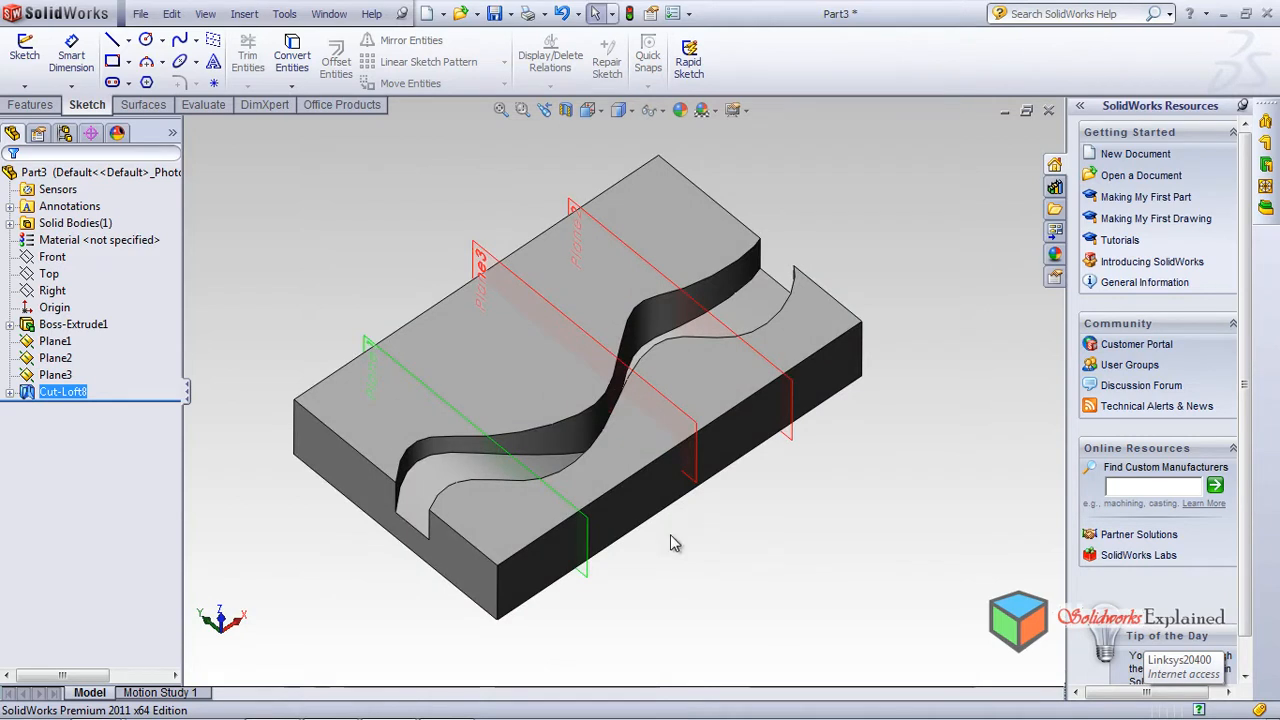